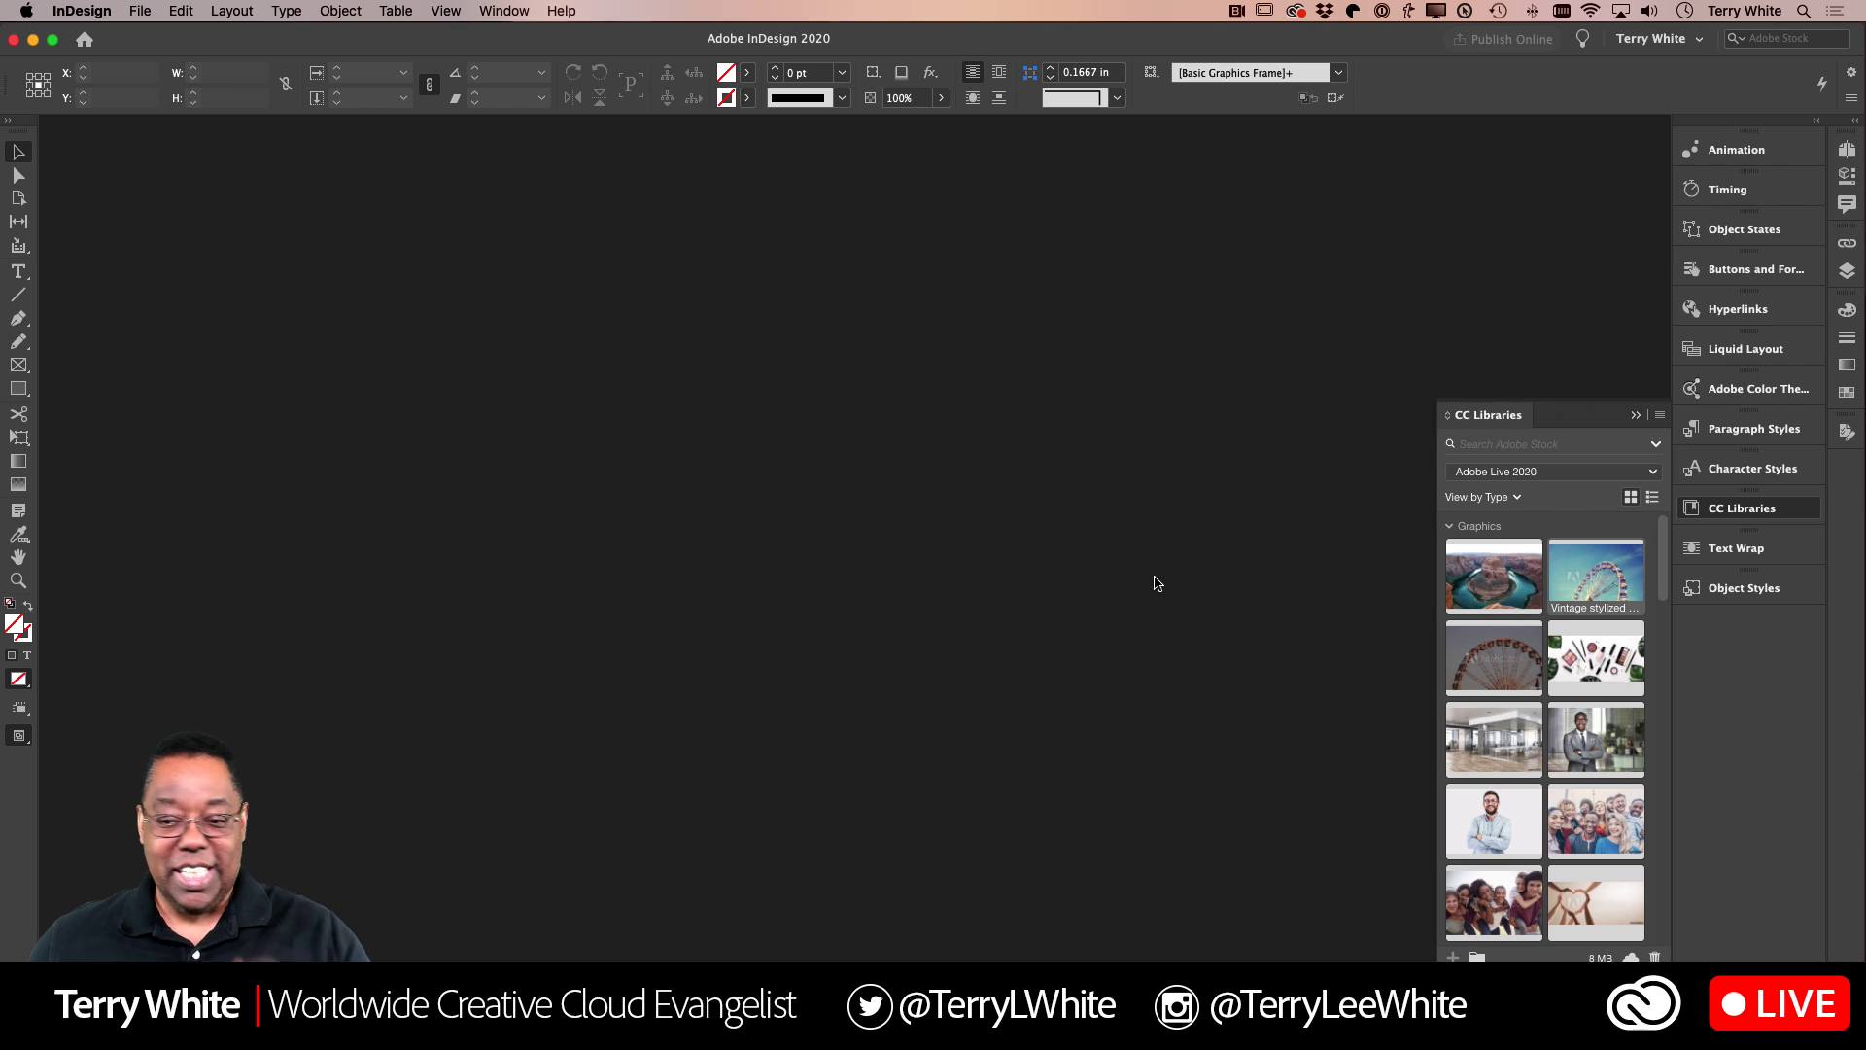
# Step: Collapse the CC Libraries and open the setup for a new document
pyautogui.click(1639, 416)
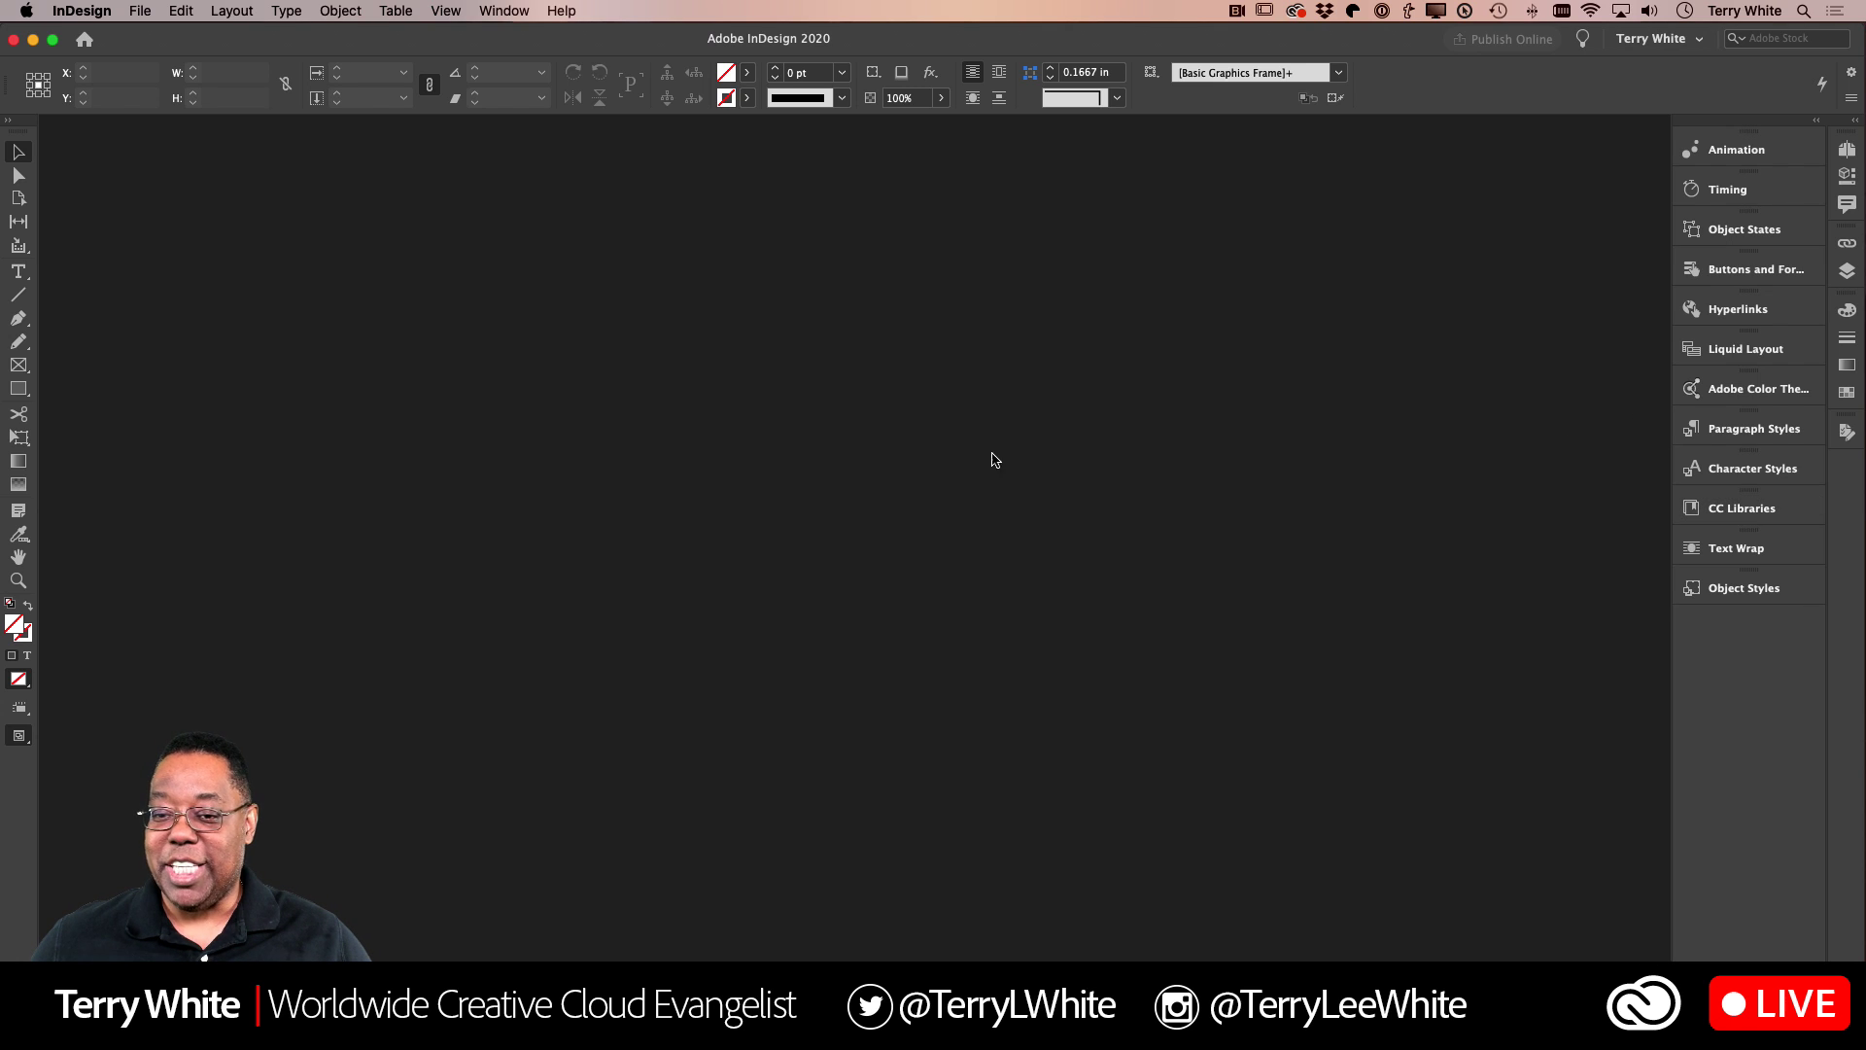
pyautogui.press('super+n')
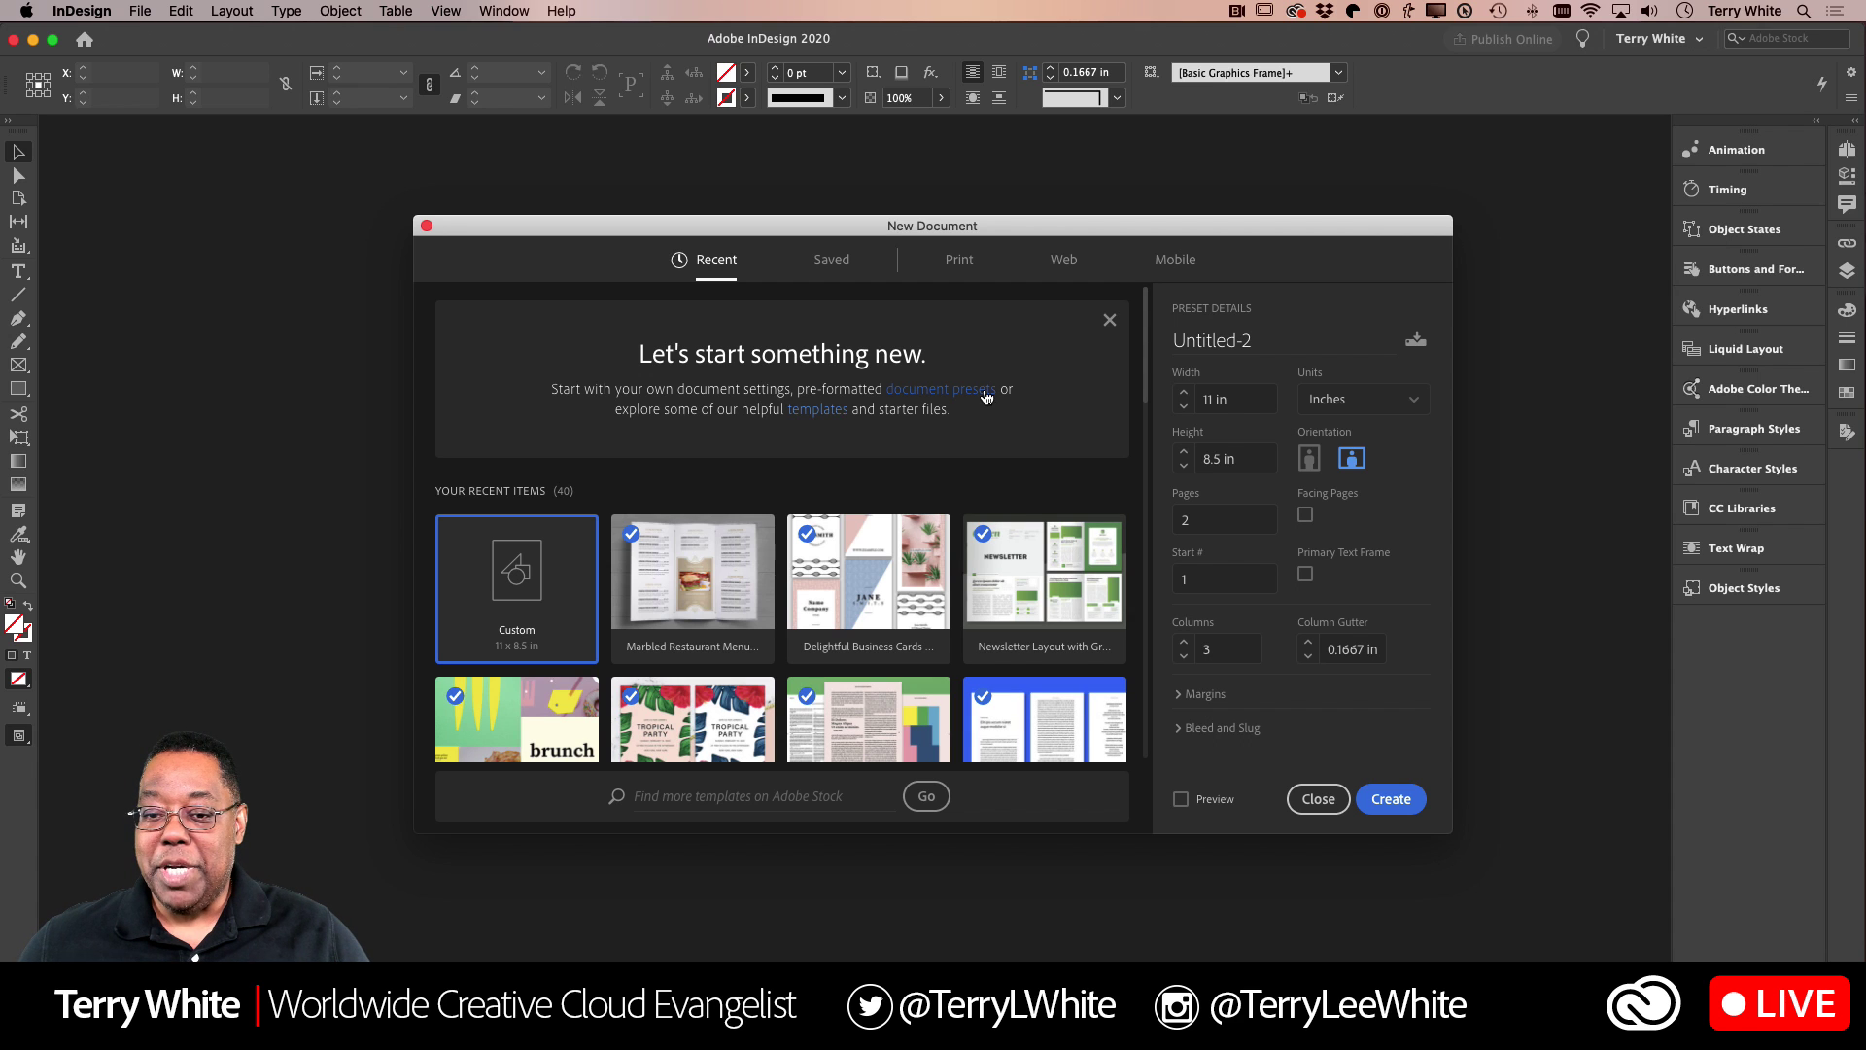
pyautogui.moveTo(1163, 229); pyautogui.dragTo(1091, 202)
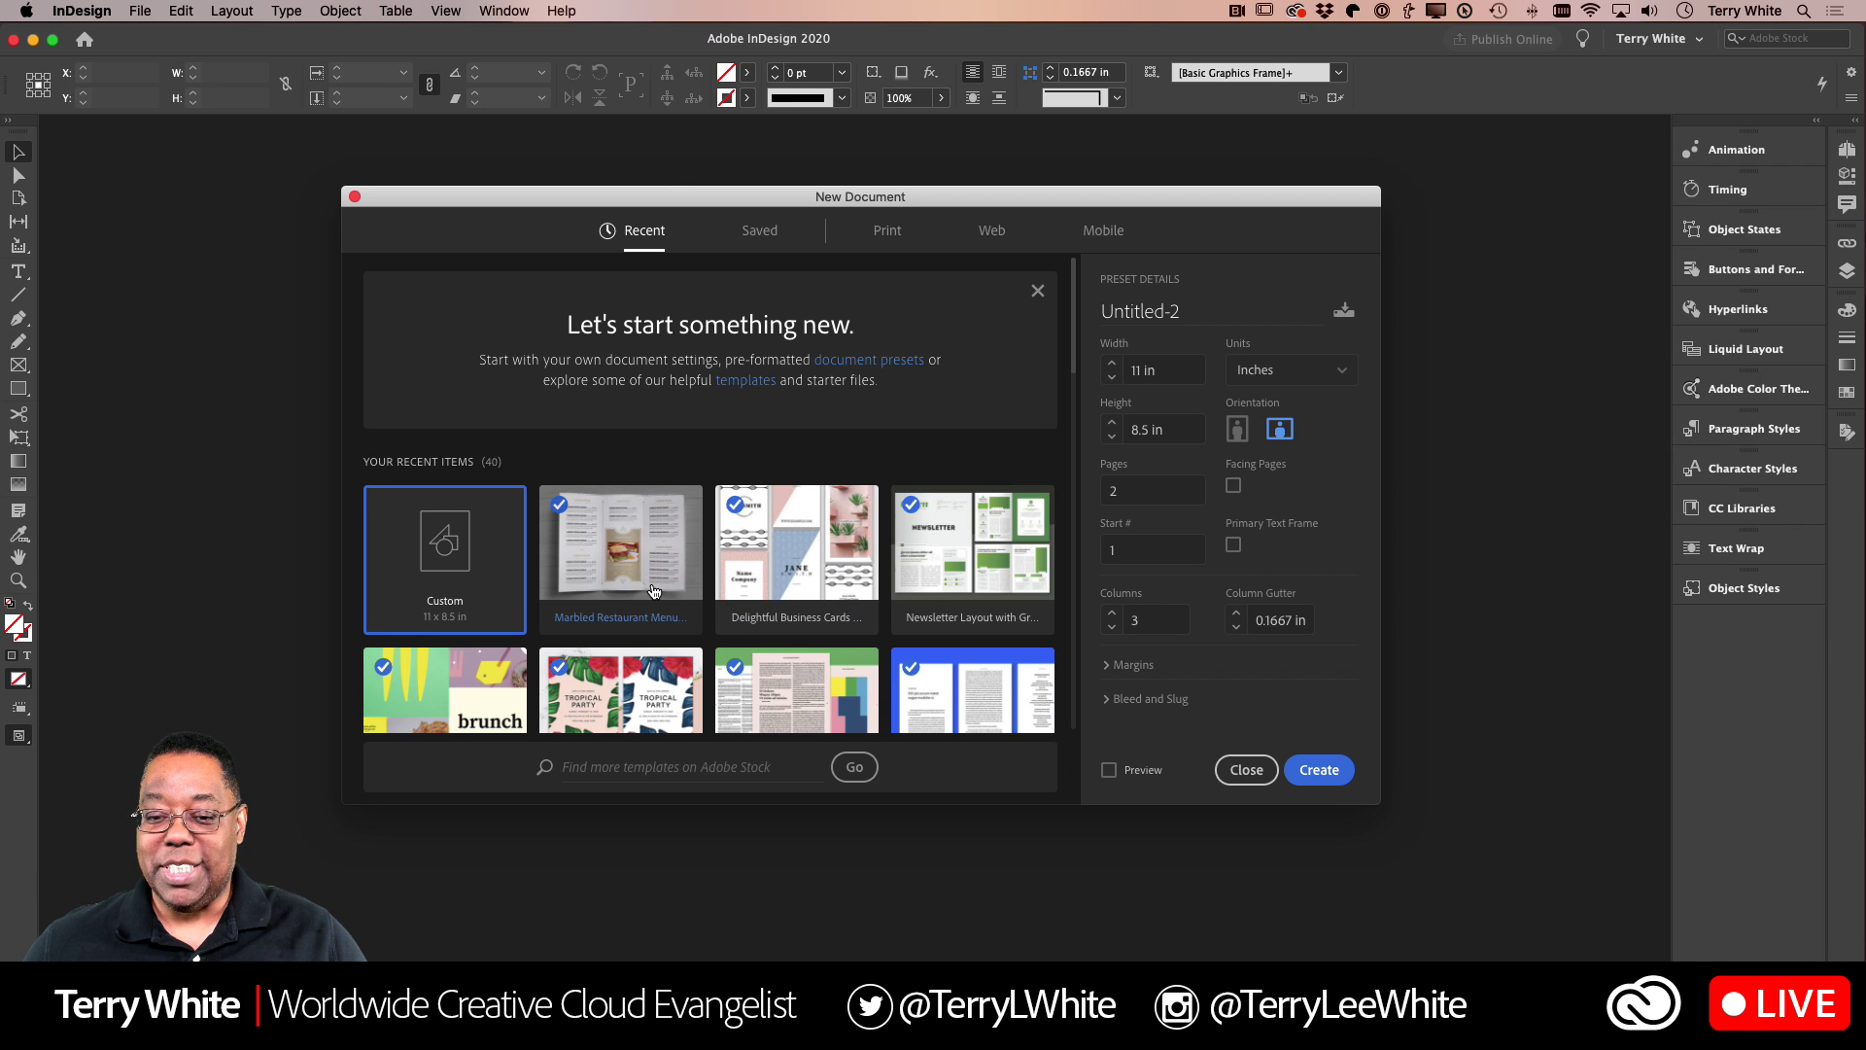
# Step: Look through the recent, saved, print, mobile and web presets and templates for new documents
pyautogui.scroll(-10, 653, 591)
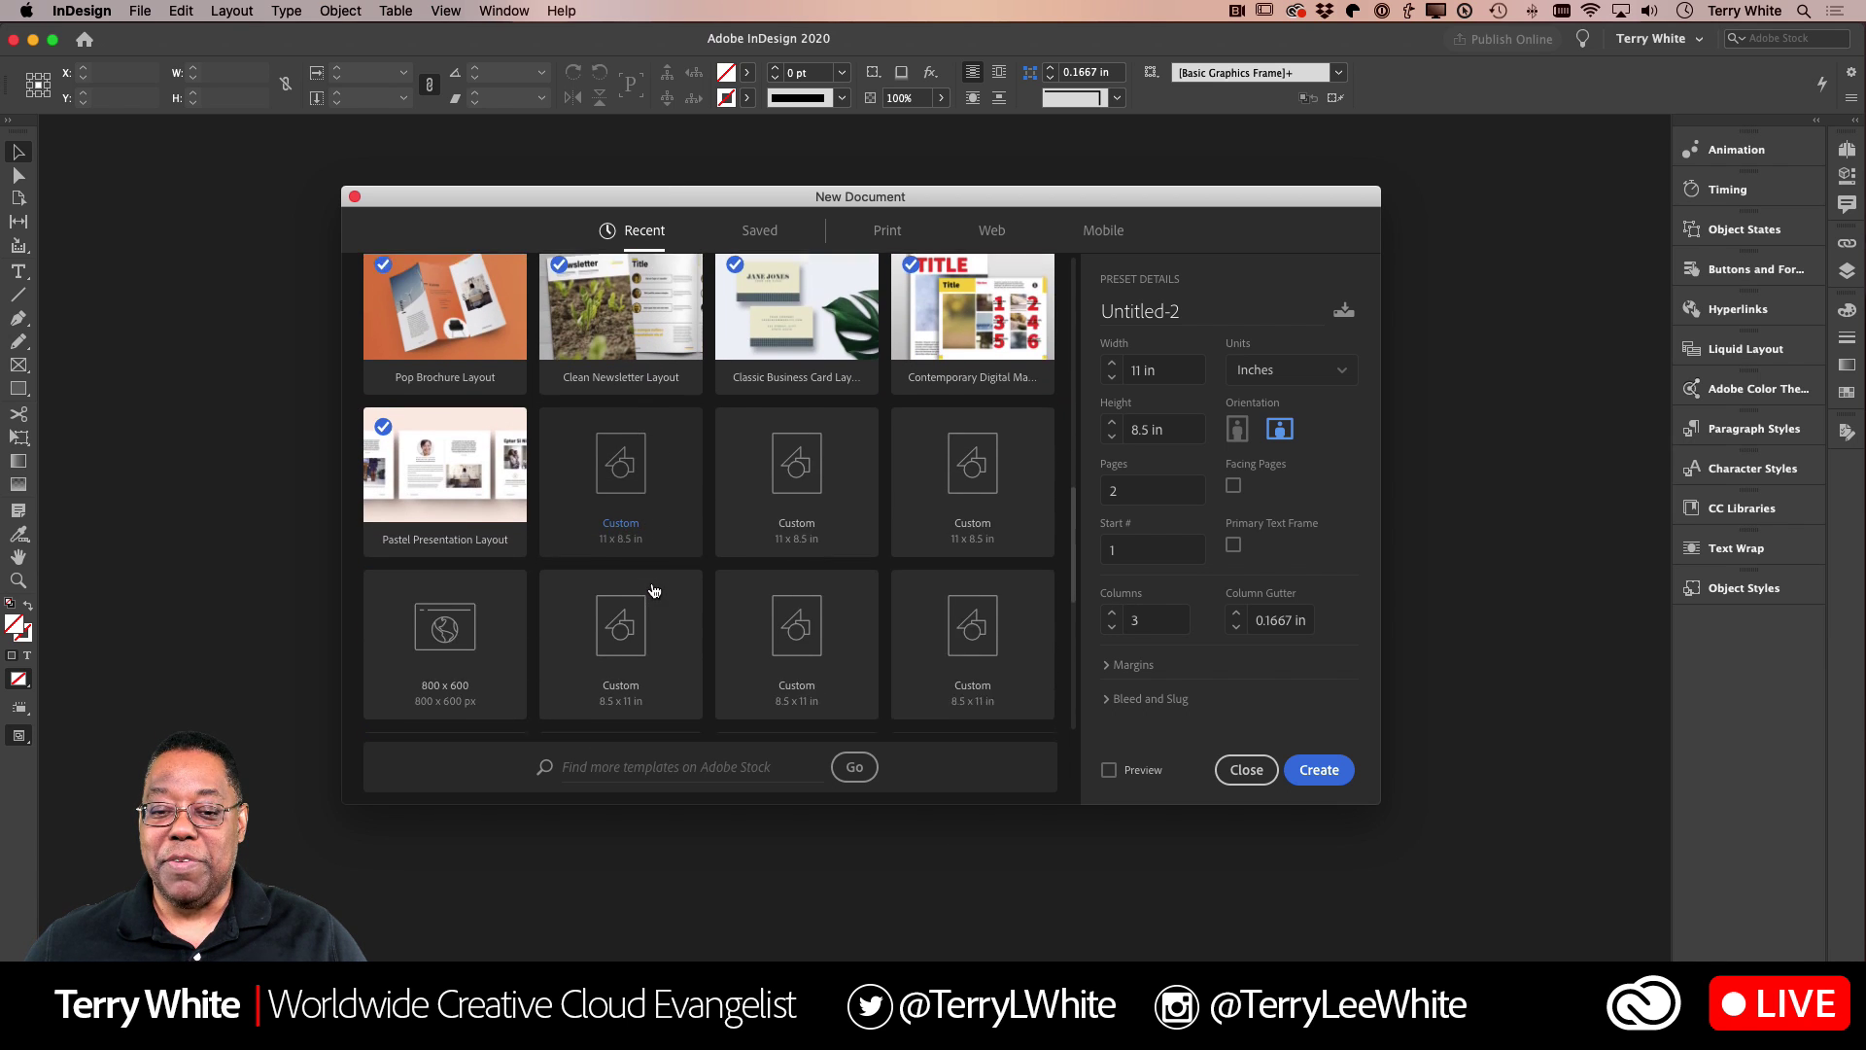
pyautogui.scroll(10, 654, 587)
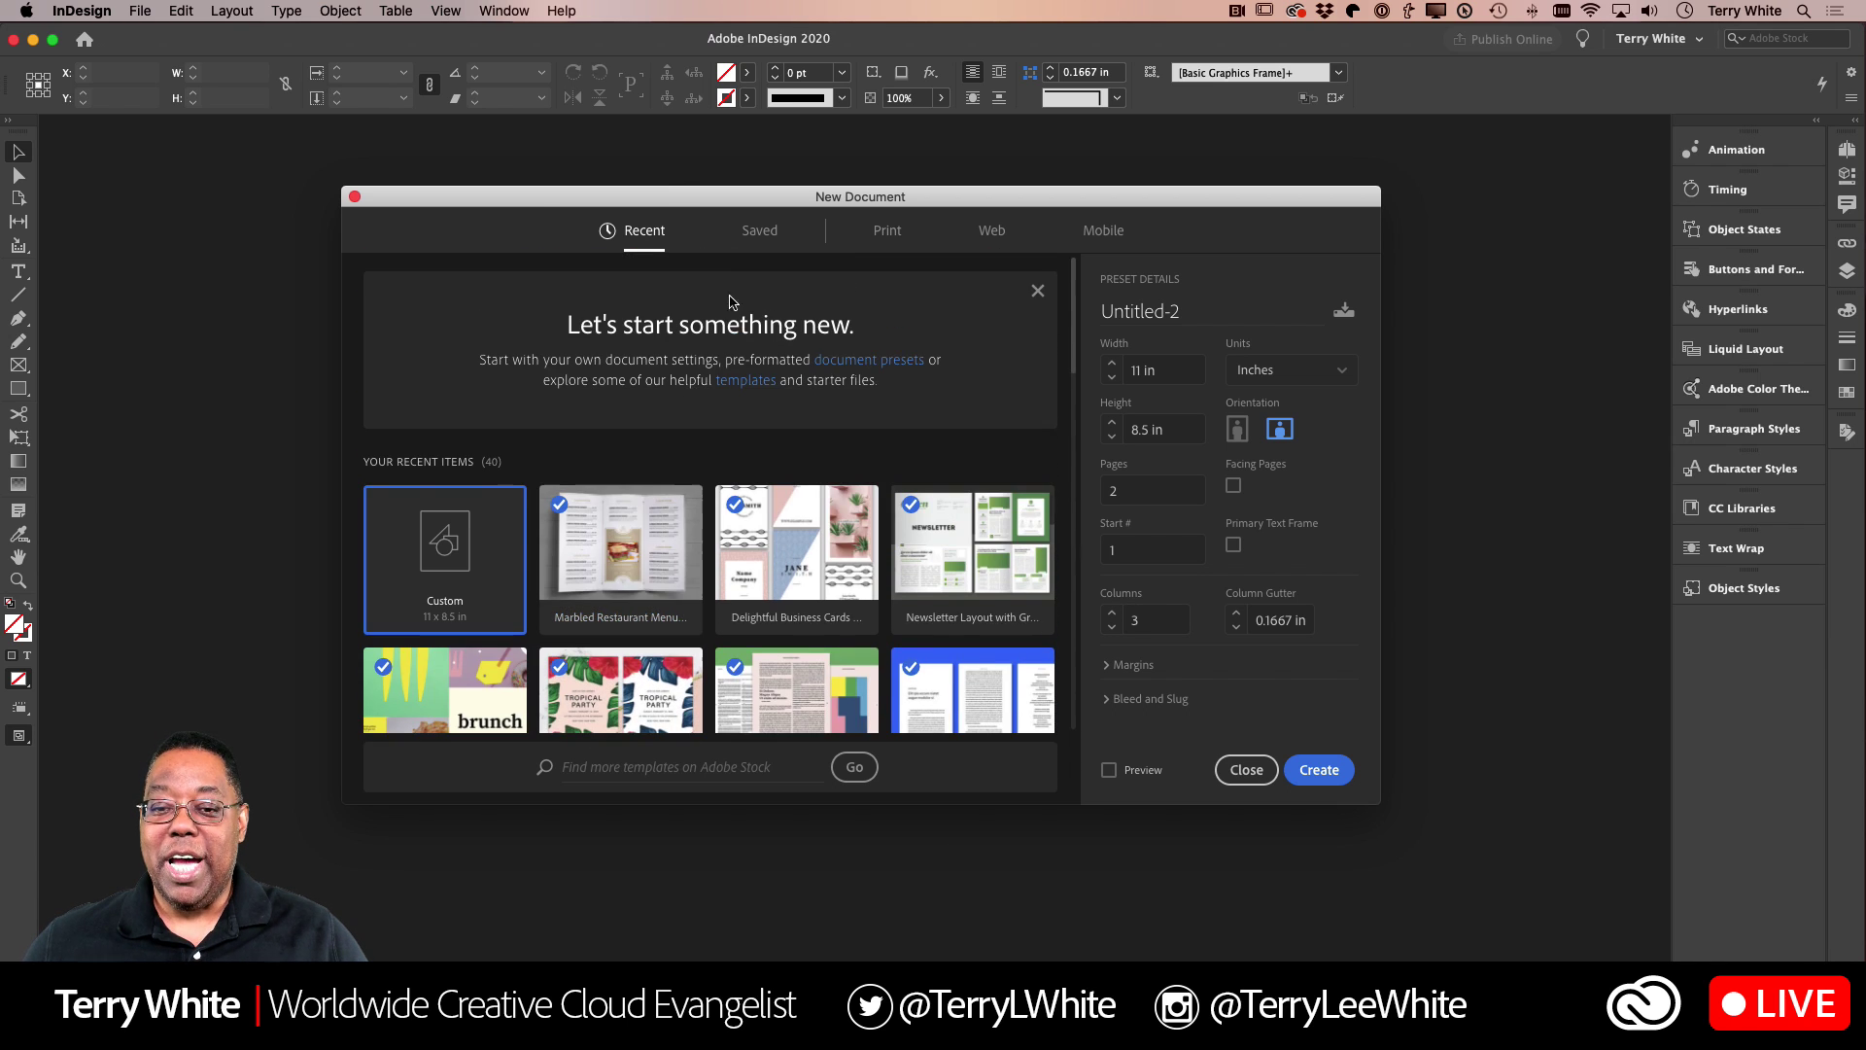
pyautogui.click(768, 231)
pyautogui.scroll(-1, 746, 319)
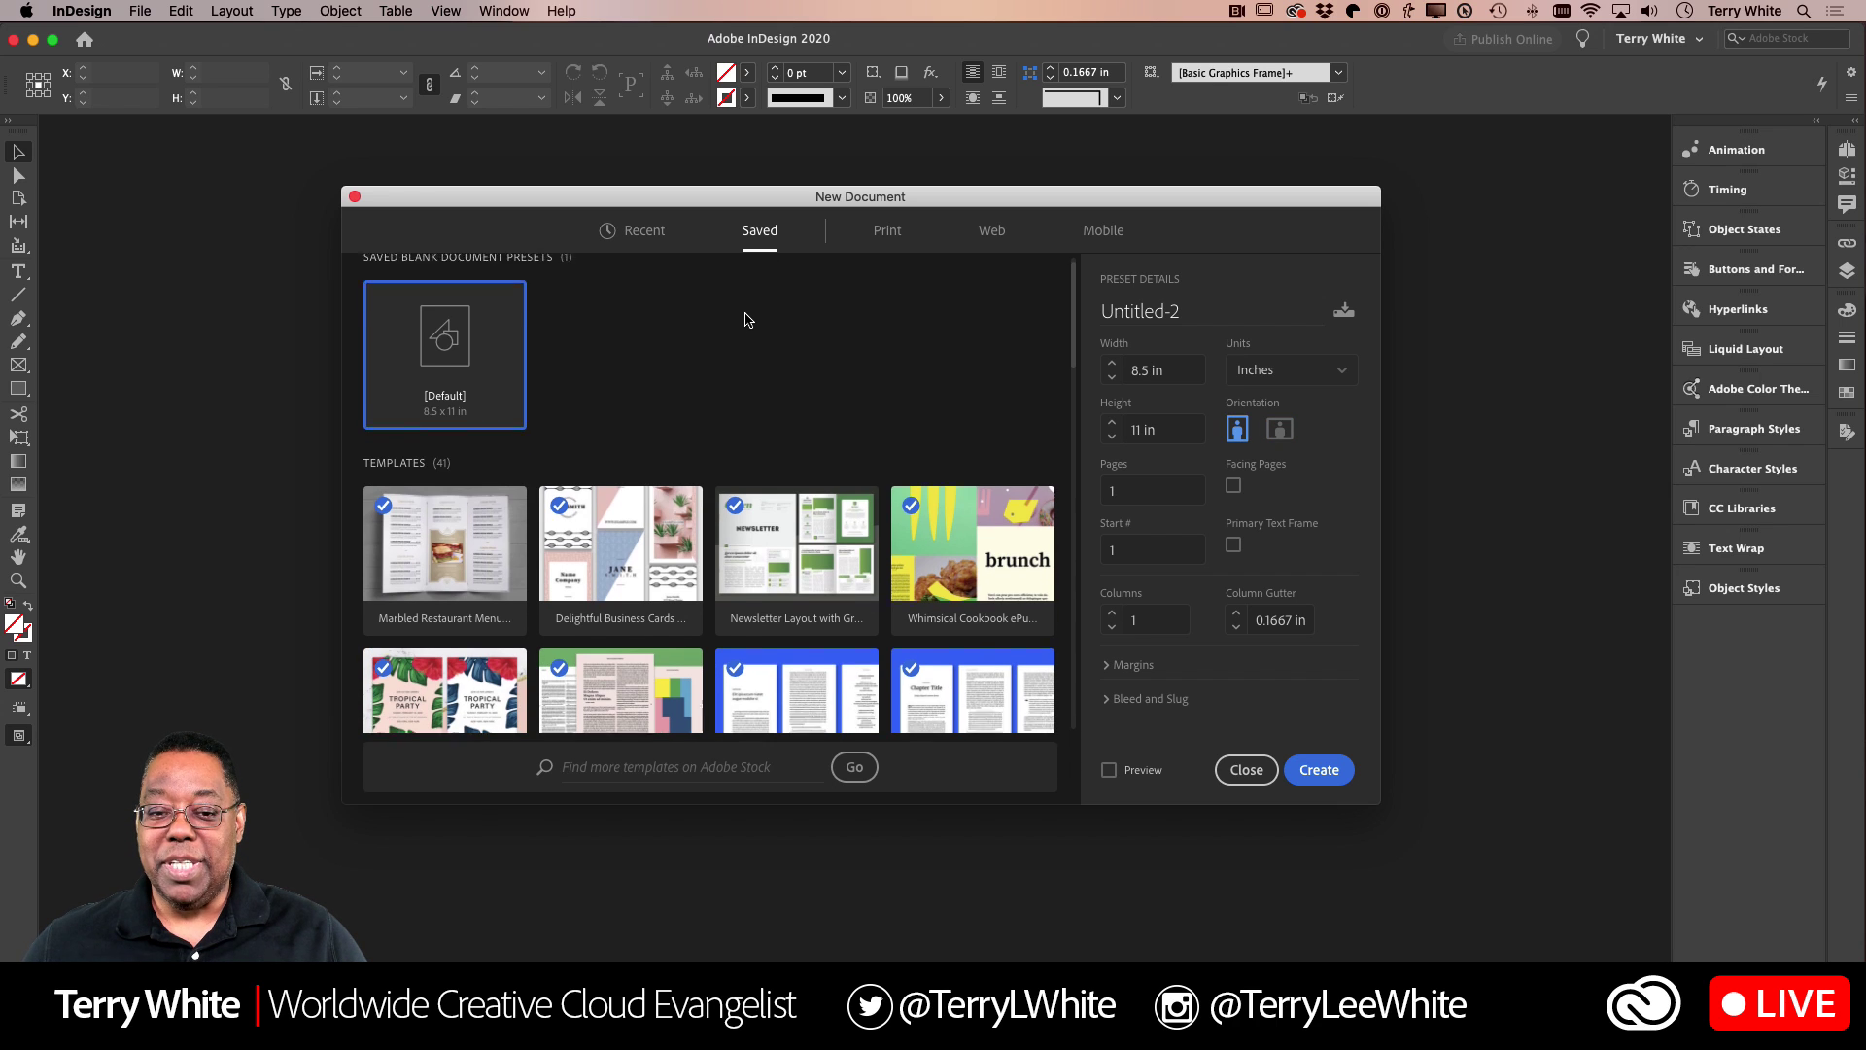
pyautogui.scroll(-1, 745, 319)
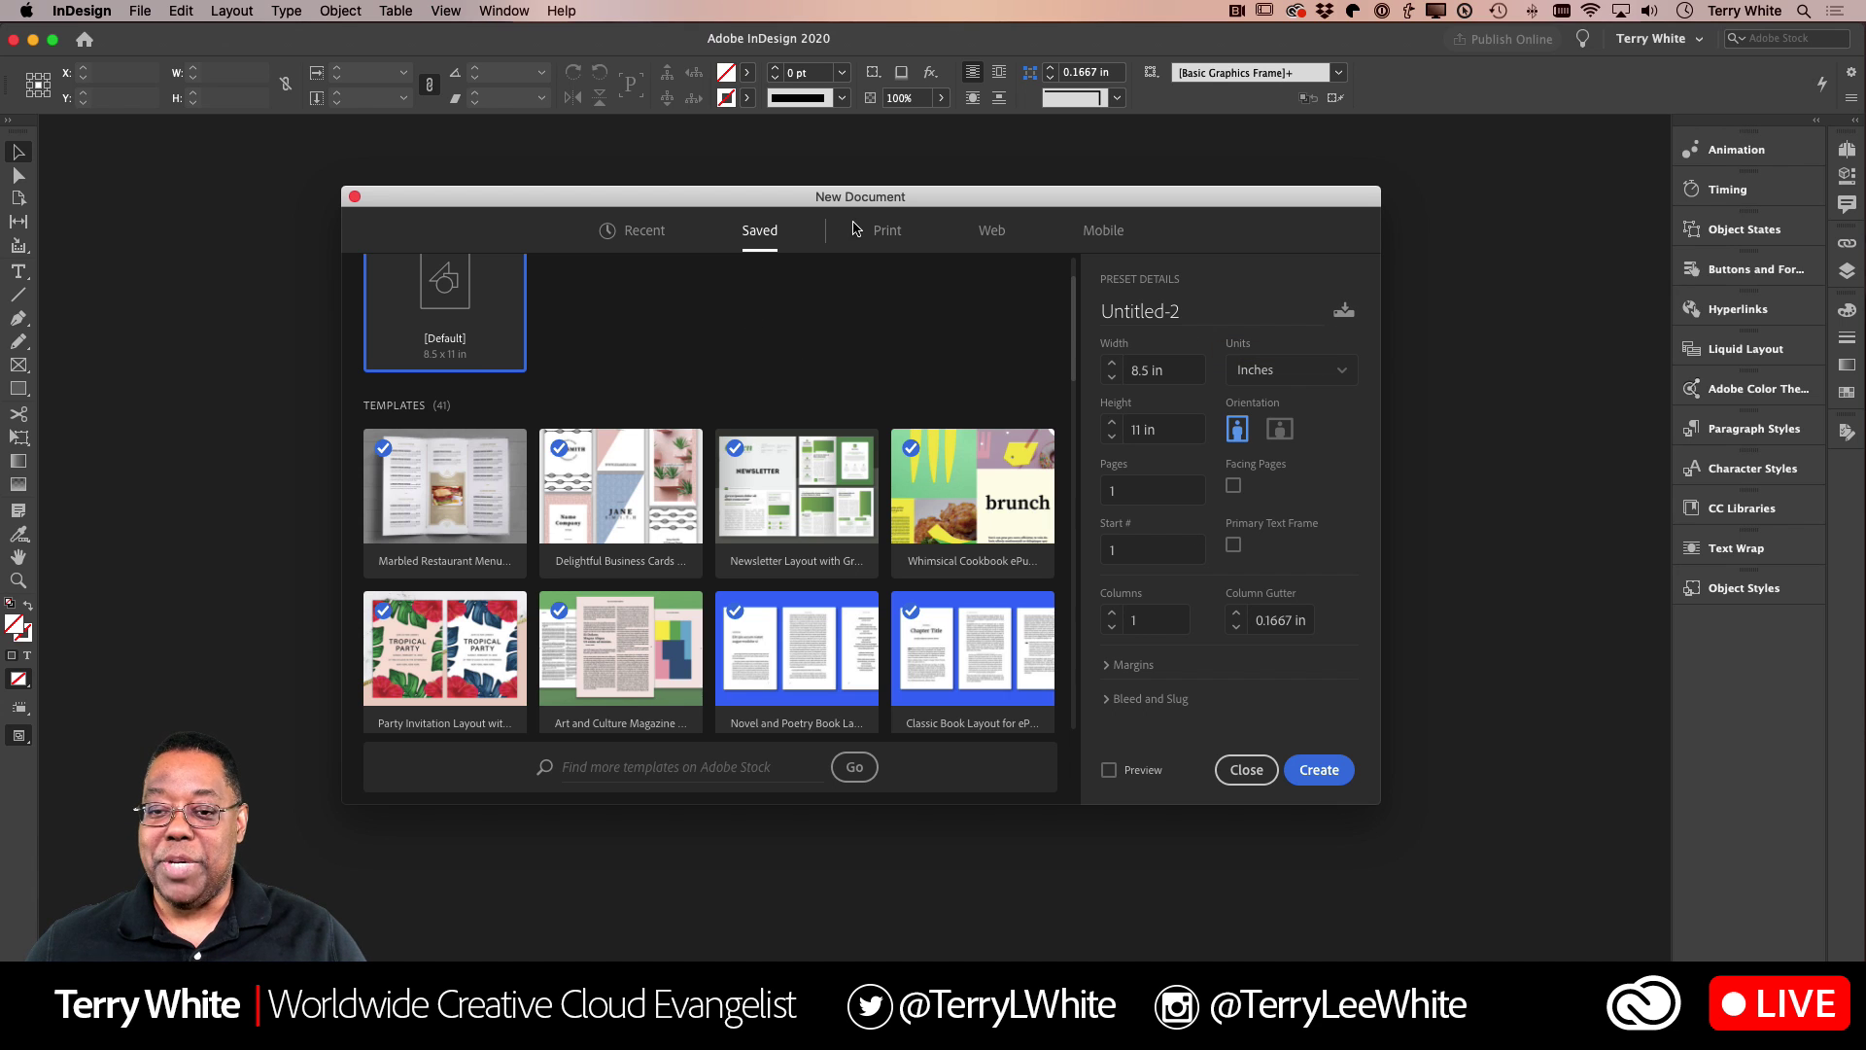
pyautogui.click(885, 233)
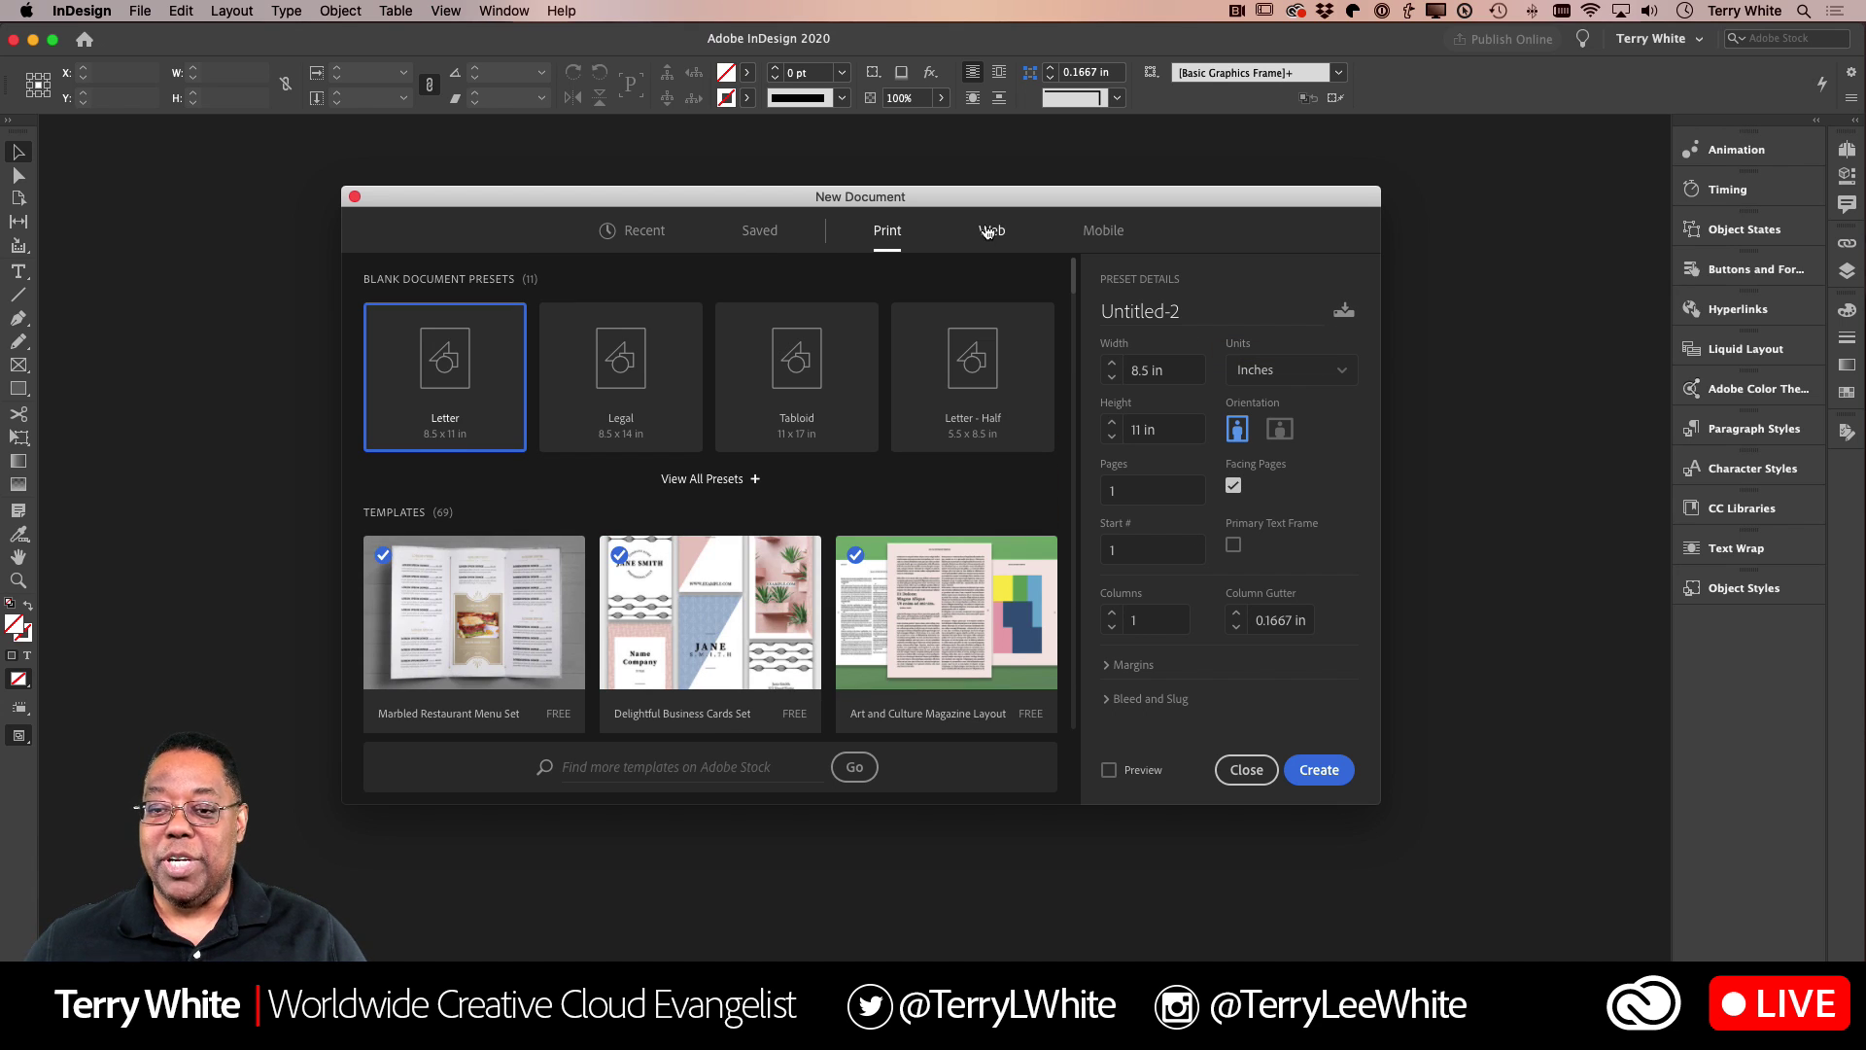
pyautogui.click(1104, 231)
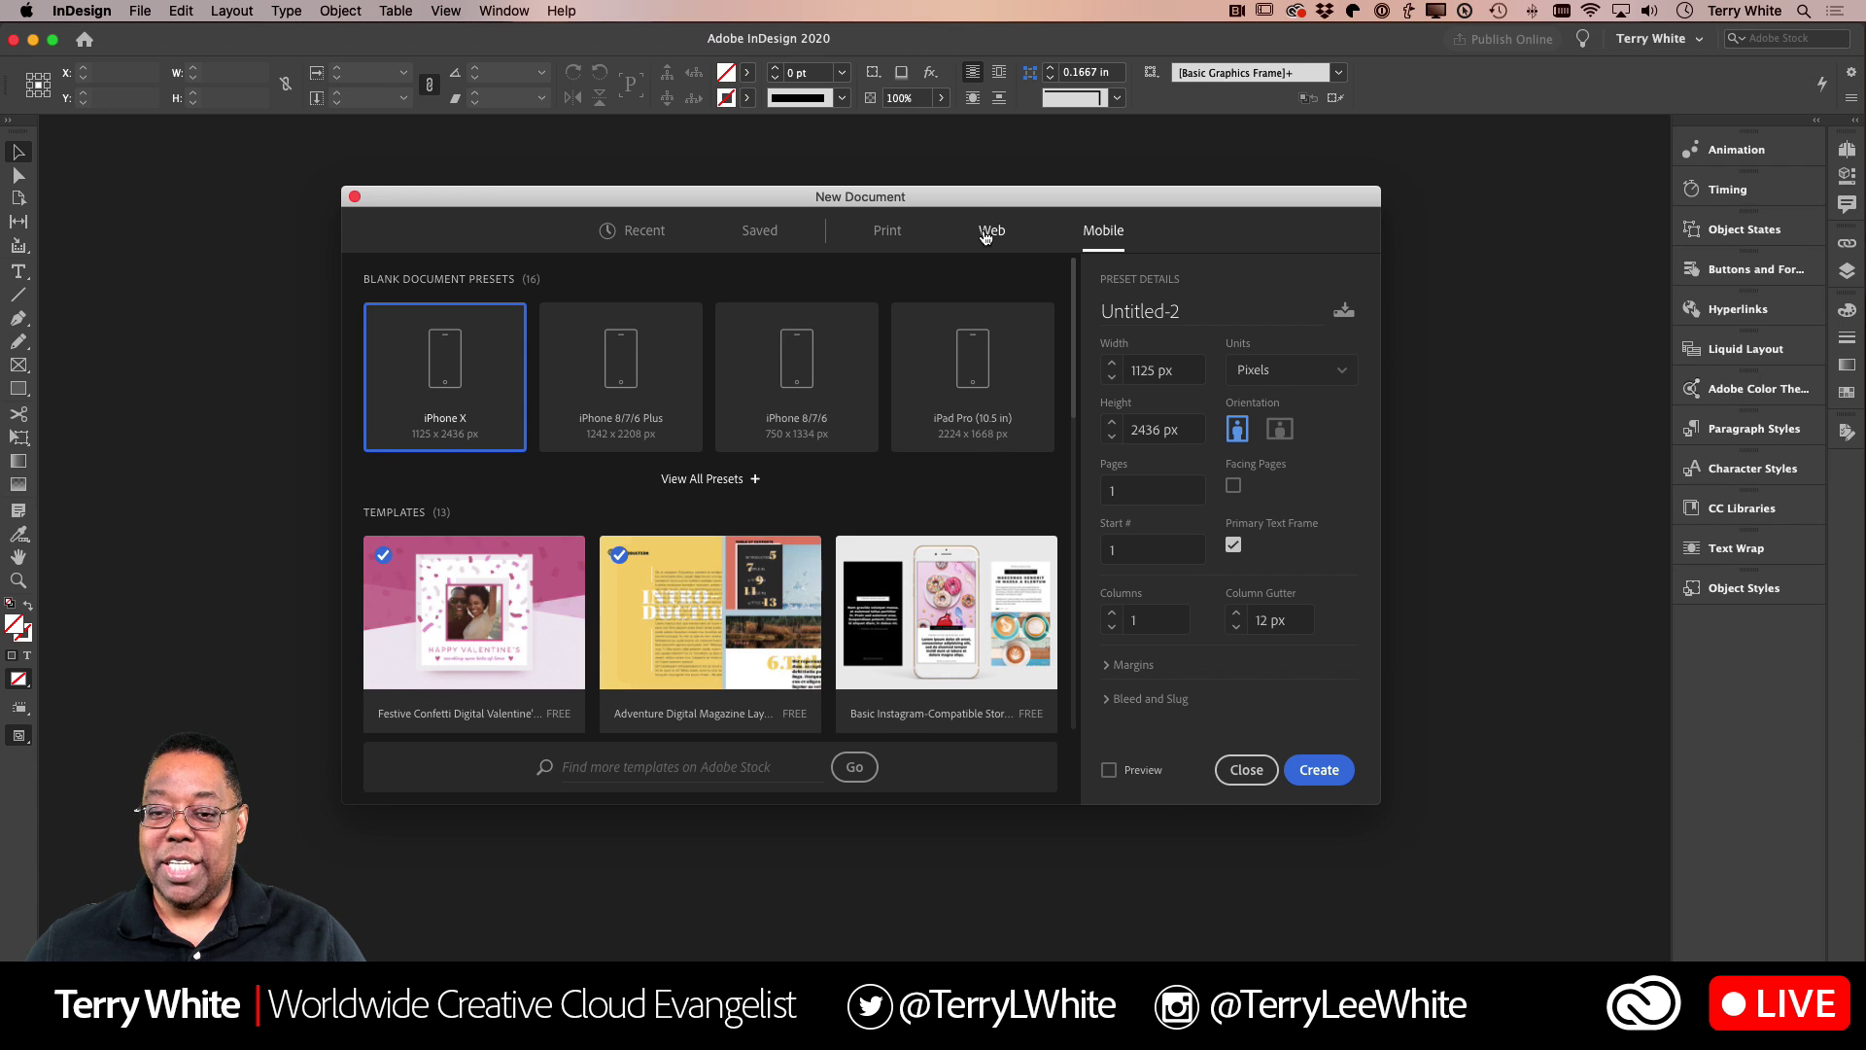
pyautogui.click(985, 237)
# Step: Create a print Letter document in landscape orientation, 11 by 8.5 in, with facing pages turned off
pyautogui.click(885, 237)
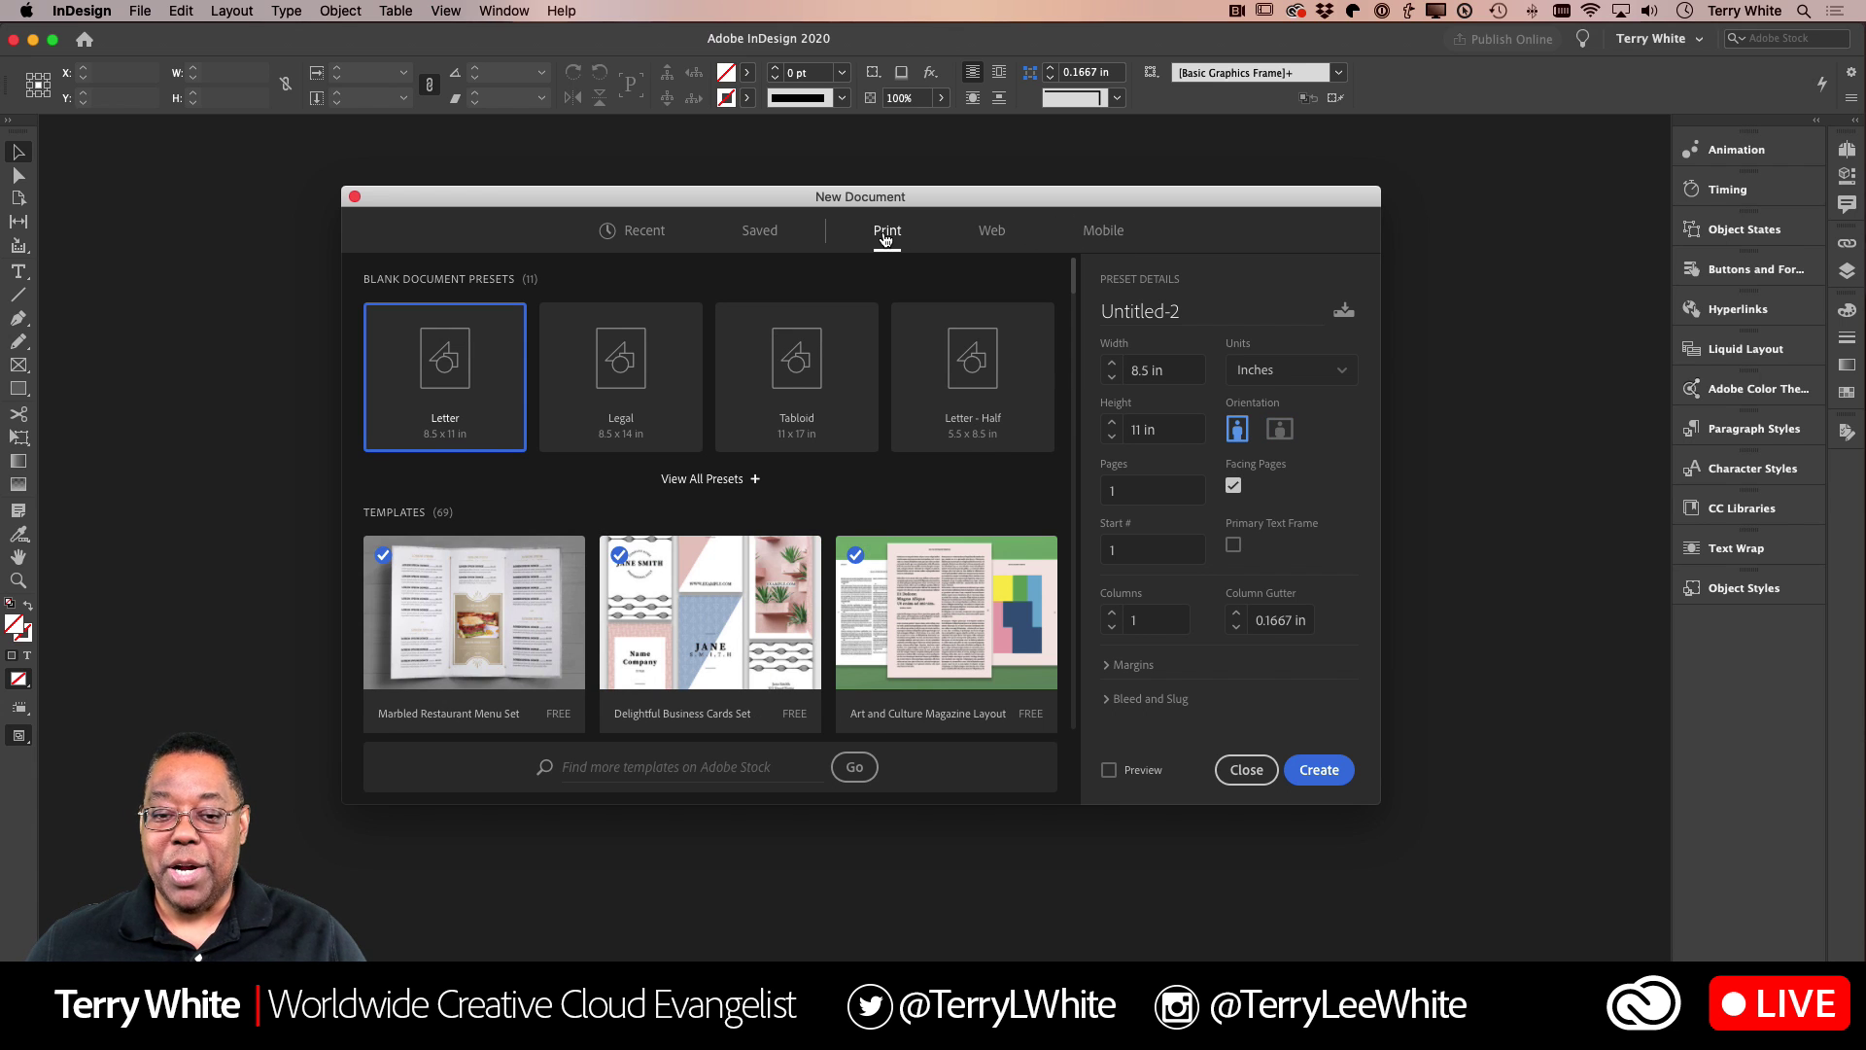
pyautogui.click(1277, 431)
pyautogui.click(1233, 486)
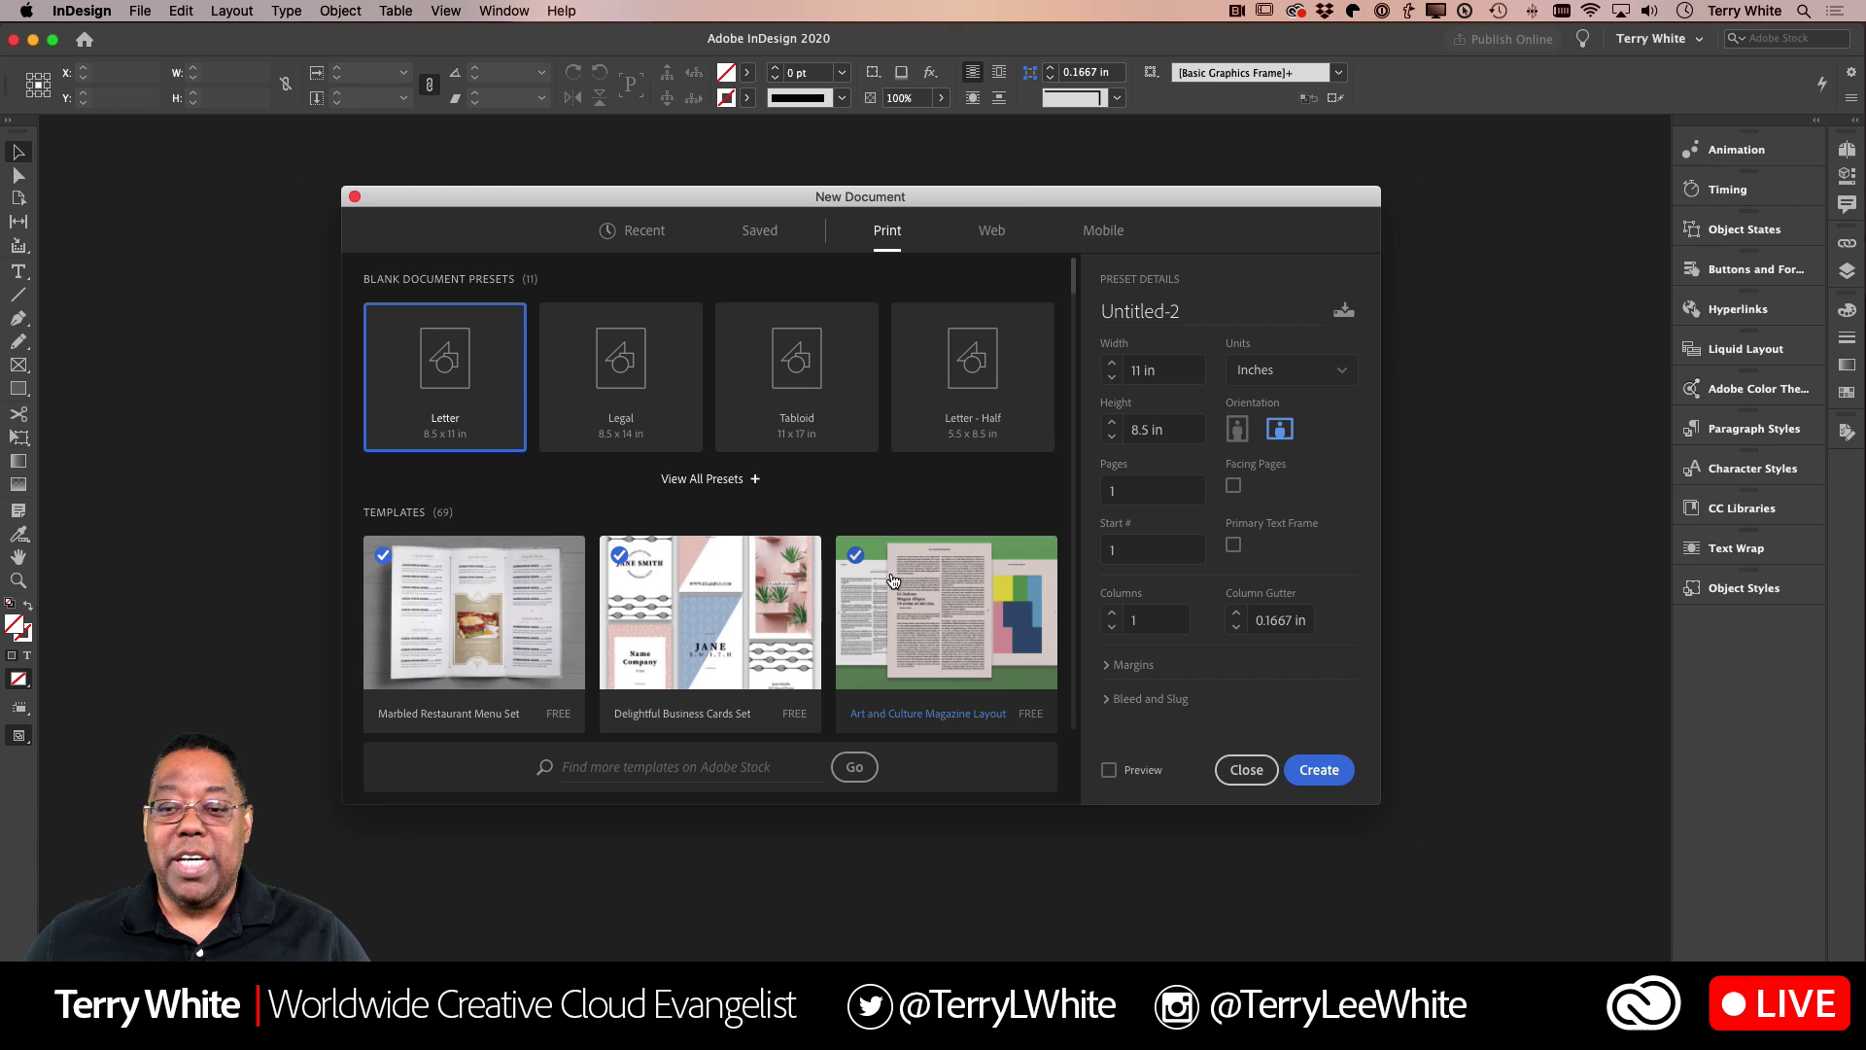
pyautogui.click(1319, 770)
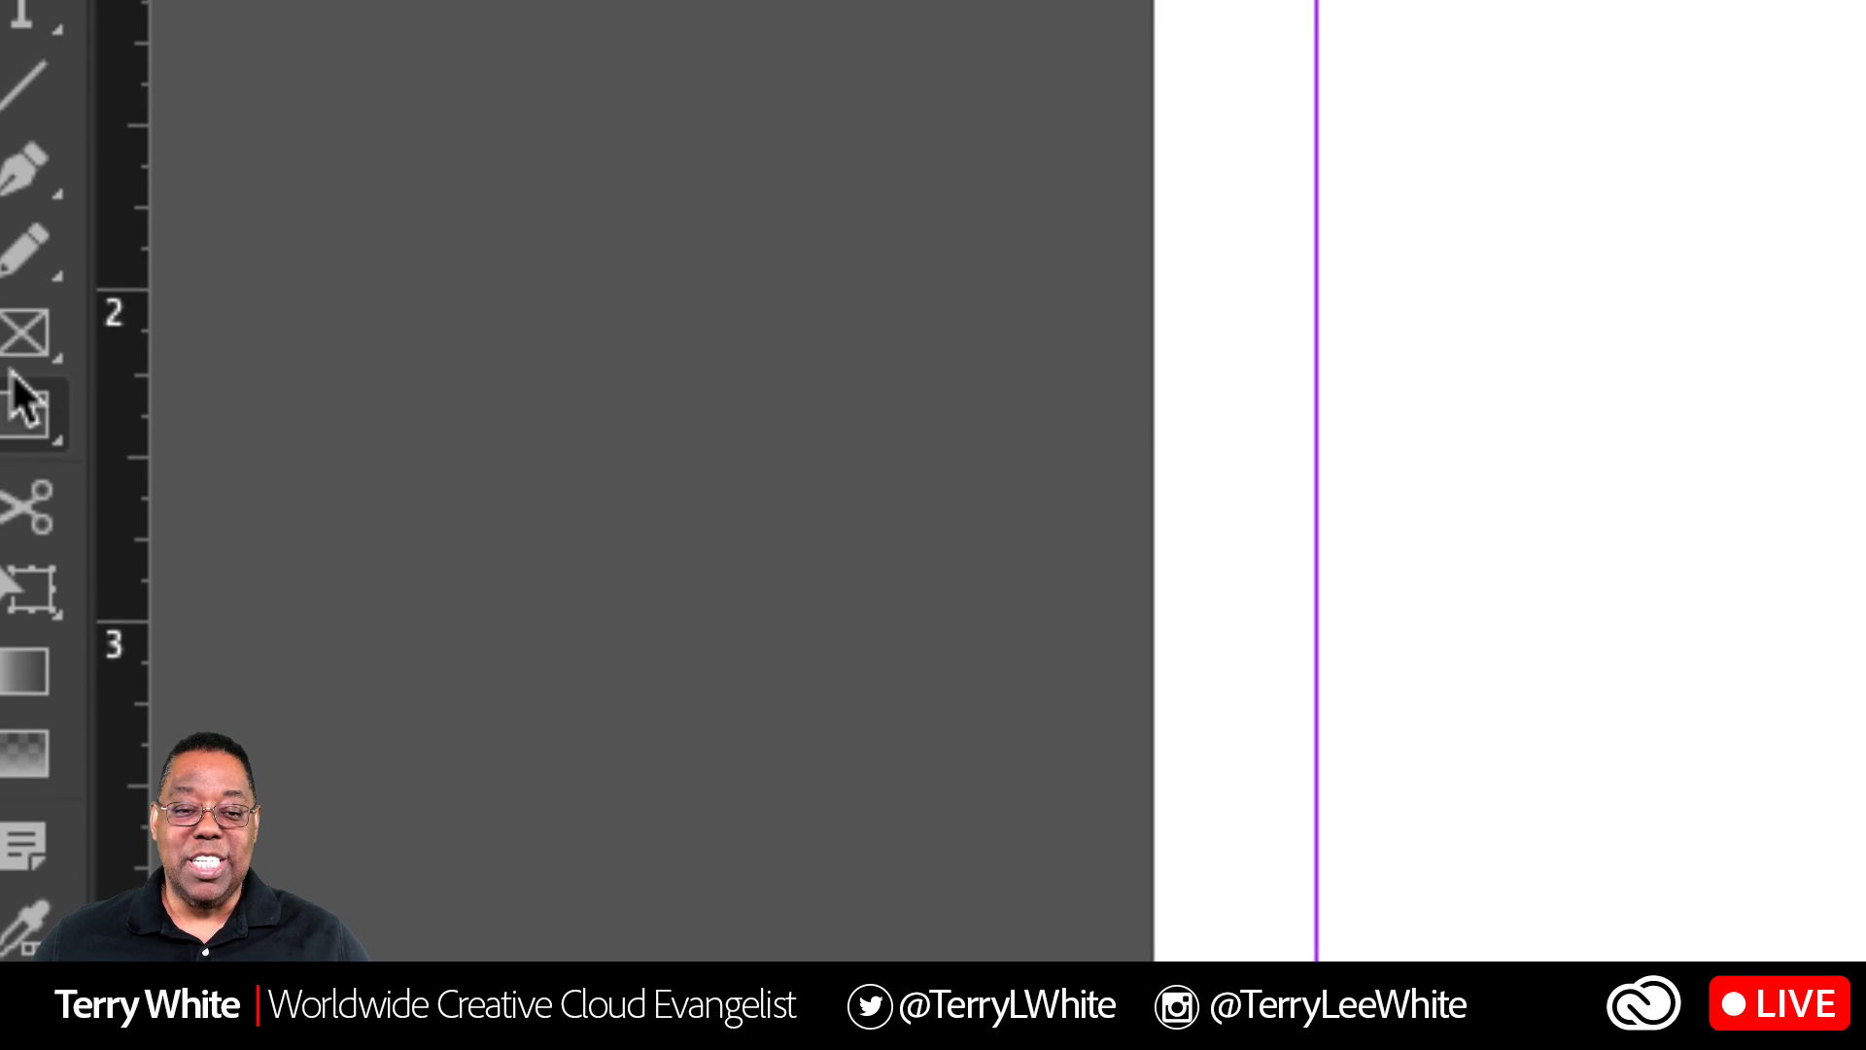
# Step: Draw a rectangular placeholder frame about 3.48 in wide and 2.58 in high in the upper-left part of the page
pyautogui.click(13, 338)
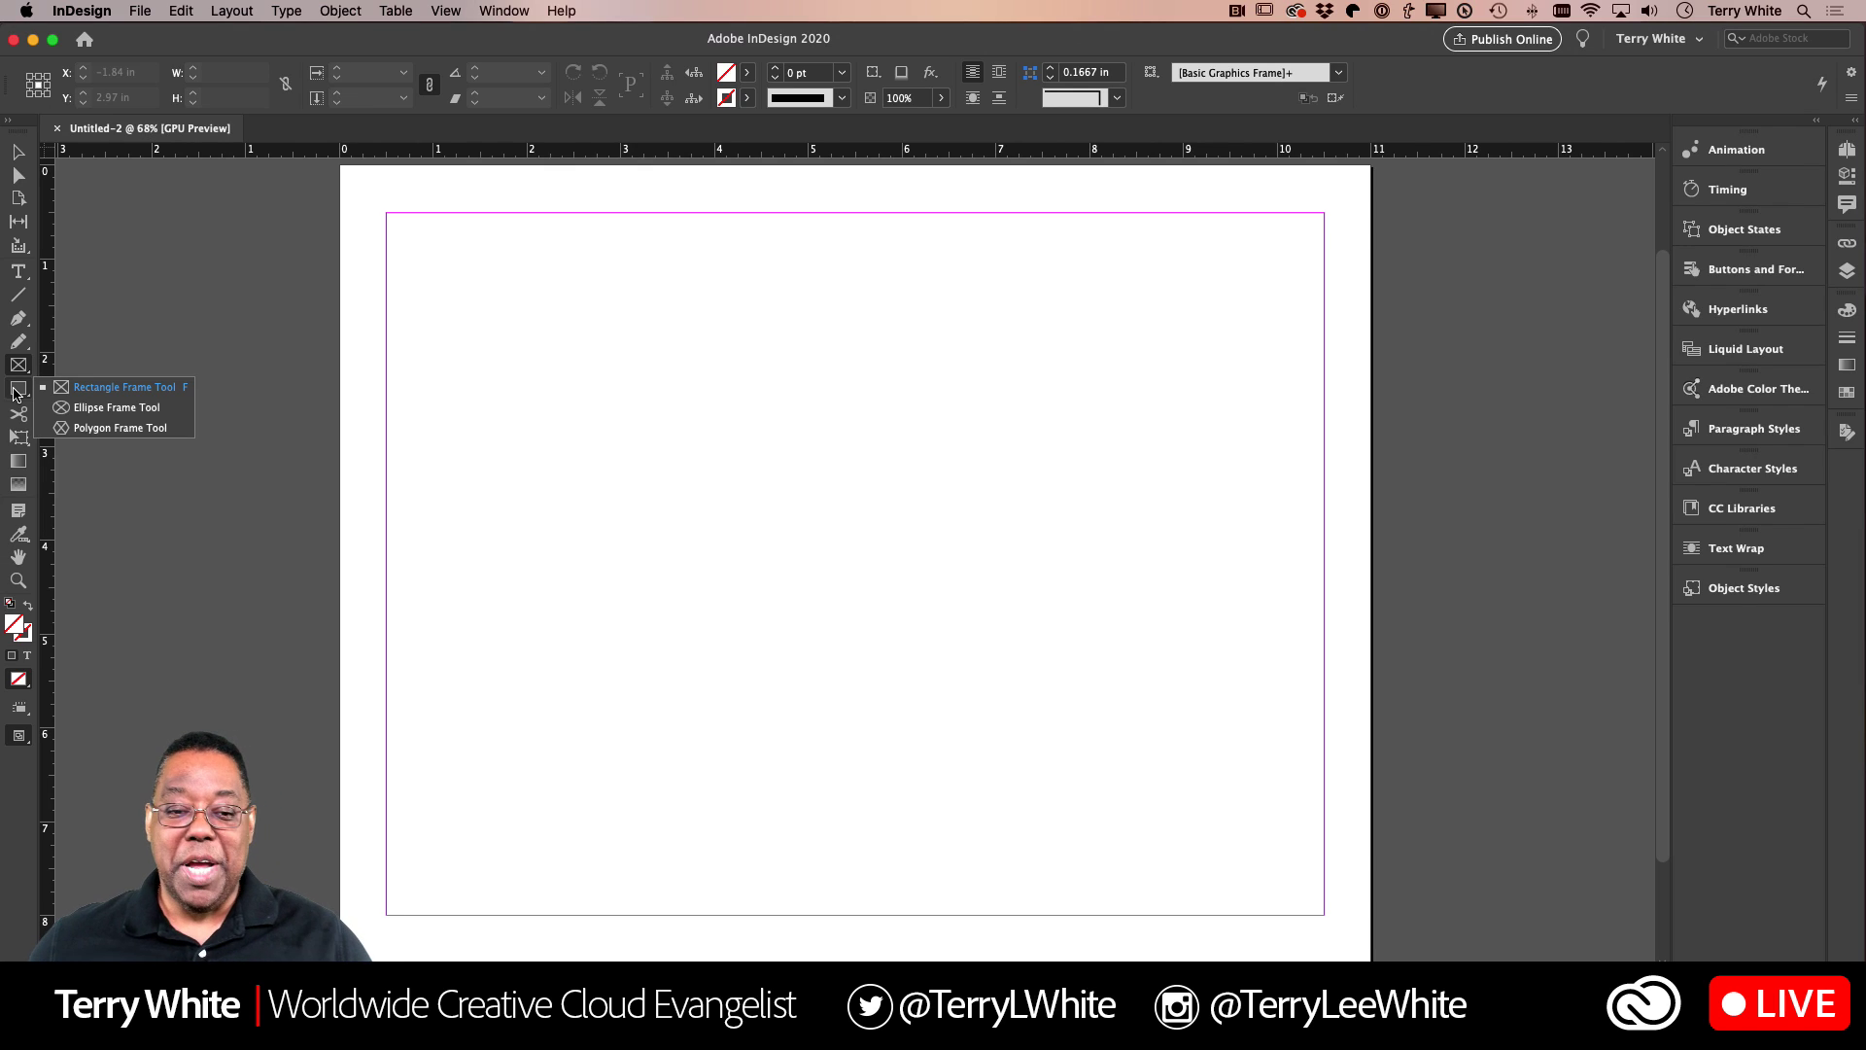
pyautogui.click(58, 388)
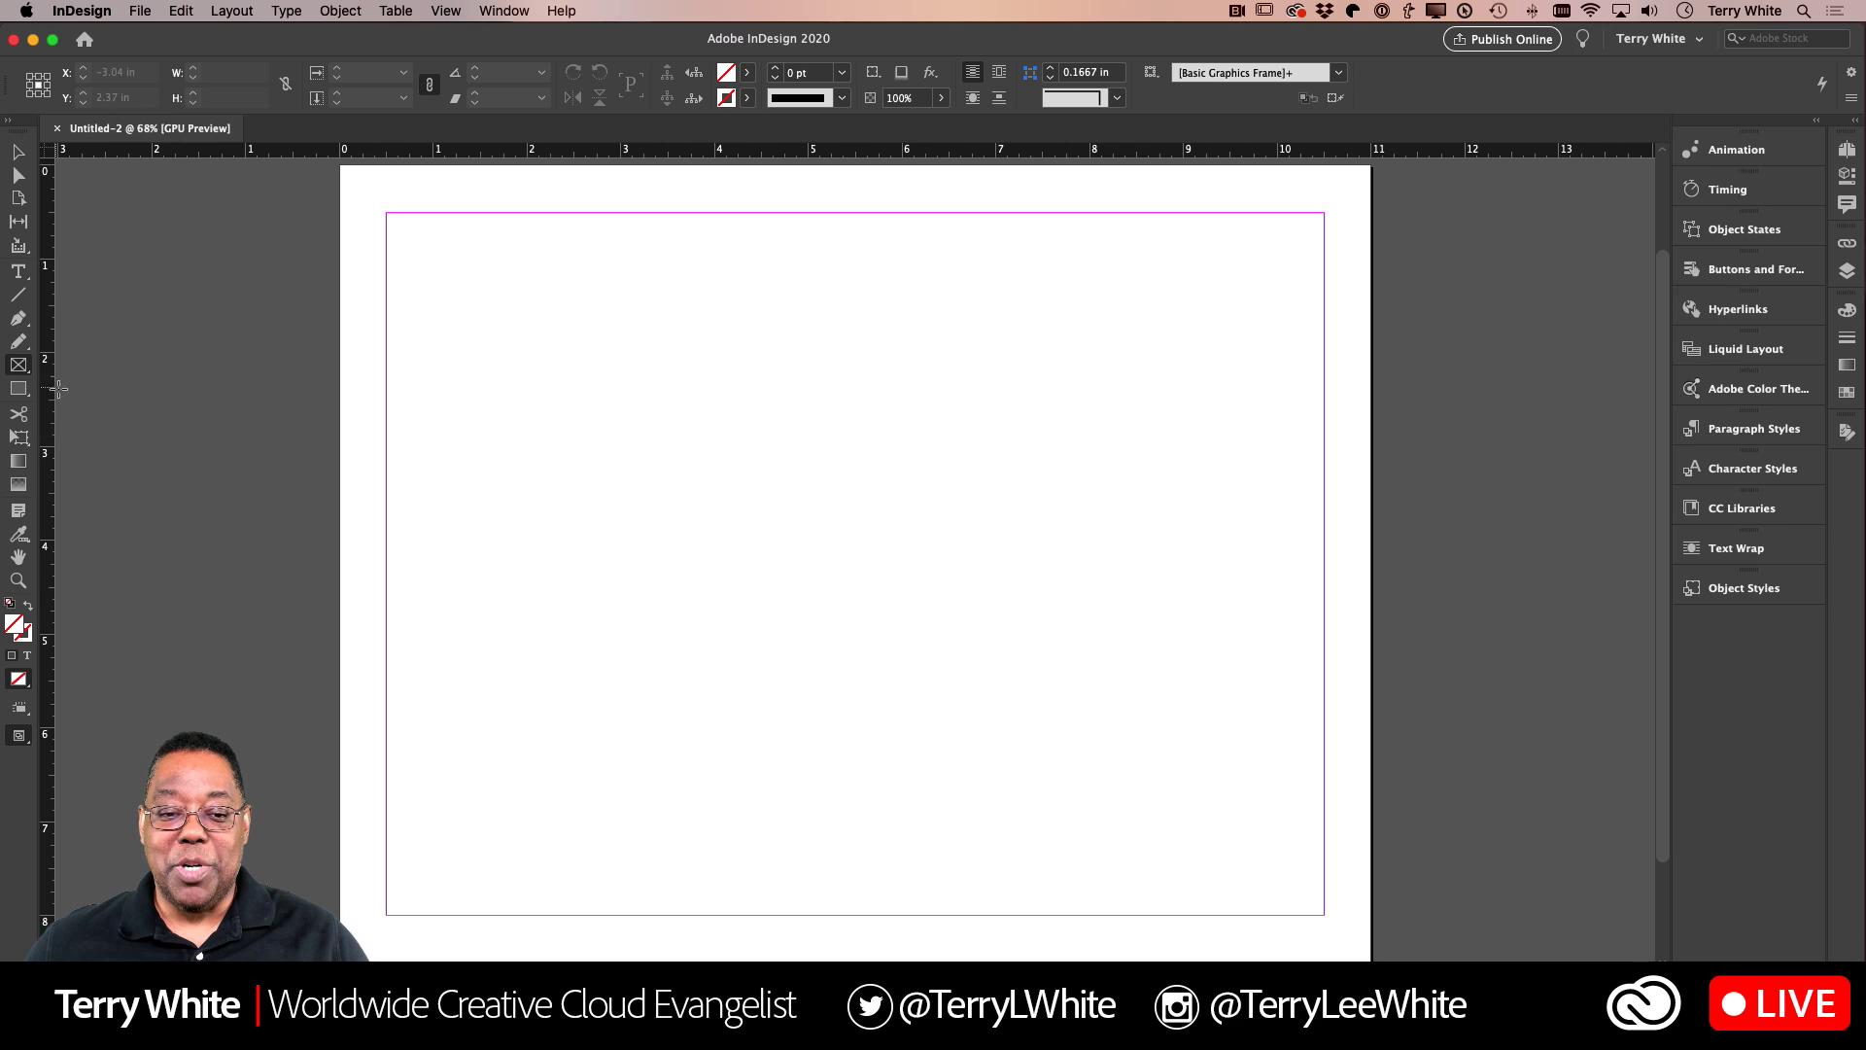
pyautogui.moveTo(499, 330); pyautogui.dragTo(826, 572)
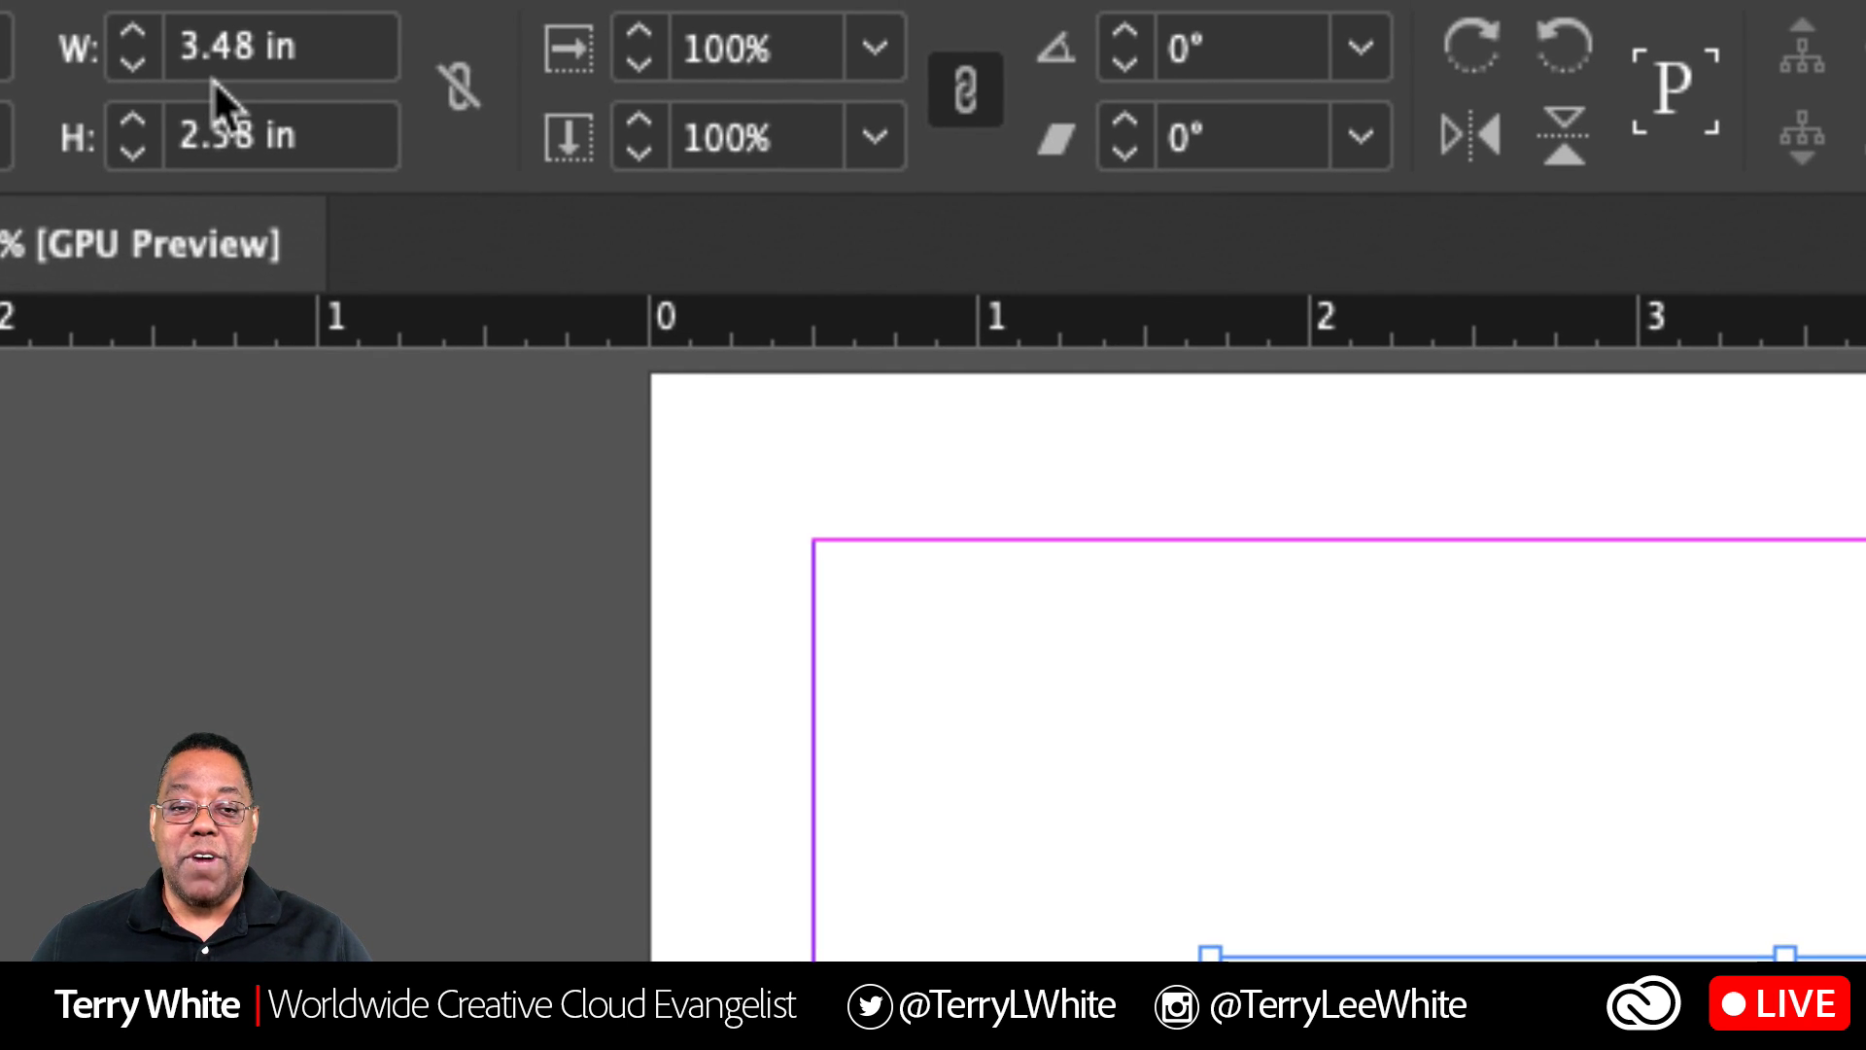
# Step: Set the rectangle frame's width to 3.5 in
pyautogui.click(238, 76)
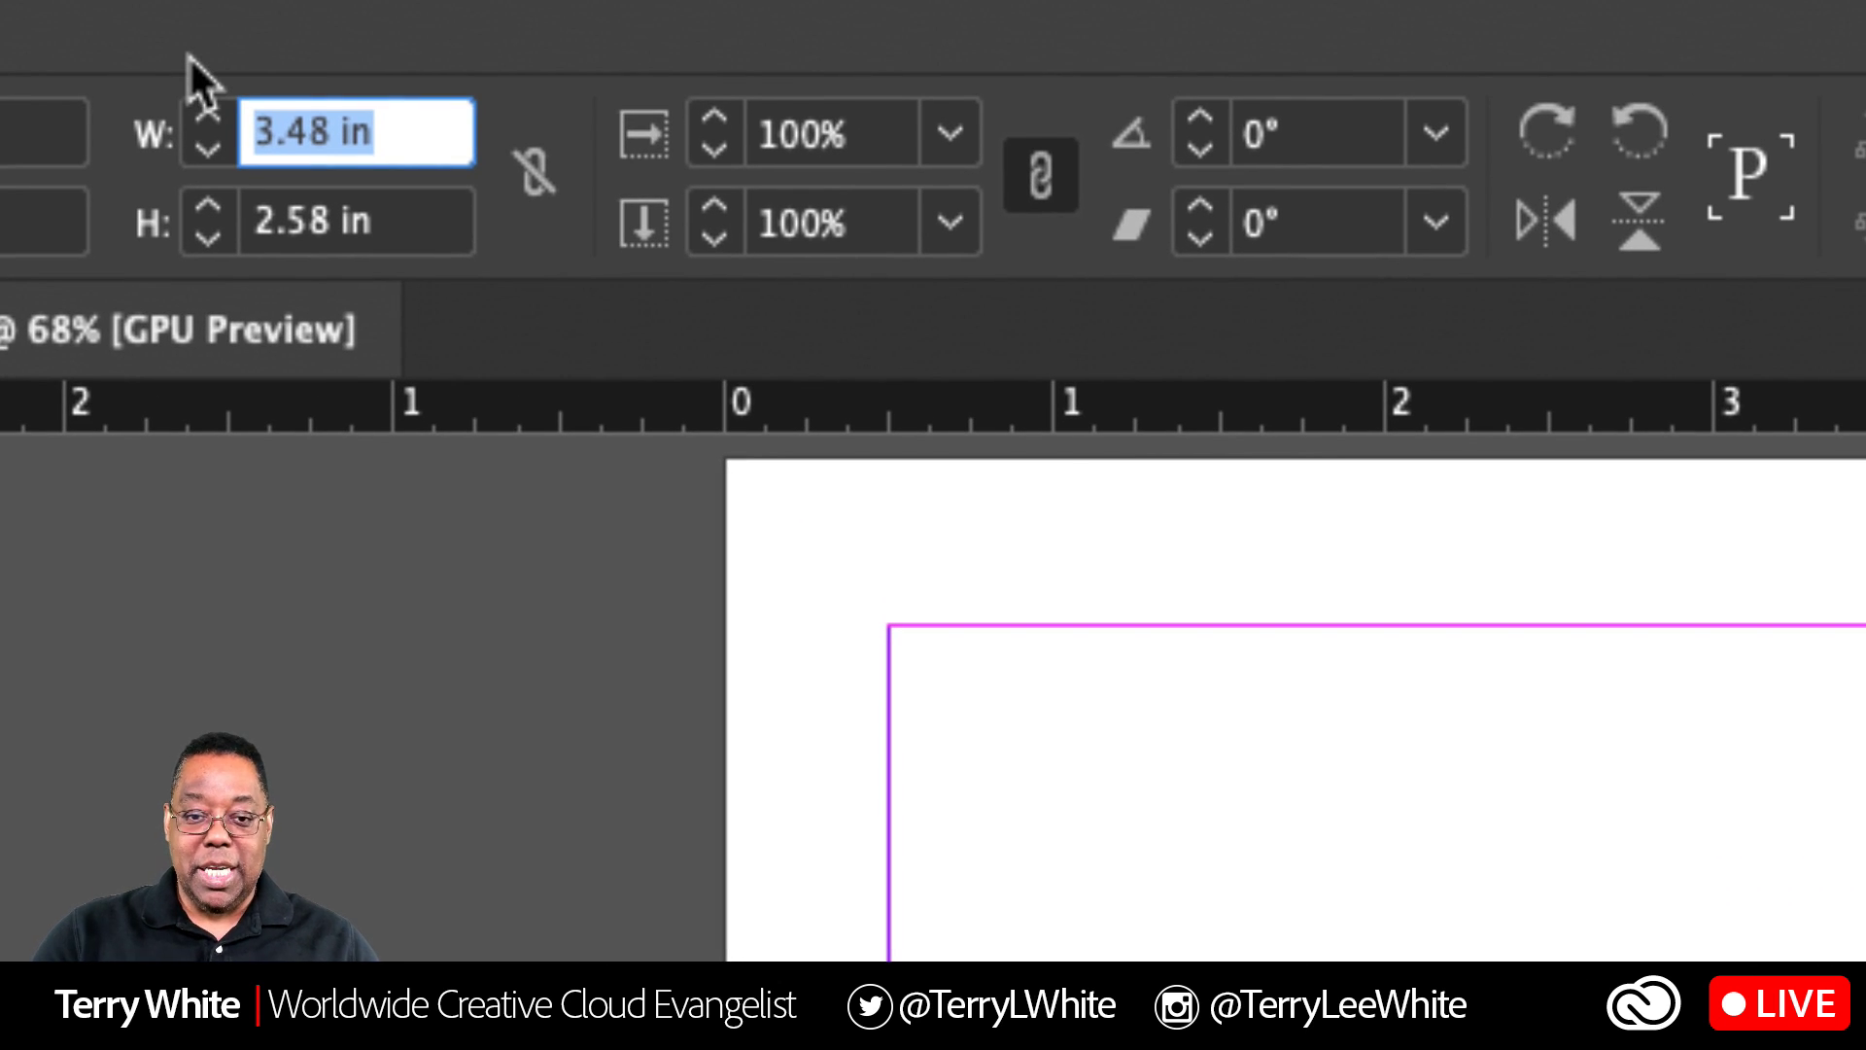
pyautogui.write('3.5')
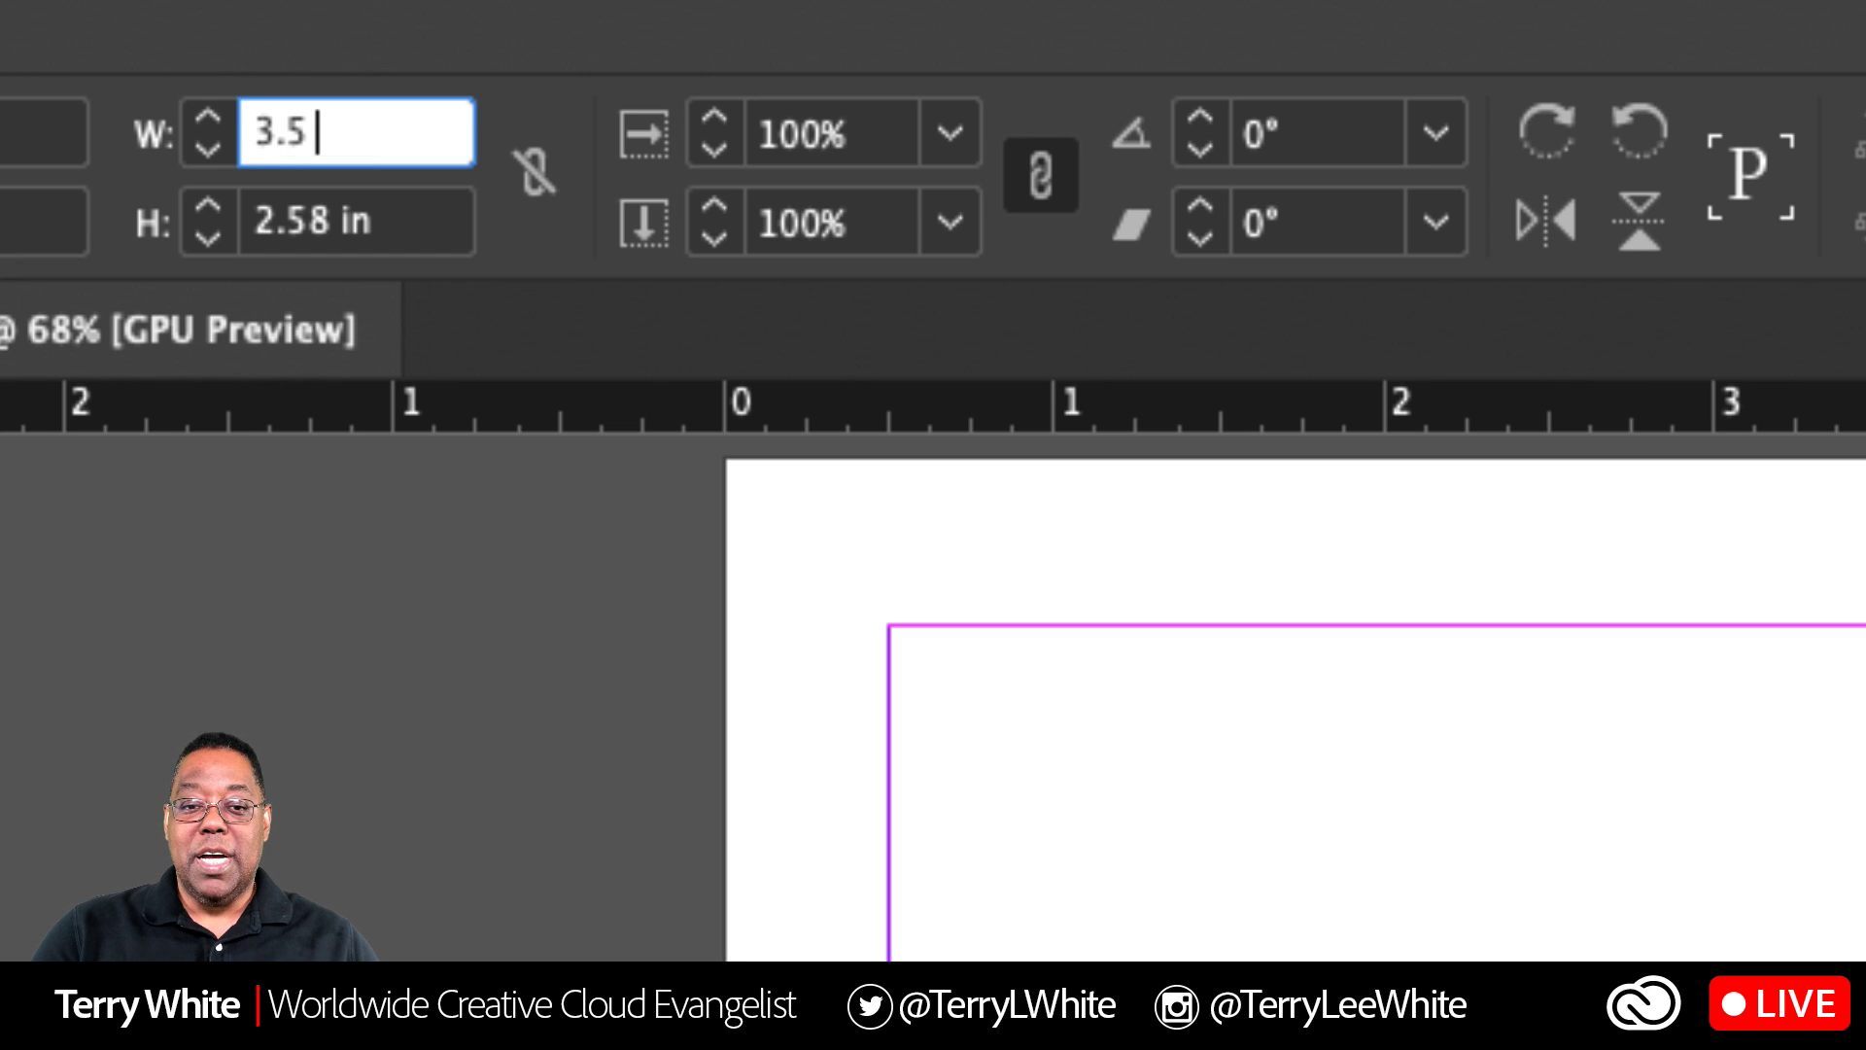
pyautogui.write(' in')
pyautogui.press('BackSpace')
pyautogui.press('BackSpace')
pyautogui.write('pt')
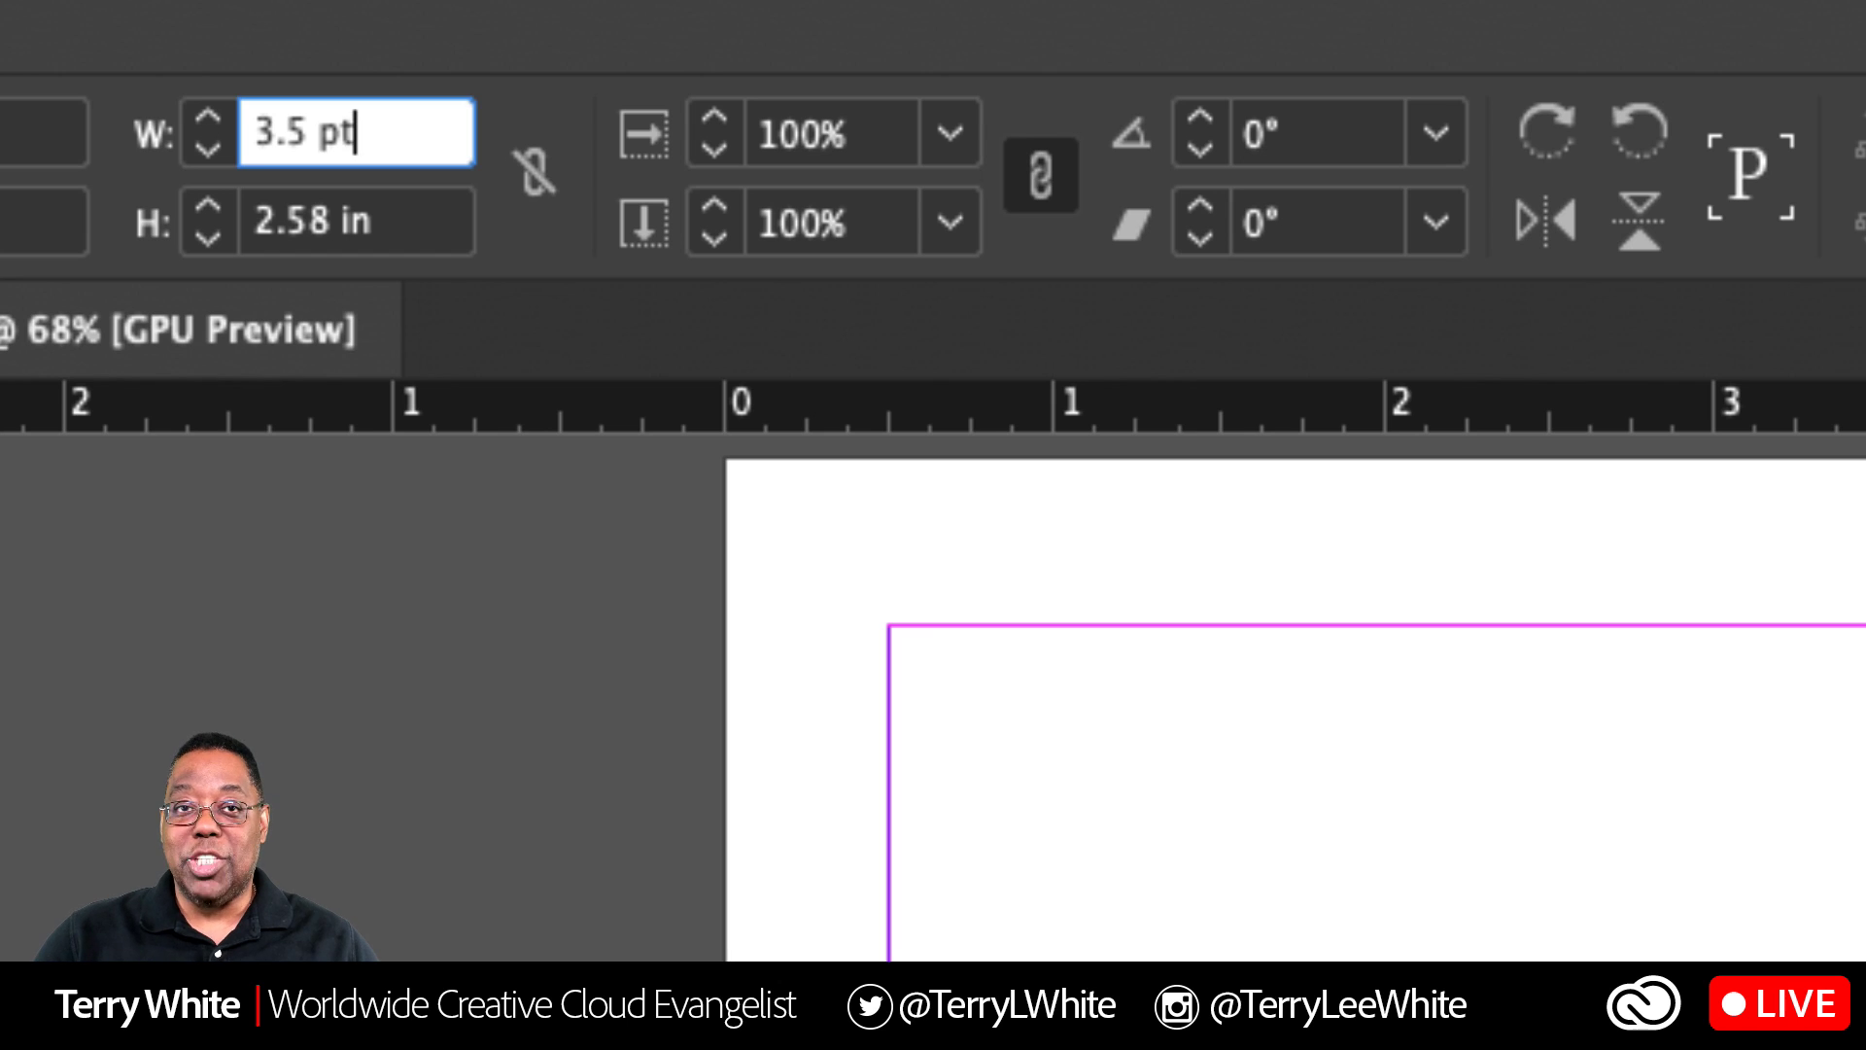
pyautogui.press('BackSpace')
pyautogui.press('BackSpace')
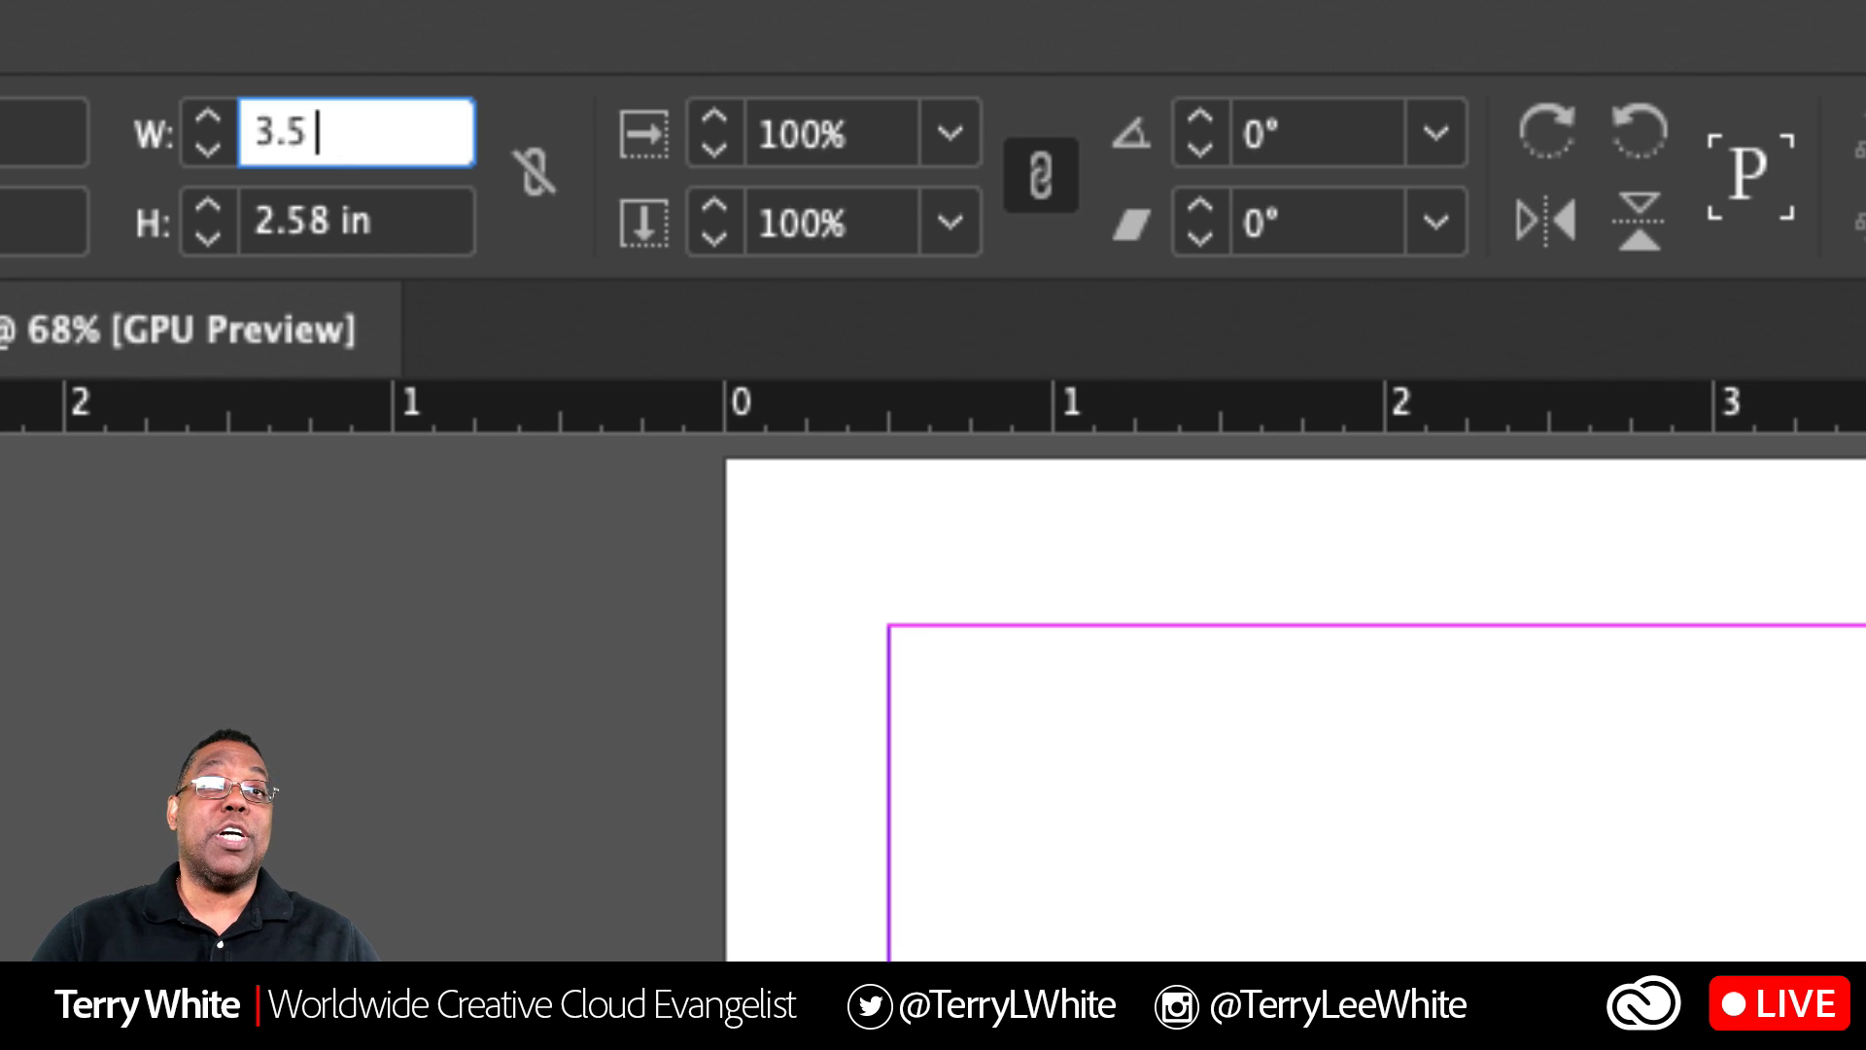
pyautogui.write('in')
pyautogui.press('Tab')
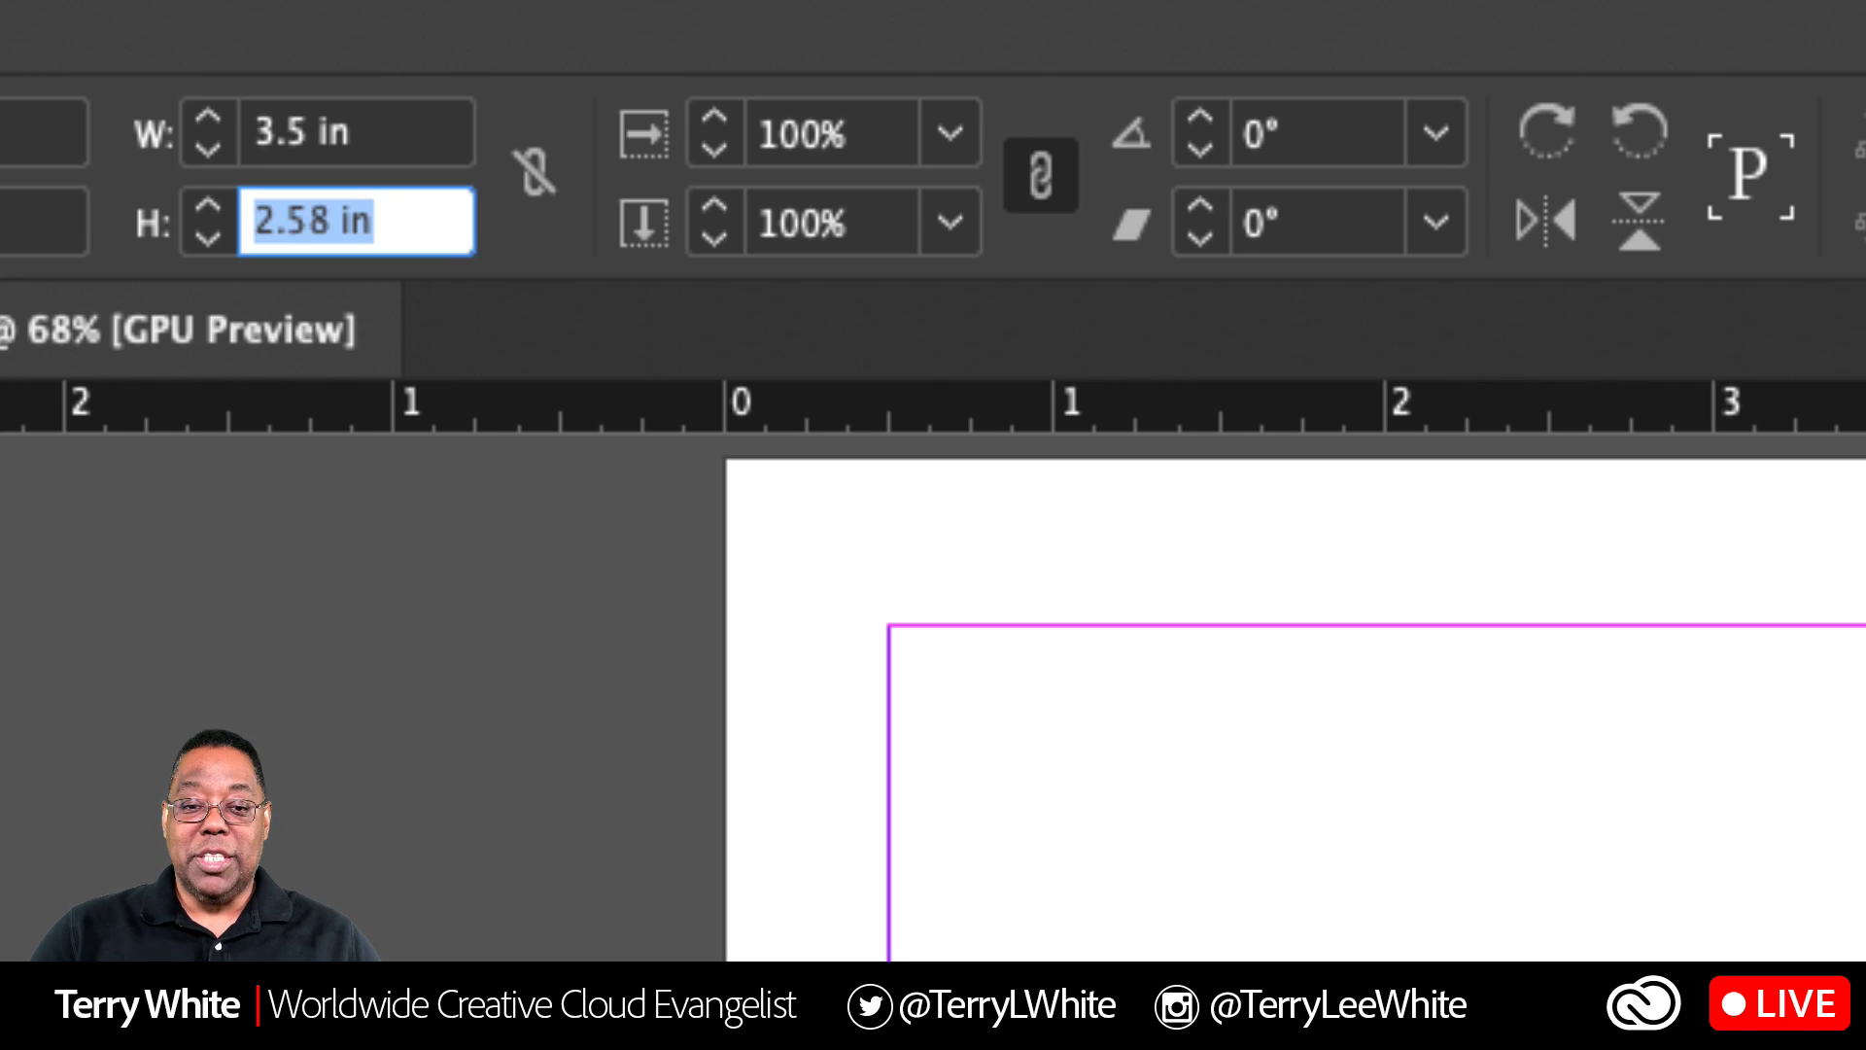
# Step: Set the frame's height to 2 in and move its center up and left to about X 2.55 in, Y 2.65 in
pyautogui.write('2 in')
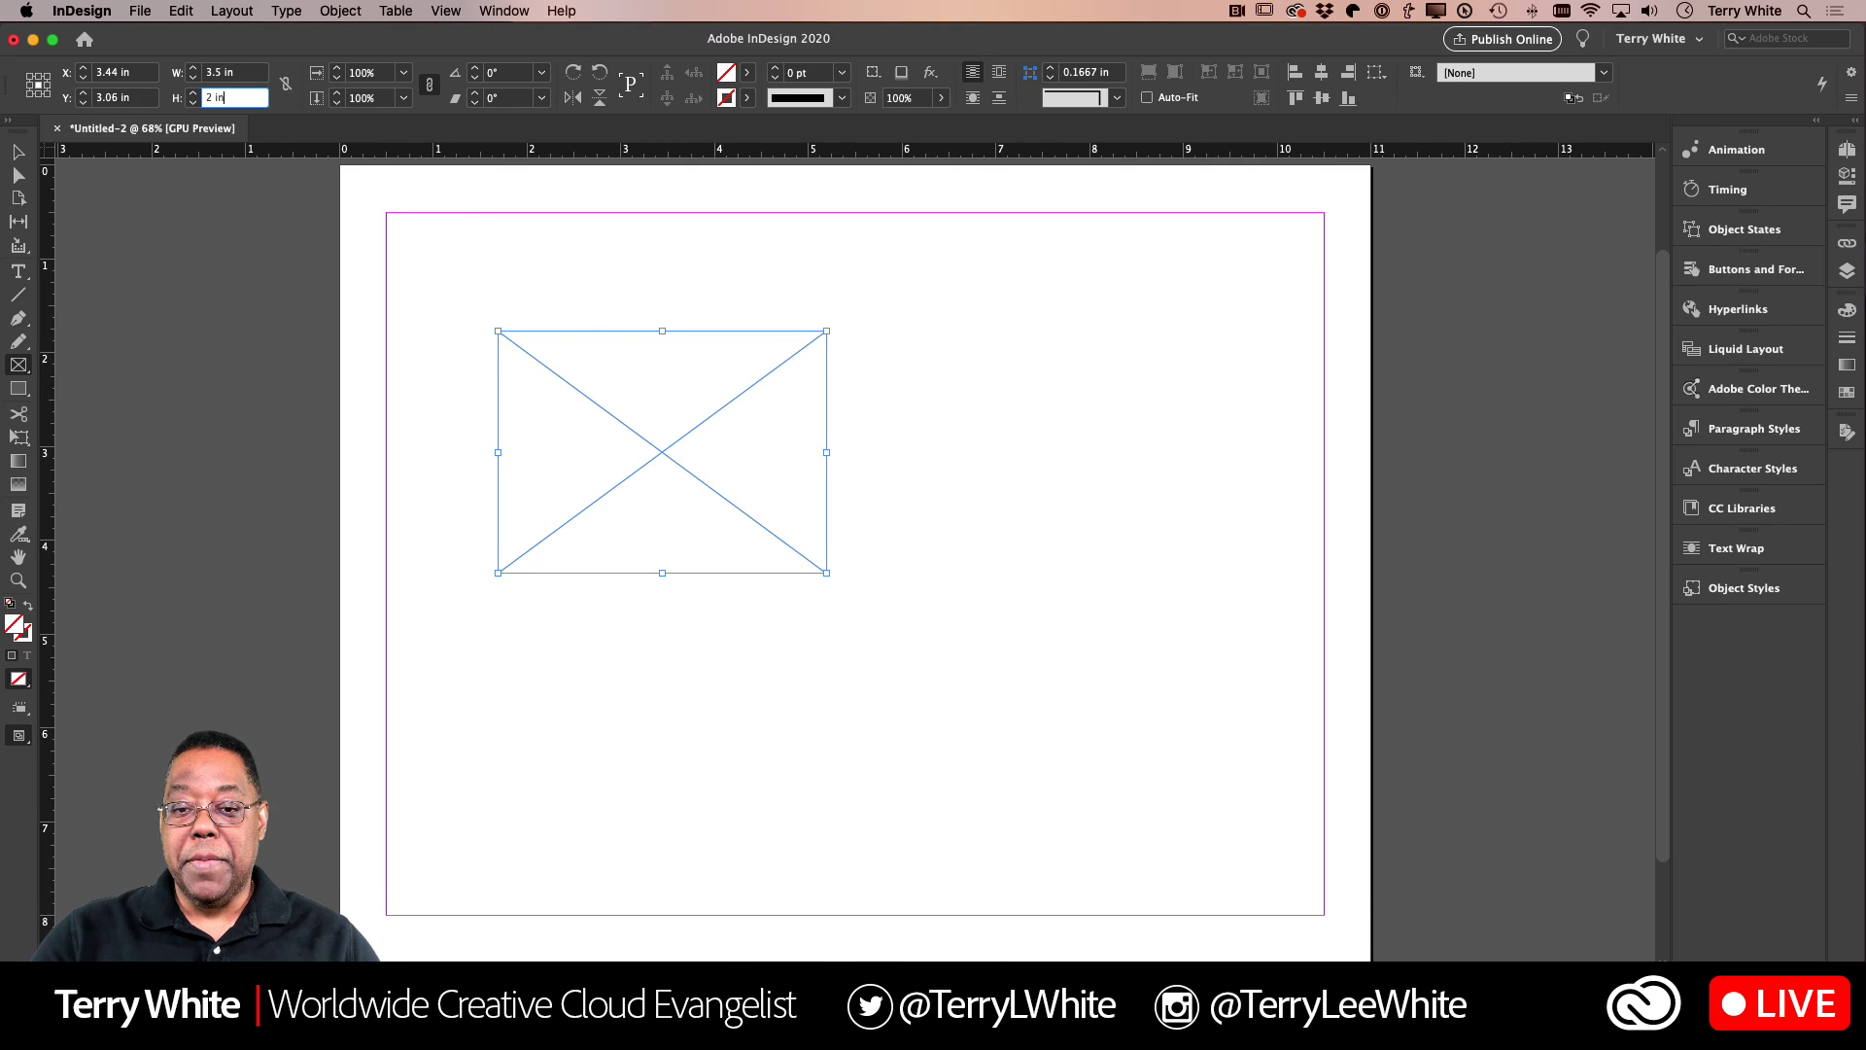
pyautogui.press('Return')
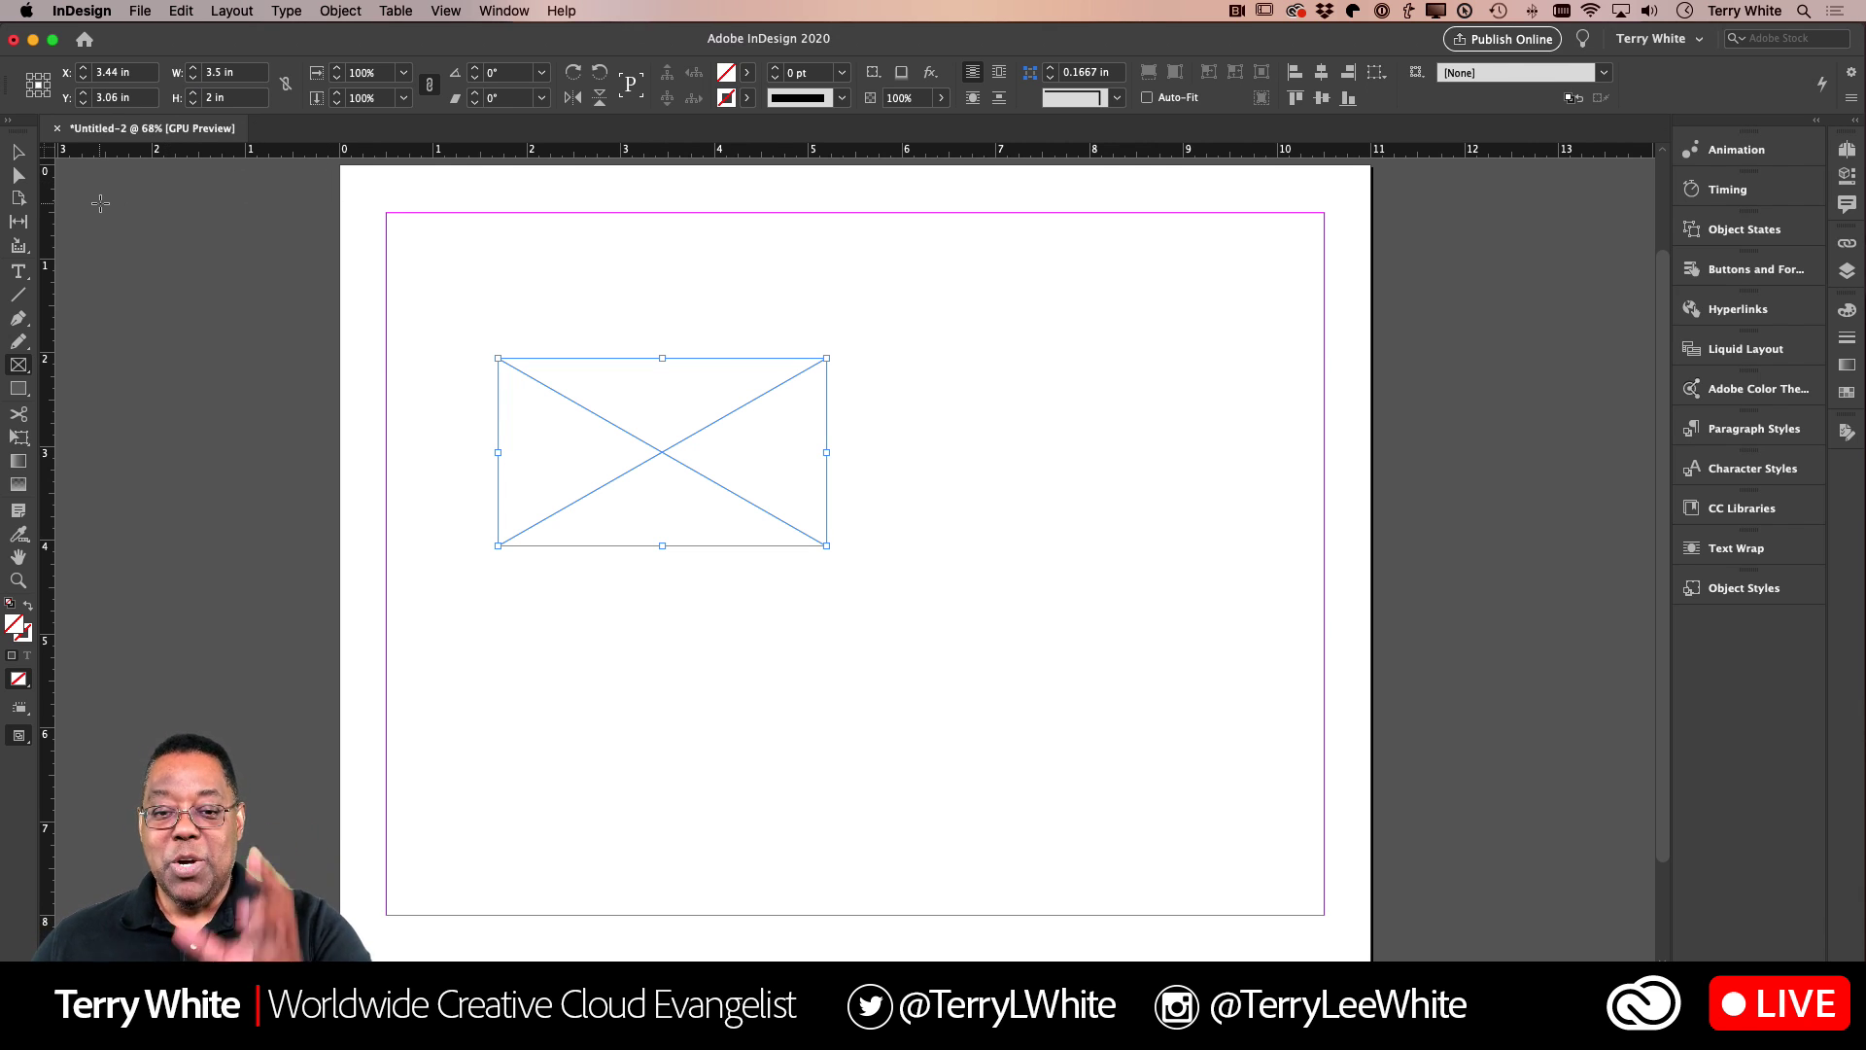
pyautogui.click(18, 153)
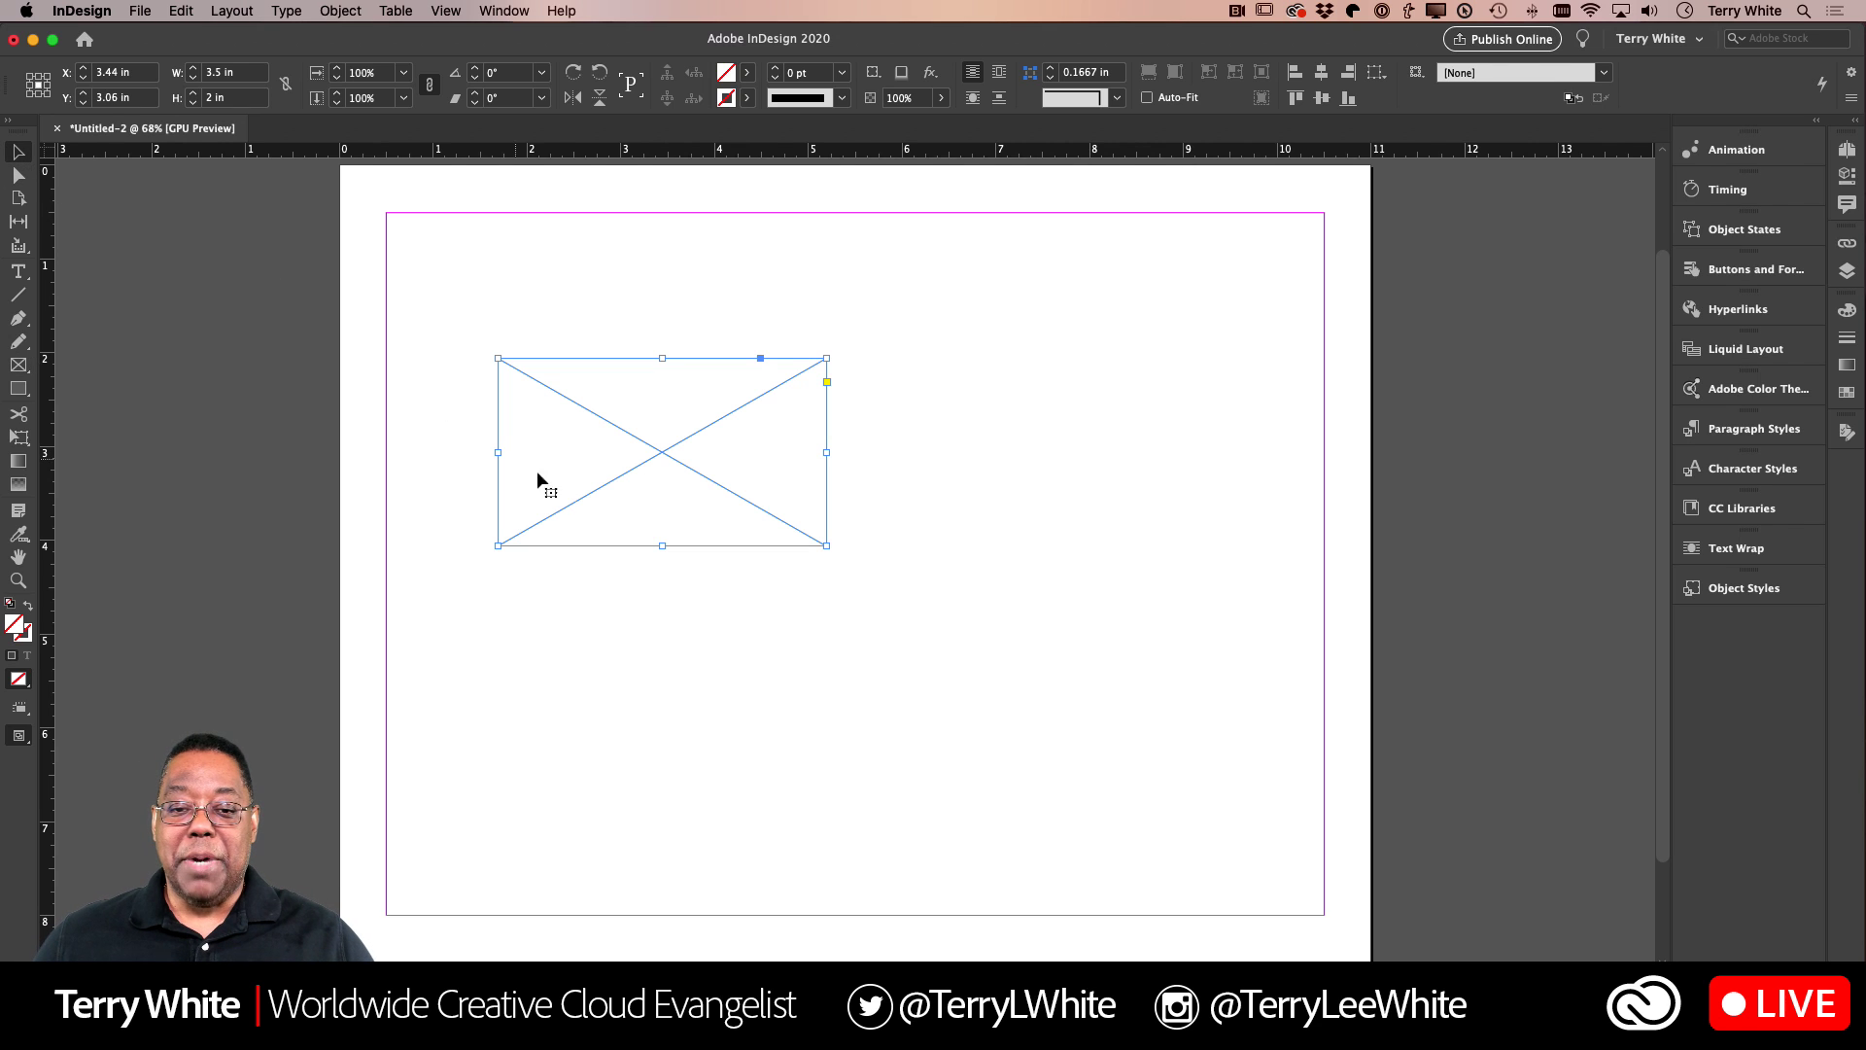
pyautogui.moveTo(598, 473); pyautogui.dragTo(515, 435)
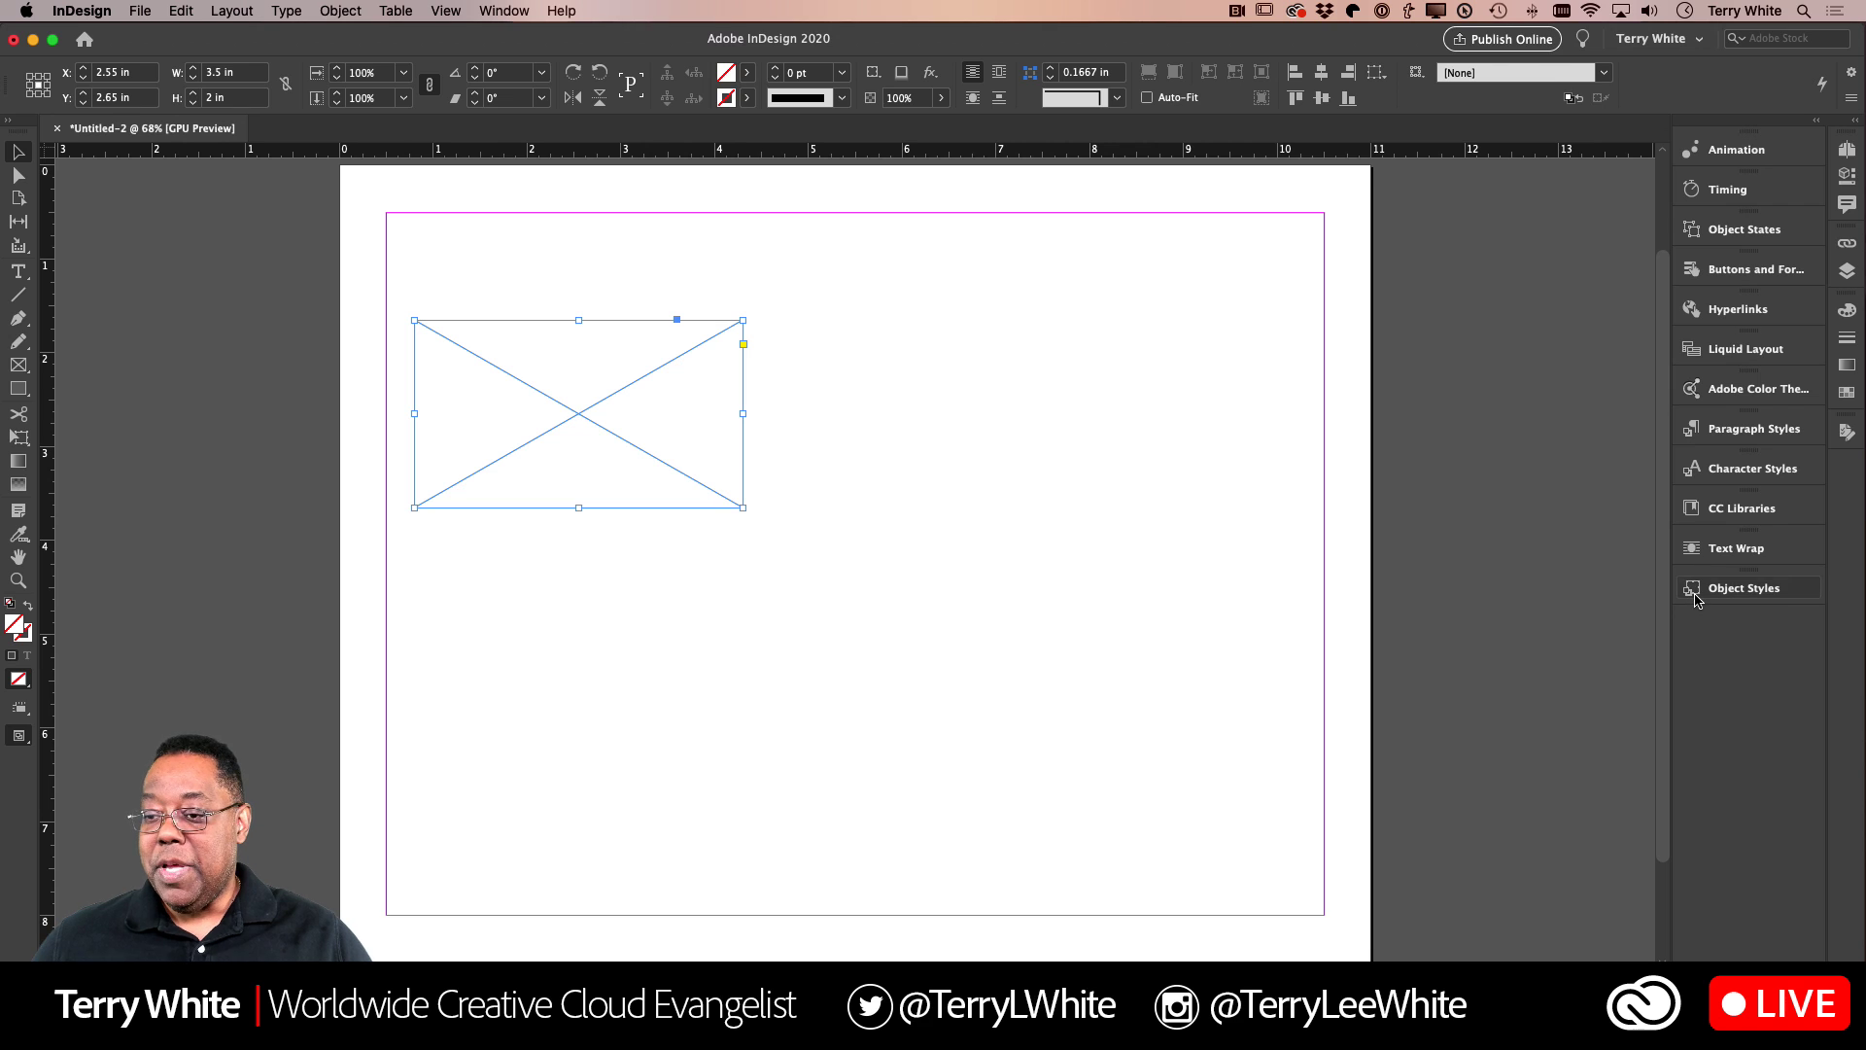
# Step: Try placing the vintage Ferris wheel image from the Adobe Live 2020 library on empty page space, first at full size, then about 4.05 by 2.70 in
pyautogui.click(1711, 515)
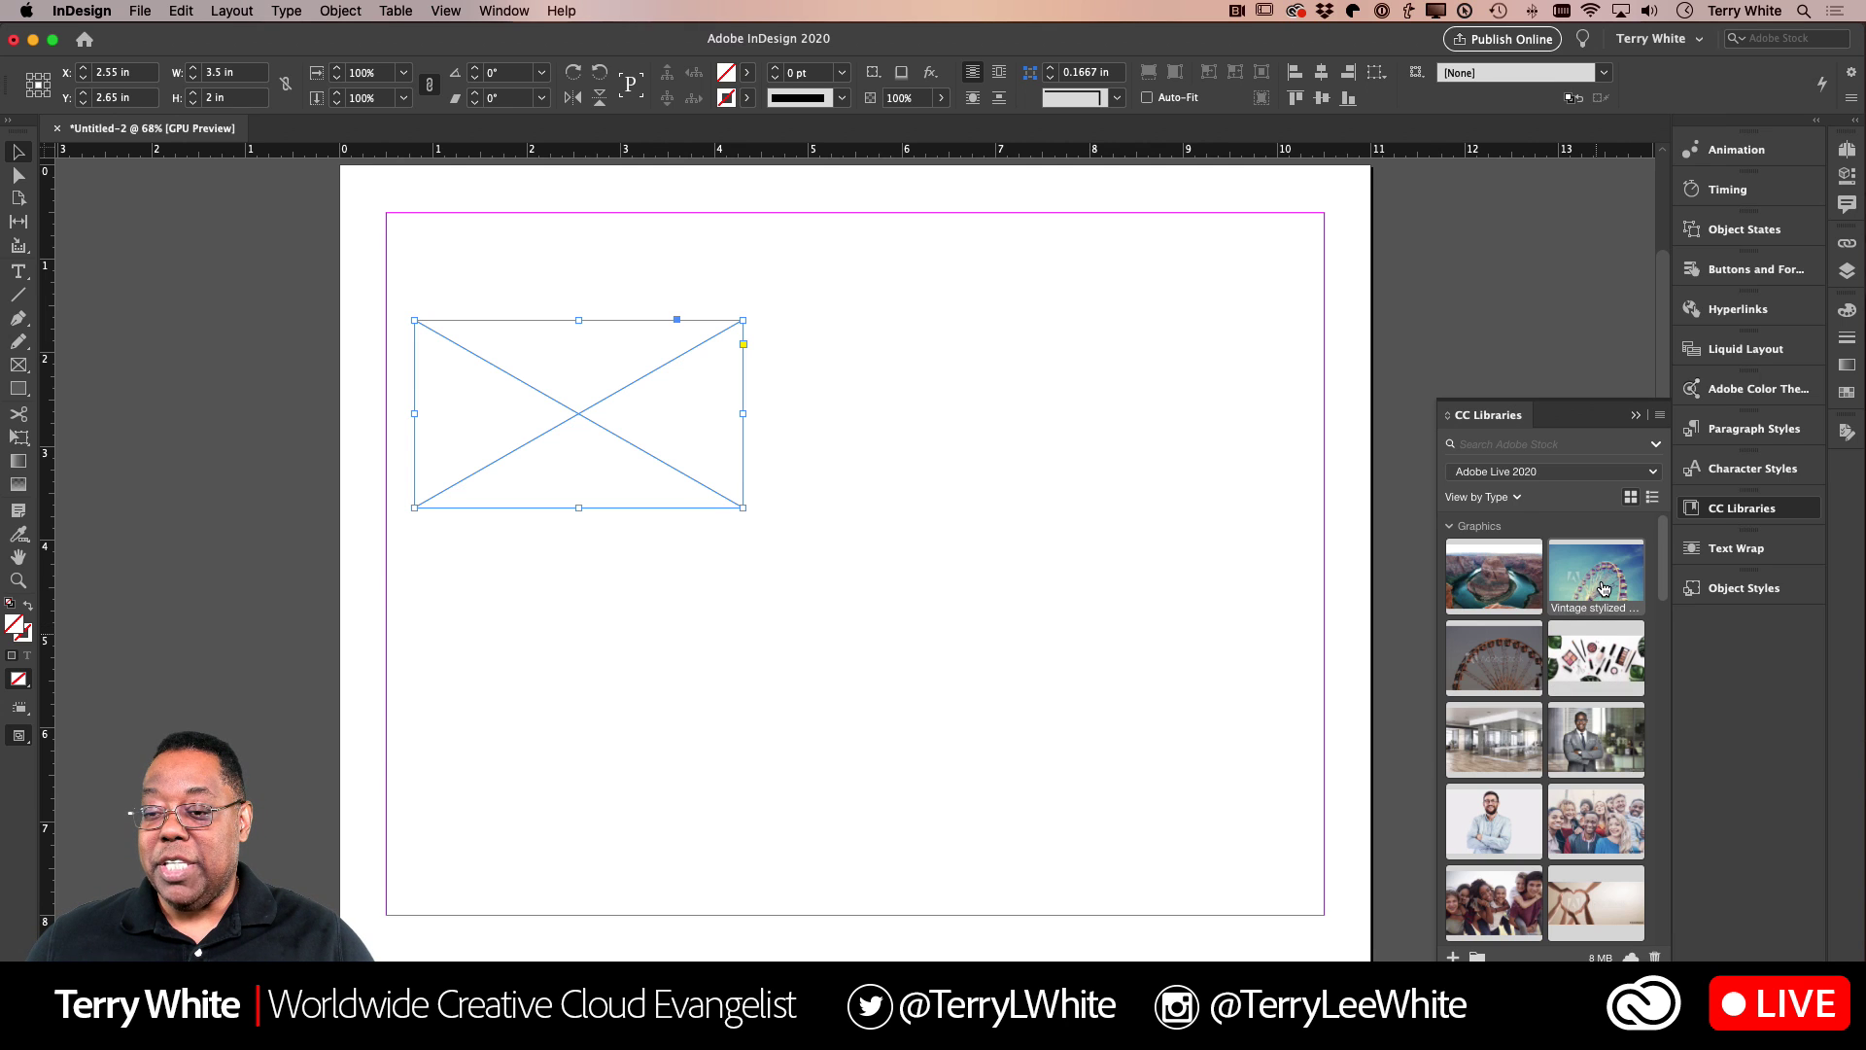
pyautogui.moveTo(1600, 597); pyautogui.dragTo(923, 591)
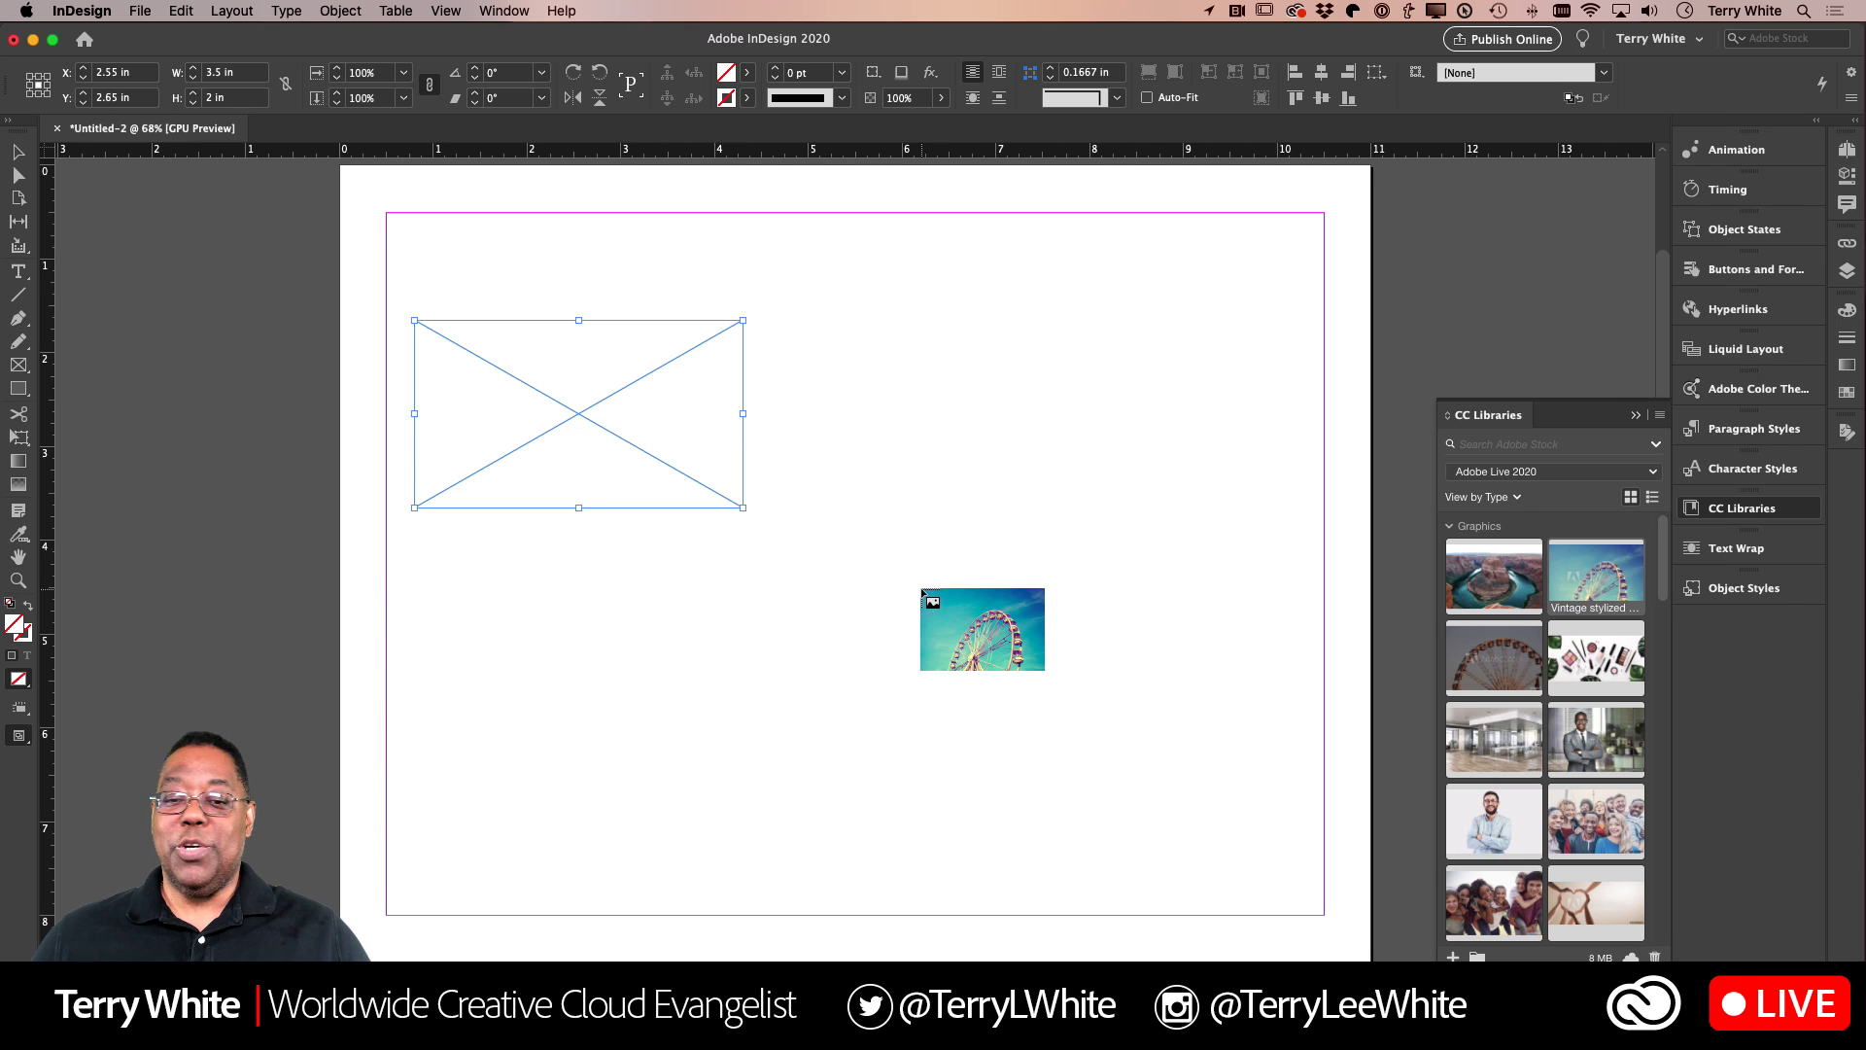
pyautogui.moveTo(922, 591); pyautogui.dragTo(921, 589)
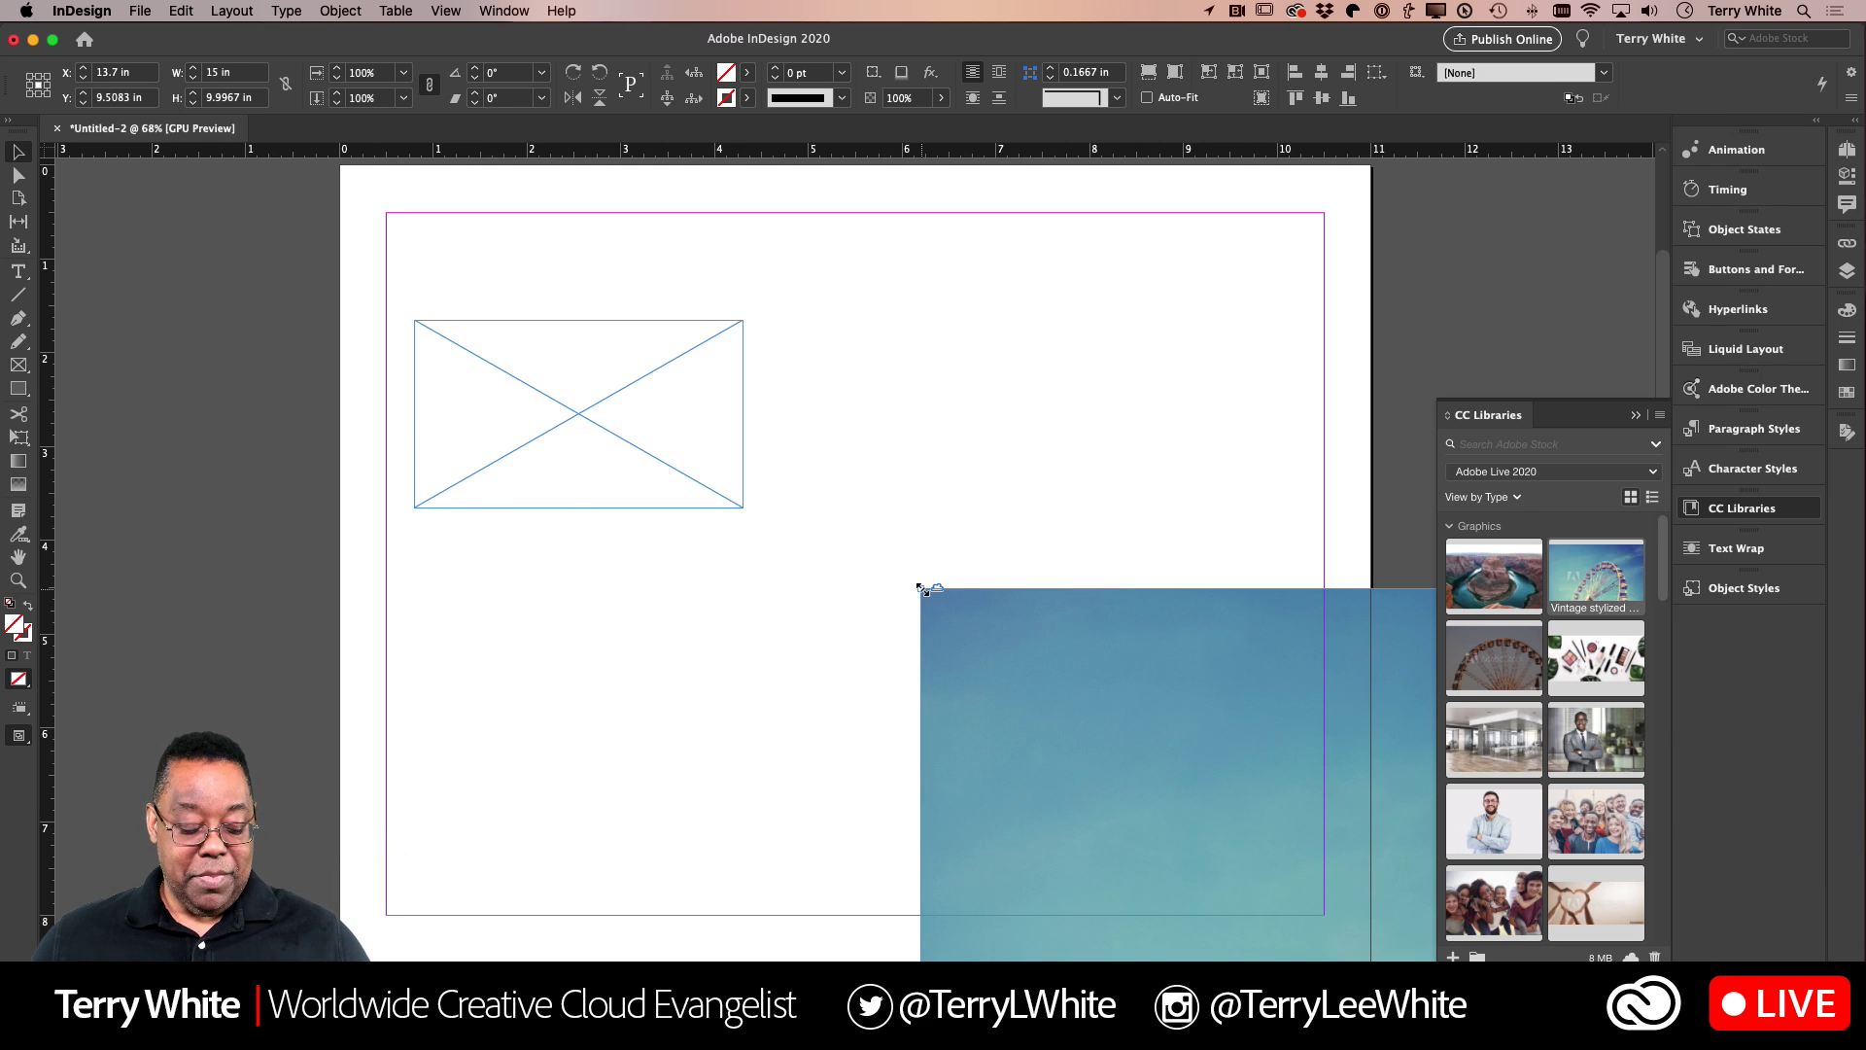
pyautogui.press('super+z')
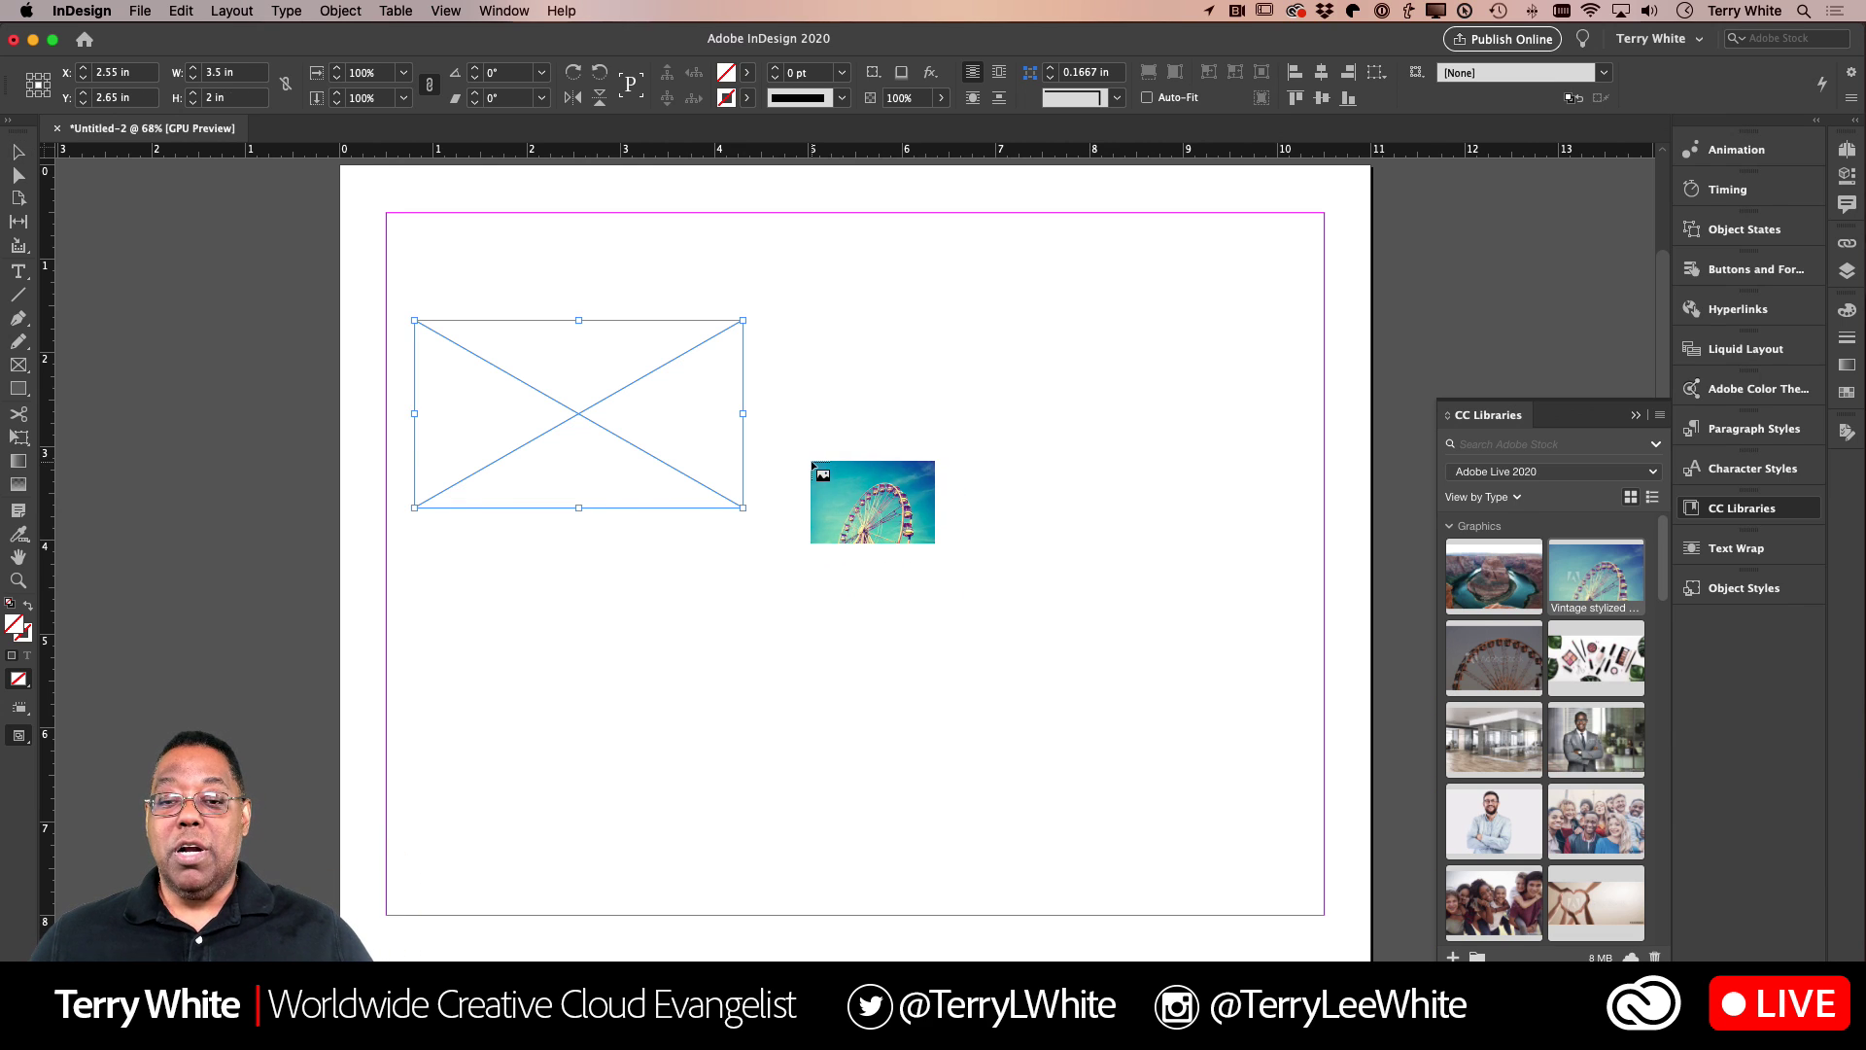
pyautogui.moveTo(811, 464); pyautogui.dragTo(1193, 716)
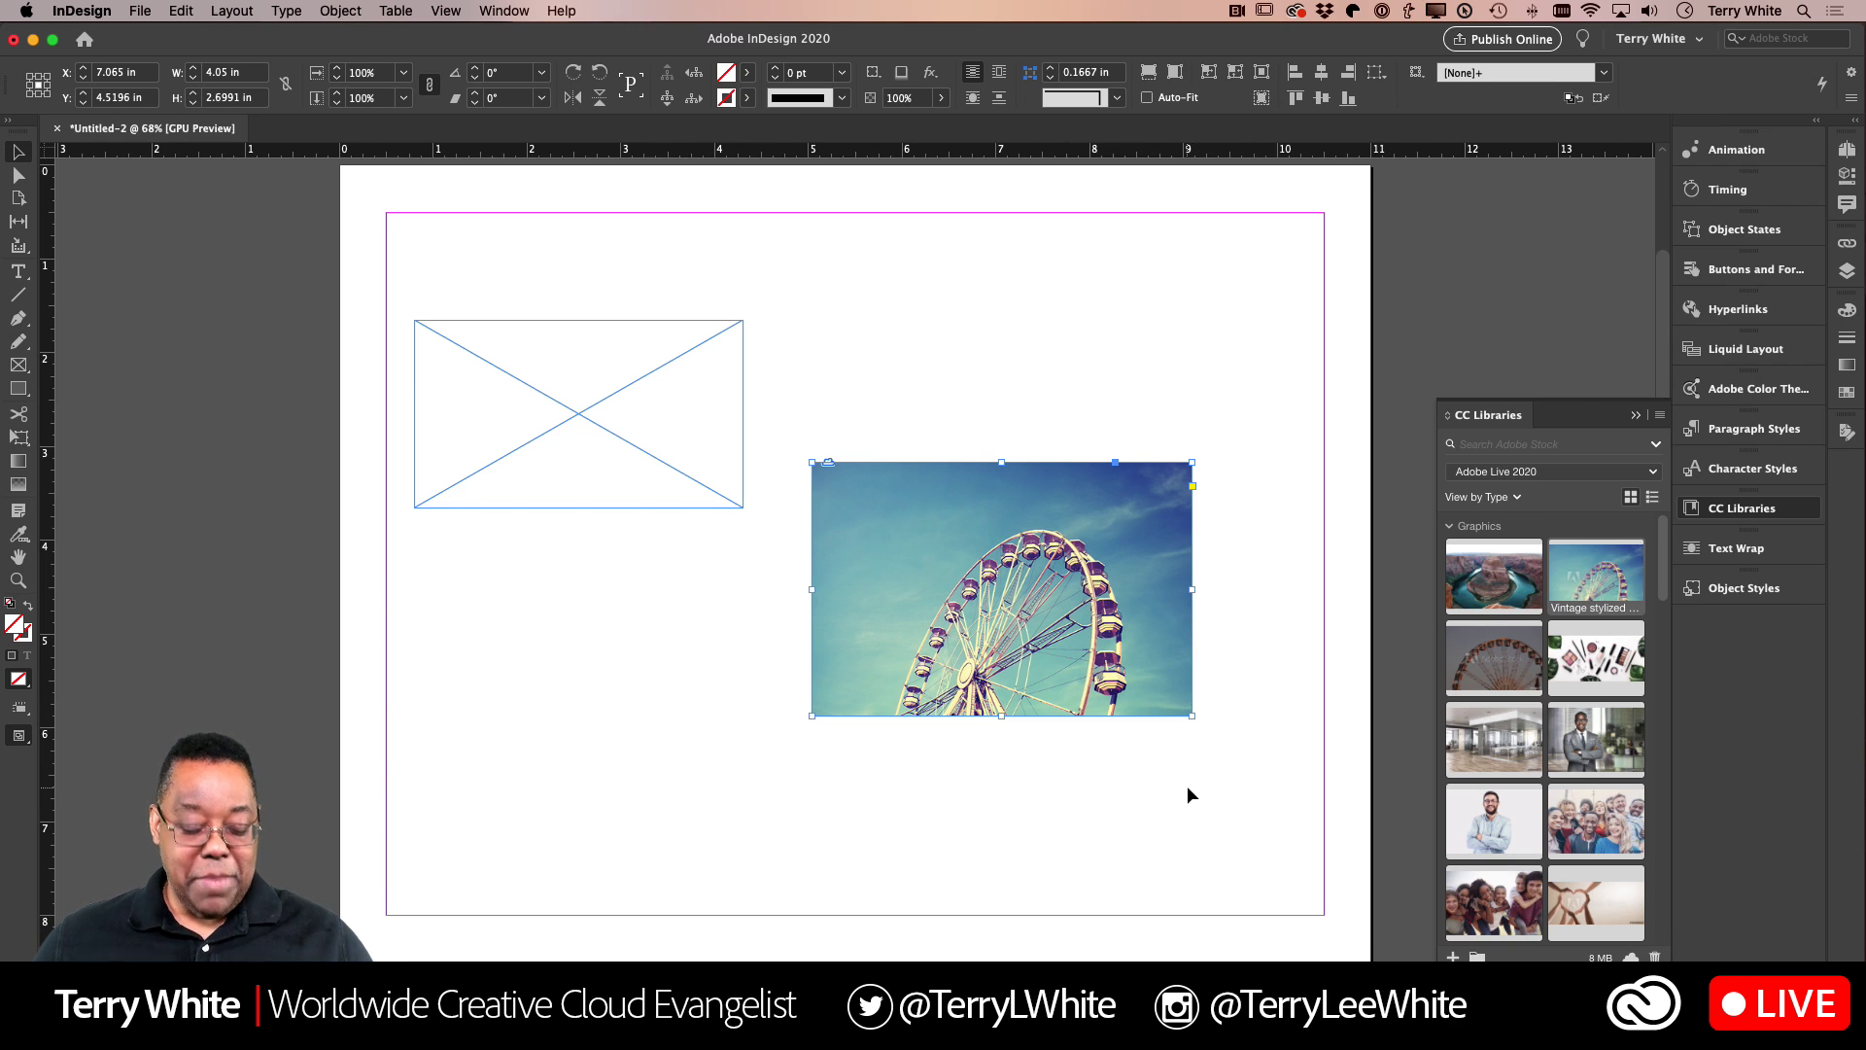
pyautogui.press('super+z')
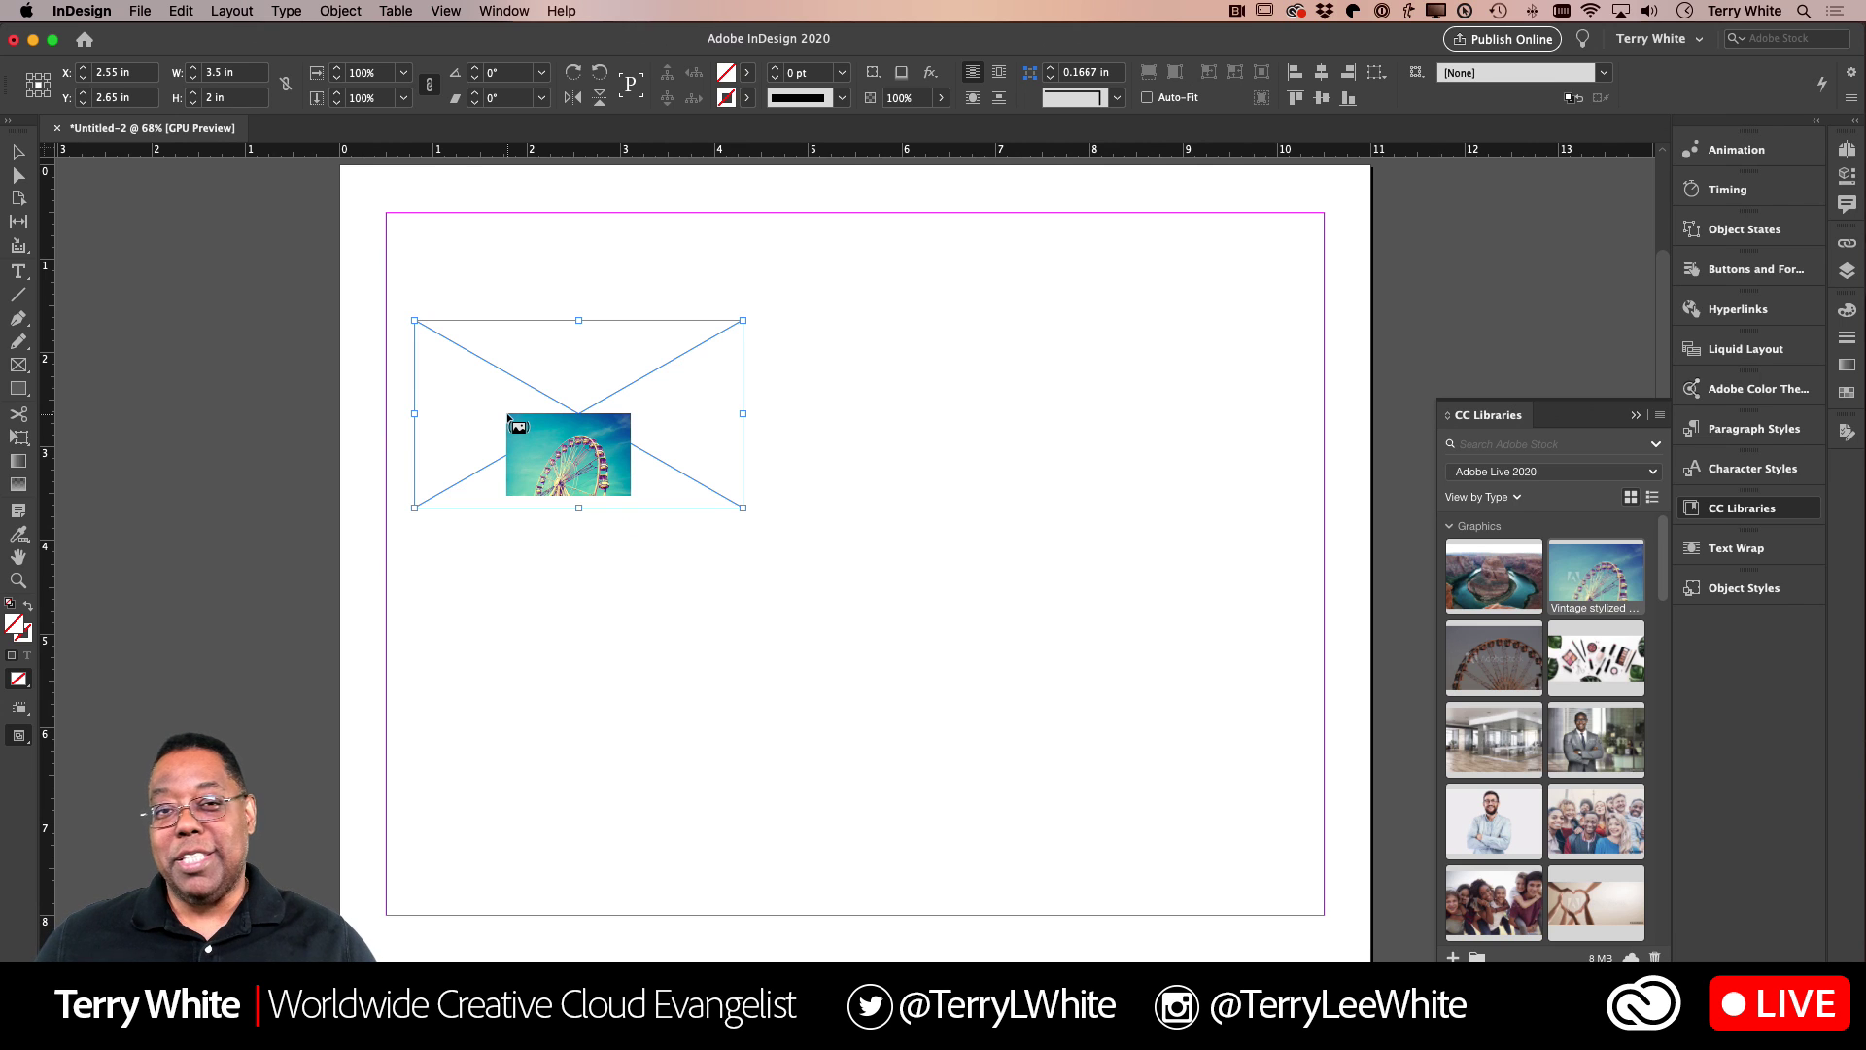
# Step: Try filling the empty frame with the Ferris wheel image, and set the transform reference point to the upper-left corner
pyautogui.click(508, 415)
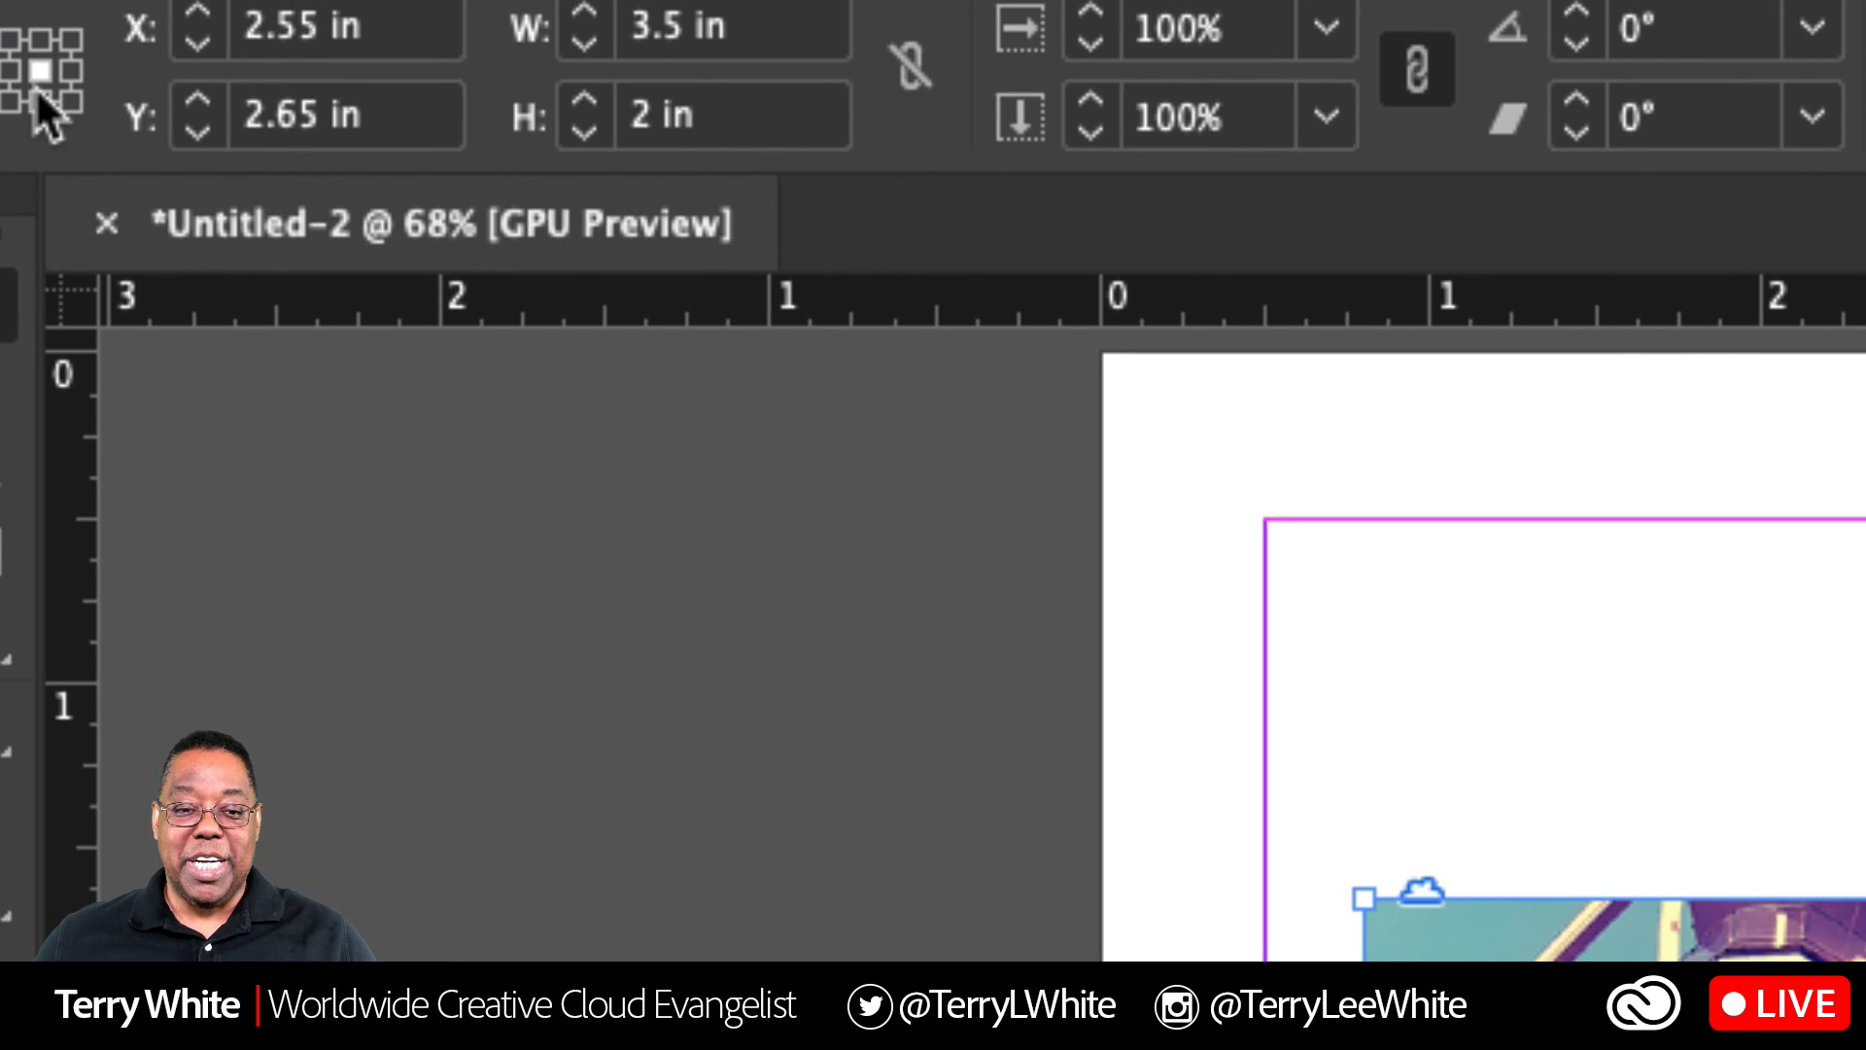
pyautogui.click(10, 39)
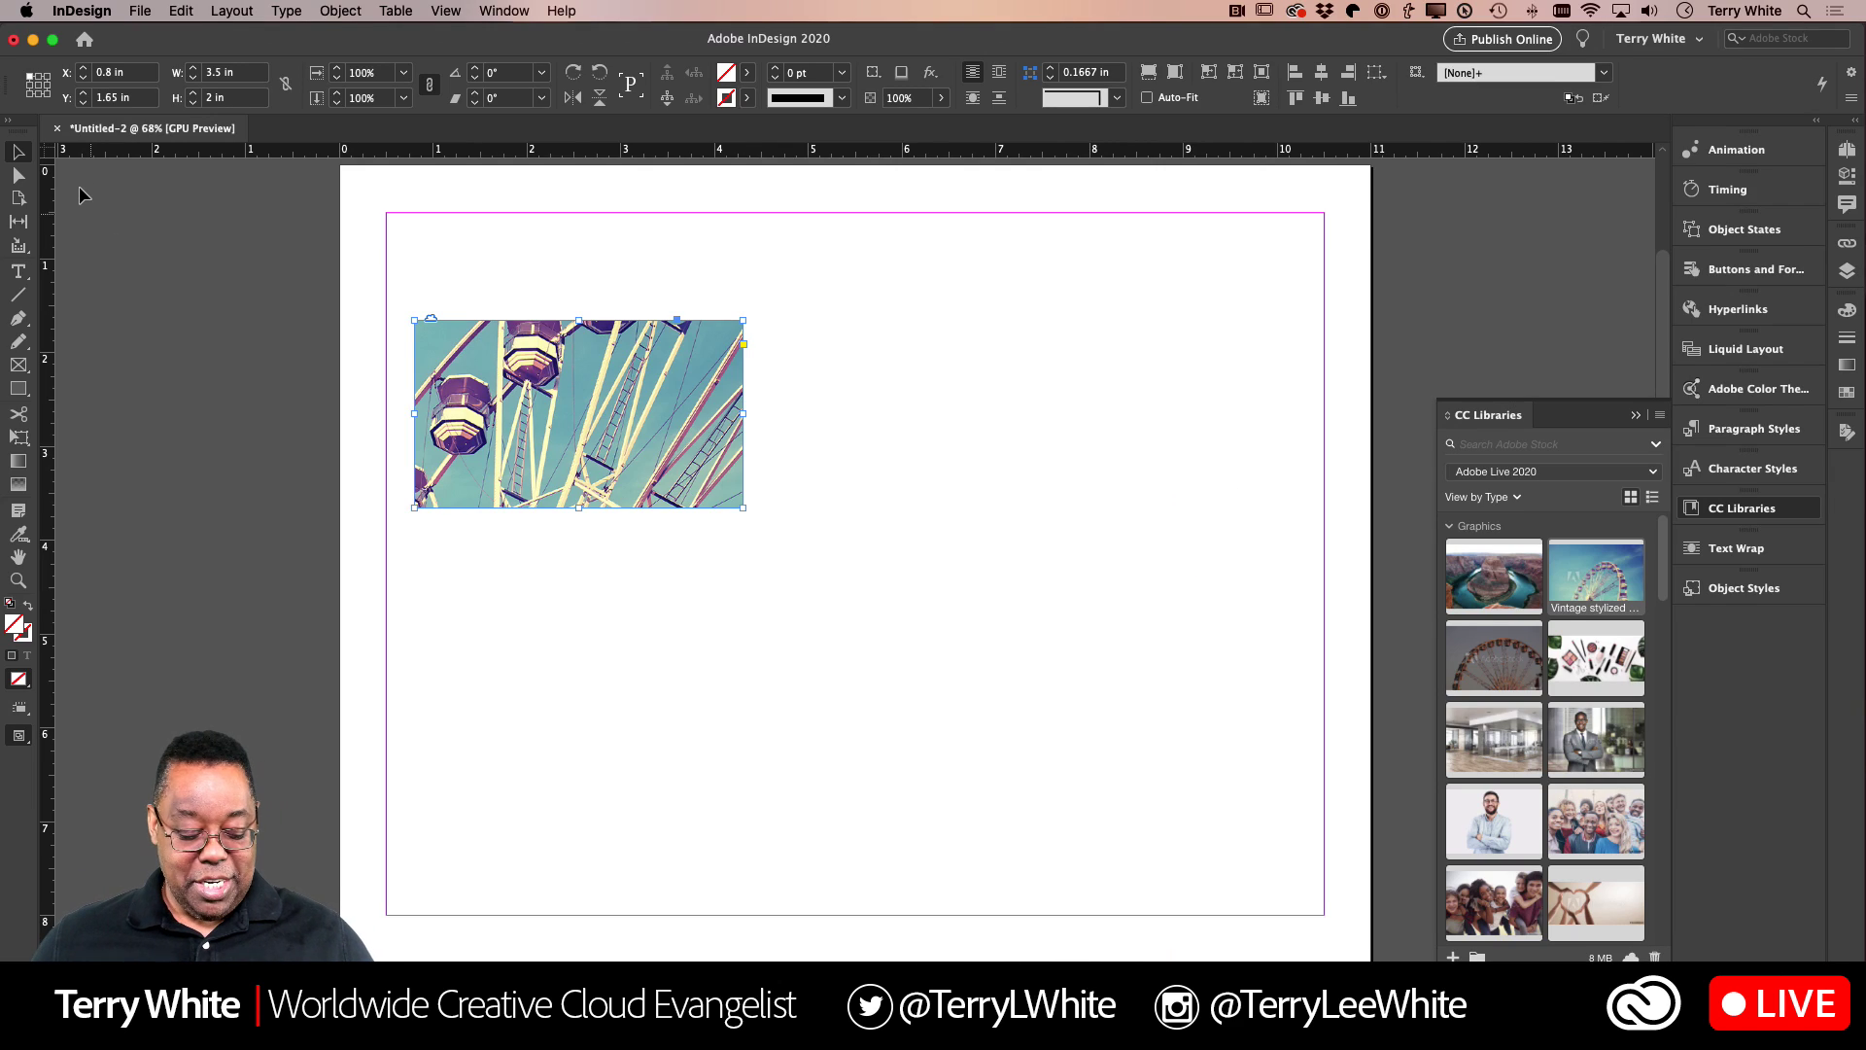
pyautogui.press('super+z')
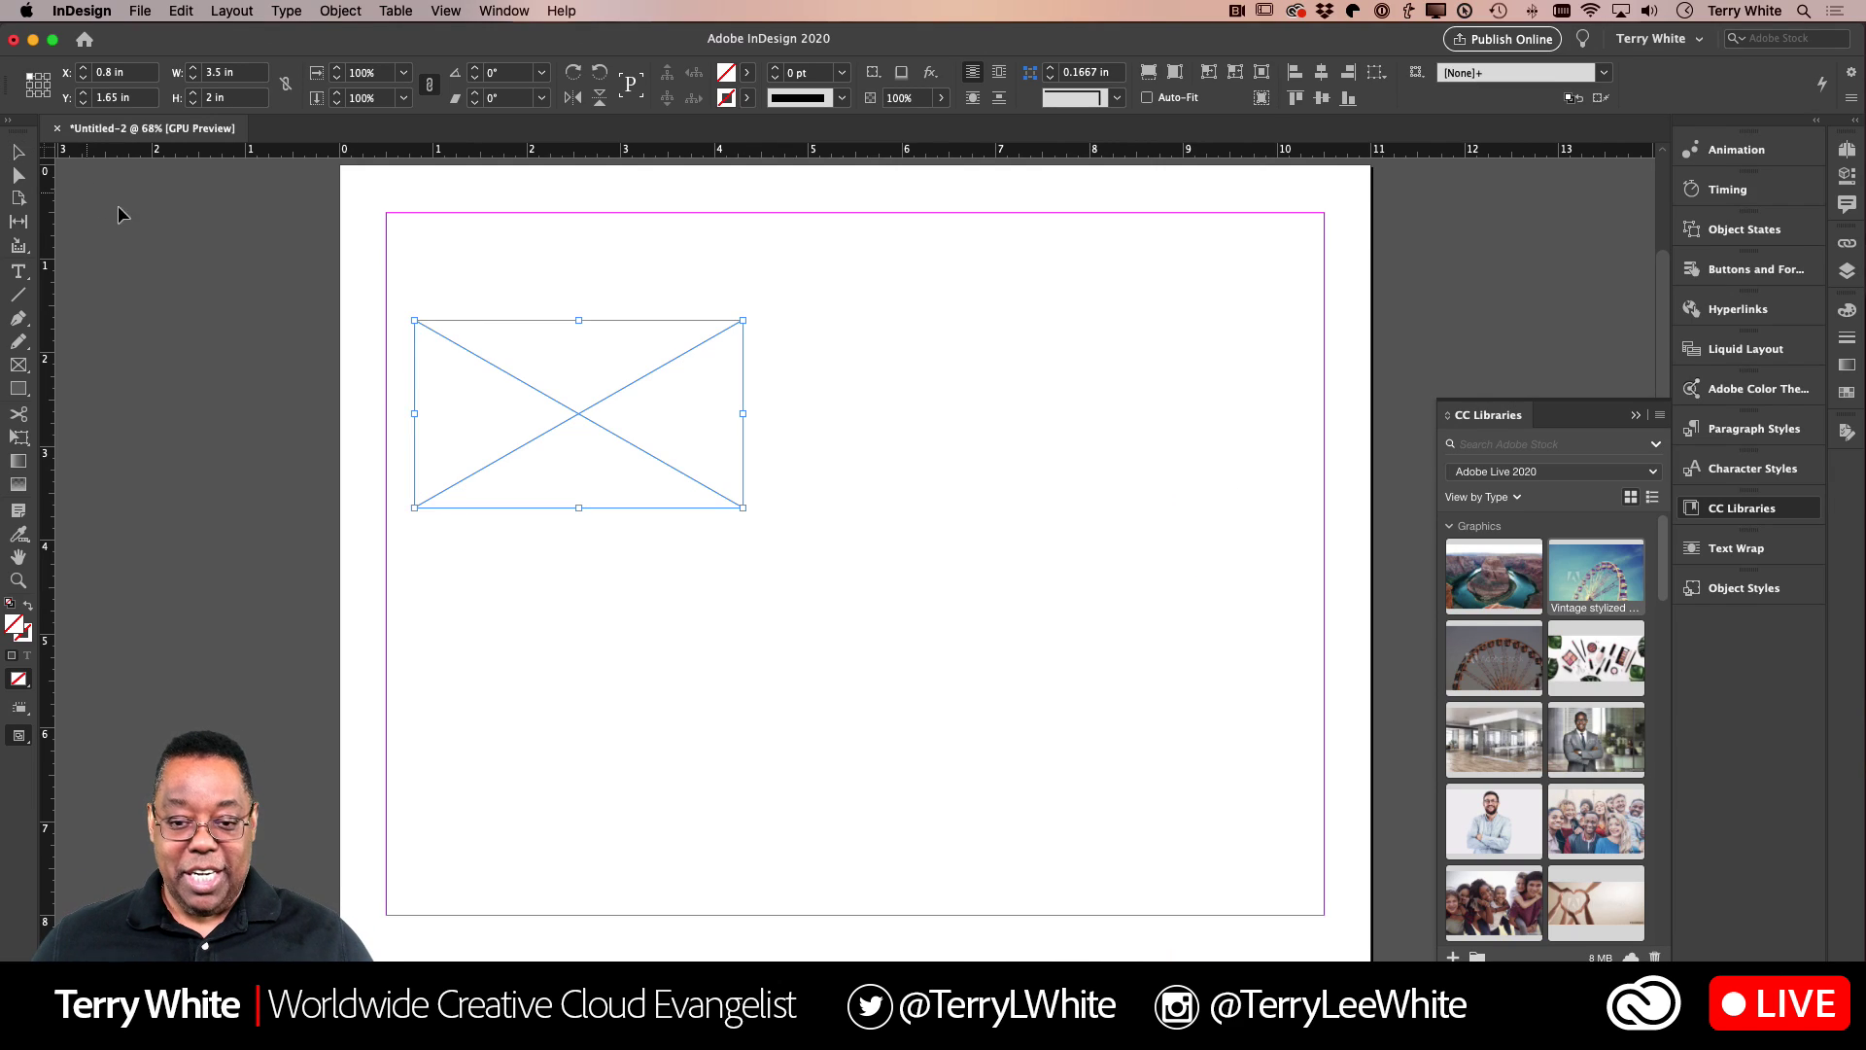
# Step: Place the Ferris wheel image in the frame again, undo the placement and discard the loaded image
pyautogui.click(515, 416)
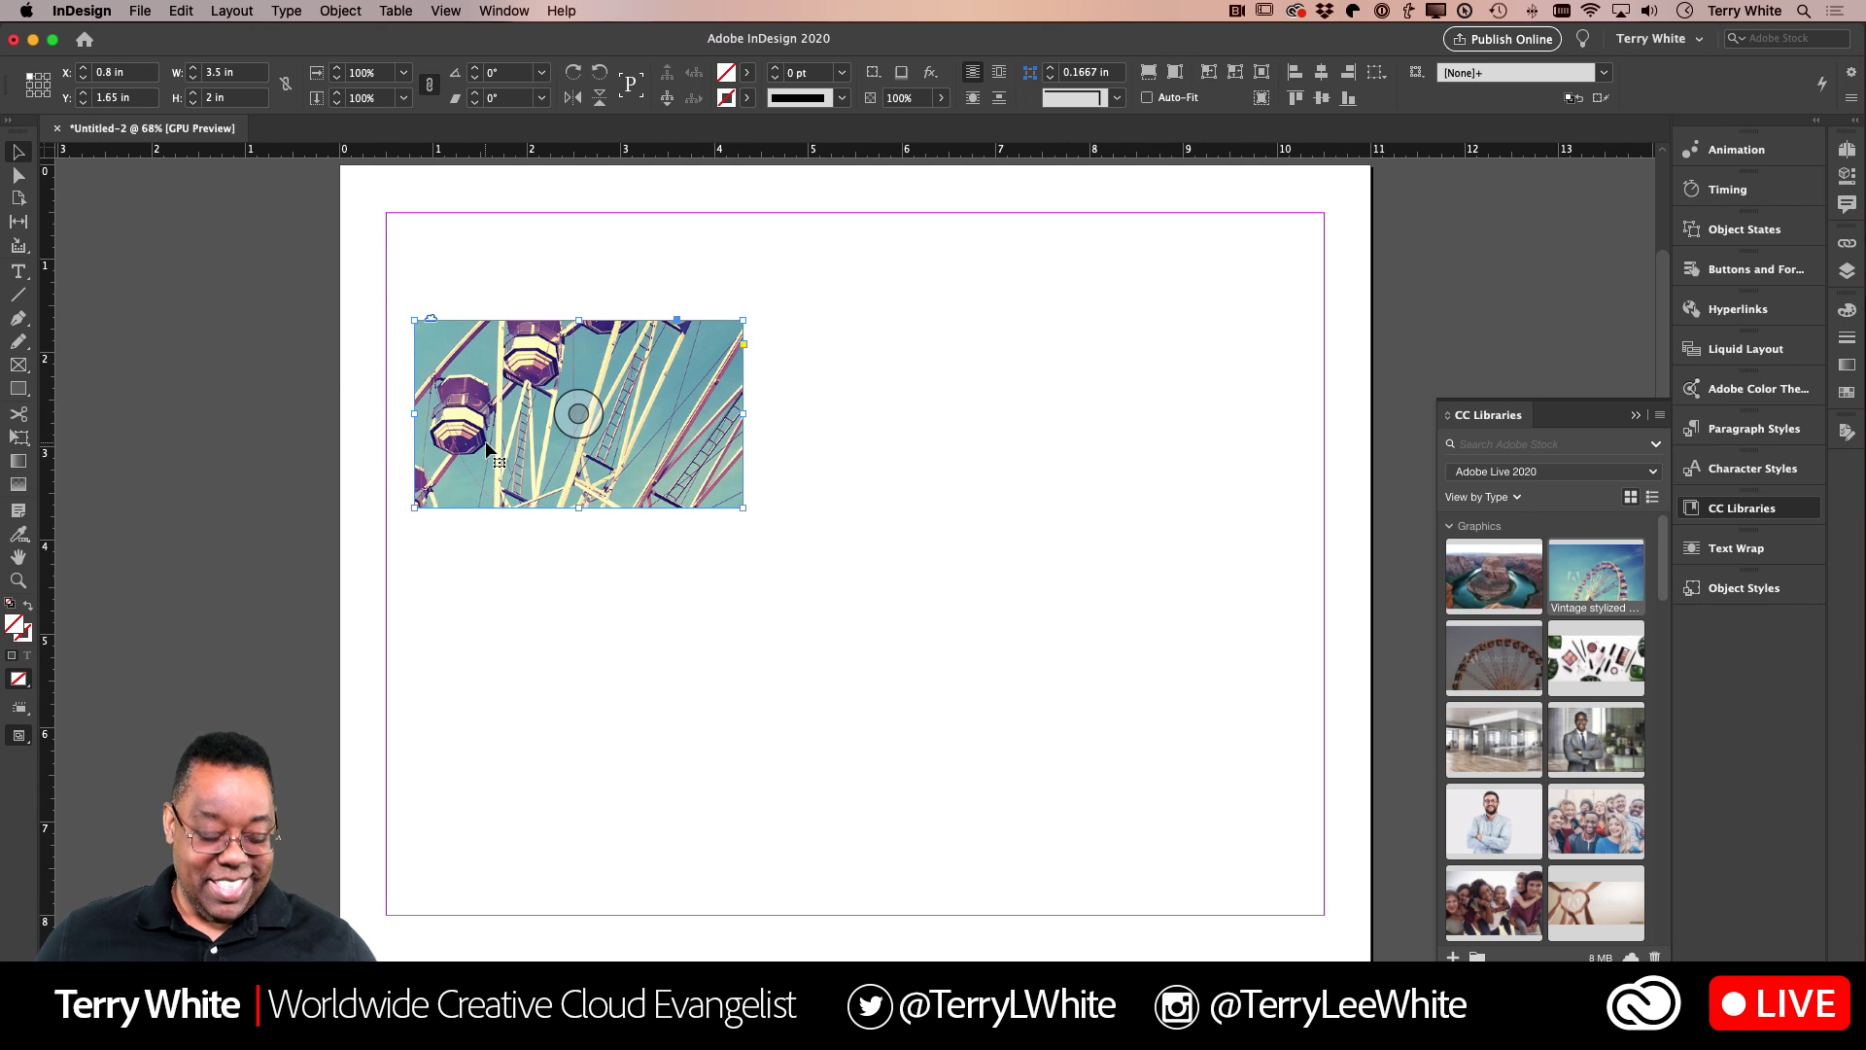
pyautogui.press('super+z')
pyautogui.press('Escape')
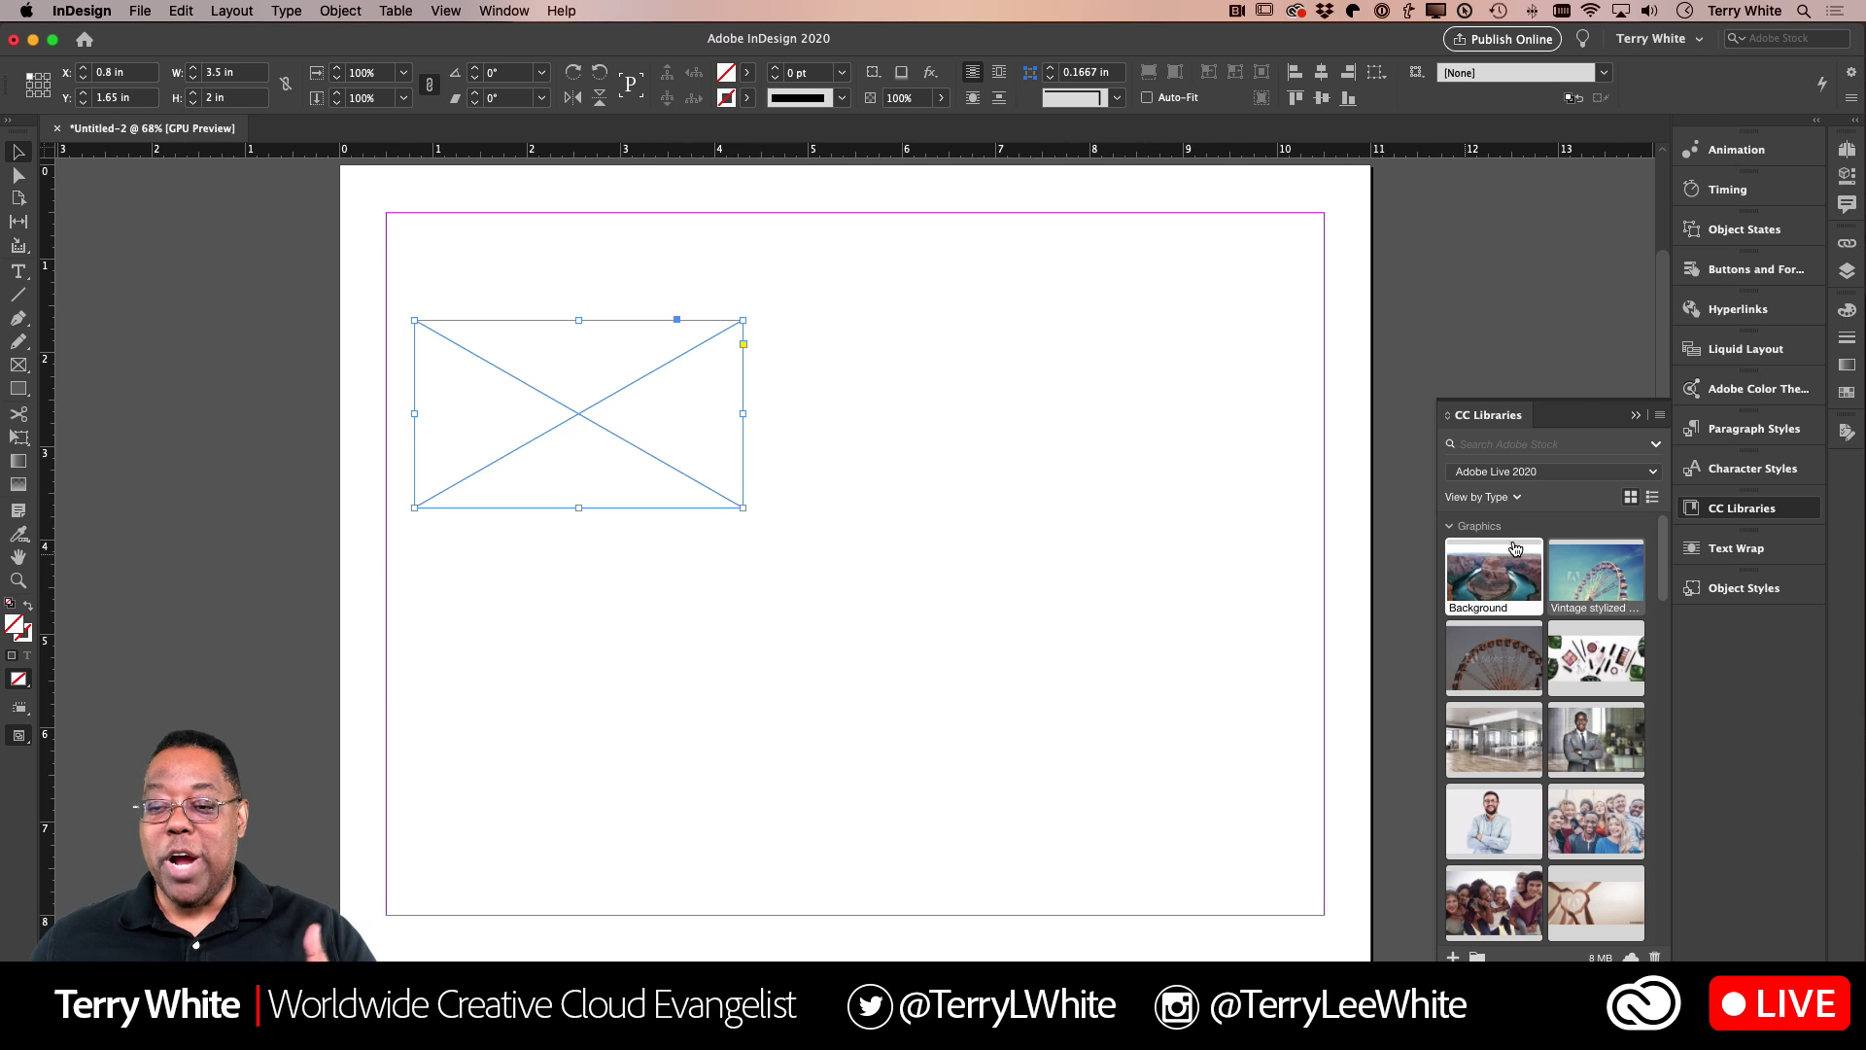
# Step: Place the vintage Ferris wheel image in the empty frame, try shifting the picture inside it, and undo the moves
pyautogui.moveTo(1594, 580); pyautogui.dragTo(403, 422)
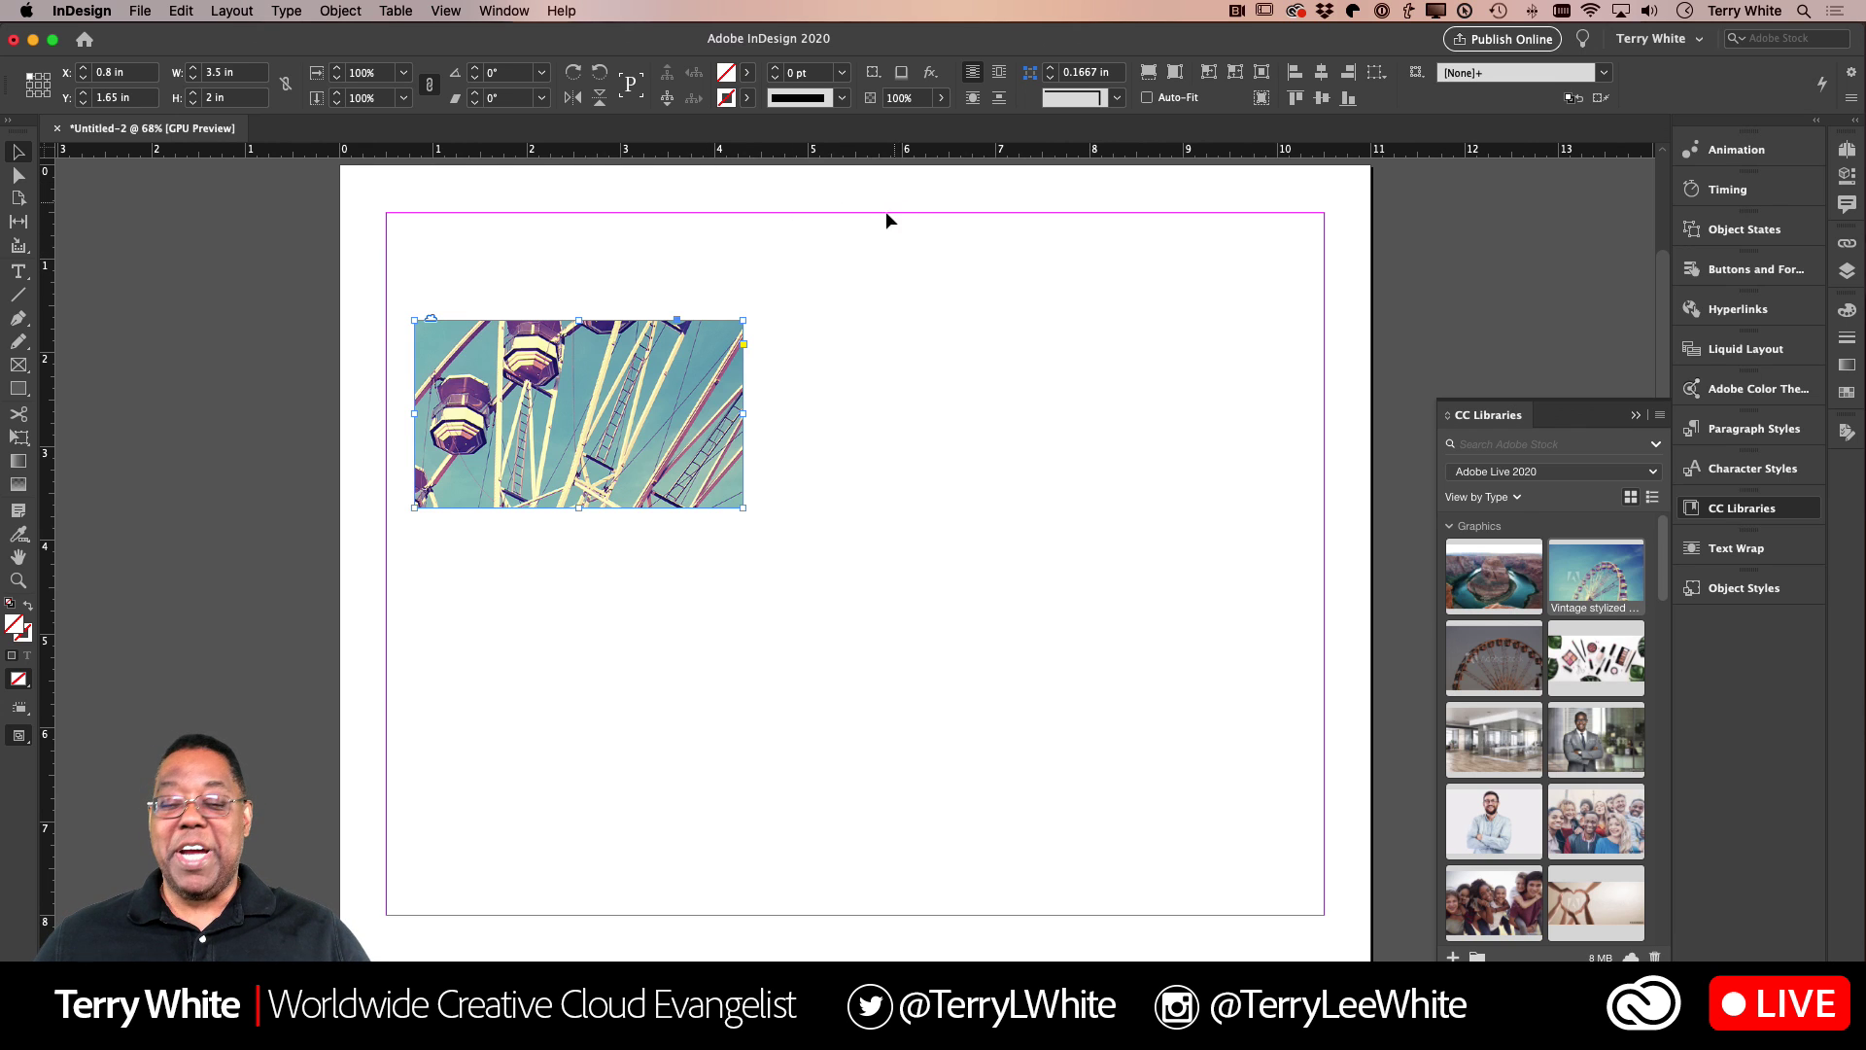
pyautogui.moveTo(574, 410)
pyautogui.mouseDown()
pyautogui.moveTo(428, 521)
pyautogui.moveTo(609, 469)
pyautogui.moveTo(574, 476)
pyautogui.moveTo(550, 430)
pyautogui.moveTo(597, 426)
pyautogui.mouseUp()
pyautogui.click(558, 489)
pyautogui.press('super+z')
pyautogui.click(596, 426)
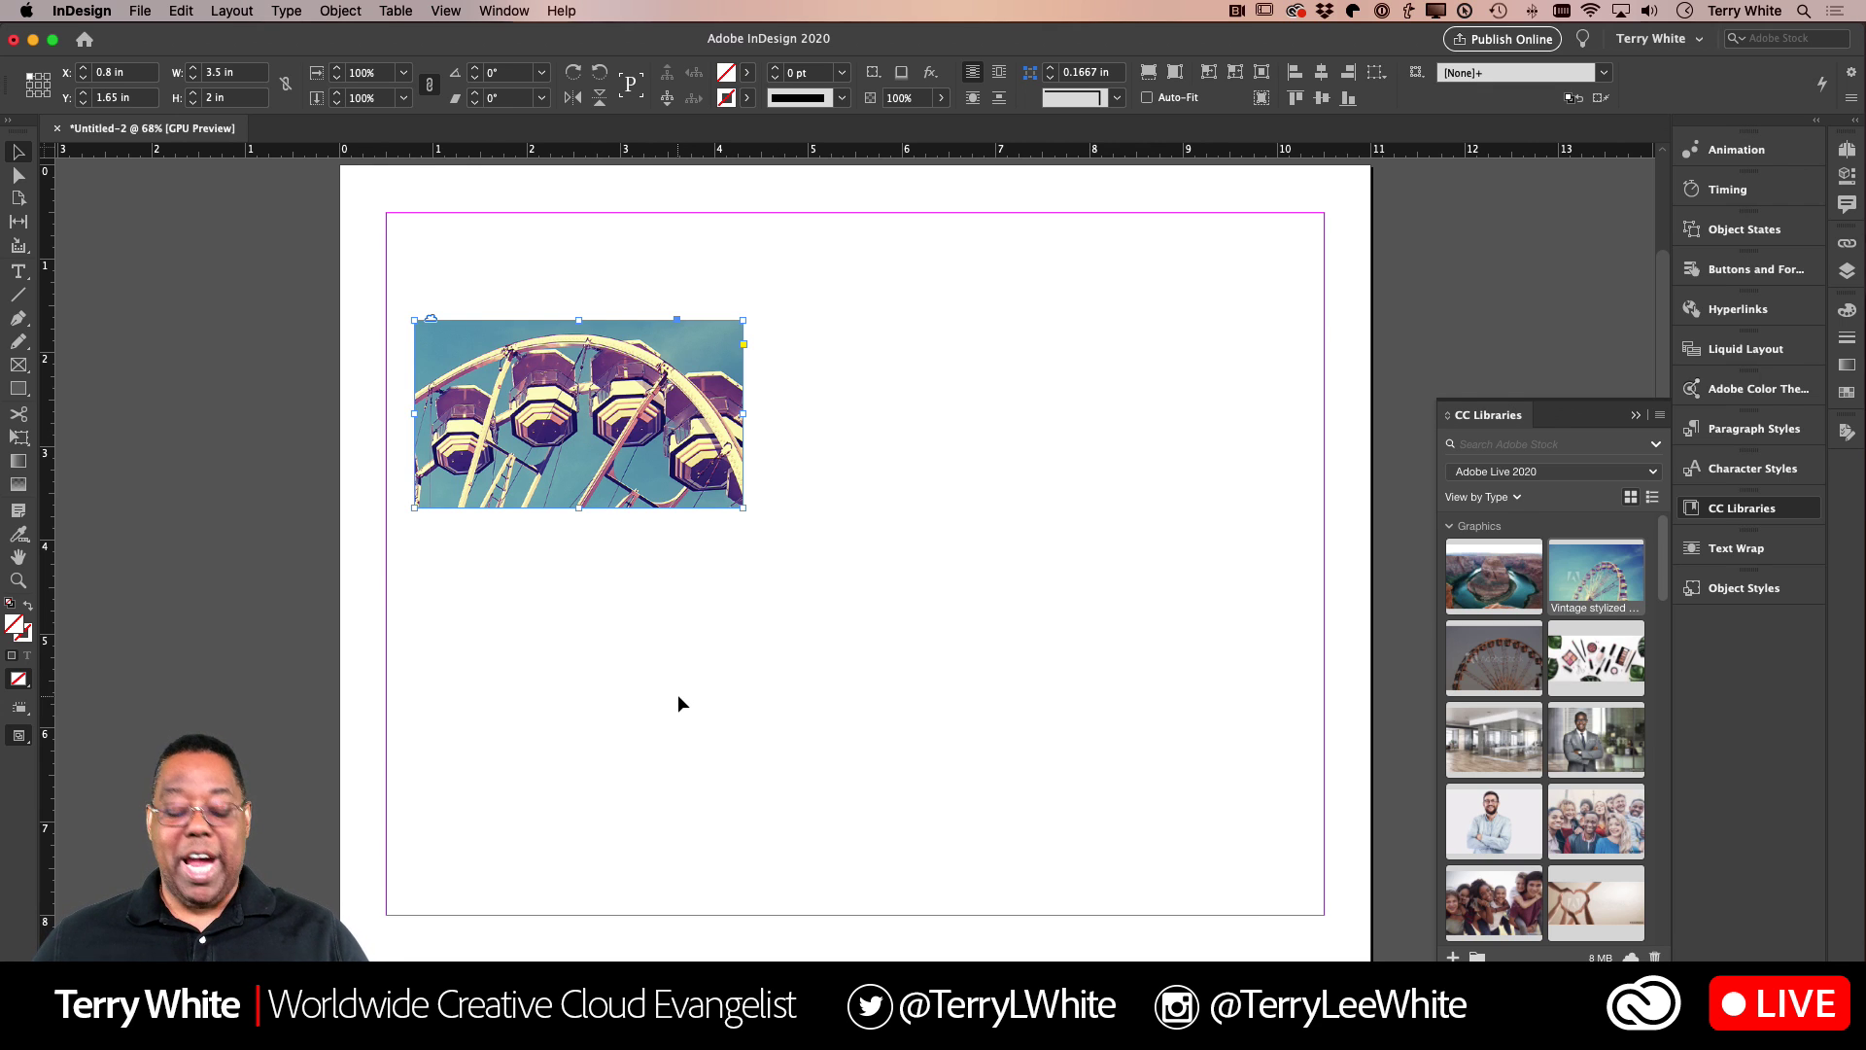
pyautogui.press('super+z')
pyautogui.press('super+z')
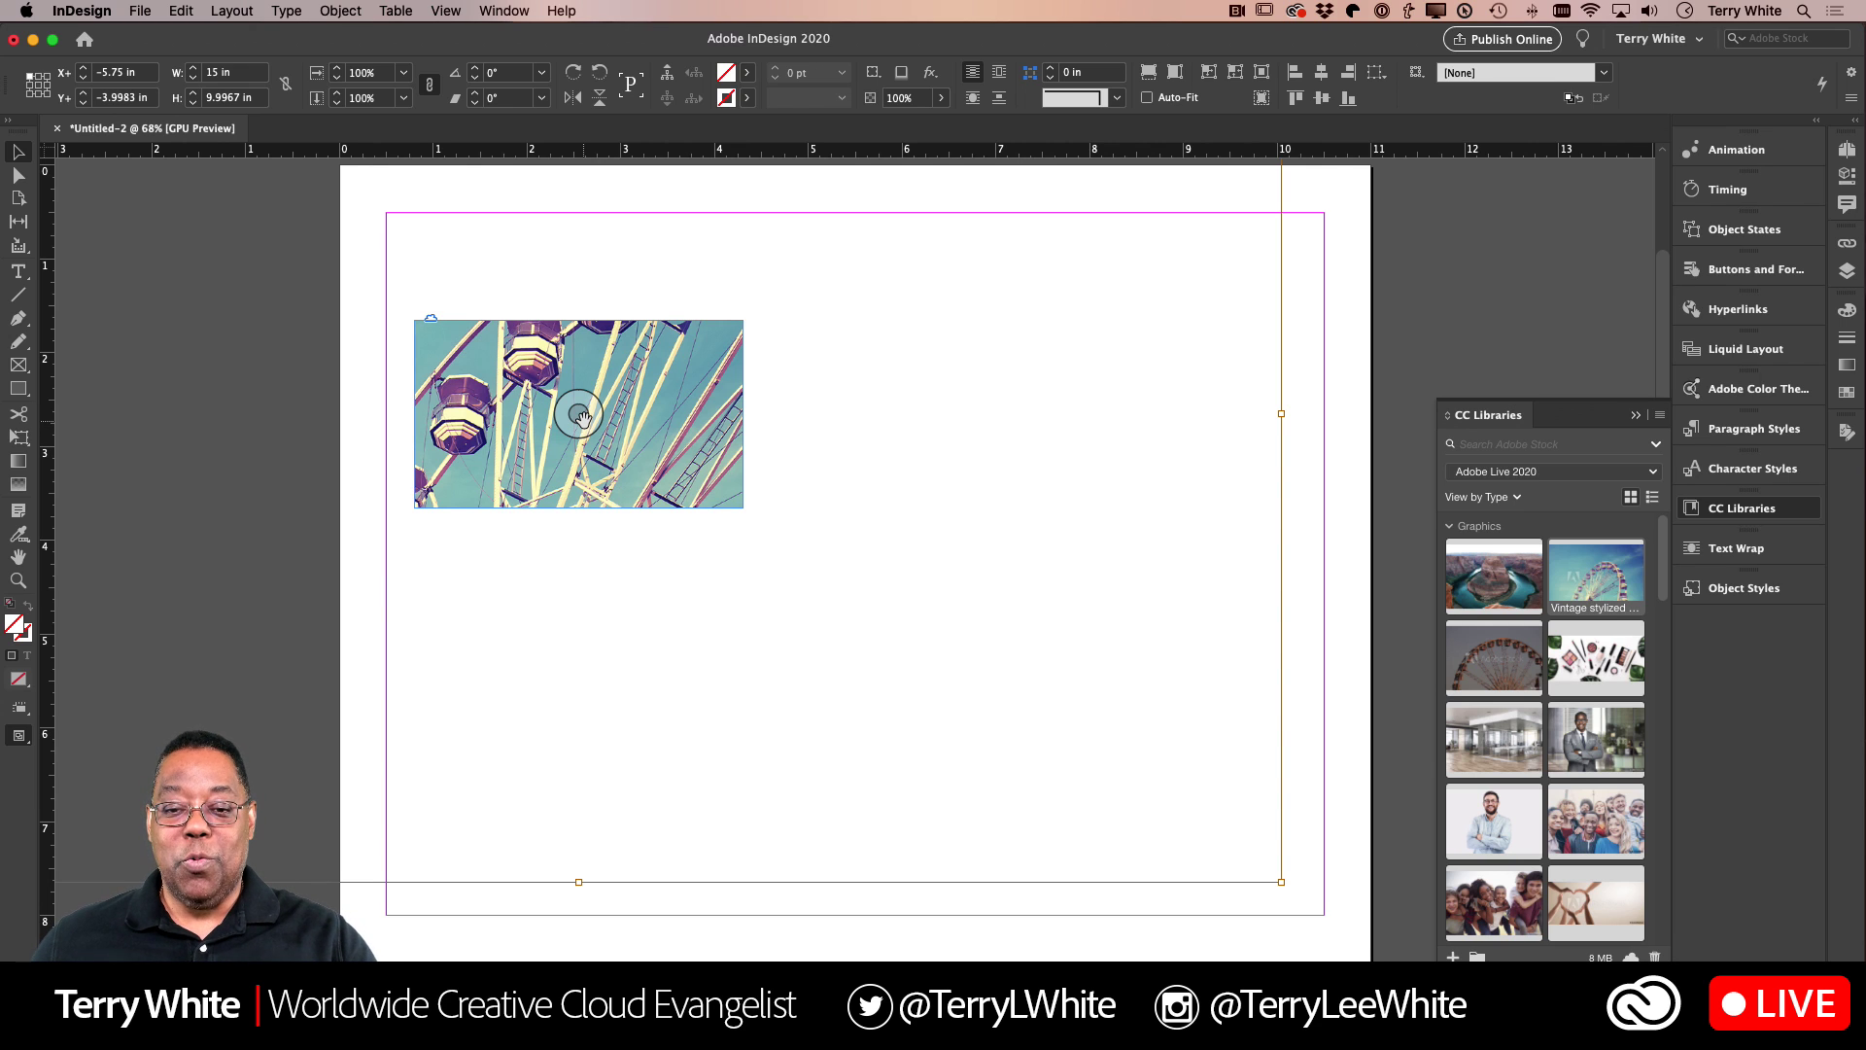
# Step: Try shifting the picture inside the frame to about X+ -7.44 in, Y+ -2.32 in, then undo the move and the placement
pyautogui.moveTo(580, 417); pyautogui.dragTo(426, 648)
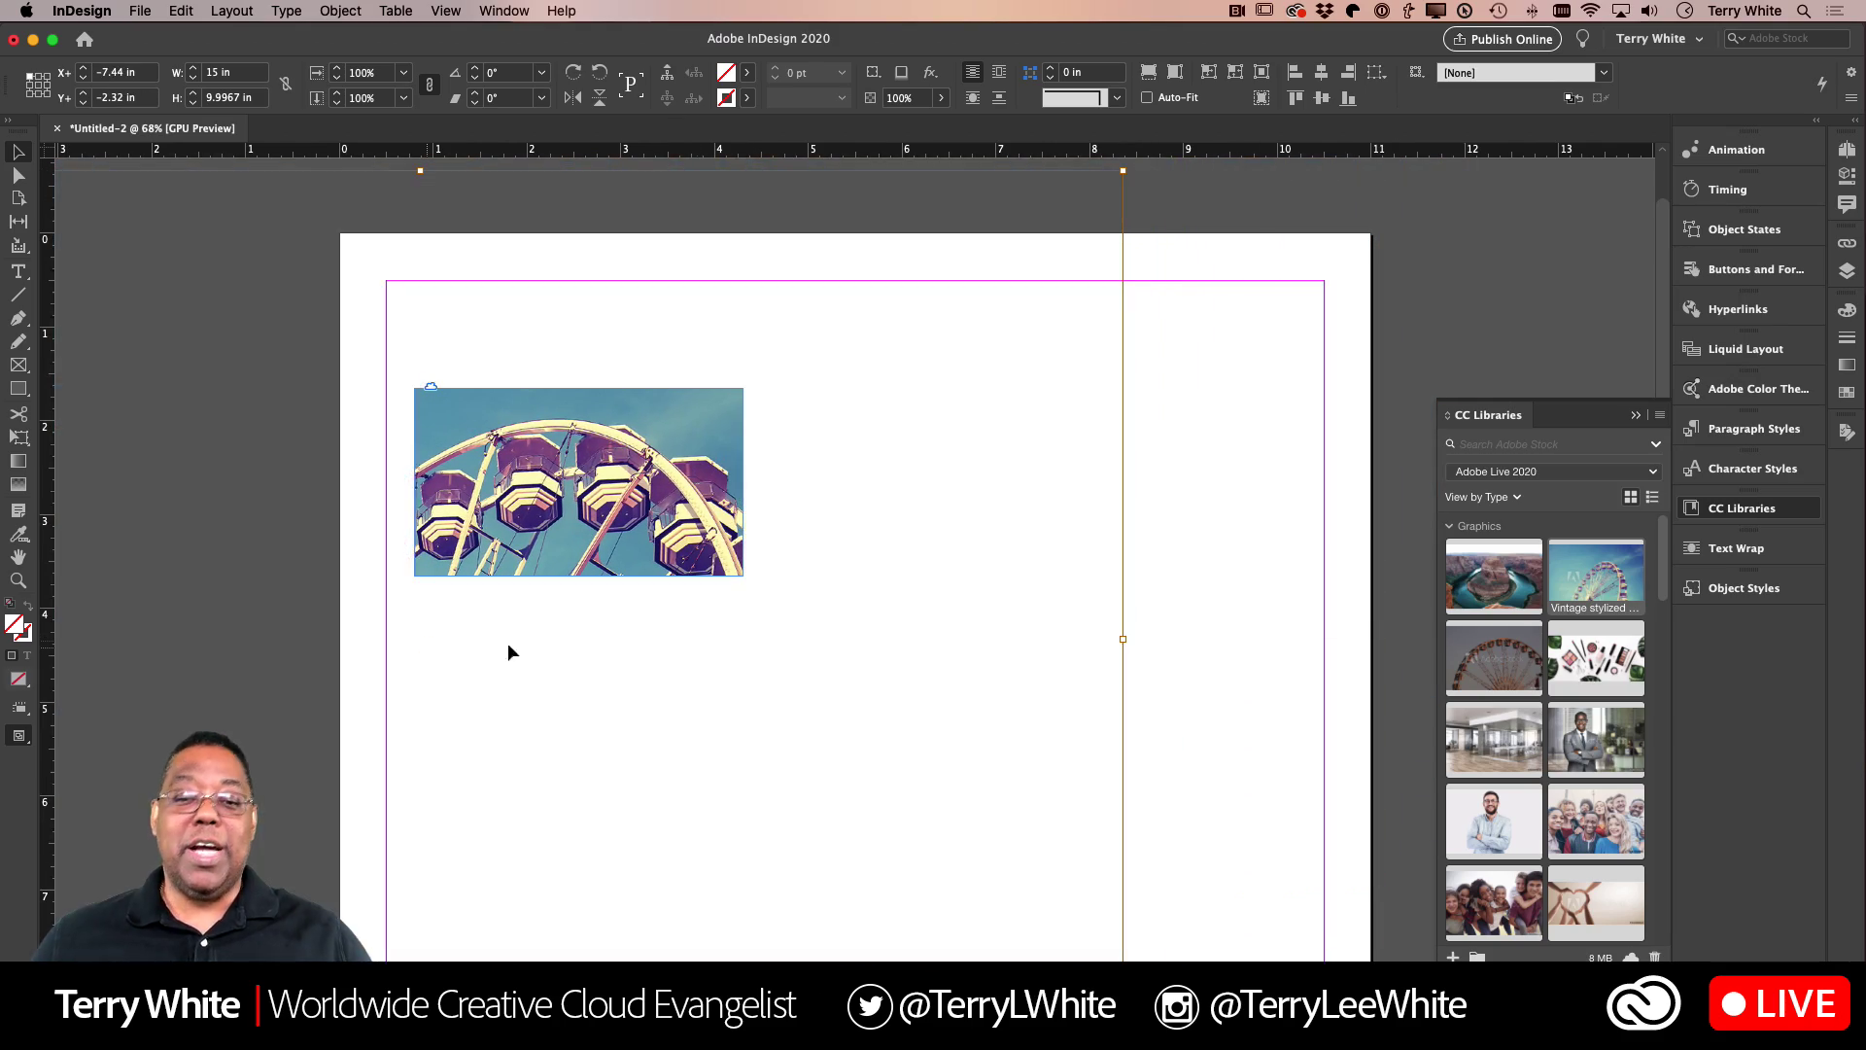
pyautogui.click(1217, 522)
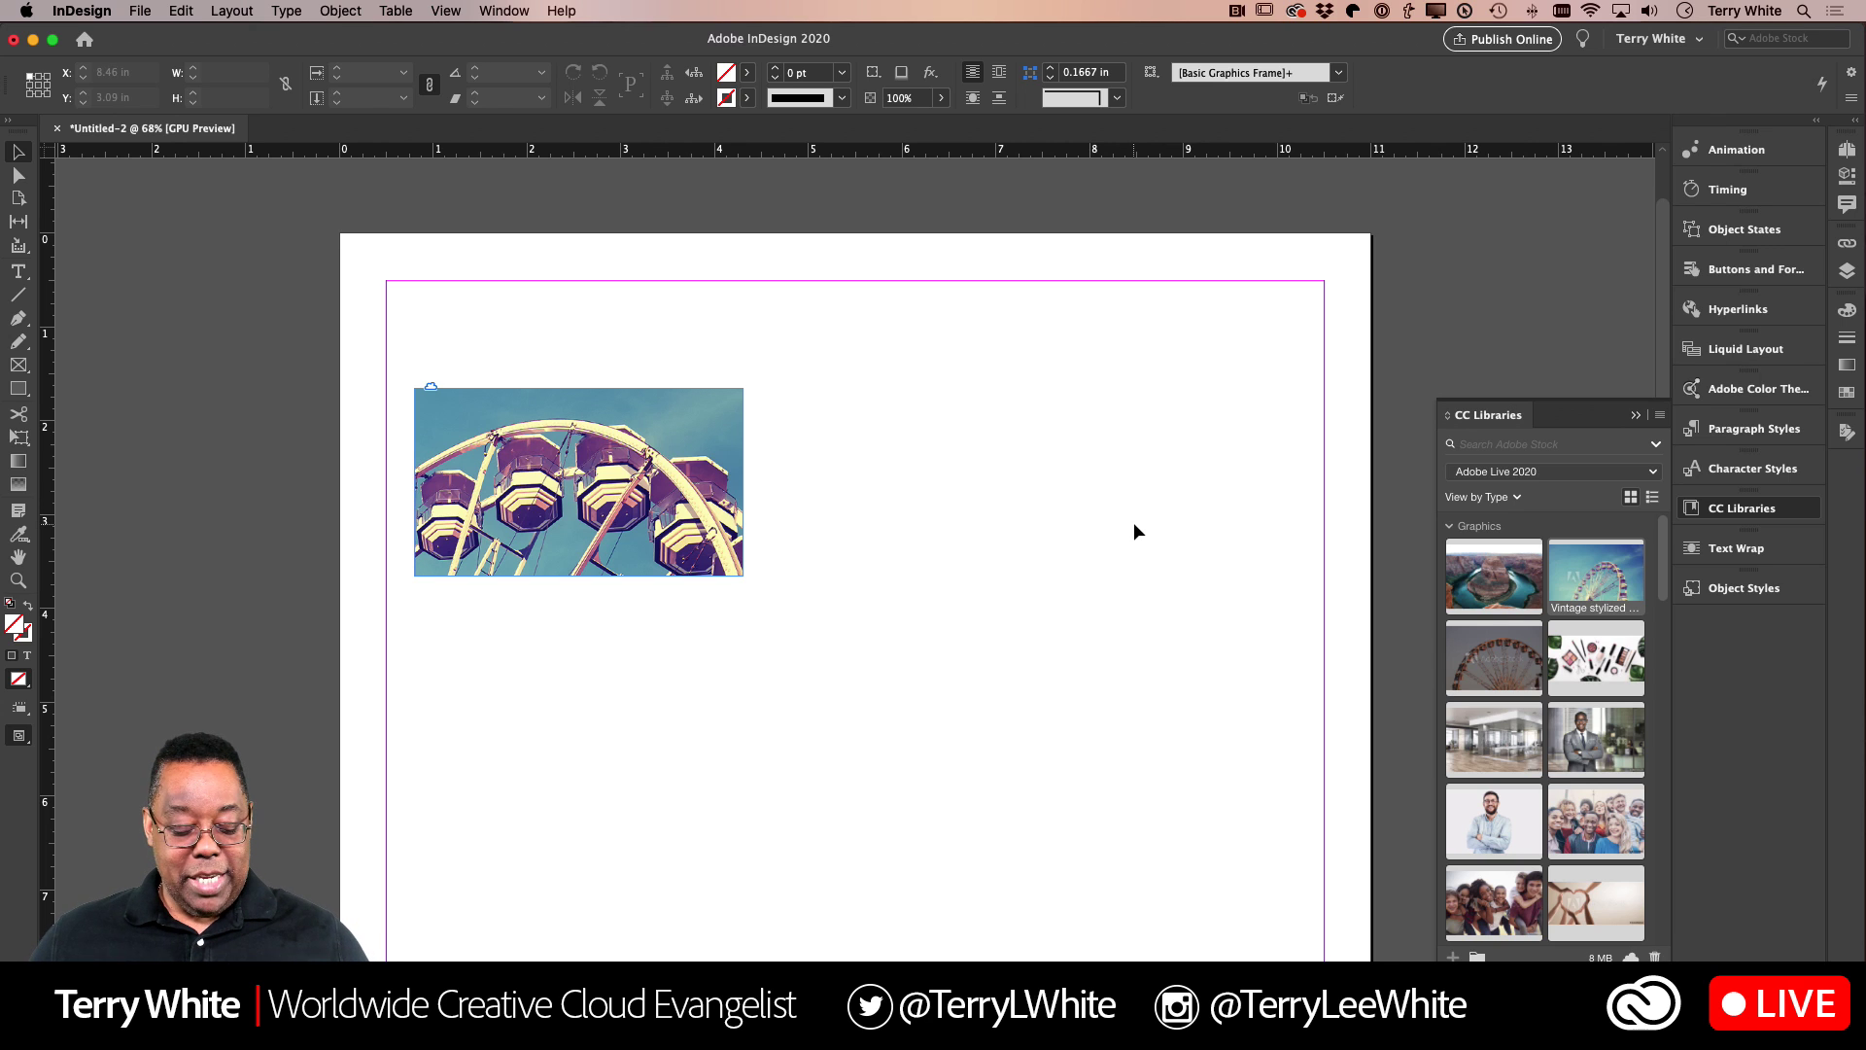
pyautogui.press('super+z')
pyautogui.press('super+z')
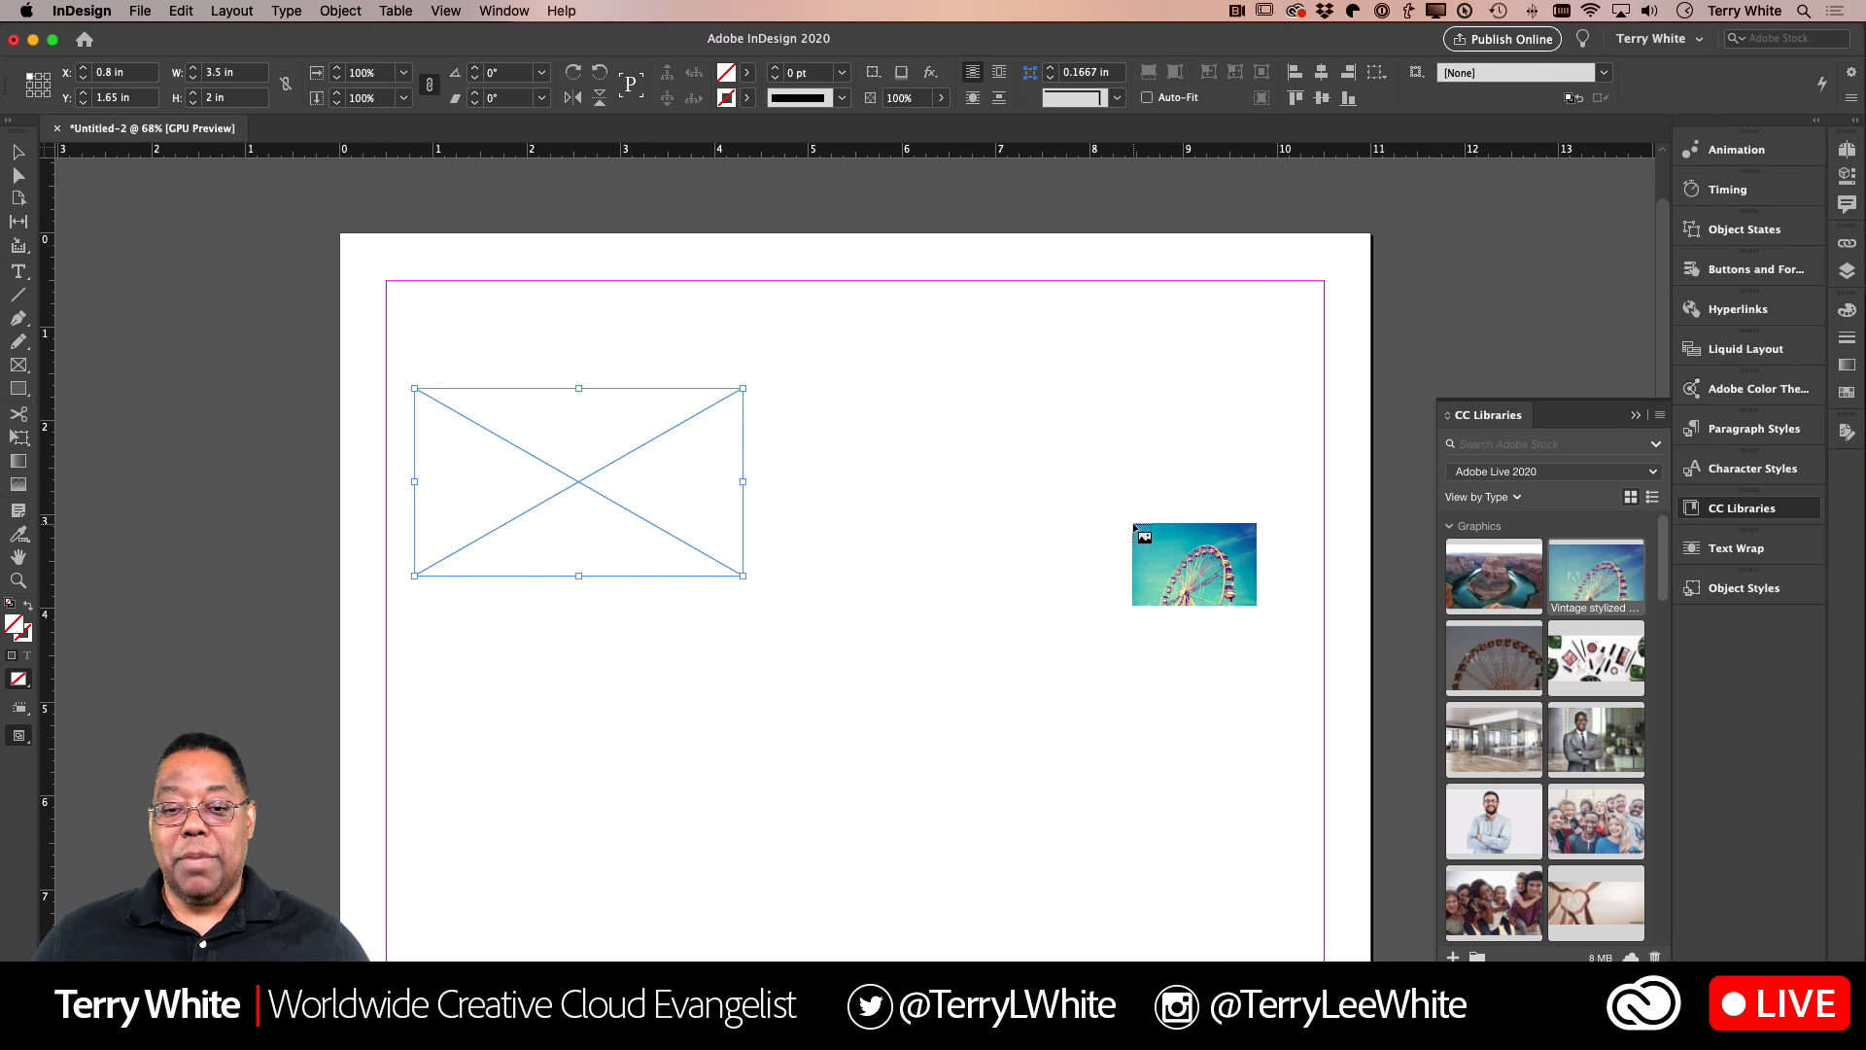
# Step: Place the loaded Ferris wheel image in the frame and apply Fill frame proportionally
pyautogui.click(603, 495)
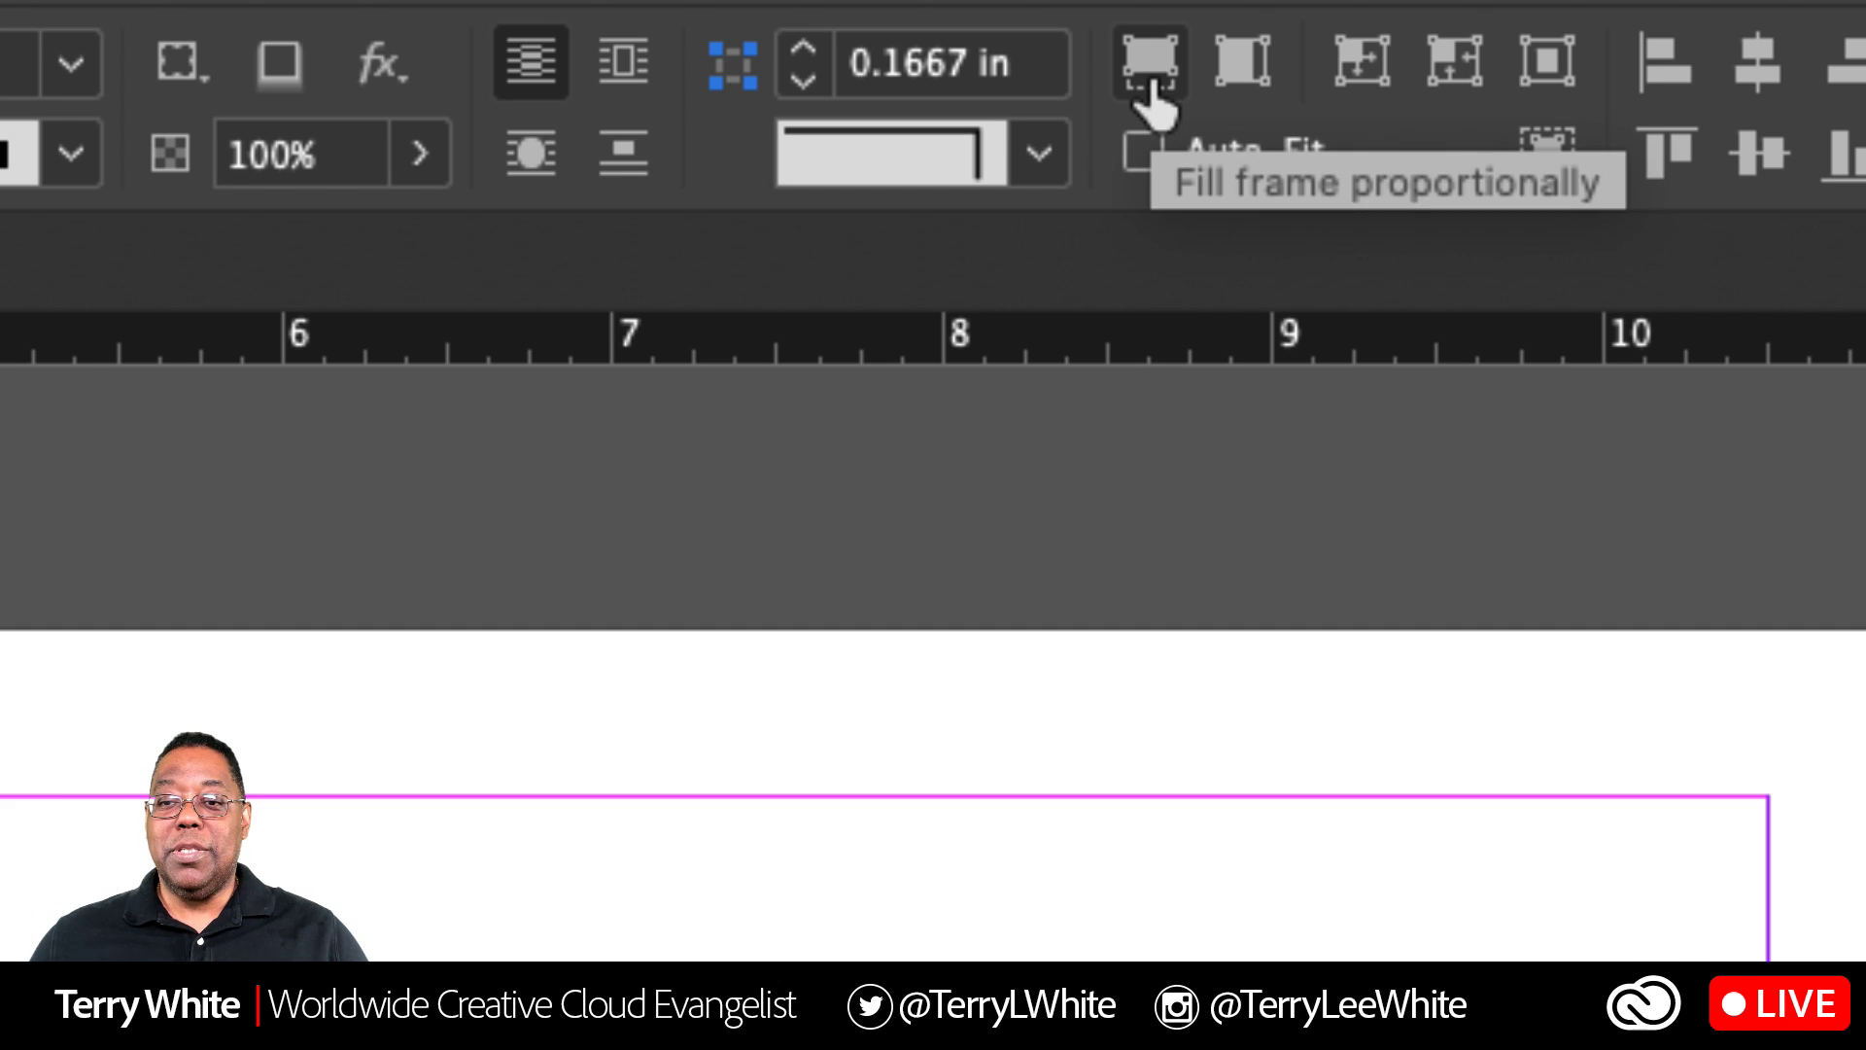
pyautogui.click(1152, 97)
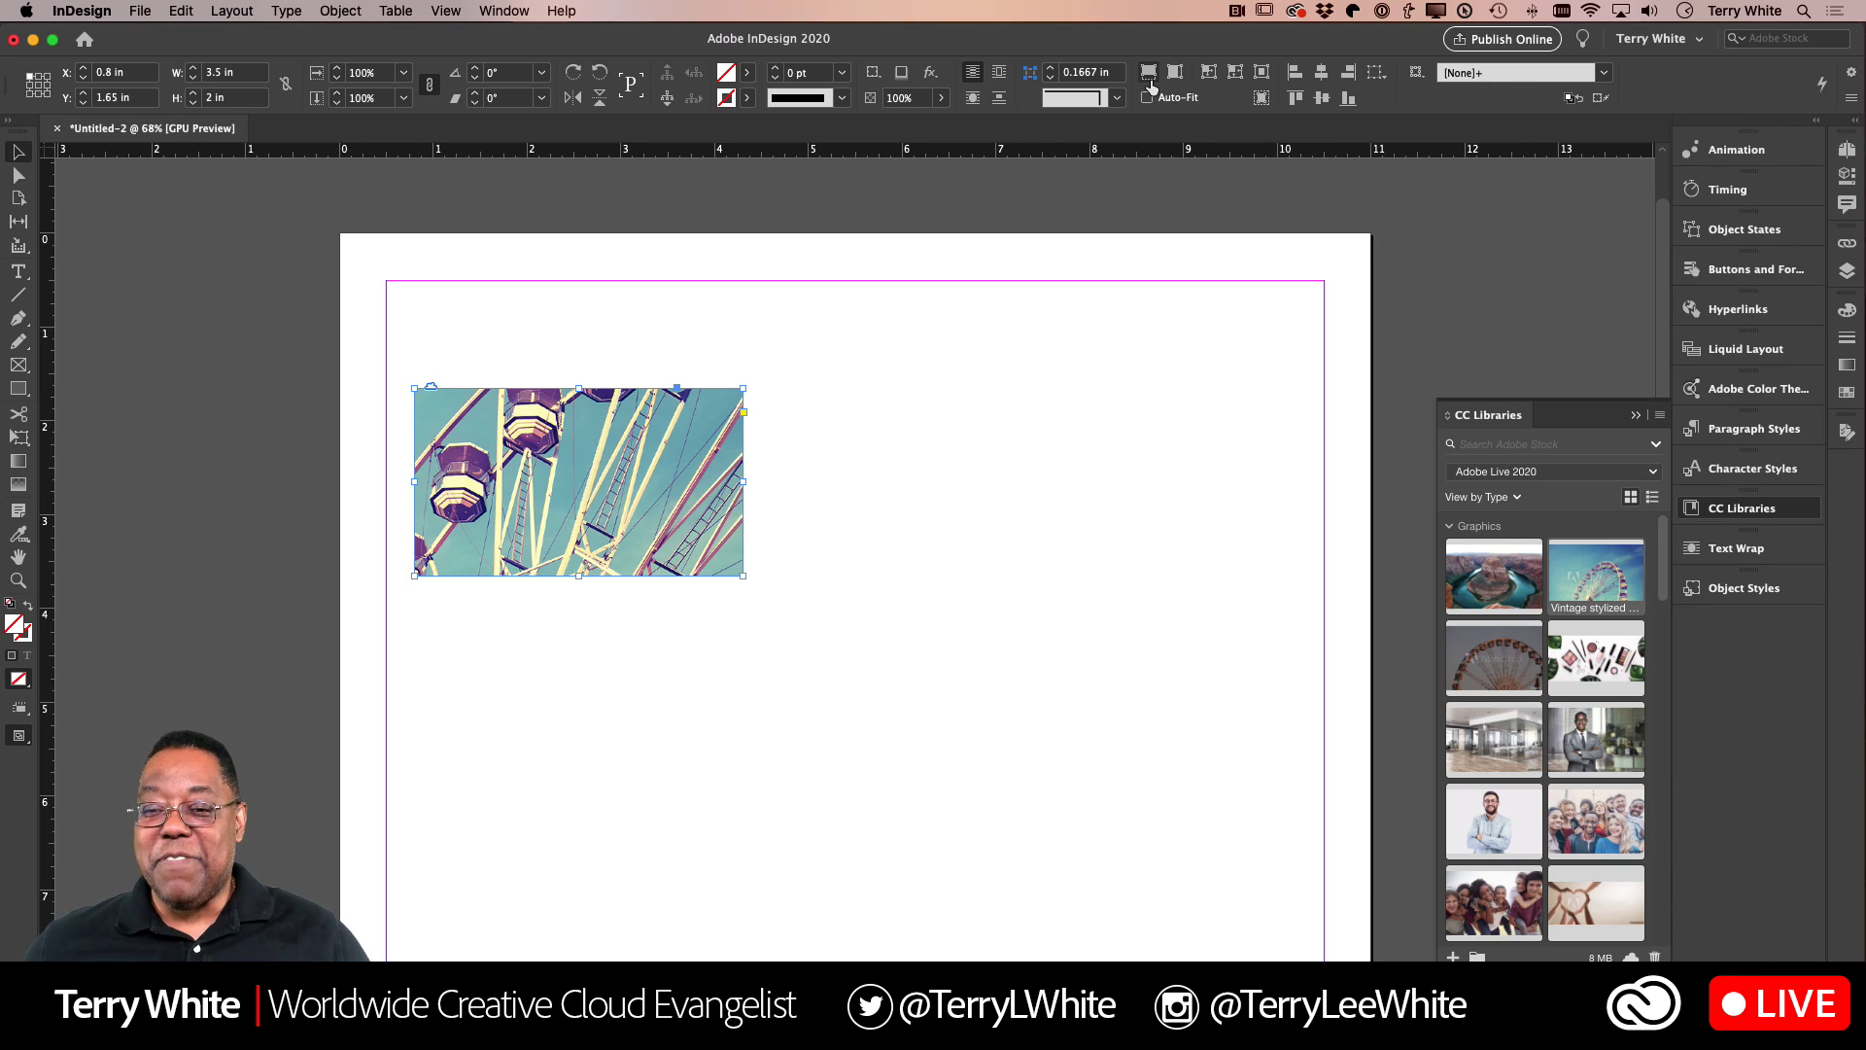
pyautogui.click(1150, 75)
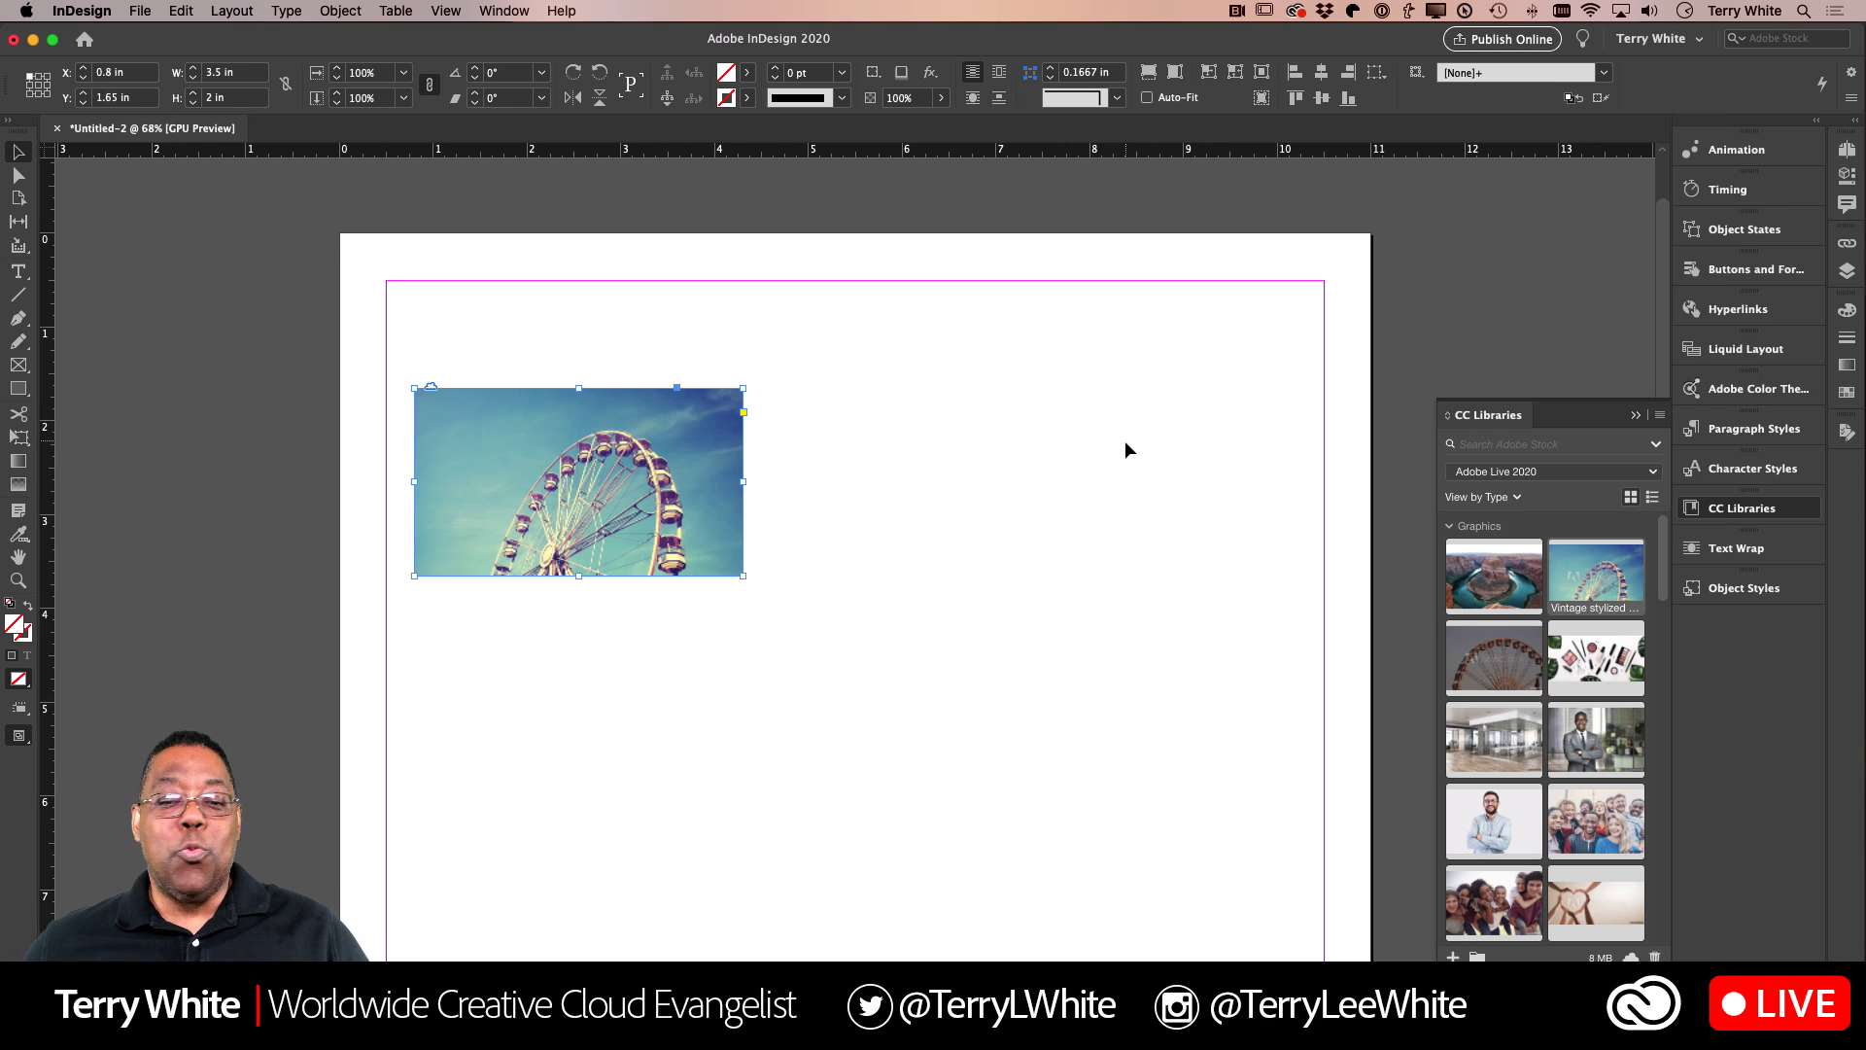
# Step: Try nudging the picture slightly upward inside the frame, then try fitting the content proportionally in the frame
pyautogui.click(578, 484)
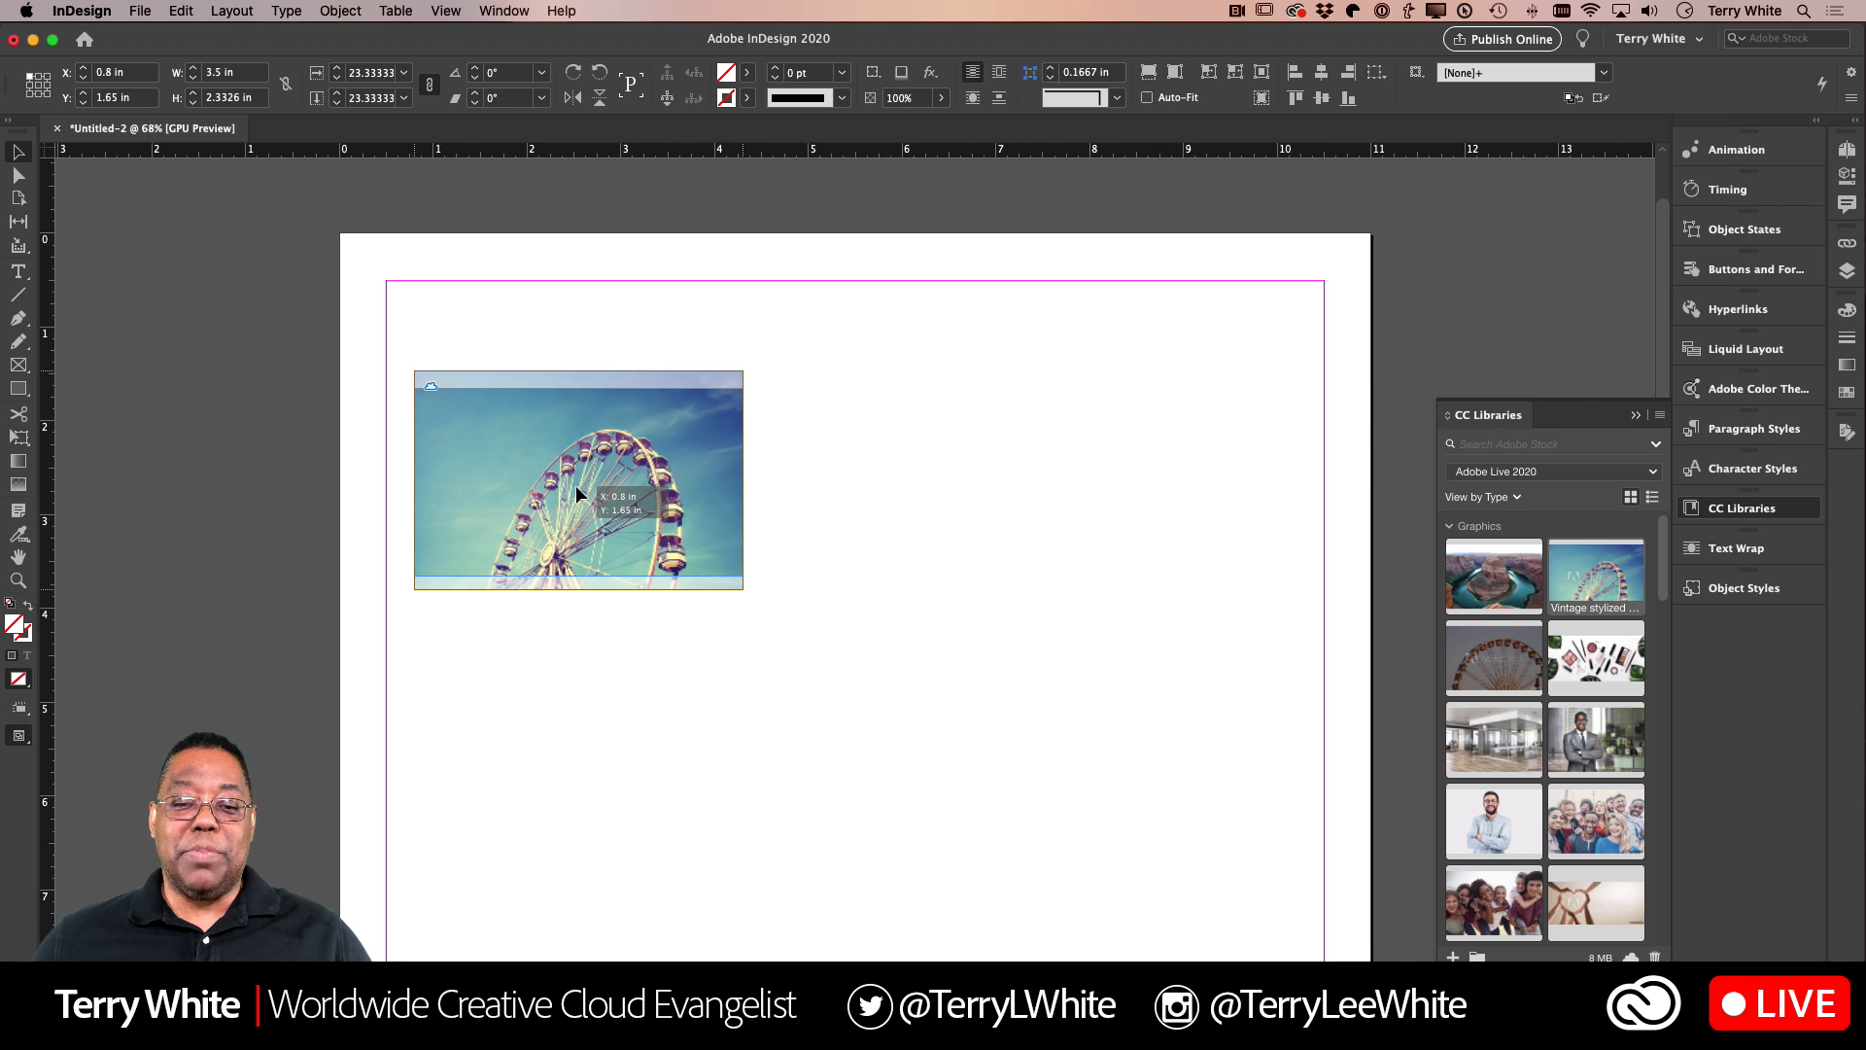
pyautogui.moveTo(575, 486); pyautogui.dragTo(581, 483)
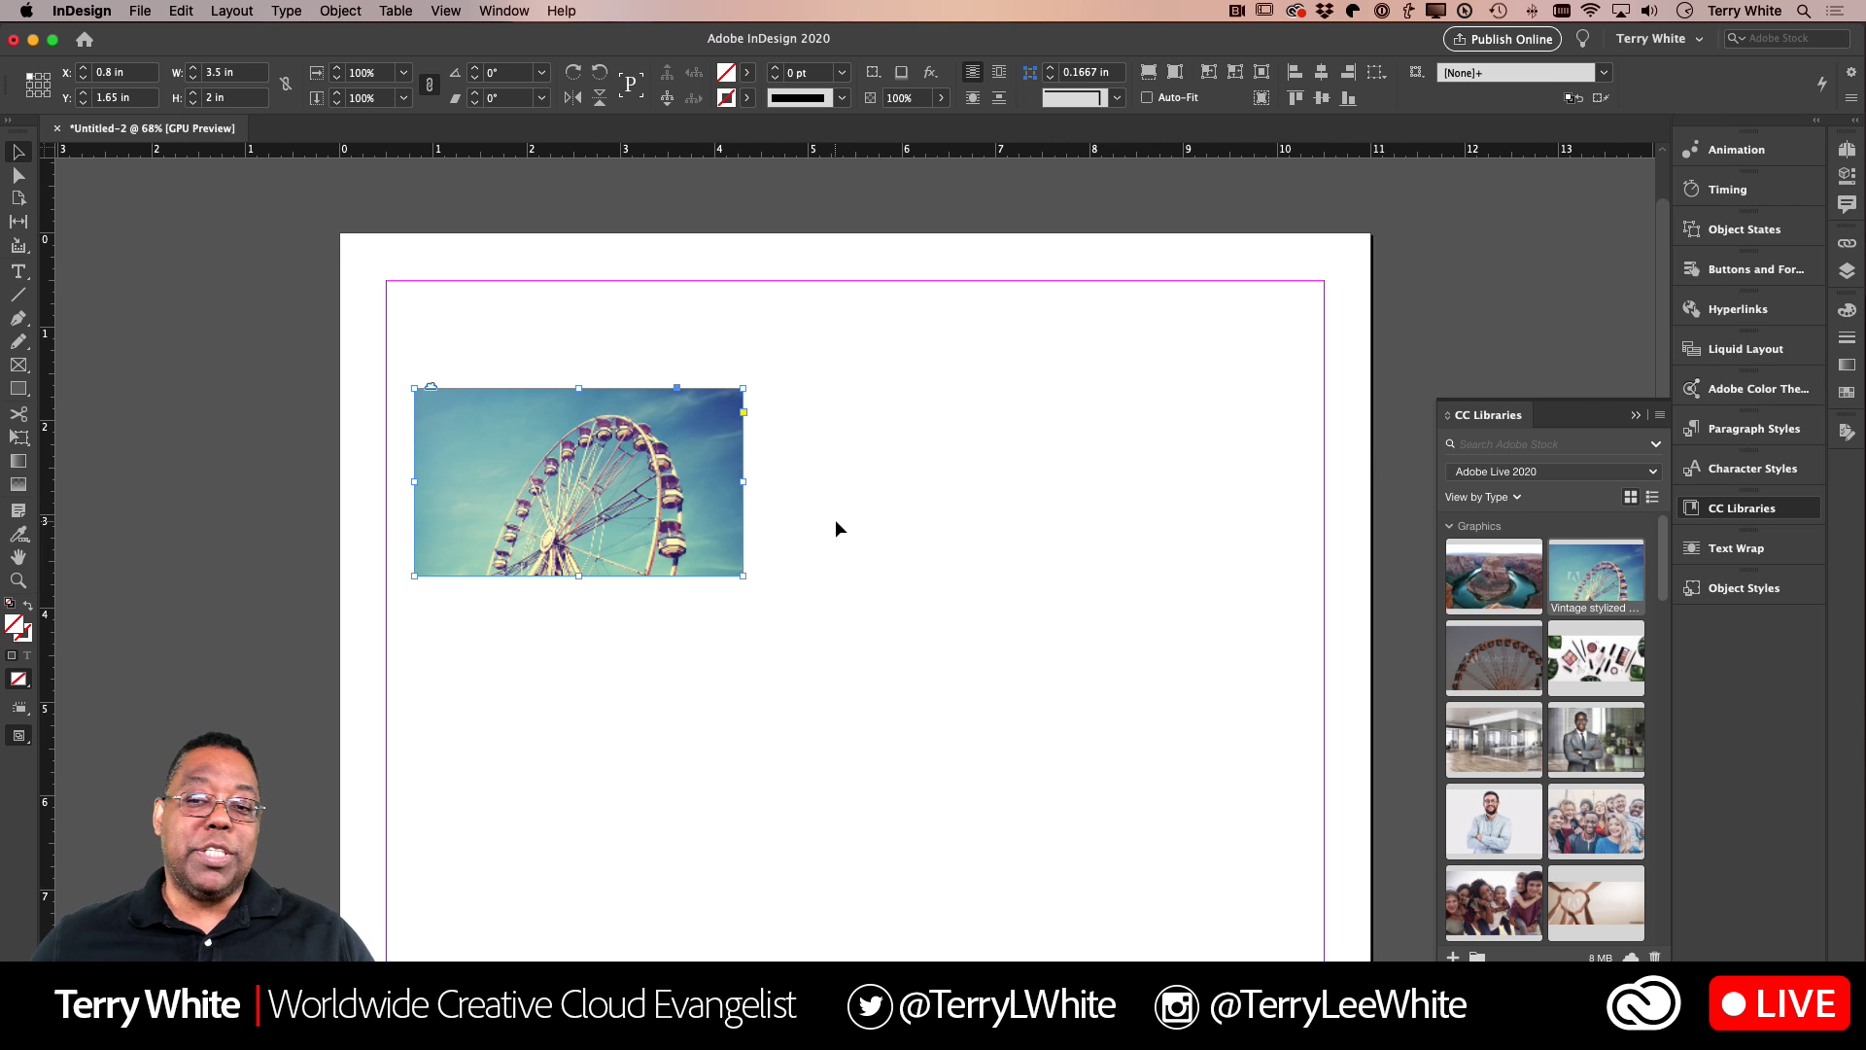
pyautogui.click(1175, 85)
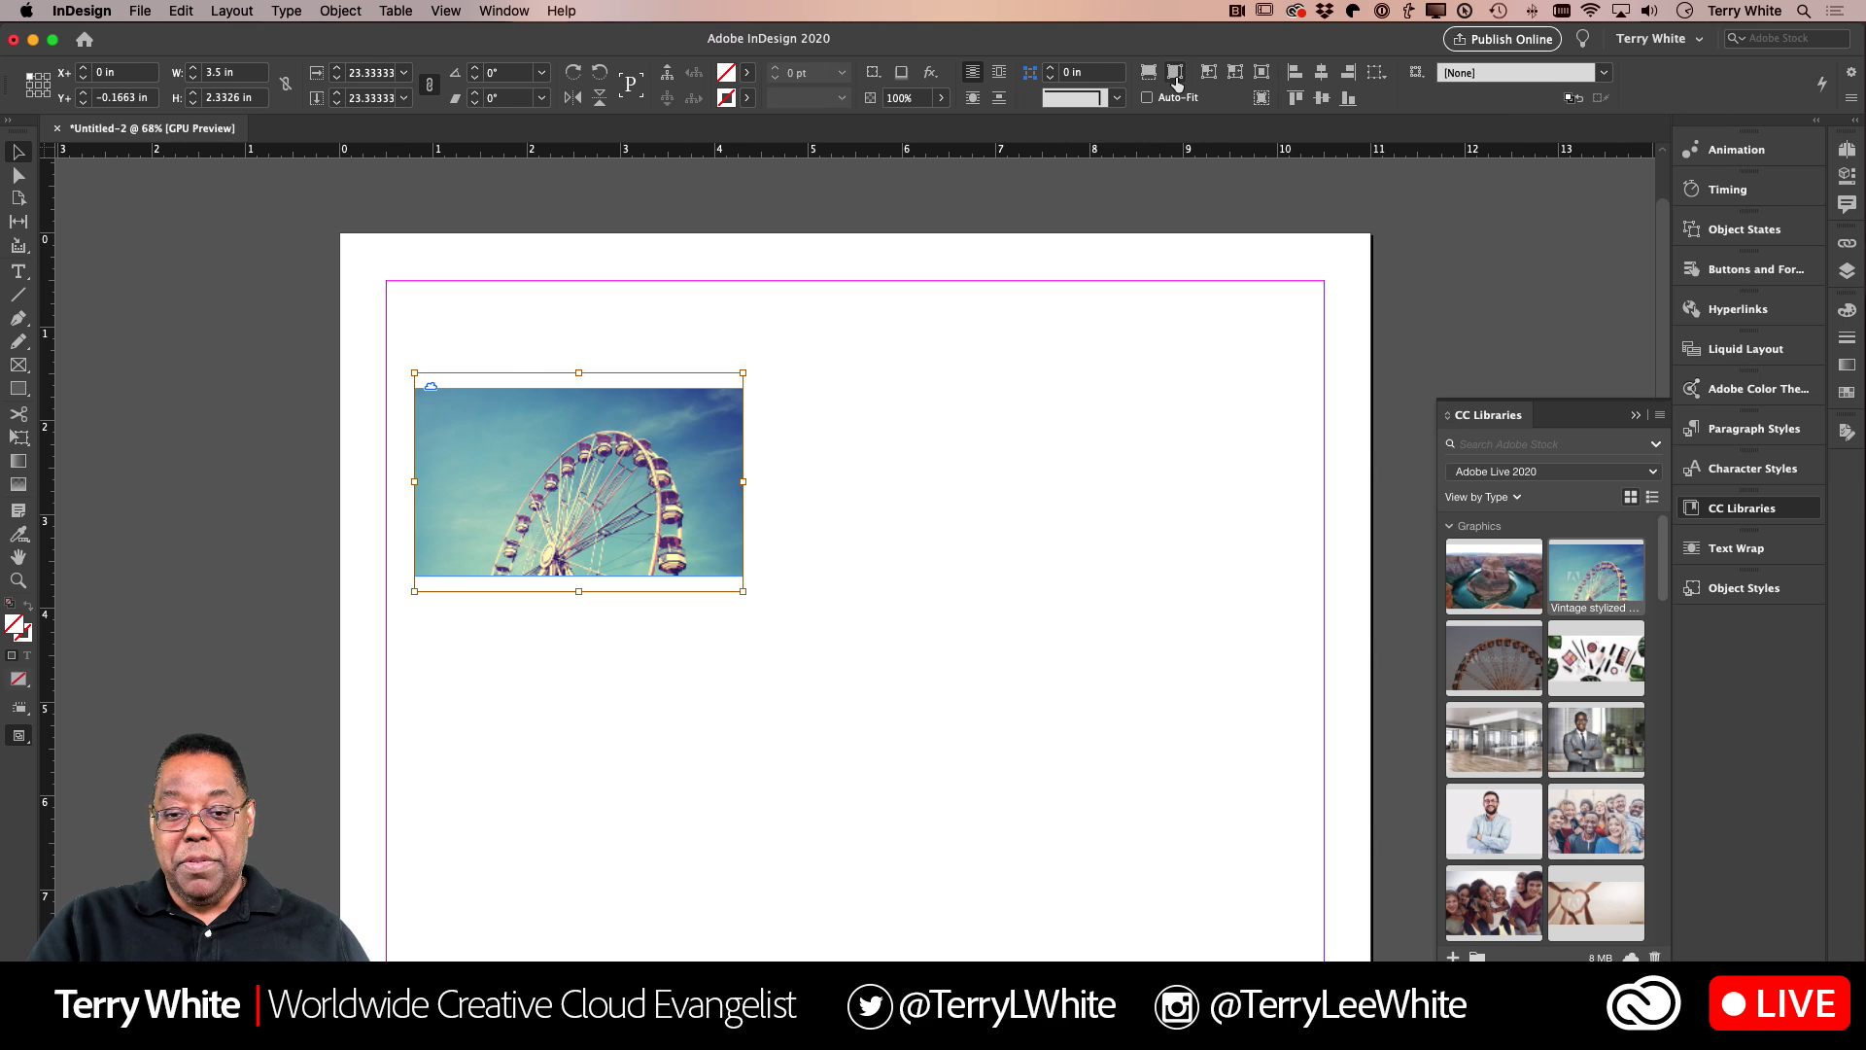
pyautogui.click(1176, 78)
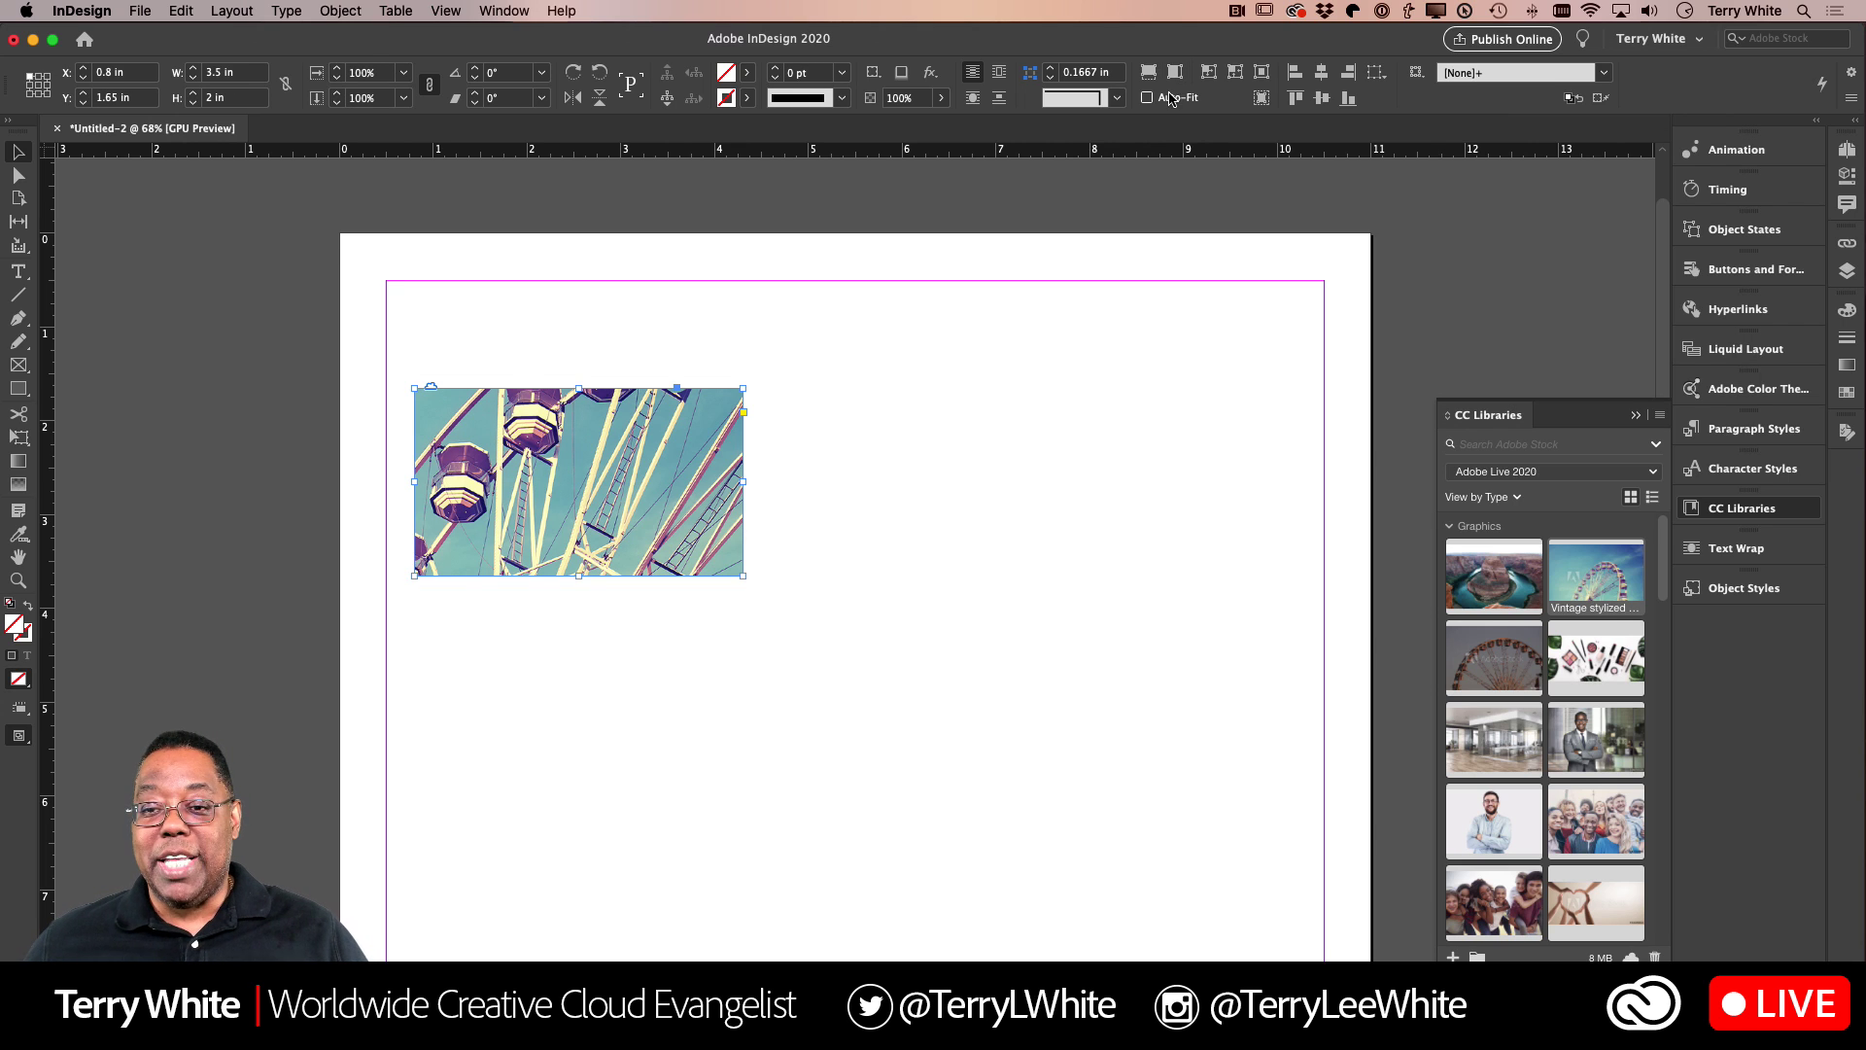
pyautogui.click(1176, 73)
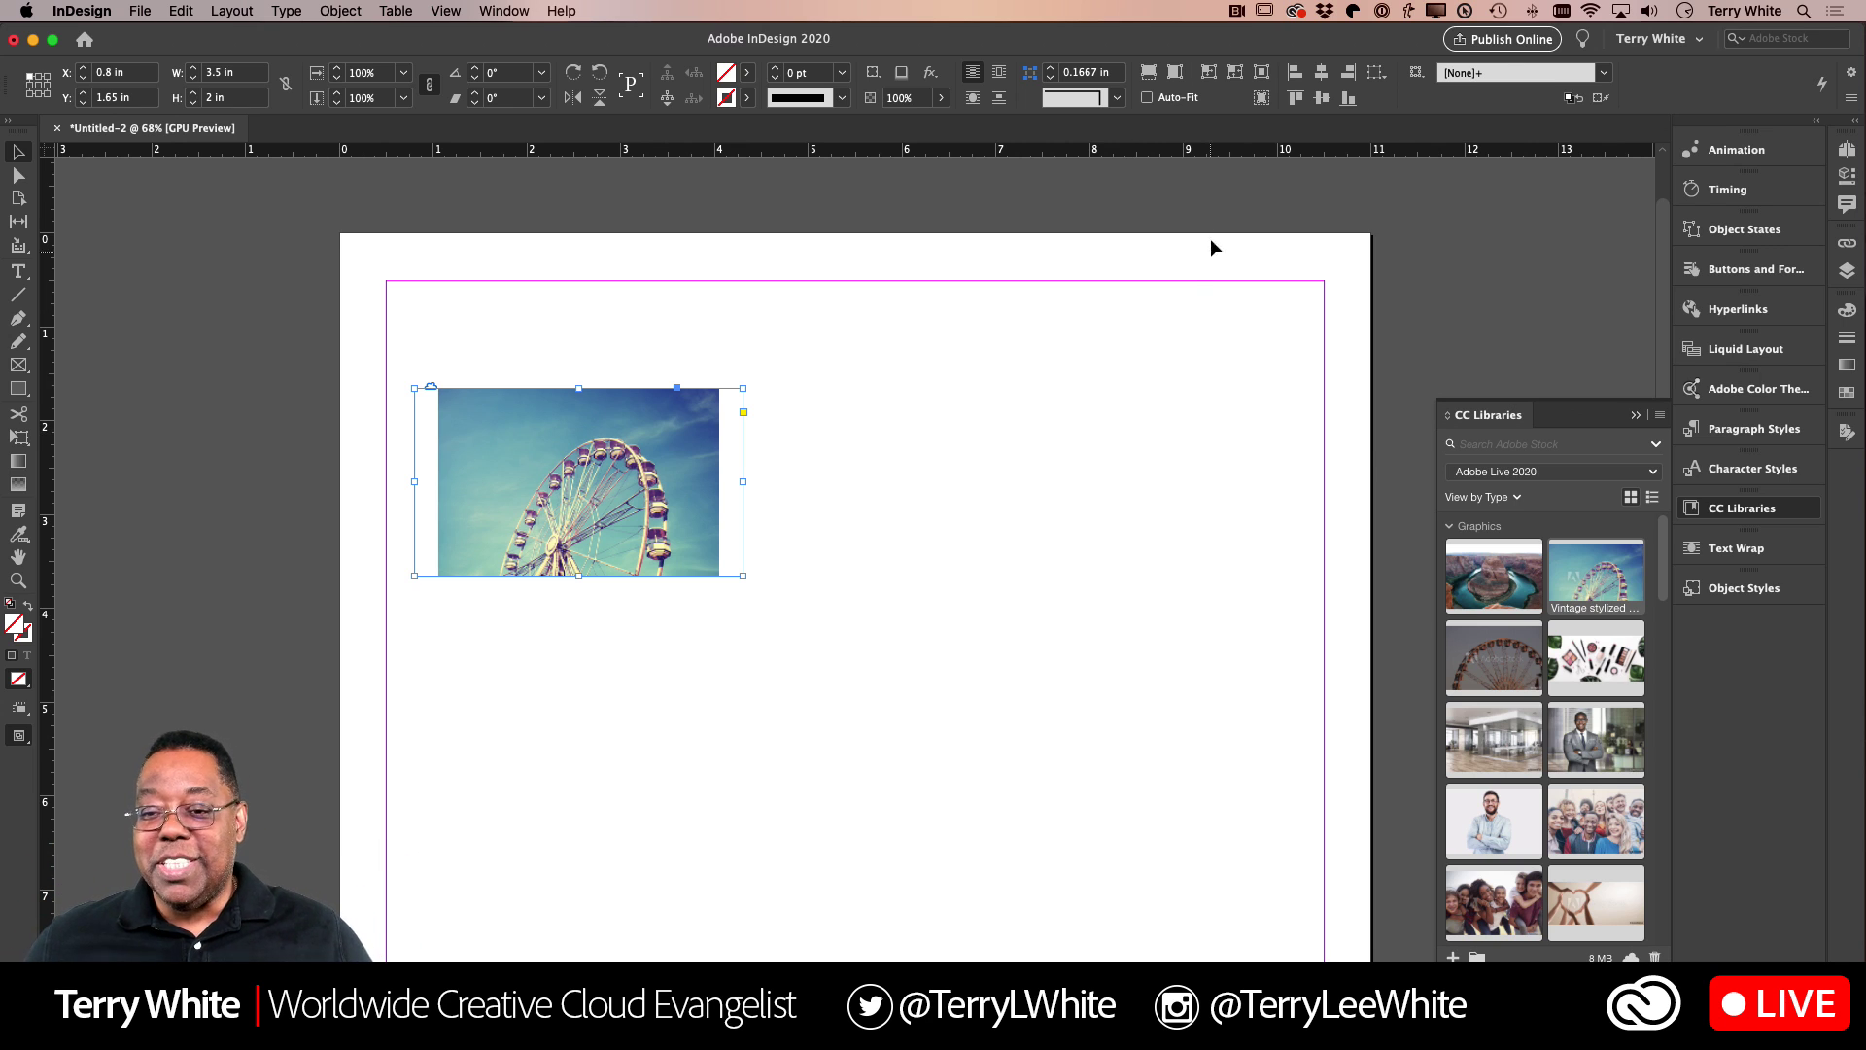
# Step: Try fitting the content to the frame and the frame to the content, then undo back to the full-size image
pyautogui.click(1208, 77)
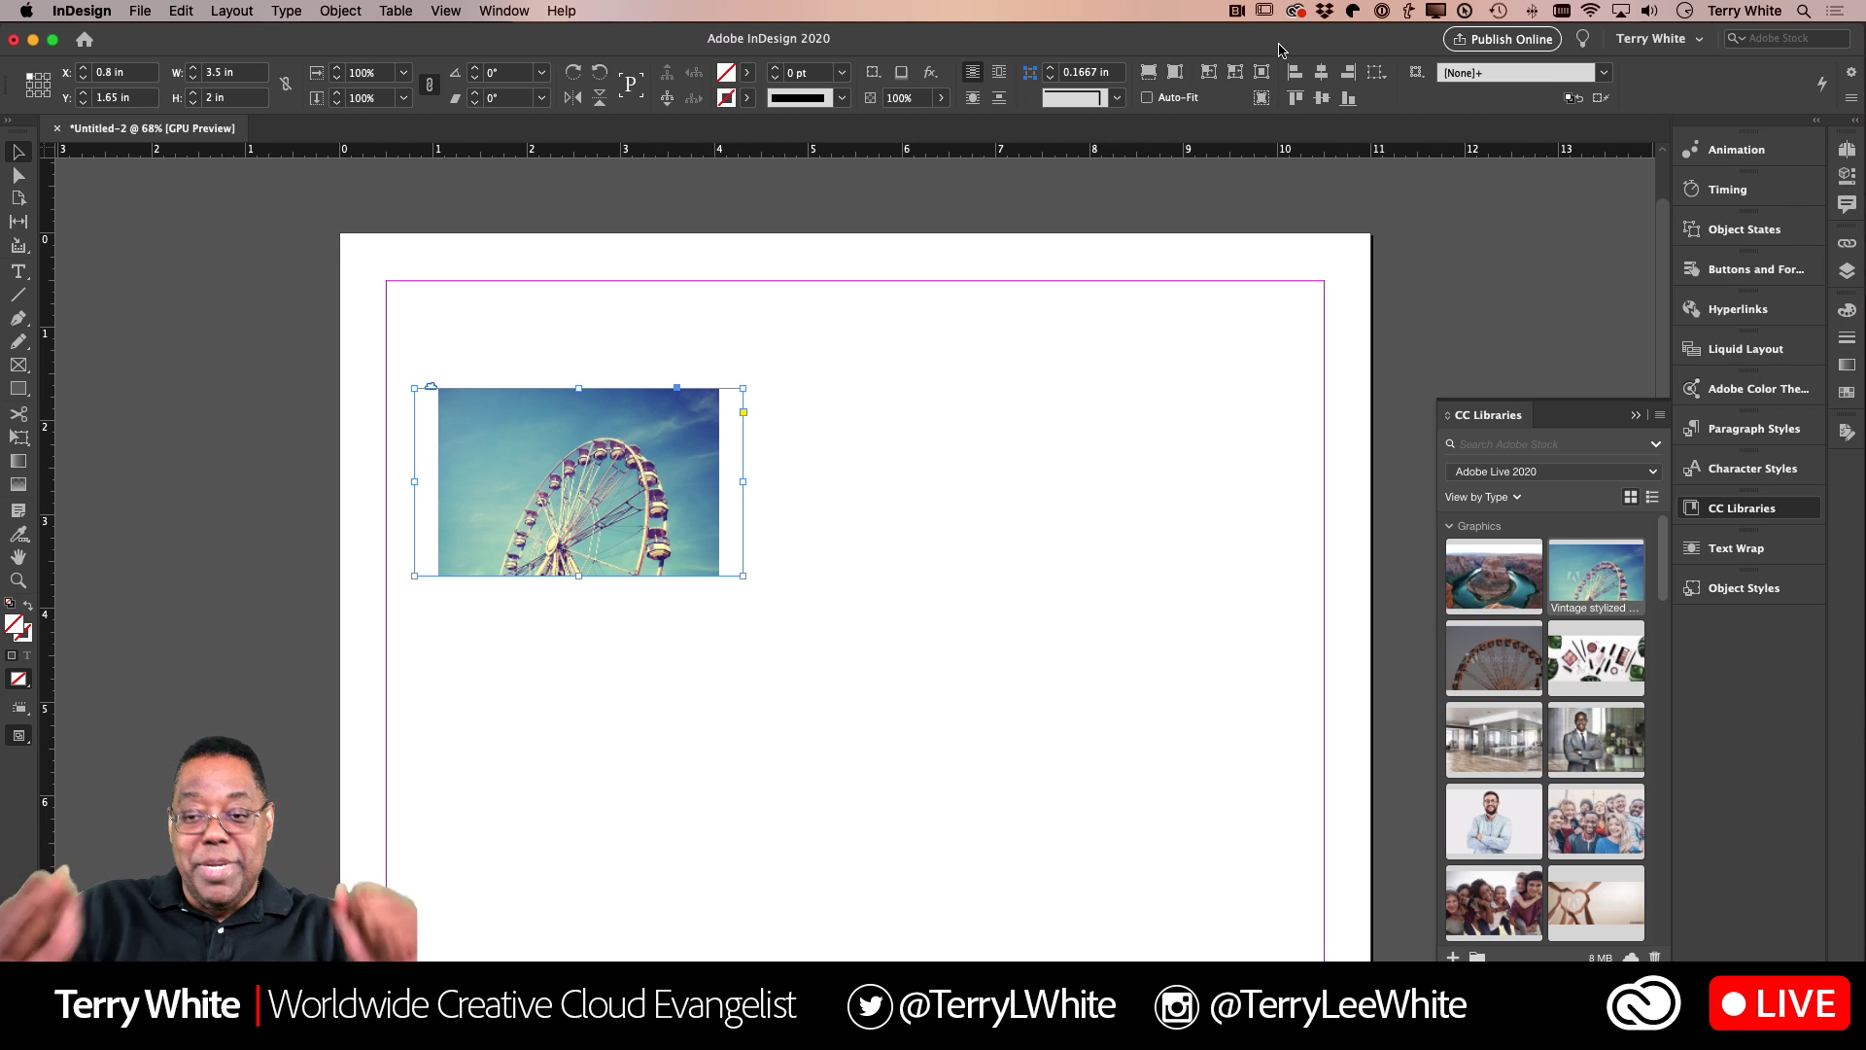
pyautogui.click(1238, 74)
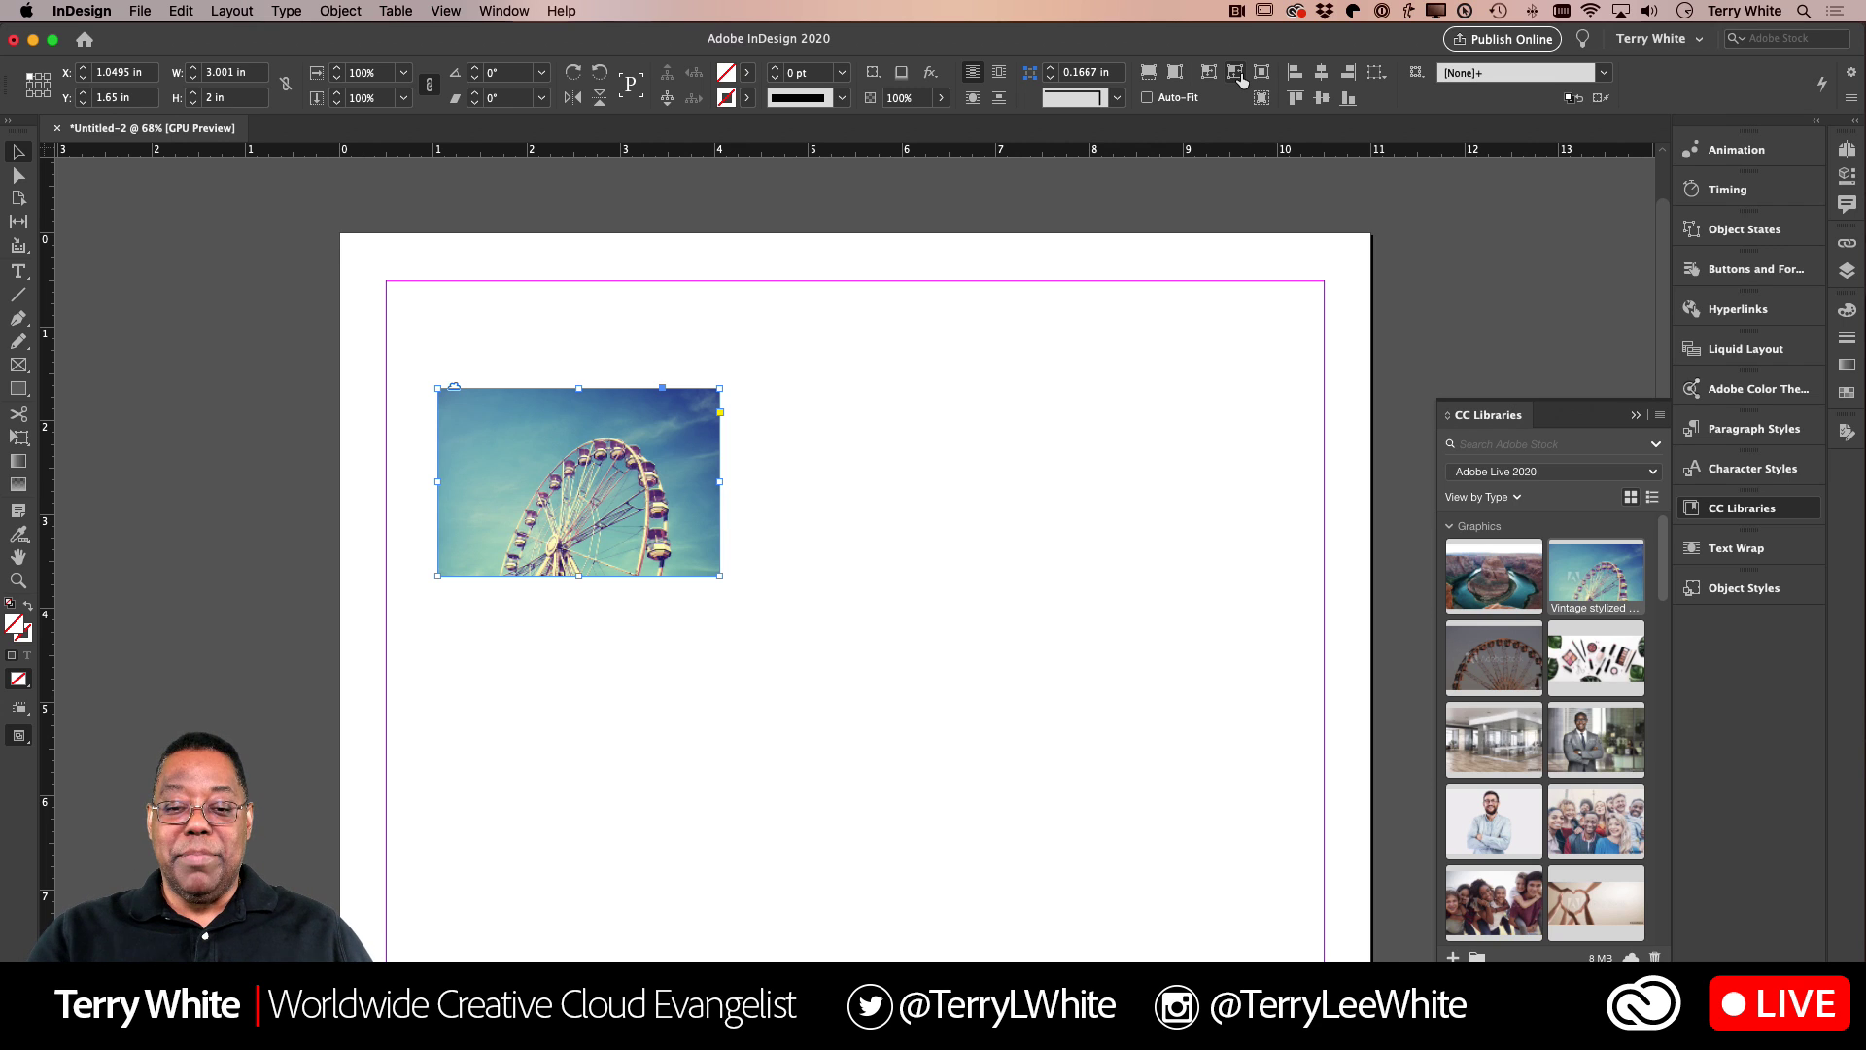
pyautogui.press('super+z')
pyautogui.press('super+z')
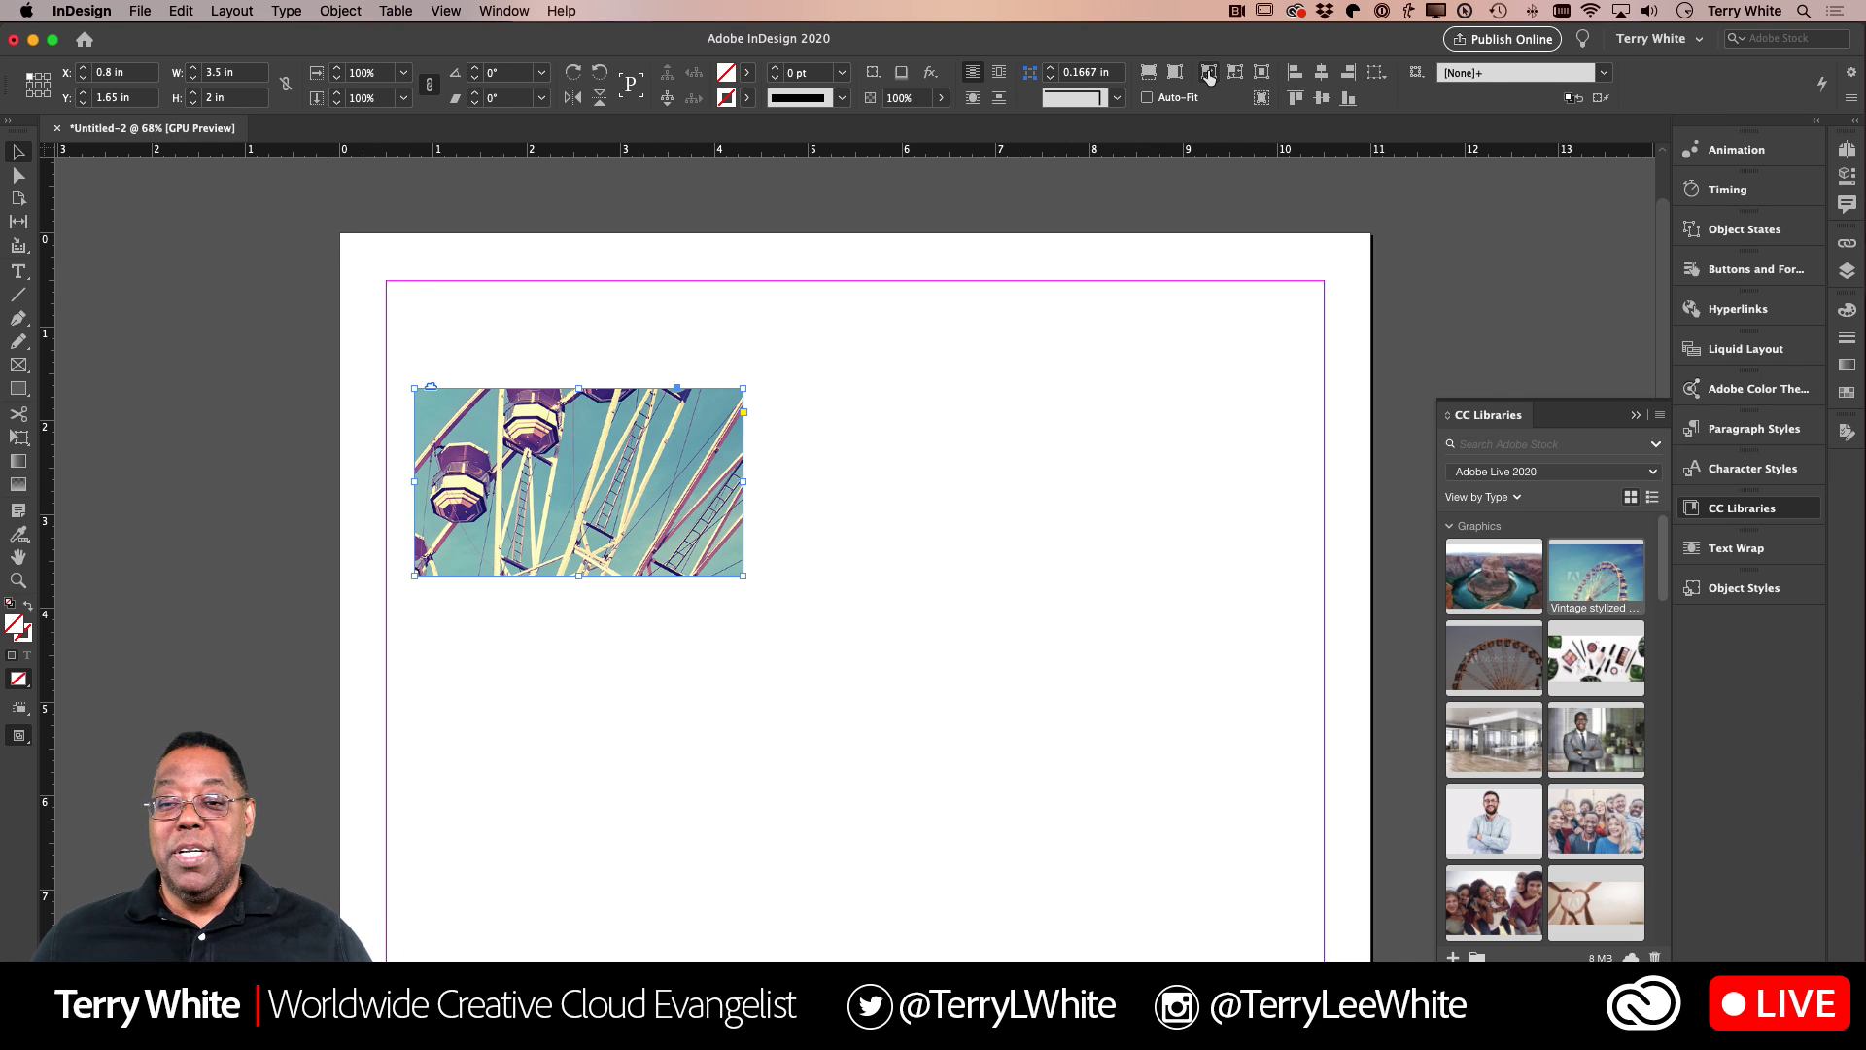
# Step: Fit the Ferris wheel content to the frame, comparing the distortion up close with Fill frame proportionally before reapplying the content fit
pyautogui.click(1208, 74)
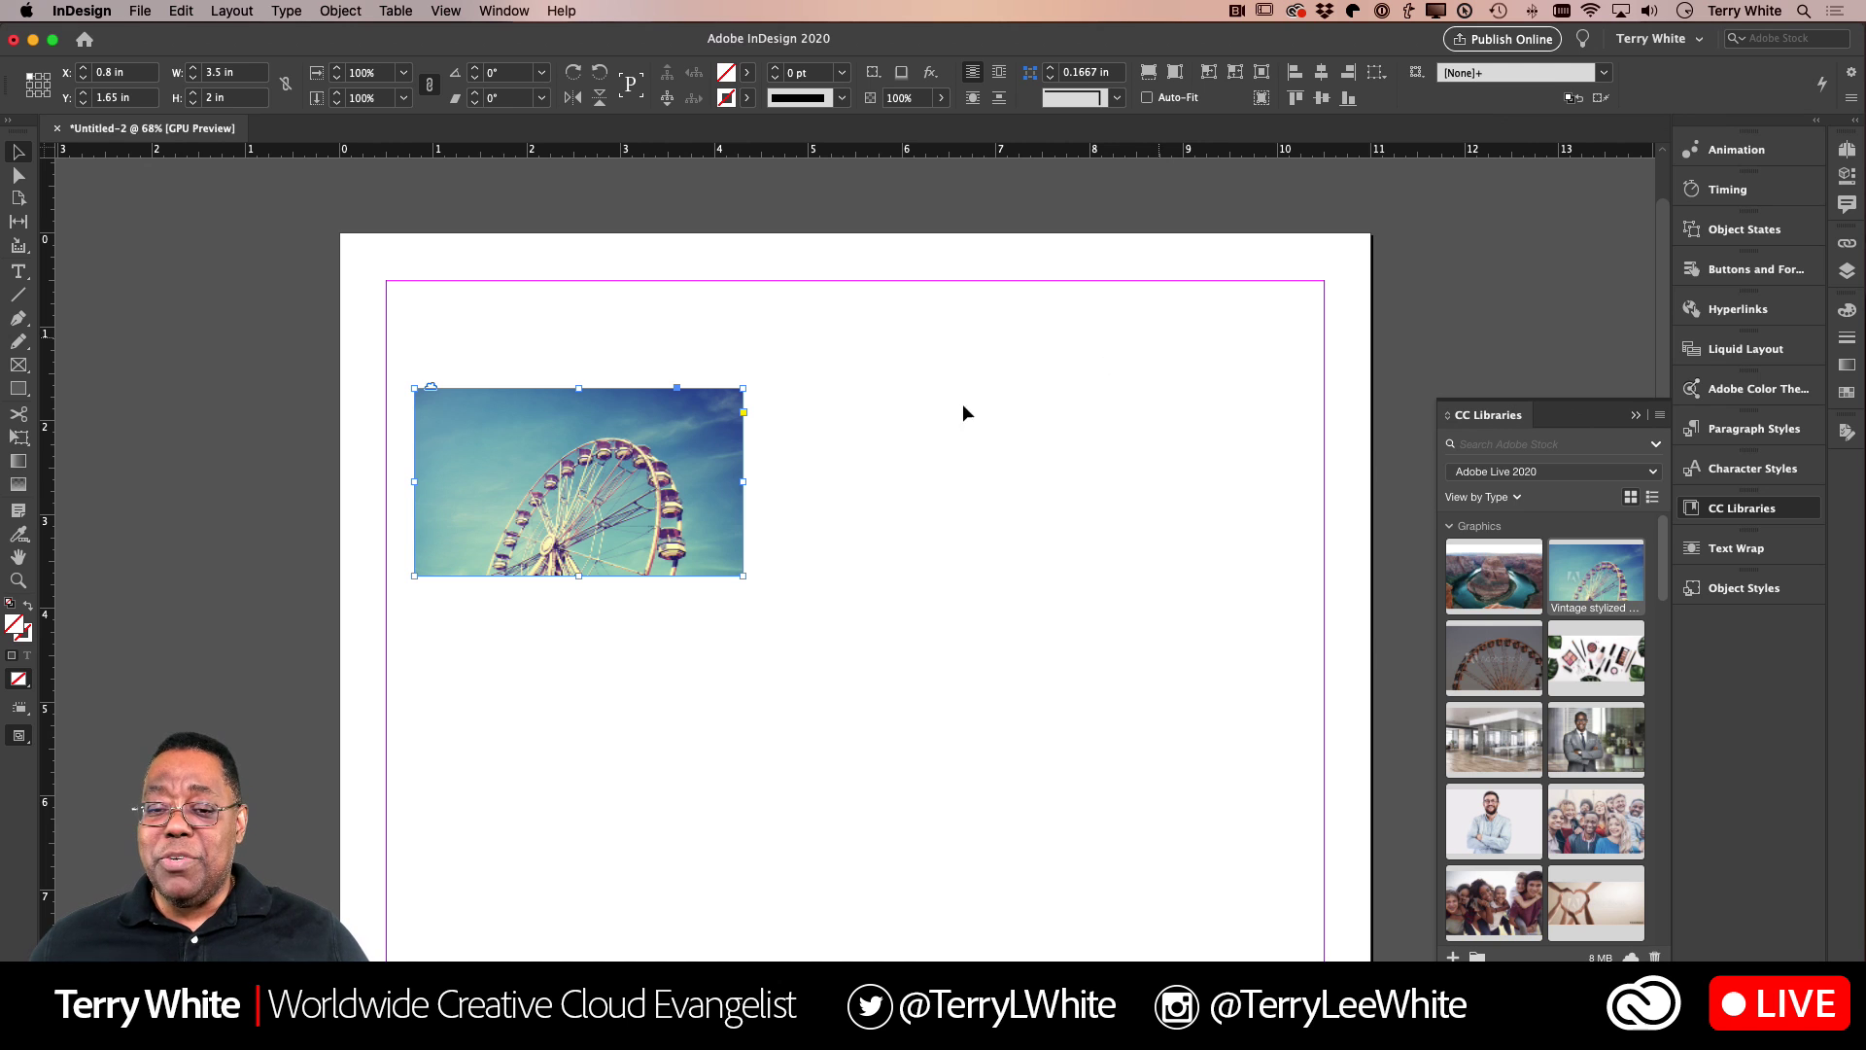
pyautogui.press('super+equal')
pyautogui.press('super+equal')
pyautogui.press('super+equal')
pyautogui.press('super+equal')
pyautogui.press('super+equal')
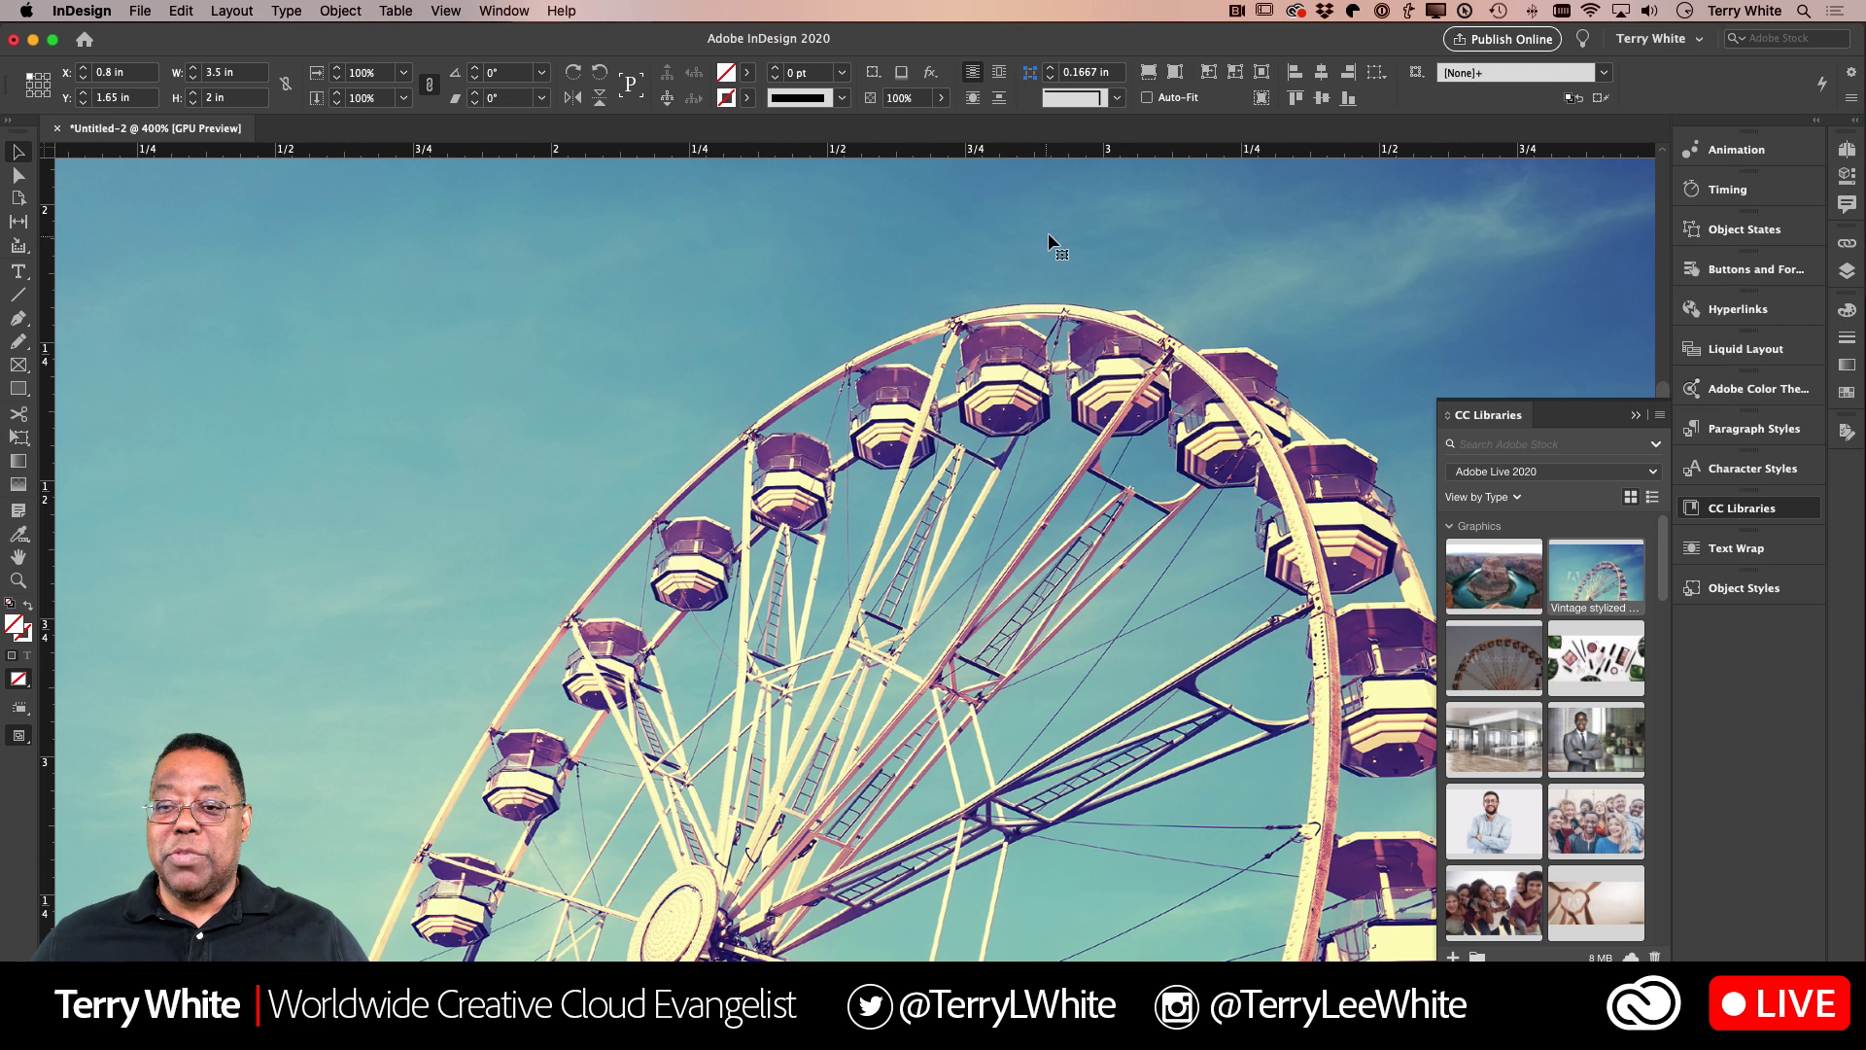
pyautogui.click(1150, 76)
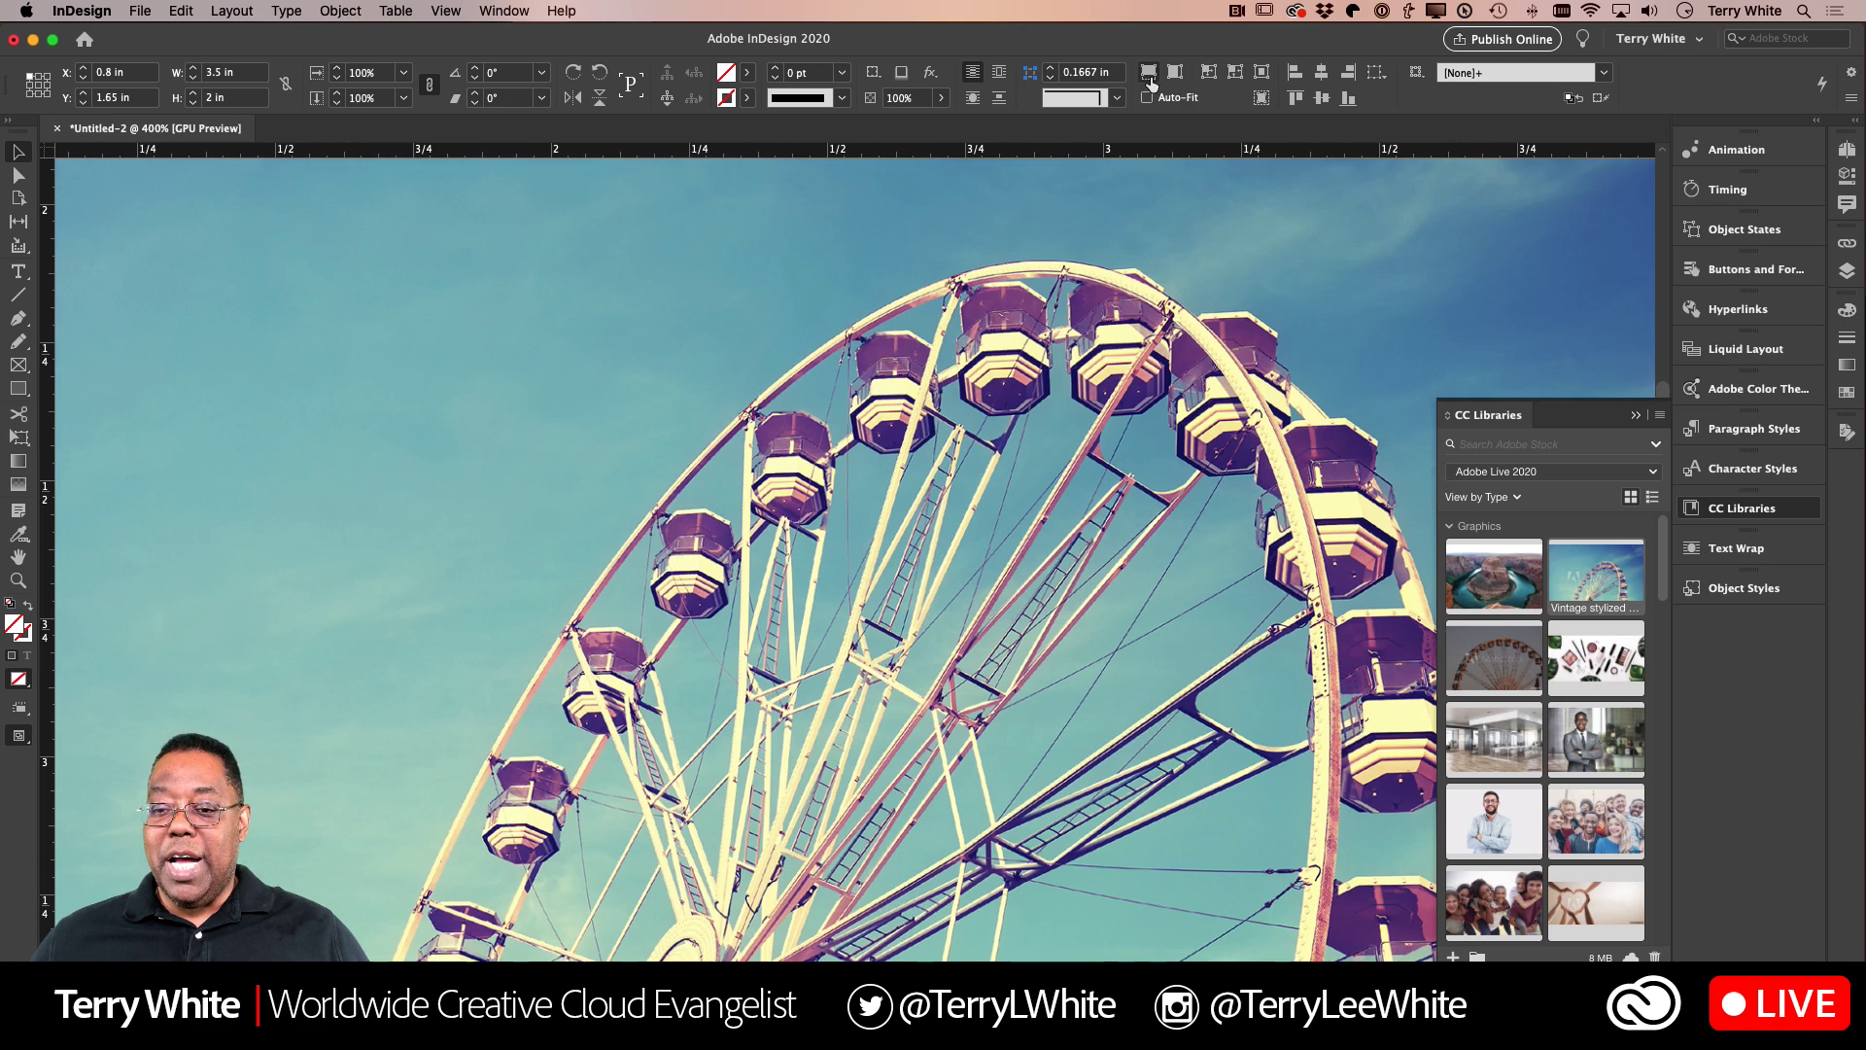
pyautogui.click(1209, 74)
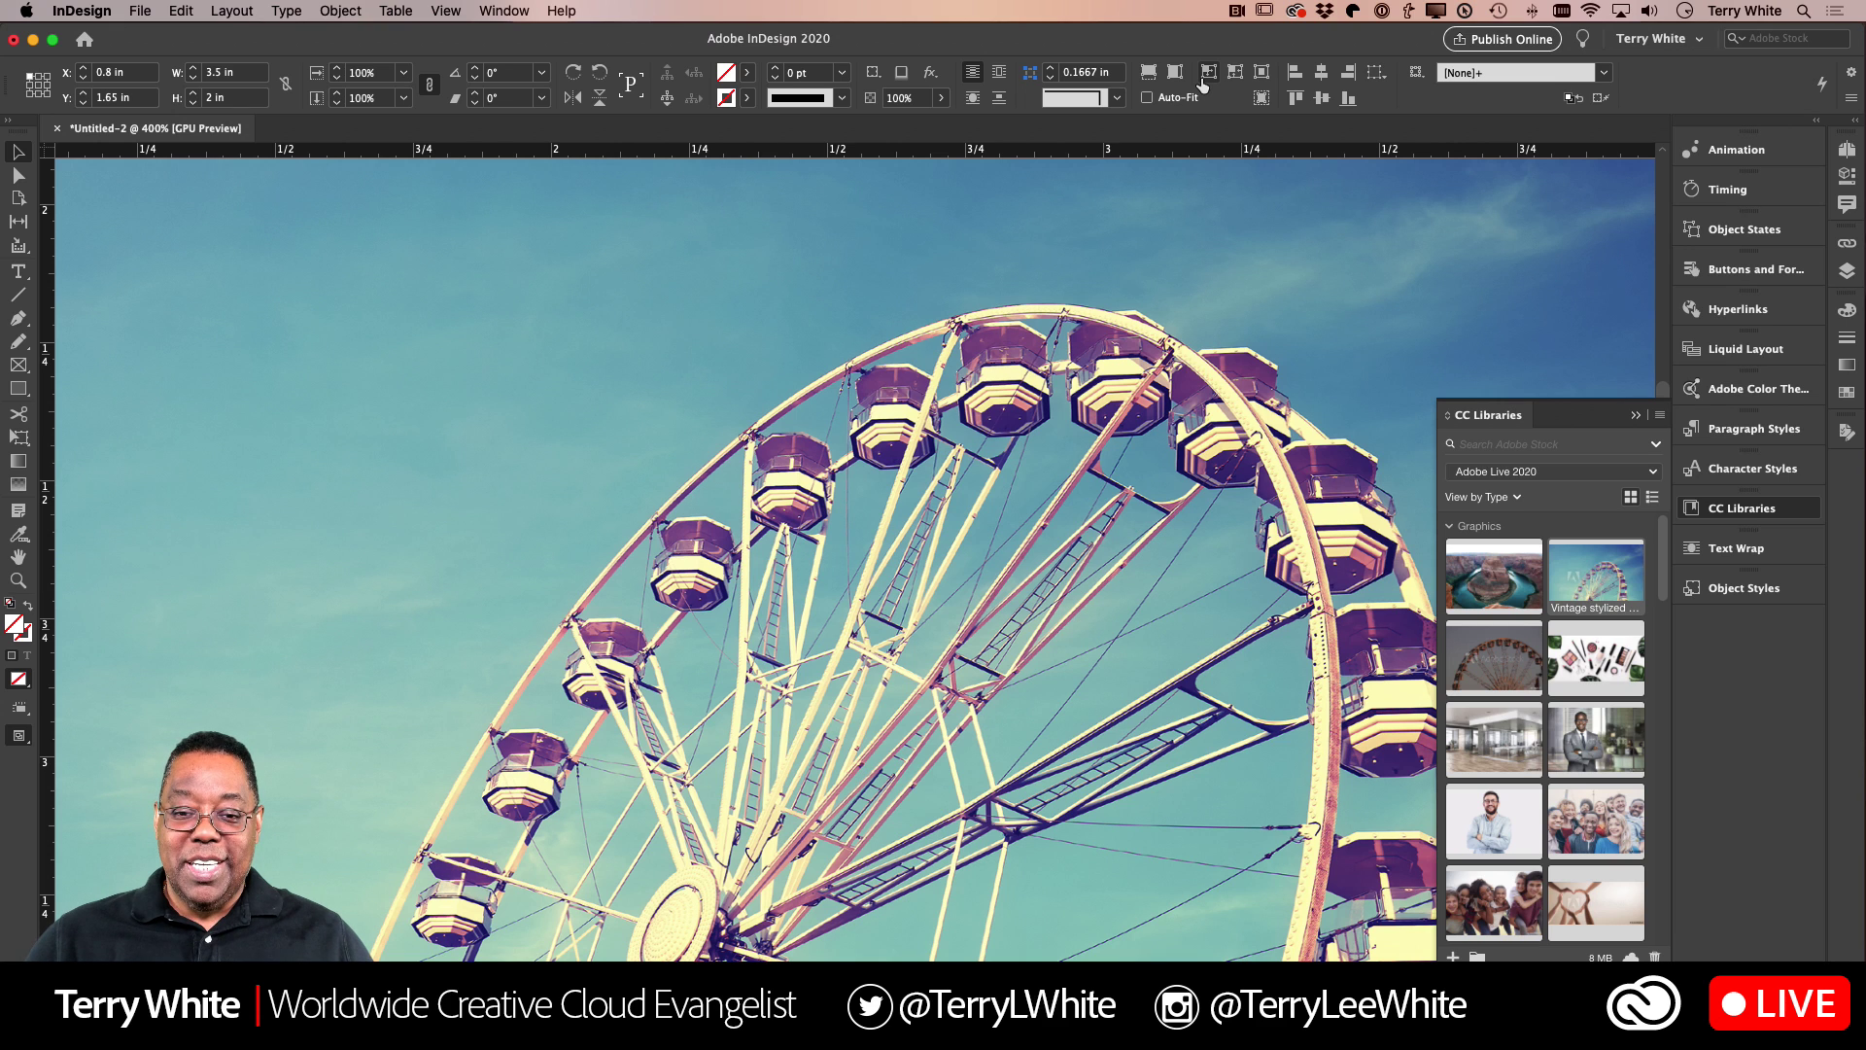
pyautogui.press('super+minus')
pyautogui.press('super+minus')
pyautogui.press('super+minus')
pyautogui.press('super+minus')
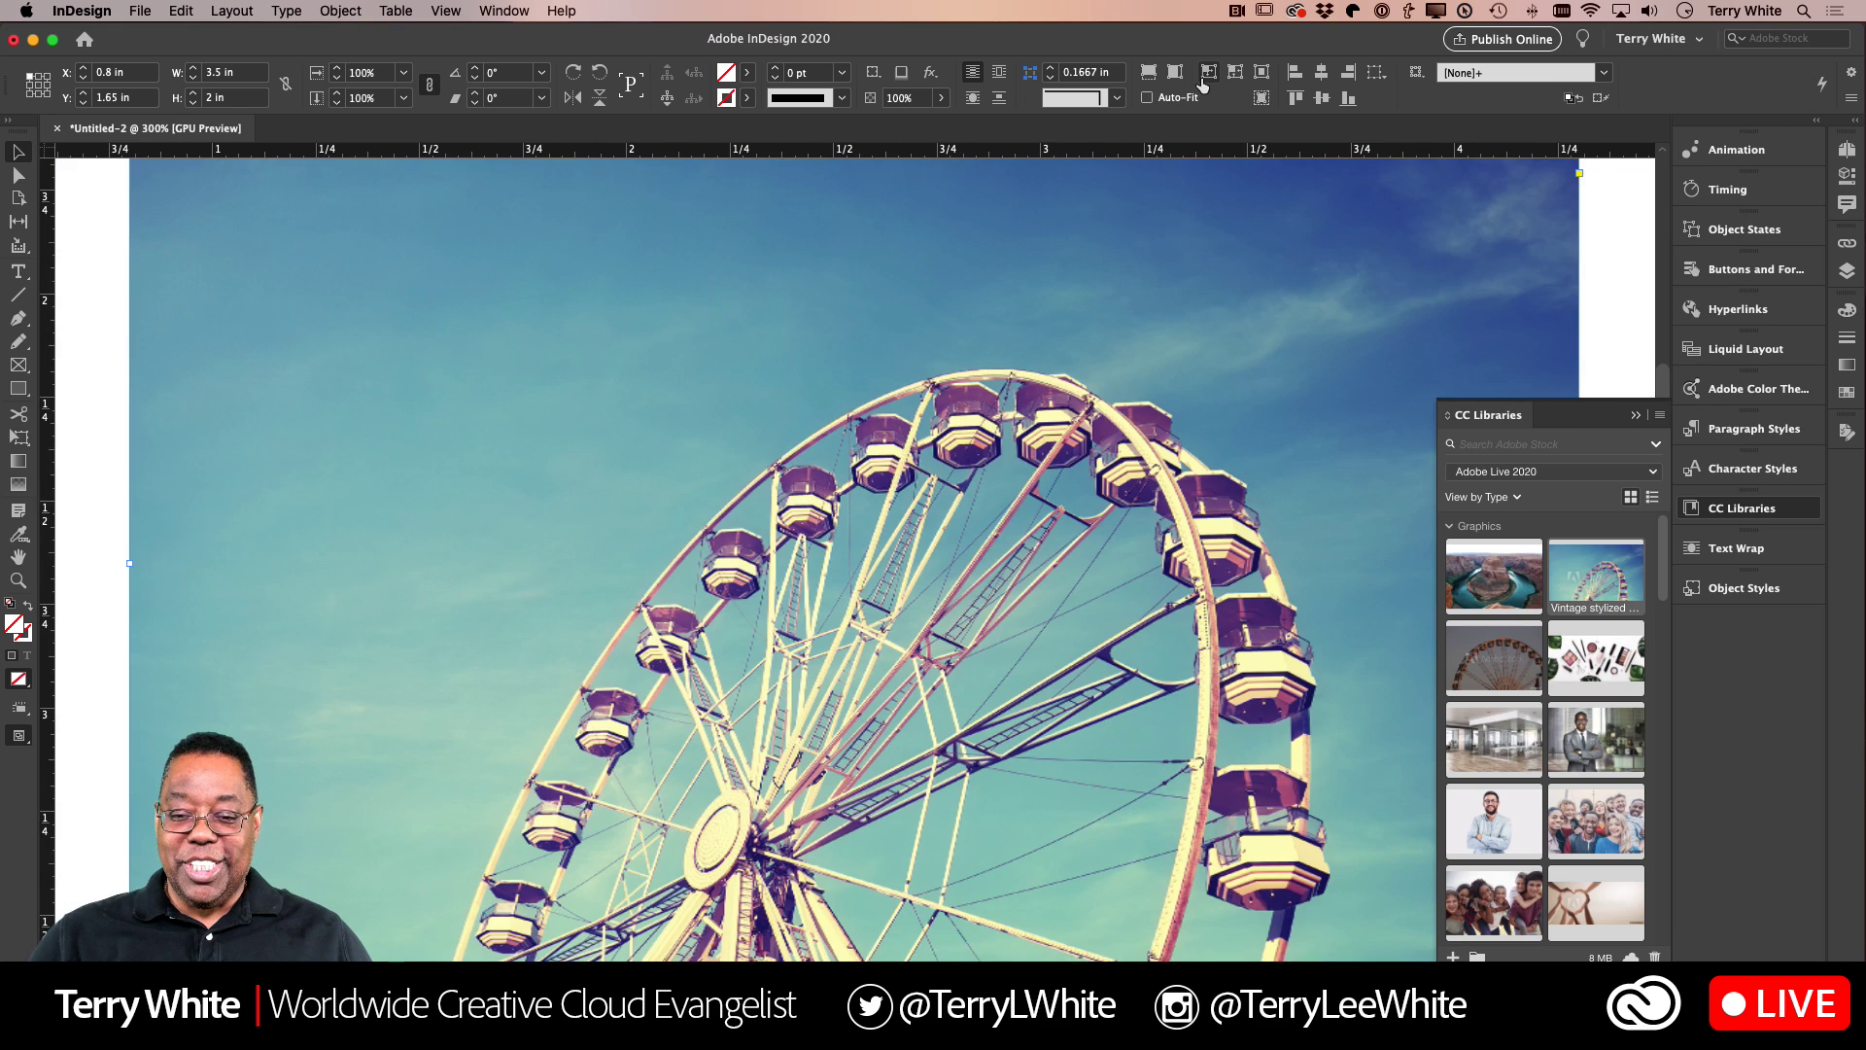
pyautogui.press('super+minus')
pyautogui.press('super+minus')
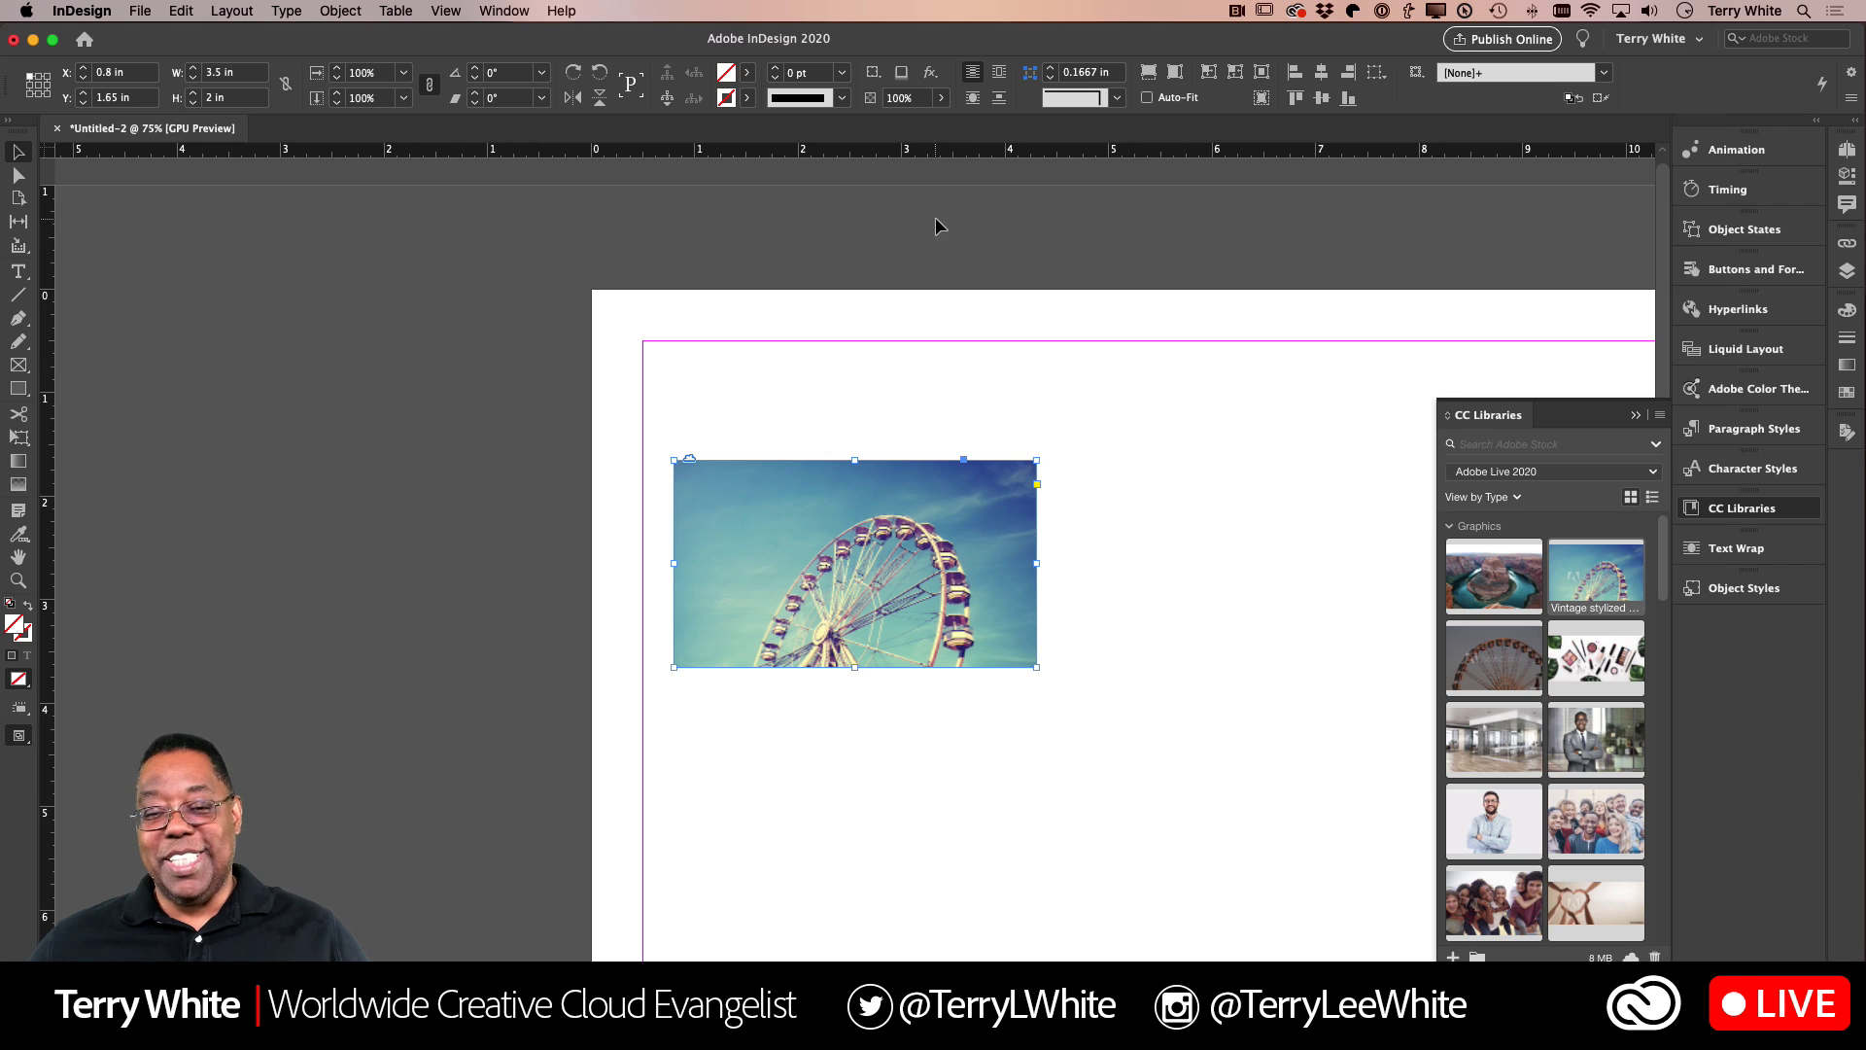
# Step: Move the Ferris wheel frame up and slightly left to about X 0.7 in, Y 0.78 in, and deselect it
pyautogui.click(19, 155)
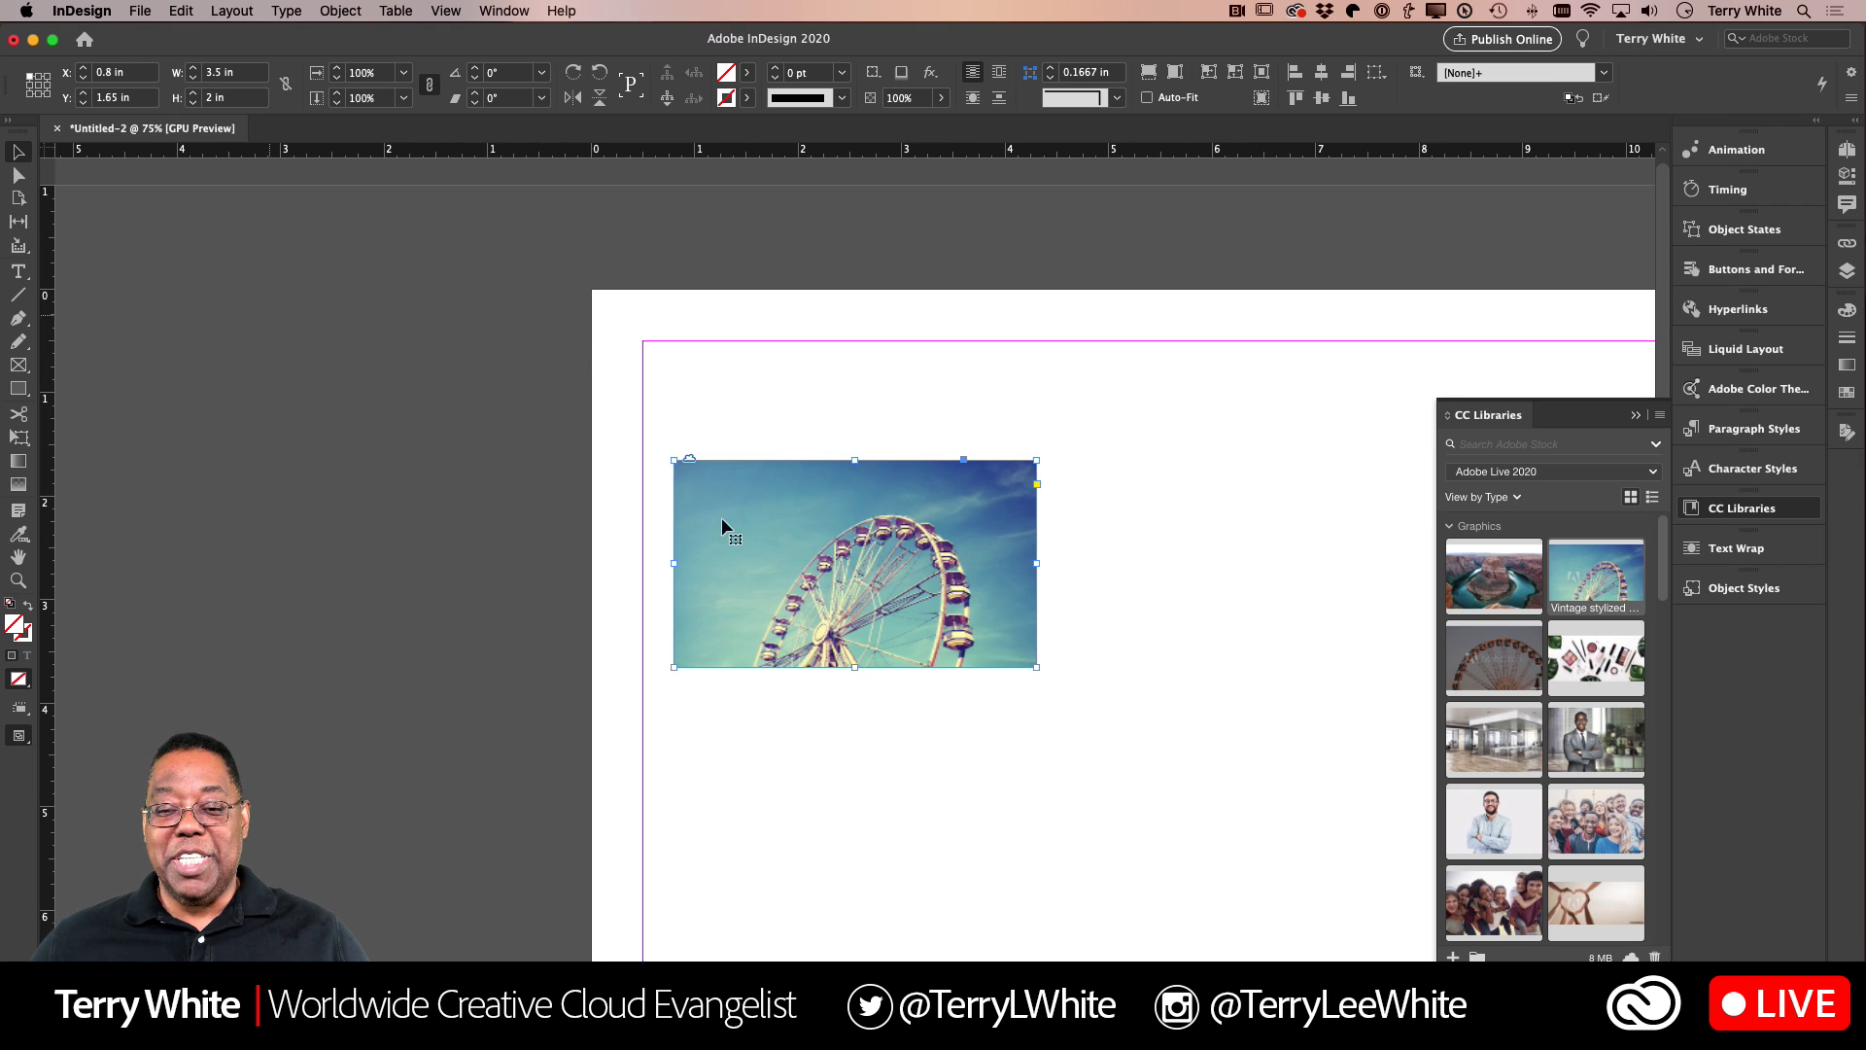
pyautogui.moveTo(766, 558); pyautogui.dragTo(758, 473)
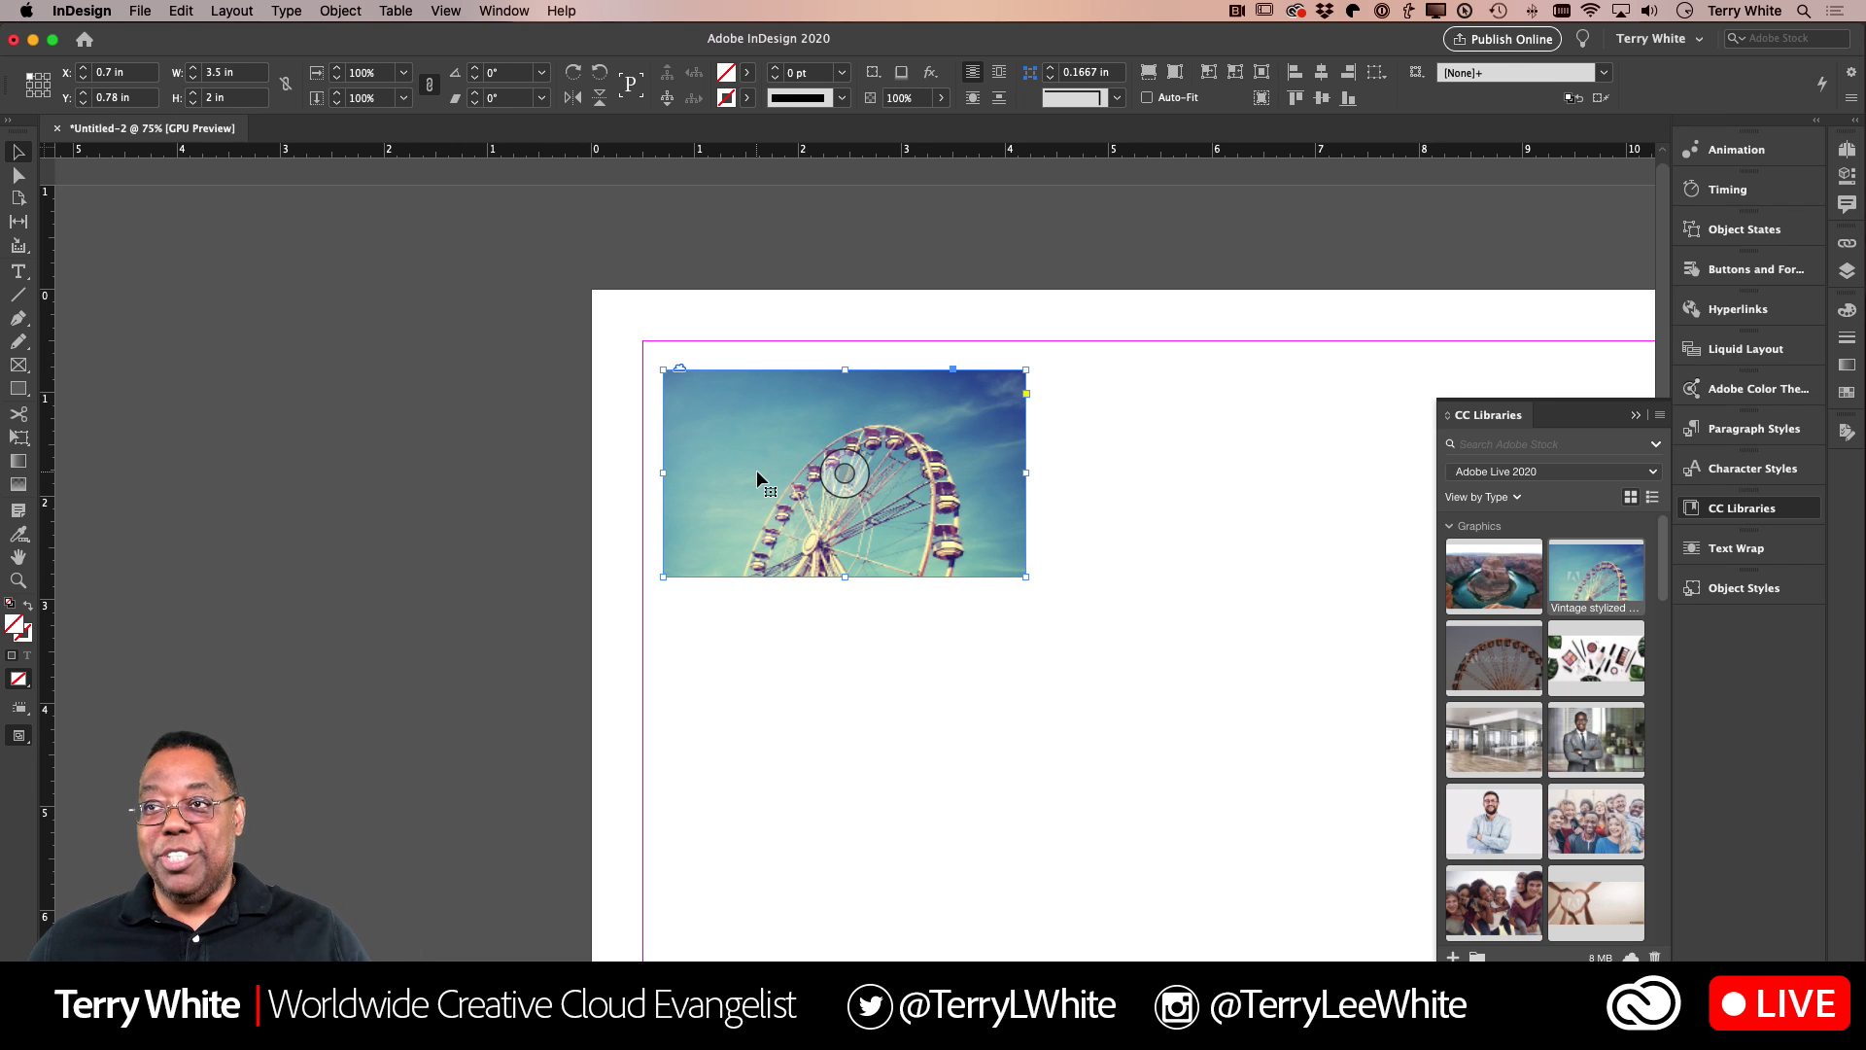
pyautogui.click(952, 712)
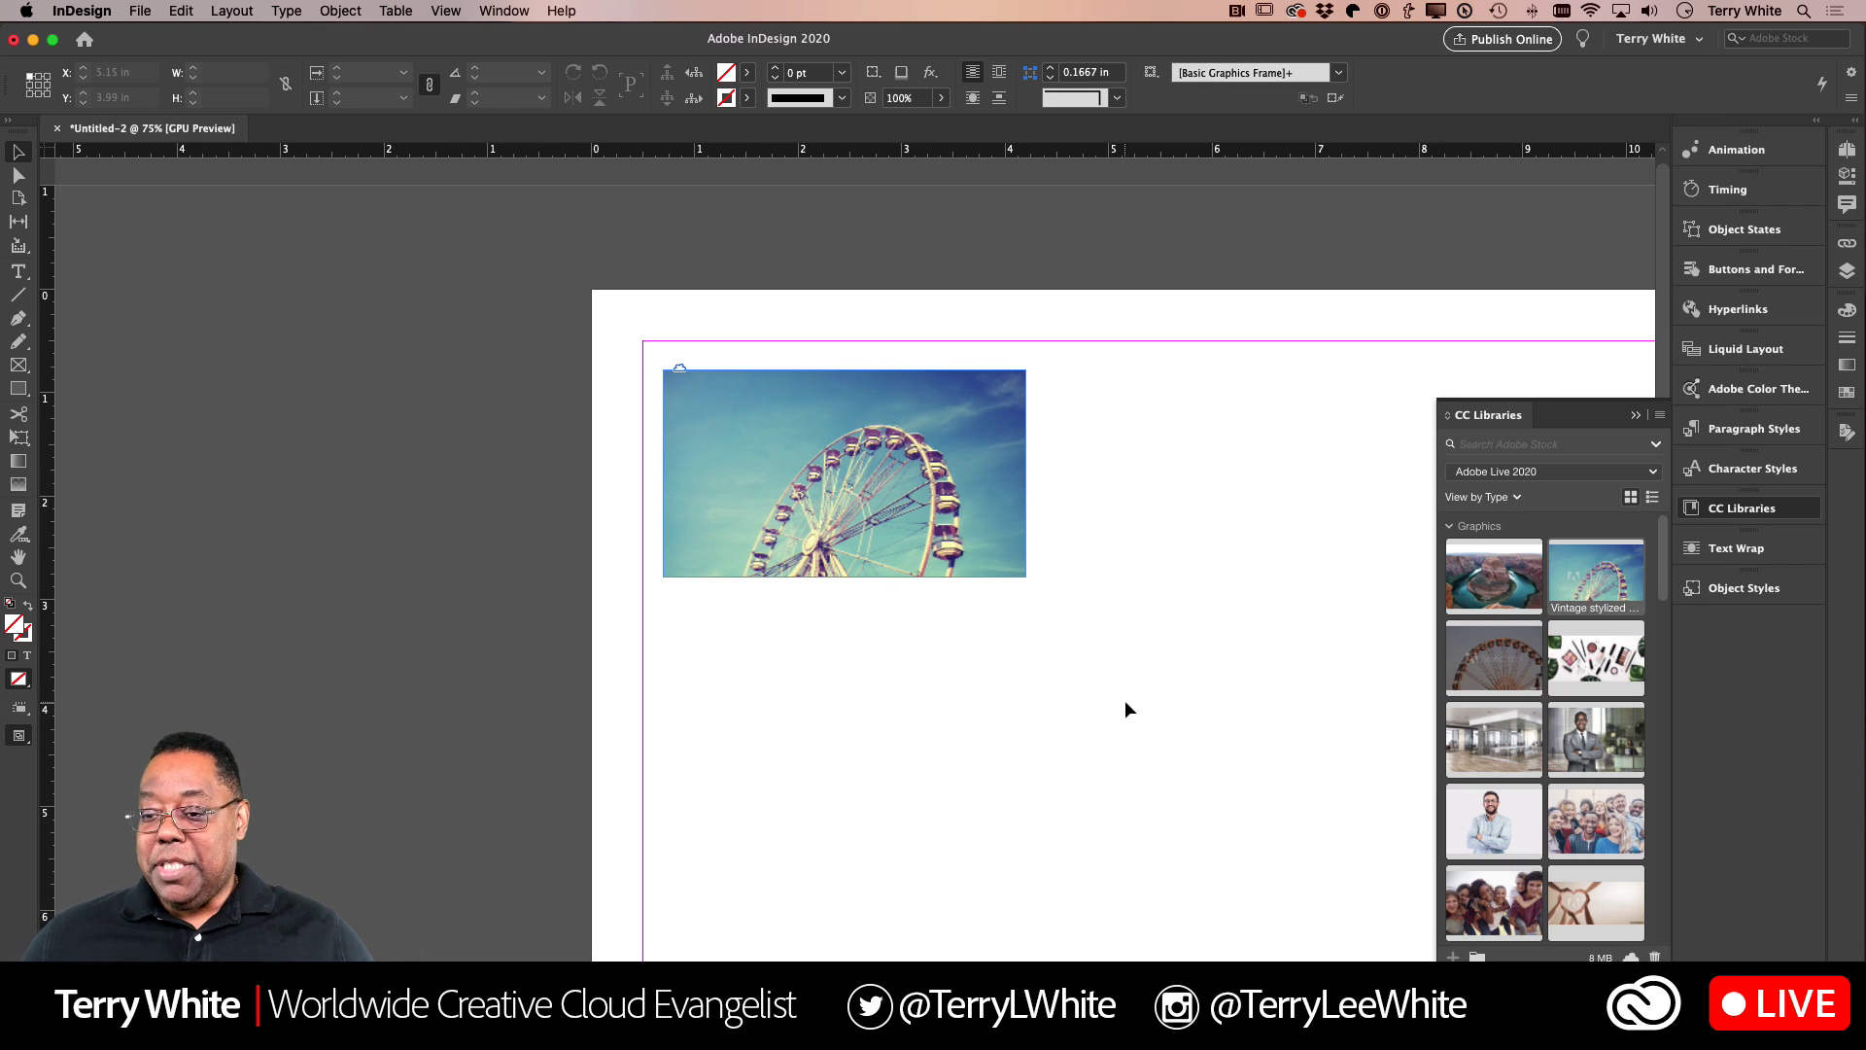
# Step: Draw a rectangular placeholder frame about 1.35 by 1.36 in on the empty page area below the Ferris wheel image
pyautogui.scroll(-3, 1125, 701)
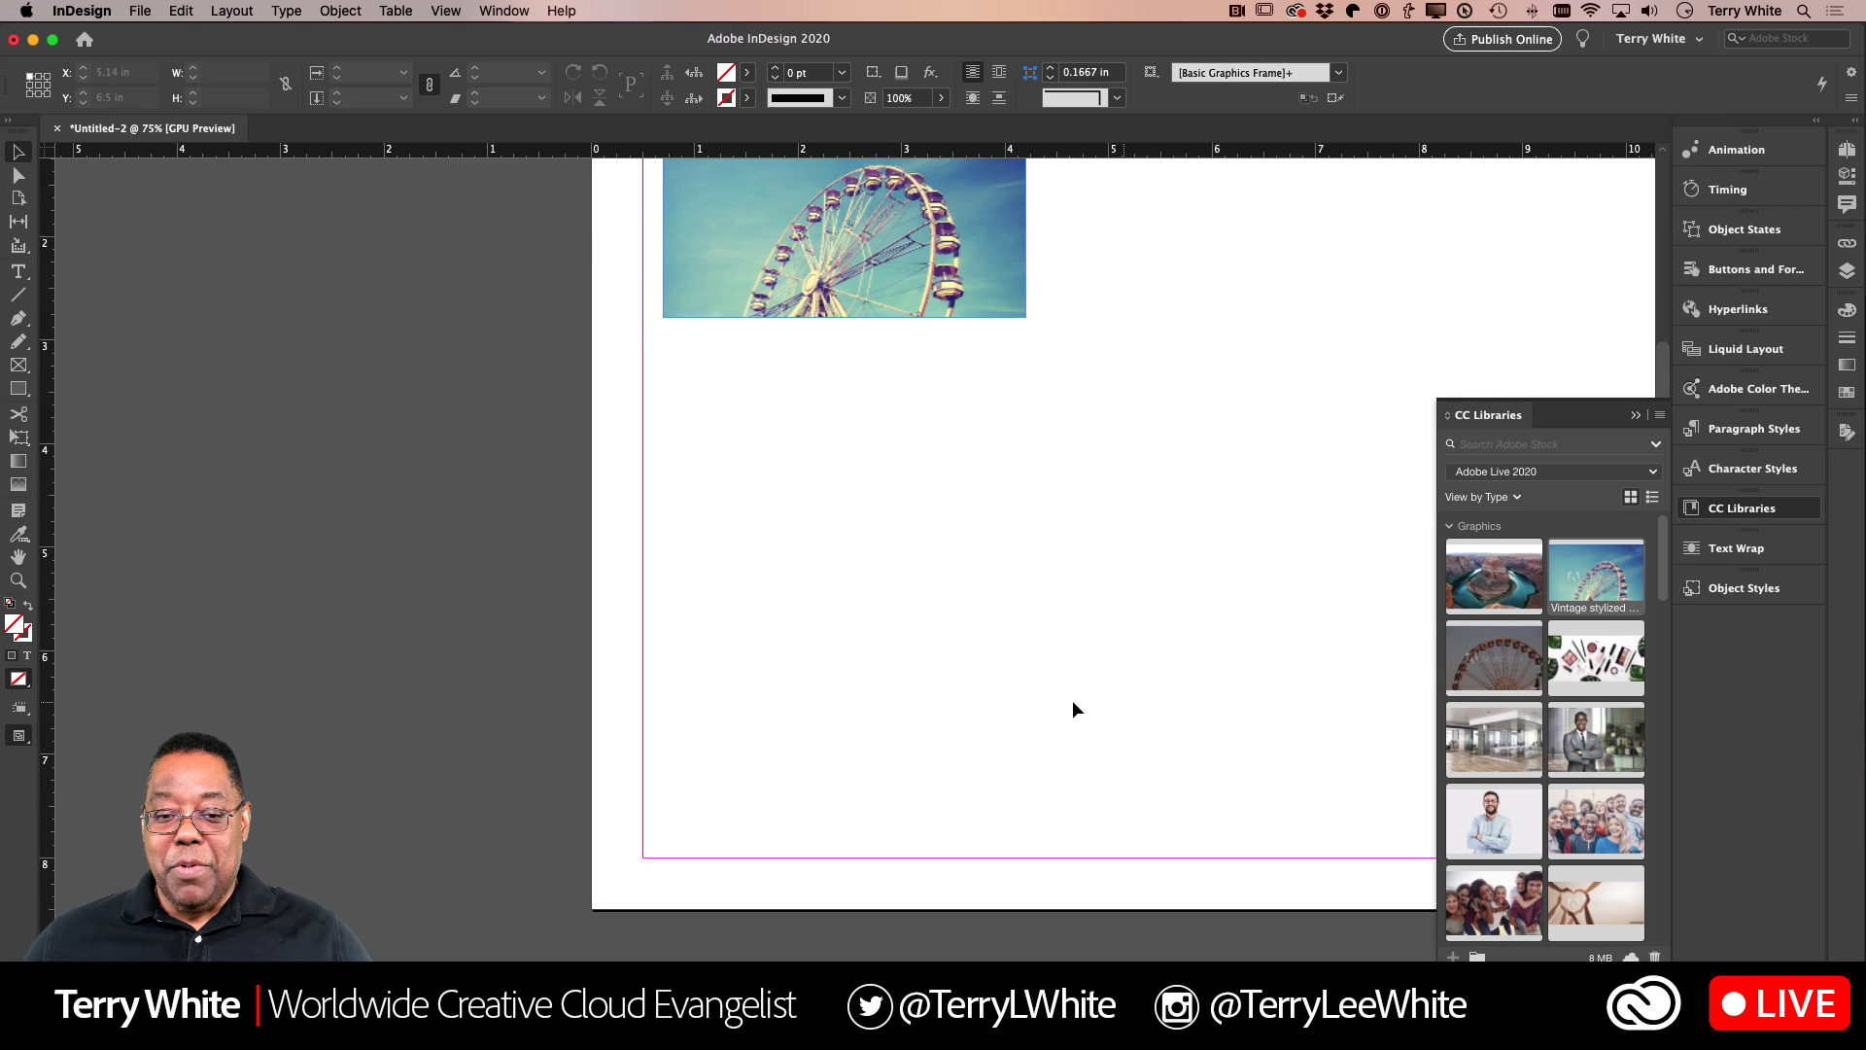
pyautogui.click(23, 368)
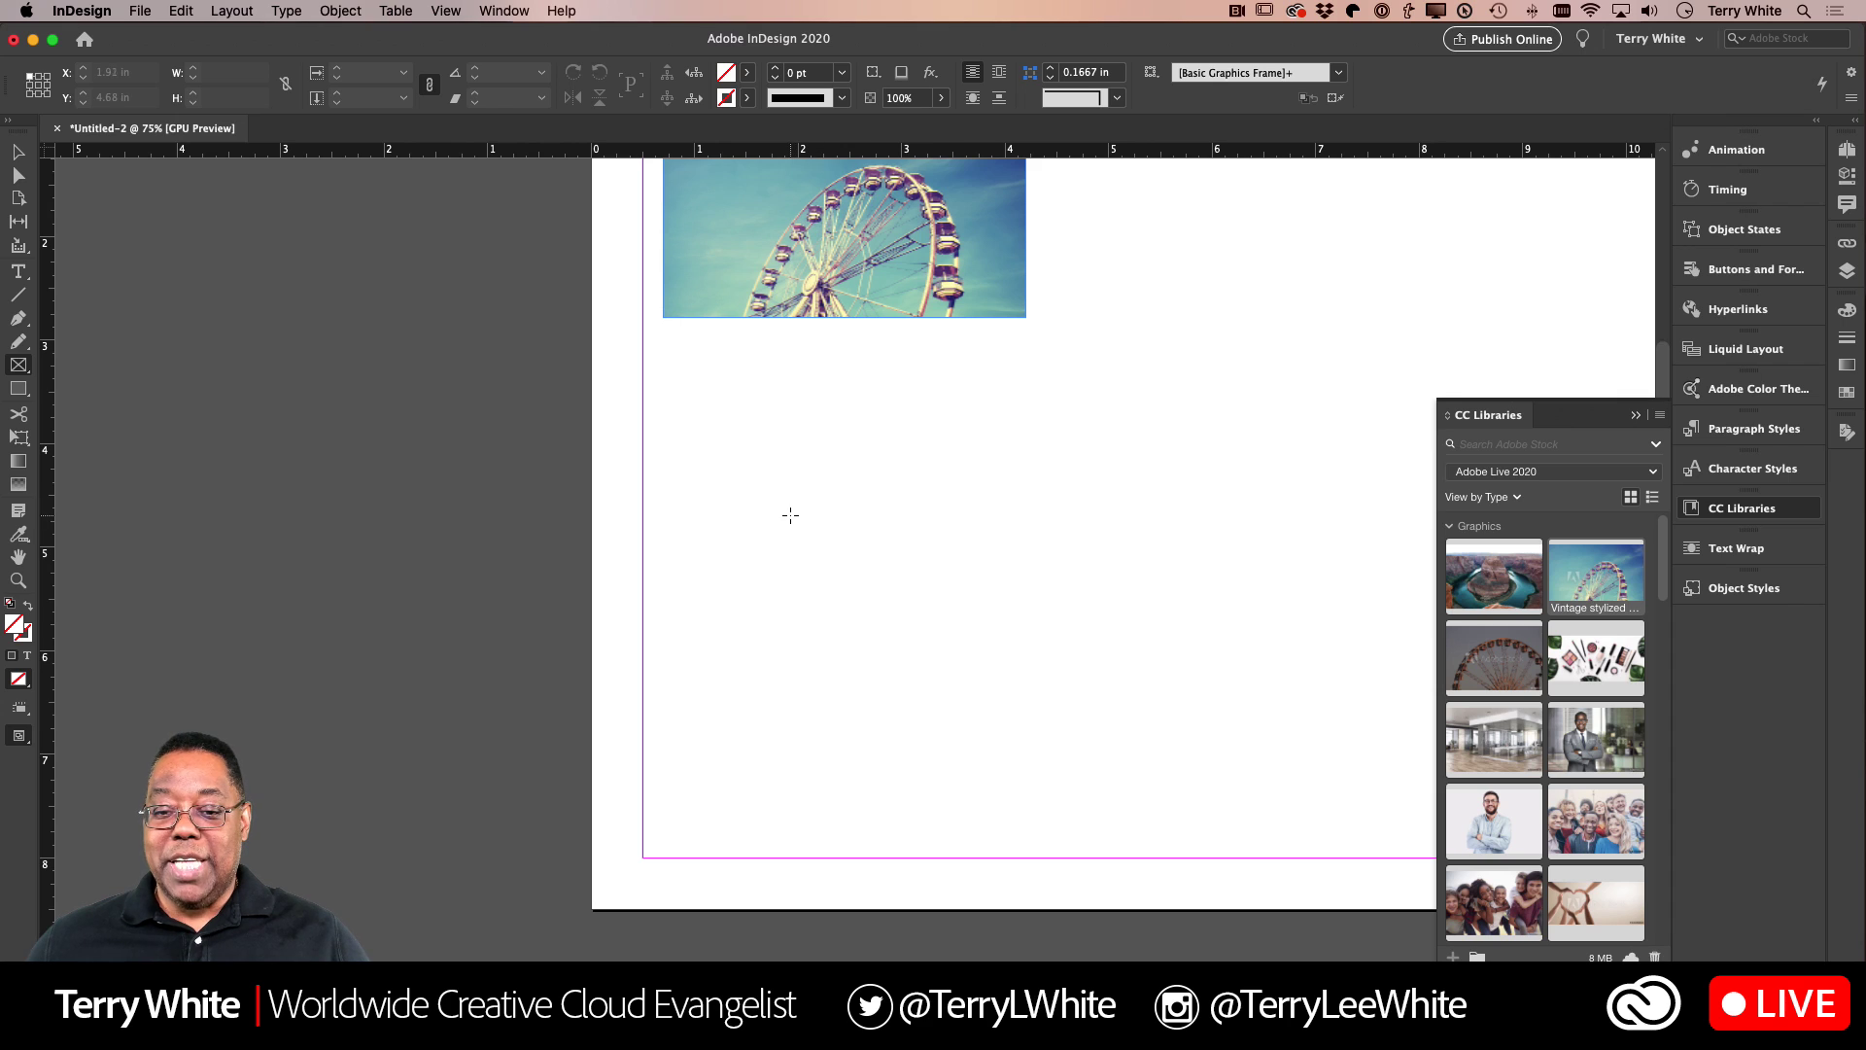
pyautogui.moveTo(780, 512); pyautogui.dragTo(921, 652)
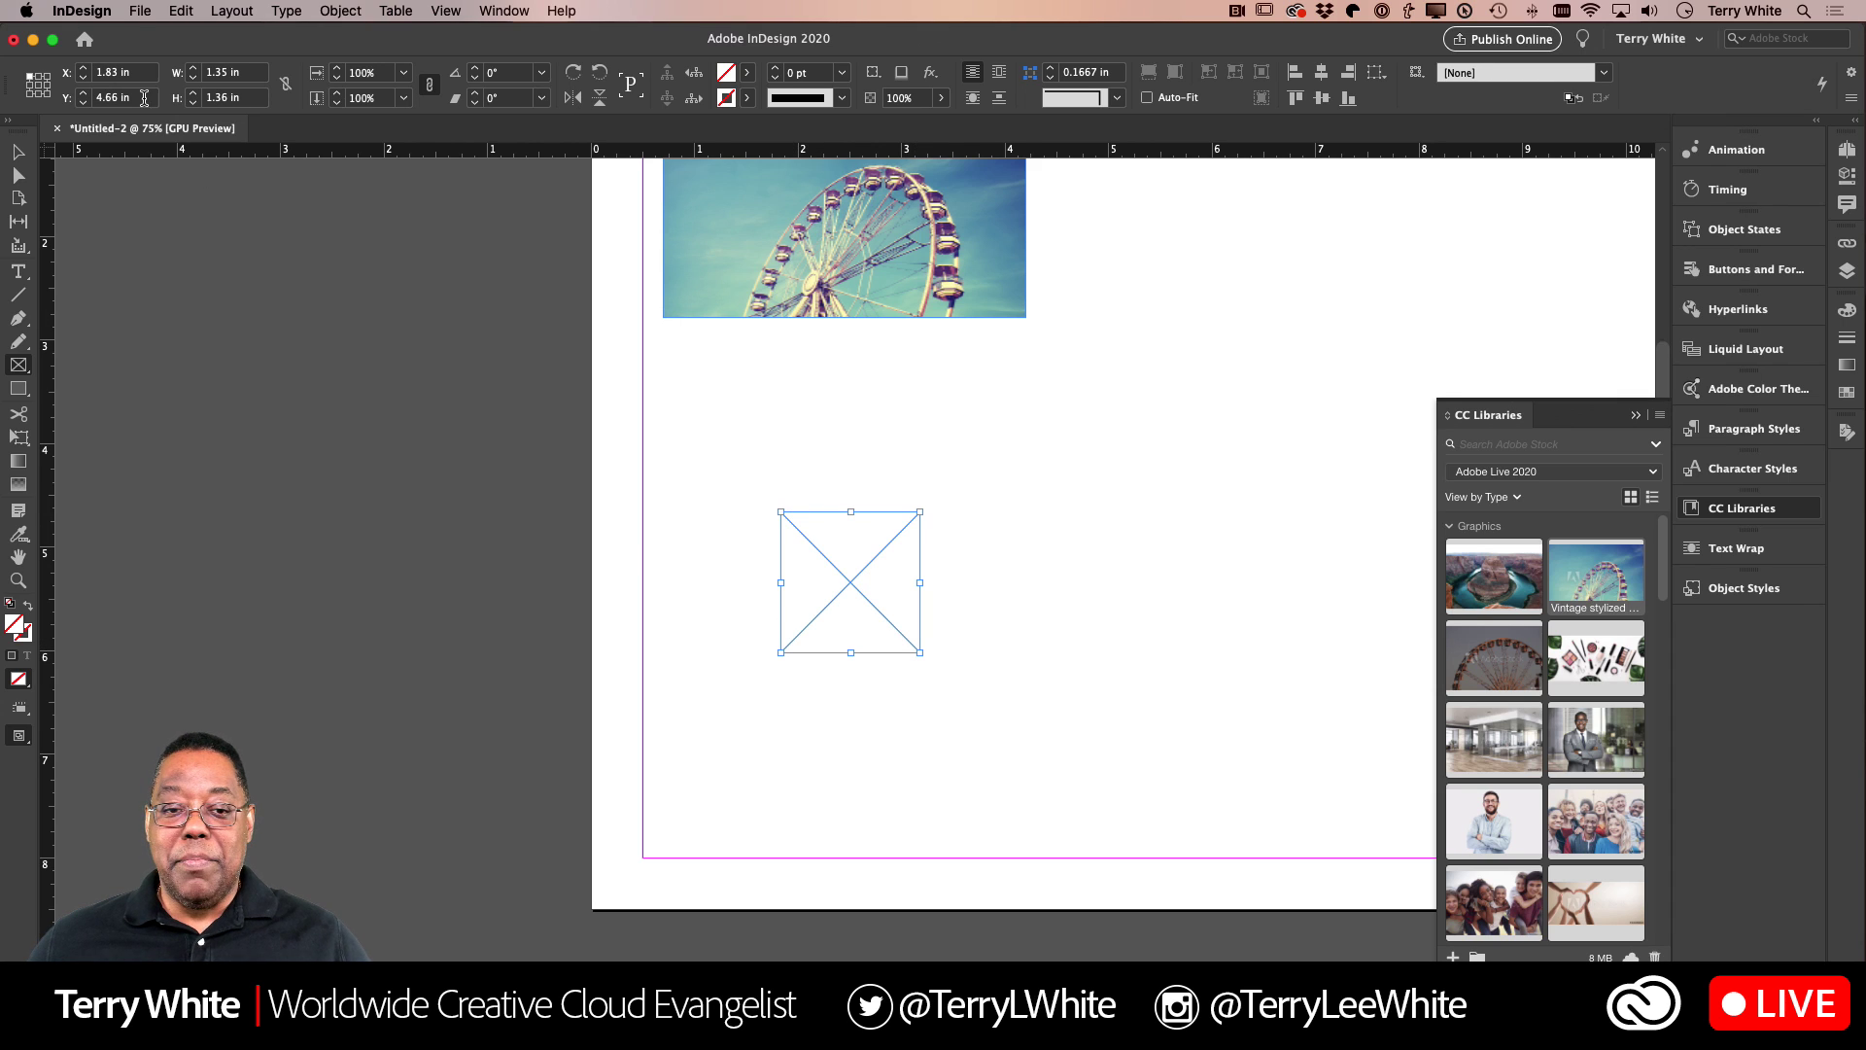
# Step: Set the new placeholder frame's width and height to 2 in each
pyautogui.click(58, 73)
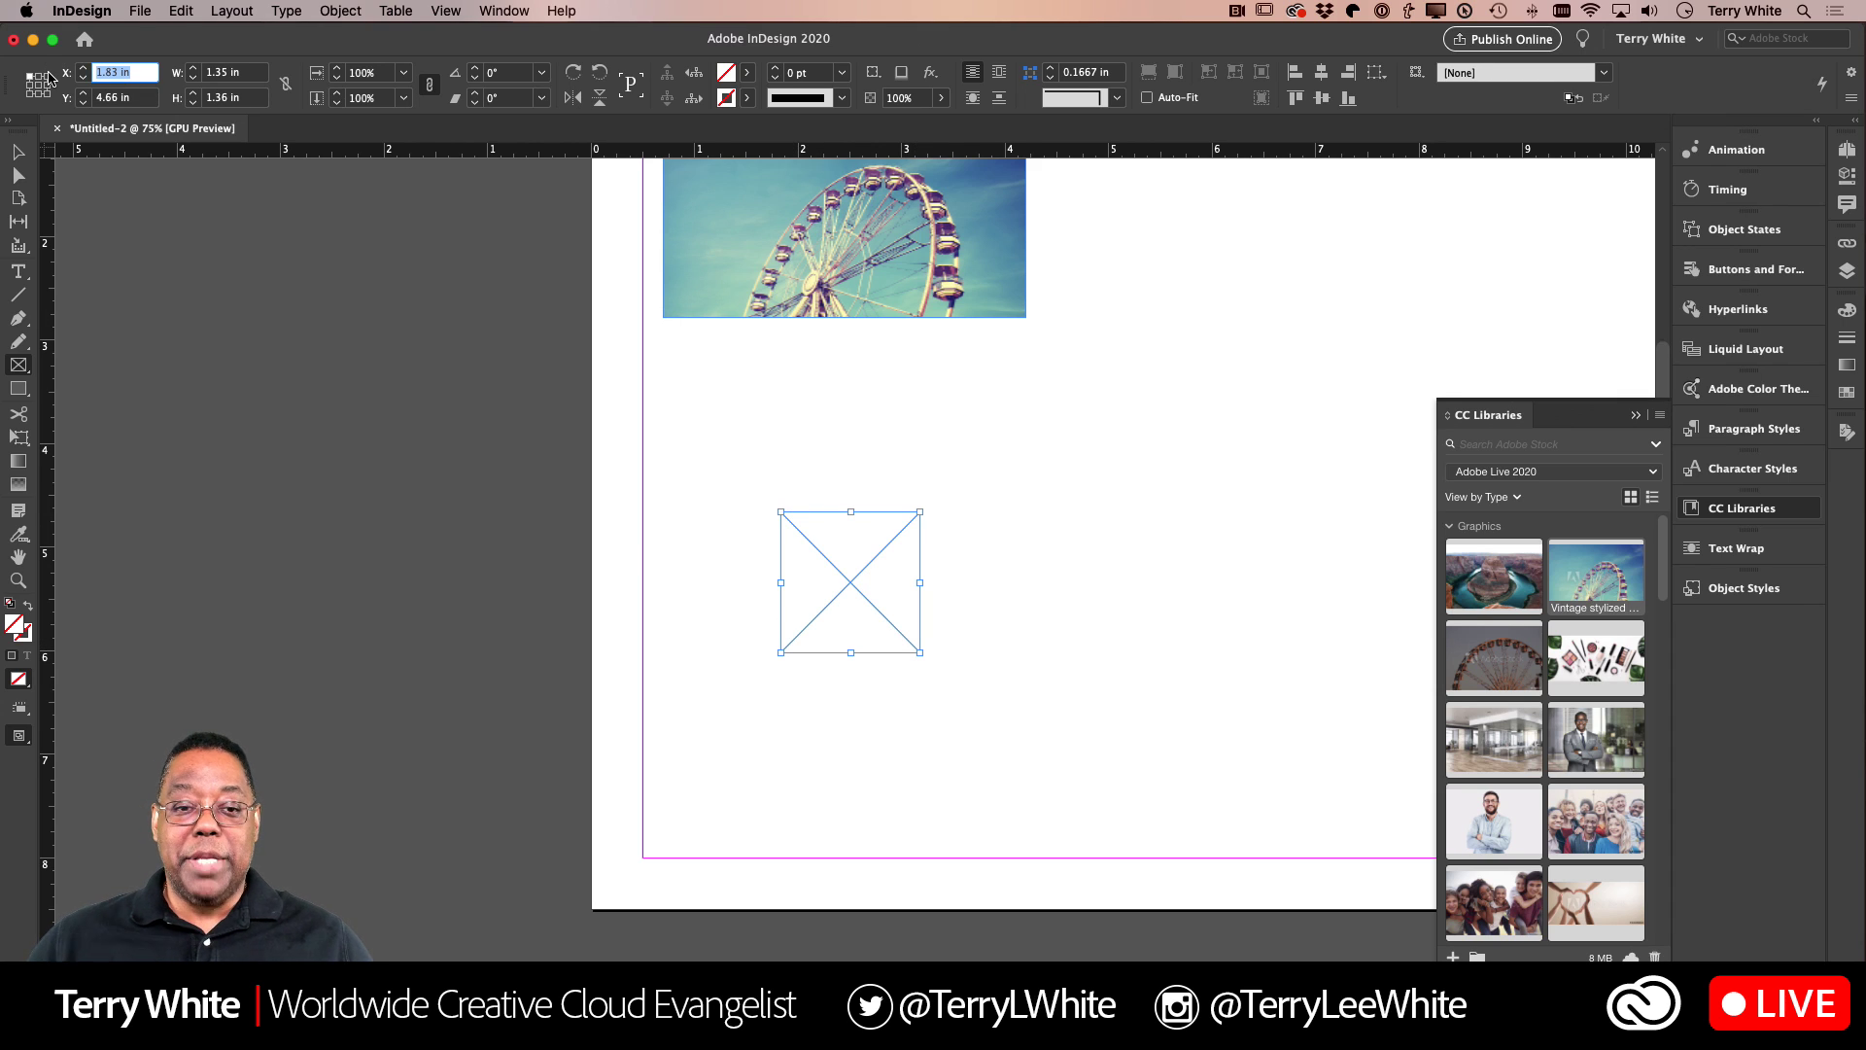
pyautogui.tripleClick(245, 75)
pyautogui.write('2')
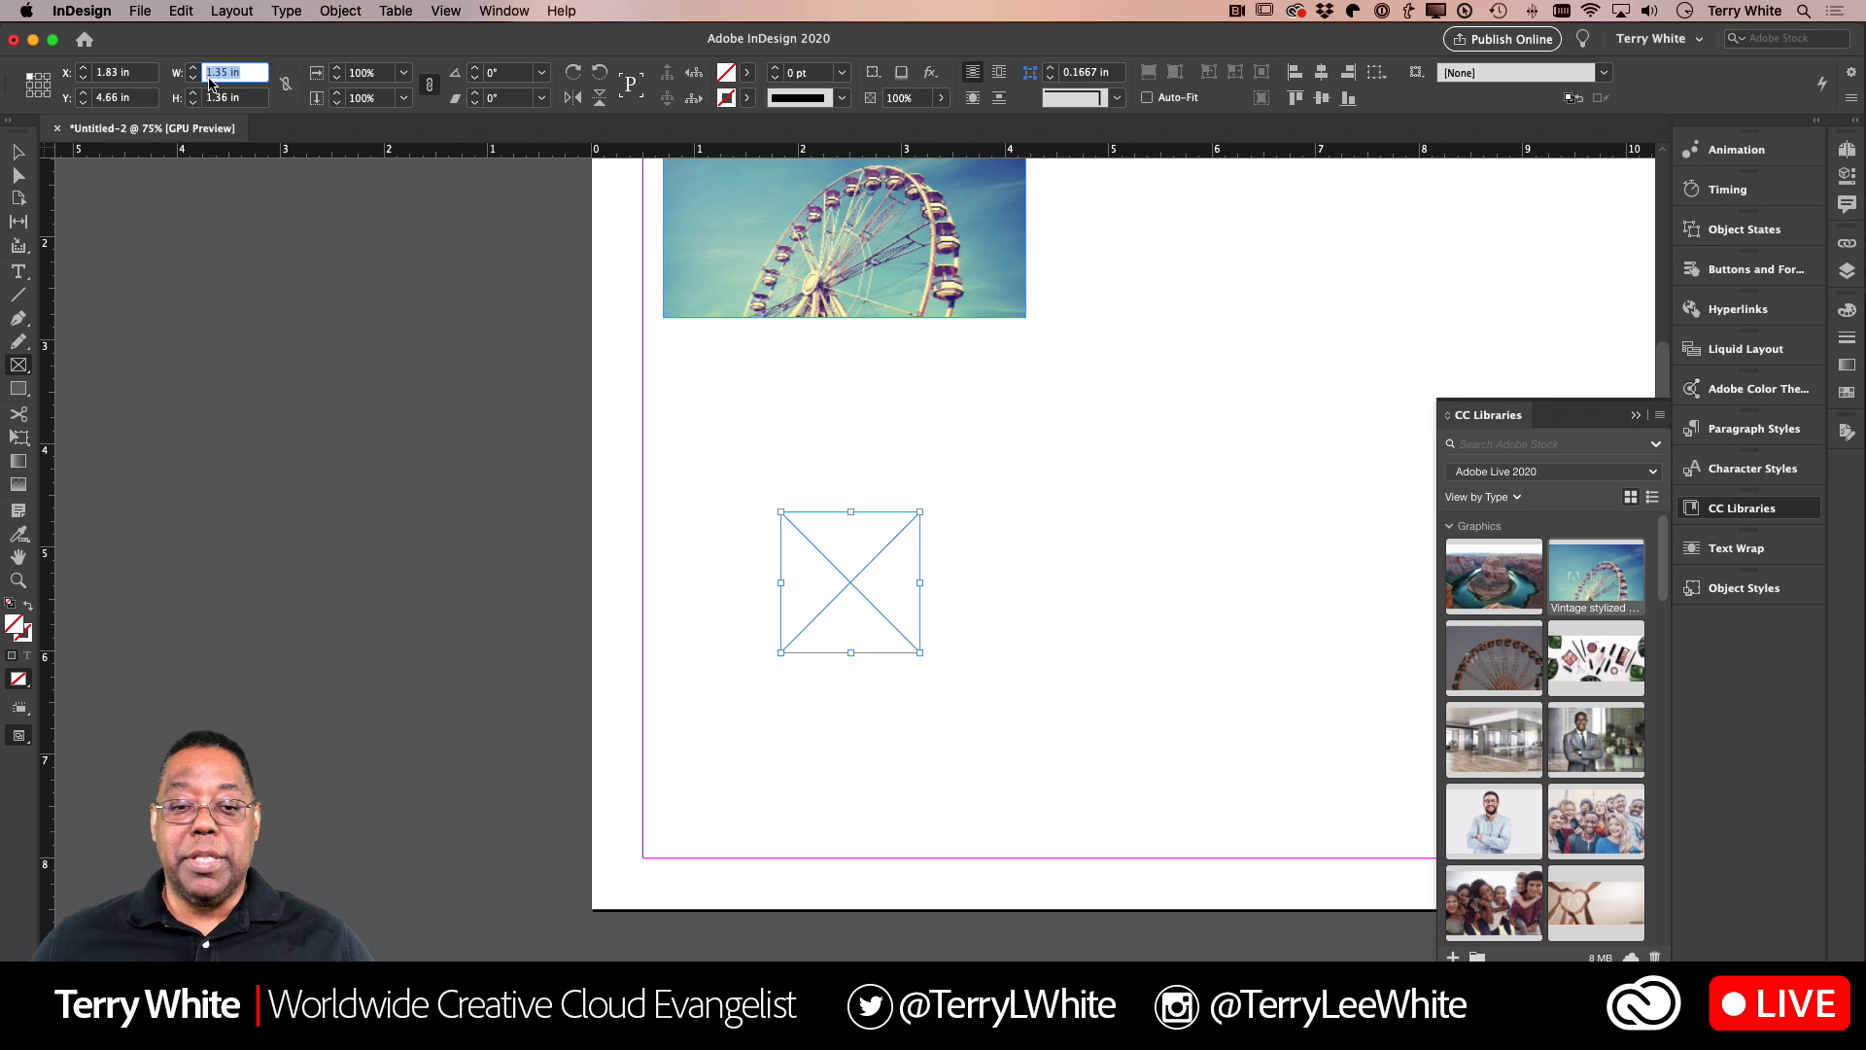
pyautogui.press('Tab')
pyautogui.write('2')
pyautogui.press('Tab')
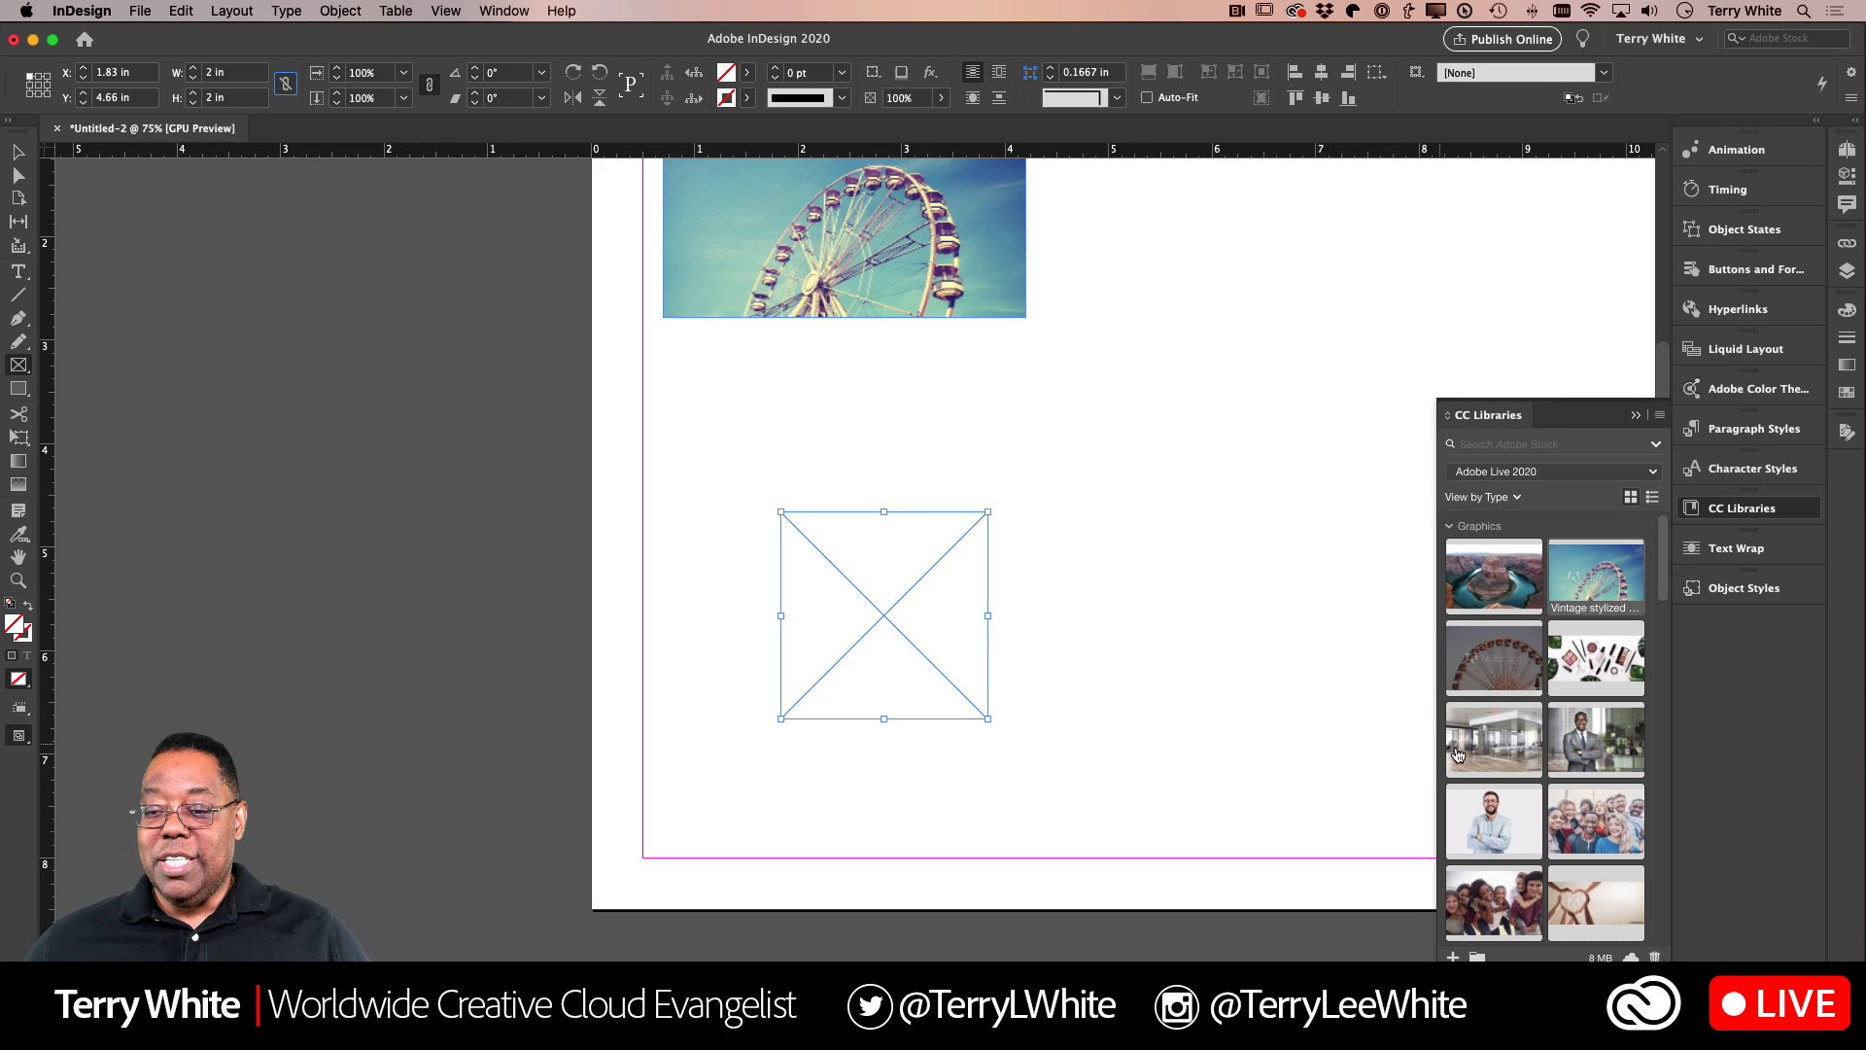
# Step: Place the New office interior image in the 2 in square frame, fill the frame proportionally, and return to the Selection tool
pyautogui.moveTo(1501, 745); pyautogui.dragTo(812, 573)
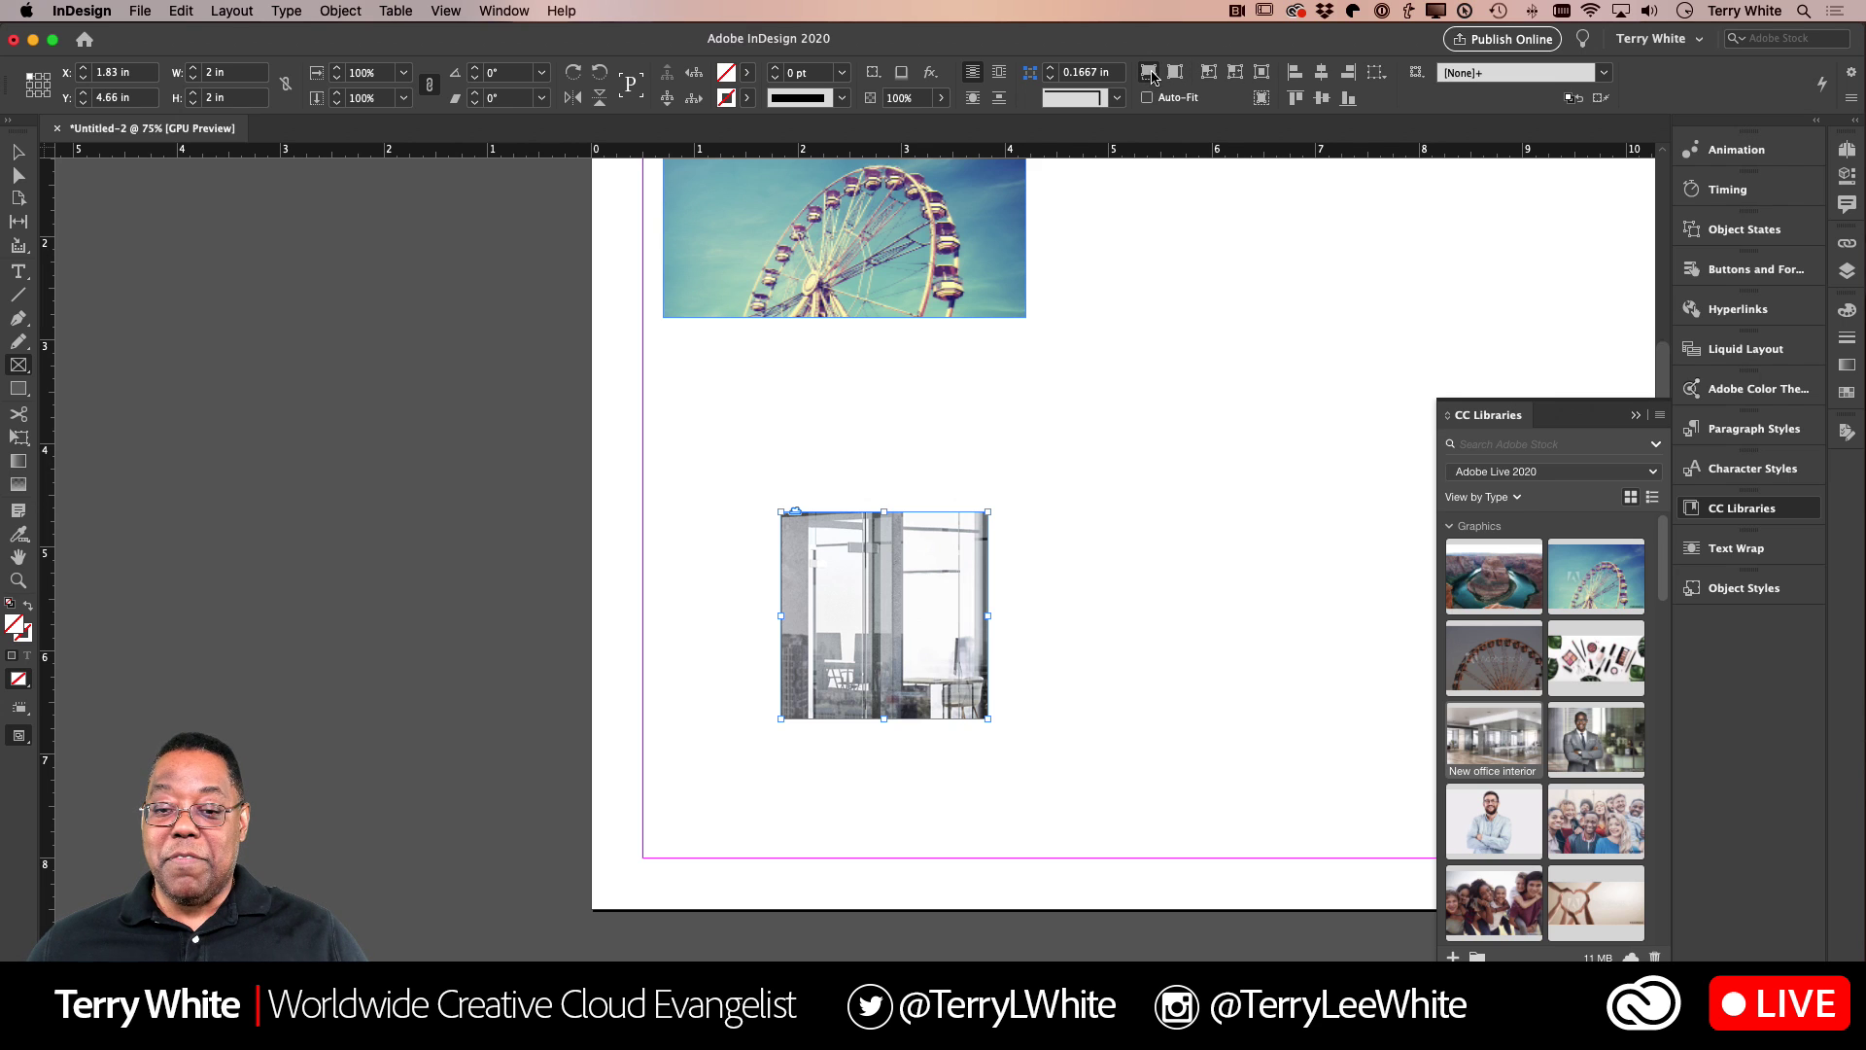
pyautogui.click(1150, 74)
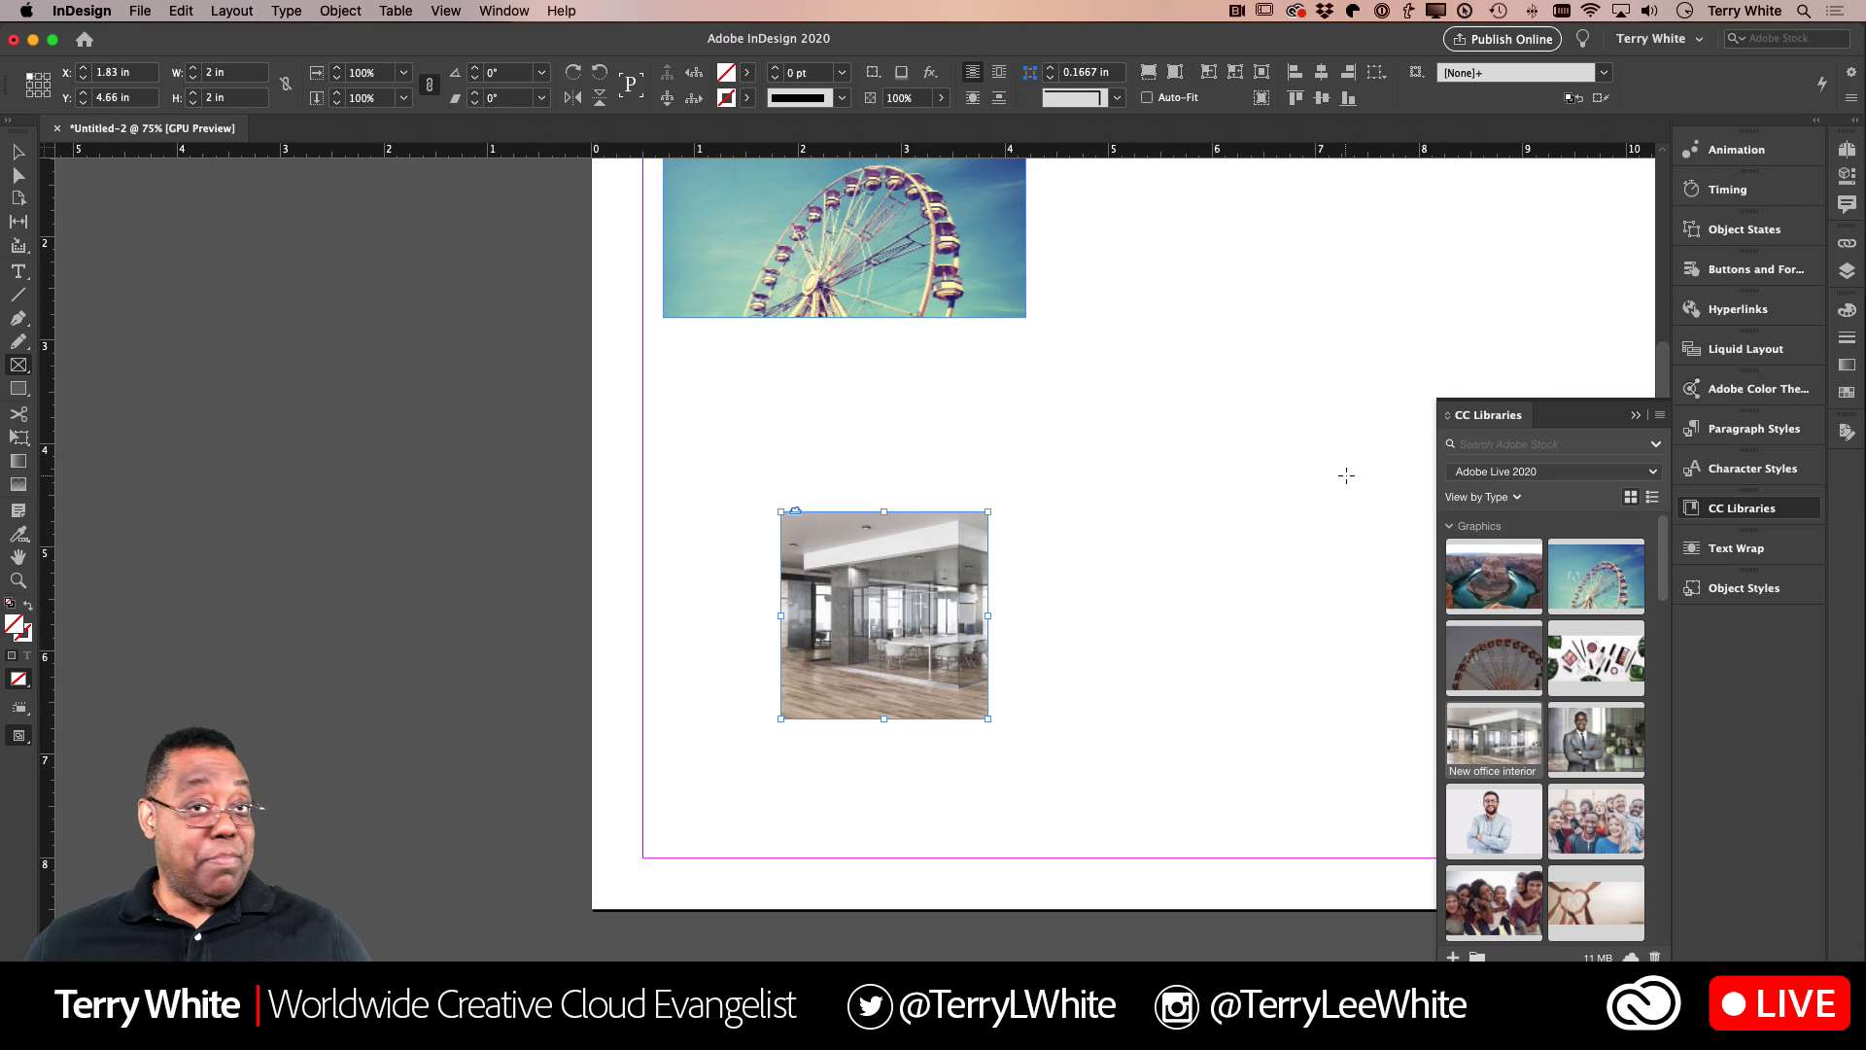
pyautogui.click(17, 153)
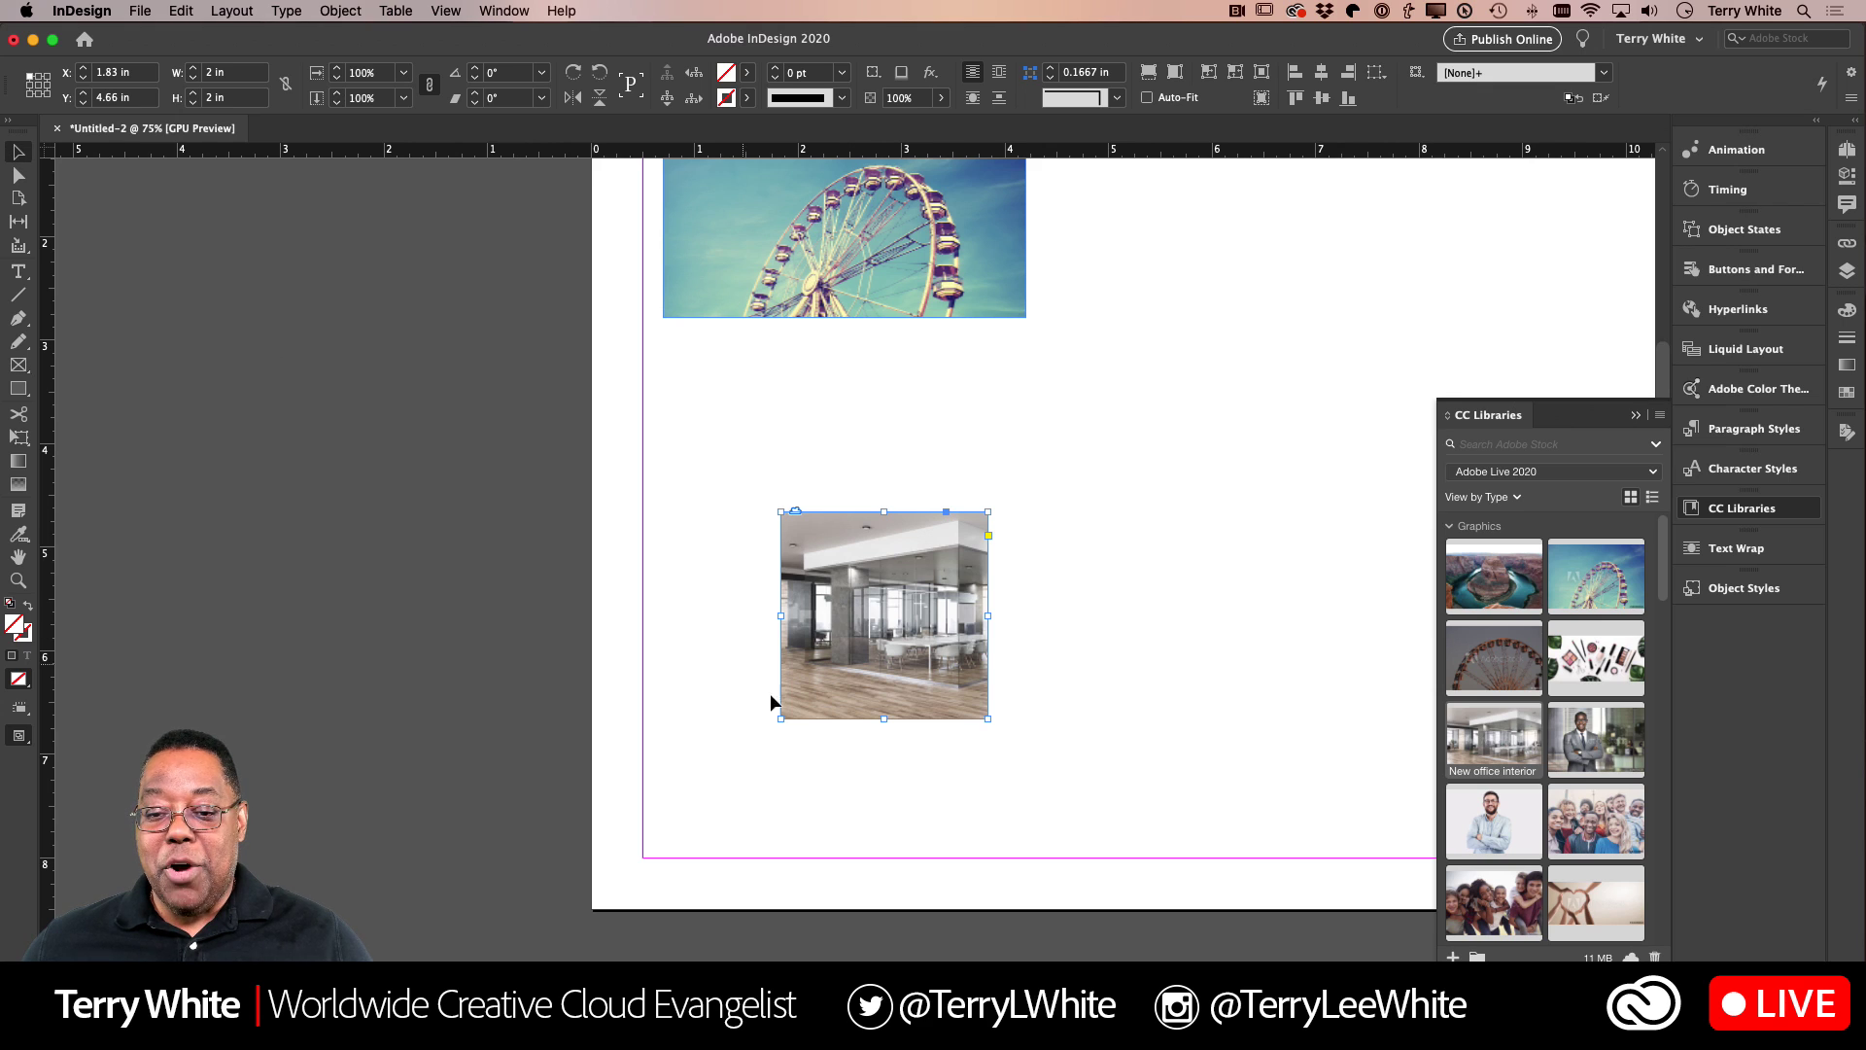
# Step: Preview the cropped-off parts of the office interior image with its content grabber, and deselect the frame
pyautogui.click(886, 616)
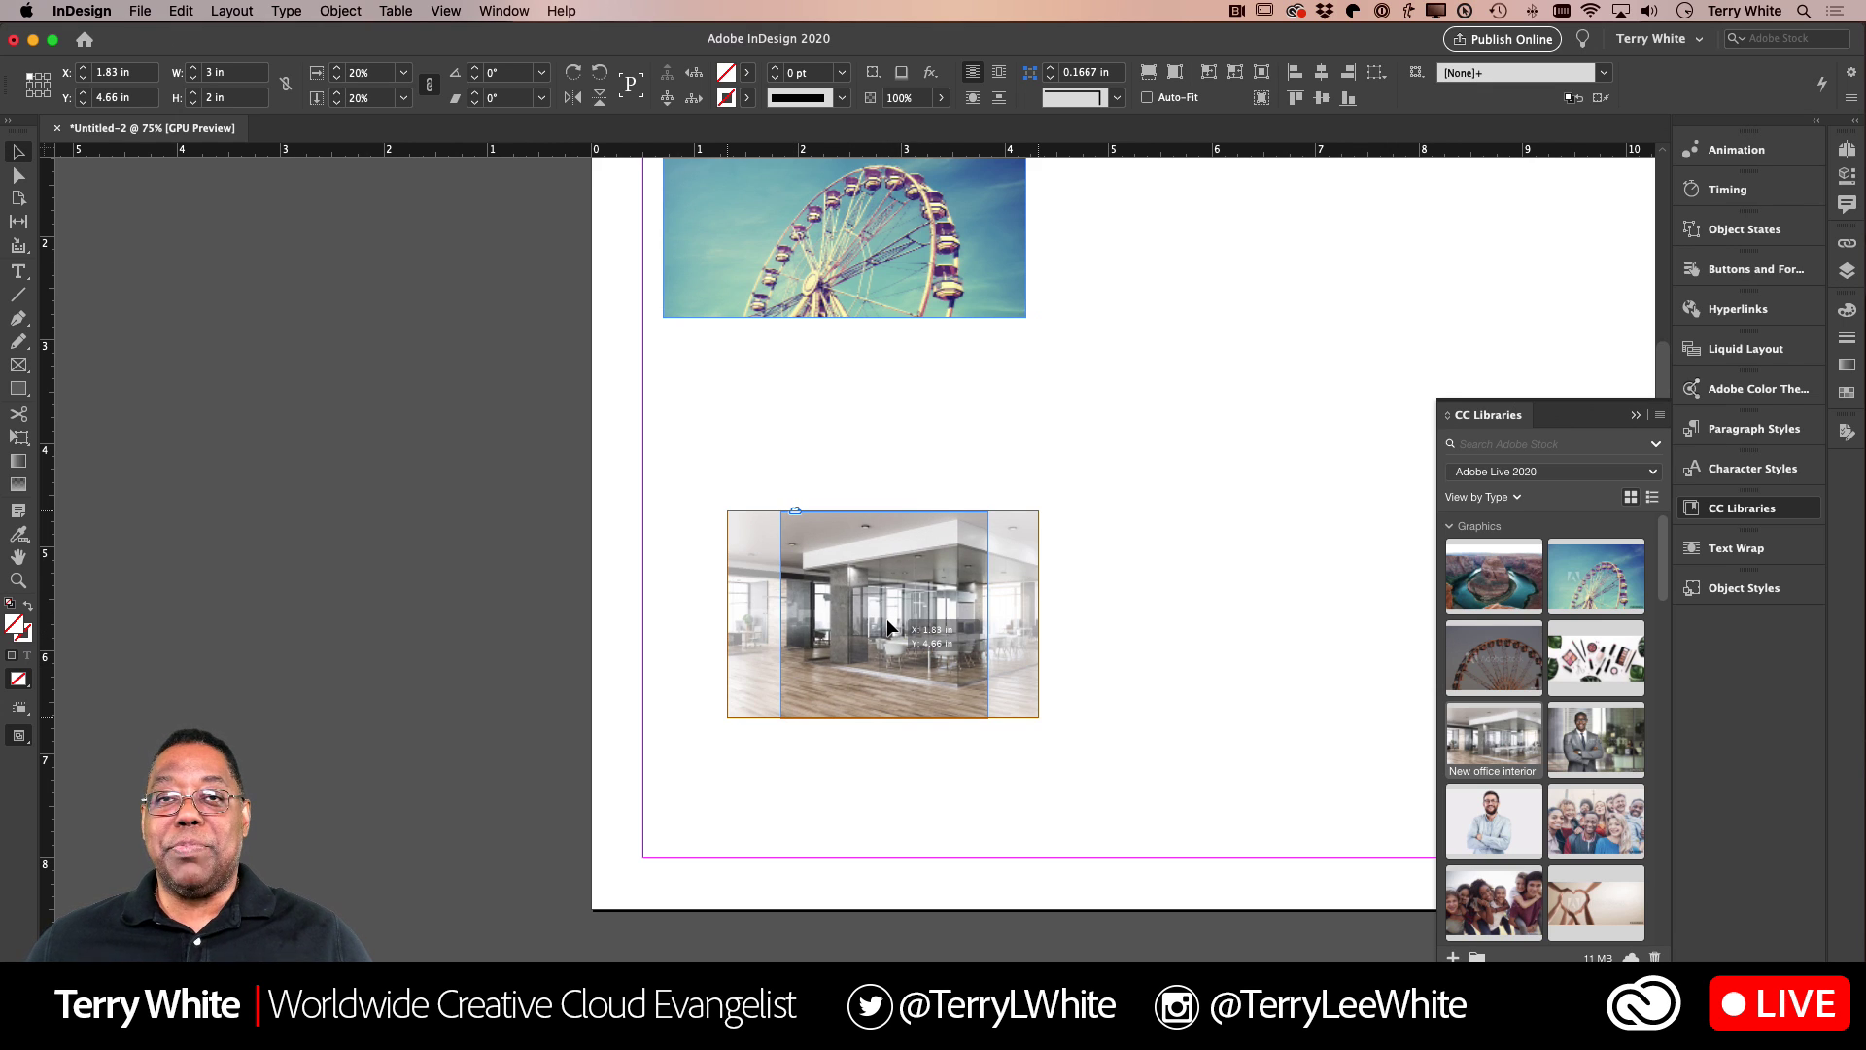
pyautogui.moveTo(886, 620)
pyautogui.mouseDown()
pyautogui.moveTo(942, 627)
pyautogui.moveTo(841, 627)
pyautogui.moveTo(888, 625)
pyautogui.mouseUp()
pyautogui.click(1132, 624)
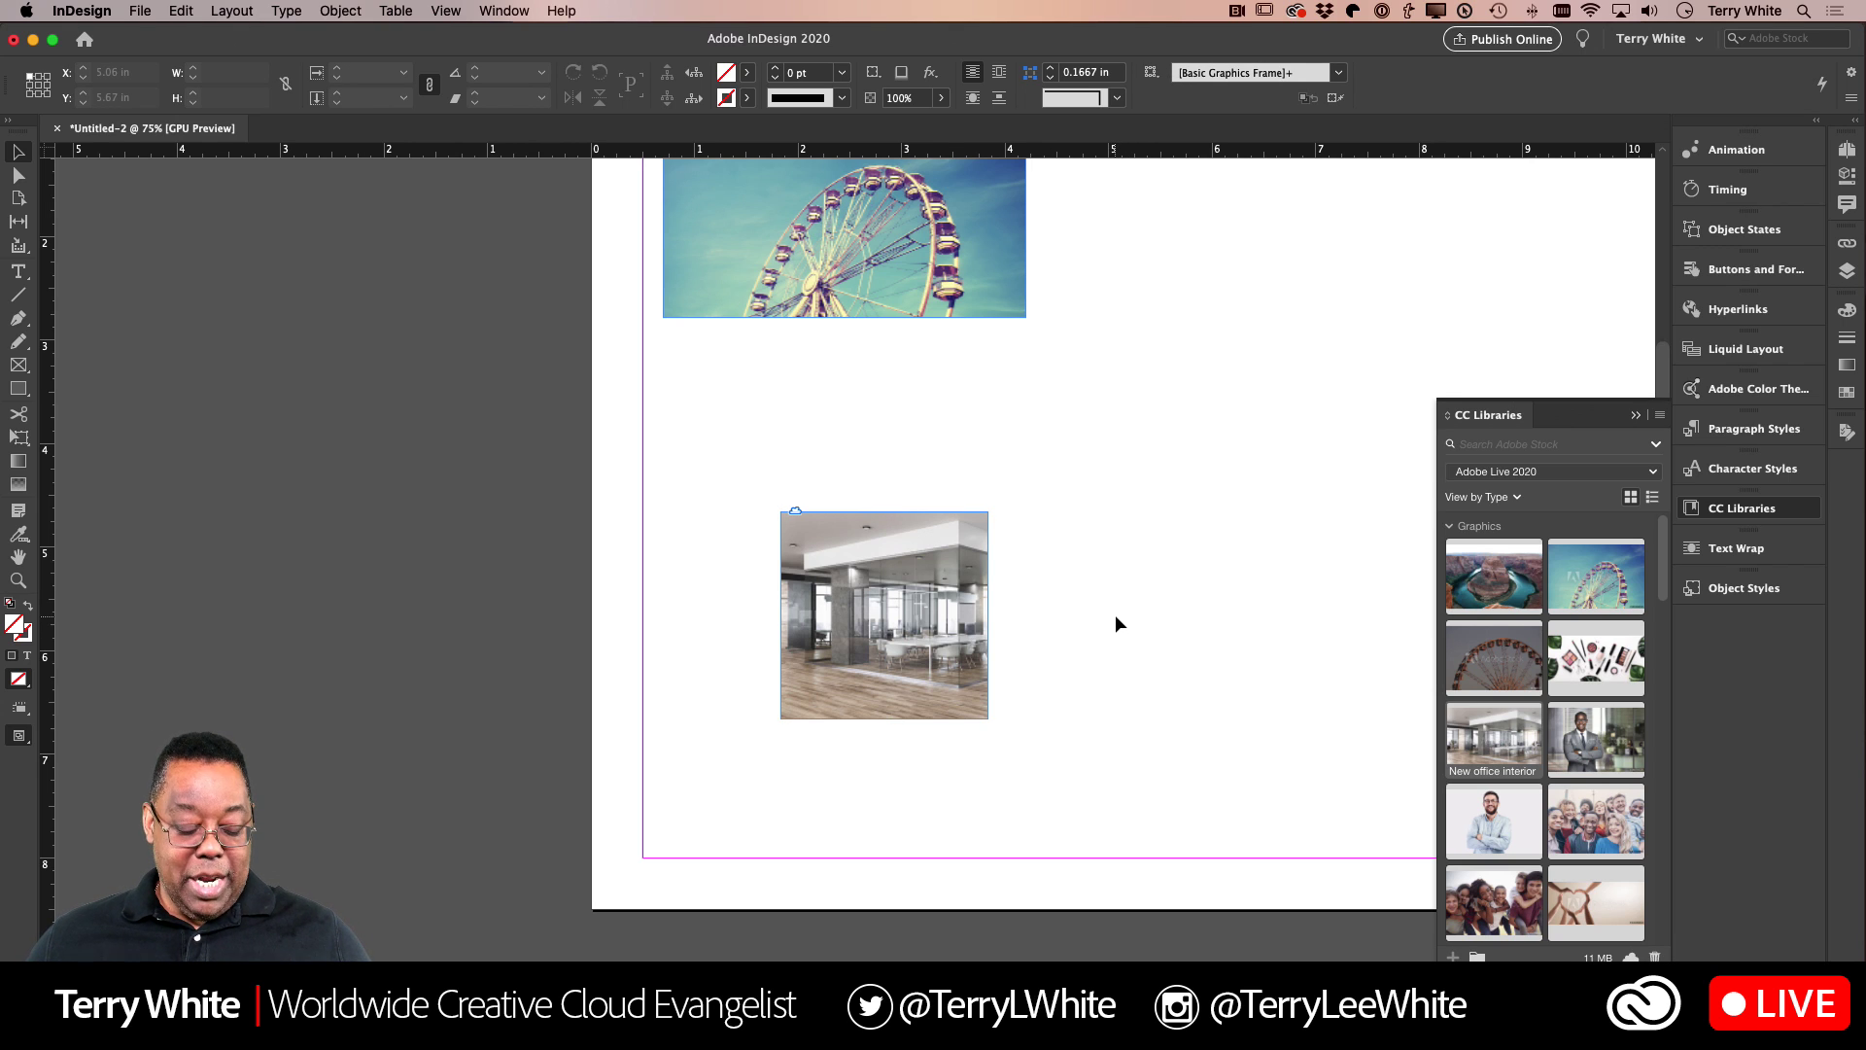
# Step: Undo the proportional fill of the office image and pan the full-size image inside its 2 in frame to show the white chair
pyautogui.press('super+z')
pyautogui.press('super+z')
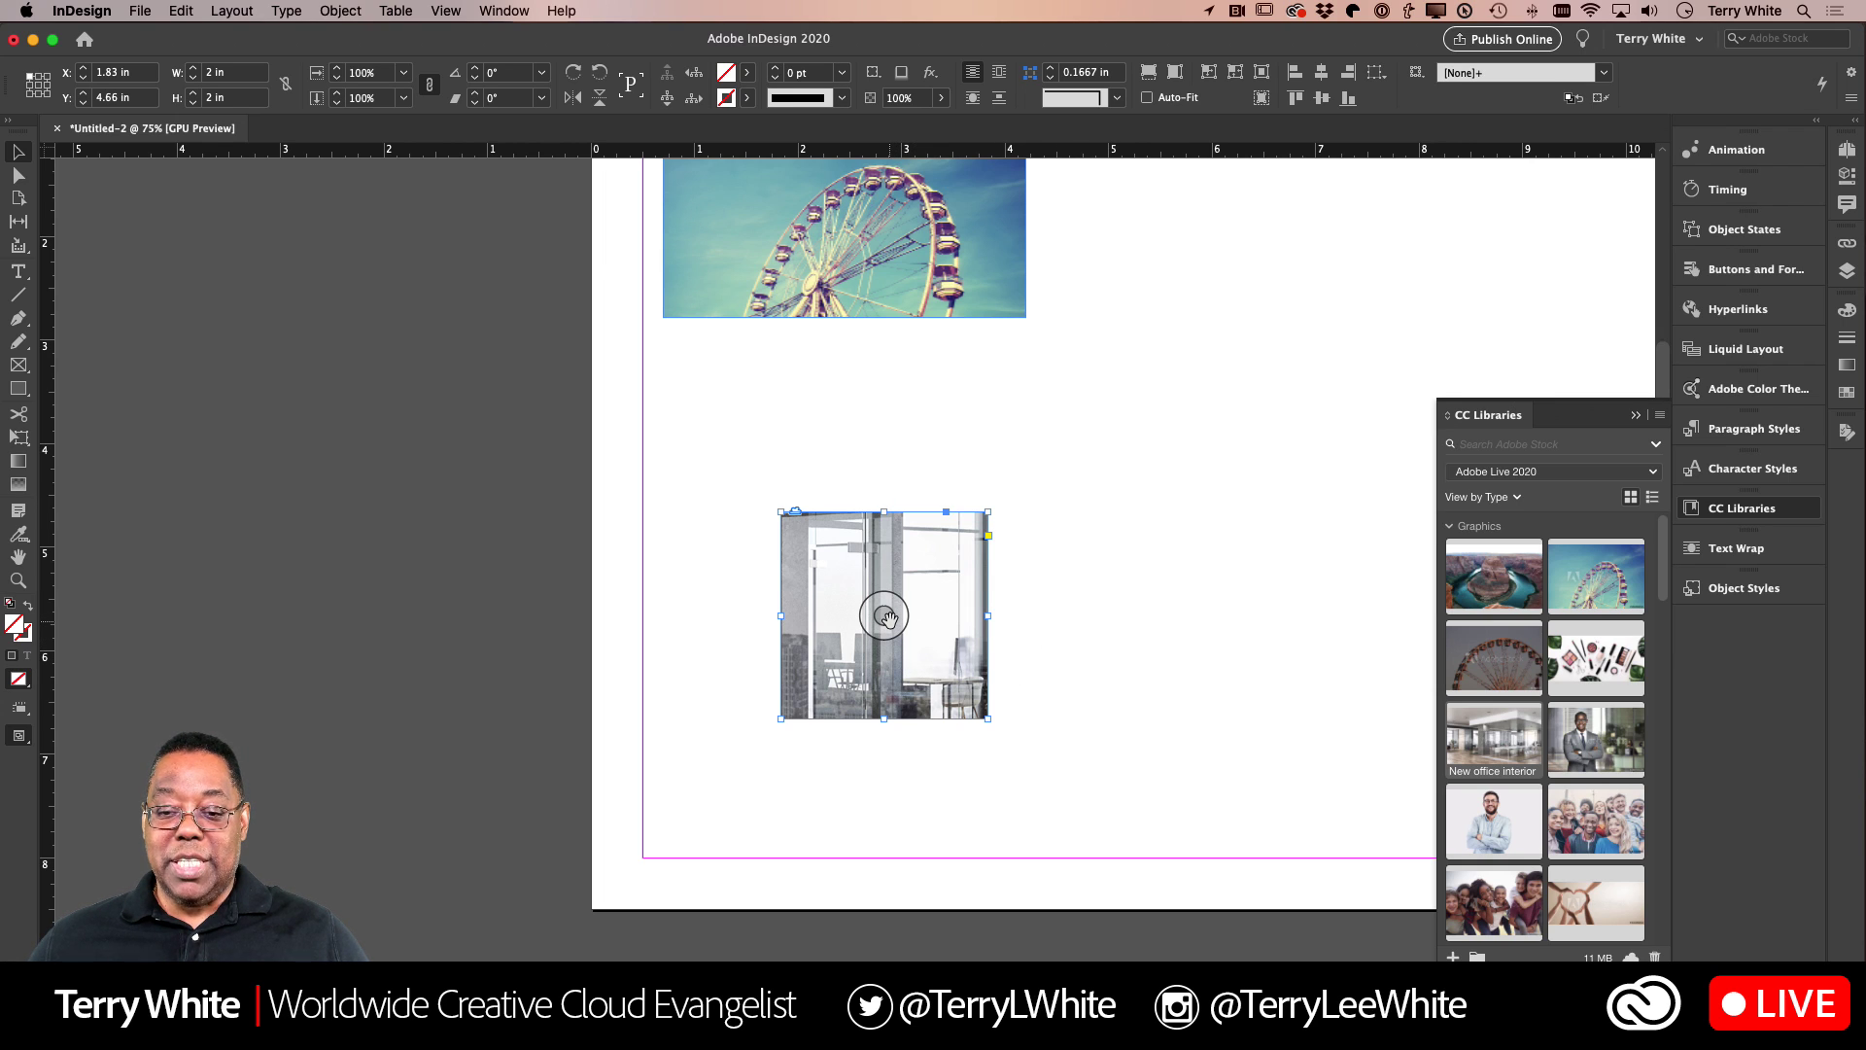
pyautogui.moveTo(887, 615); pyautogui.dragTo(826, 424)
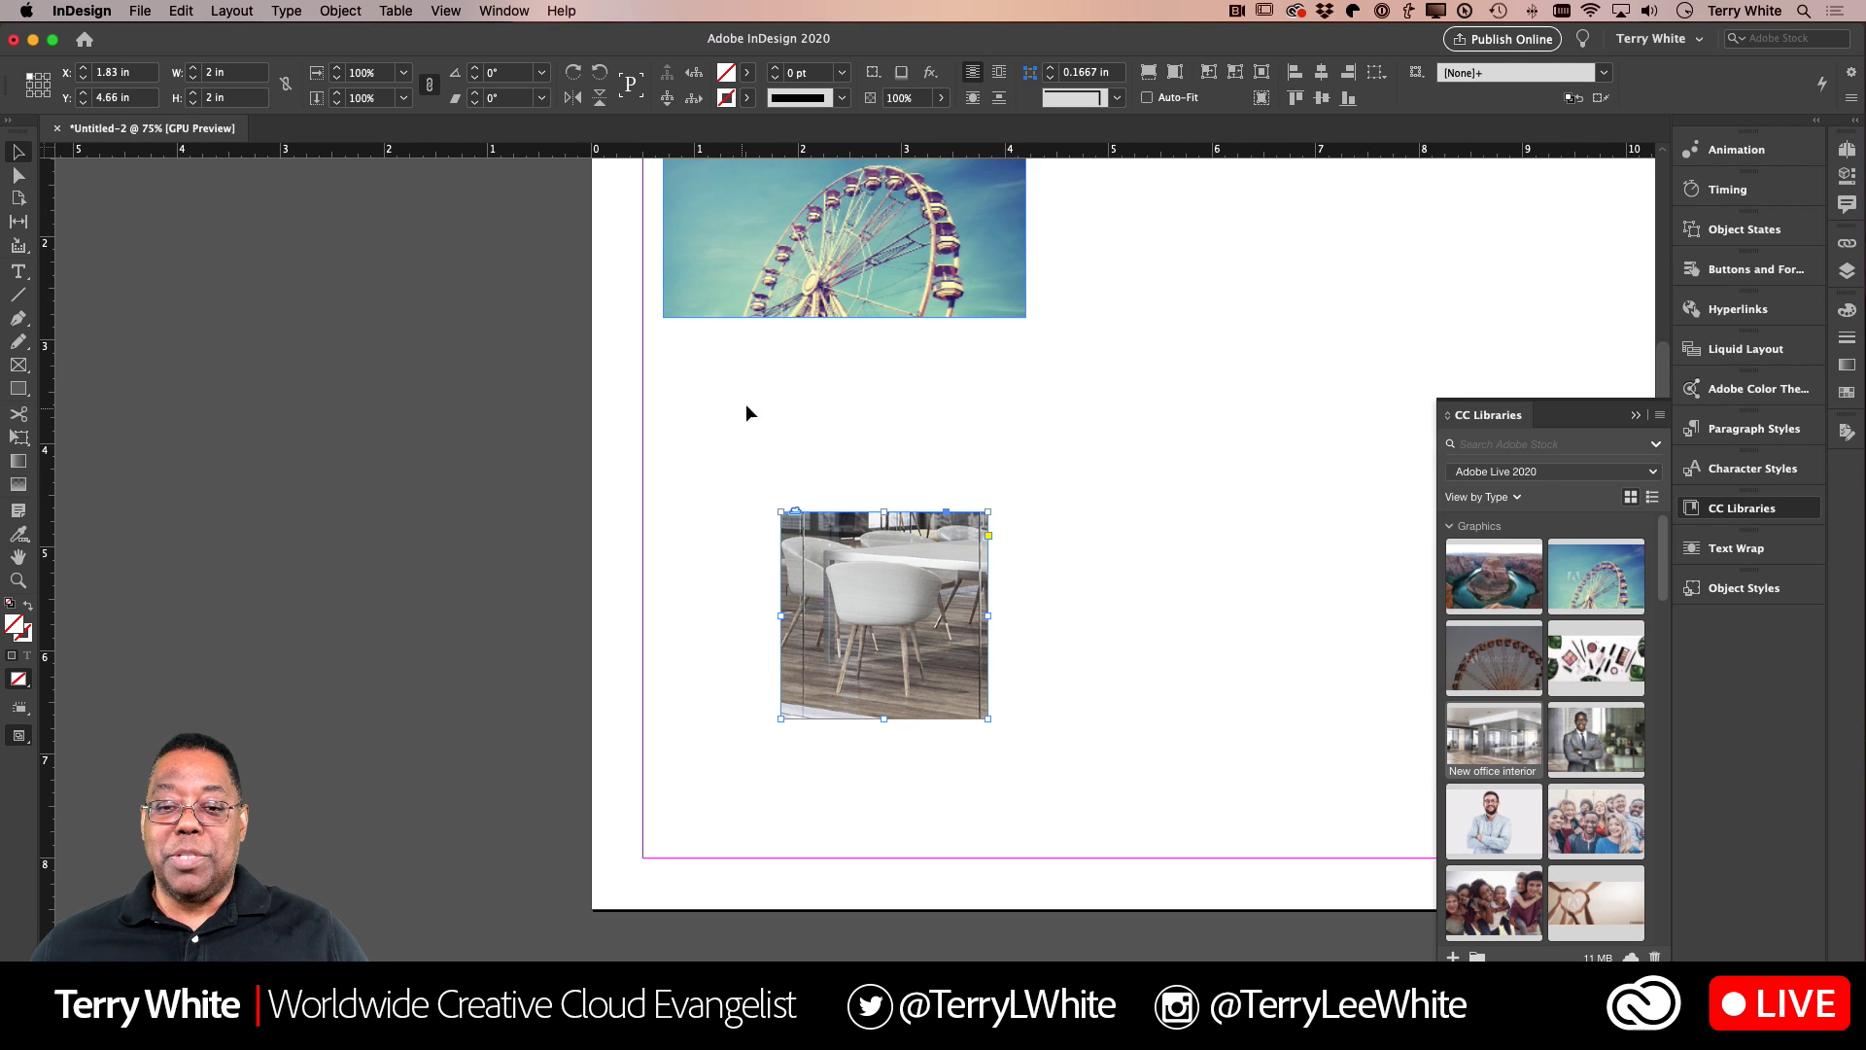
# Step: Move the office frame below the Ferris wheel, left edges aligned, at about X 0.7 in, Y 3.44 in, and pan its image slightly down and right
pyautogui.moveTo(865, 532); pyautogui.dragTo(763, 418)
pyautogui.click(1060, 645)
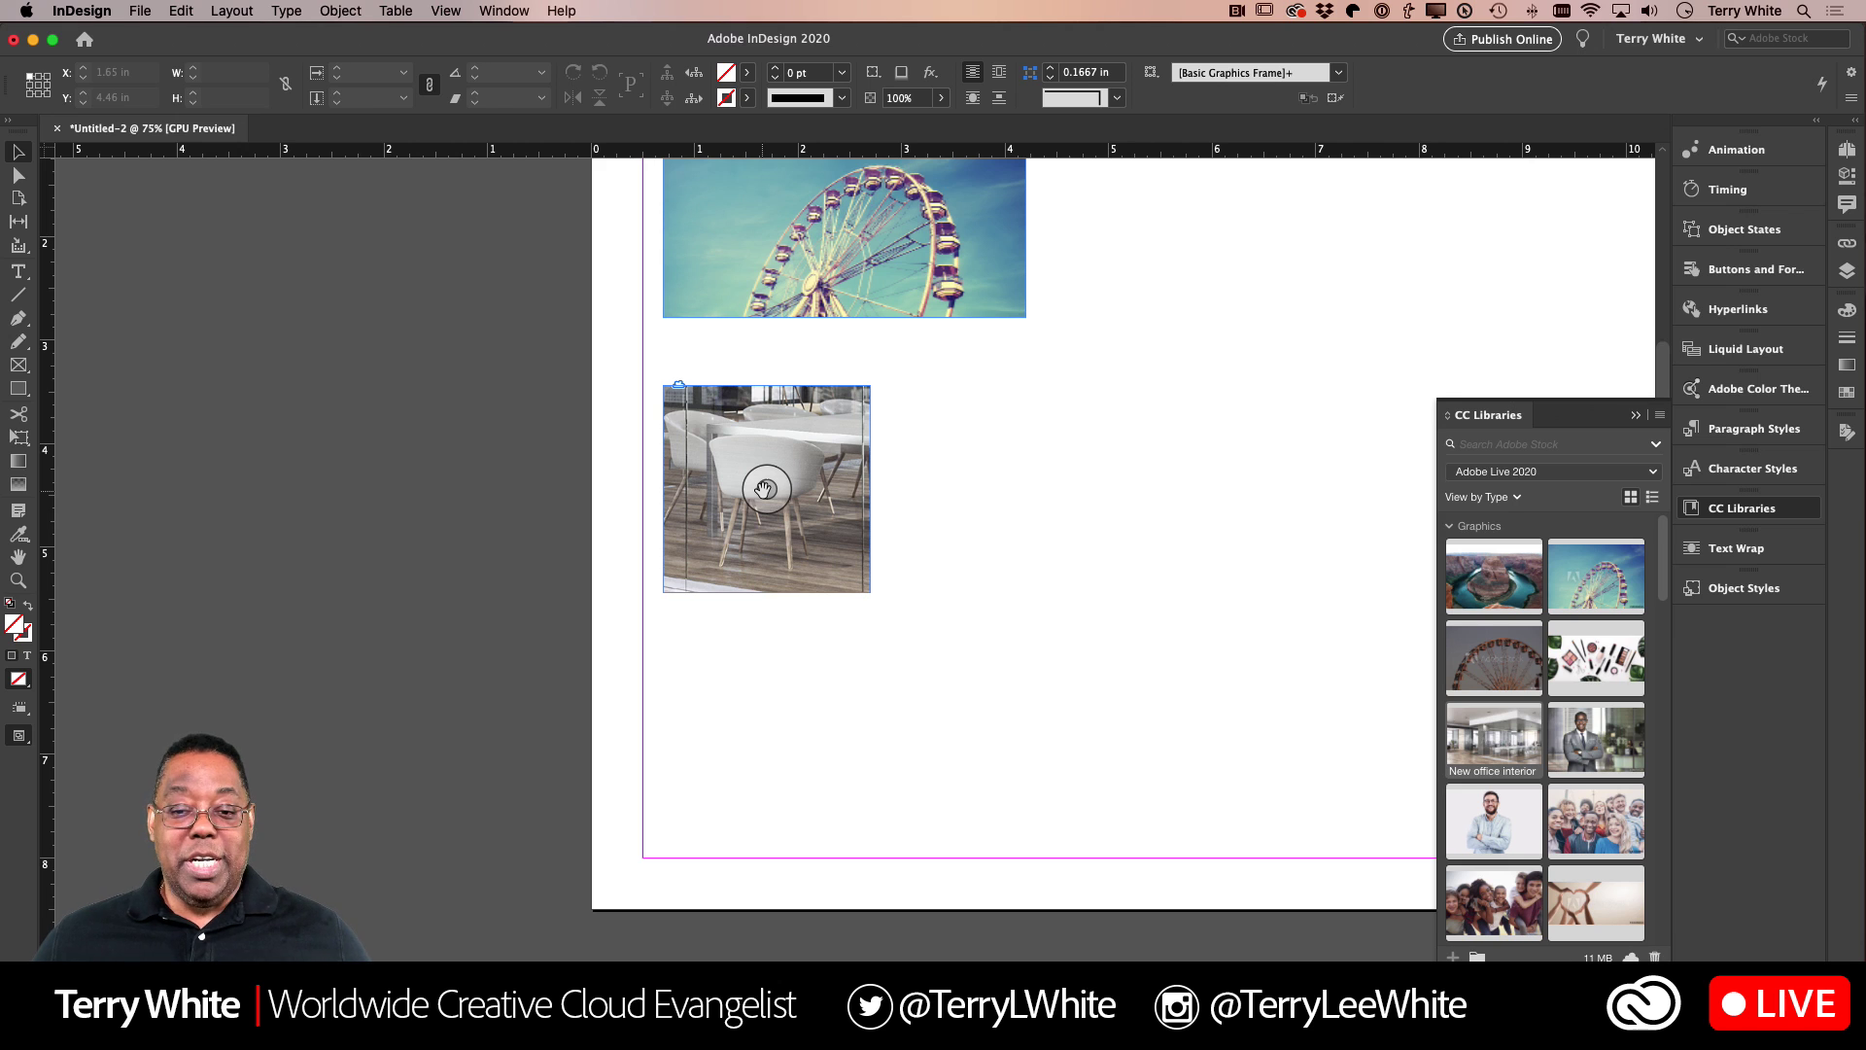
pyautogui.moveTo(765, 489); pyautogui.dragTo(792, 517)
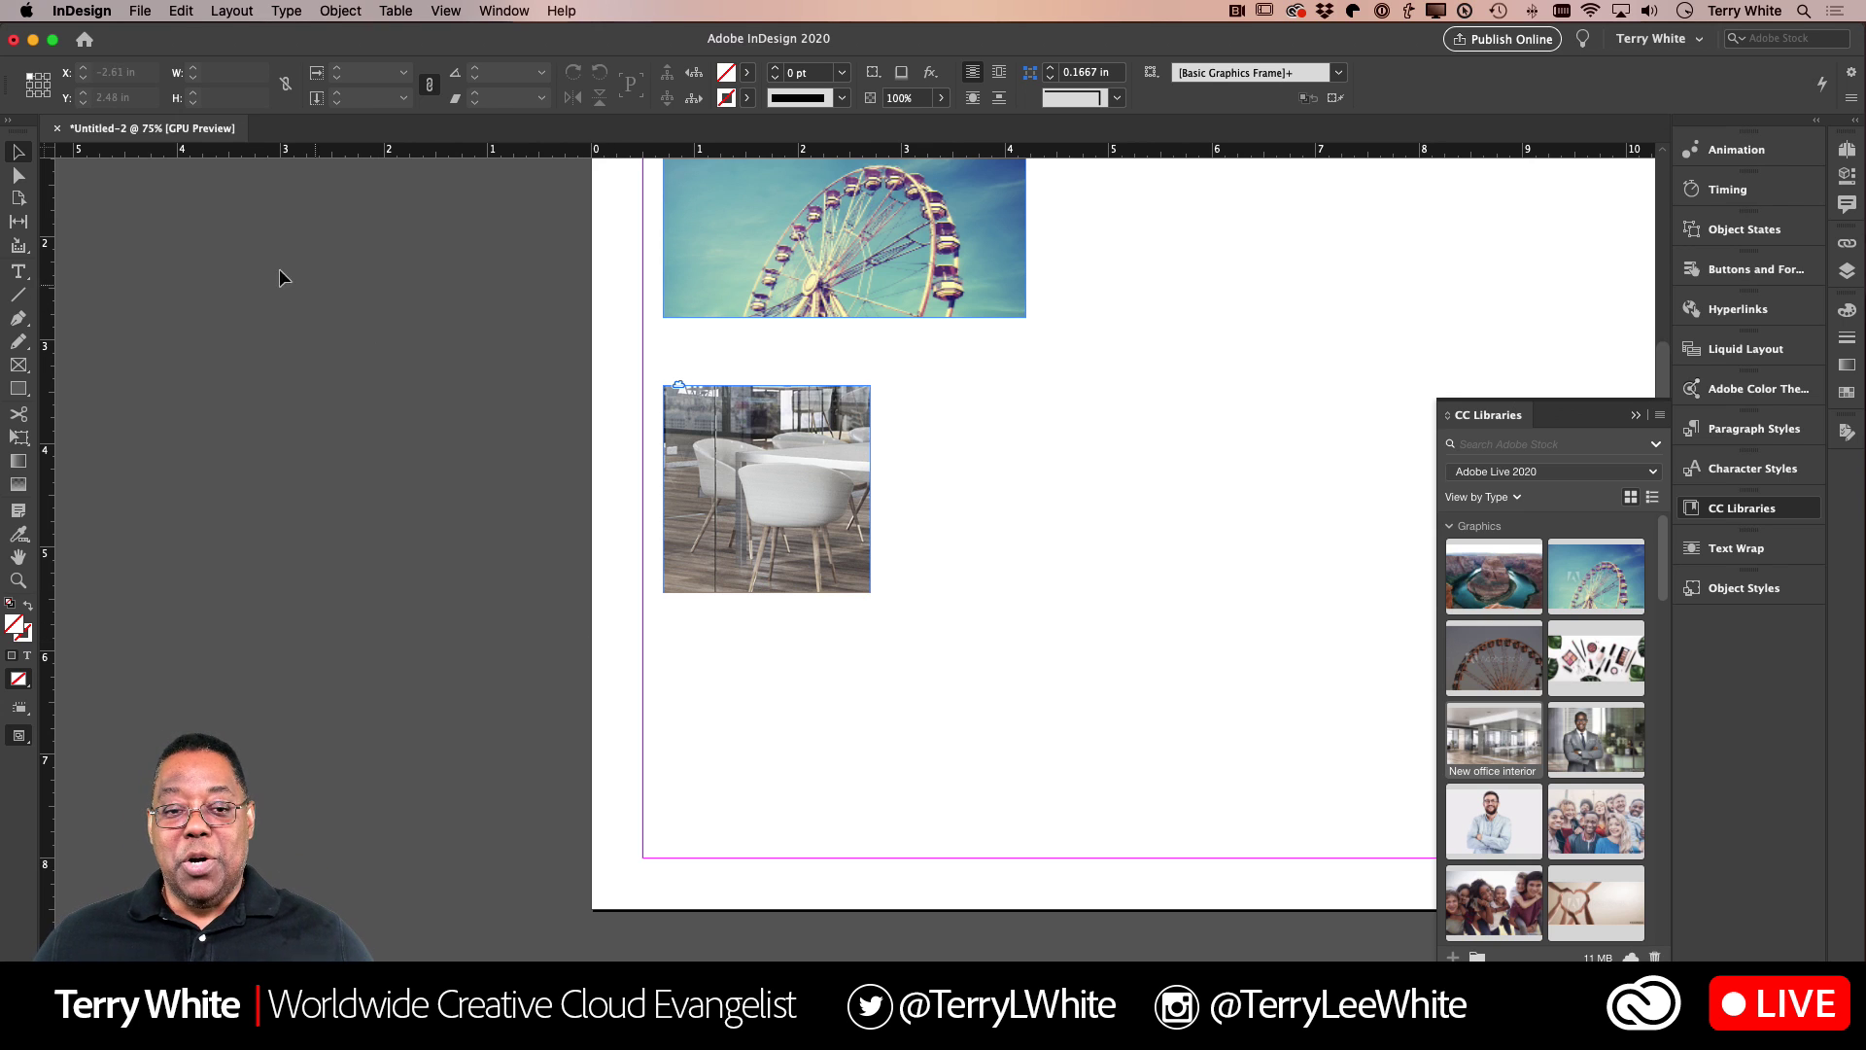
# Step: Select the office image itself inside its frame with the Direct Selection tool and bring its full bounds into view
pyautogui.click(17, 175)
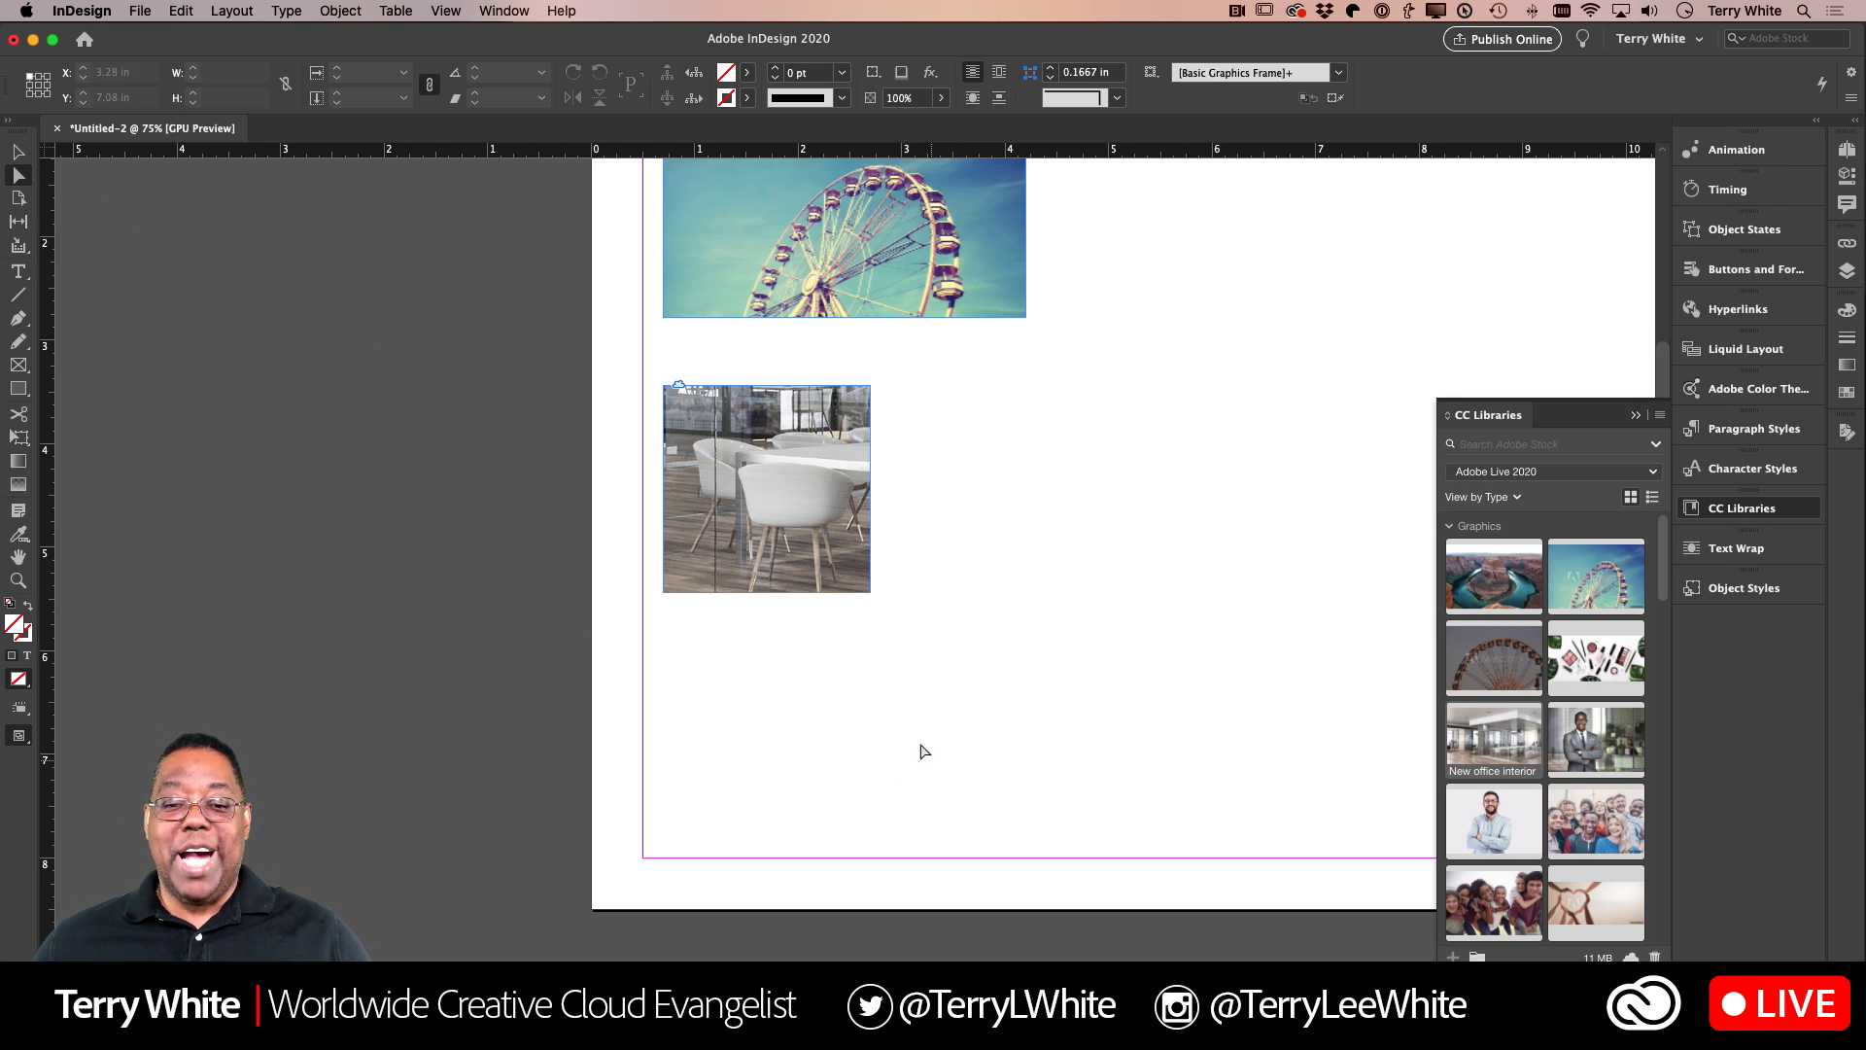
pyautogui.click(814, 581)
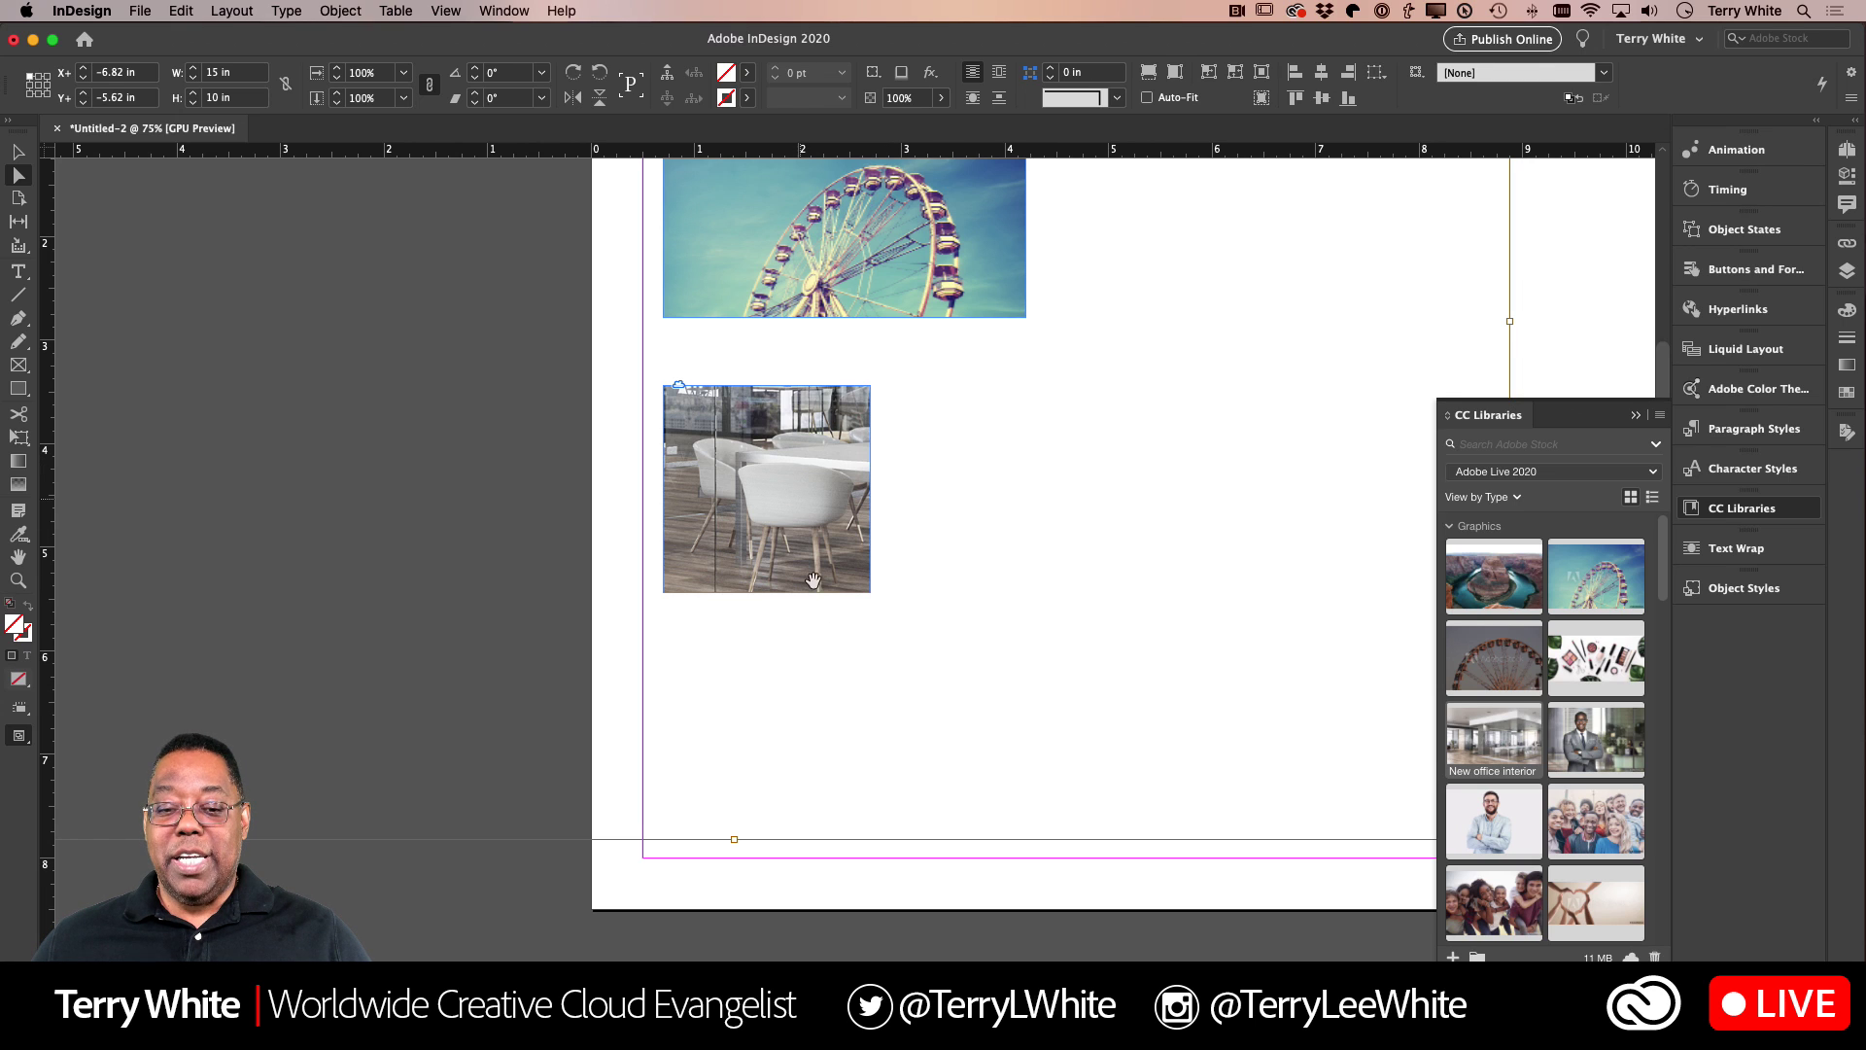
pyautogui.click(795, 899)
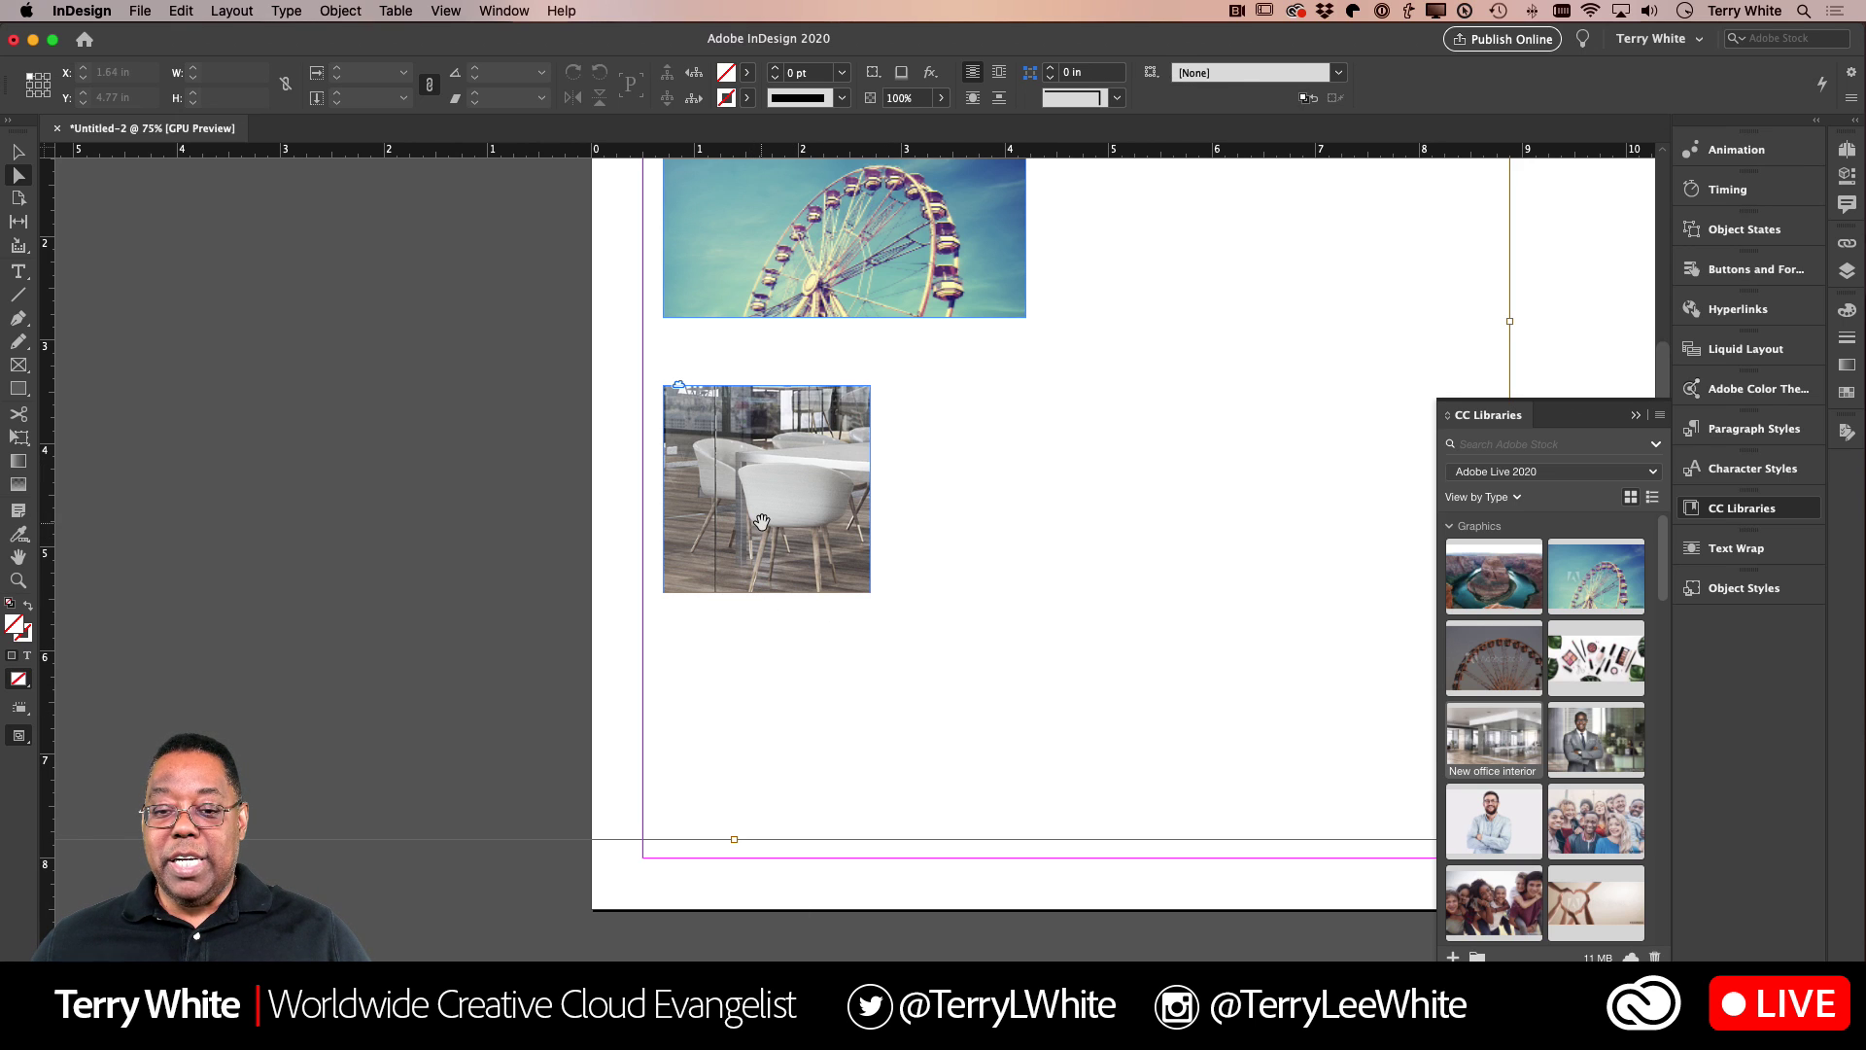
pyautogui.click(761, 522)
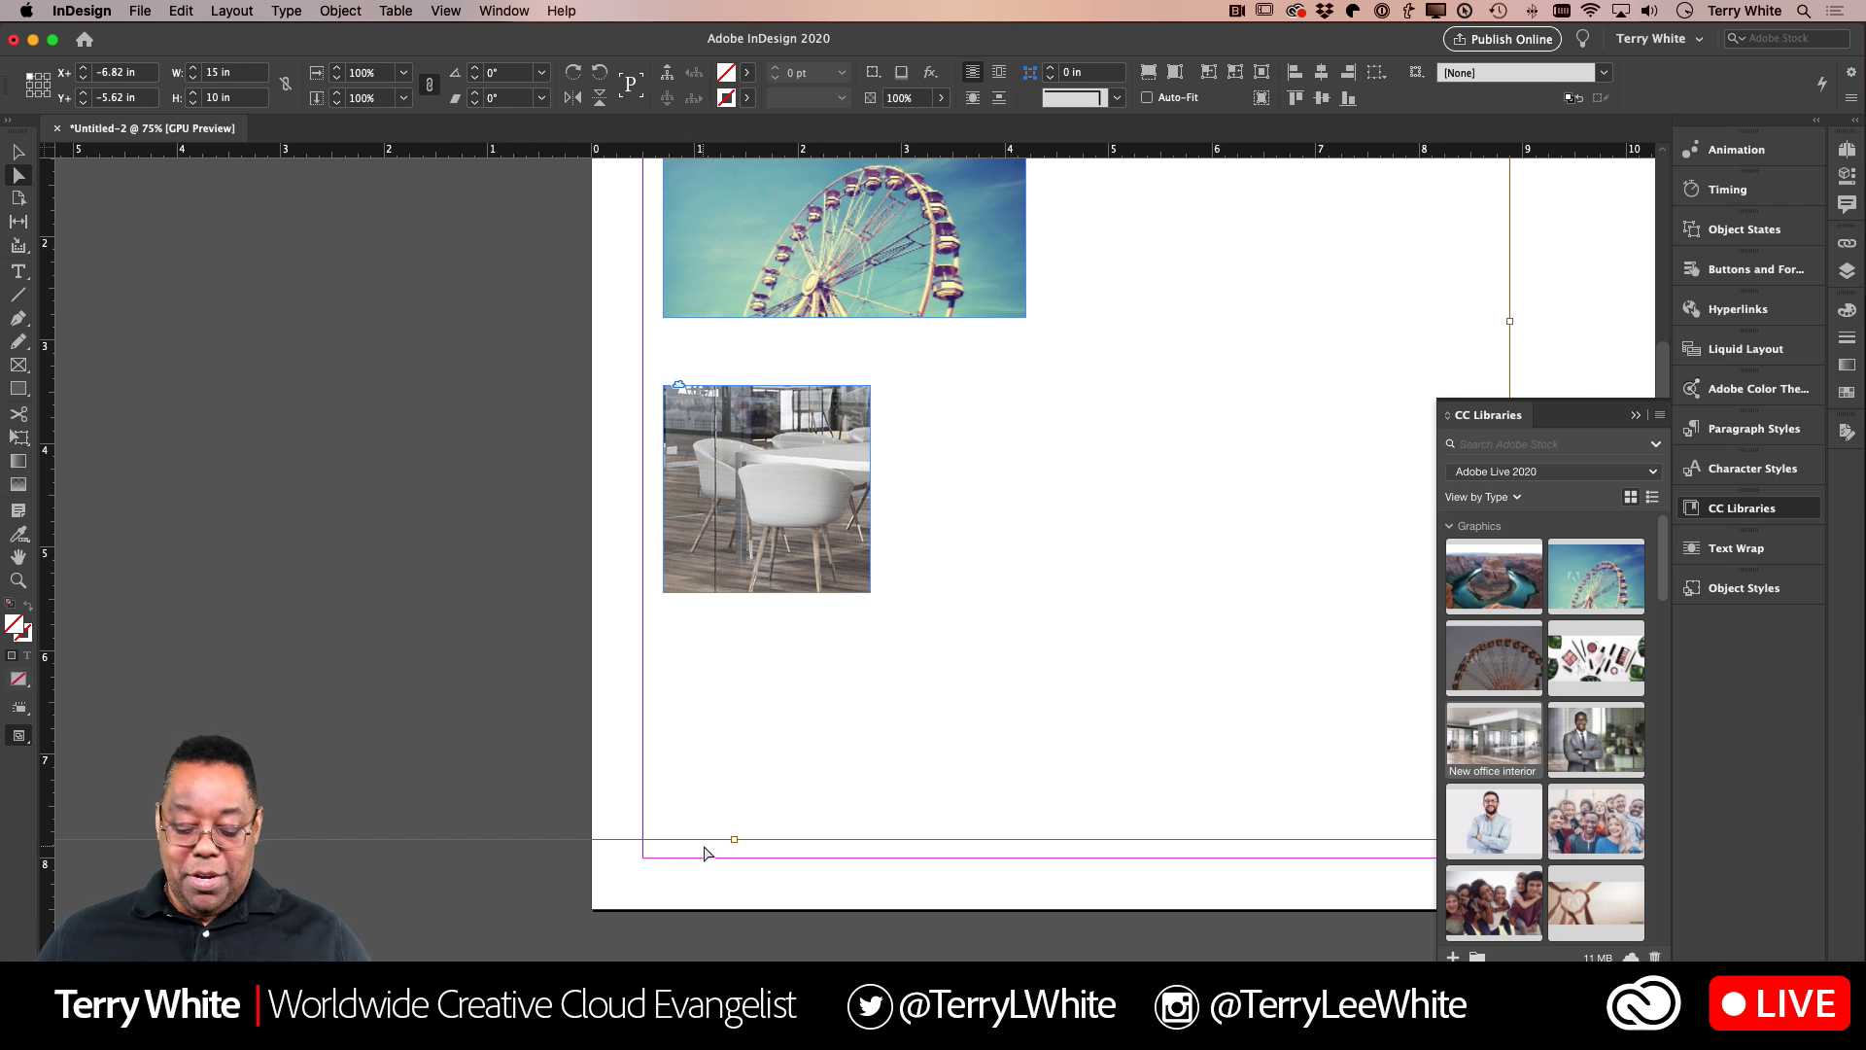
pyautogui.press('super+minus')
pyautogui.press('super+minus')
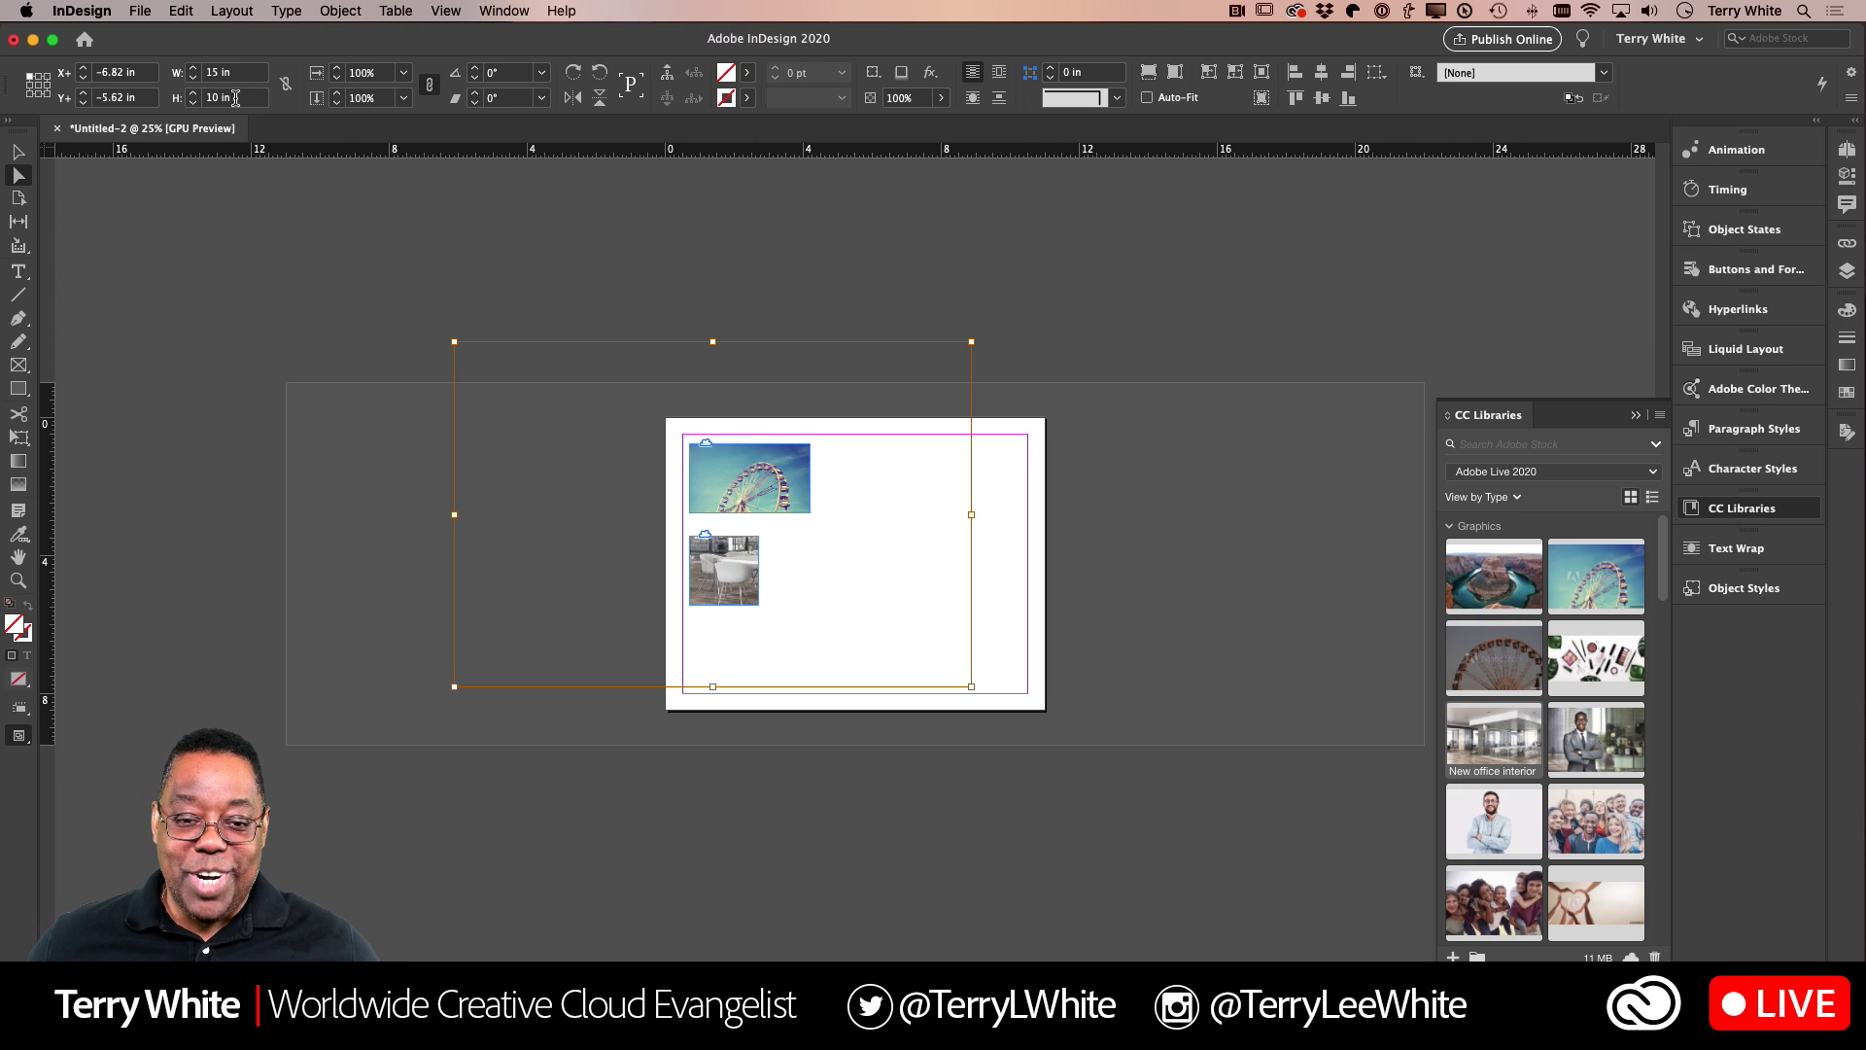
# Step: Try to set only the office image's width to 7 in and shift the image right, back into its frame
pyautogui.moveTo(250, 72); pyautogui.dragTo(163, 78)
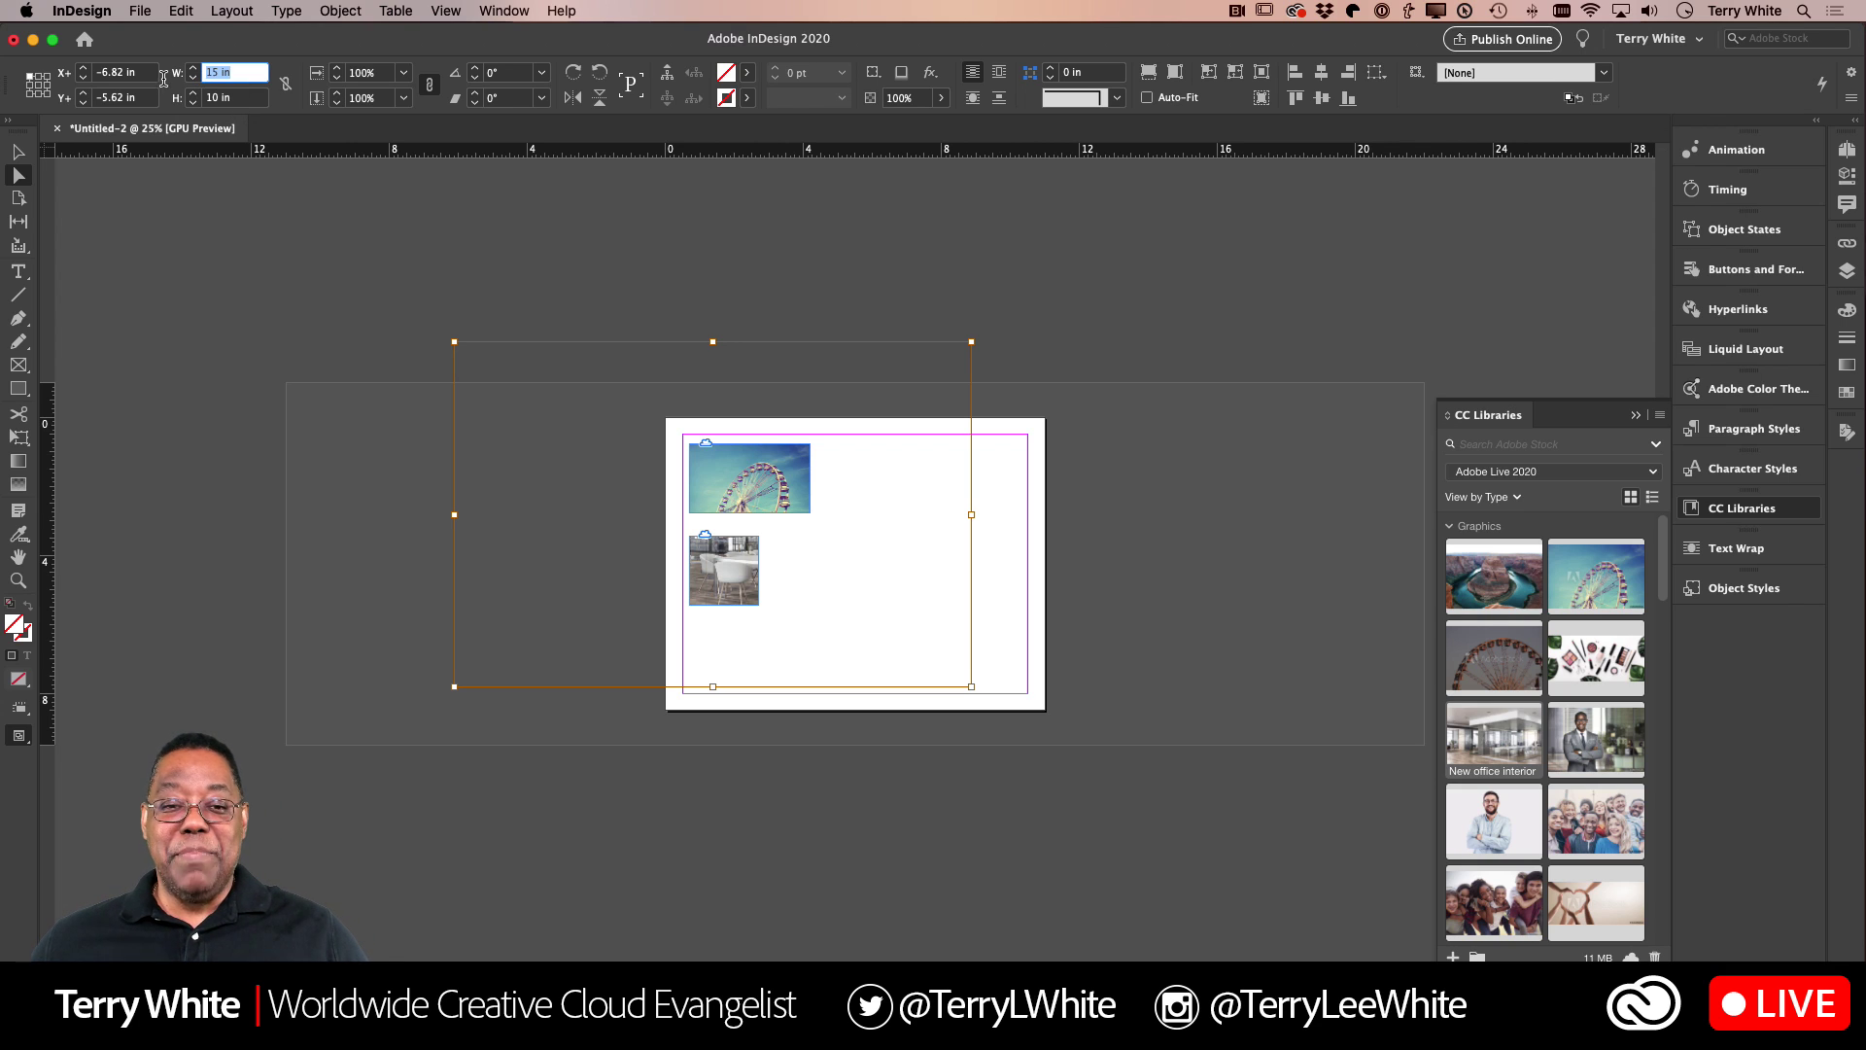
pyautogui.write('7')
pyautogui.press('Tab')
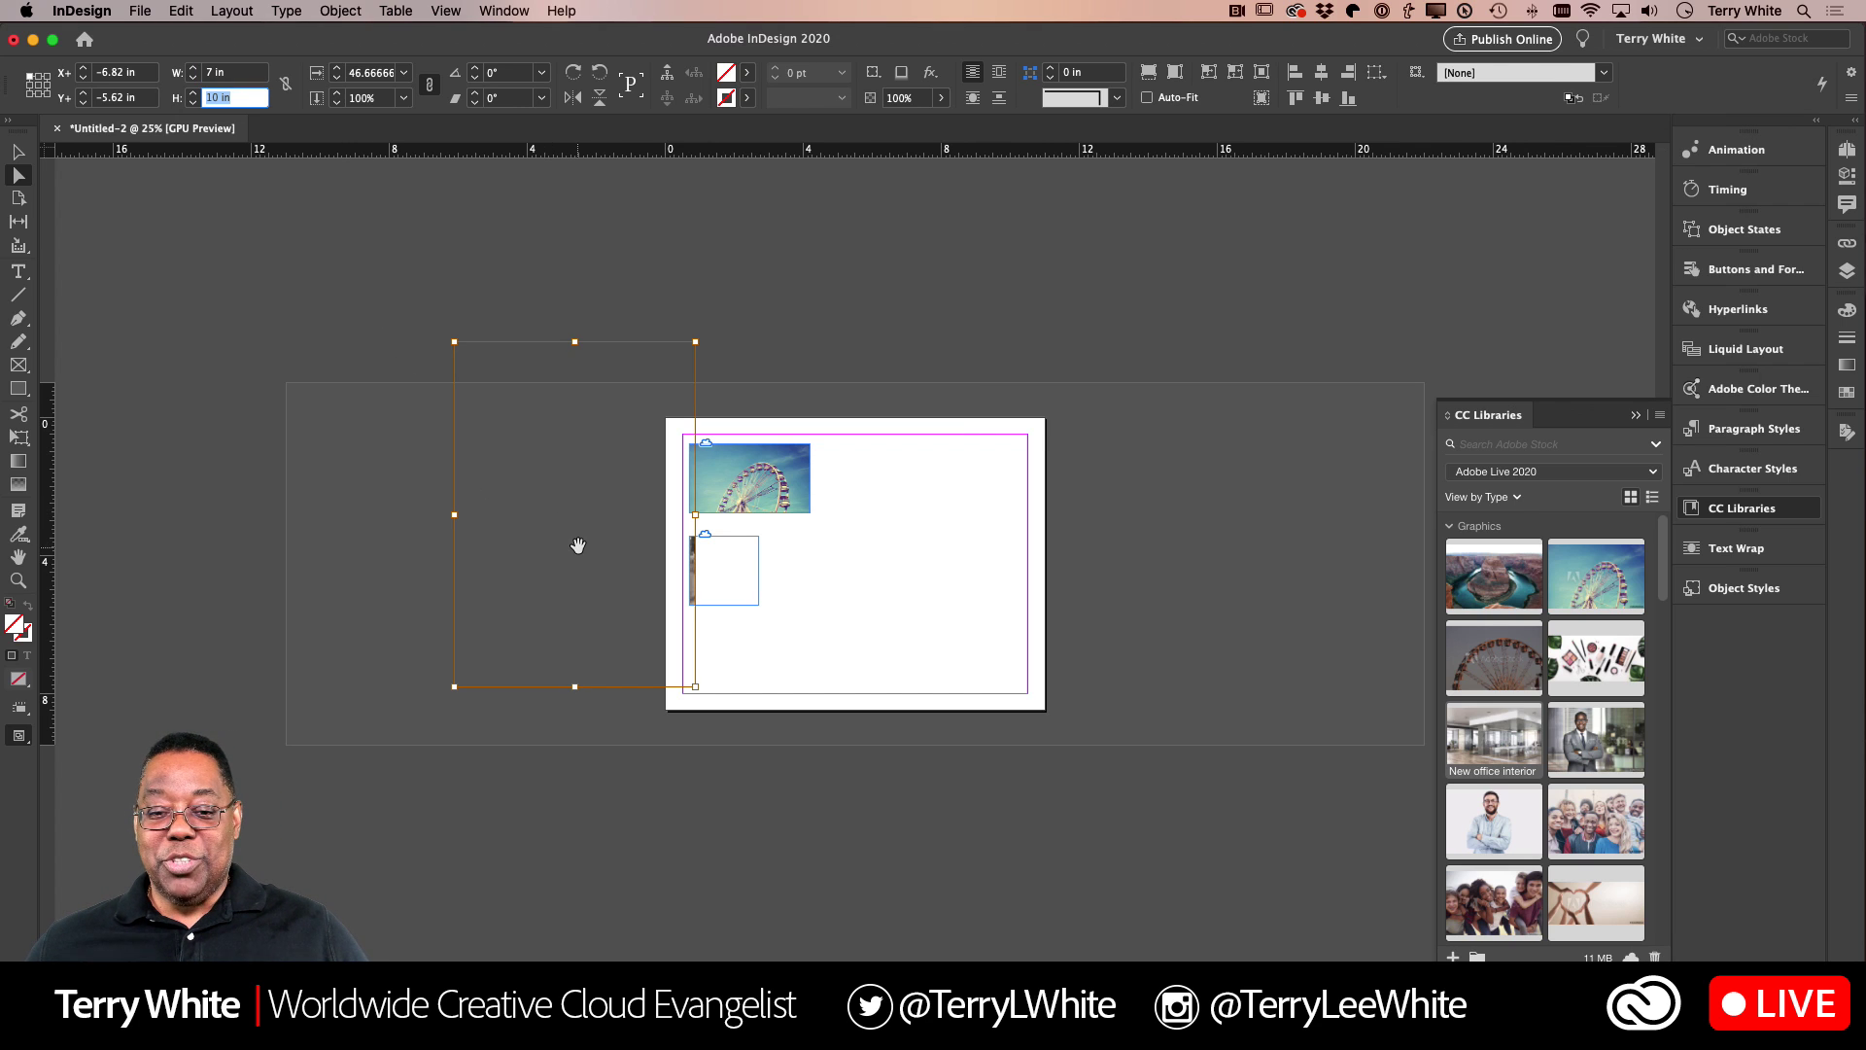
pyautogui.moveTo(577, 540); pyautogui.dragTo(673, 539)
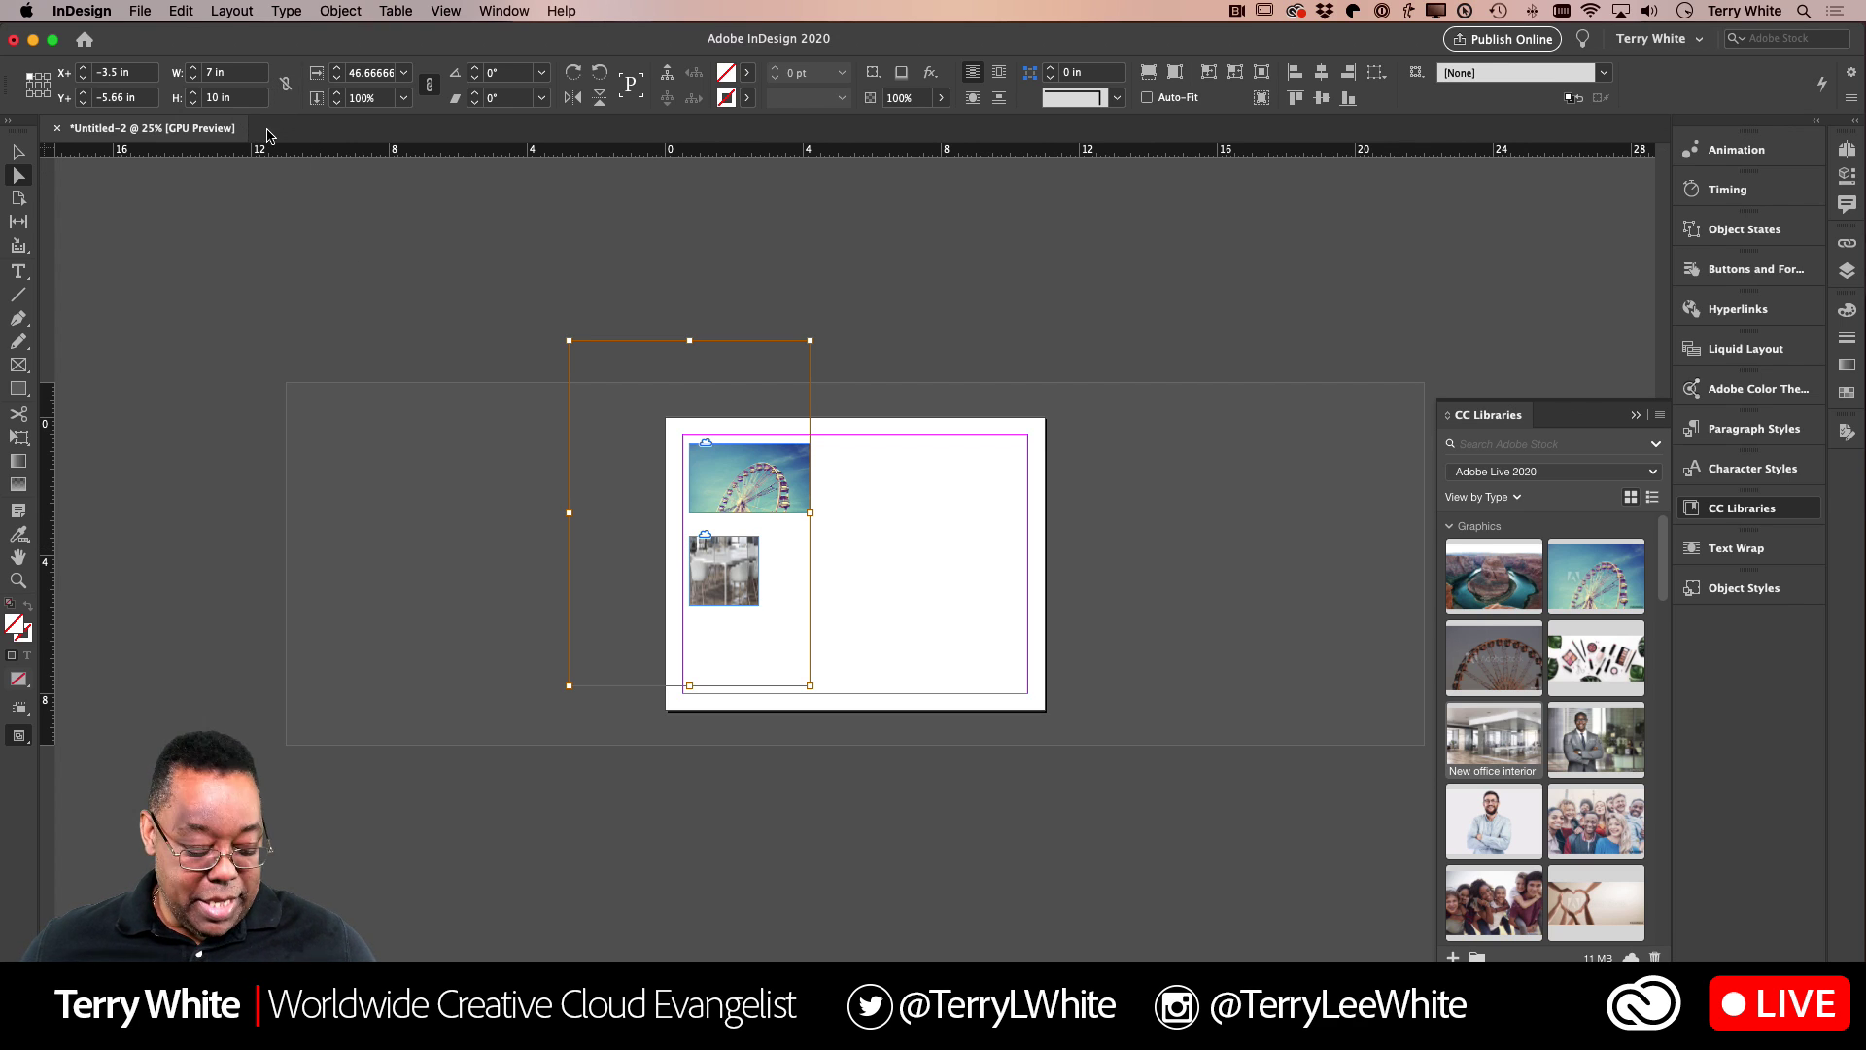
# Step: Undo the office image's repositioning and its width-only change
pyautogui.hotkey('shift', 'Left')
pyautogui.hotkey('shift', 'Left')
pyautogui.hotkey('shift', 'Left')
pyautogui.hotkey('shift', 'Left')
pyautogui.hotkey('shift', 'Left')
pyautogui.hotkey('shift', 'Left')
pyautogui.hotkey('shift', 'Left')
pyautogui.hotkey('shift', 'Left')
pyautogui.hotkey('shift', 'Left')
pyautogui.hotkey('shift', 'Left')
pyautogui.hotkey('shift', 'Left')
pyautogui.hotkey('shift', 'Left')
pyautogui.hotkey('shift', 'Left')
pyautogui.hotkey('shift', 'Left')
pyautogui.hotkey('shift', 'Left')
pyautogui.hotkey('shift', 'Left')
pyautogui.hotkey('shift', 'Left')
pyautogui.hotkey('shift', 'Left')
pyautogui.hotkey('shift', 'Left')
pyautogui.hotkey('shift', 'Left')
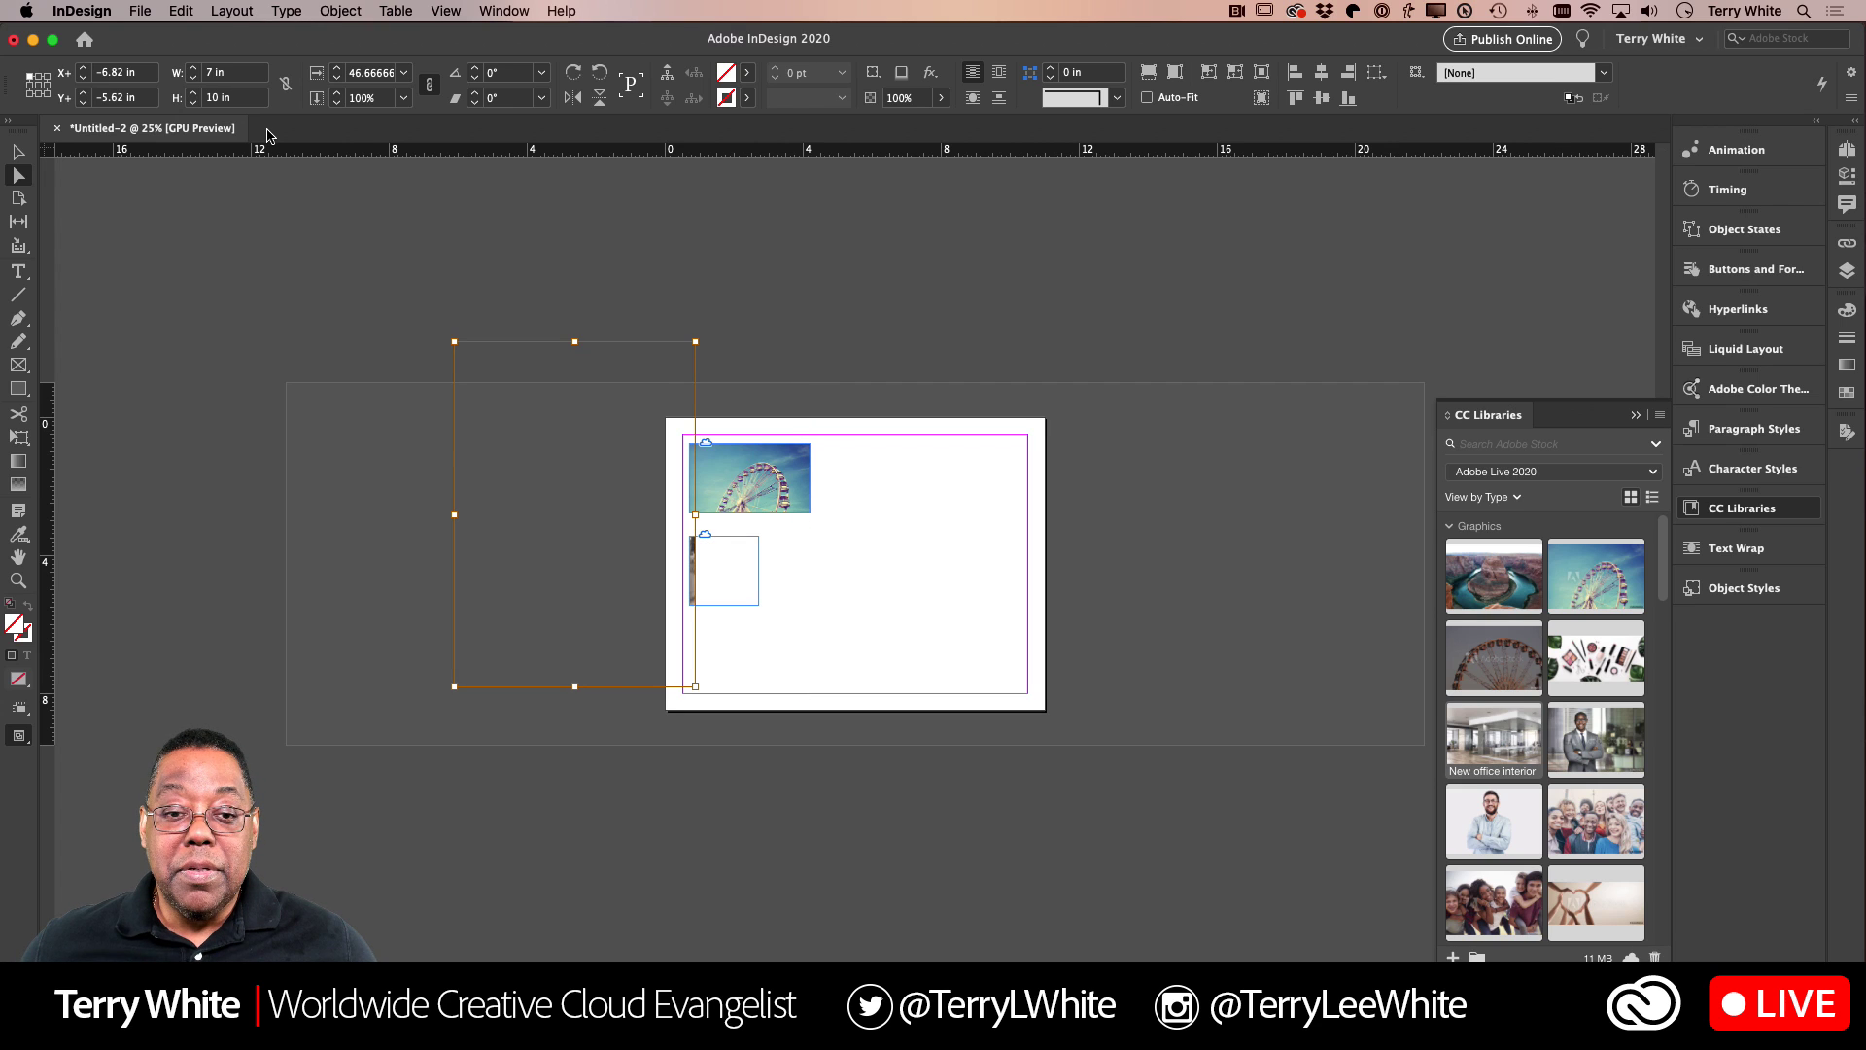
pyautogui.press('super+z')
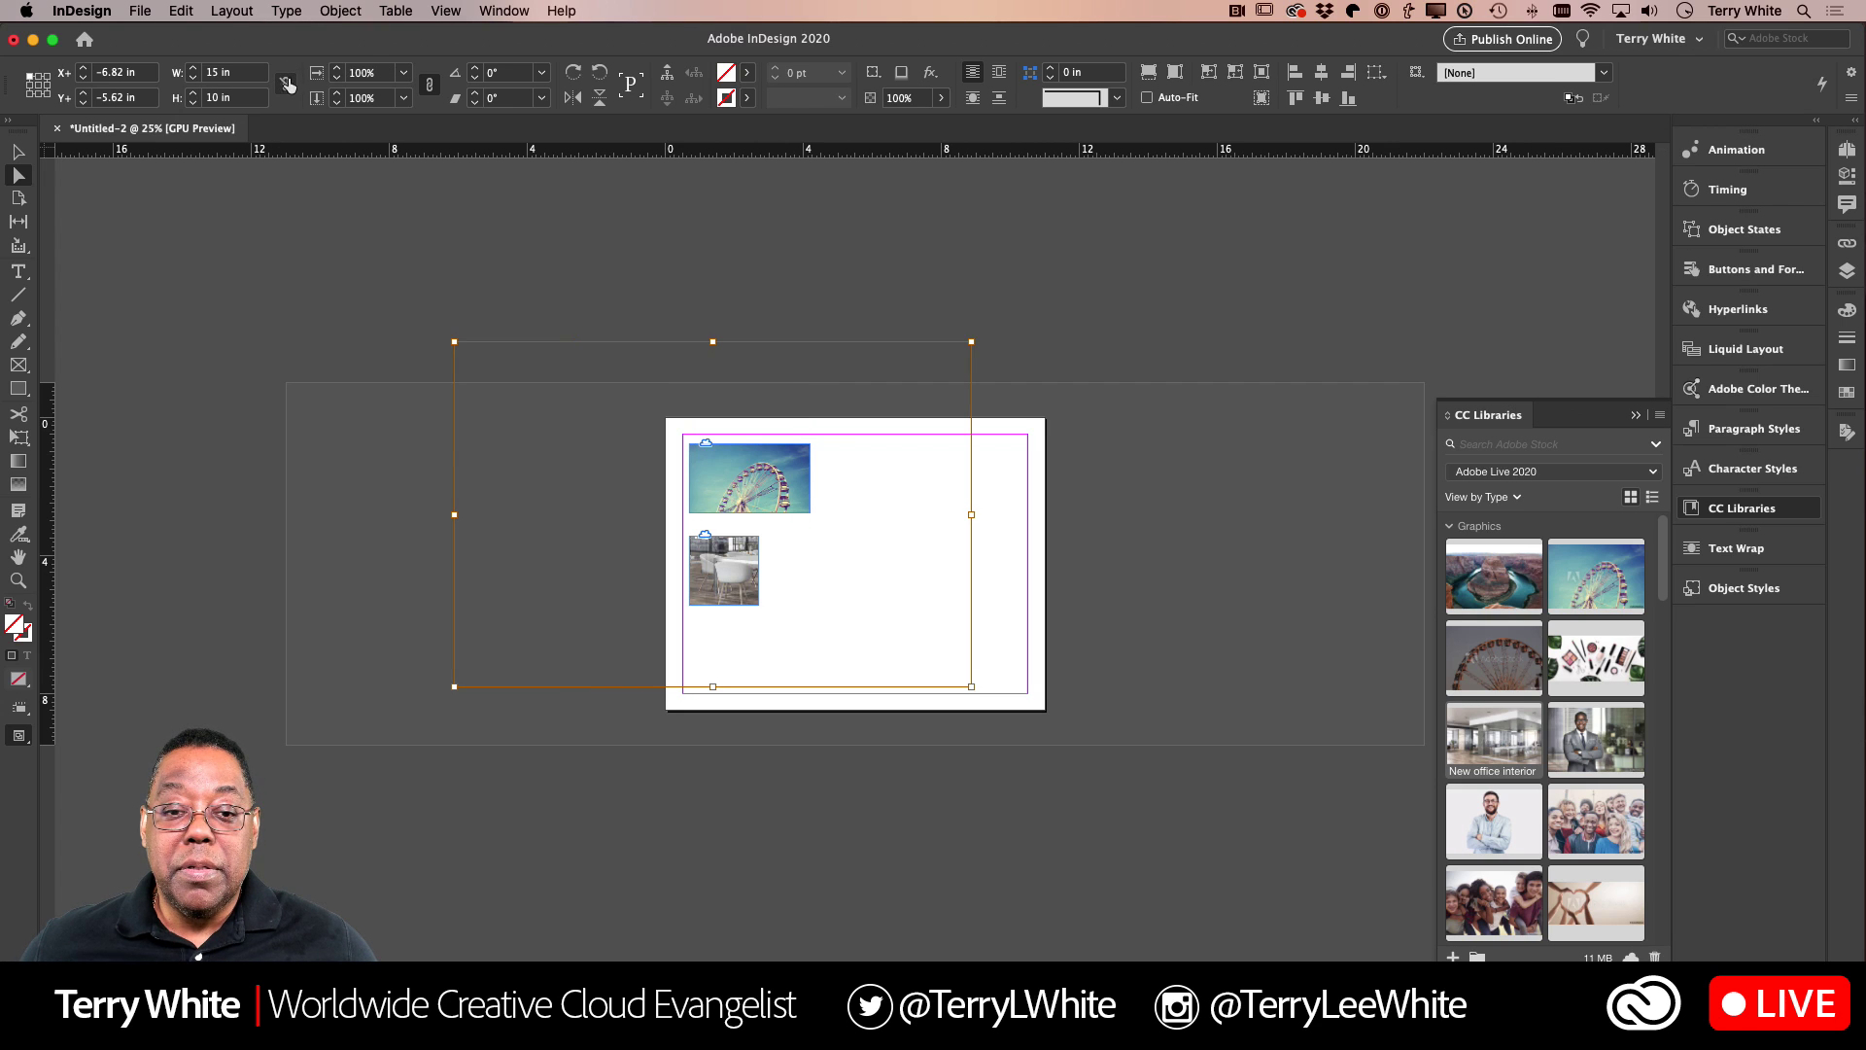
# Step: With width and height constrained, set the office image's width to 7 in and move it back into its frame at about X+ -3.5 in, Y+ -1.86 in
pyautogui.moveTo(235, 72); pyautogui.dragTo(181, 72)
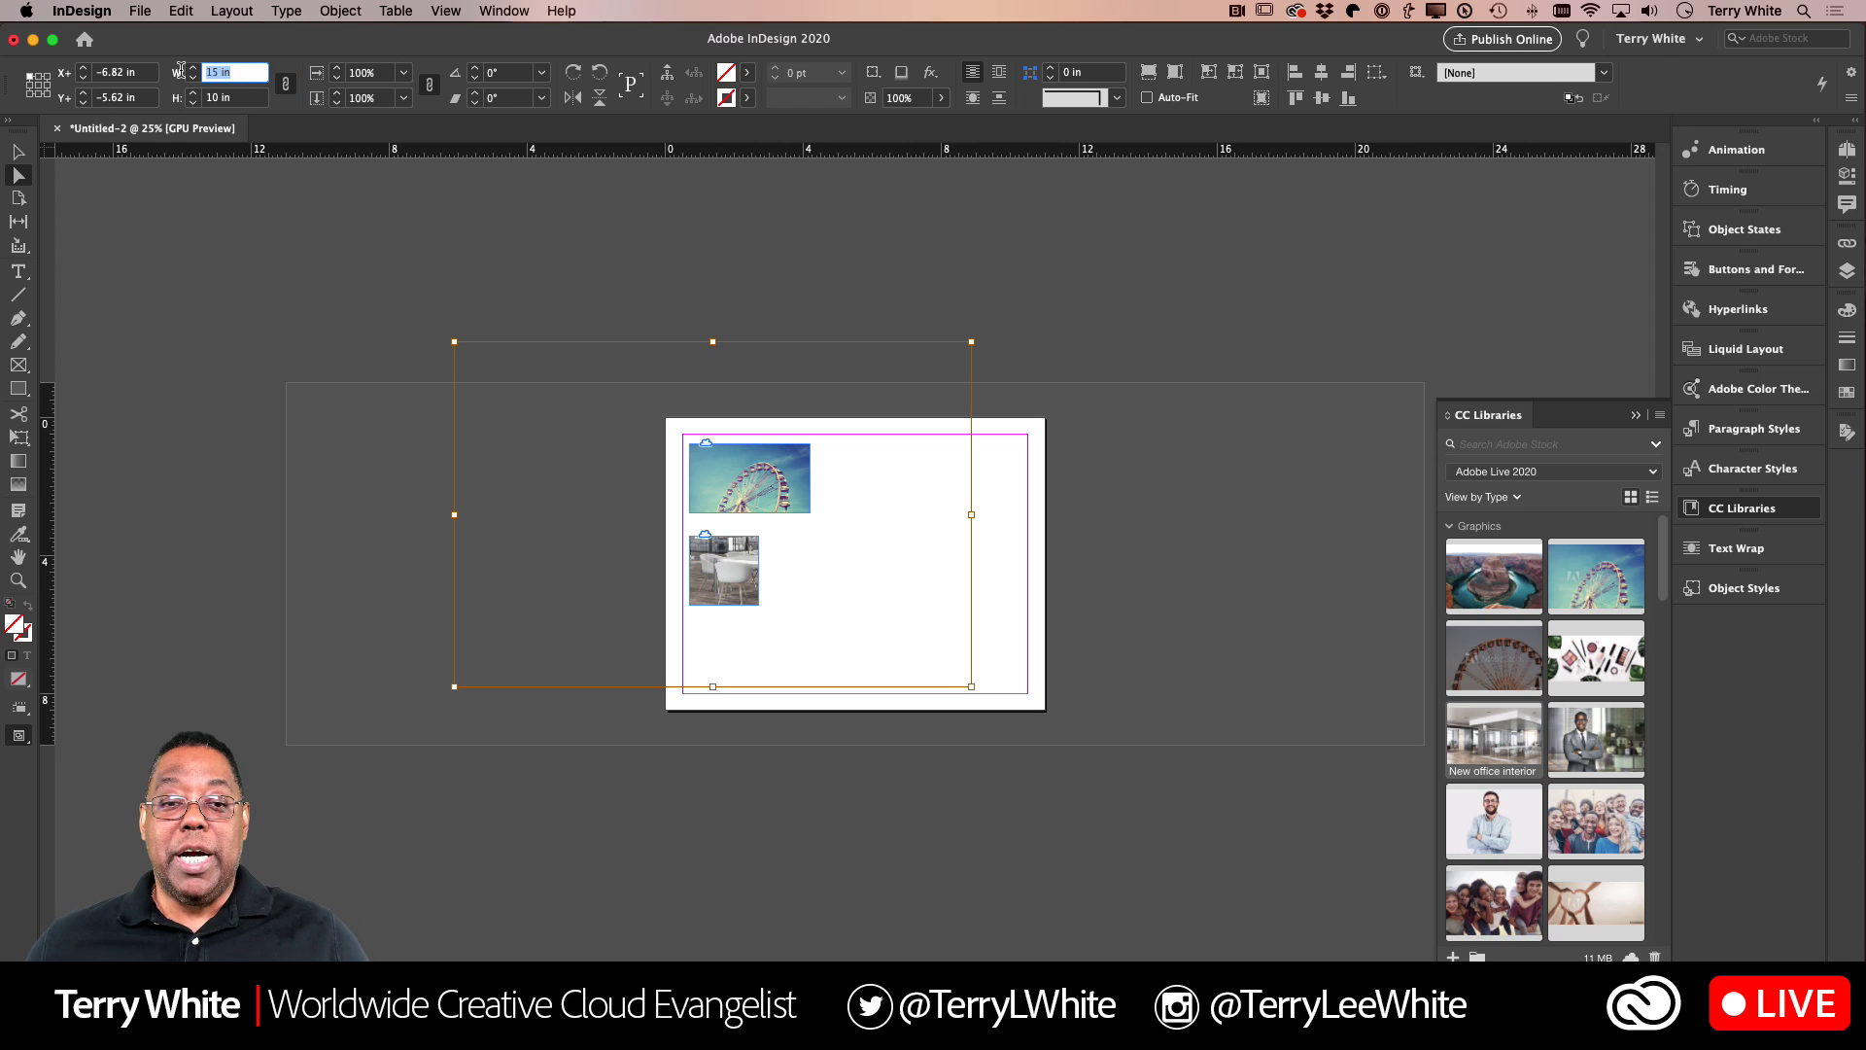
pyautogui.write('7')
pyautogui.press('Tab')
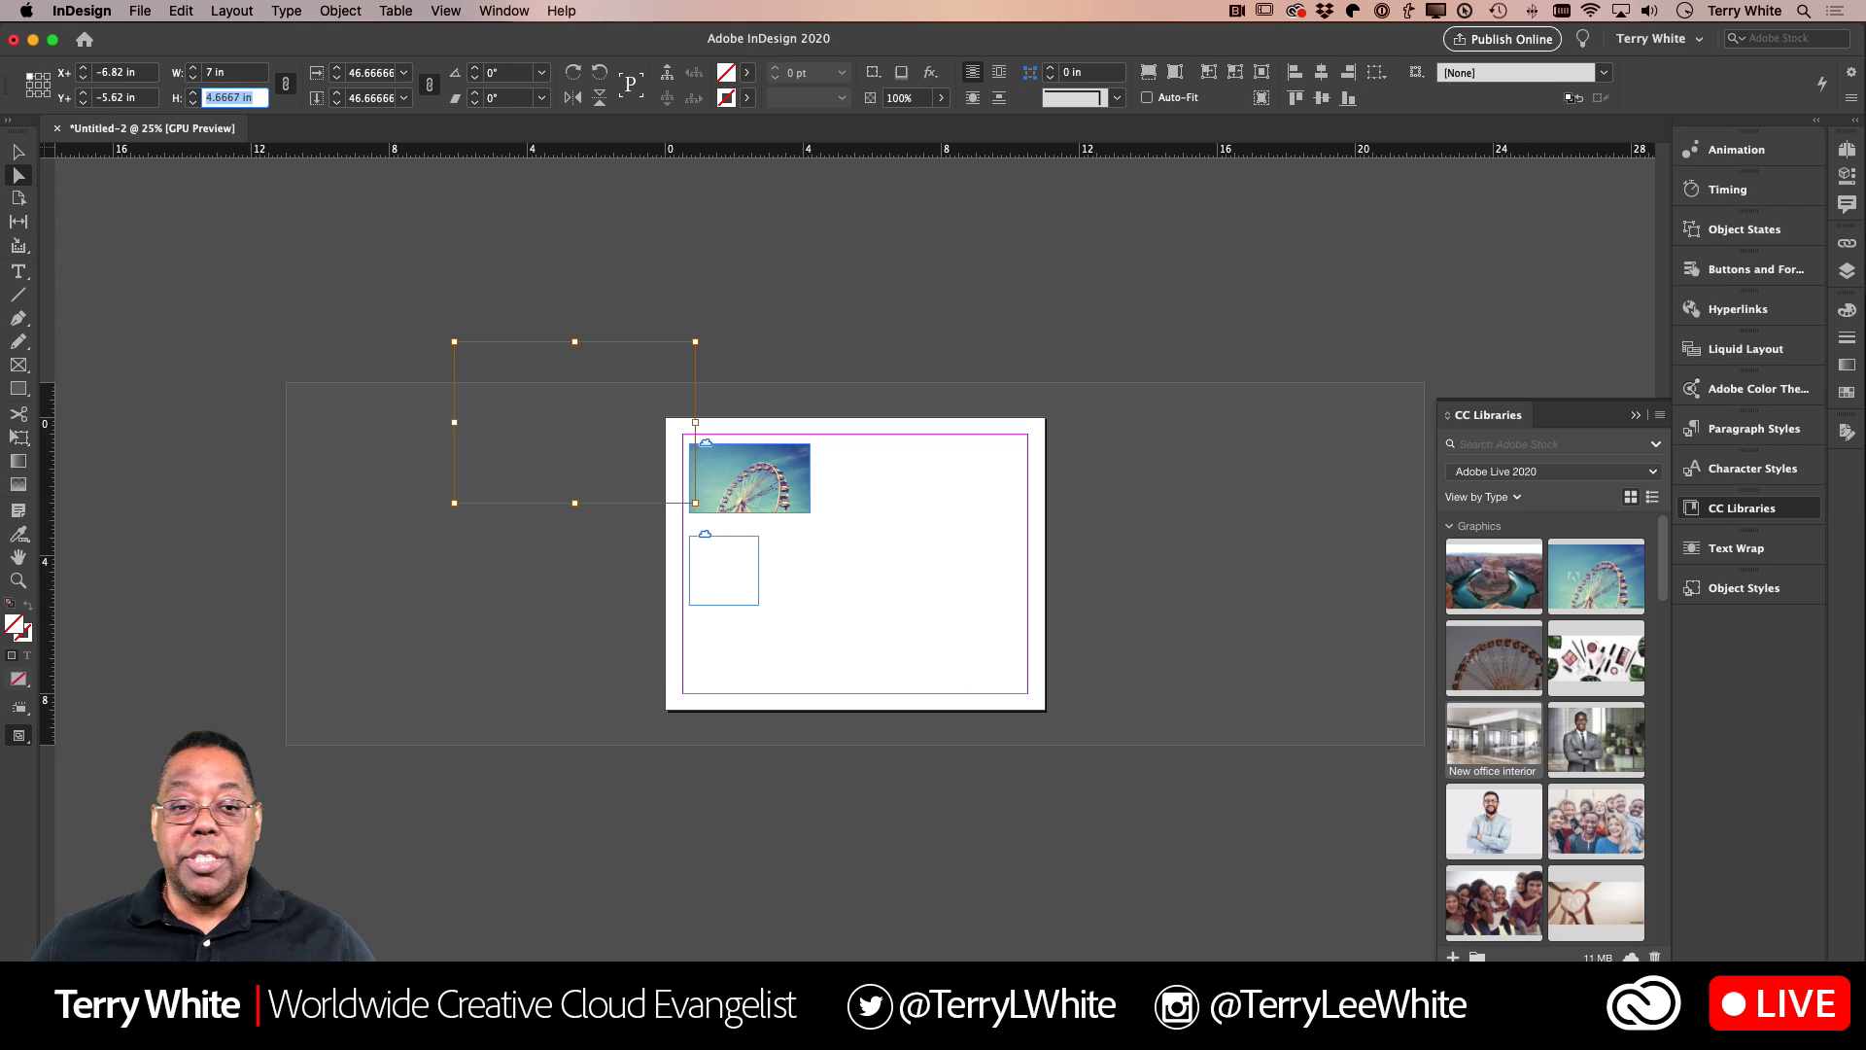
pyautogui.moveTo(595, 446); pyautogui.dragTo(710, 577)
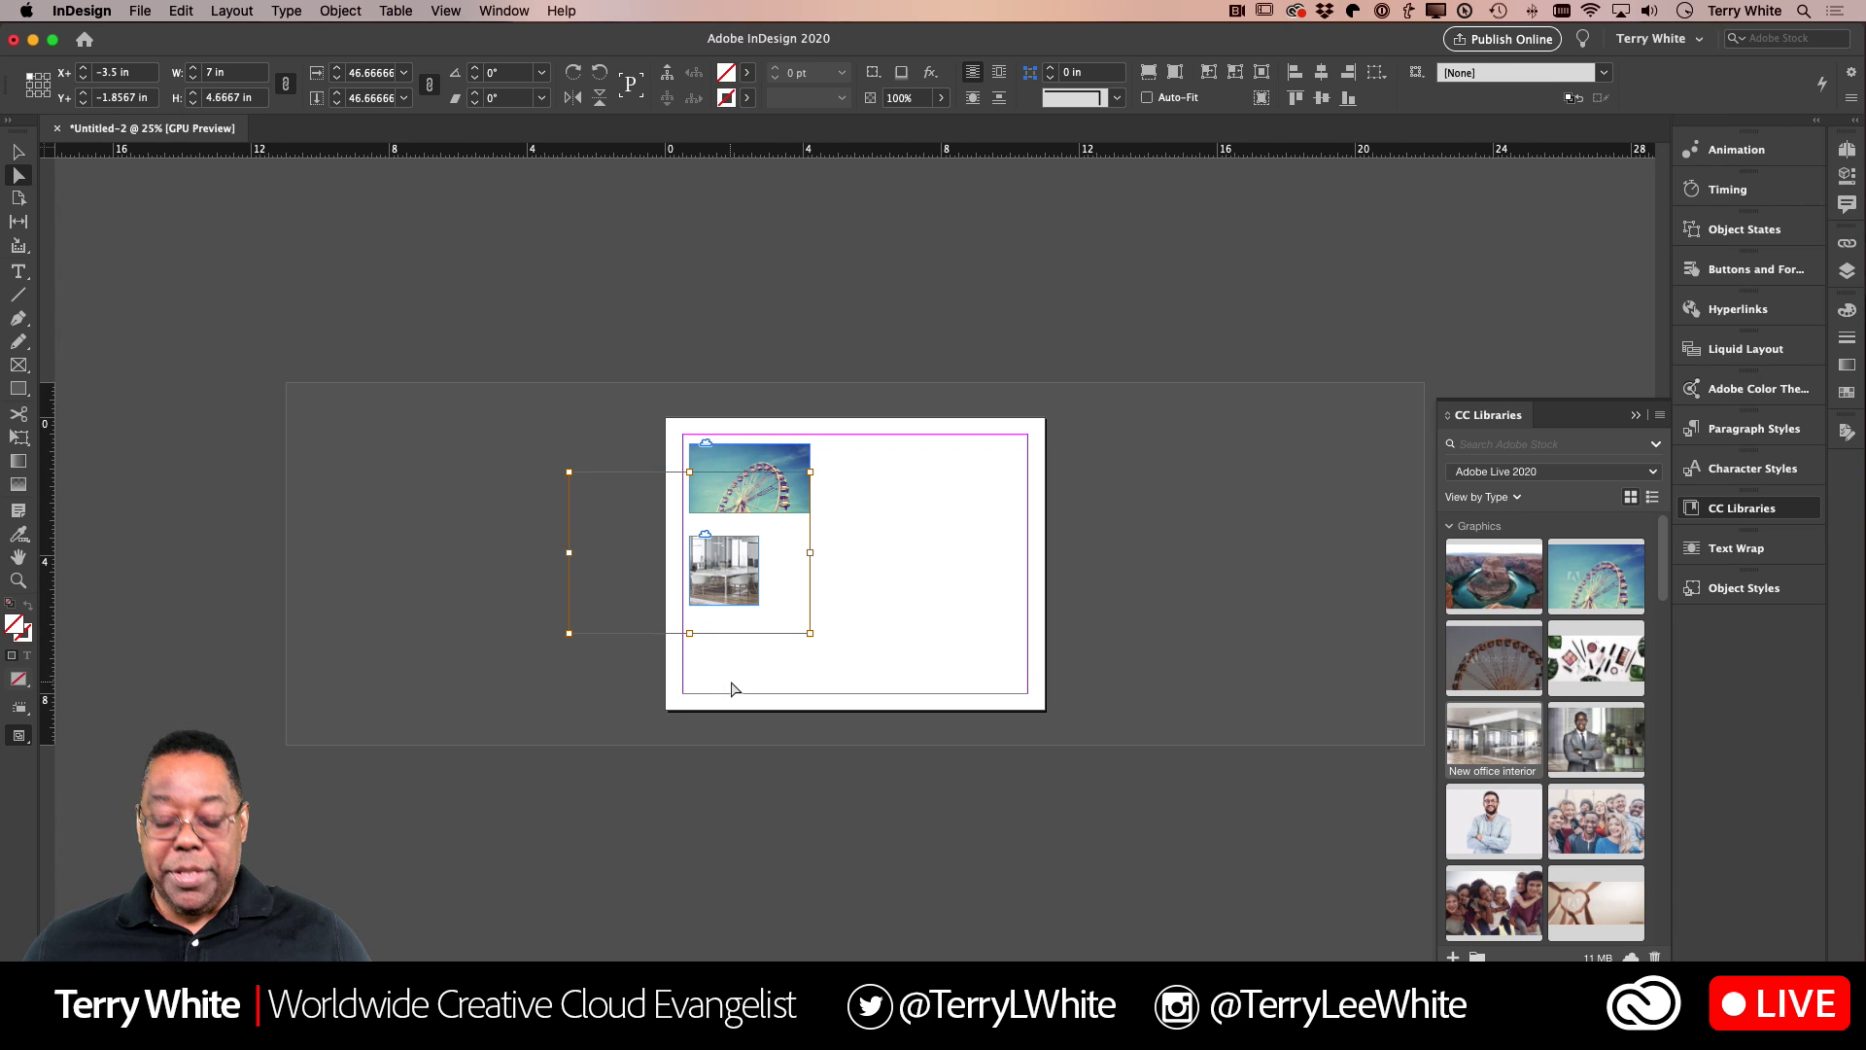
# Step: Reposition the office image within its frame, scale it proportionally to about 56.8%, and deselect it with the Selection tool
pyautogui.press('super+1')
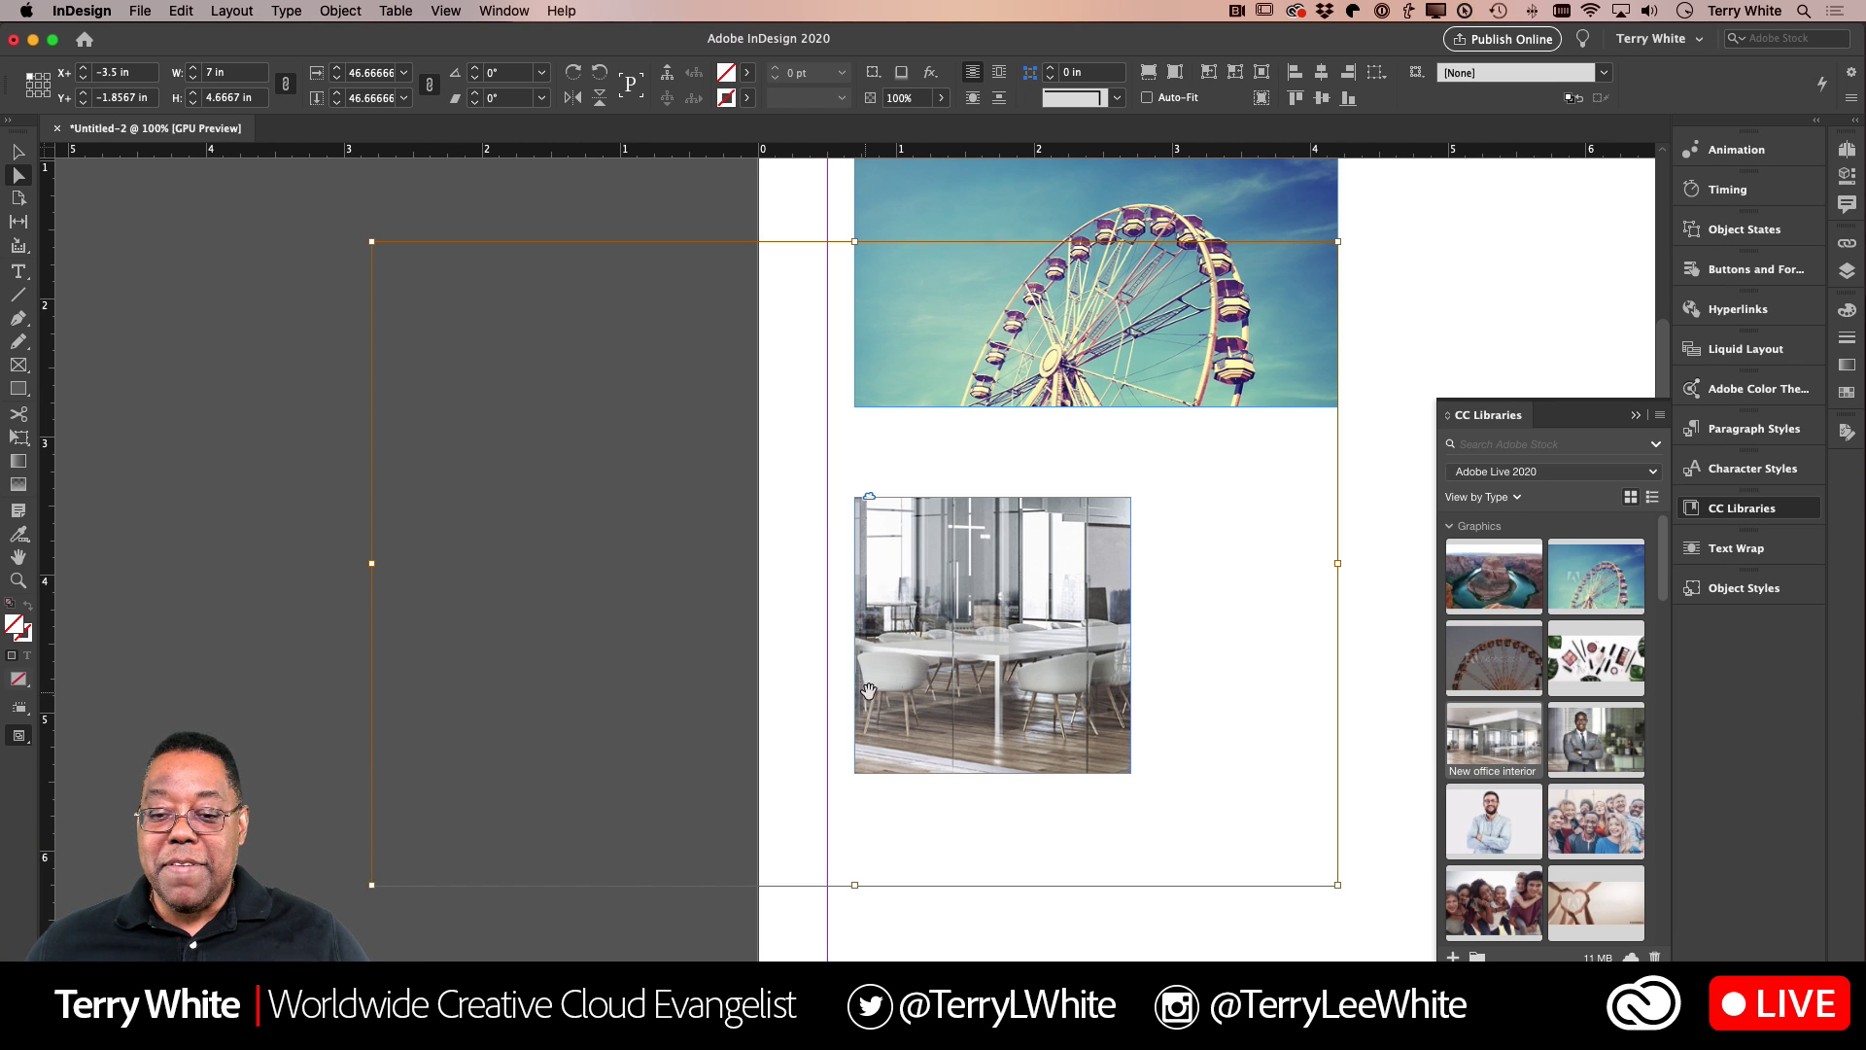
pyautogui.moveTo(924, 679); pyautogui.dragTo(937, 674)
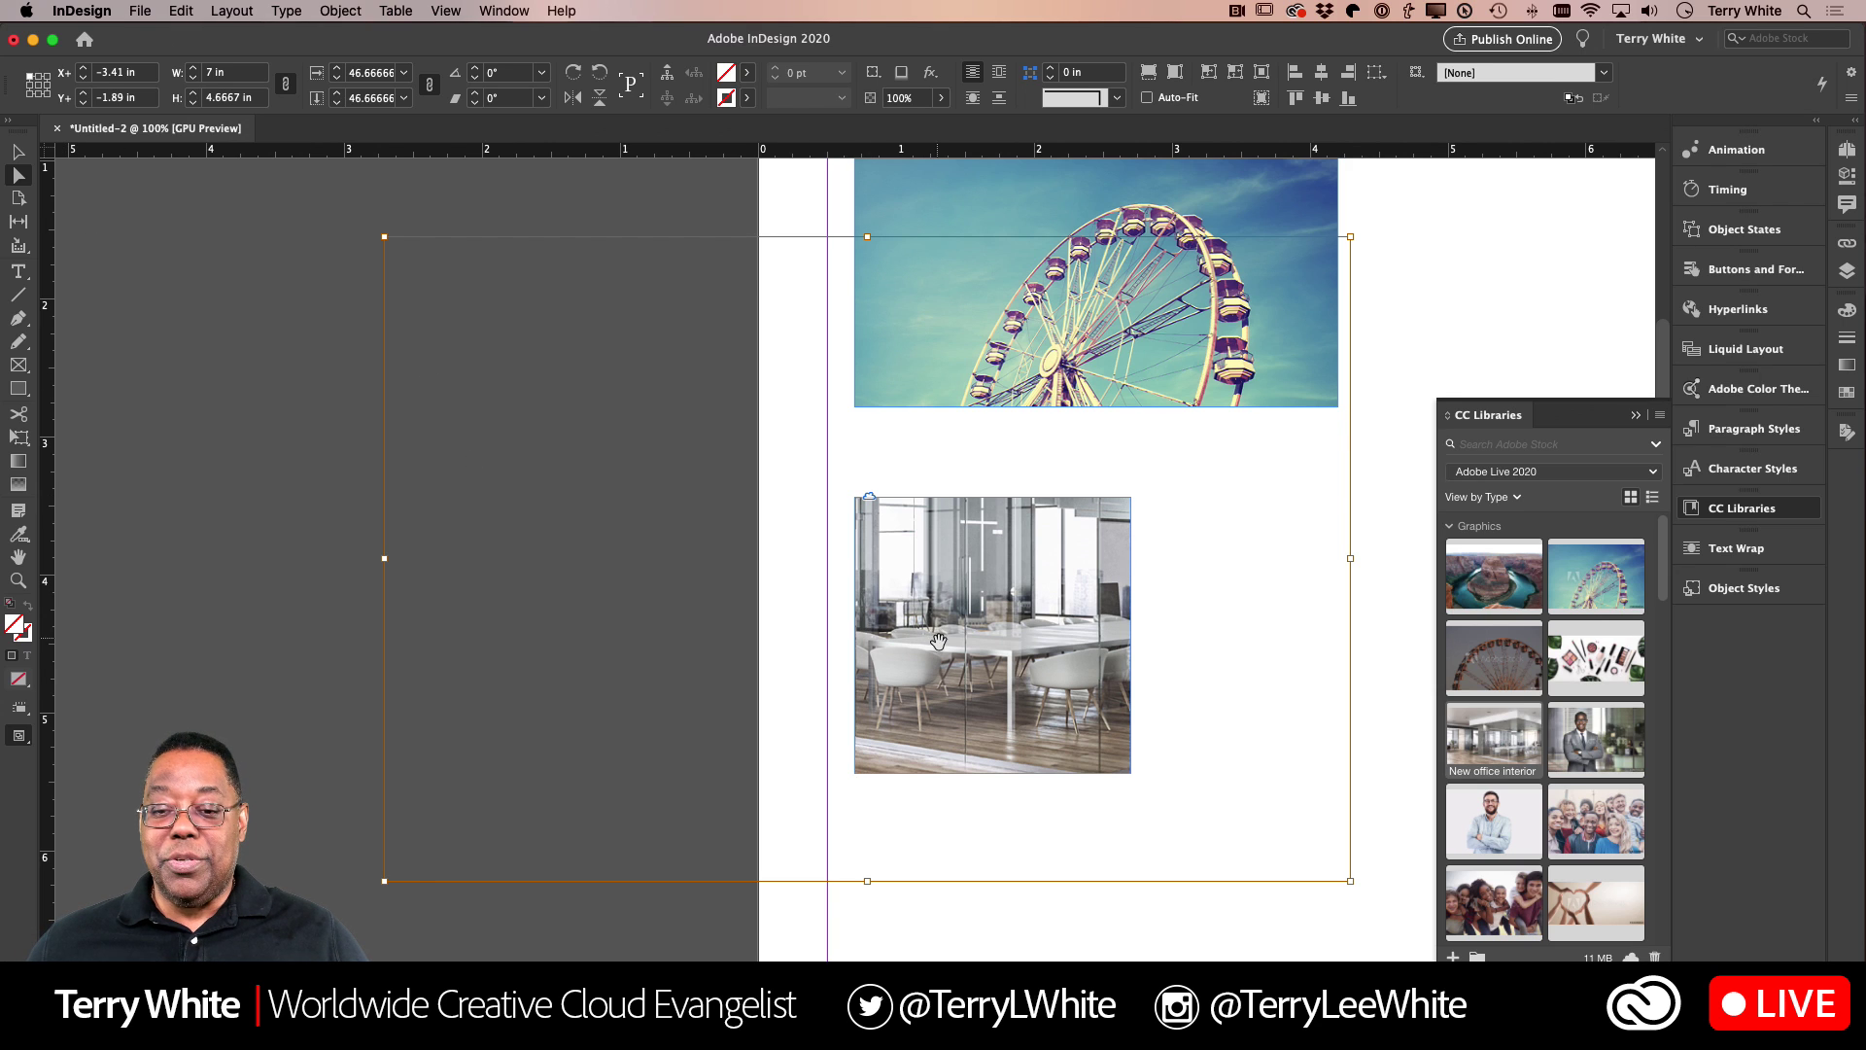
pyautogui.moveTo(933, 640); pyautogui.dragTo(1075, 700)
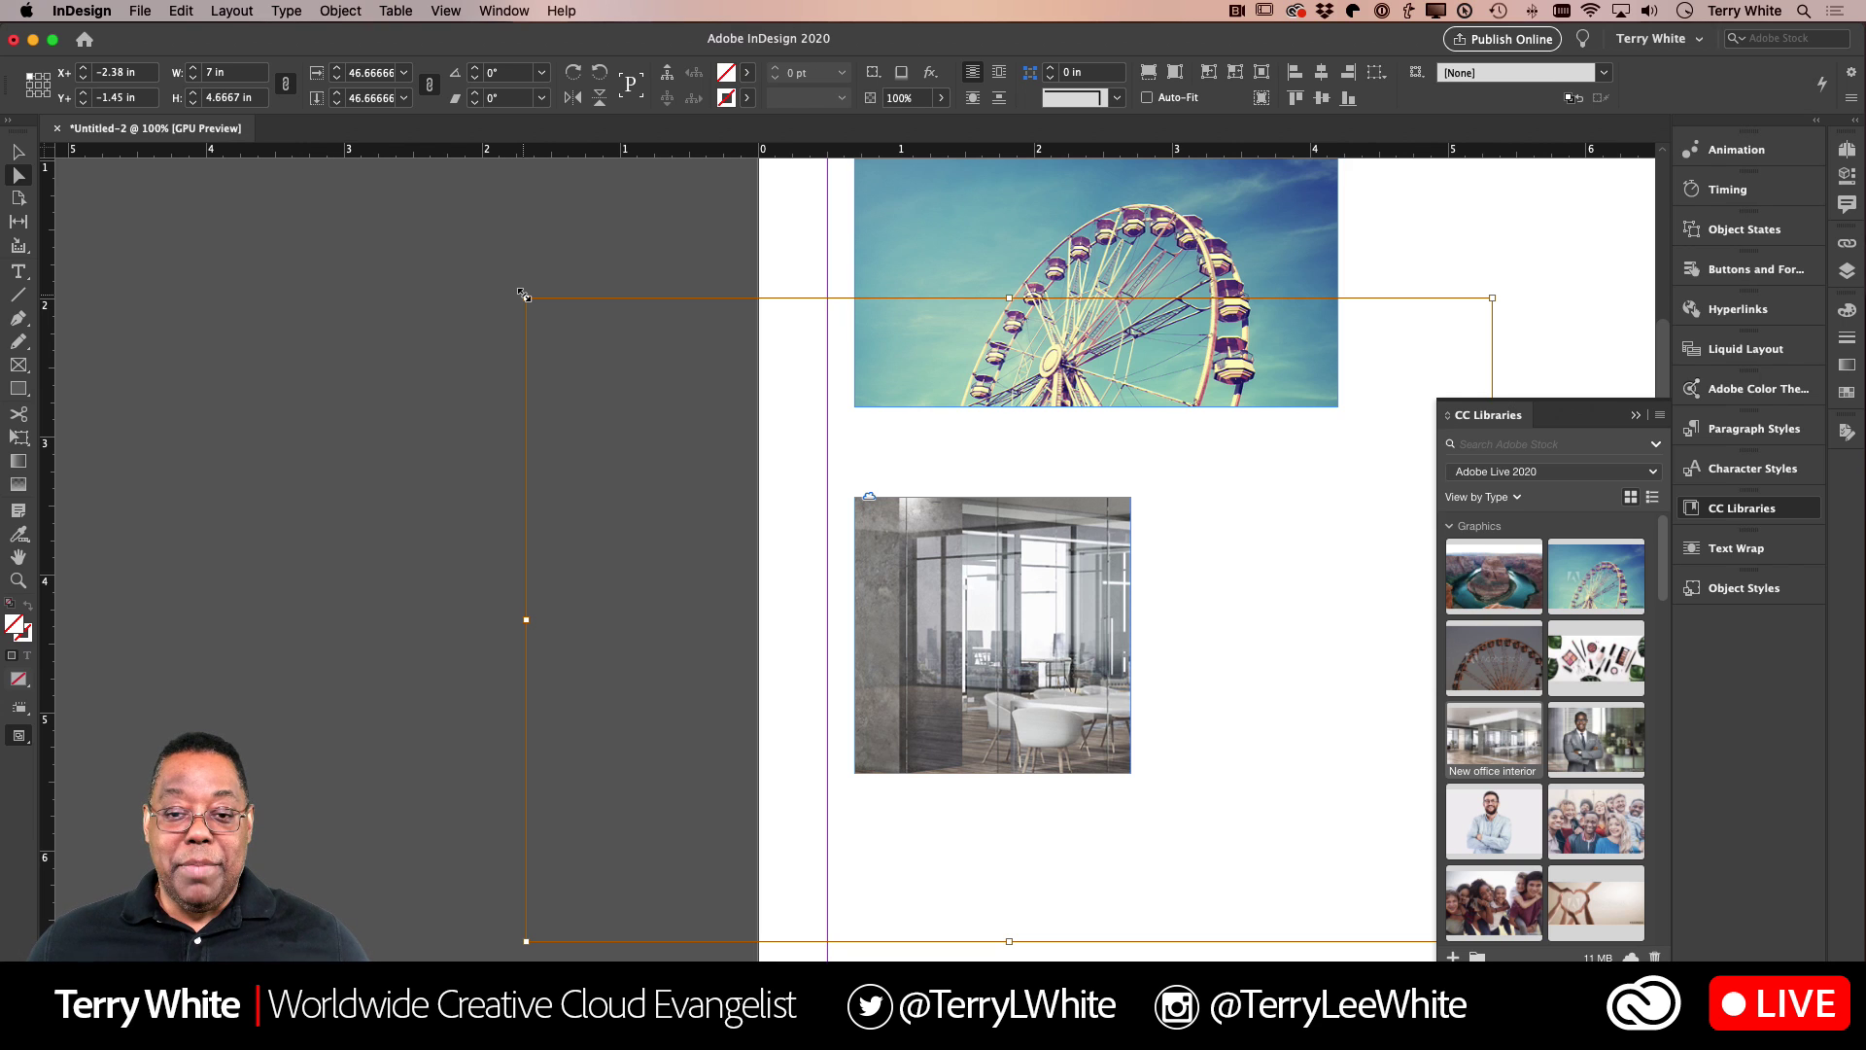
pyautogui.moveTo(526, 297); pyautogui.dragTo(316, 157)
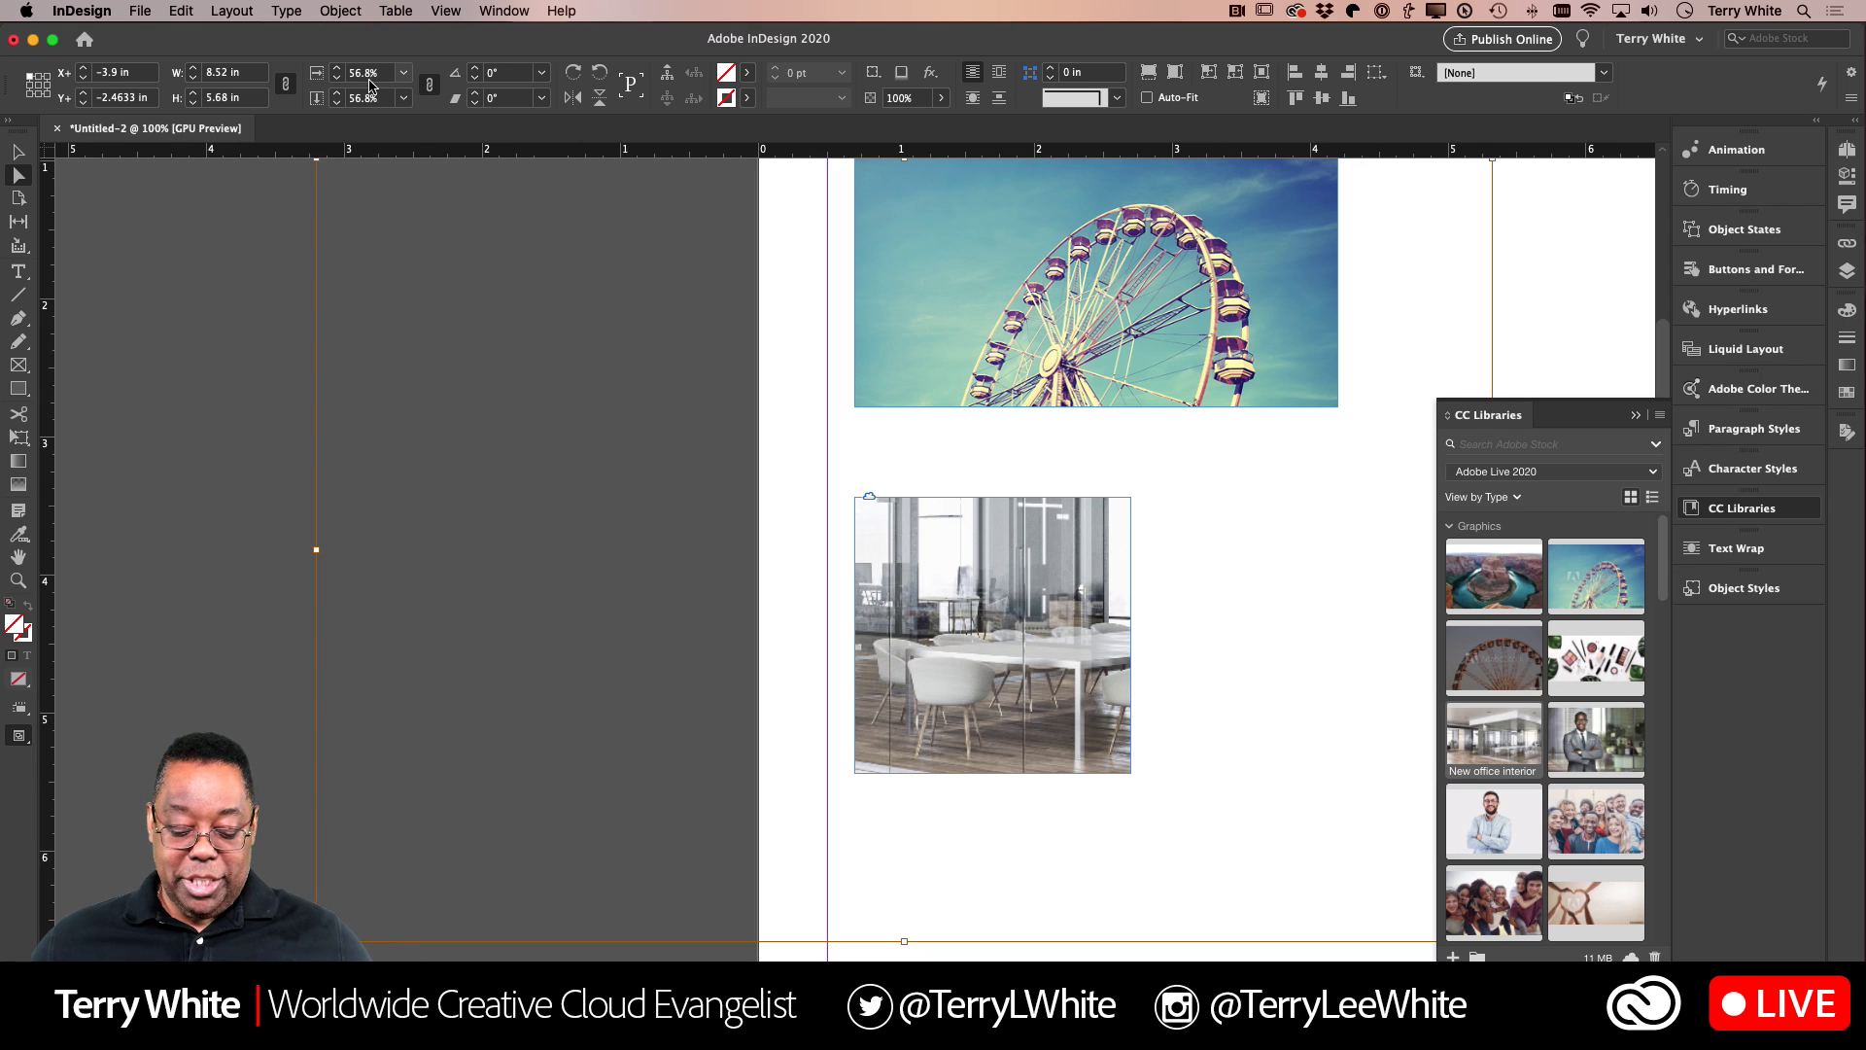
pyautogui.press('super+0')
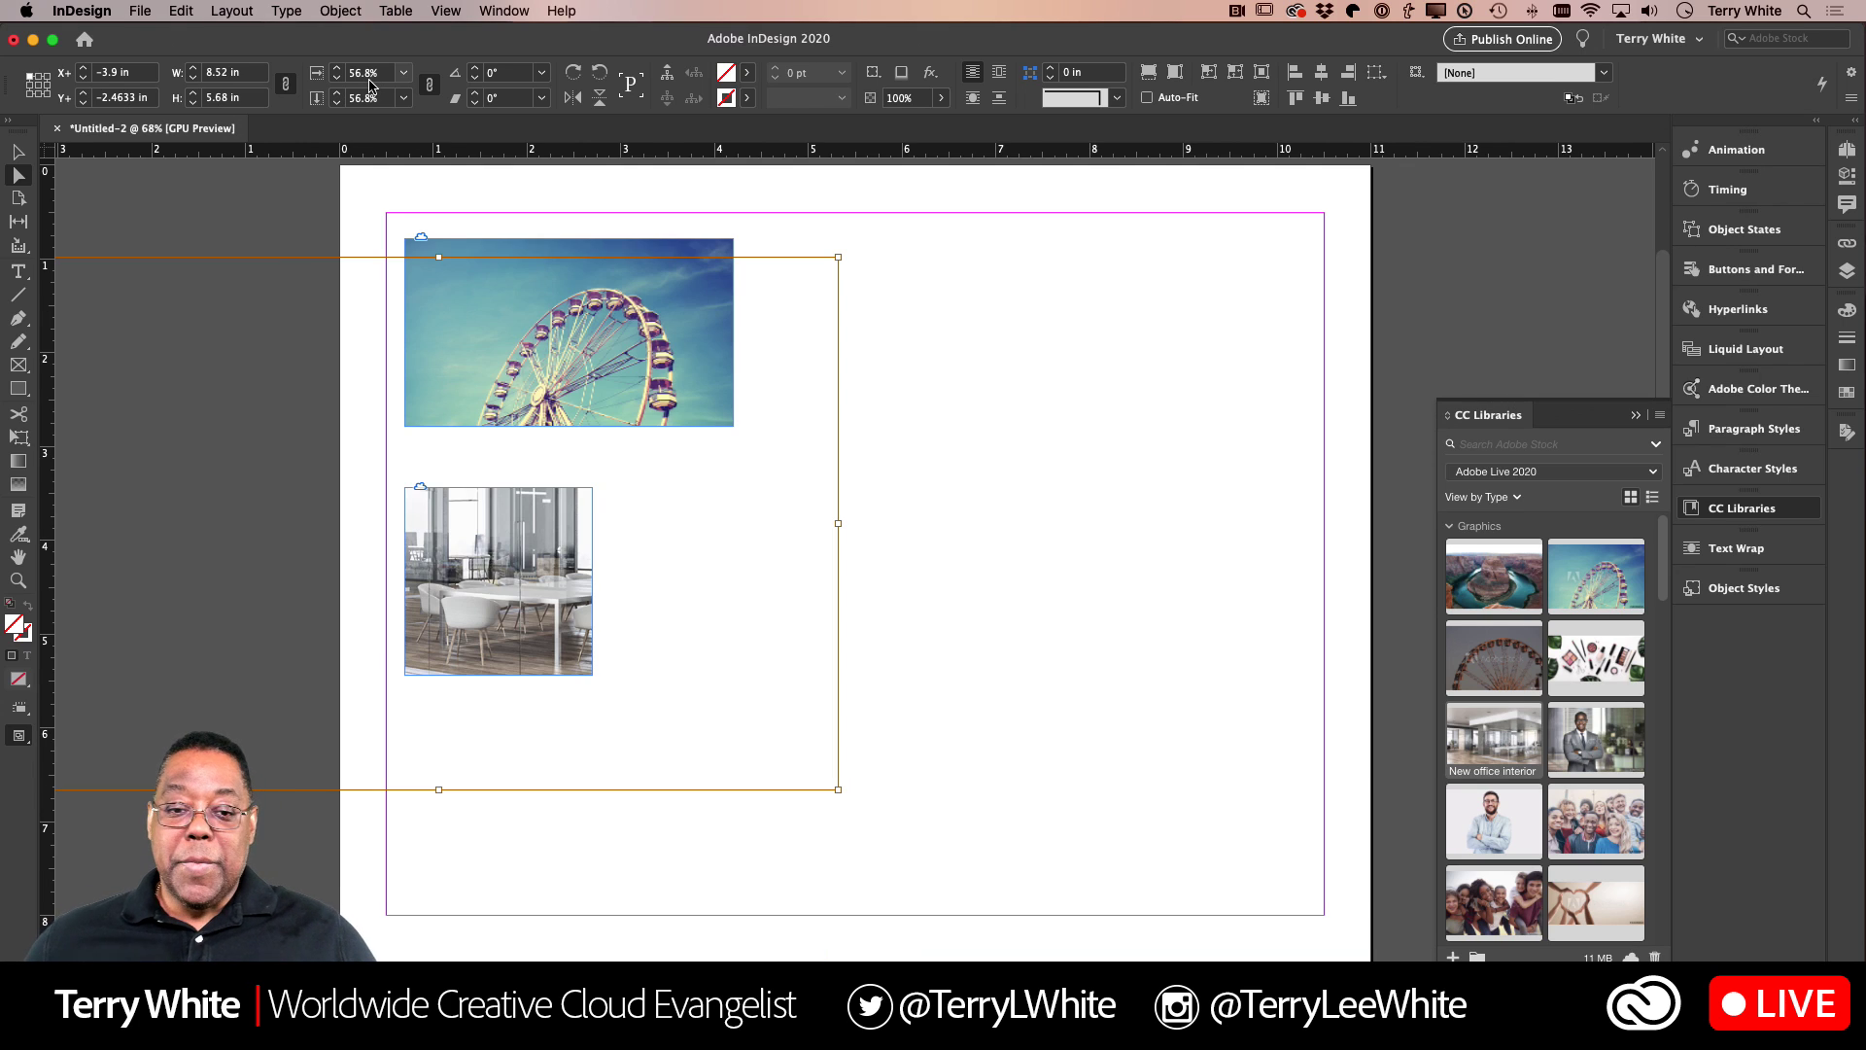
pyautogui.click(18, 151)
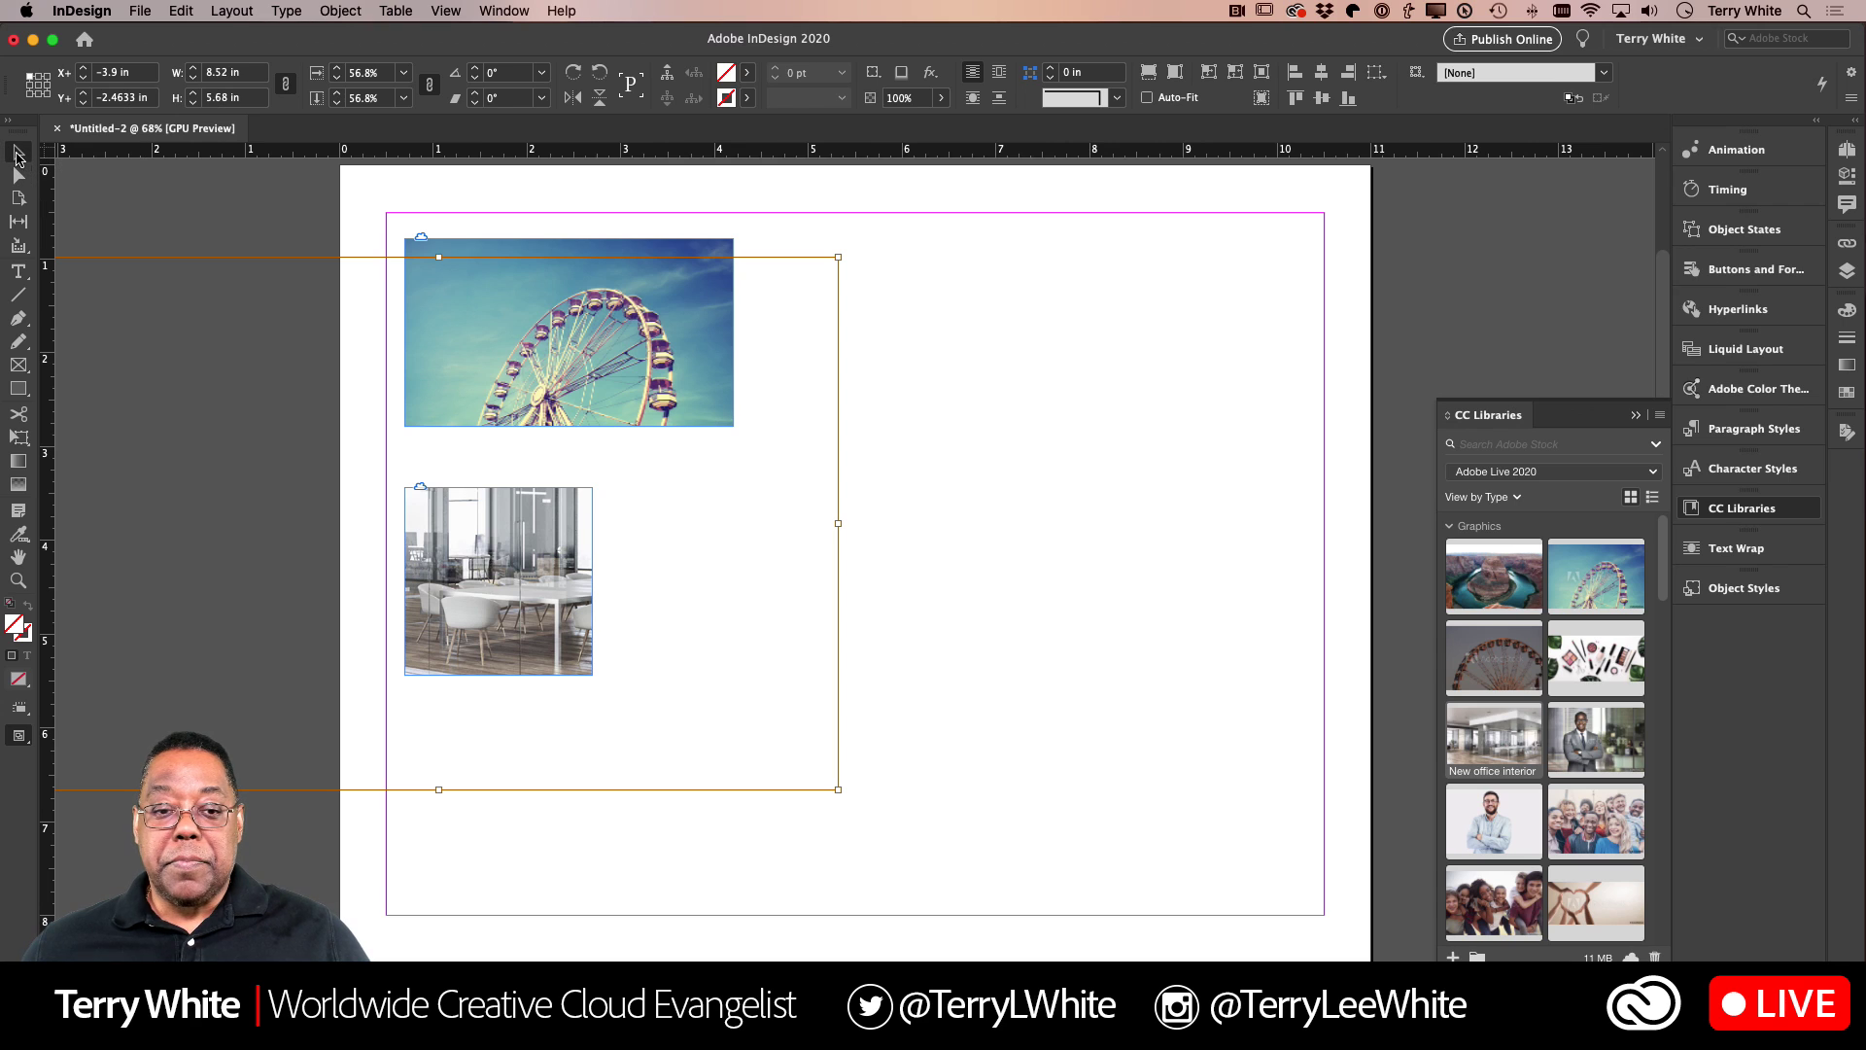
pyautogui.click(1167, 555)
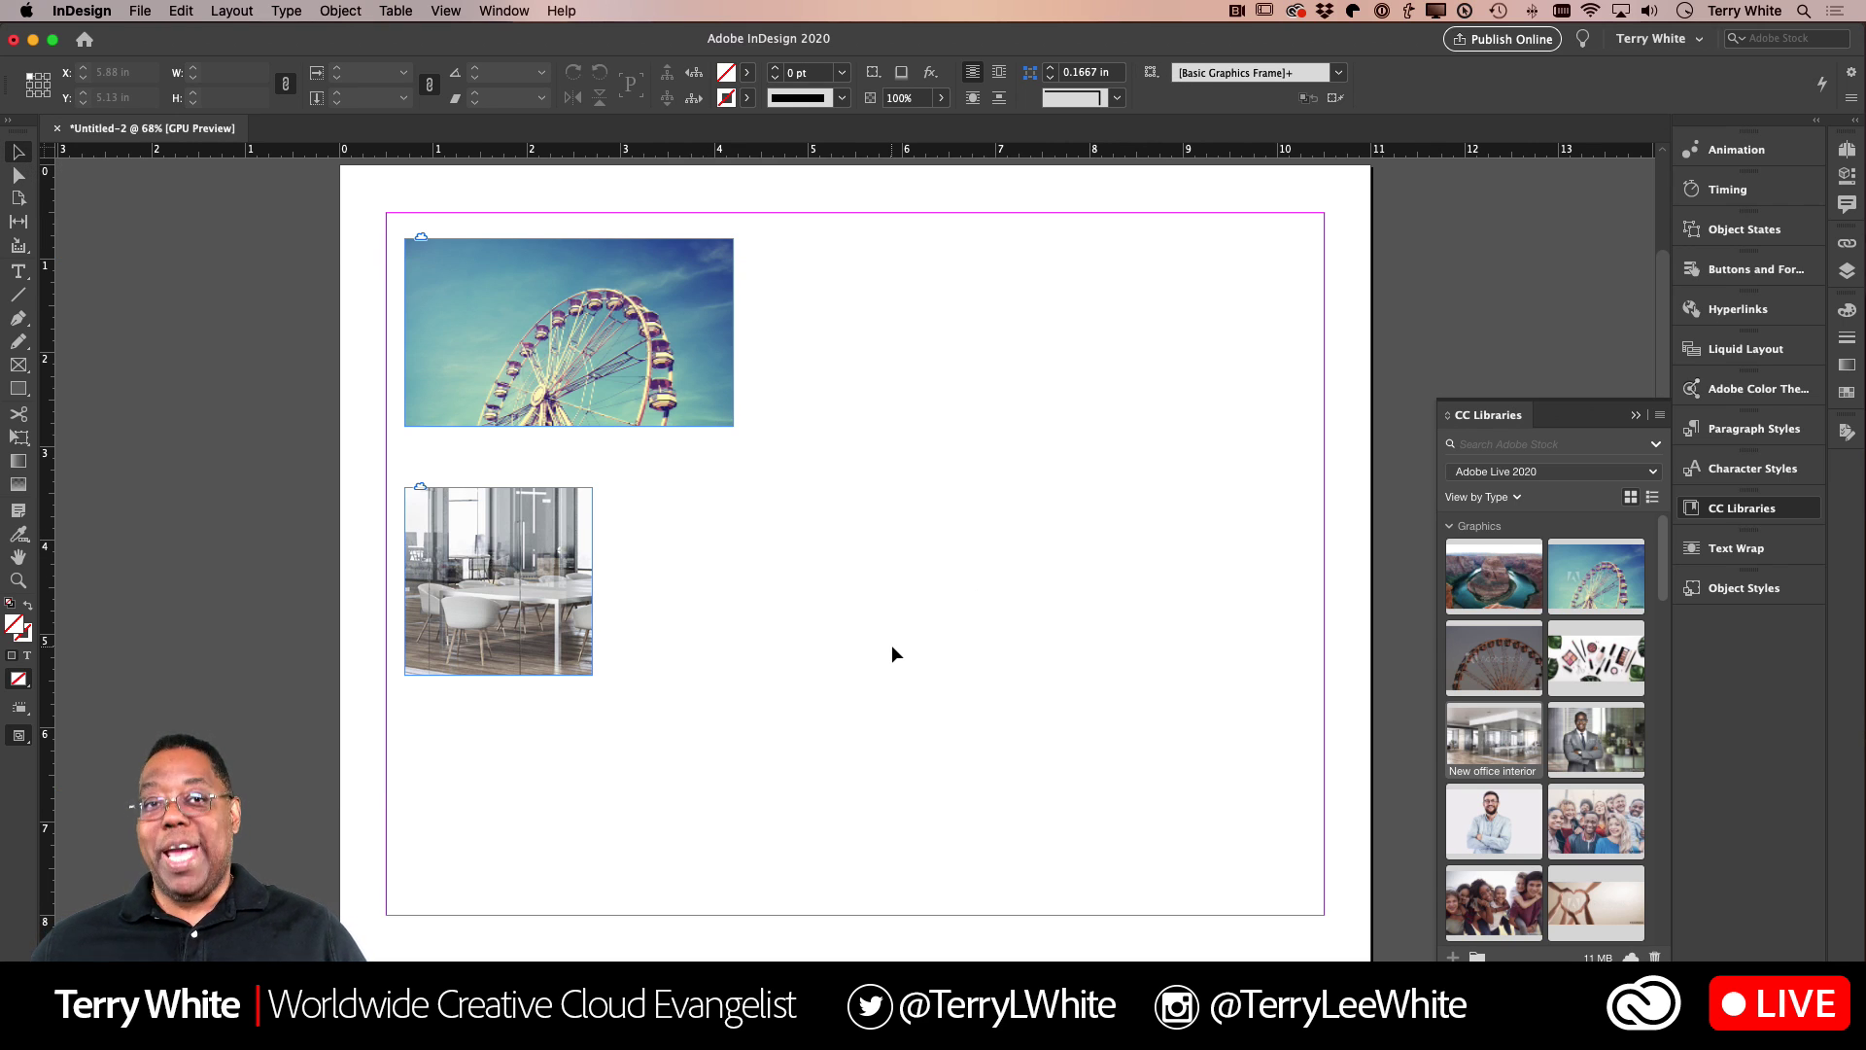
# Step: Try enlarging only the office frame to about 3.74 by 3.15 in, and undo the resize
pyautogui.click(407, 540)
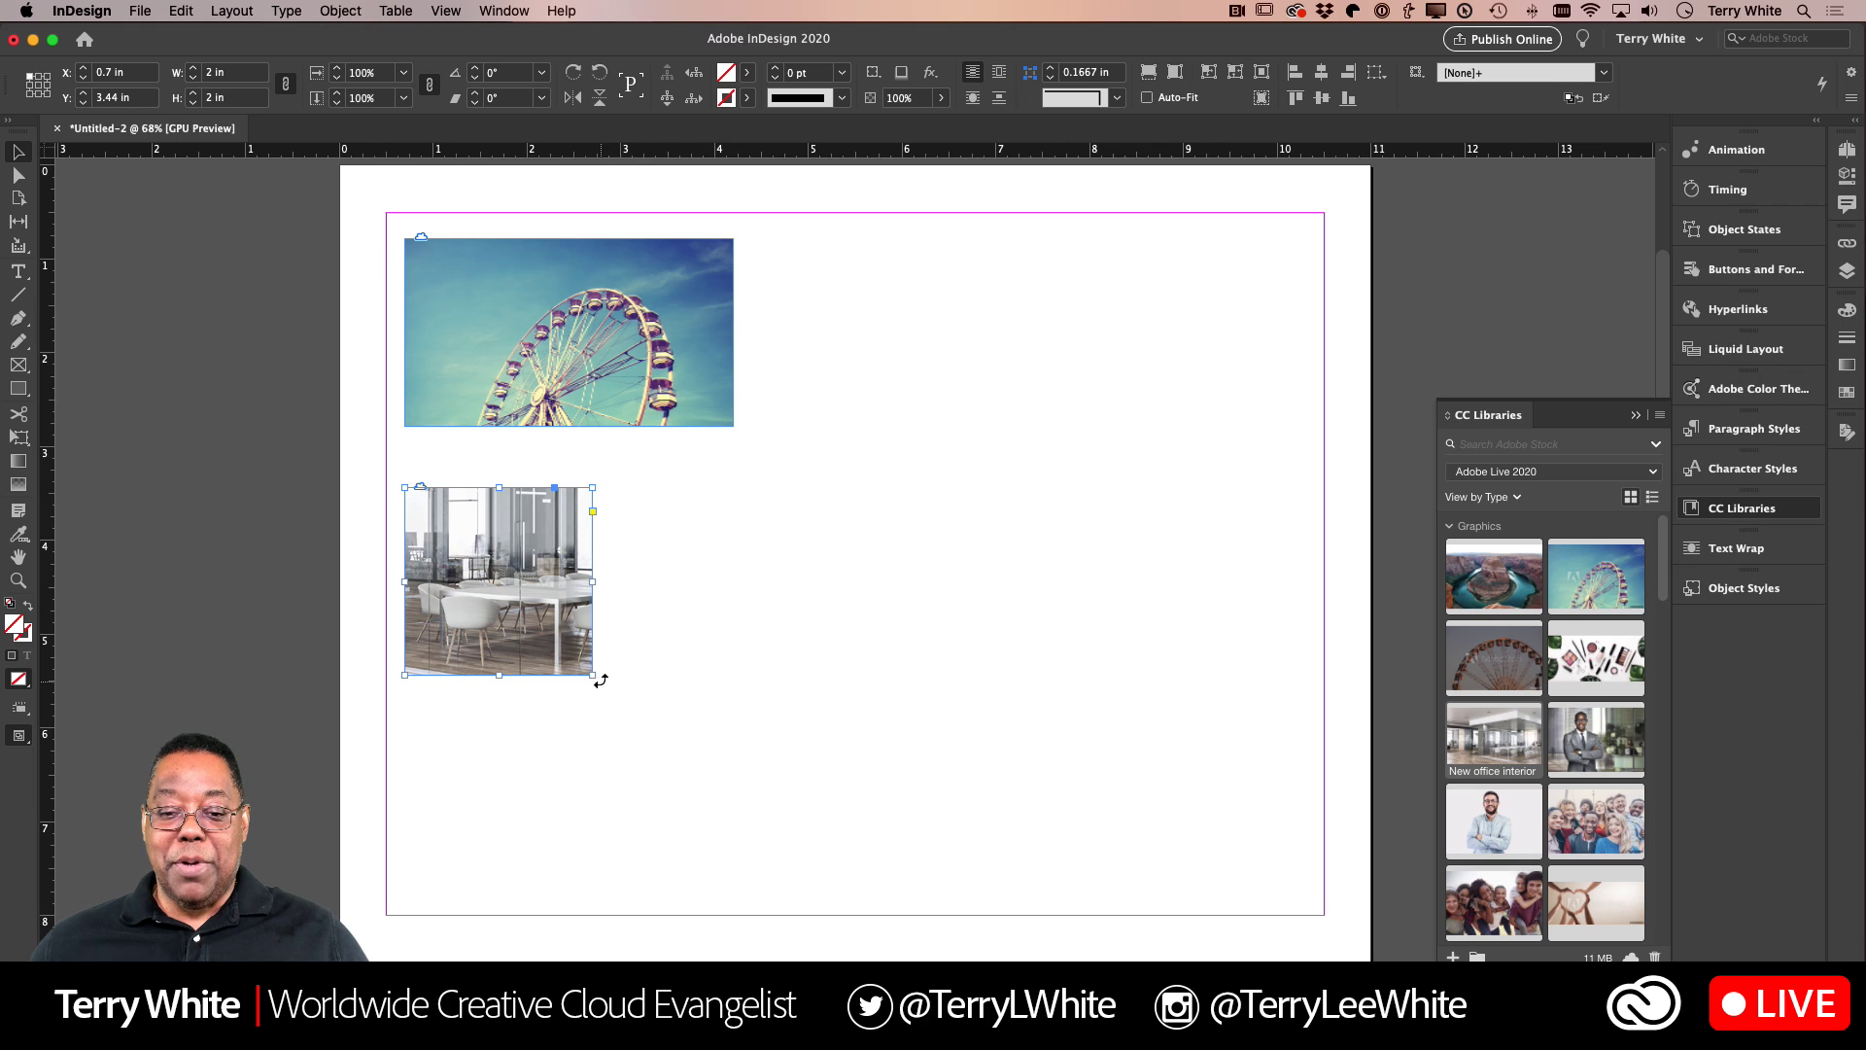
pyautogui.moveTo(594, 674); pyautogui.dragTo(755, 783)
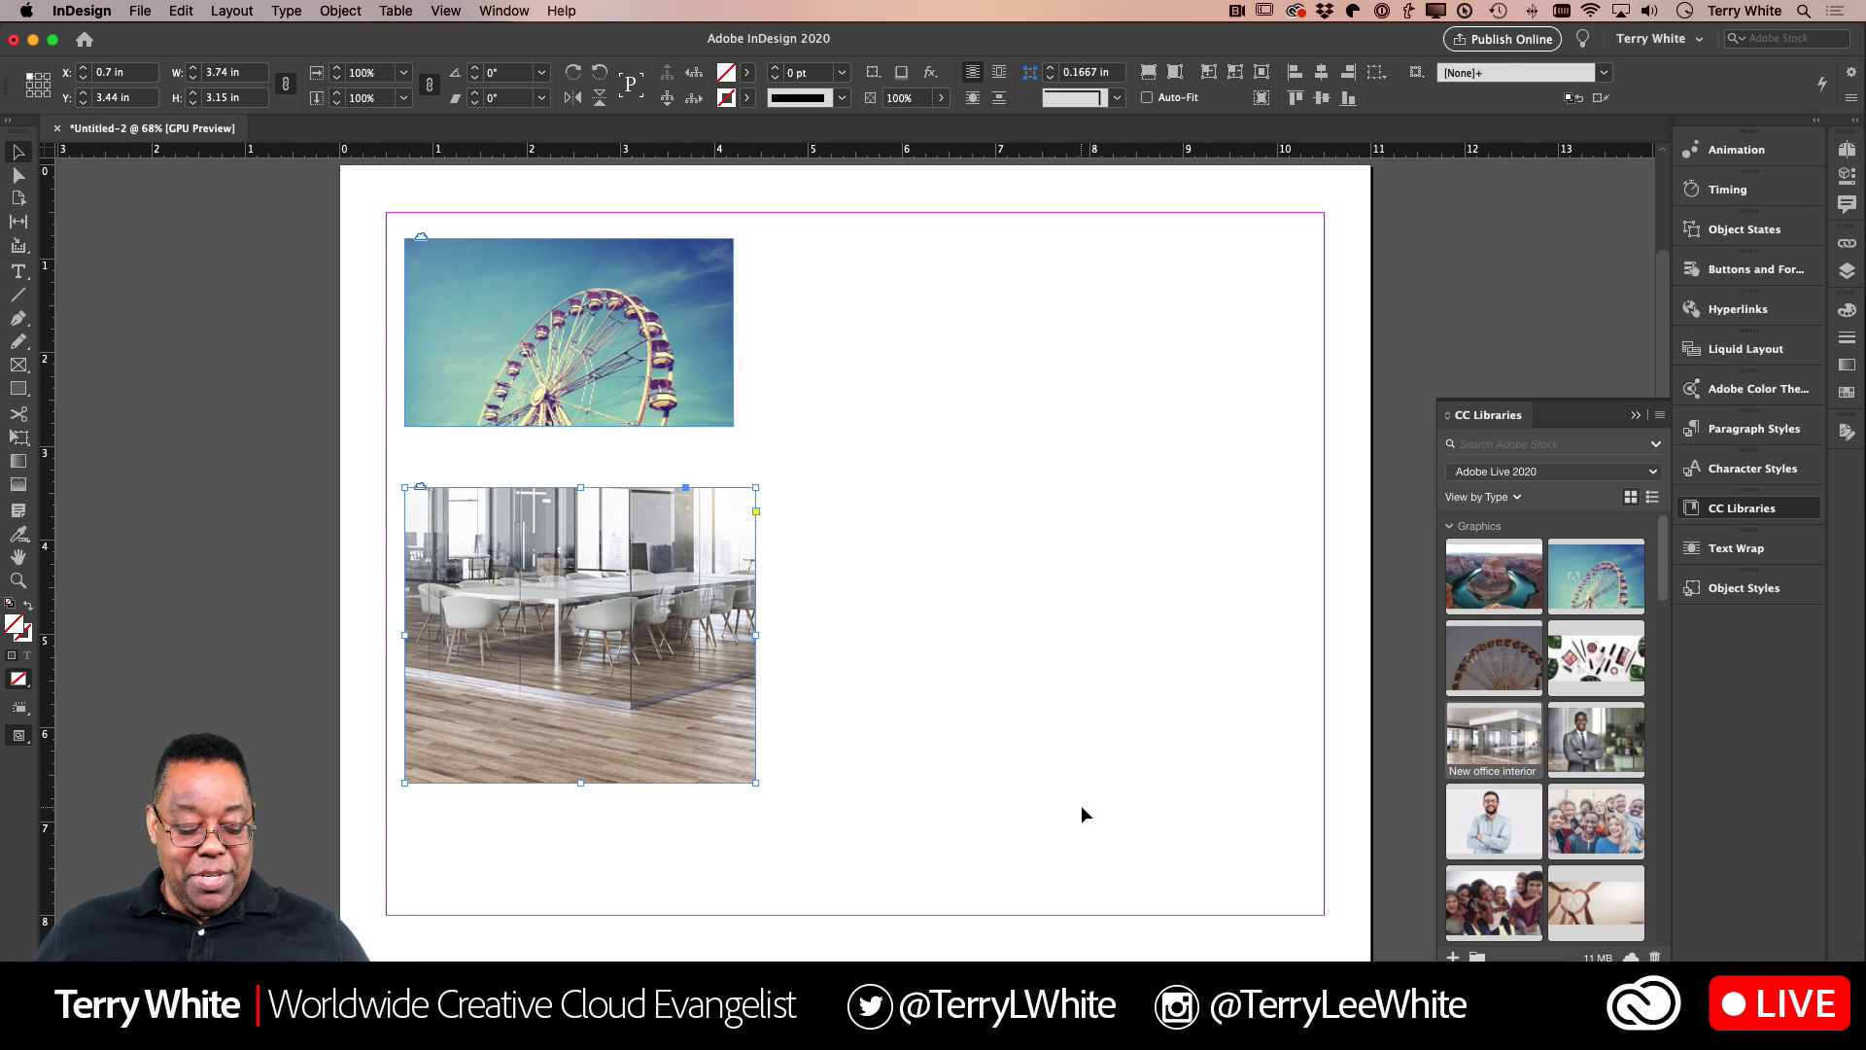
pyautogui.press('super+KP_1')
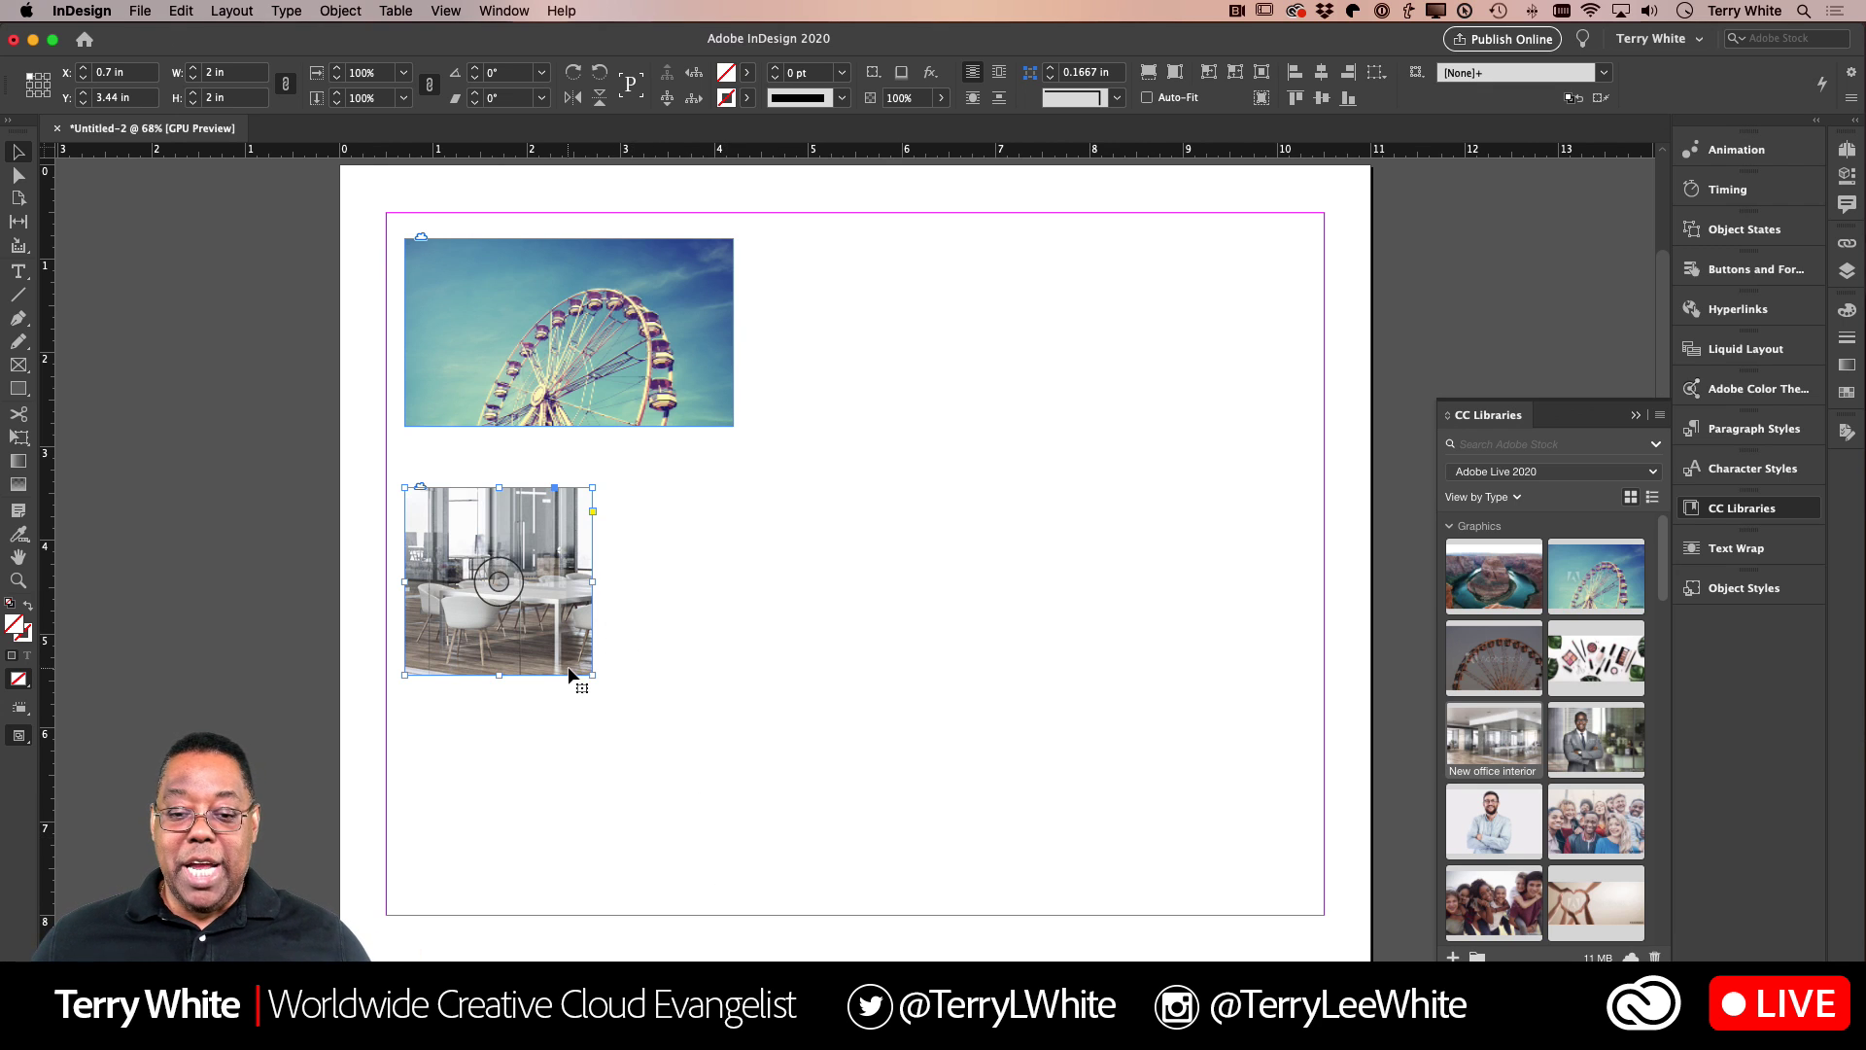
# Step: Scale the office frame and image together to about 4.5 in square, and scale the Ferris wheel frame with its image to the same width
pyautogui.moveTo(592, 672); pyautogui.dragTo(828, 896)
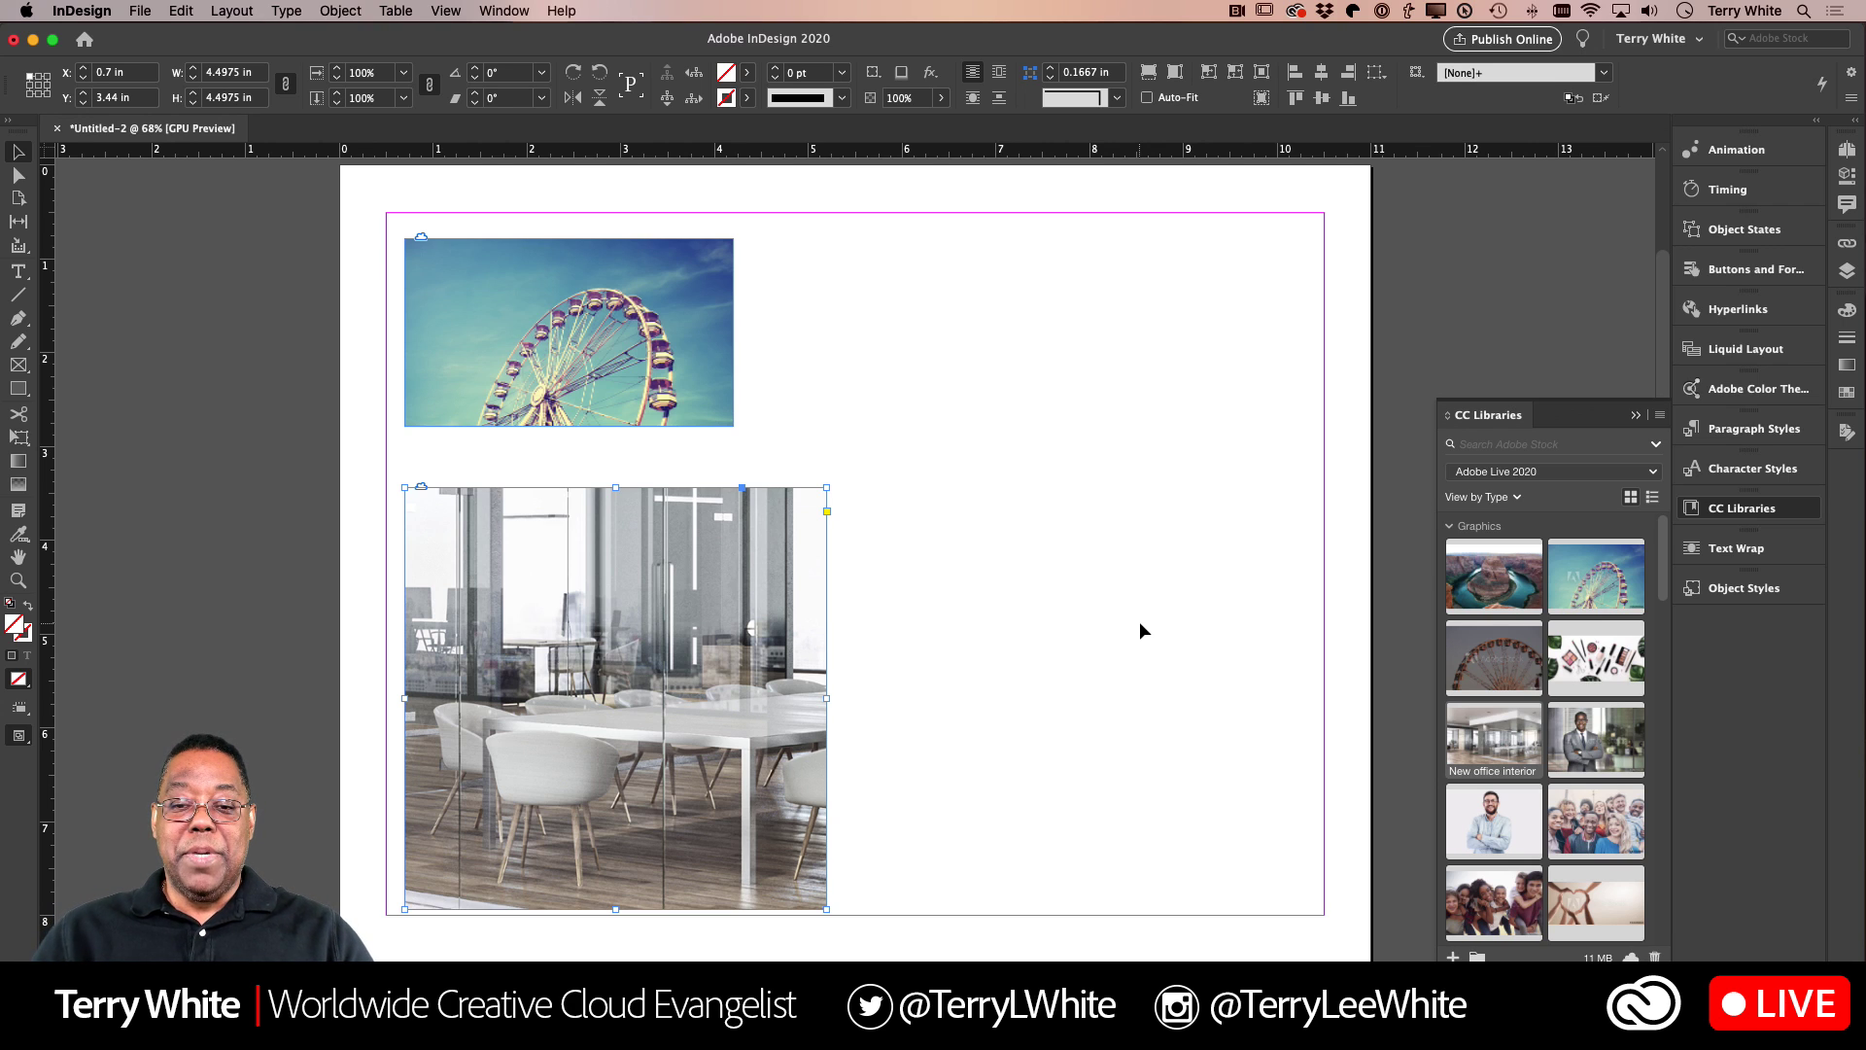
pyautogui.click(711, 402)
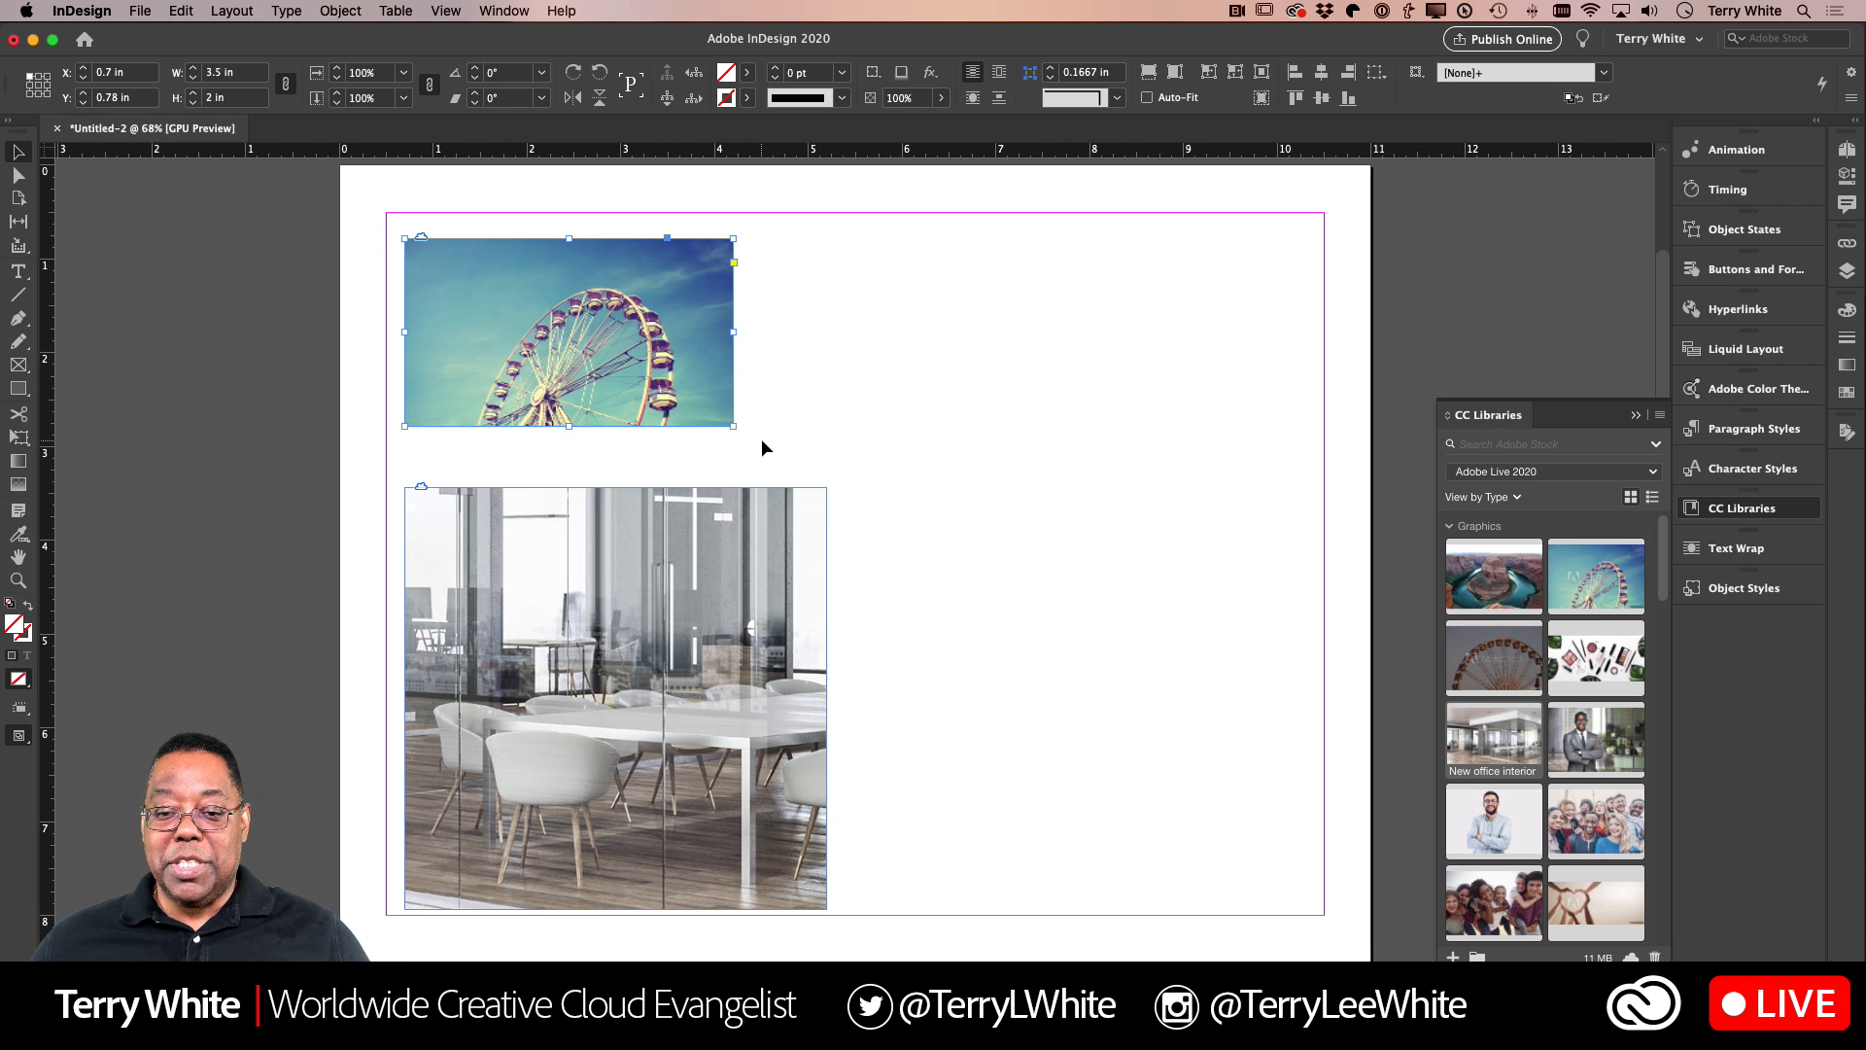
pyautogui.moveTo(732, 427); pyautogui.dragTo(818, 480)
# Step: Move the office frame down slightly to about Y 3.5 in, widening the gap below the Ferris wheel, and deselect it
pyautogui.click(738, 544)
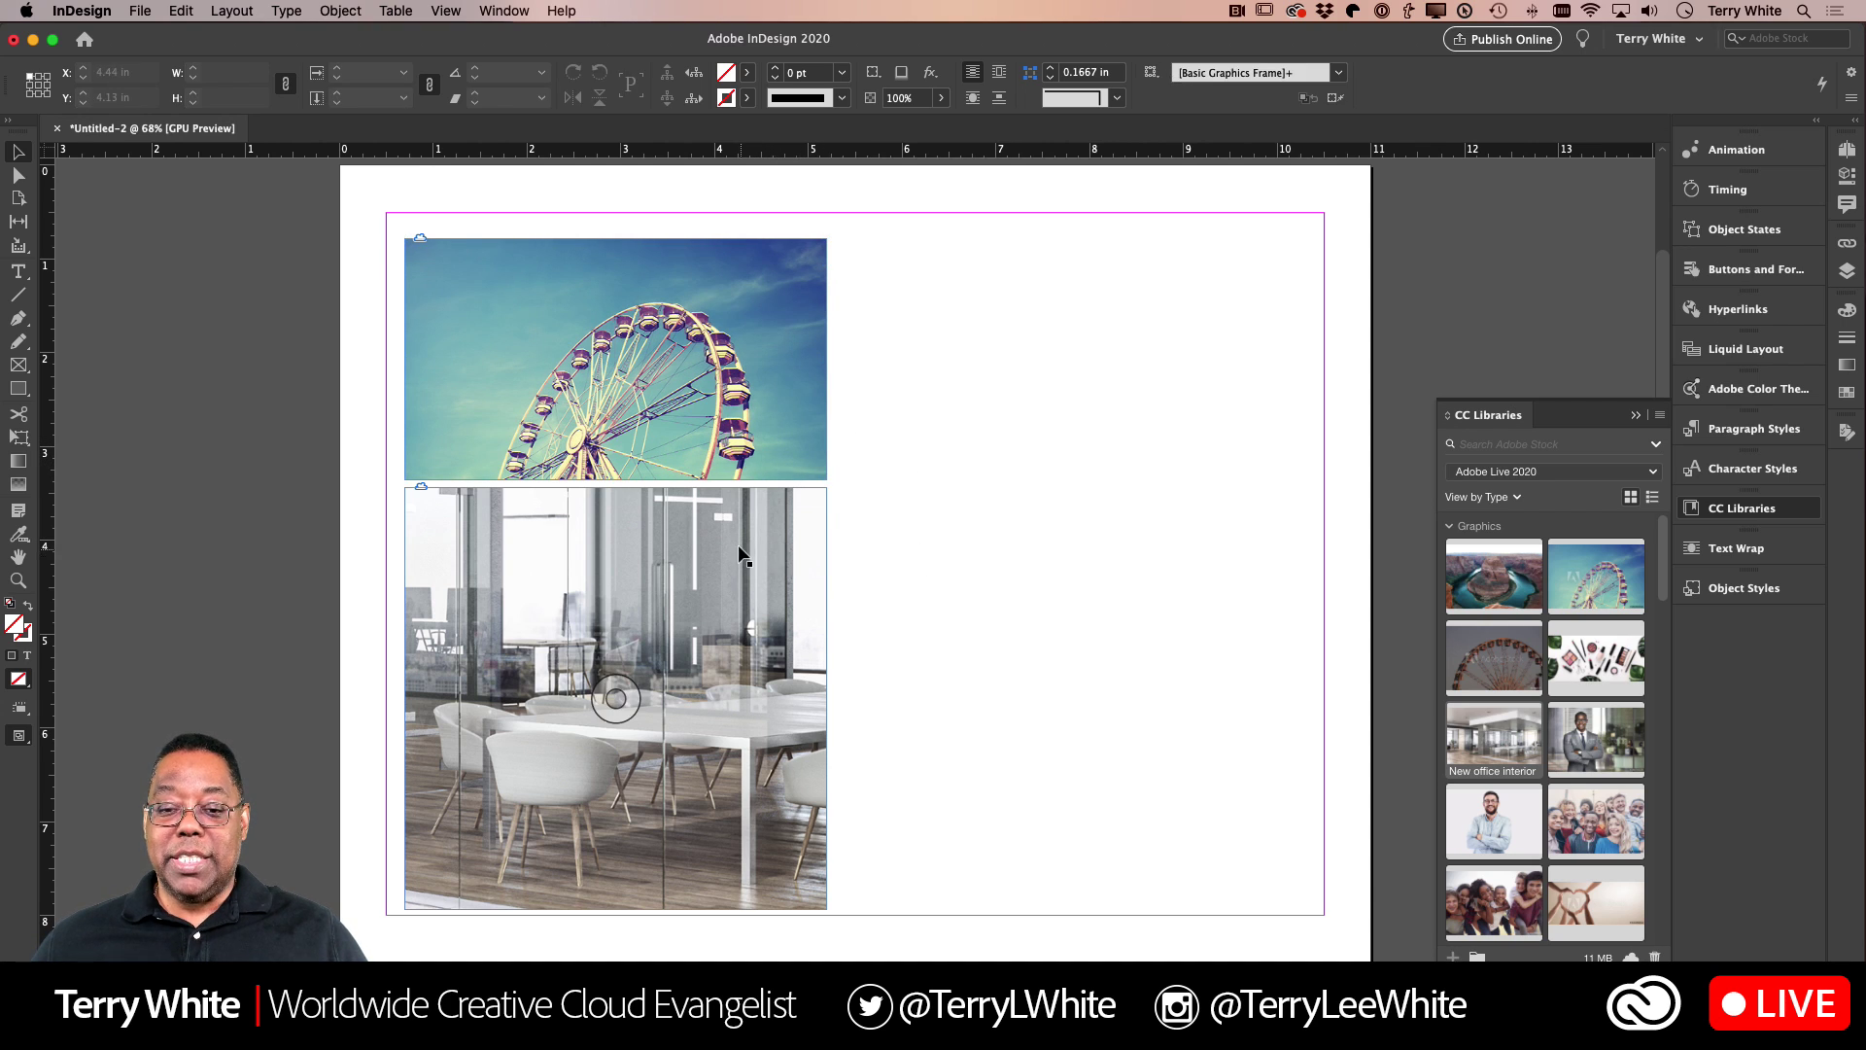
pyautogui.moveTo(729, 547); pyautogui.dragTo(729, 553)
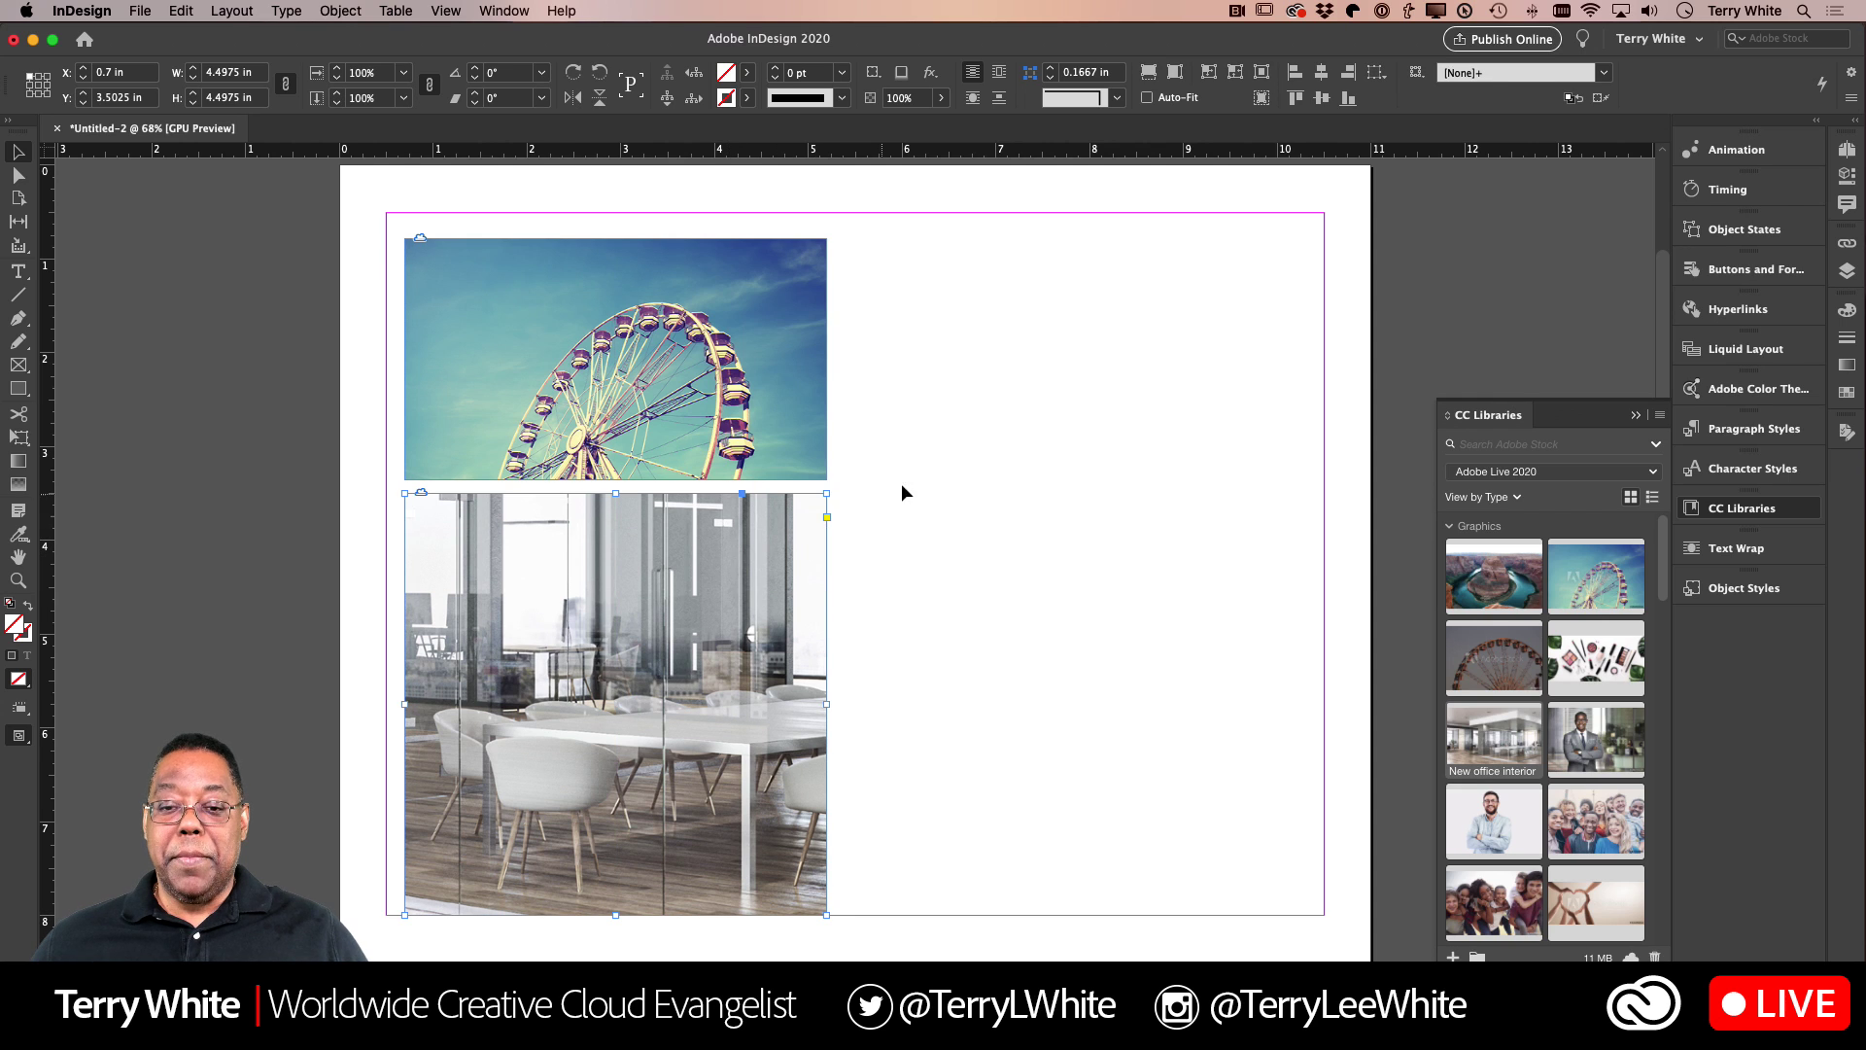
pyautogui.click(950, 449)
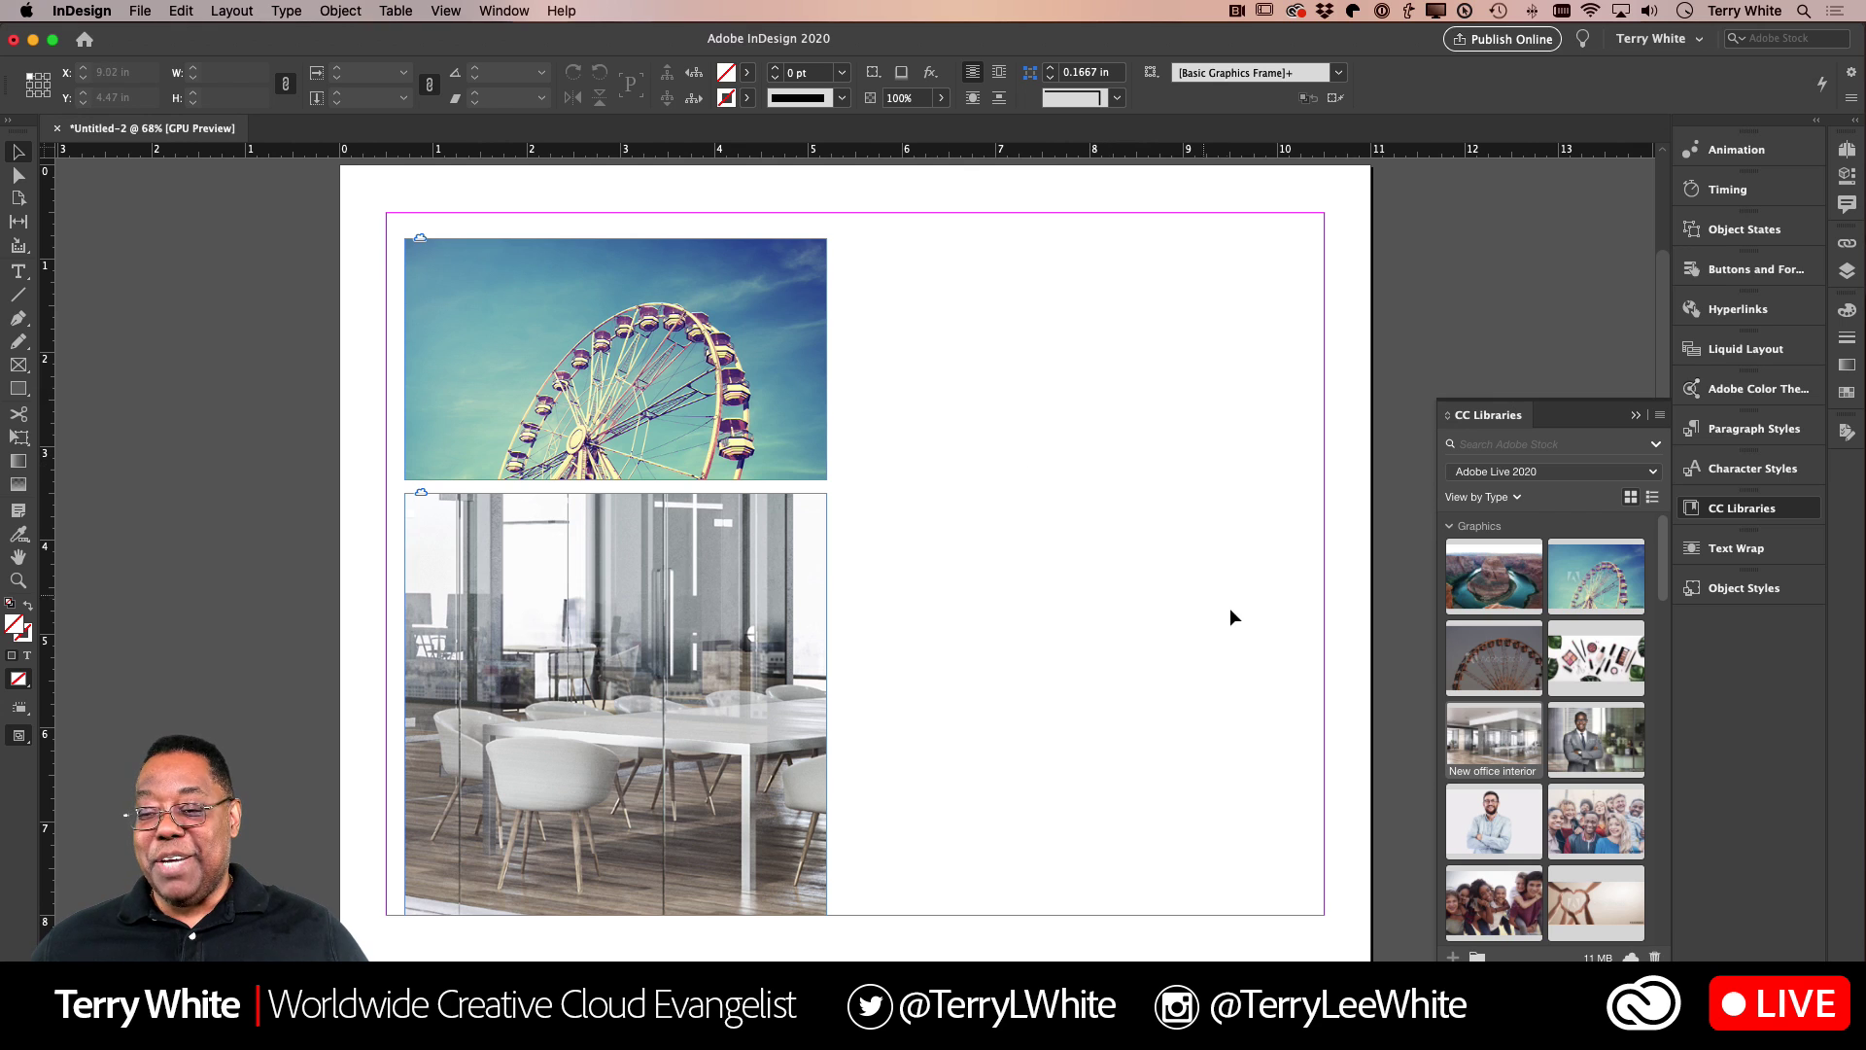
# Step: Place the library portrait of the bearded man beside the Ferris wheel in a frame about 3.87 by 2.58 in
pyautogui.scroll(-3, 1524, 805)
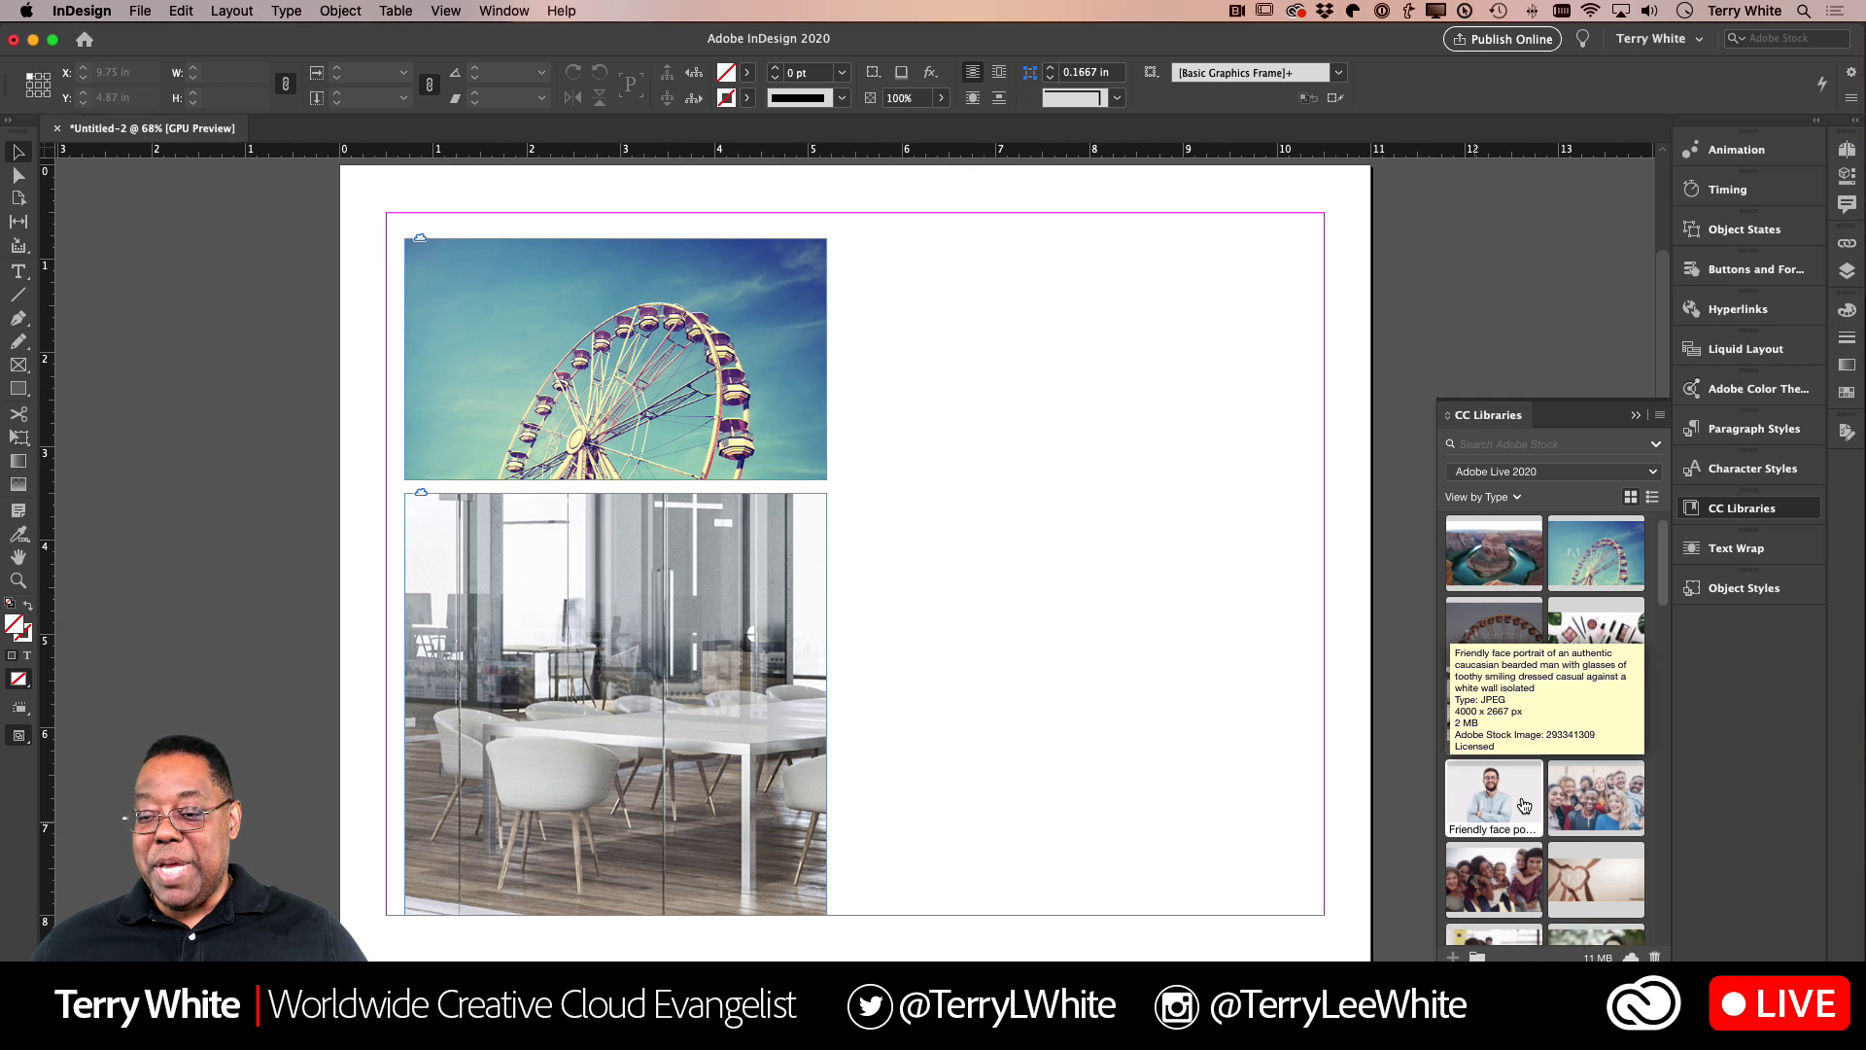
pyautogui.moveTo(1494, 700); pyautogui.dragTo(880, 314)
pyautogui.scroll(-1, 880, 314)
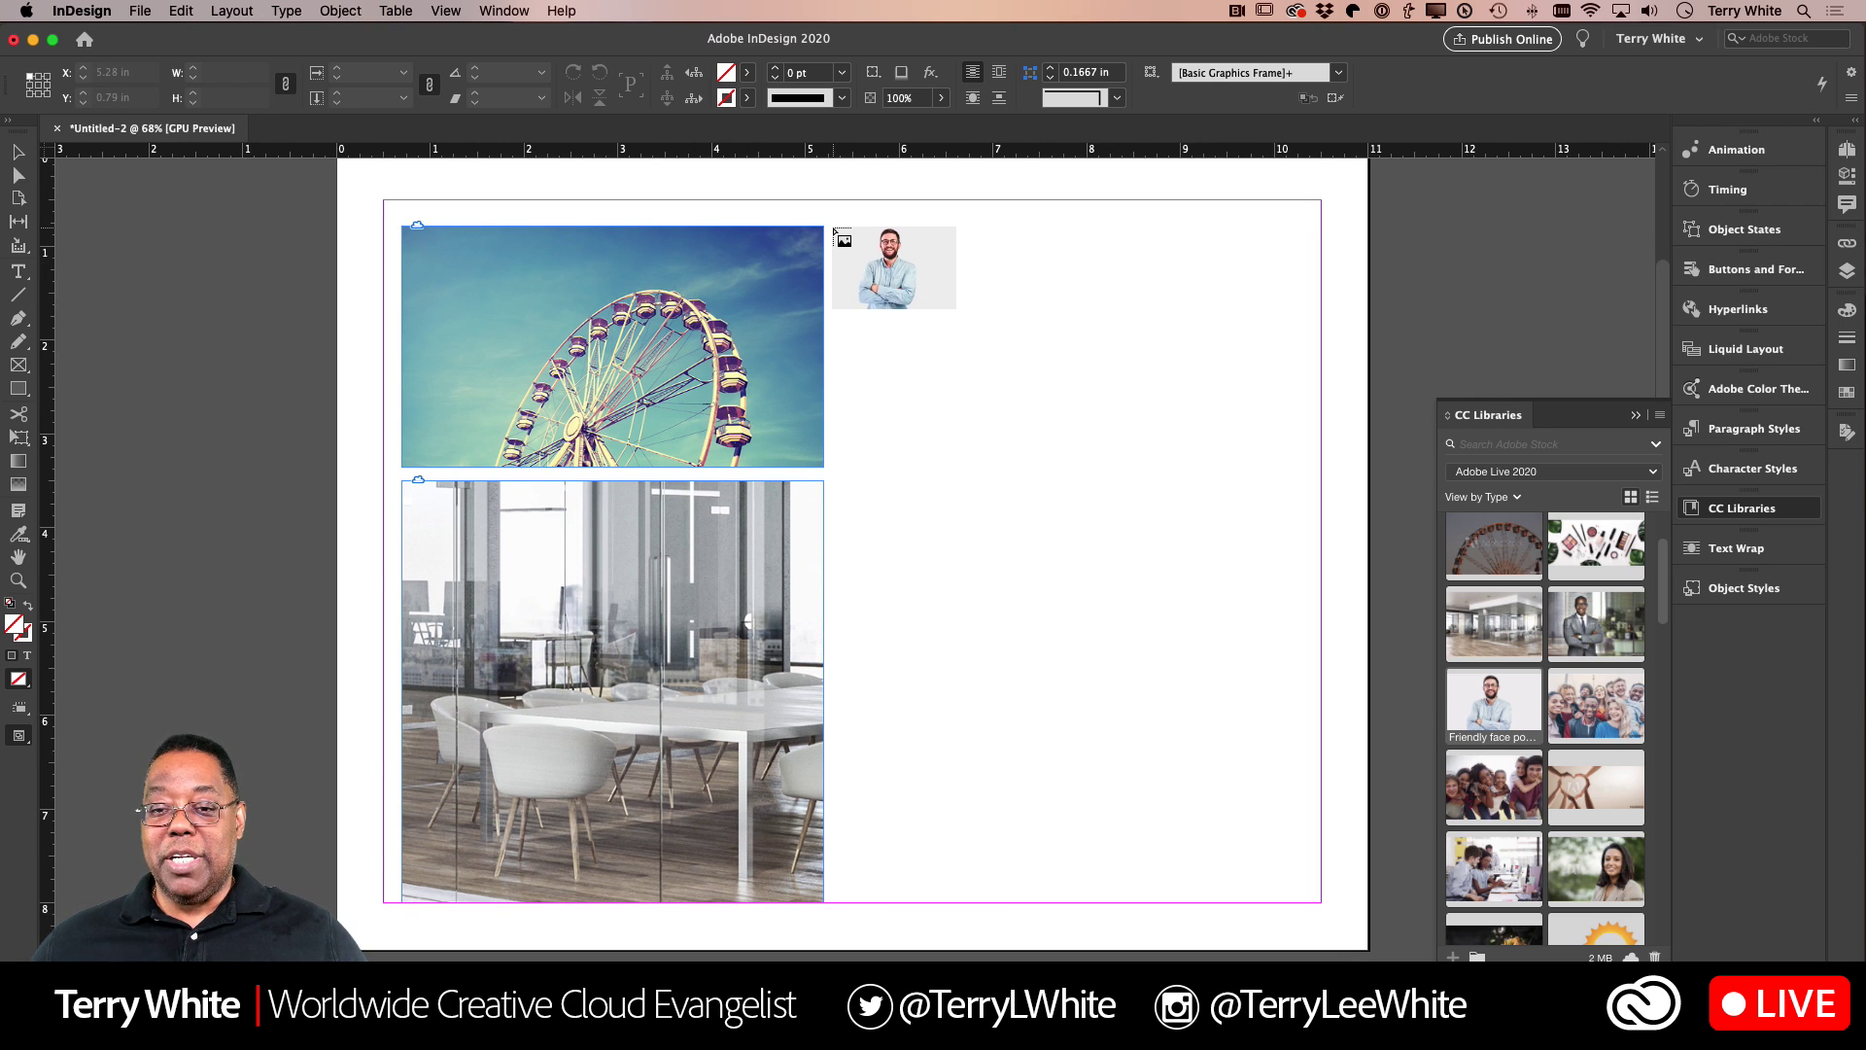
pyautogui.moveTo(836, 230); pyautogui.dragTo(1195, 423)
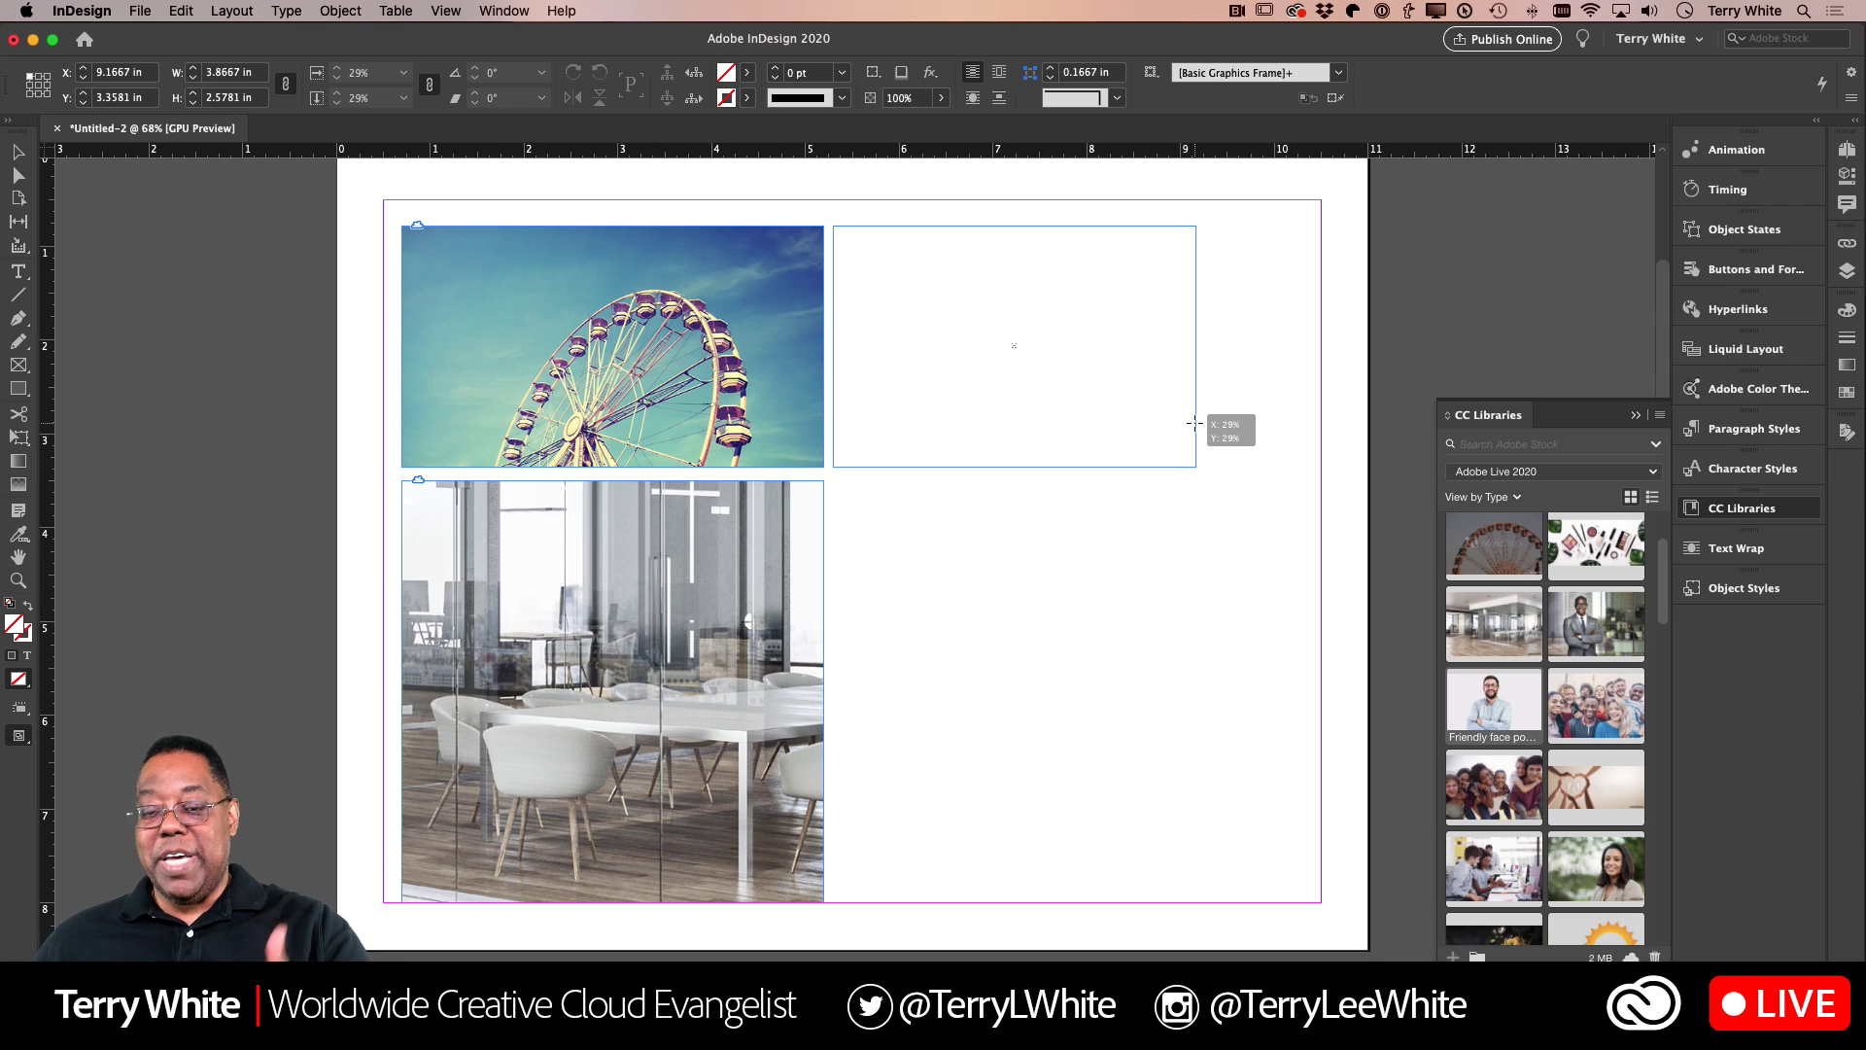
pyautogui.moveTo(1195, 422); pyautogui.dragTo(1195, 423)
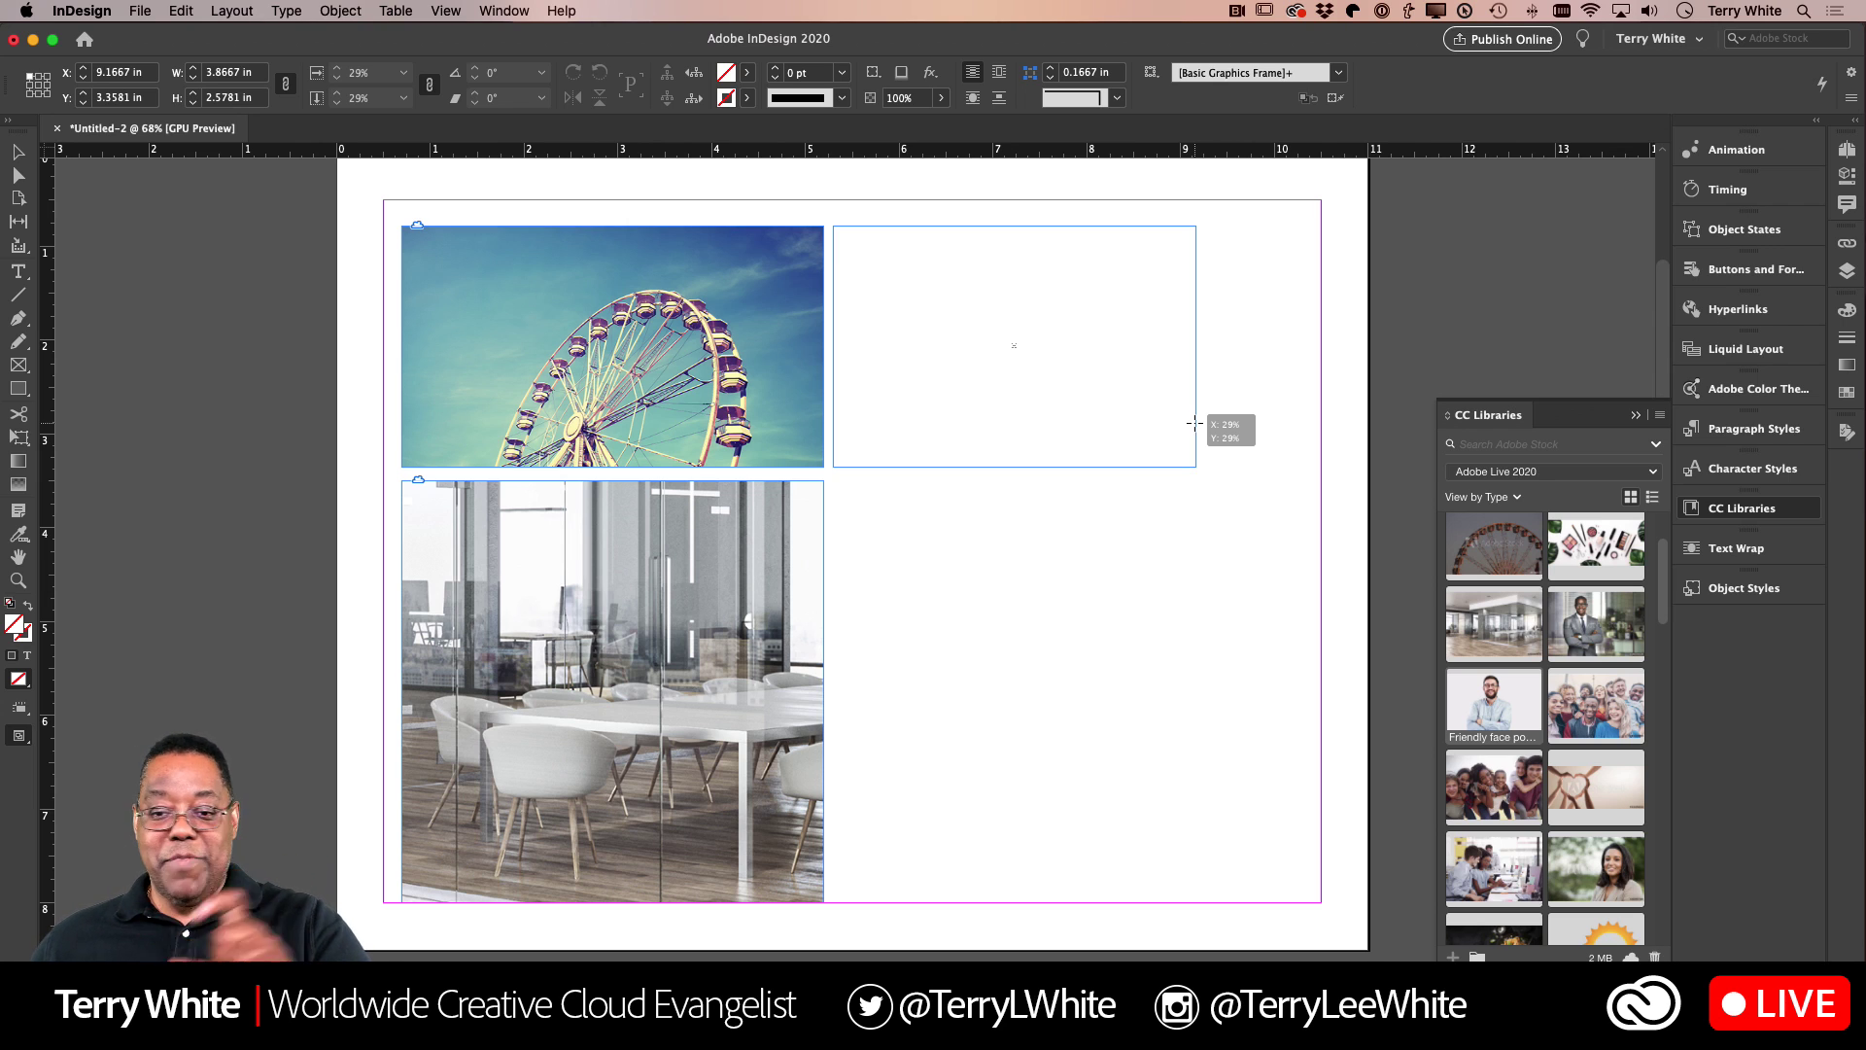
pyautogui.moveTo(1194, 423); pyautogui.dragTo(1195, 425)
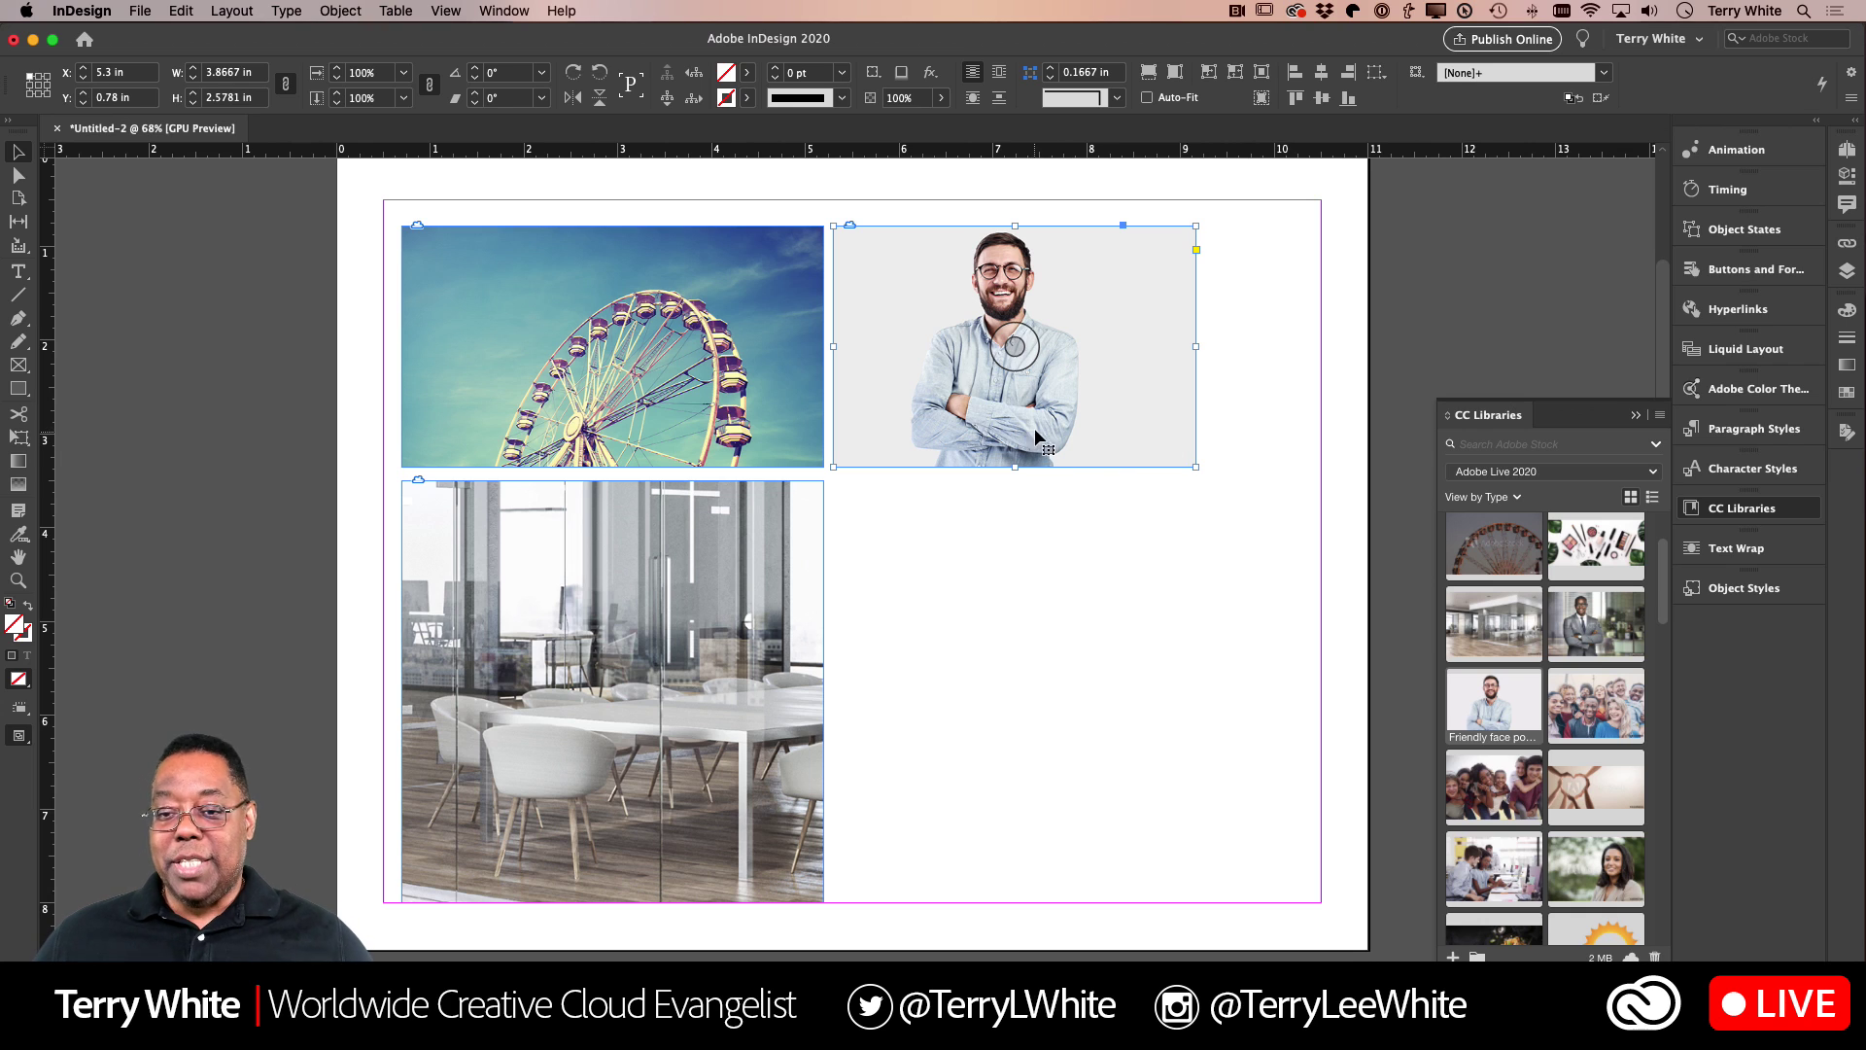
# Step: Move the portrait frame right to about X 5.9 in, deselect it, and check the layout in preview mode
pyautogui.moveTo(1046, 430); pyautogui.dragTo(1101, 425)
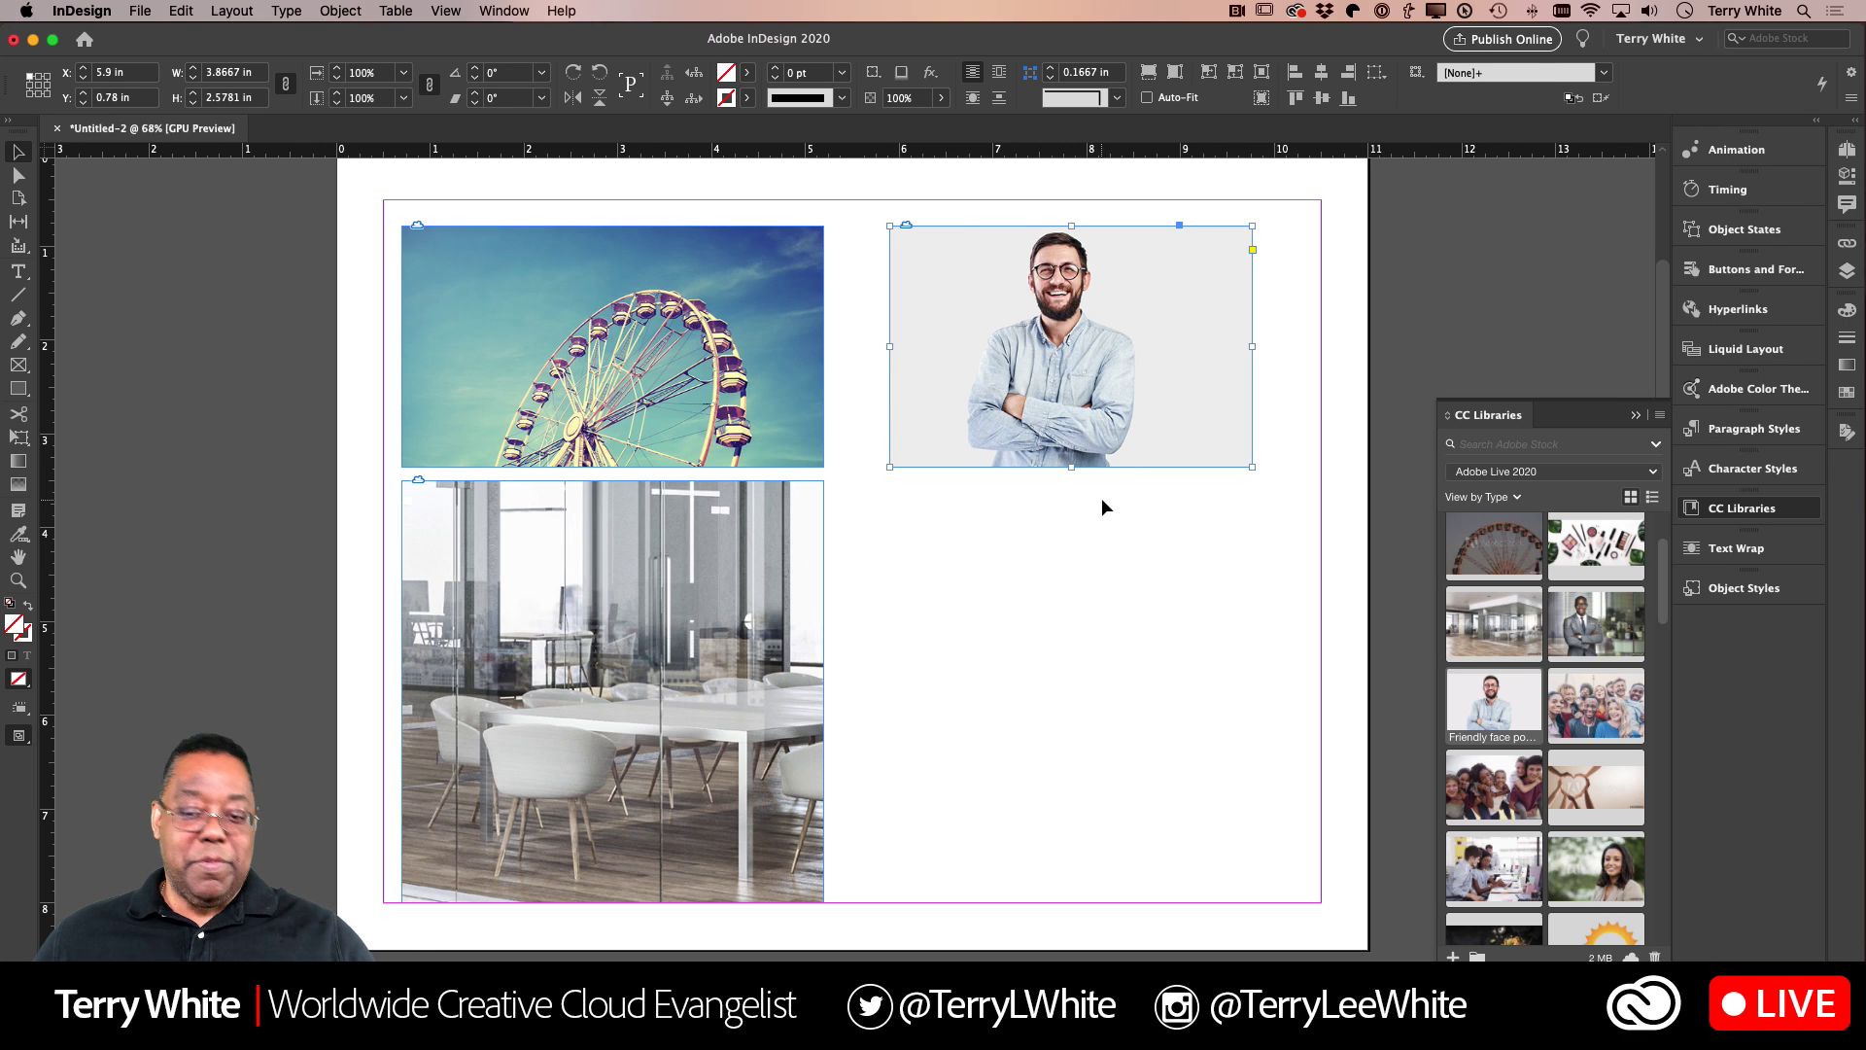
pyautogui.click(961, 585)
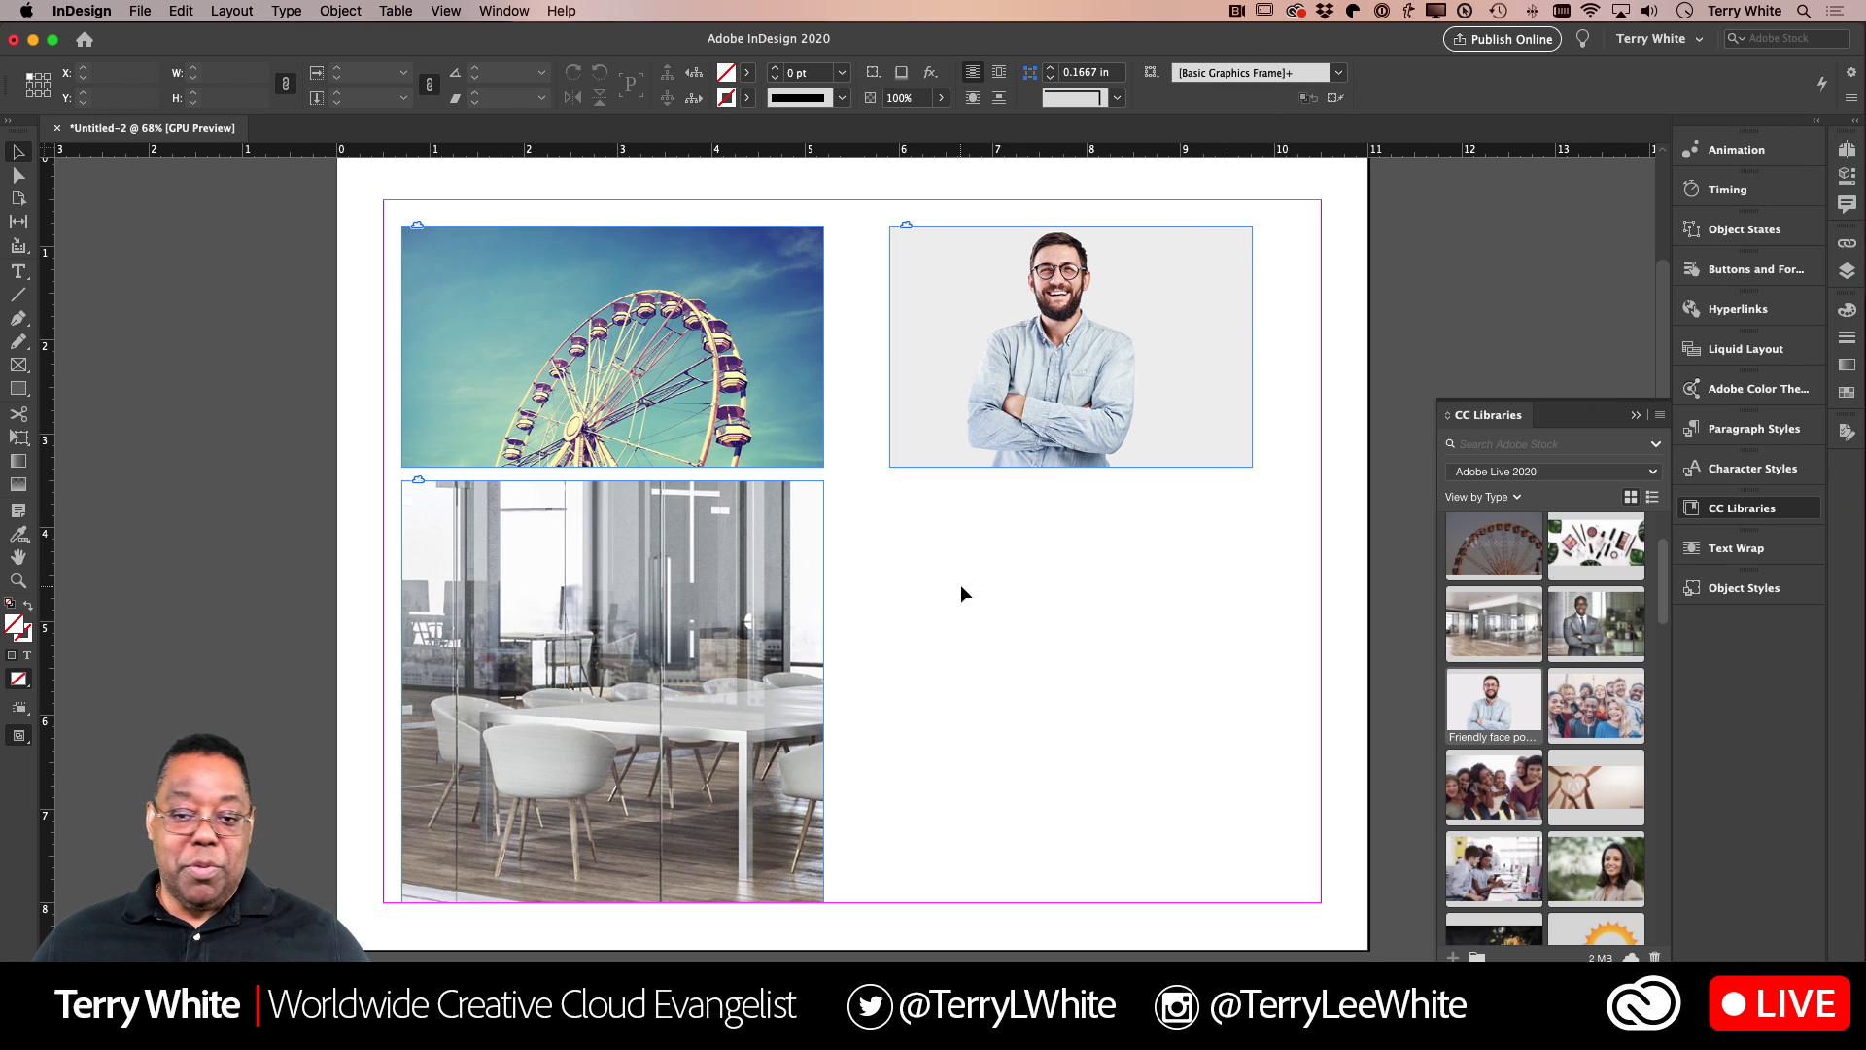
pyautogui.press('w')
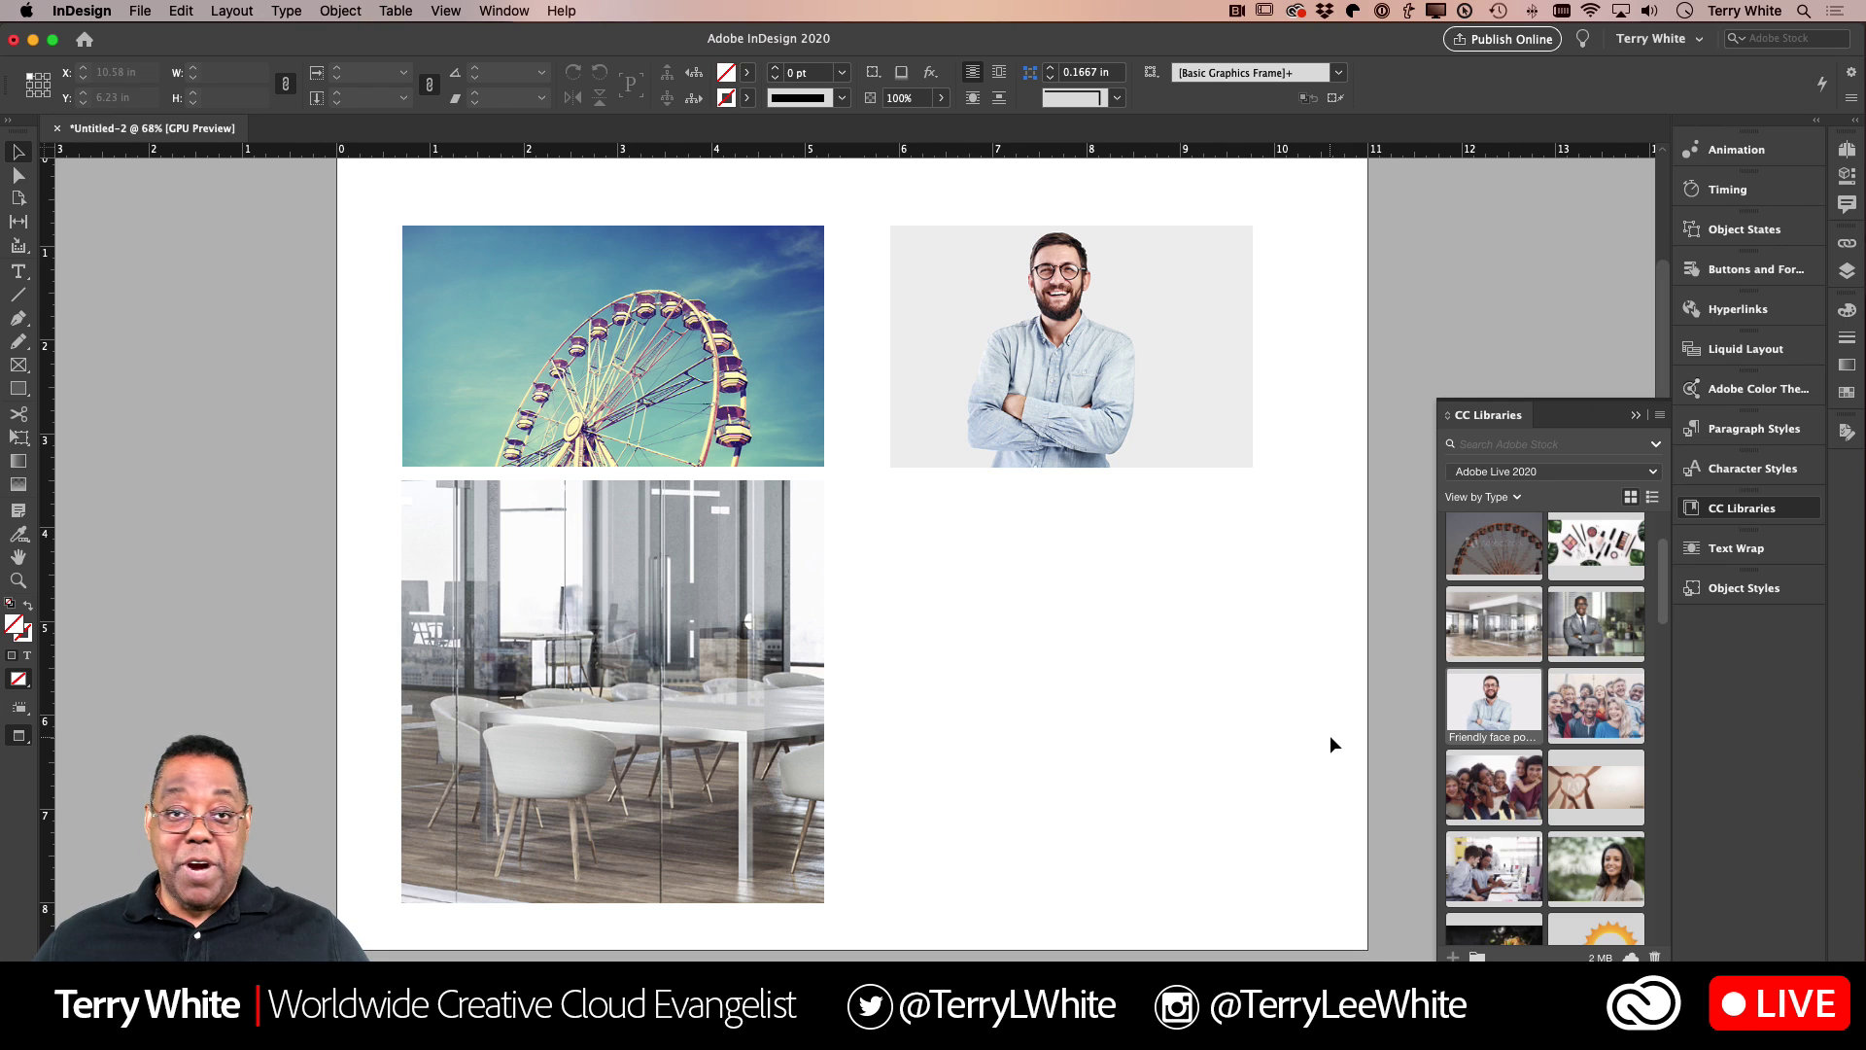
pyautogui.press('w')
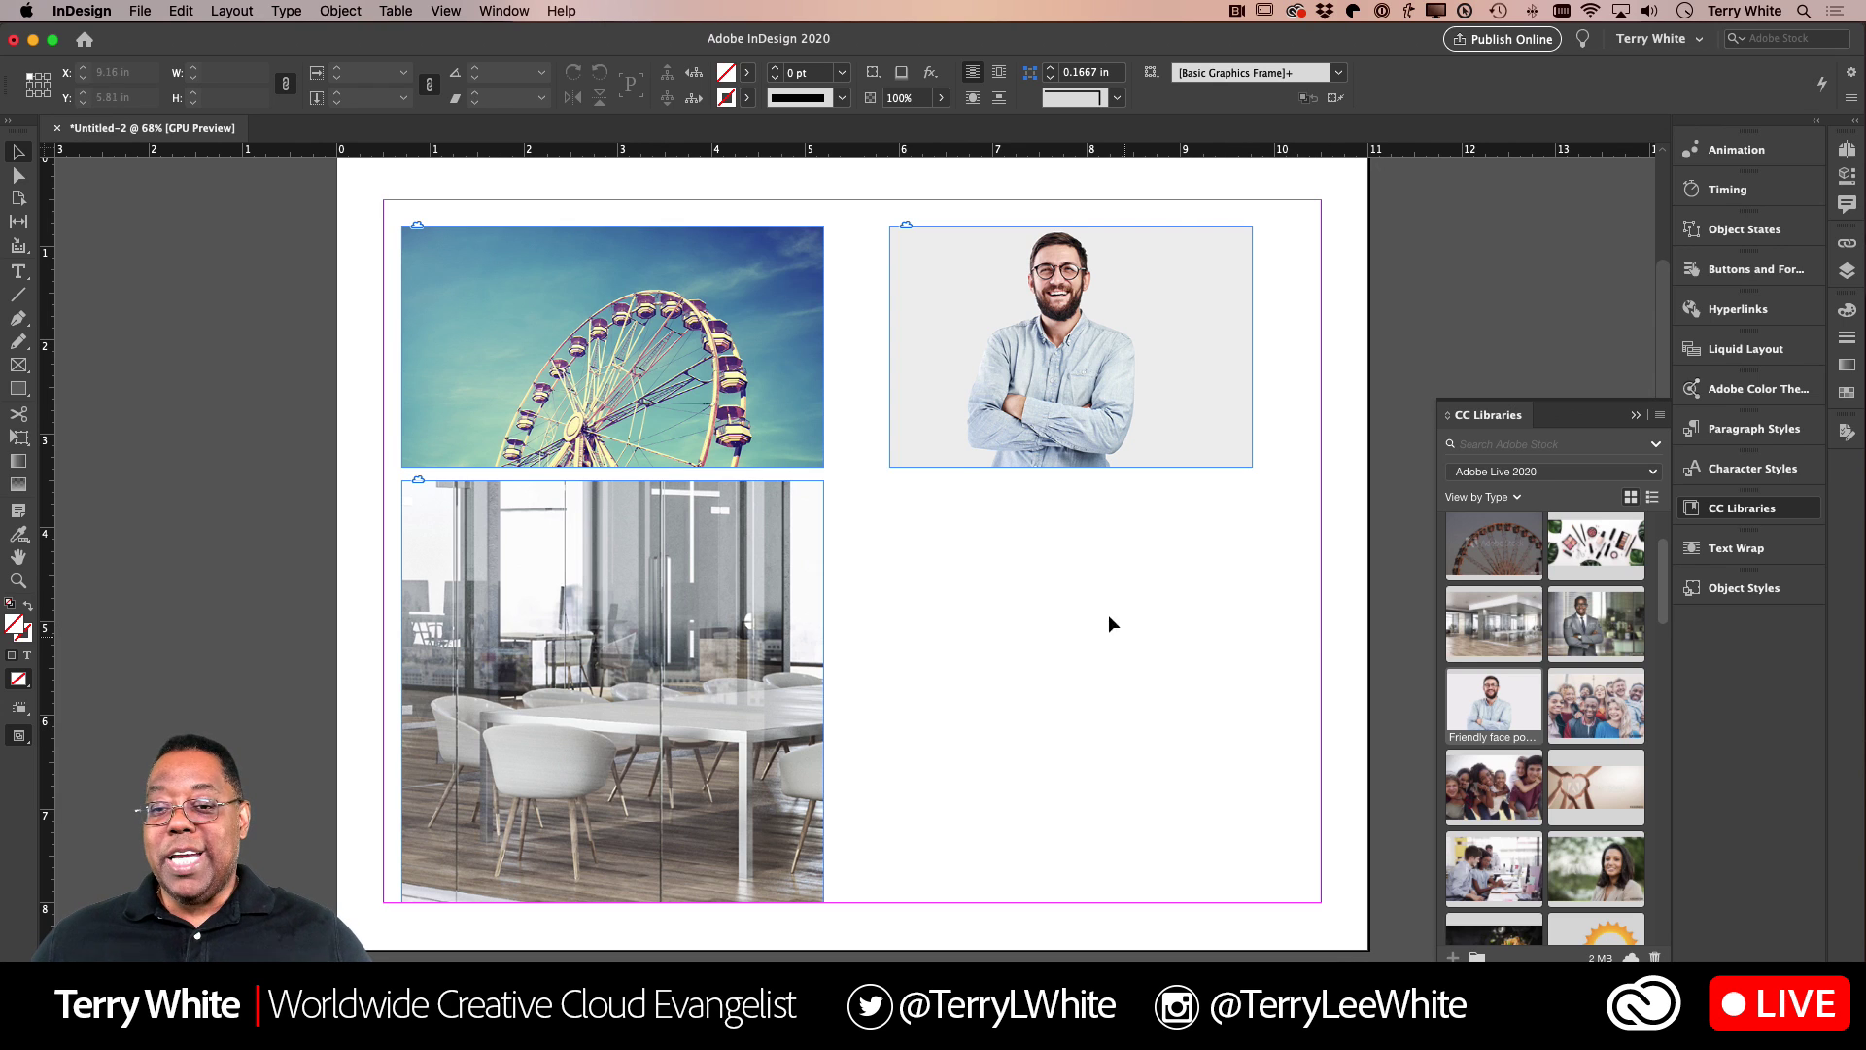
# Step: Add a 1 pt solid black stroke to the portrait frame and view the deselected result in preview mode
pyautogui.click(955, 454)
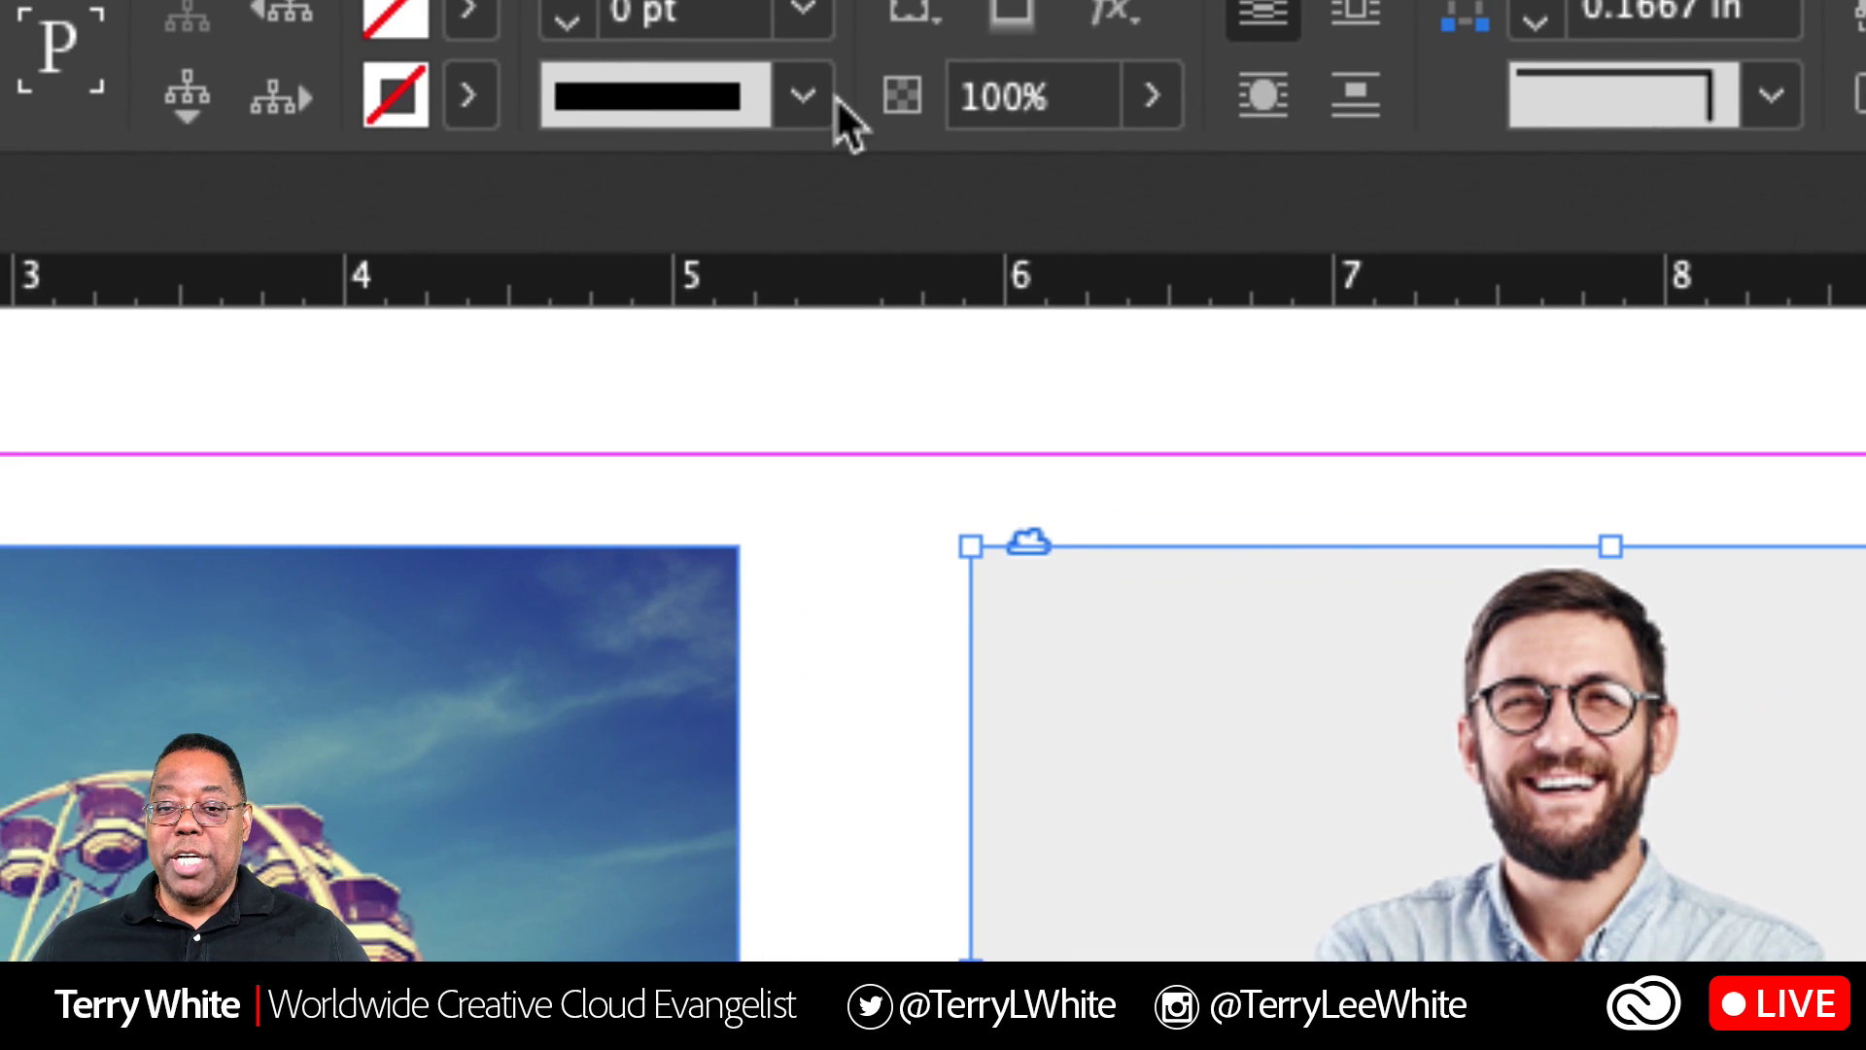
pyautogui.click(851, 146)
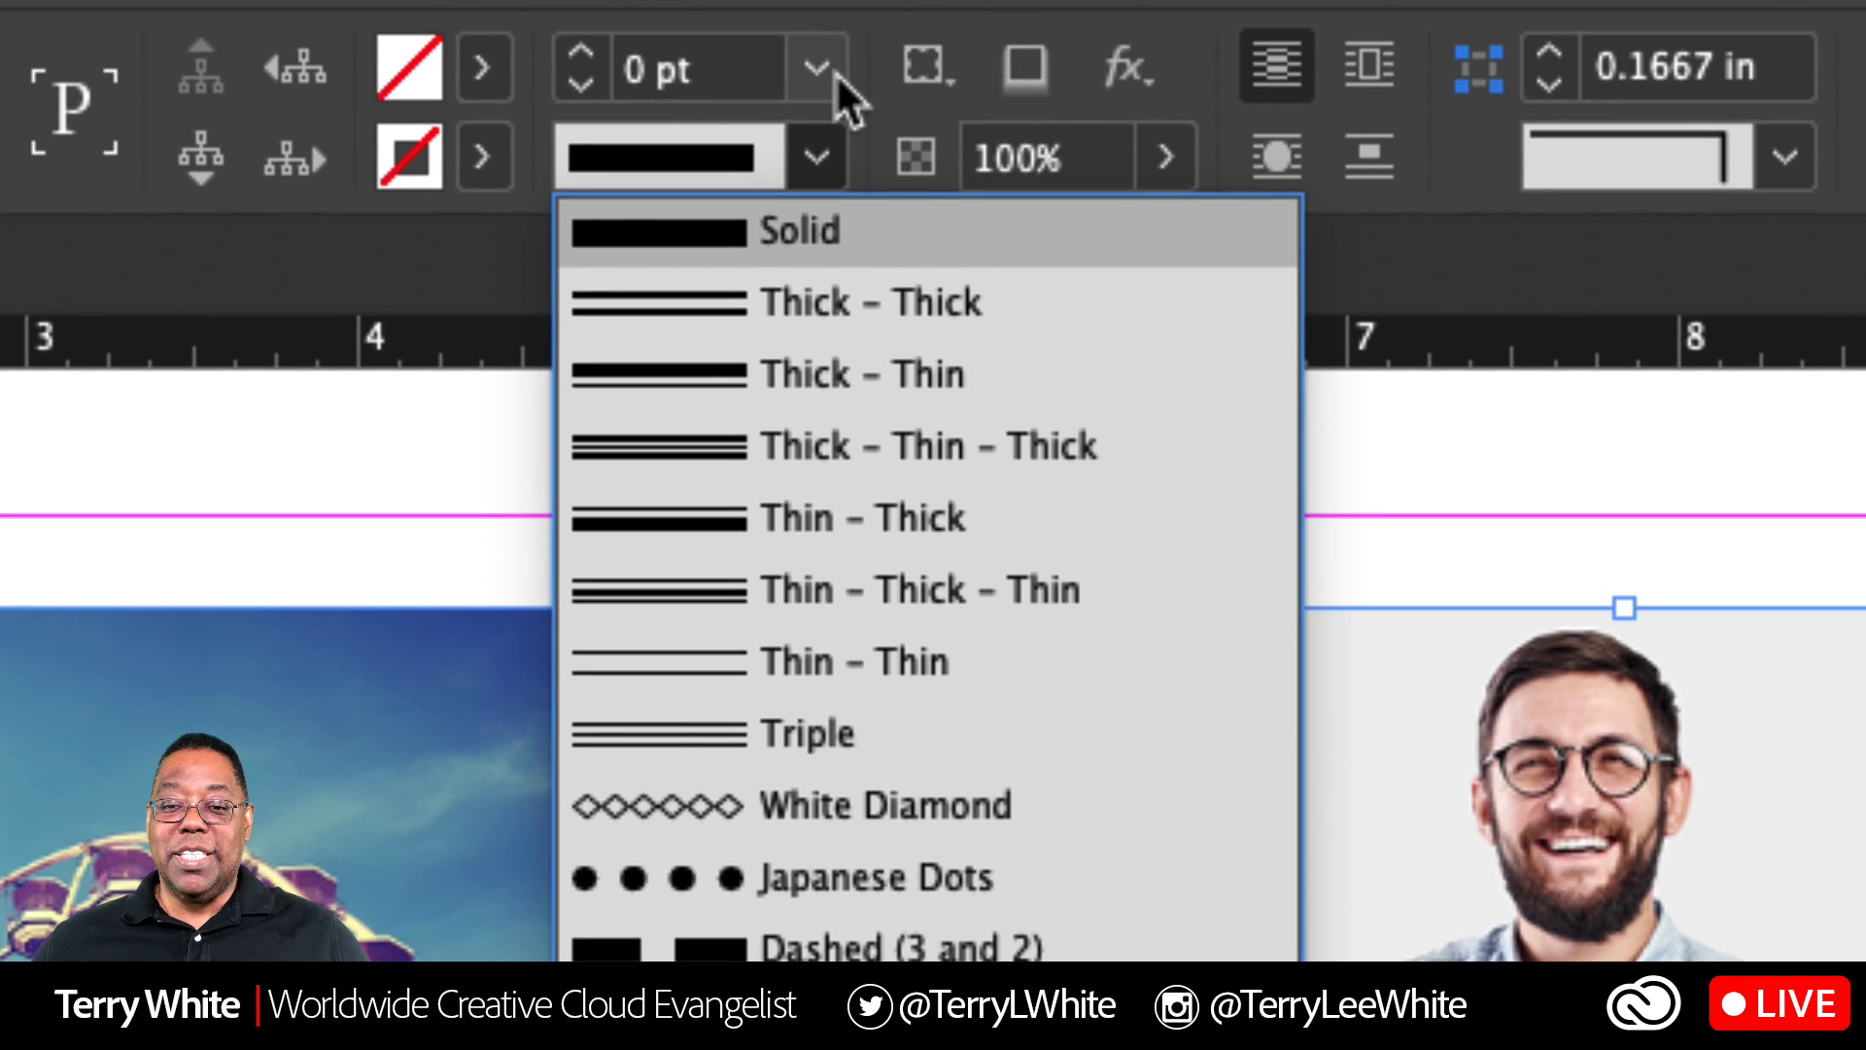
pyautogui.click(935, 57)
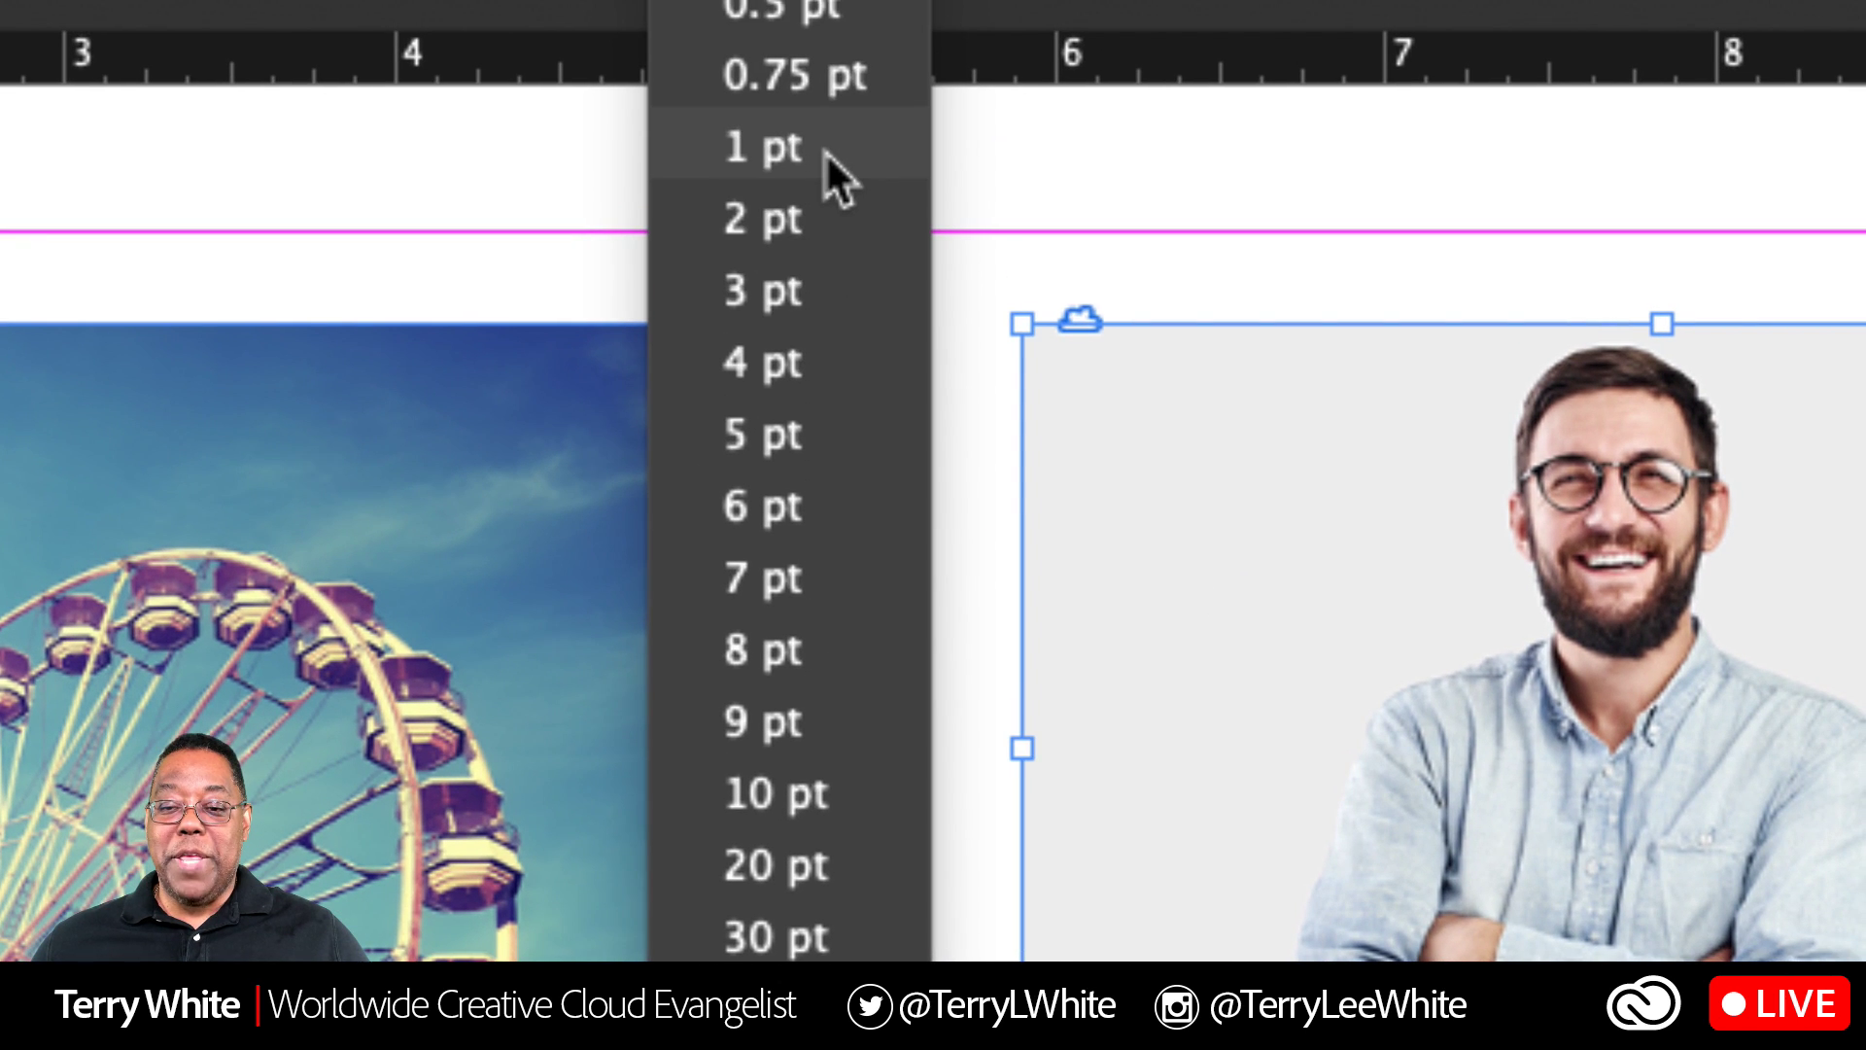
pyautogui.click(790, 308)
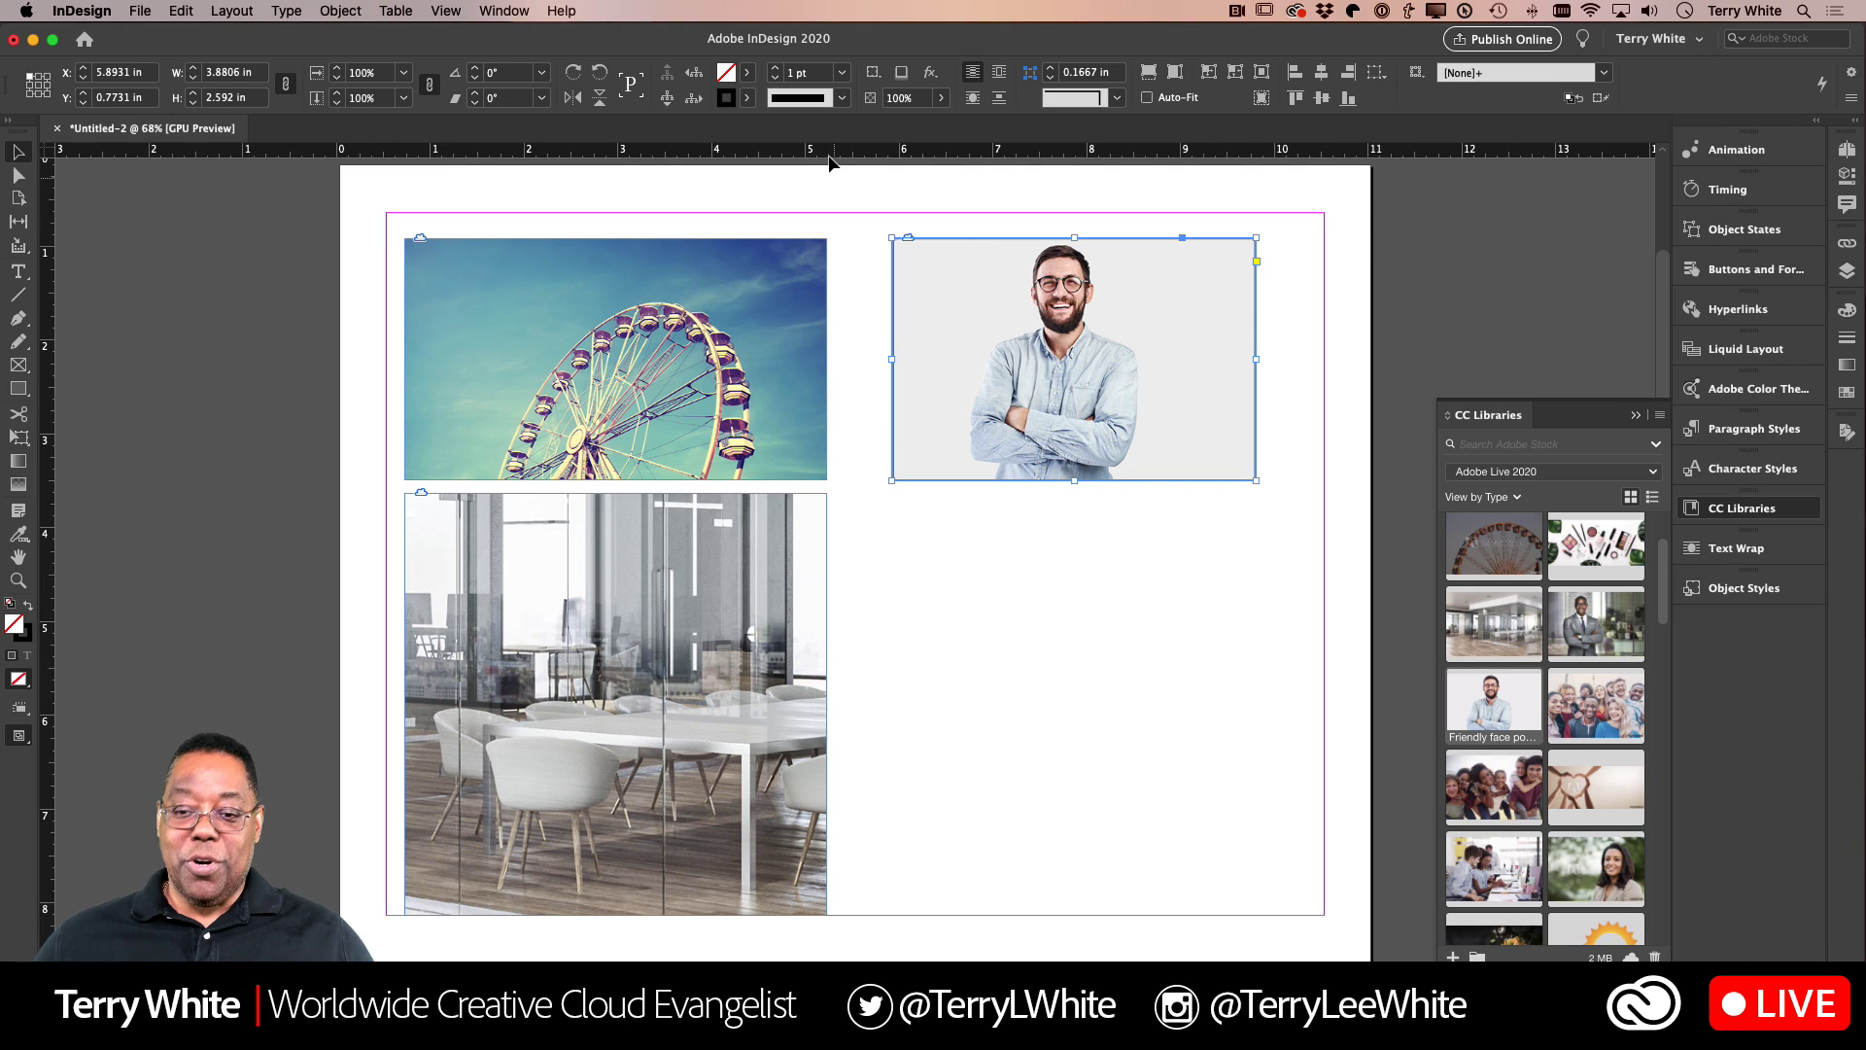
pyautogui.click(879, 530)
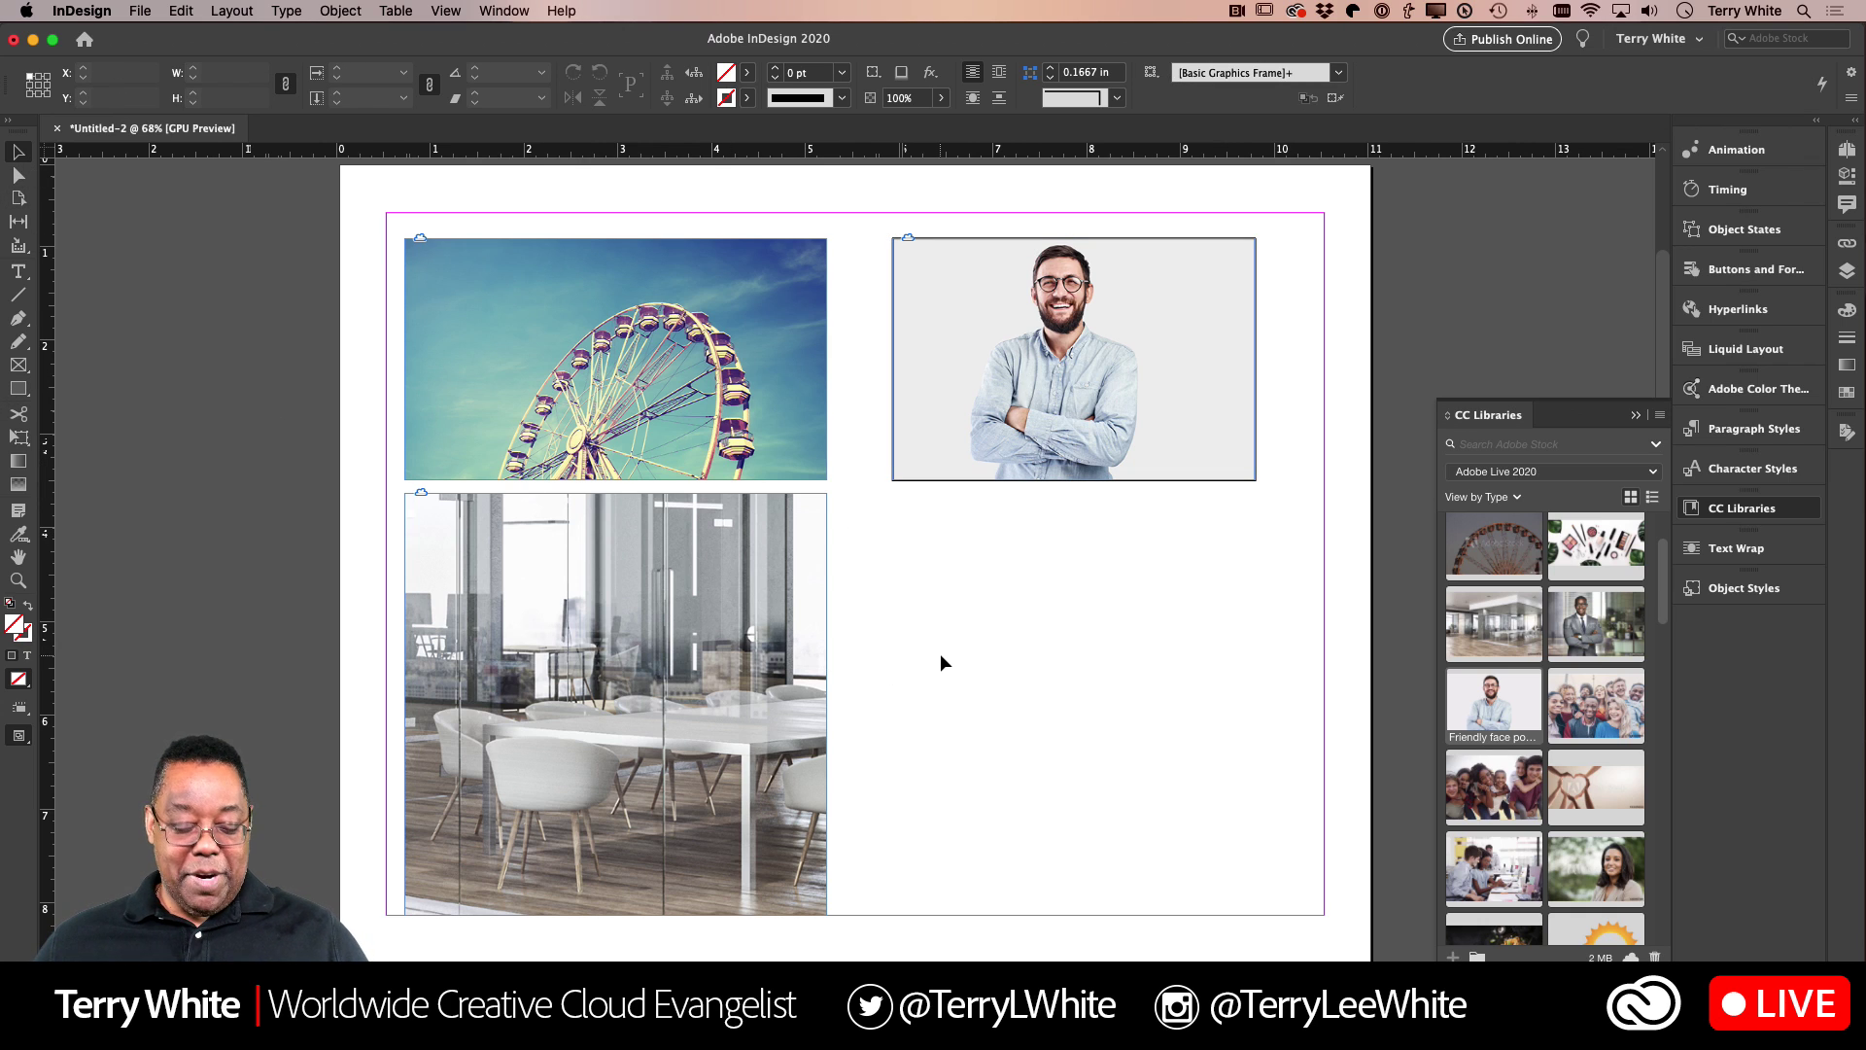
pyautogui.press('w')
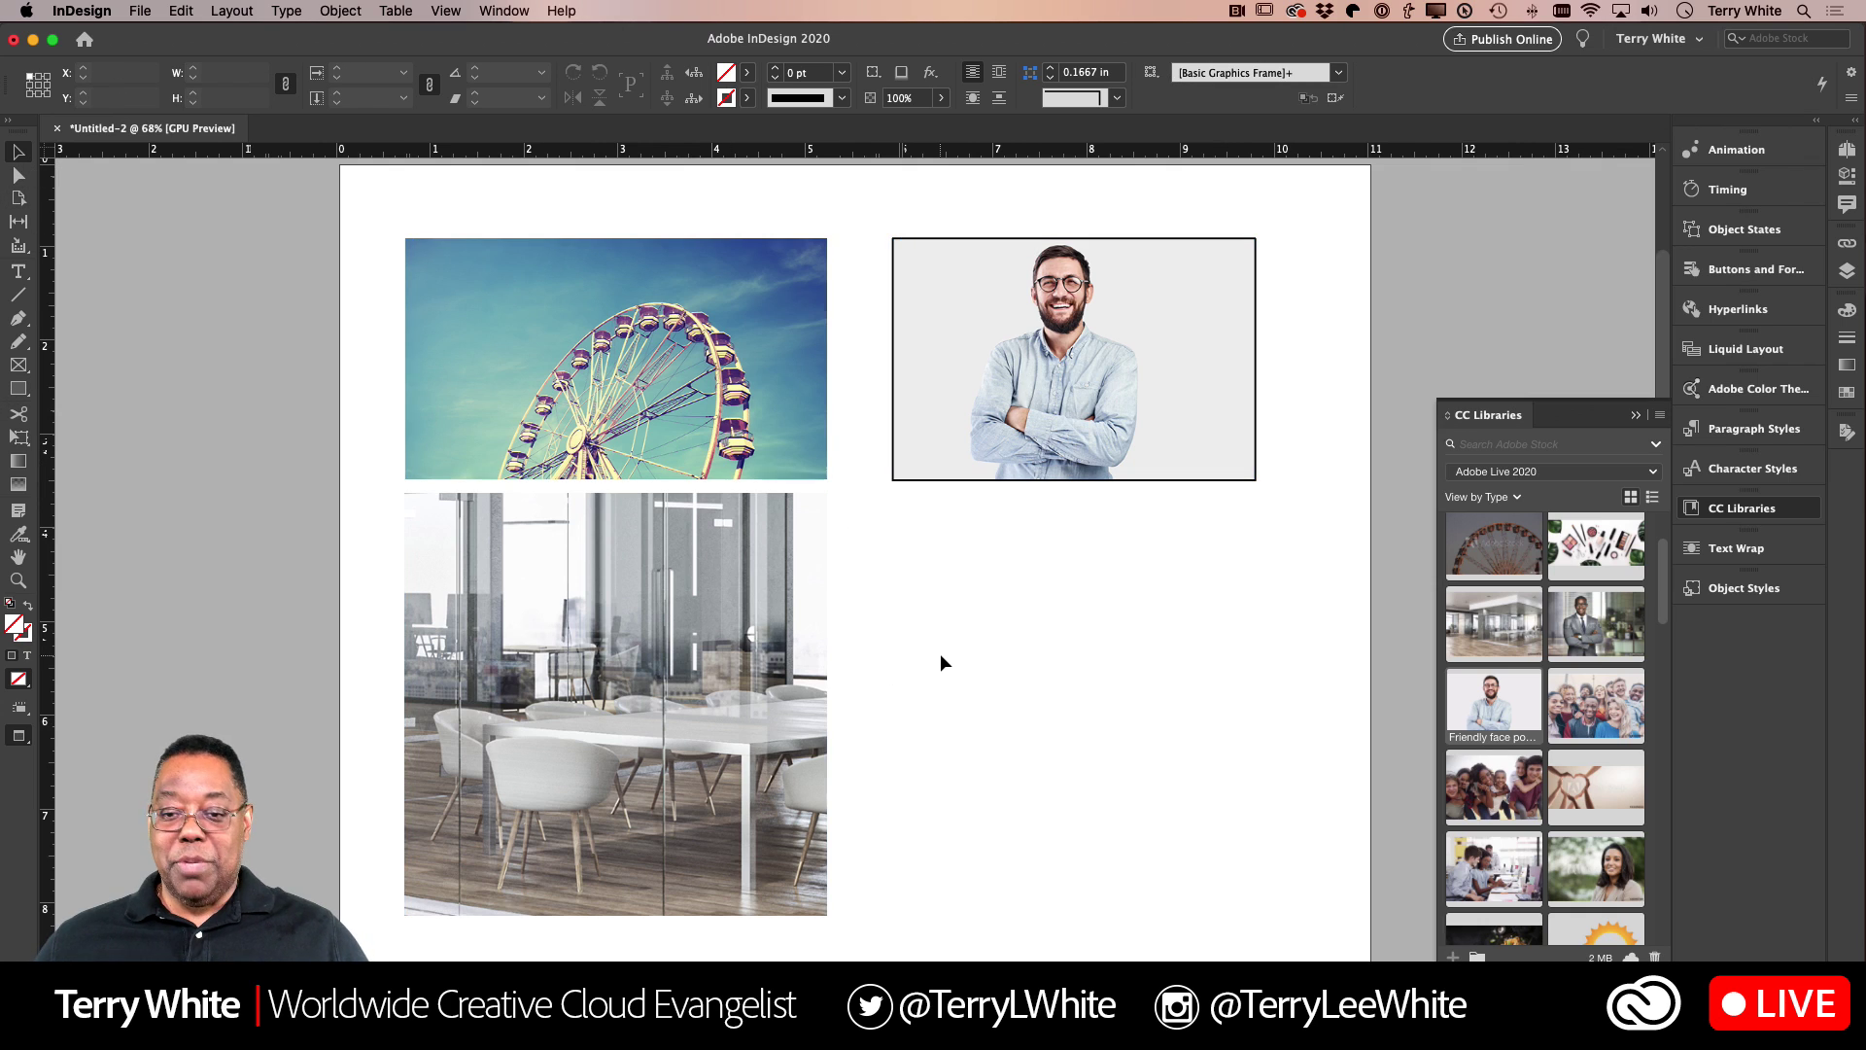
# Step: Set the portrait frame's stroke weight to 2 pt and deselect the frame
pyautogui.click(931, 430)
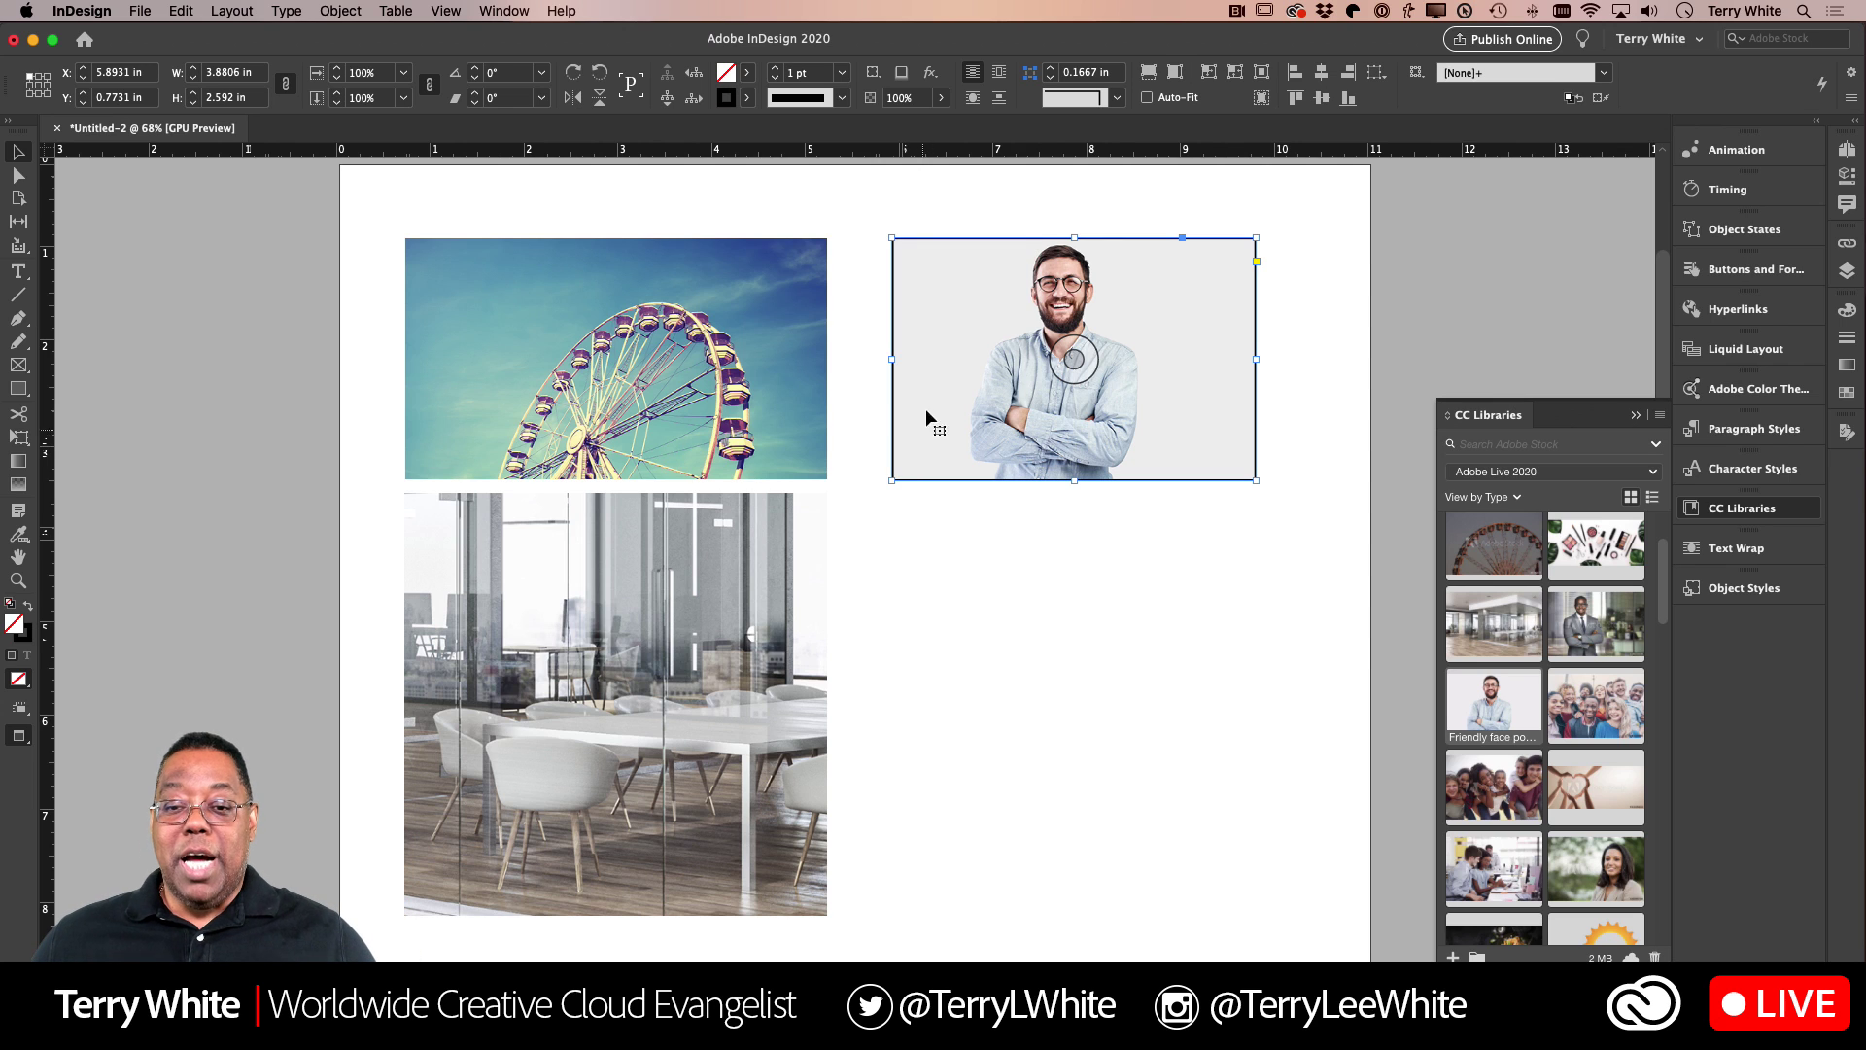
pyautogui.click(842, 73)
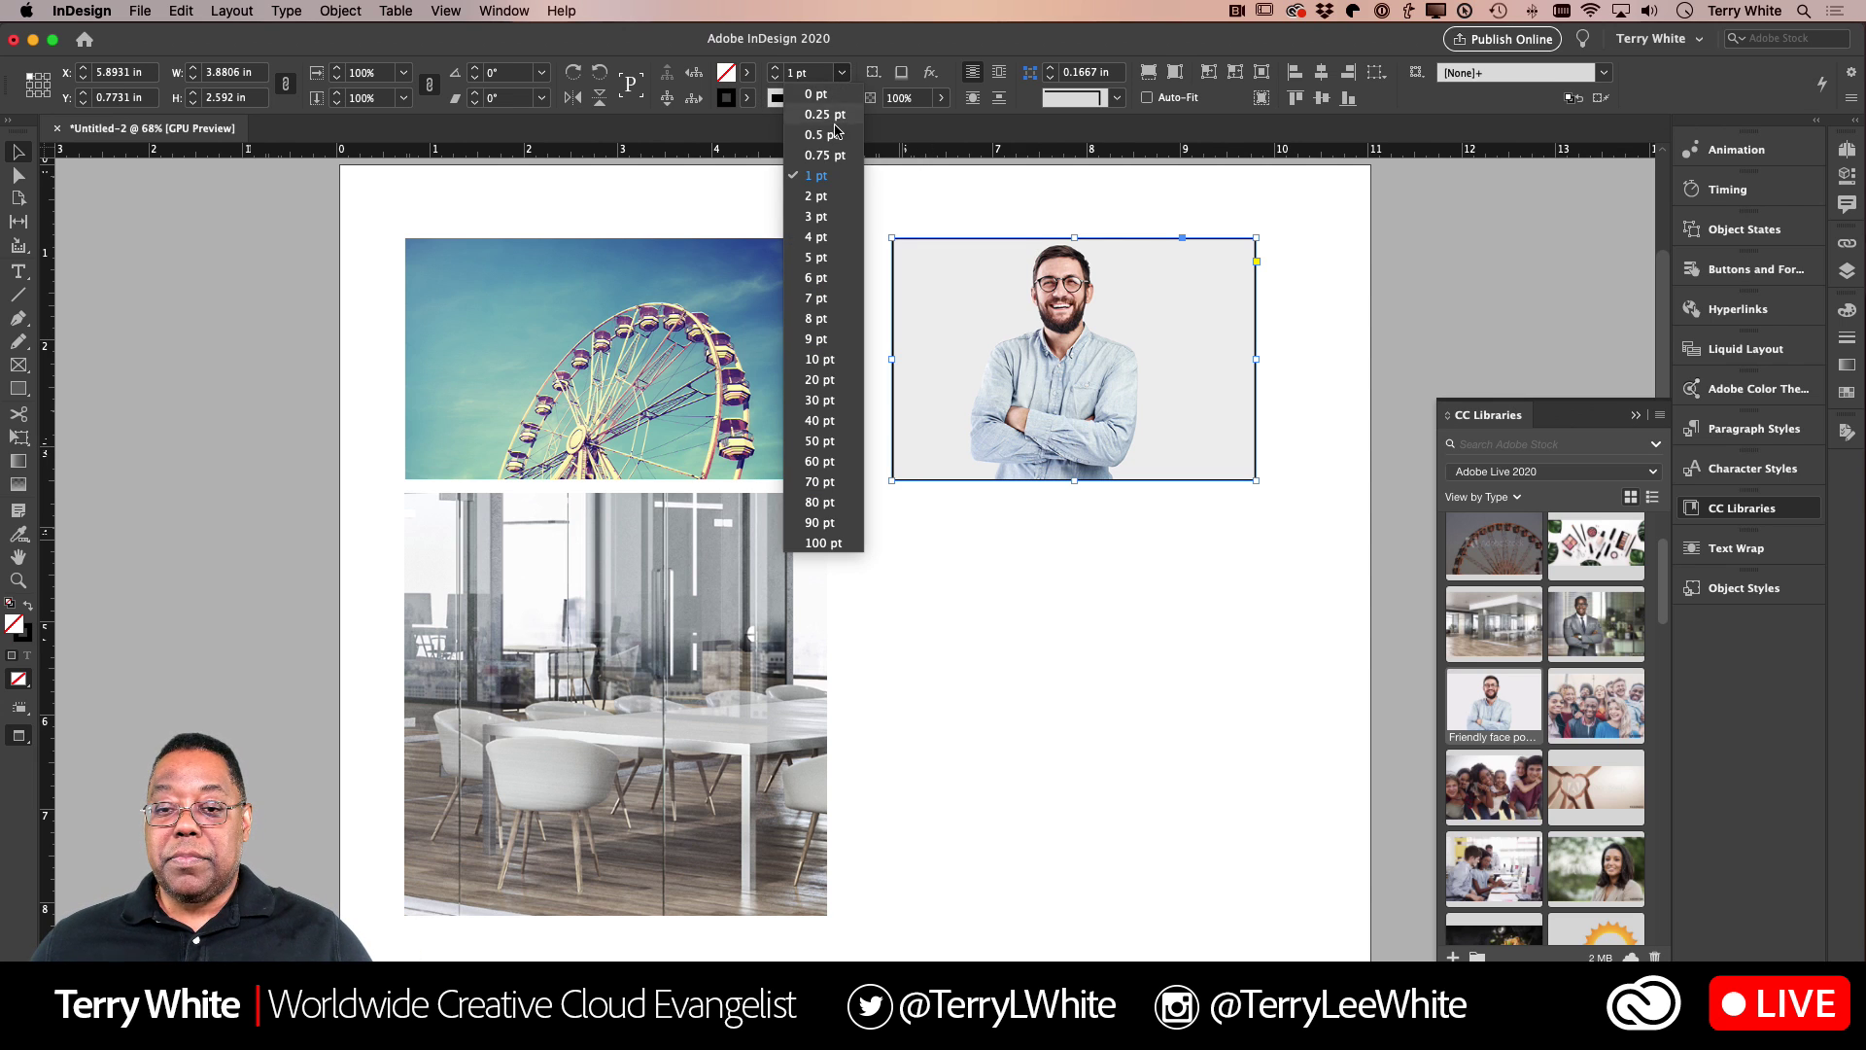
pyautogui.click(1101, 611)
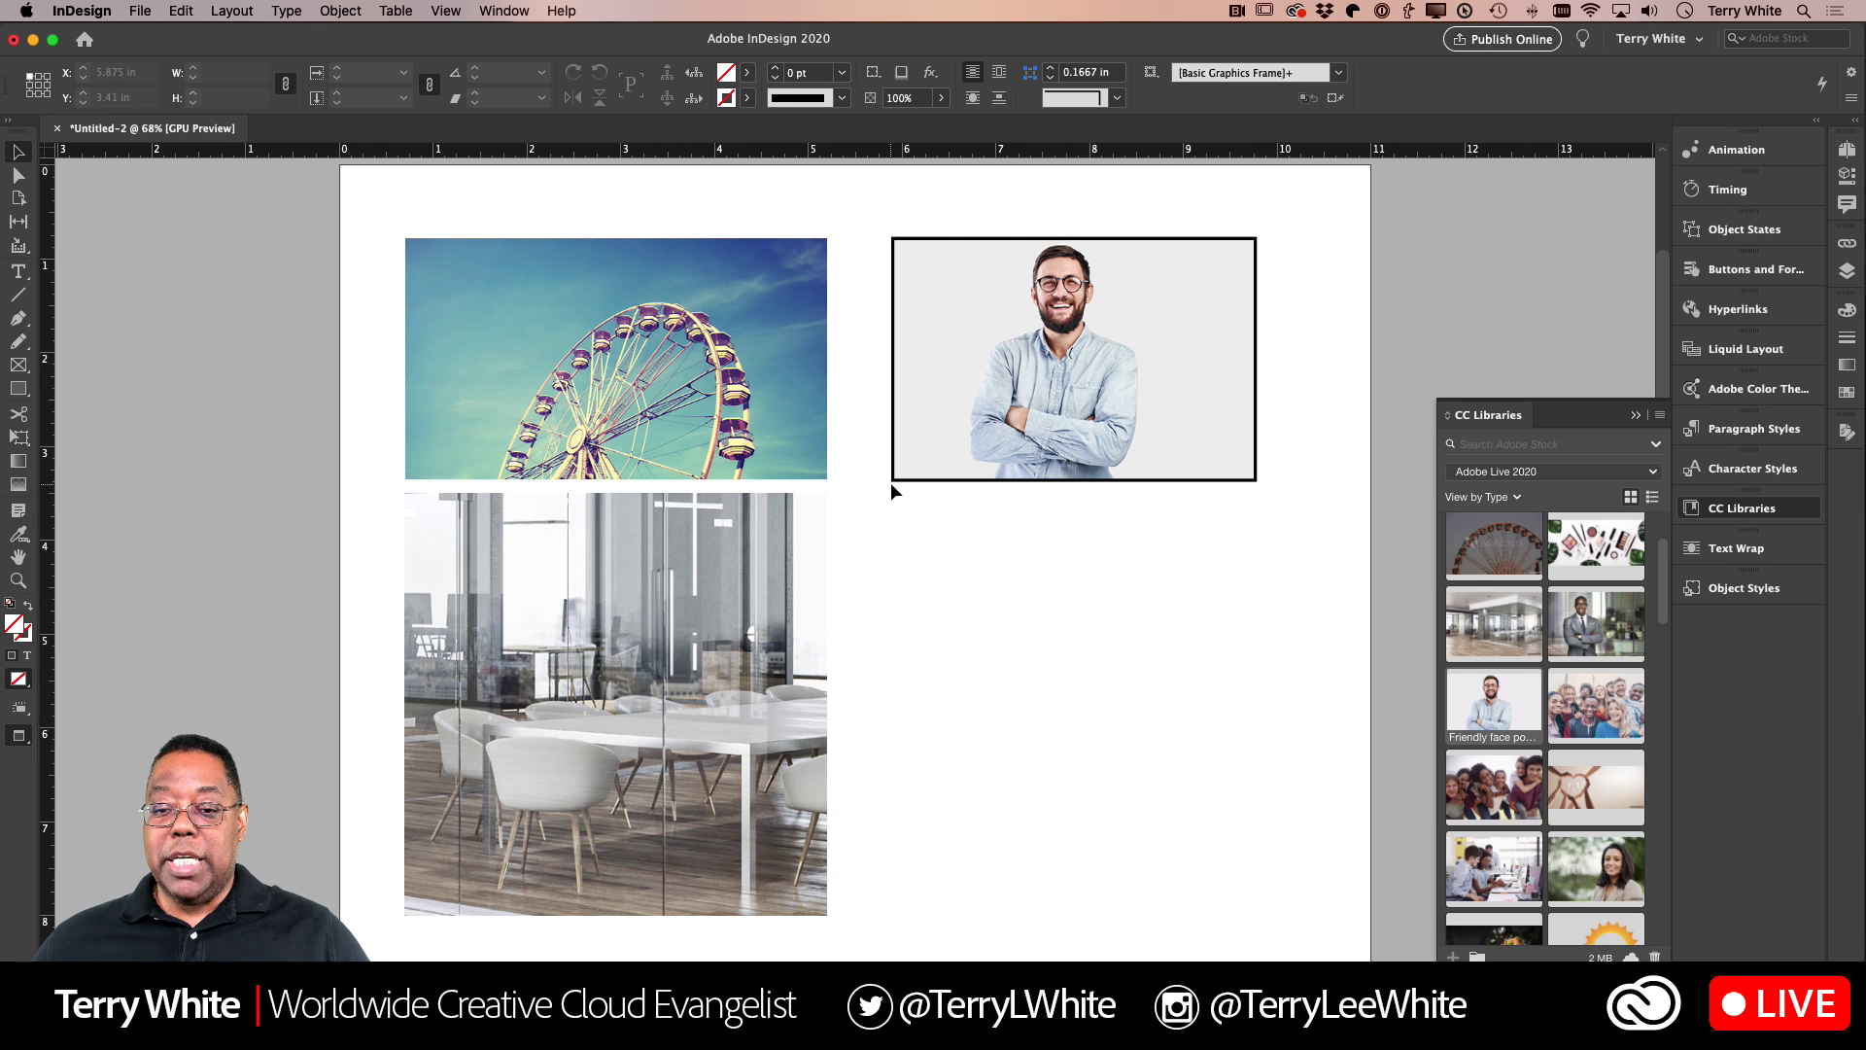
# Step: Enlarge only the portrait frame on all sides to about 4.66 by 3.15 in, leaving white space around the image
pyautogui.moveTo(892, 481); pyautogui.dragTo(859, 509)
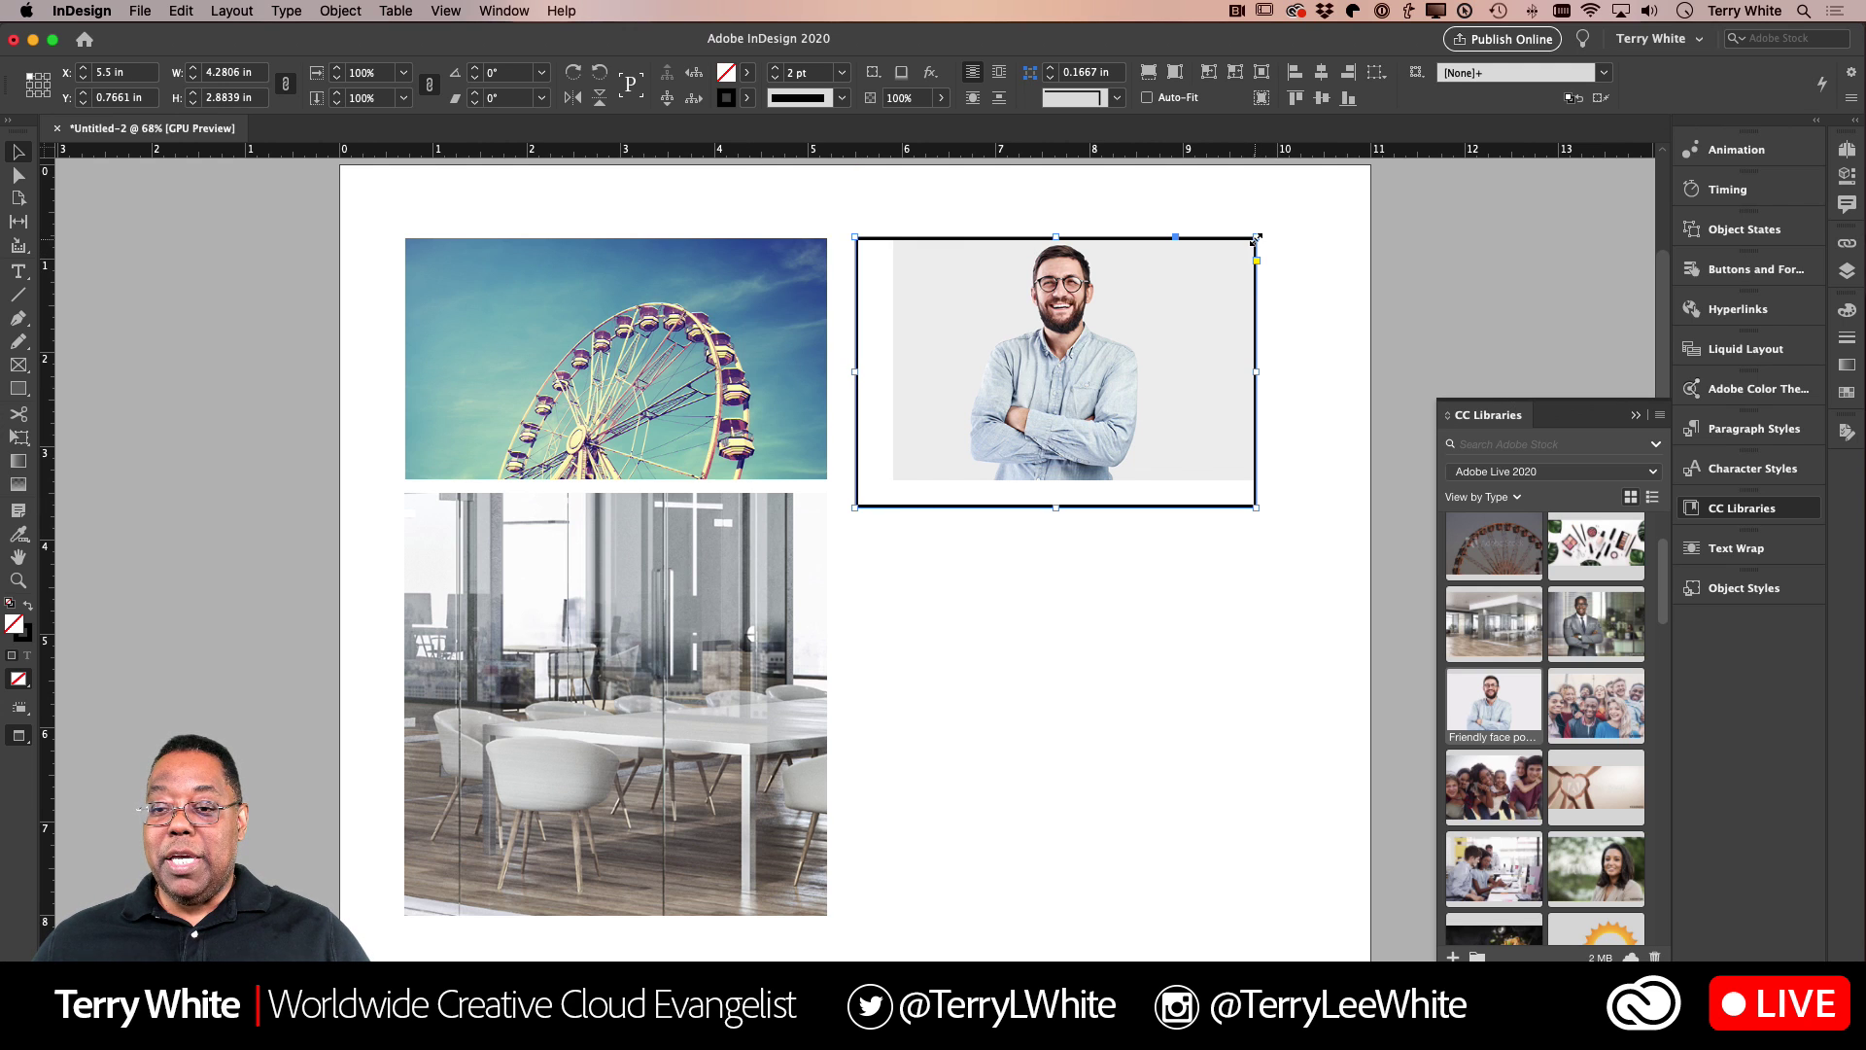
pyautogui.moveTo(1256, 237); pyautogui.dragTo(1294, 212)
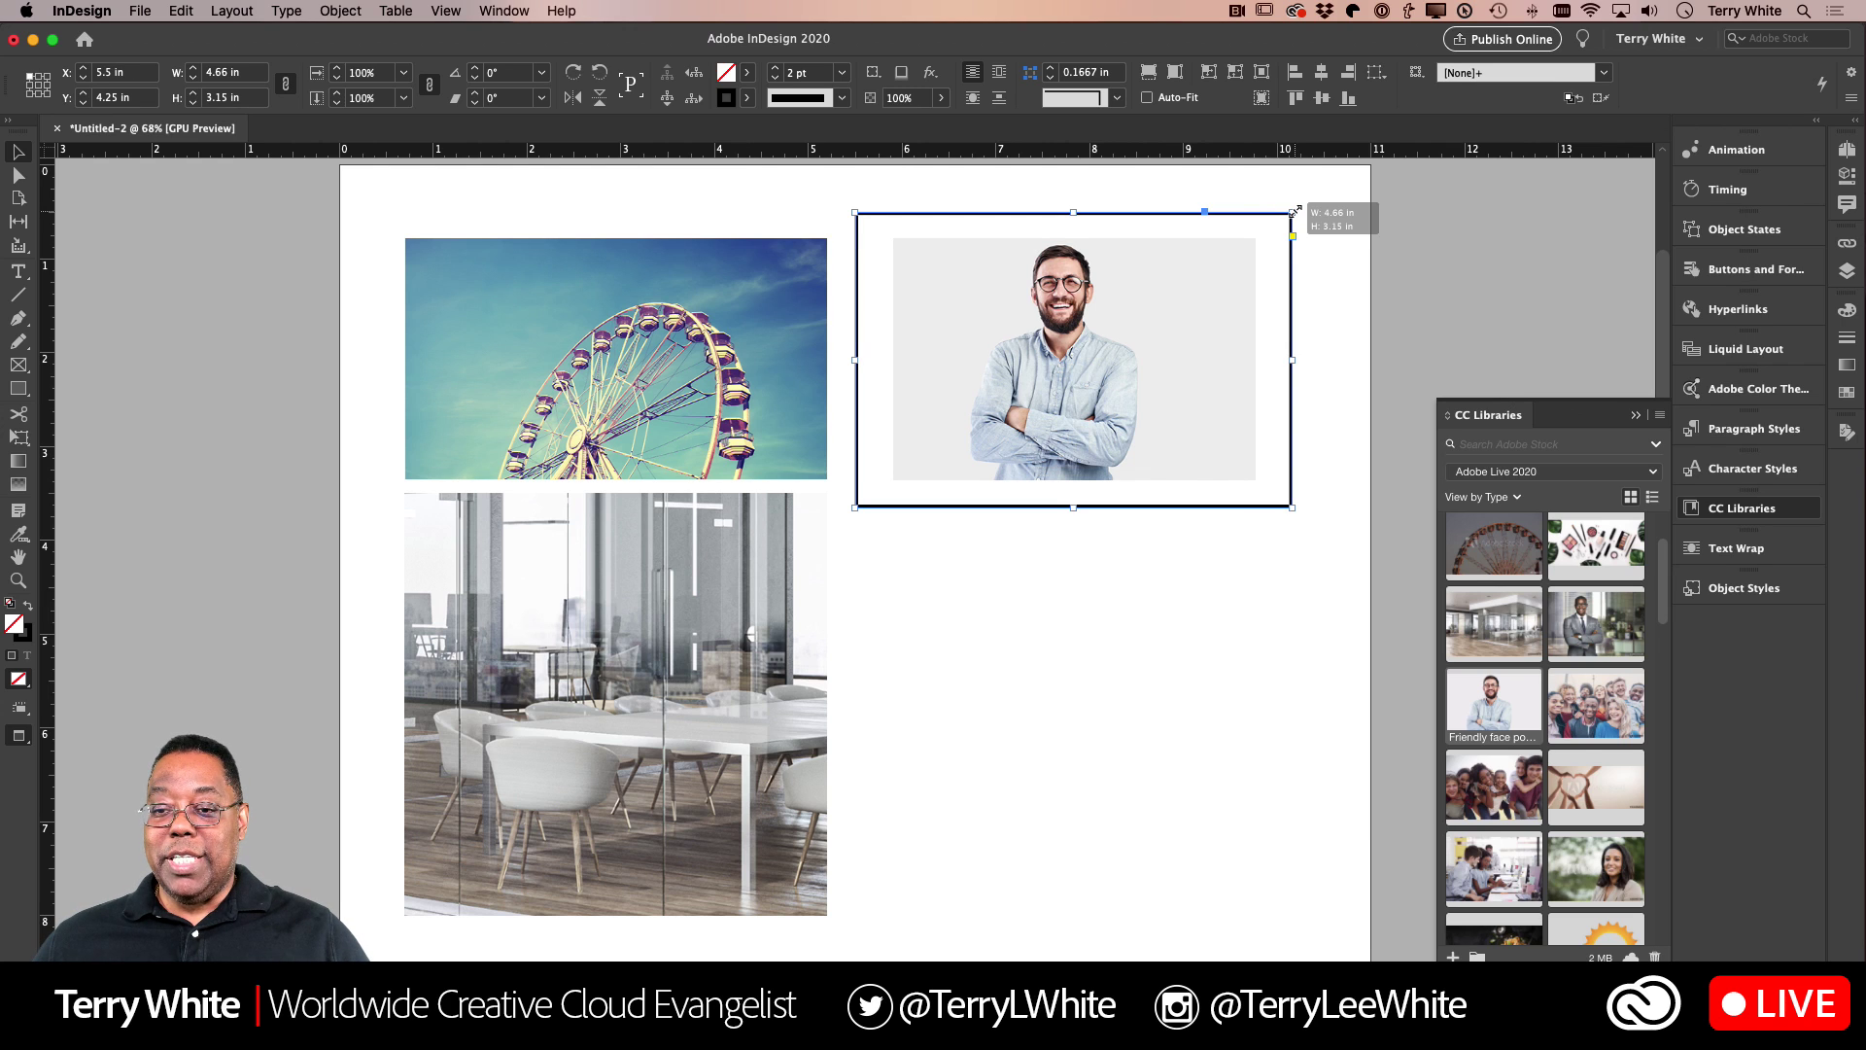
pyautogui.click(1308, 585)
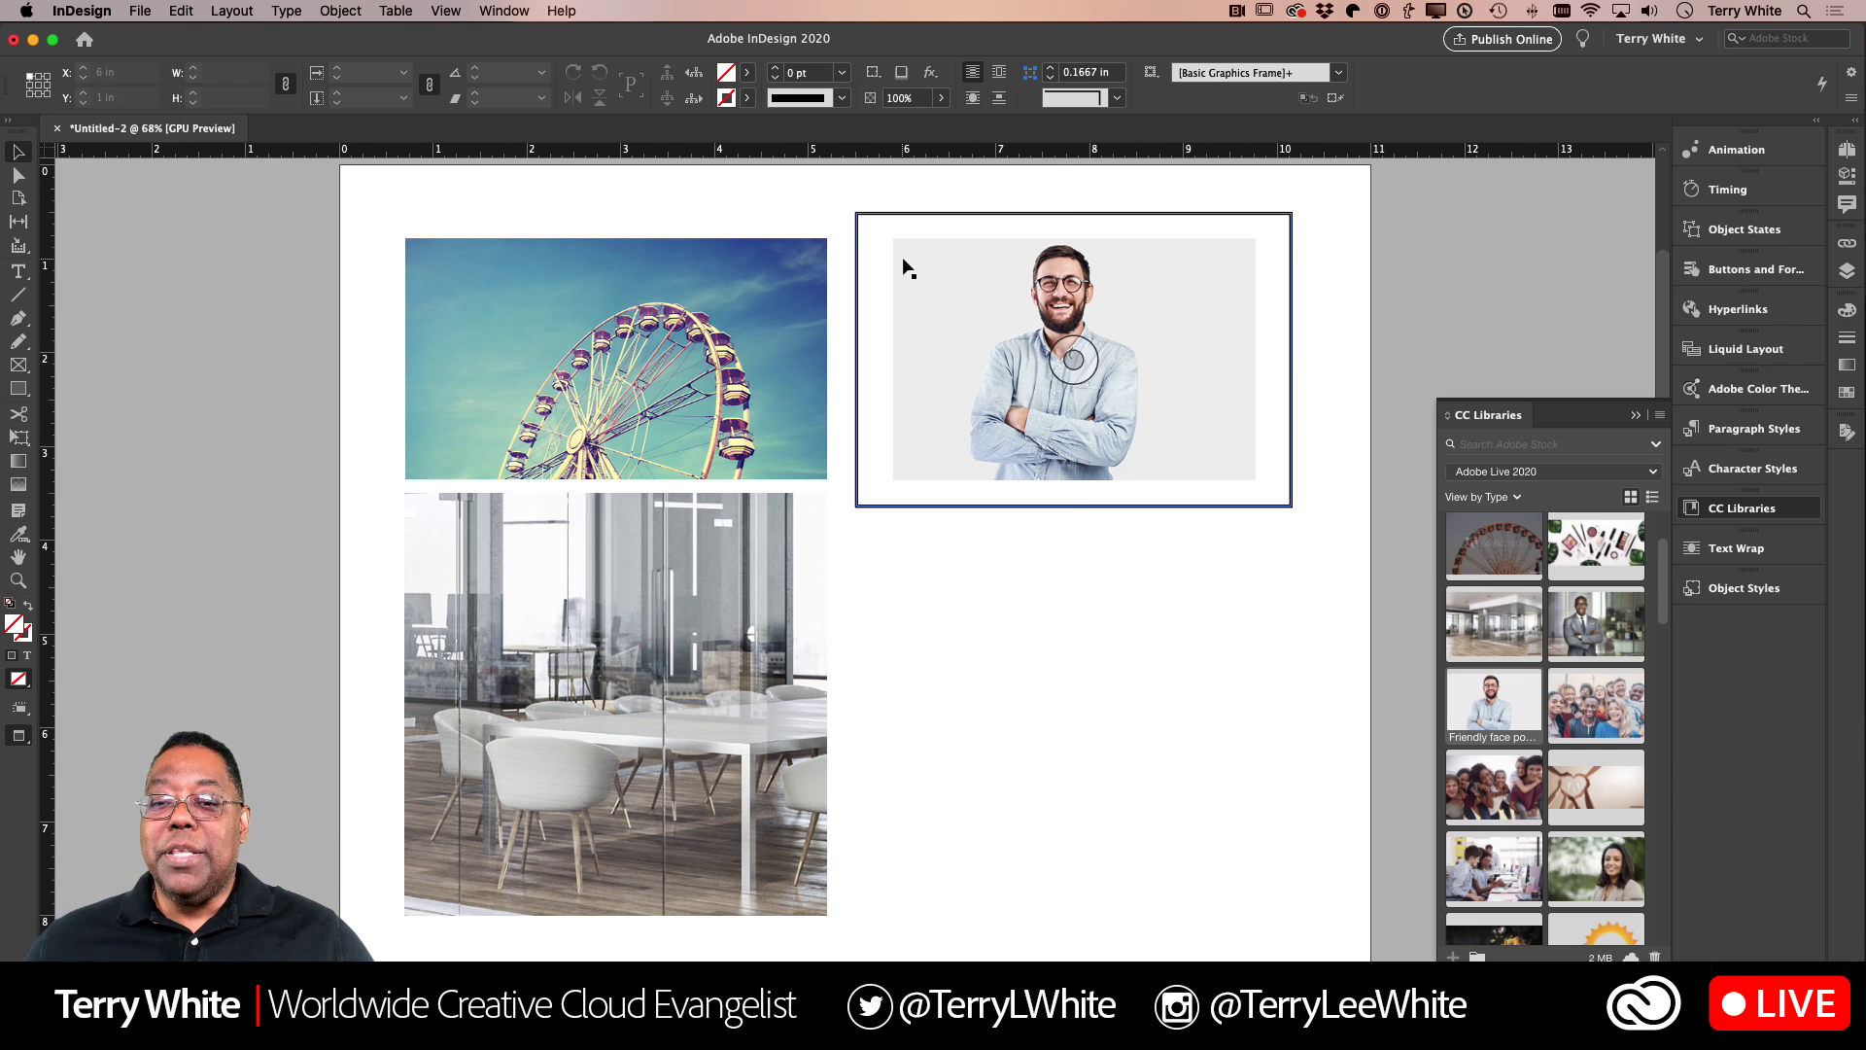
# Step: Try the Fancy corner shape on the portrait frame, inspect its corners up close, and undo the corner change
pyautogui.click(1034, 231)
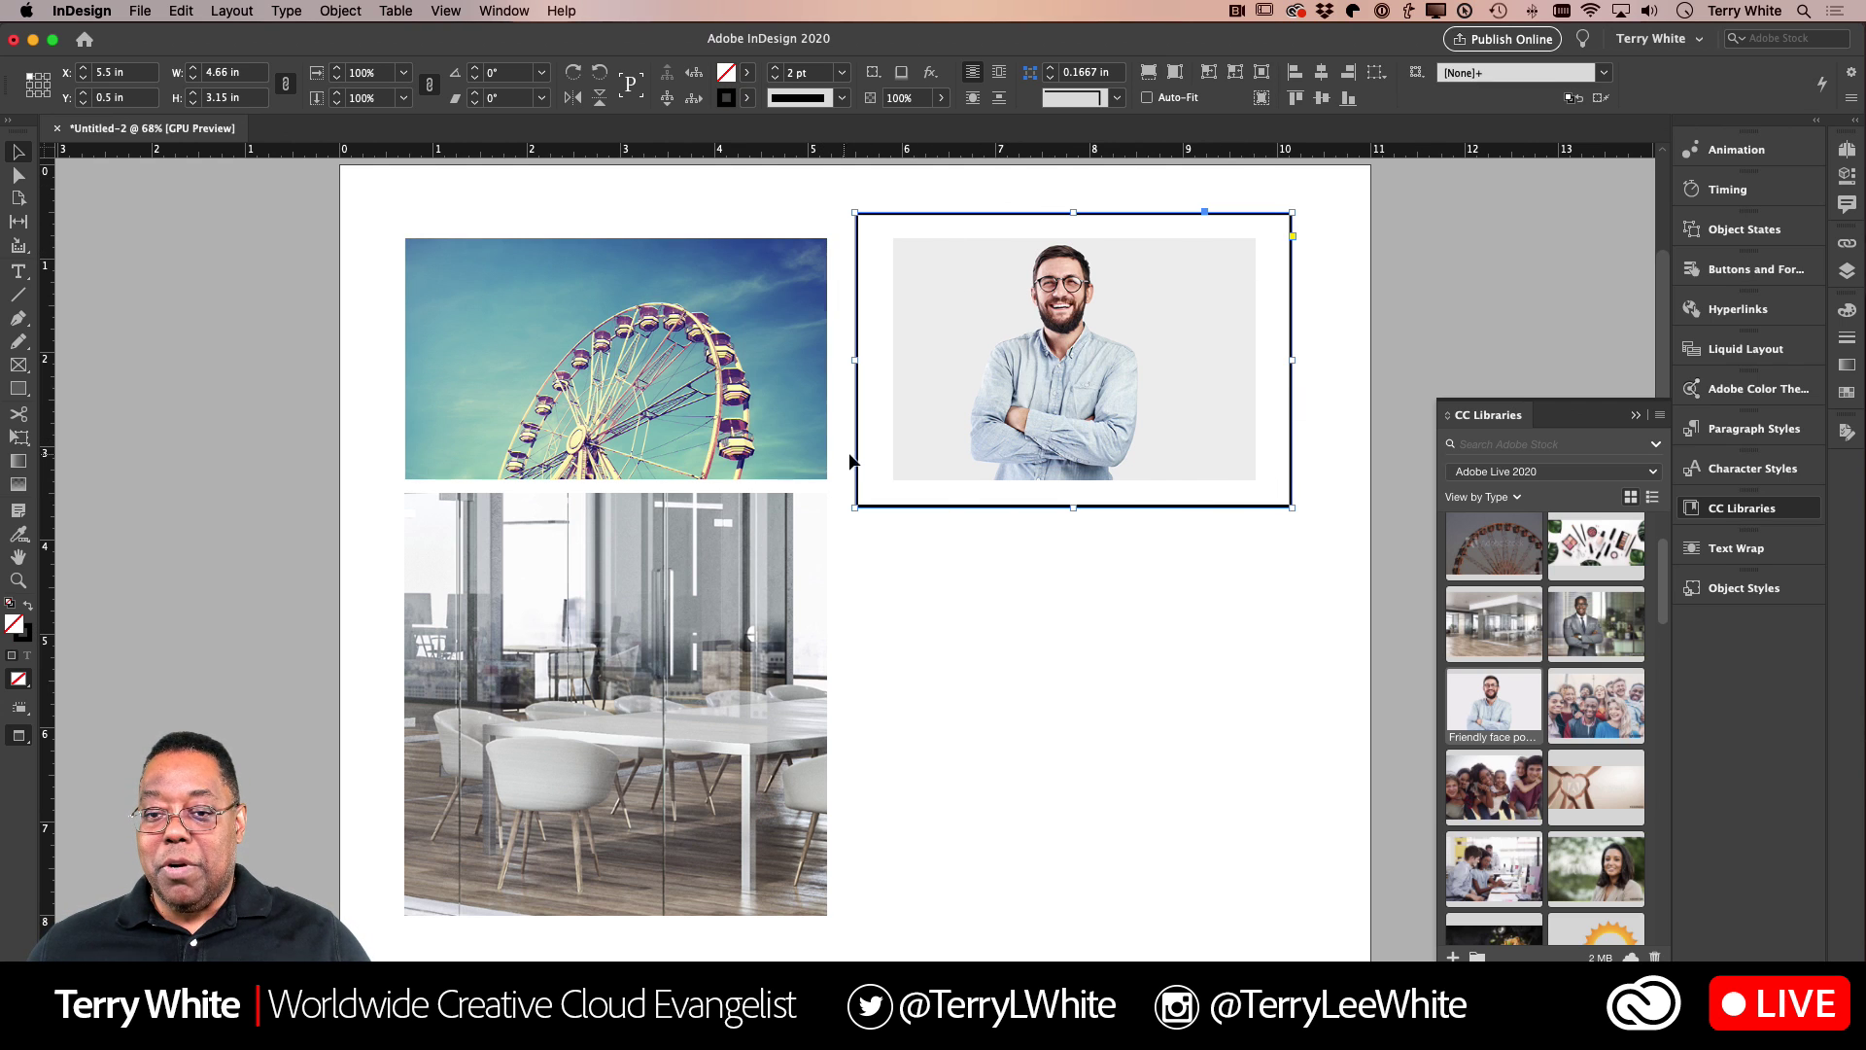
pyautogui.click(1115, 98)
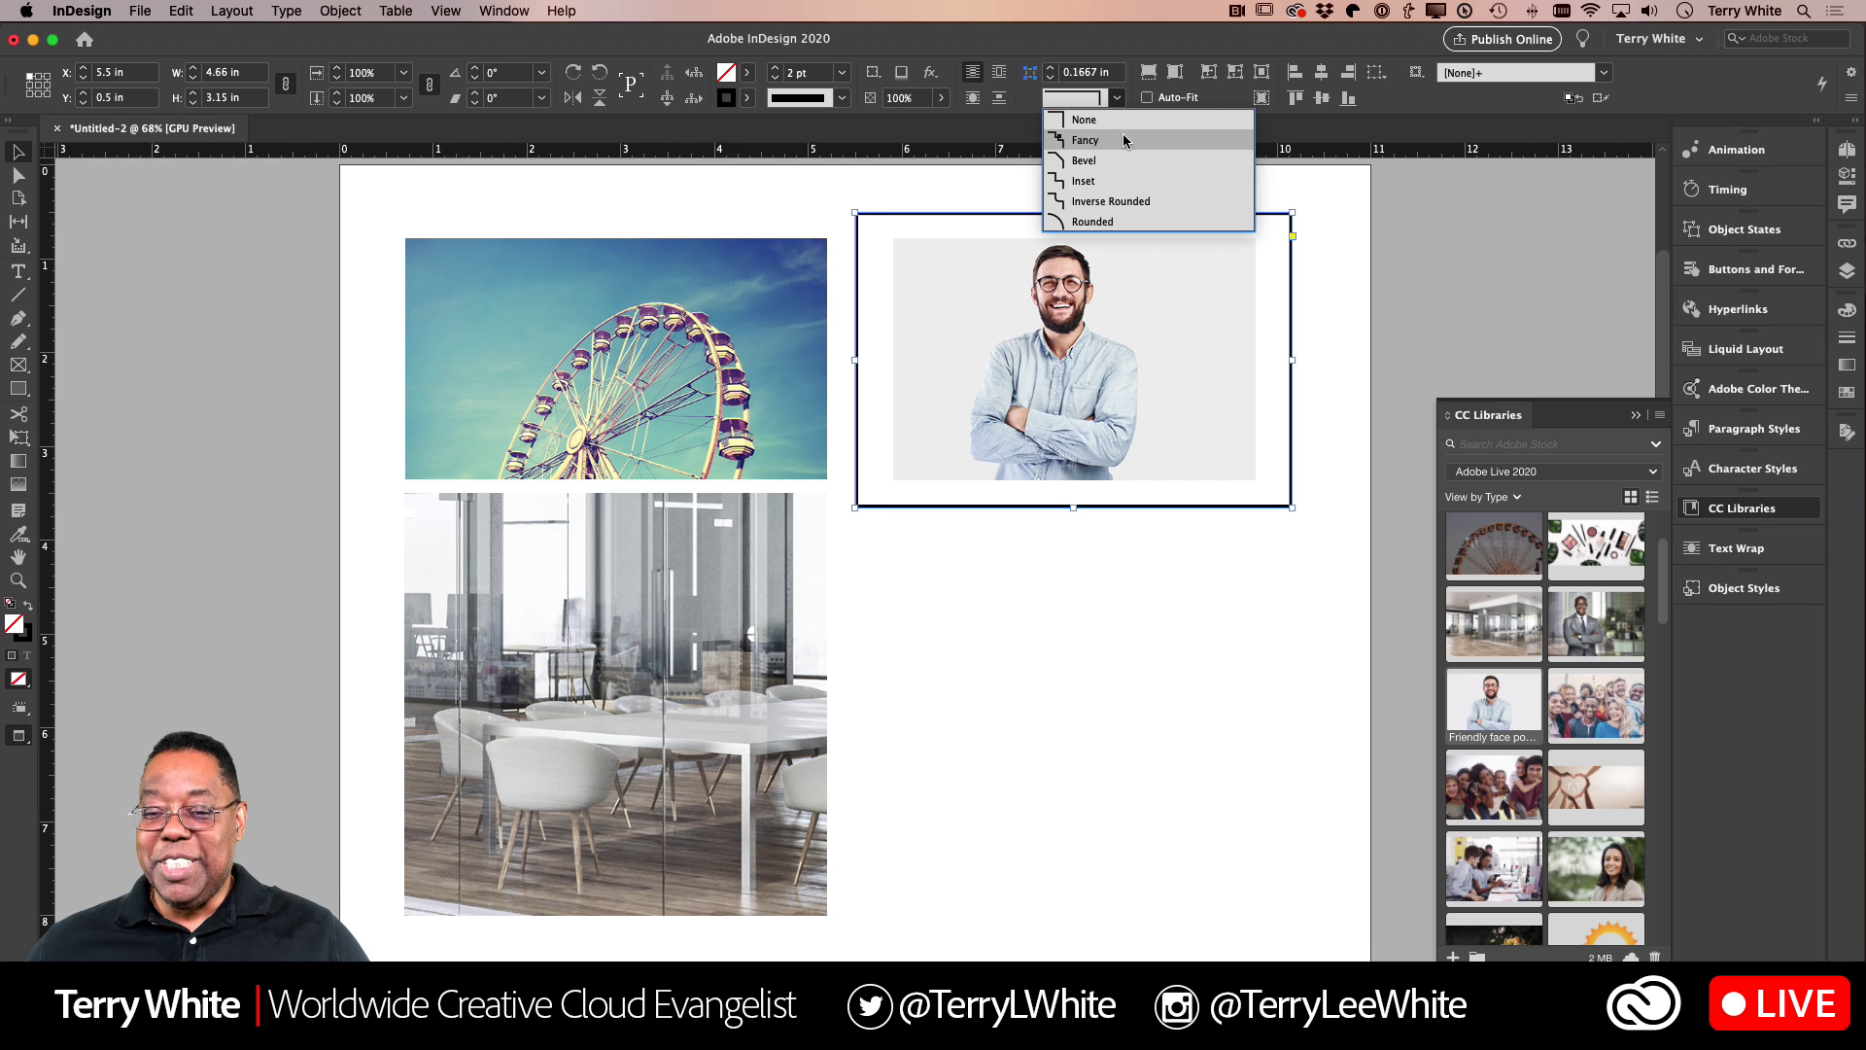
pyautogui.click(1124, 141)
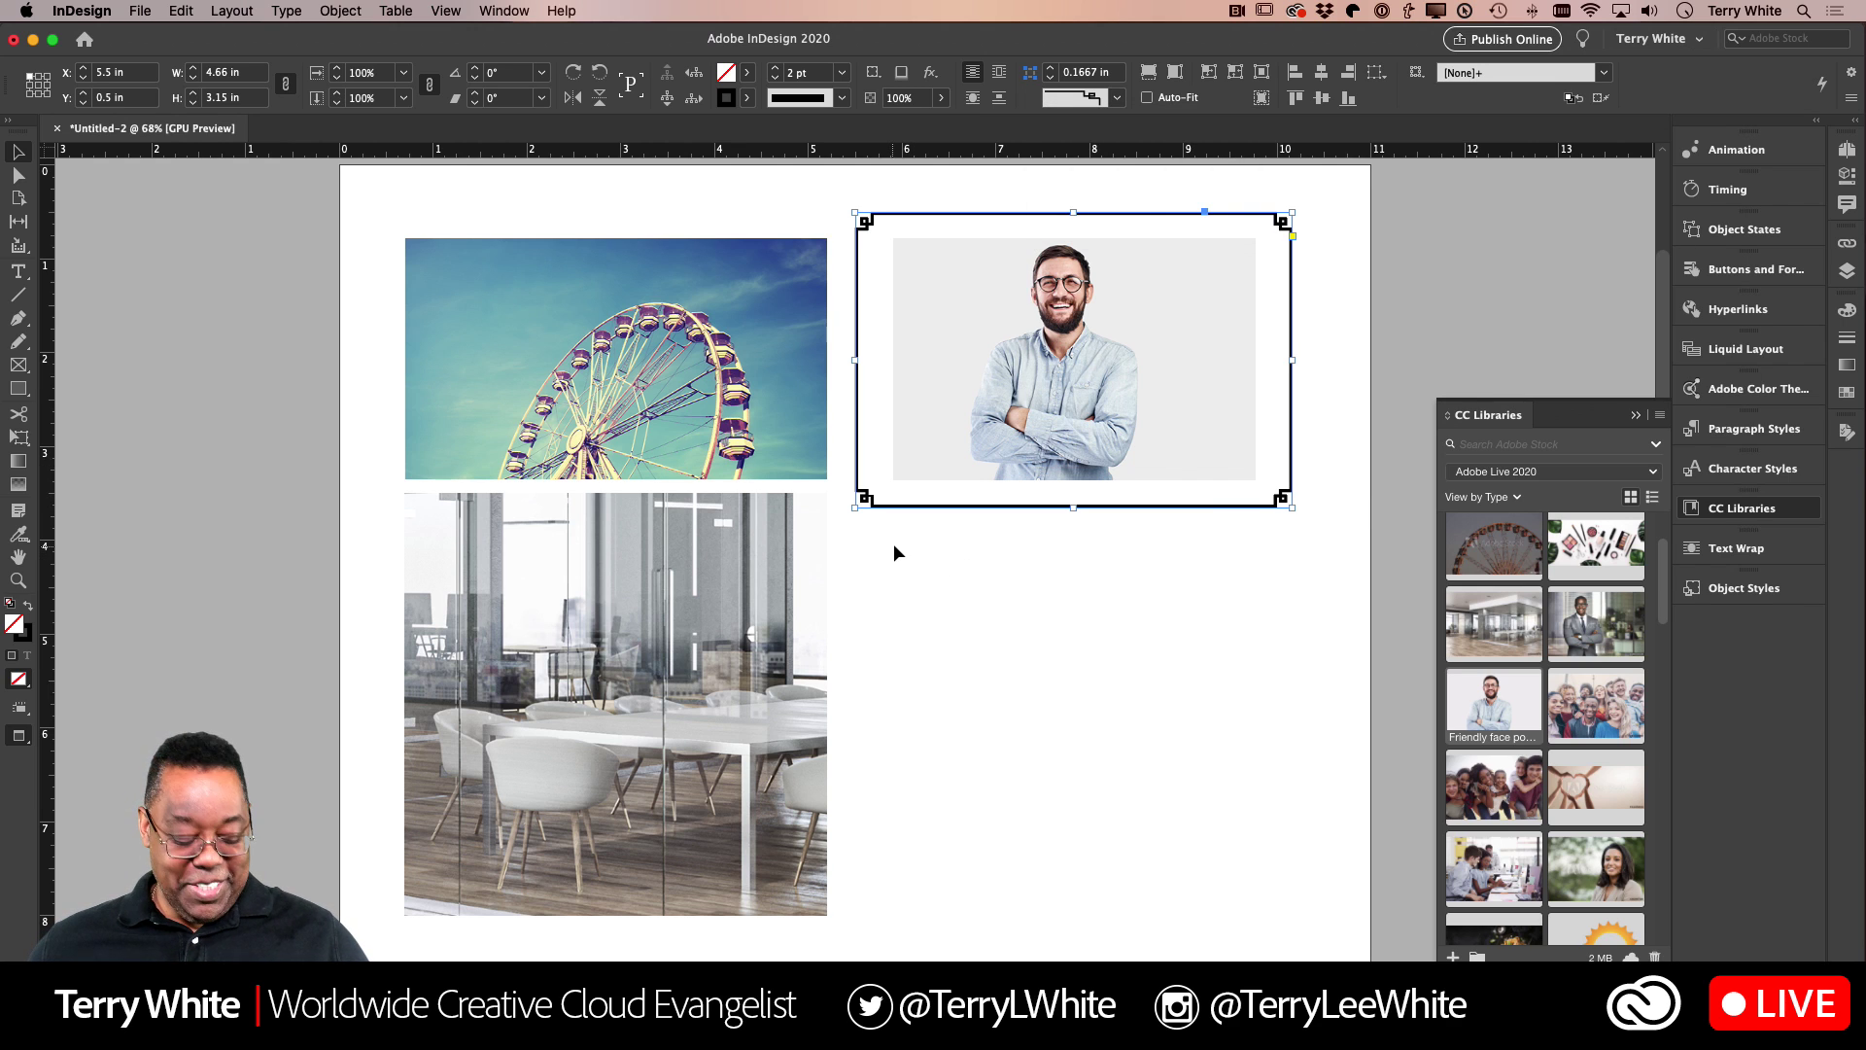
pyautogui.press('z')
pyautogui.click(845, 480)
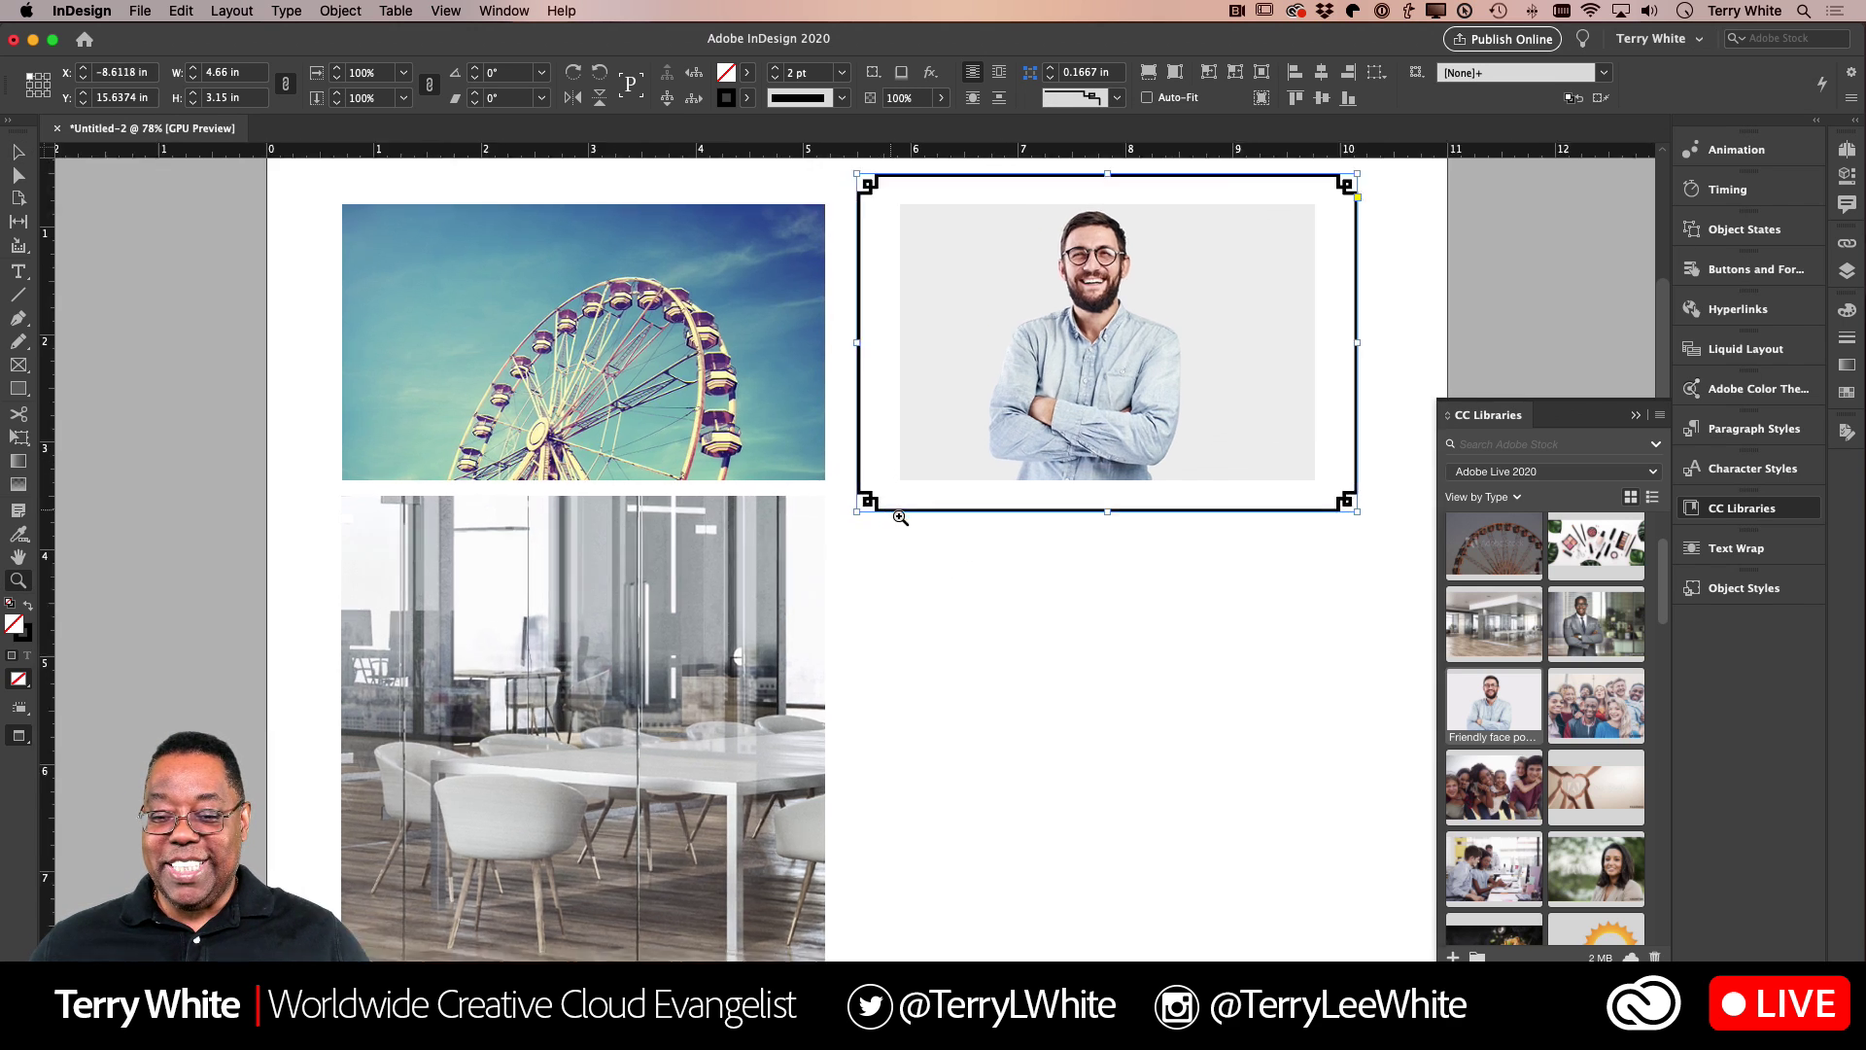
pyautogui.moveTo(900, 518)
pyautogui.mouseDown()
pyautogui.moveTo(1291, 719)
pyautogui.moveTo(1034, 618)
pyautogui.moveTo(895, 534)
pyautogui.mouseUp()
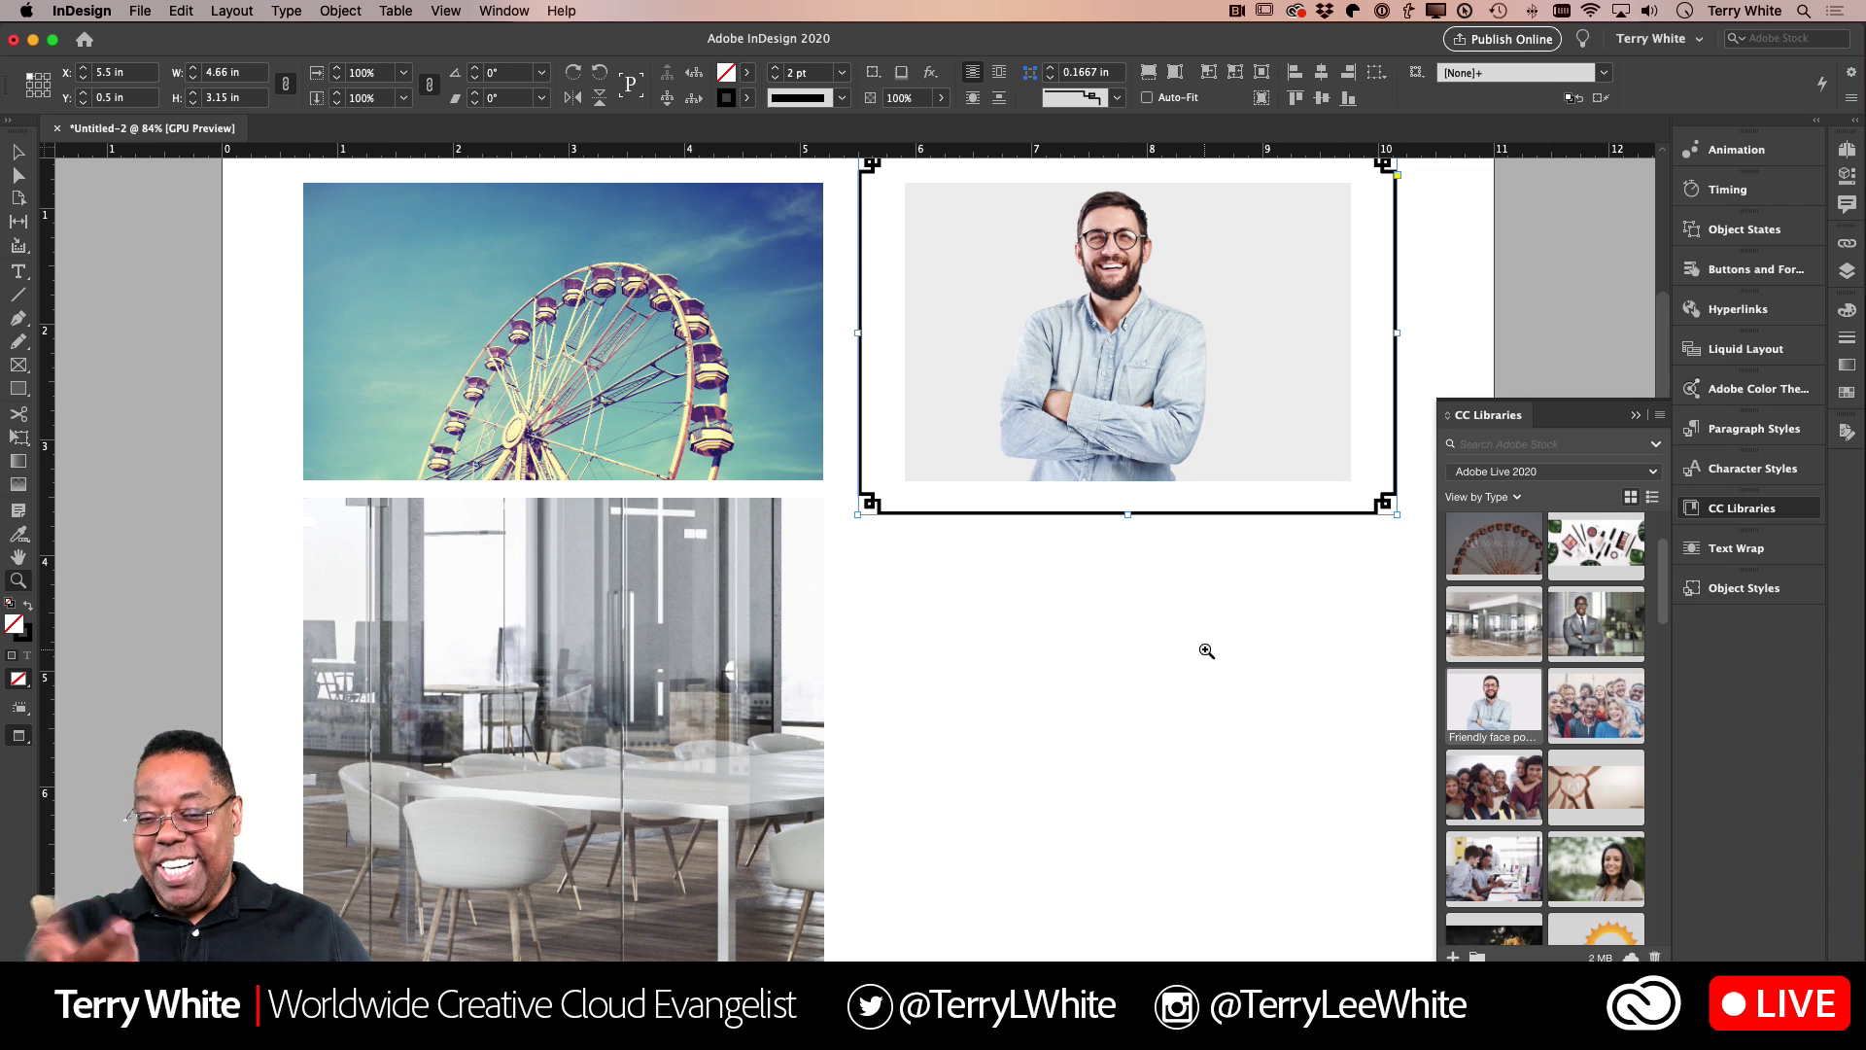
pyautogui.press('super+z')
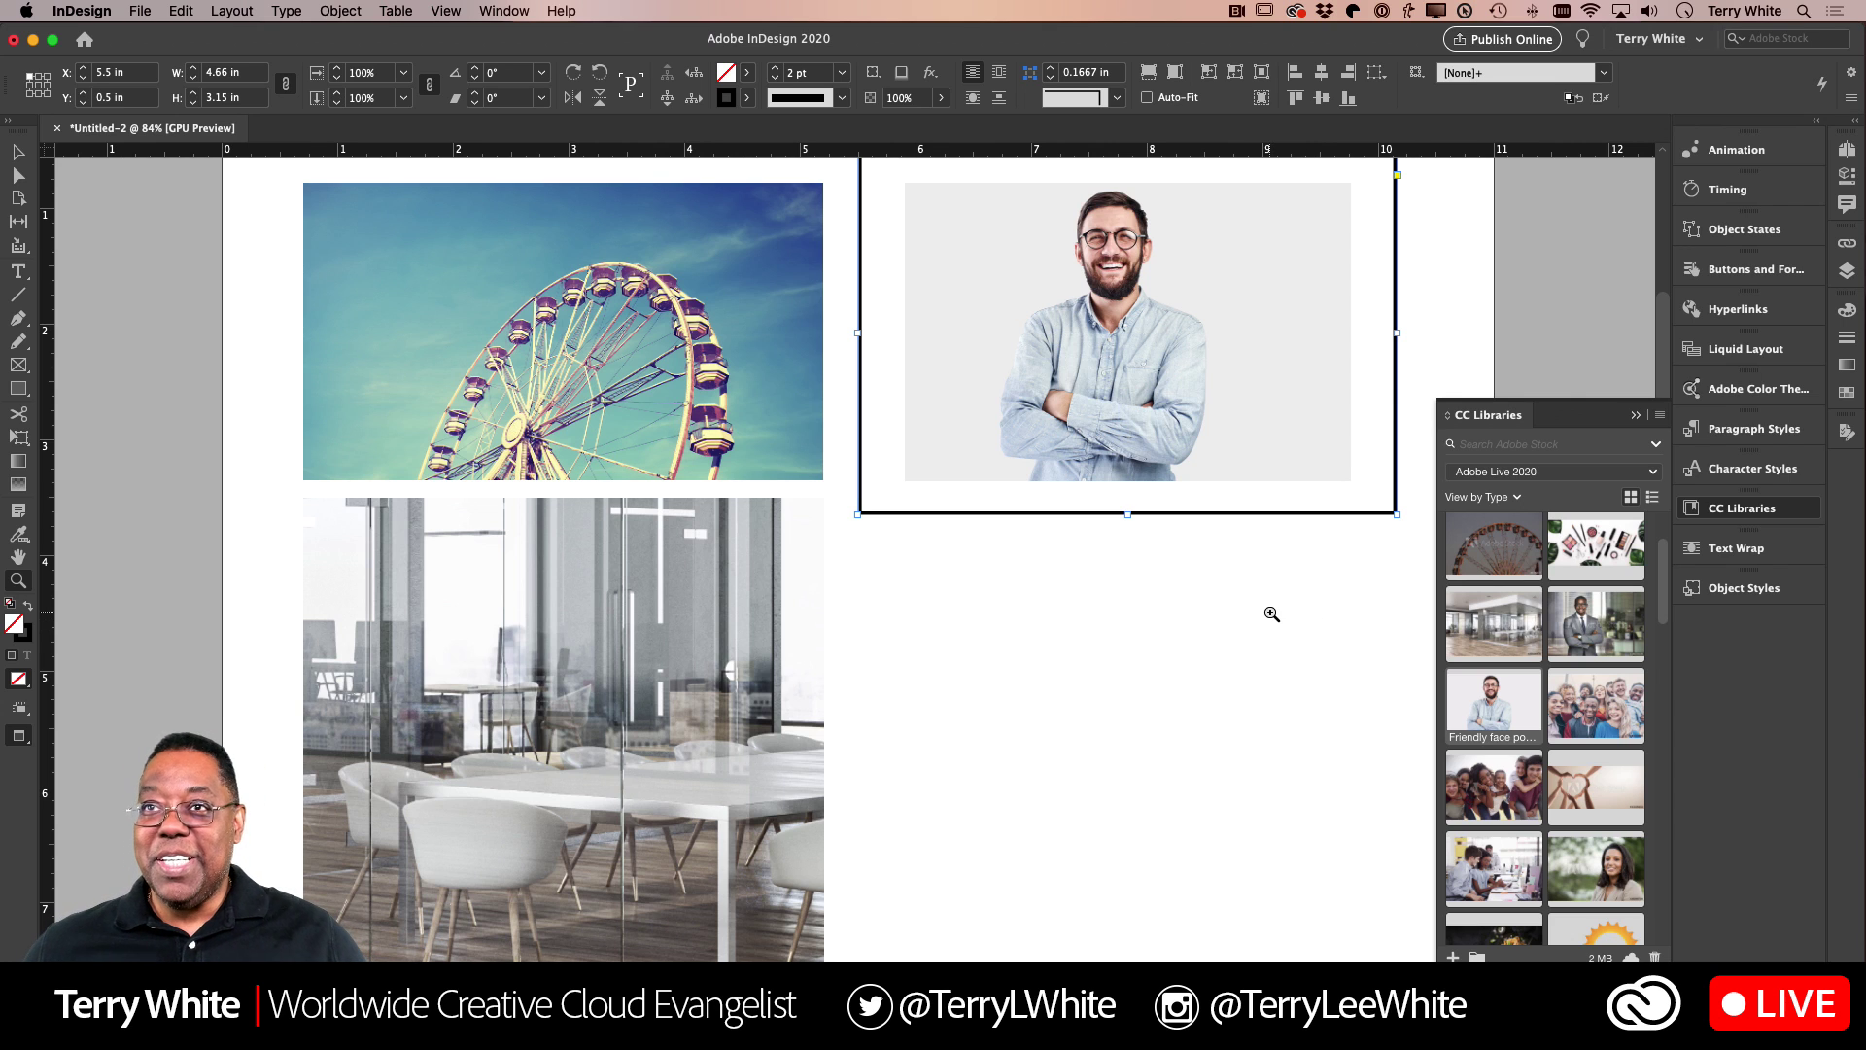
# Step: Draw an empty rectangle frame below the portrait, return to normal view, and enlarge the frame to about 3.29 by 2.2 in
pyautogui.scroll(-1, 1271, 612)
pyautogui.scroll(3, 1271, 613)
pyautogui.scroll(1, 1272, 613)
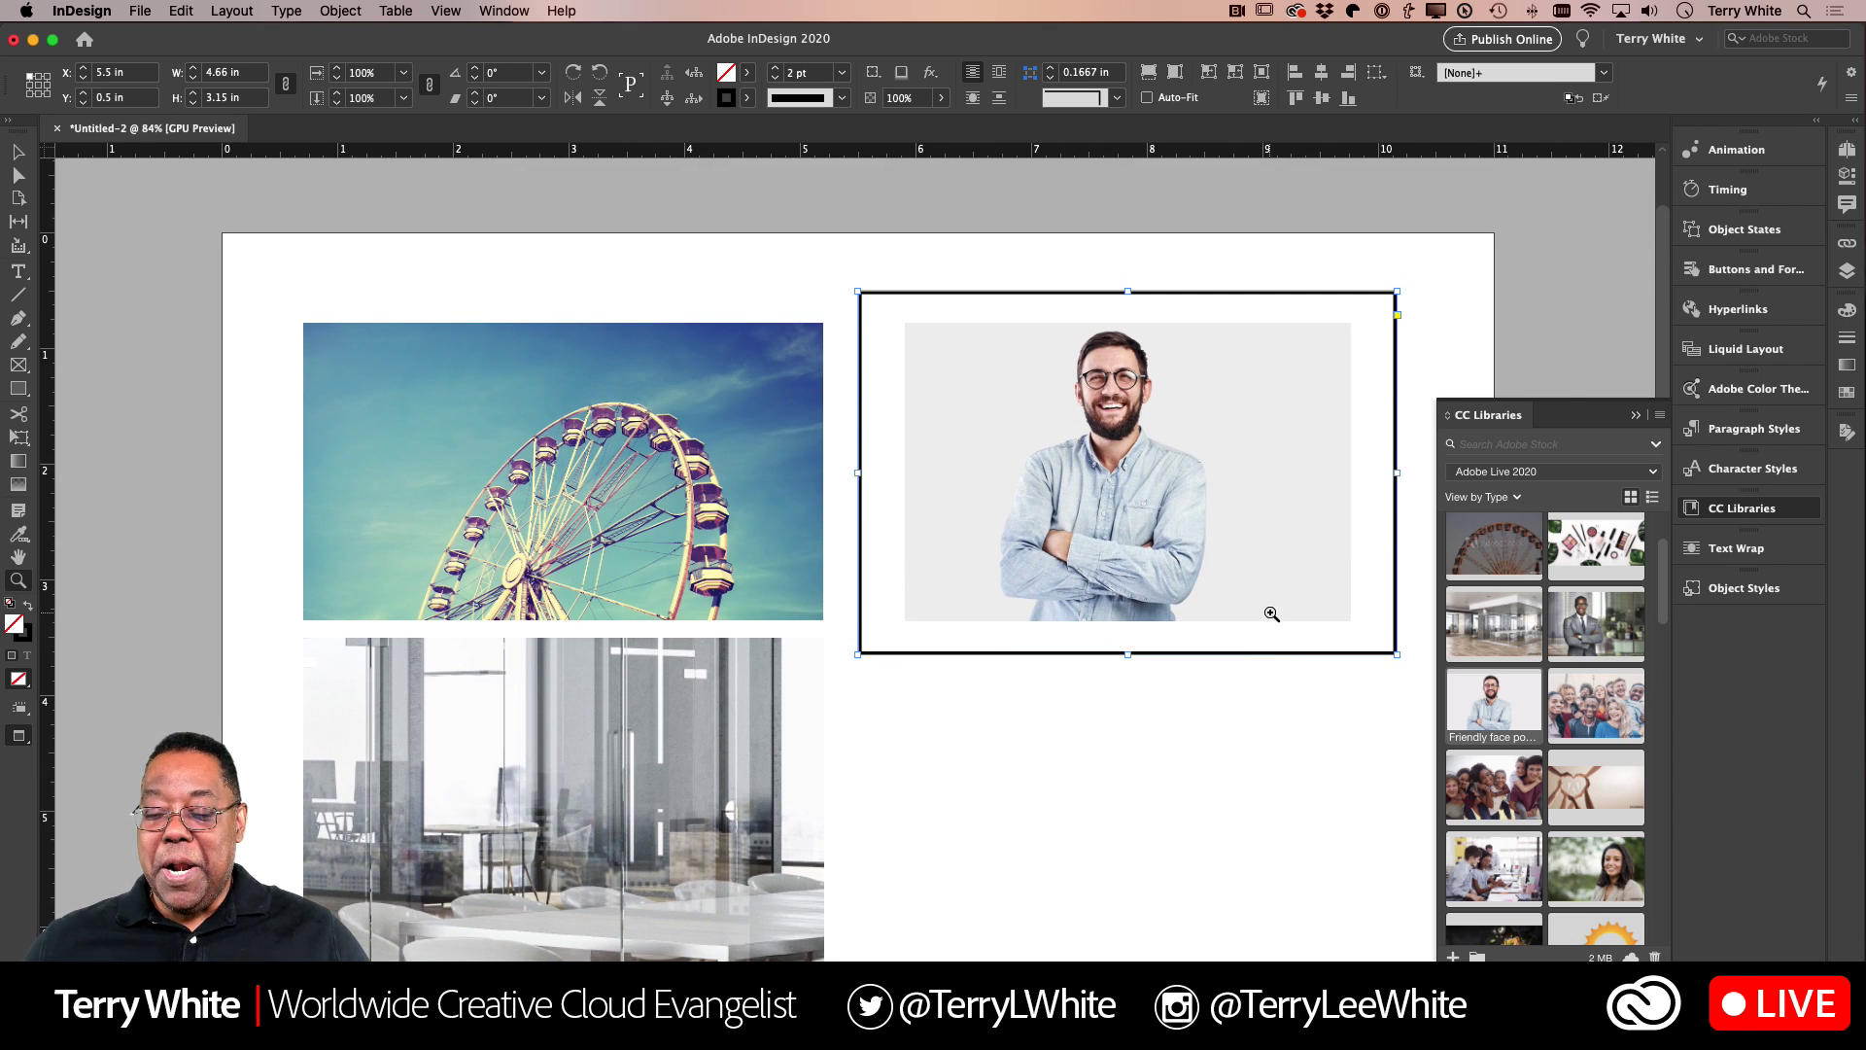
pyautogui.scroll(-8, 1271, 613)
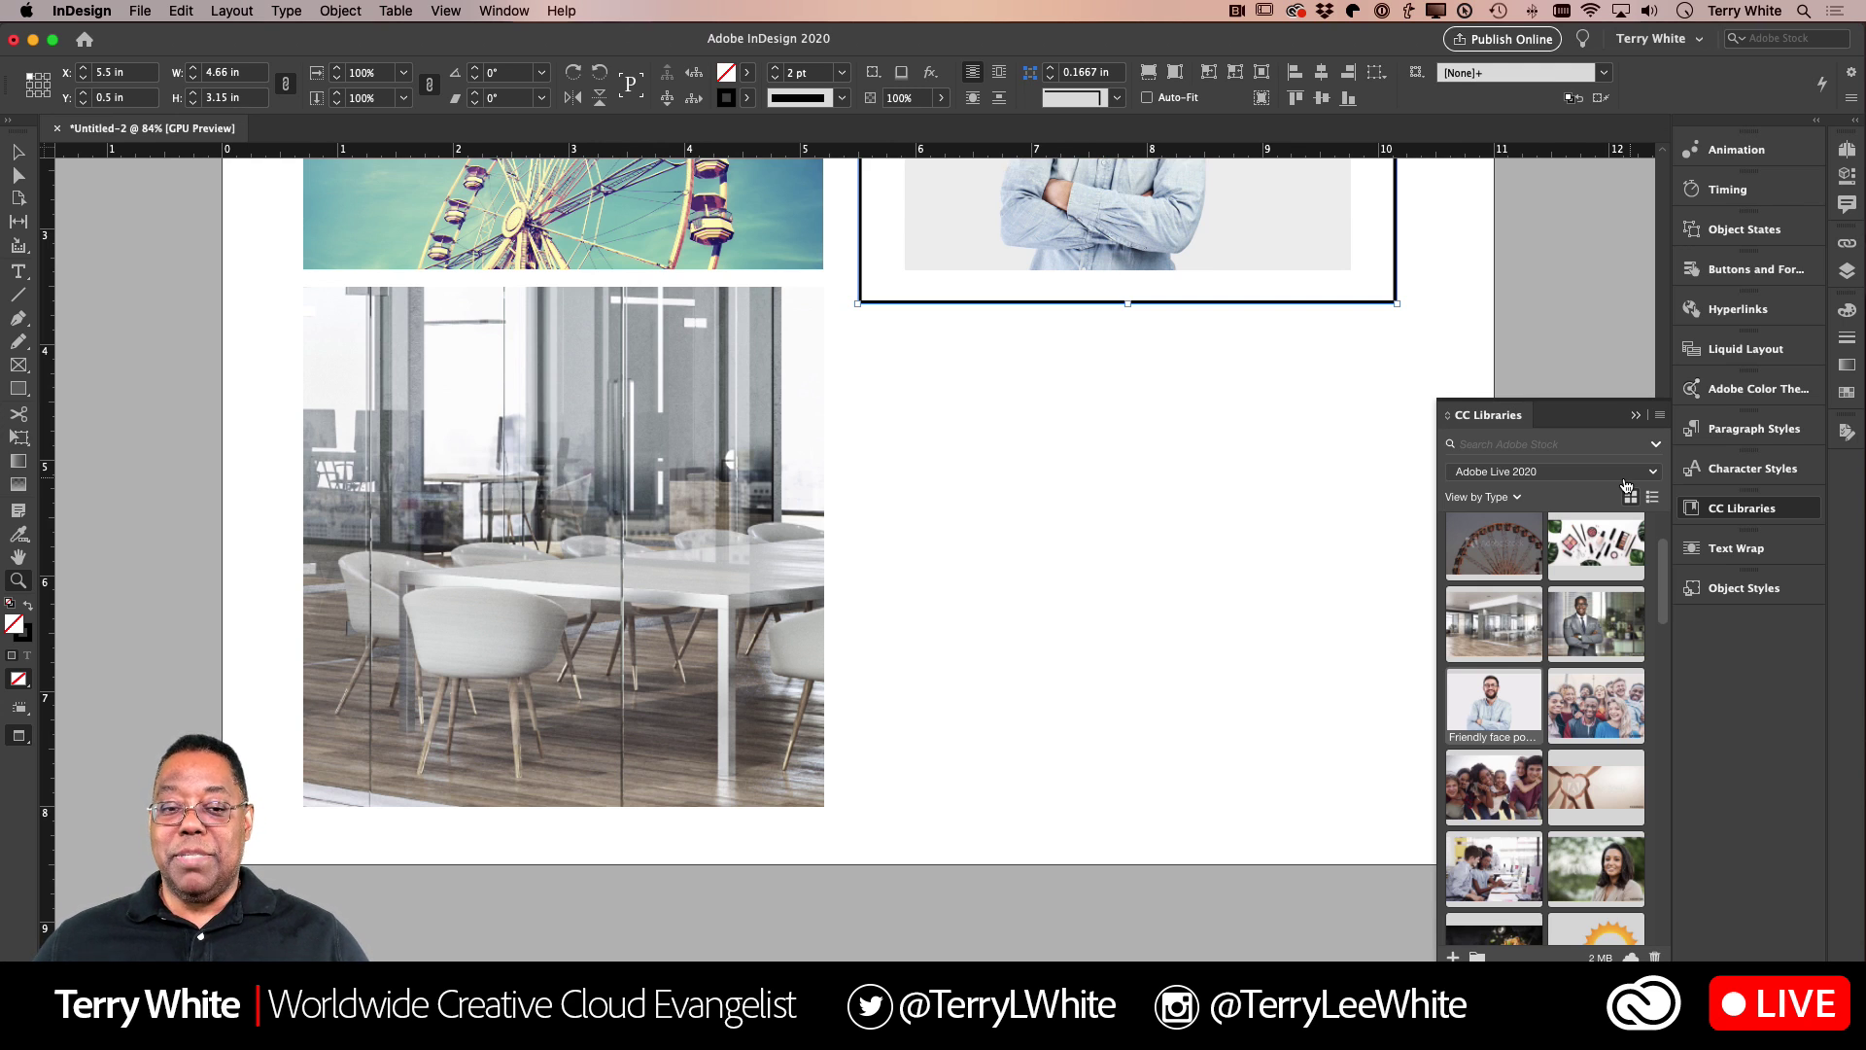
pyautogui.click(20, 366)
pyautogui.moveTo(915, 417); pyautogui.dragTo(1169, 608)
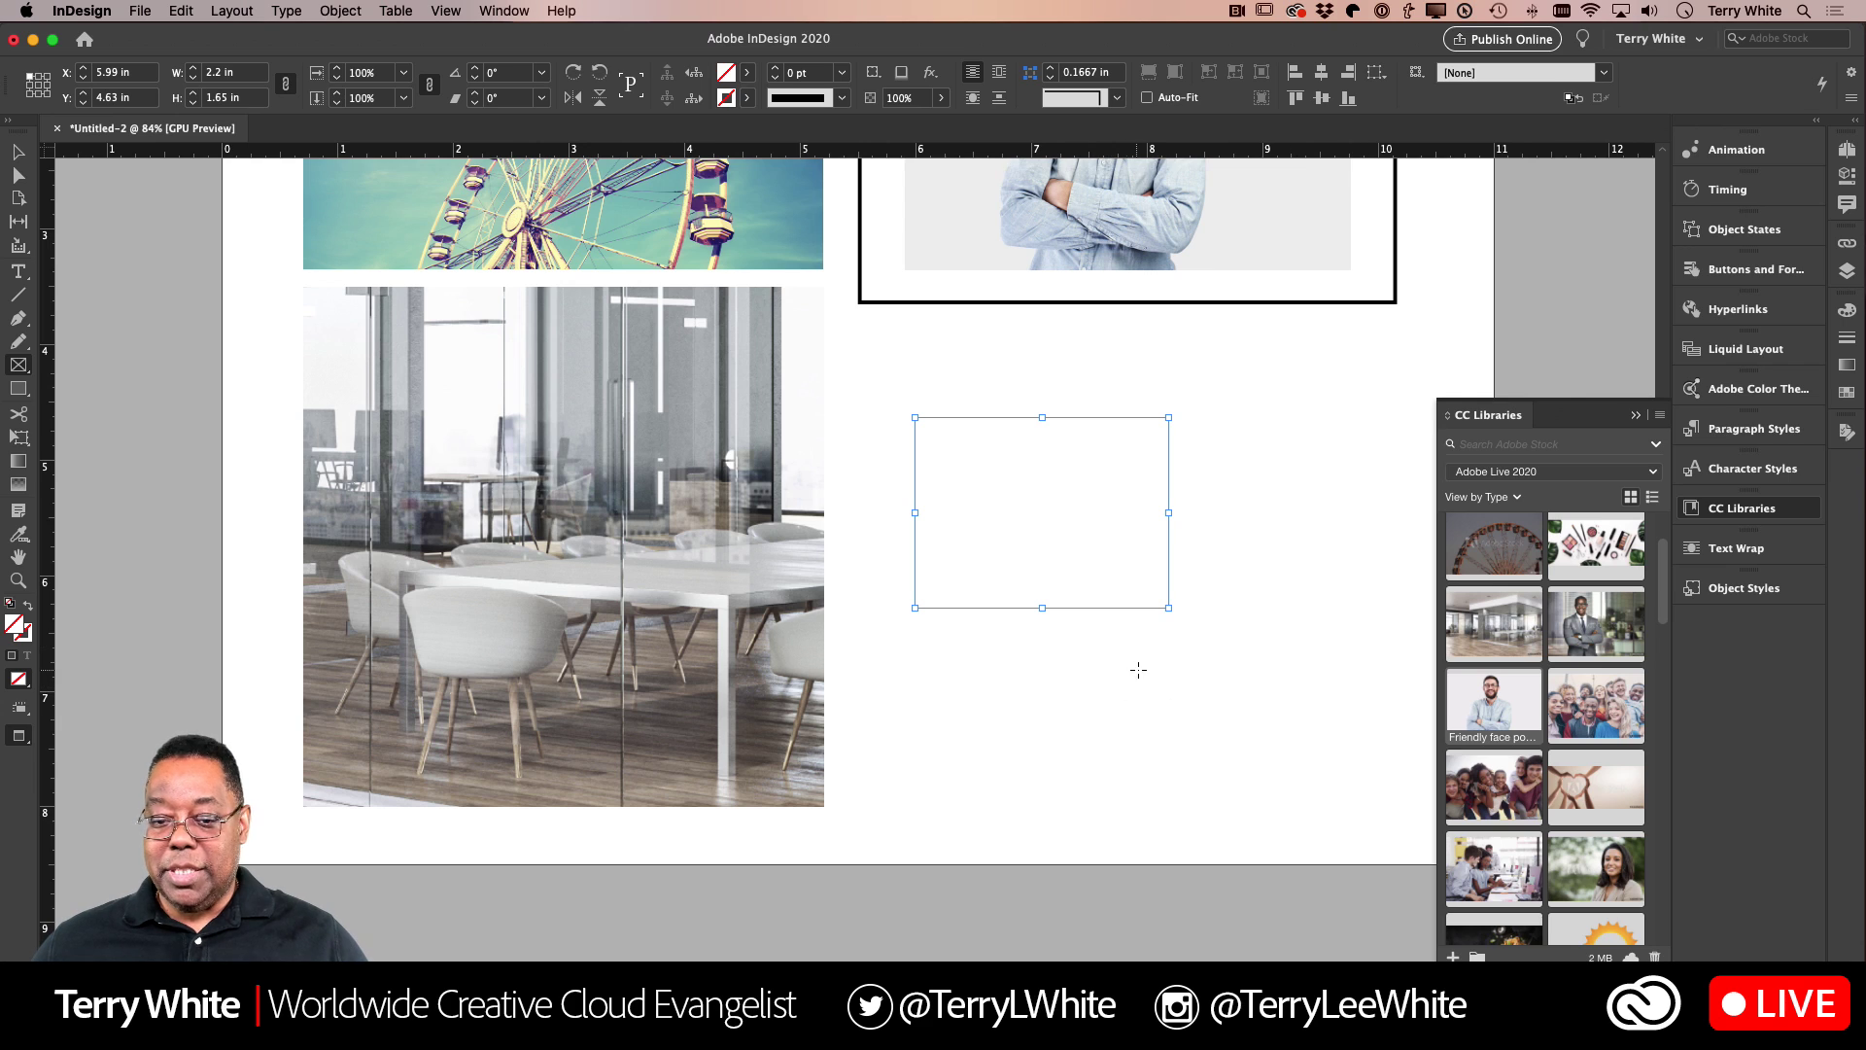
pyautogui.press('w')
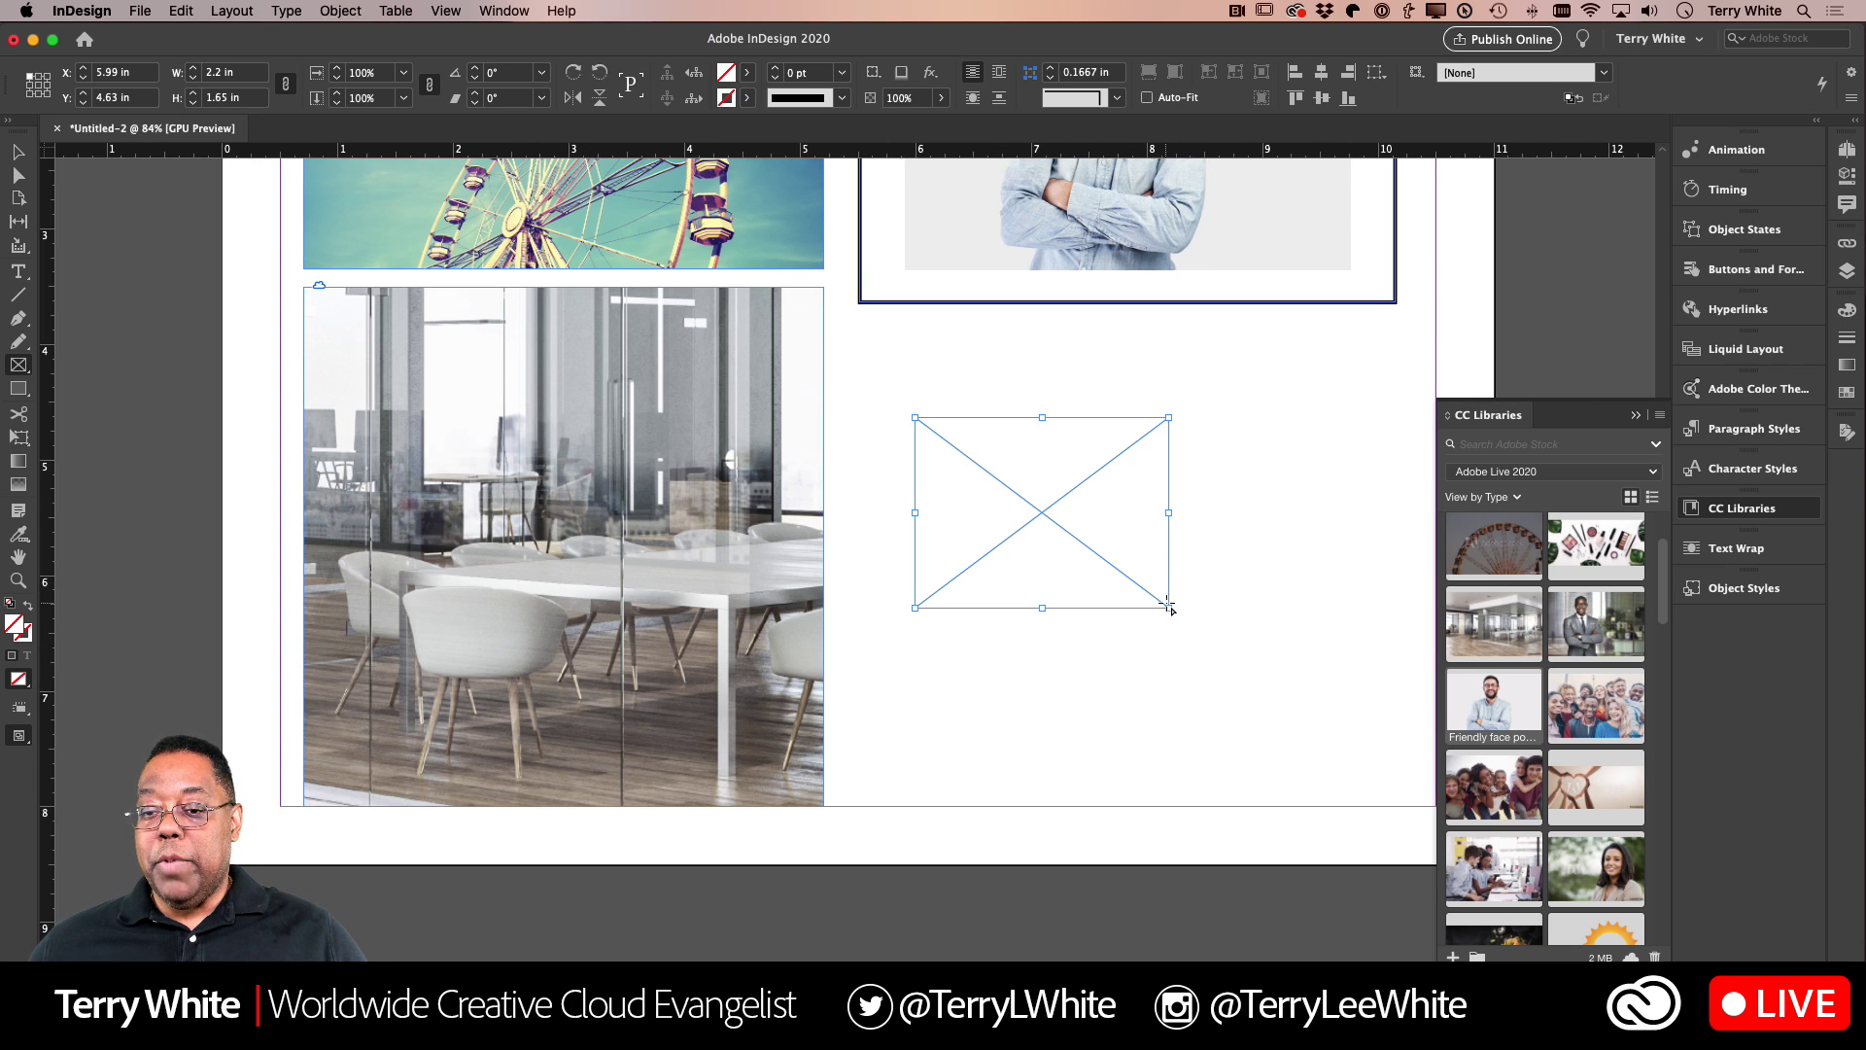
pyautogui.click(18, 152)
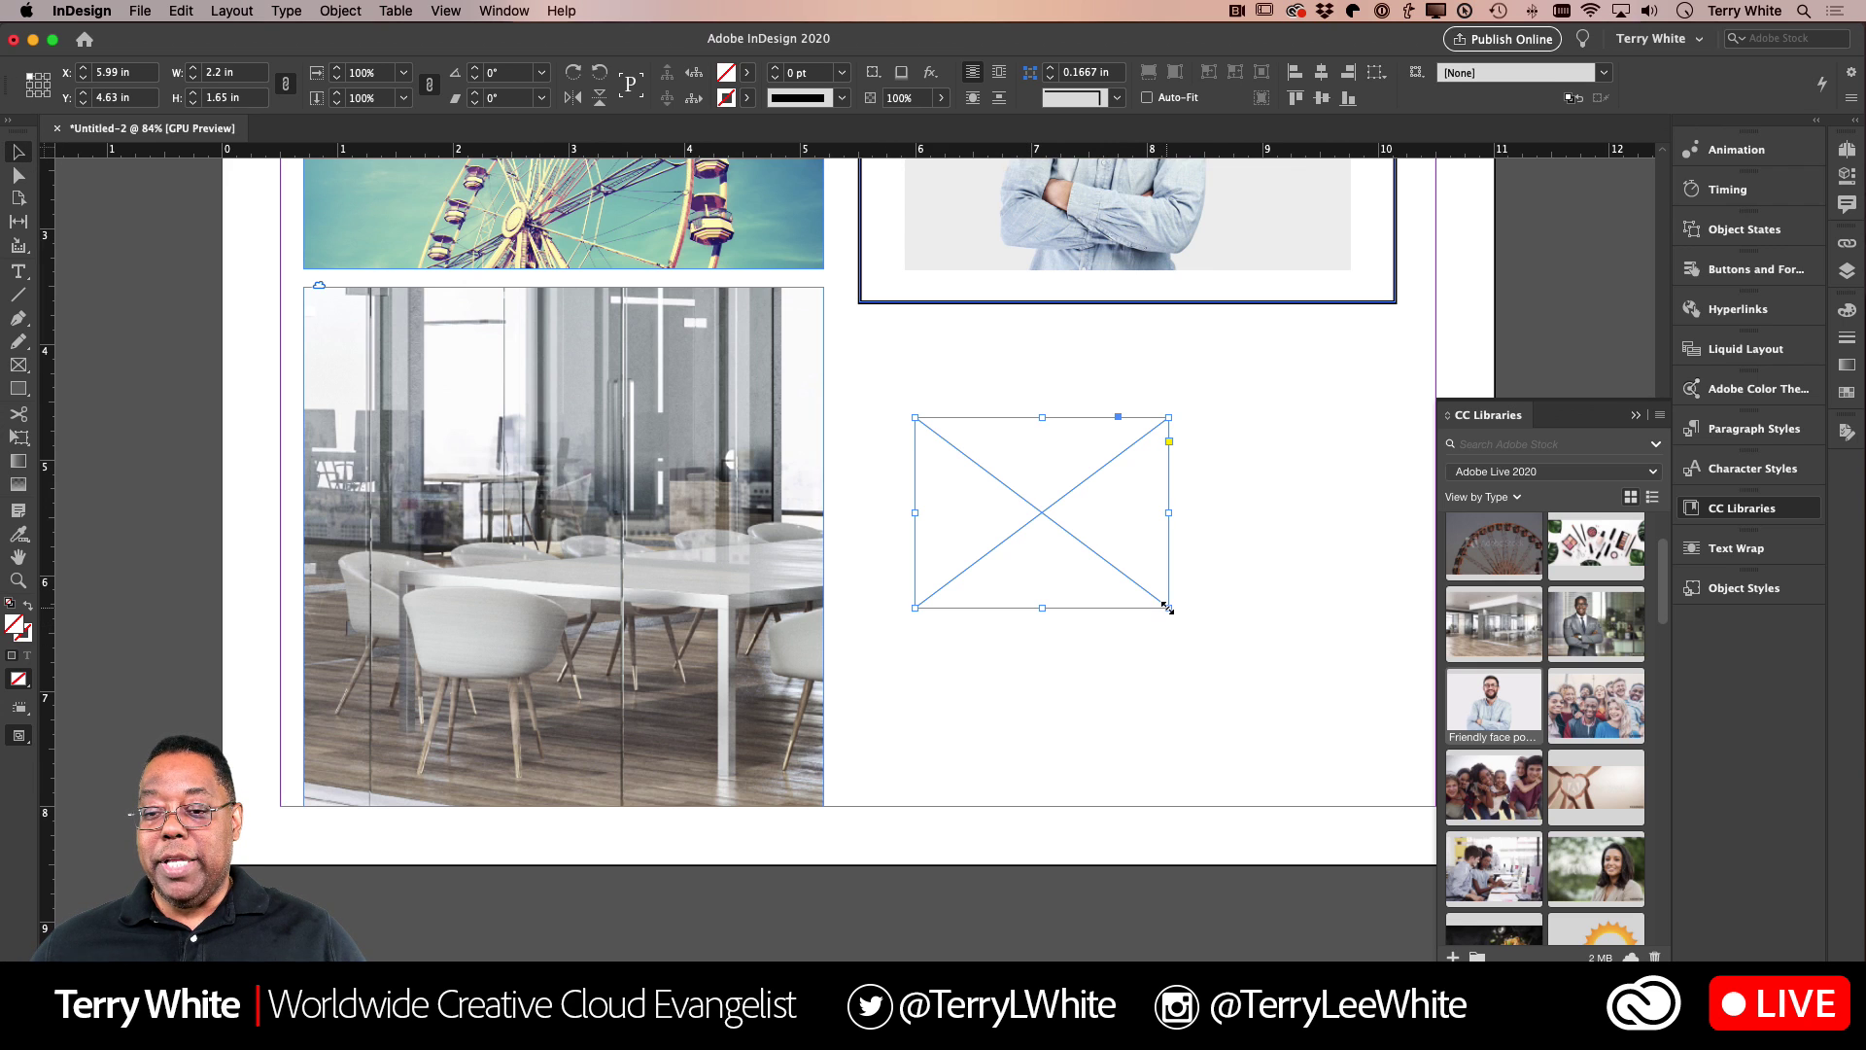
pyautogui.moveTo(1169, 608); pyautogui.dragTo(1294, 671)
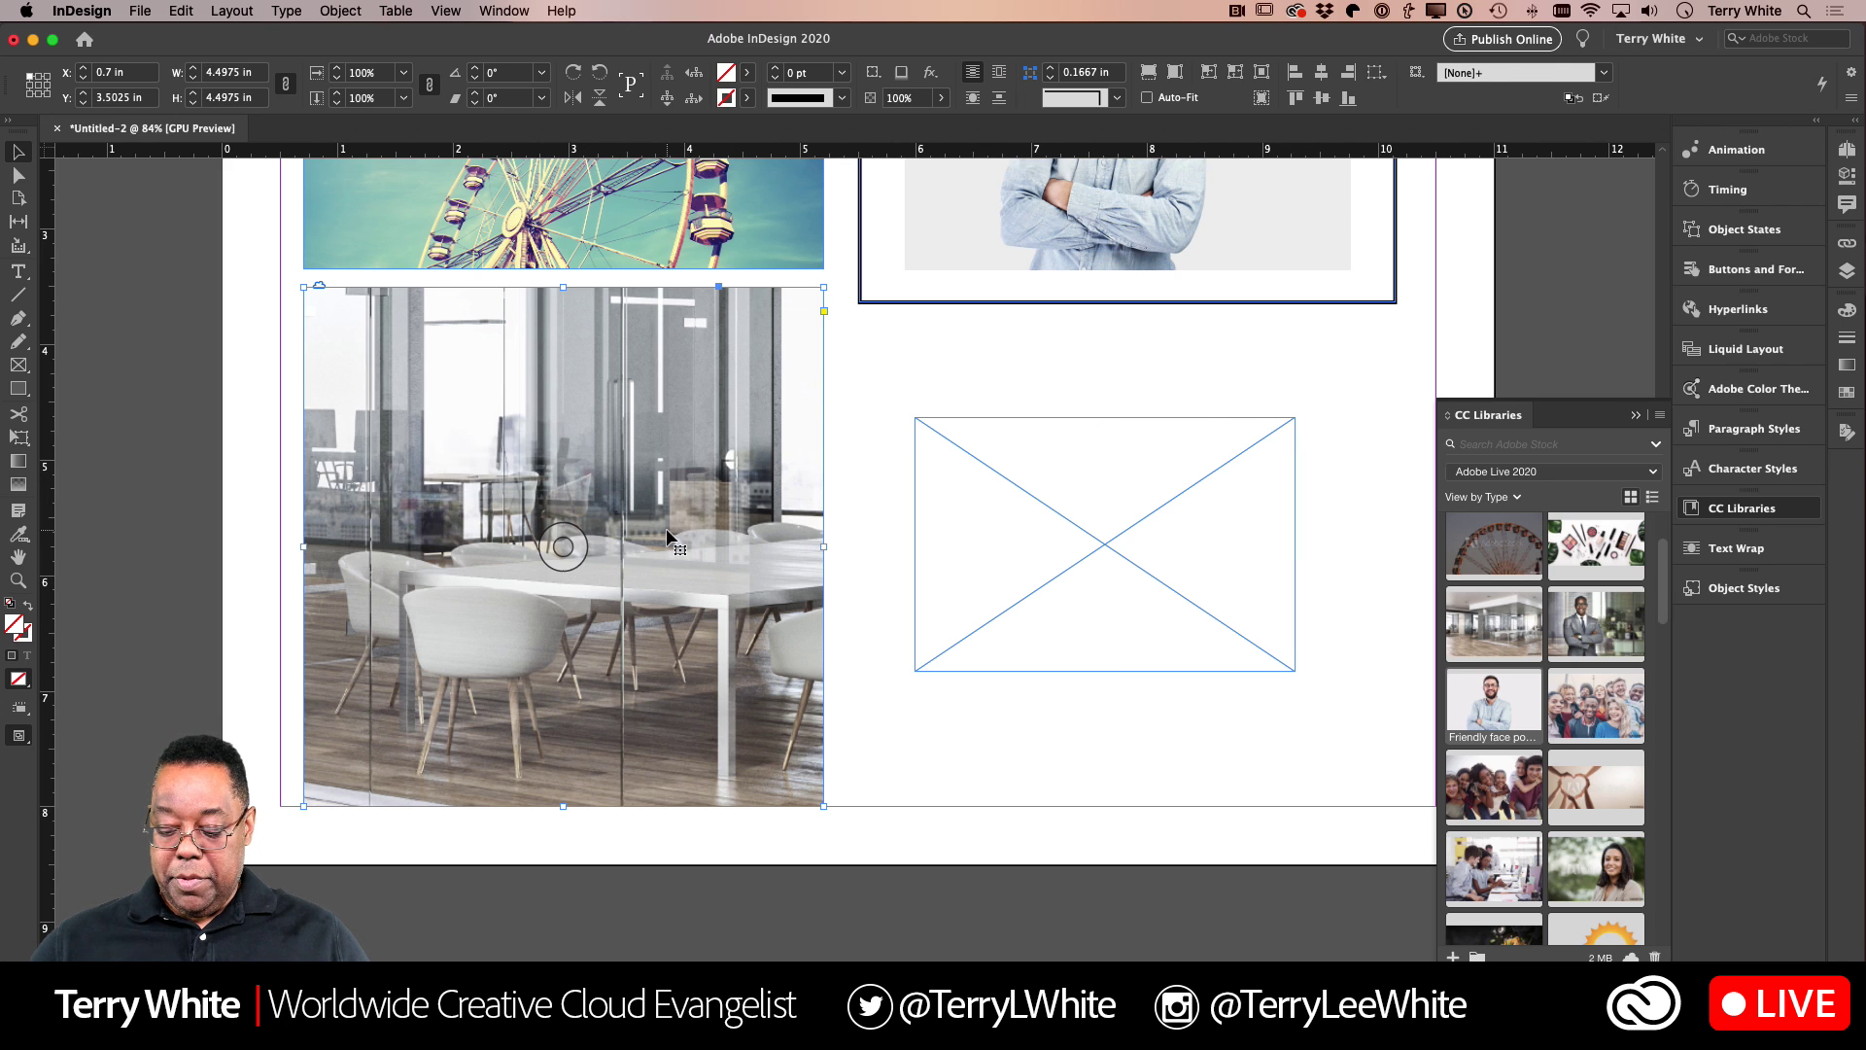
# Step: Cut the office image frame and move the empty frame into its place at about X 0.7, Y 3.69 in
pyautogui.press('super+x')
pyautogui.moveTo(963, 522); pyautogui.dragTo(356, 408)
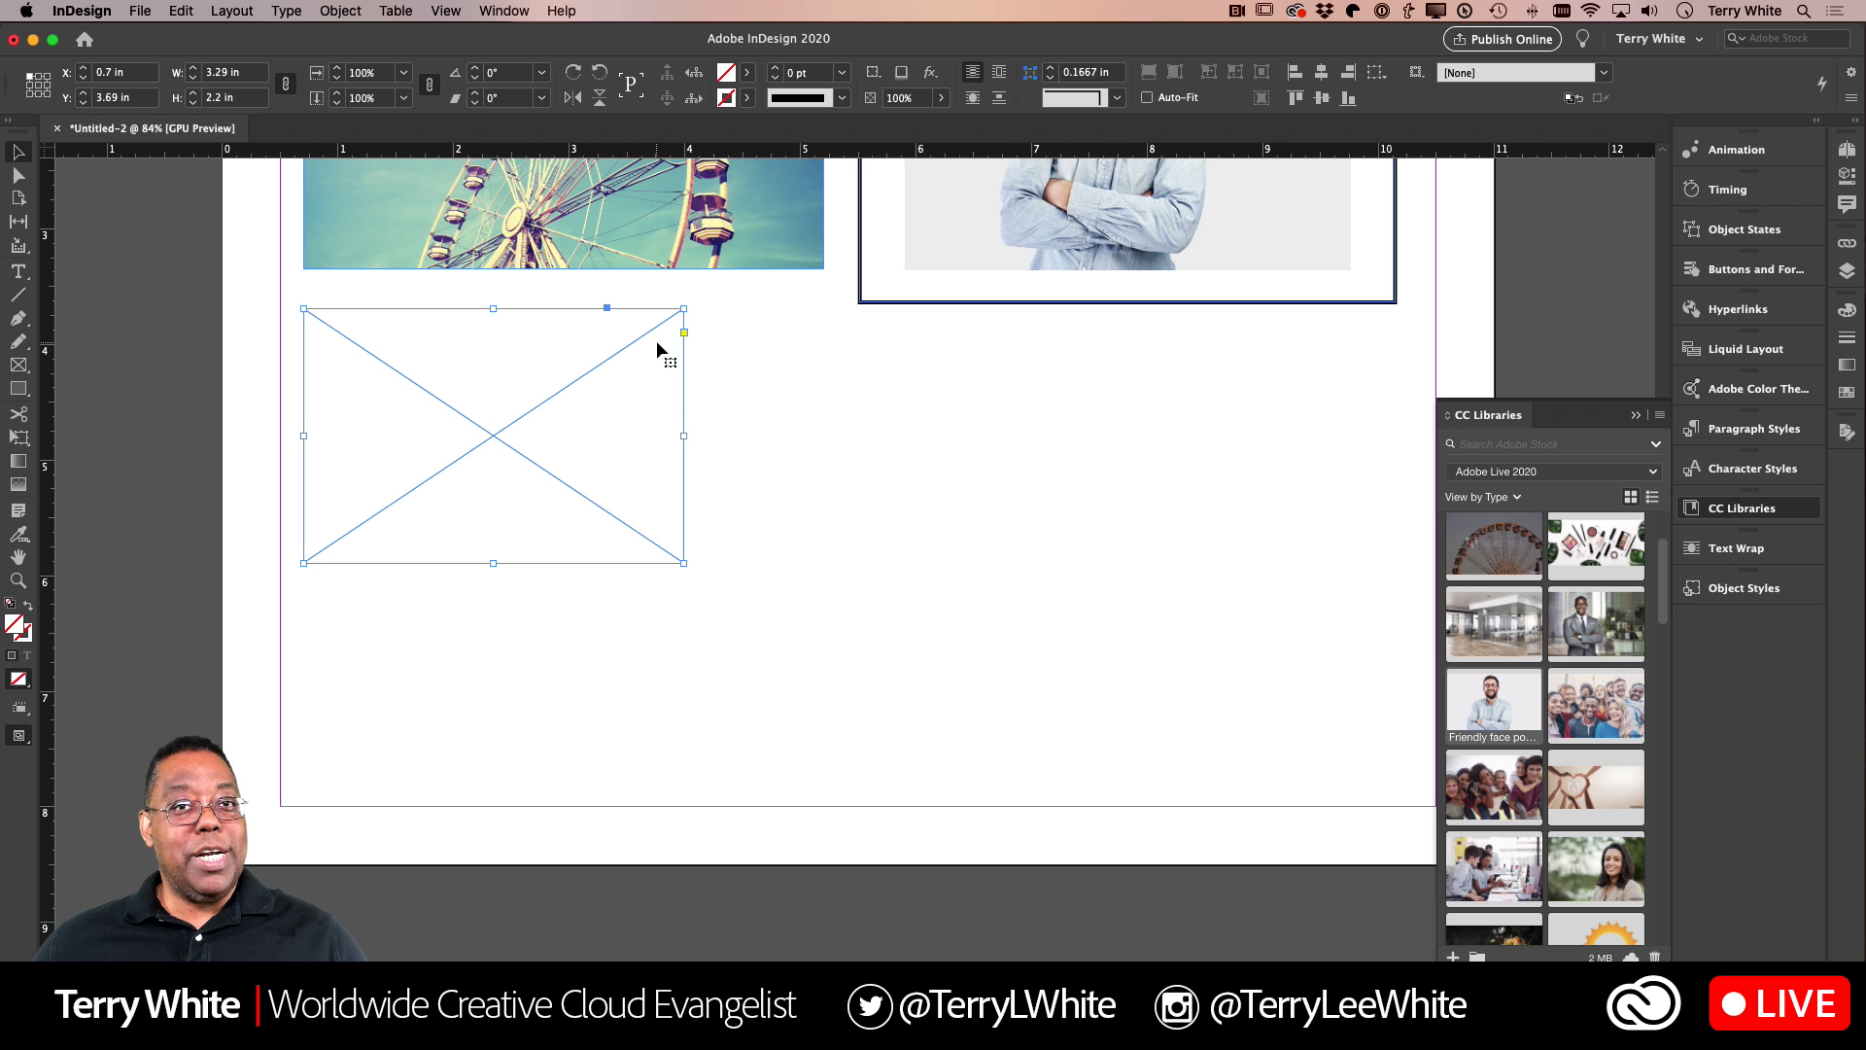
# Step: Set the empty frame's fitting to Fill Frame Proportionally, aligned from the centre, with Auto-Fit turned on
pyautogui.click(340, 11)
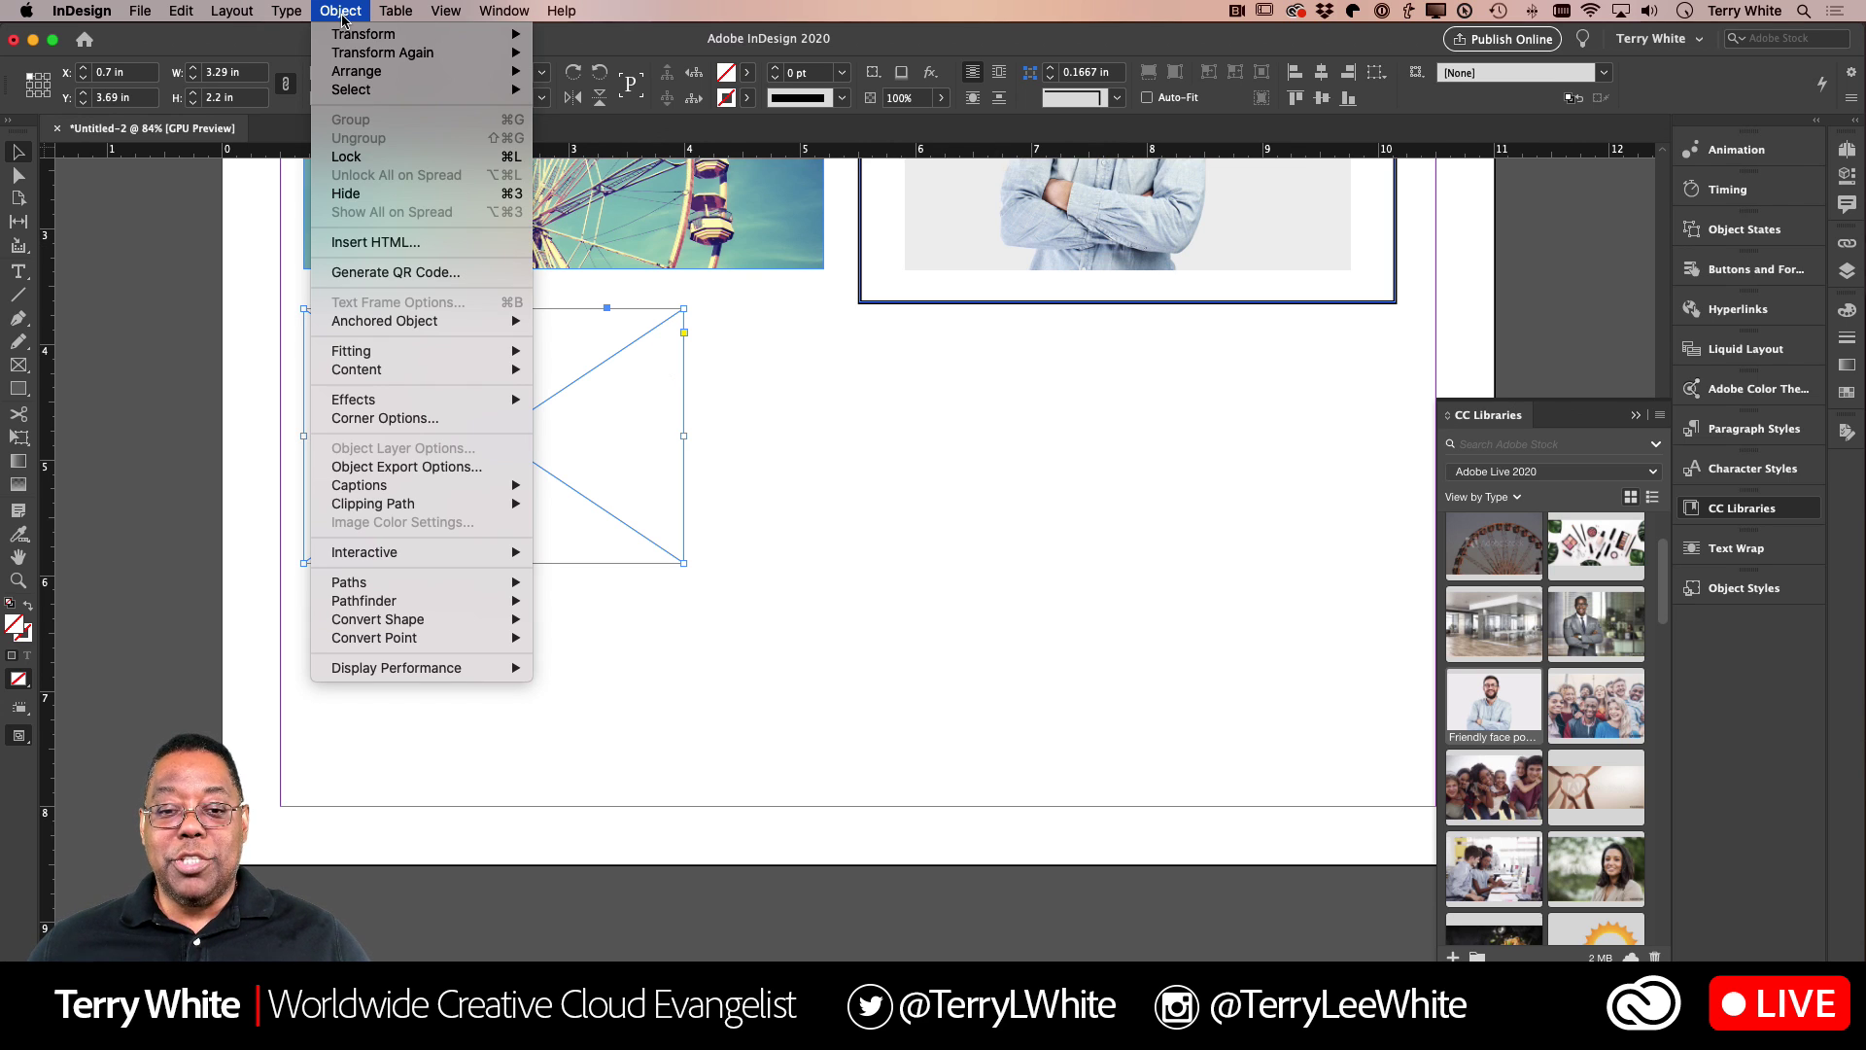
pyautogui.moveTo(428, 350)
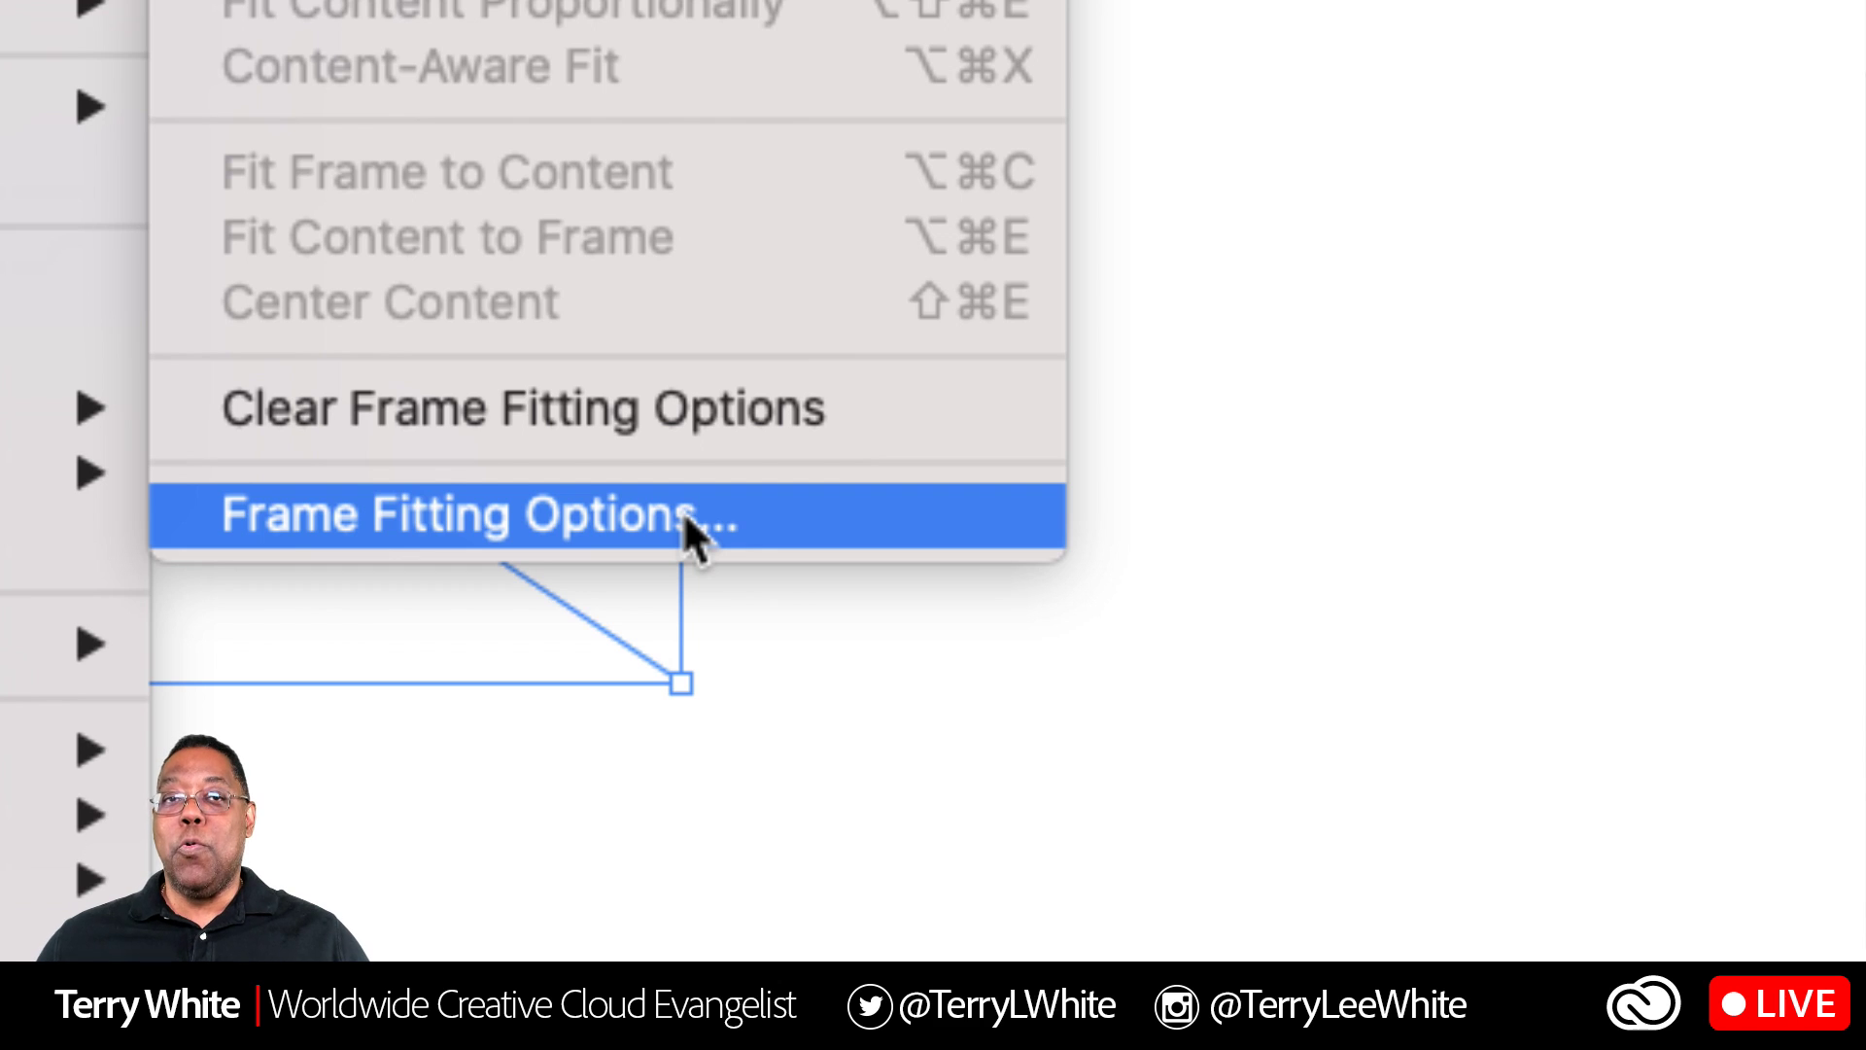
pyautogui.click(684, 516)
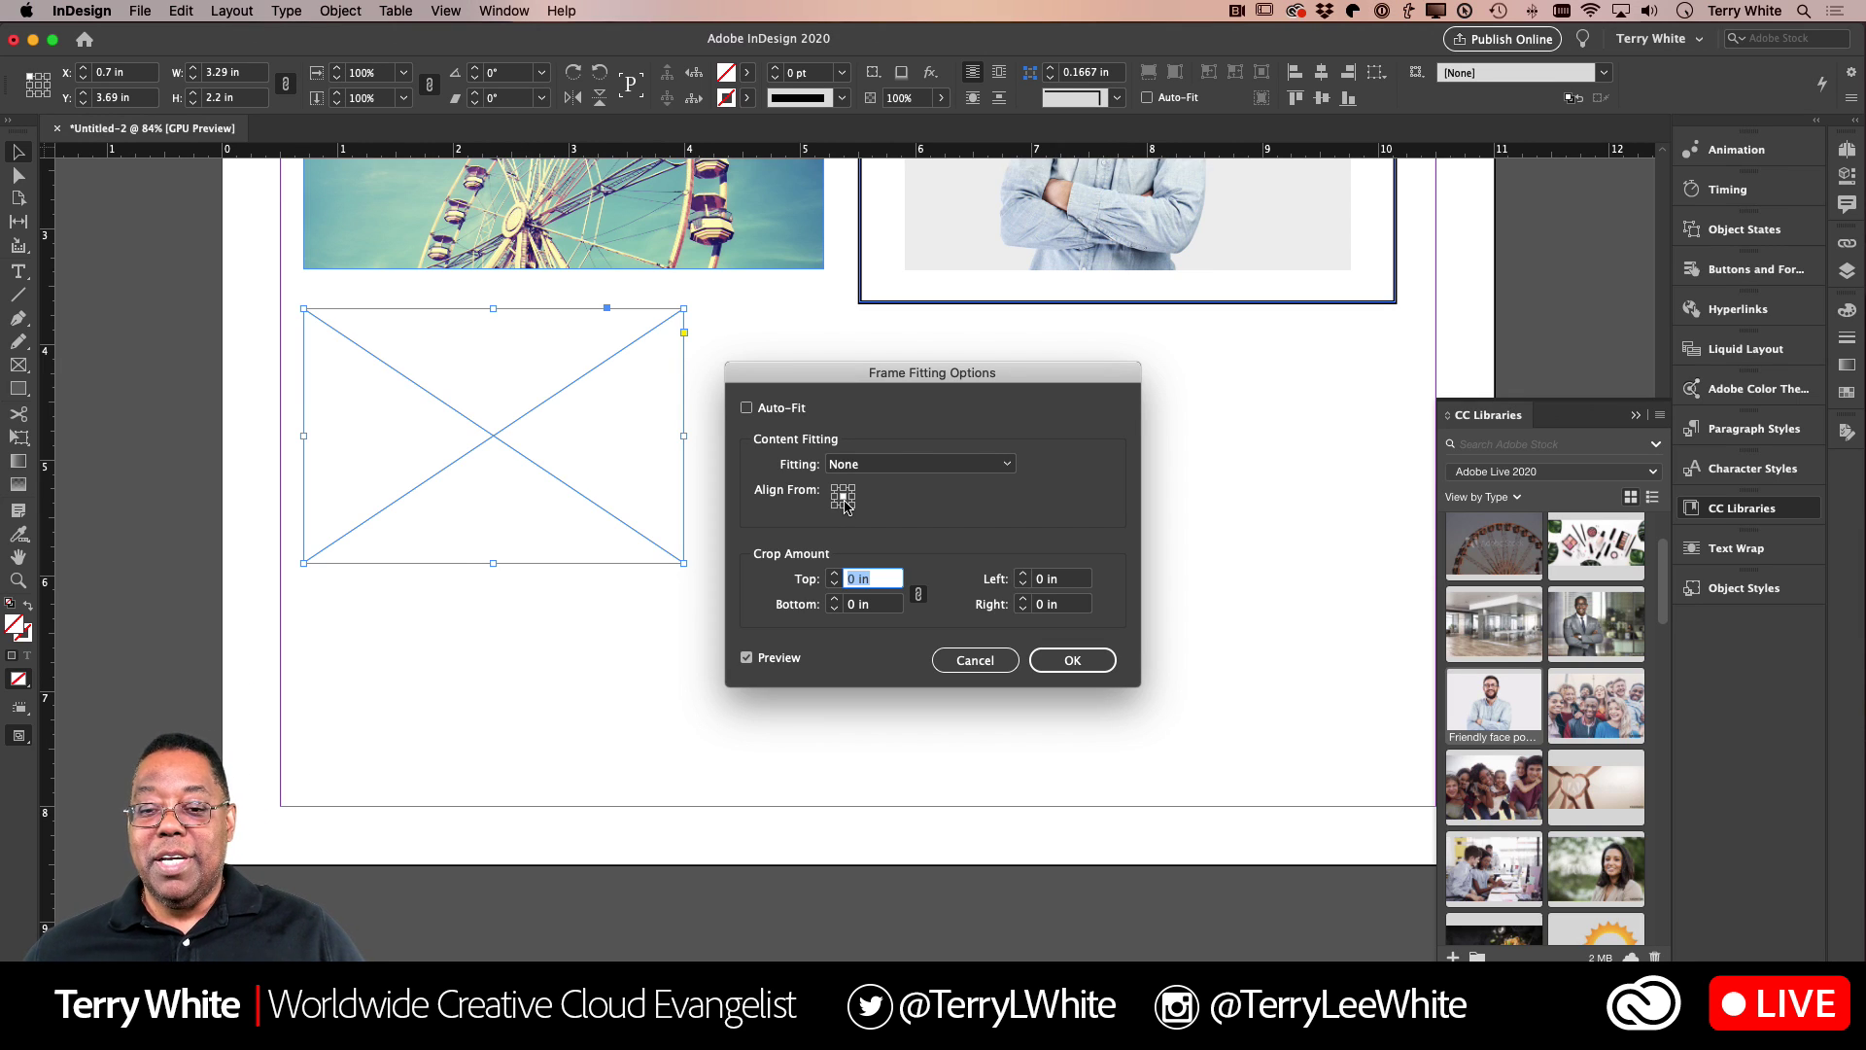
pyautogui.click(940, 476)
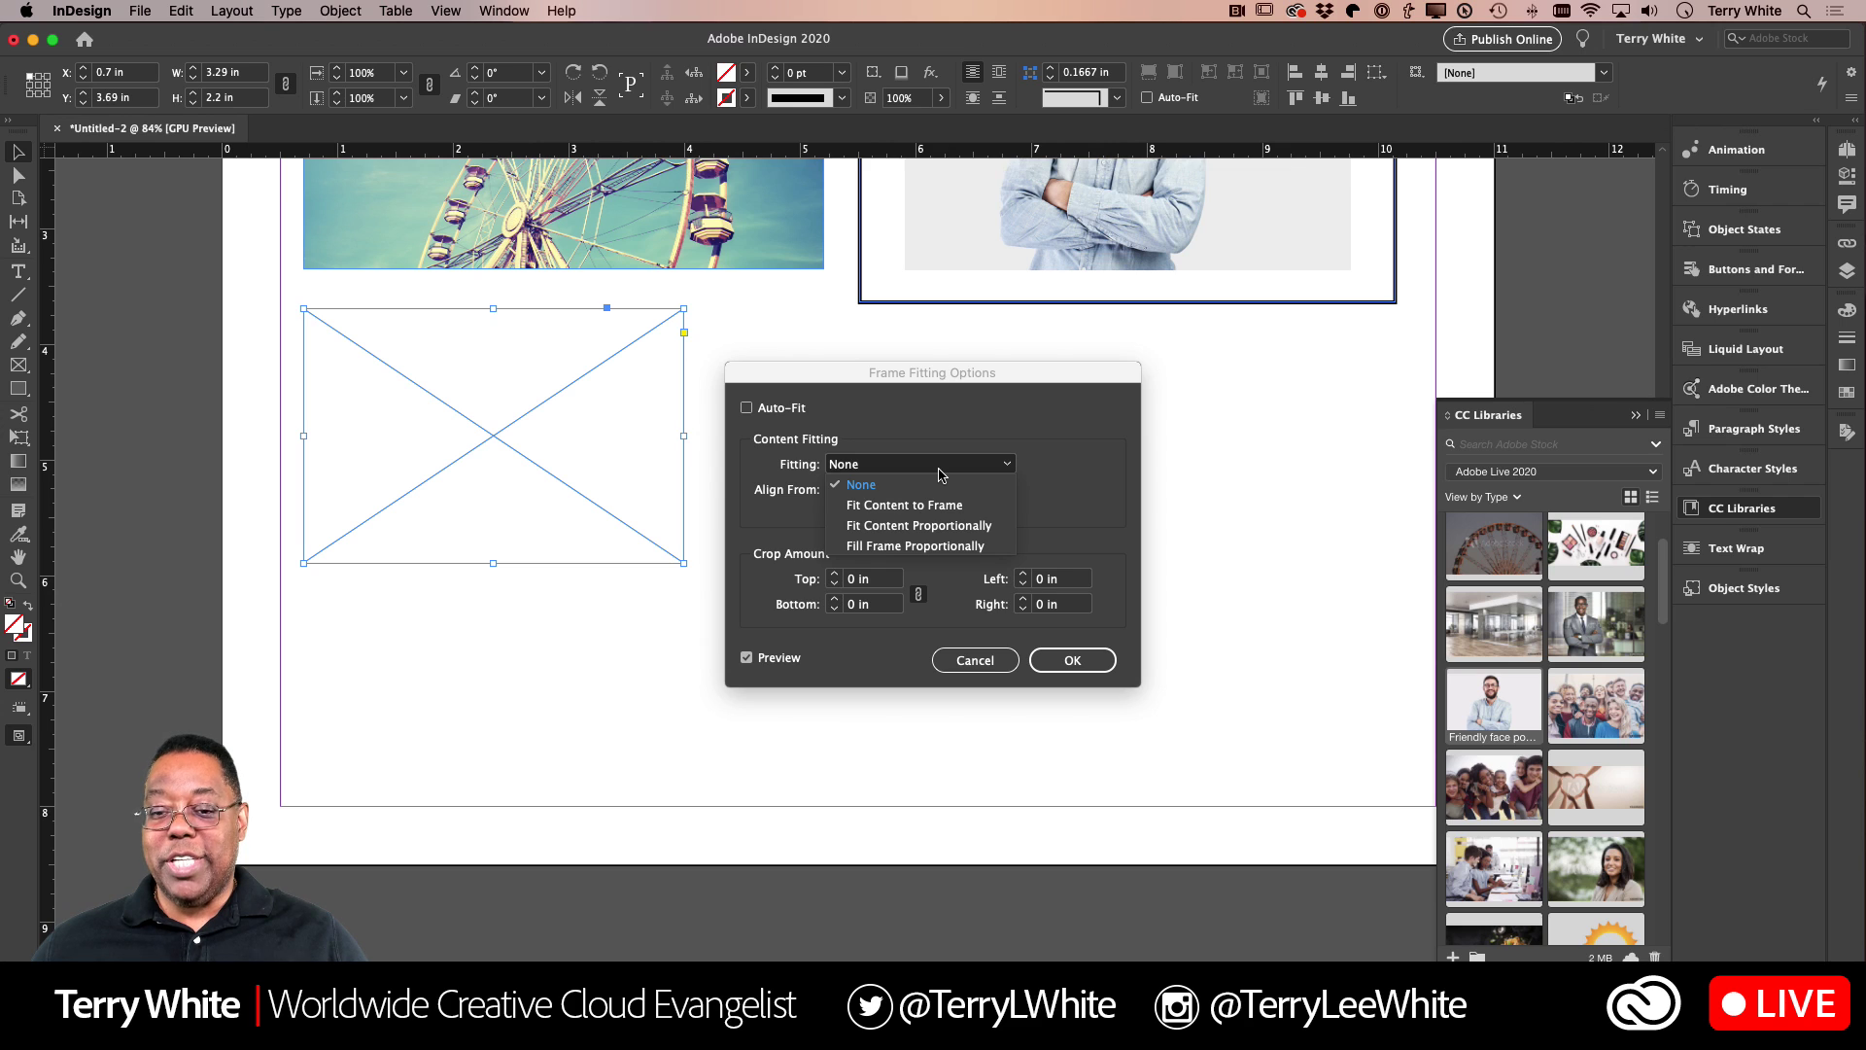
pyautogui.click(948, 548)
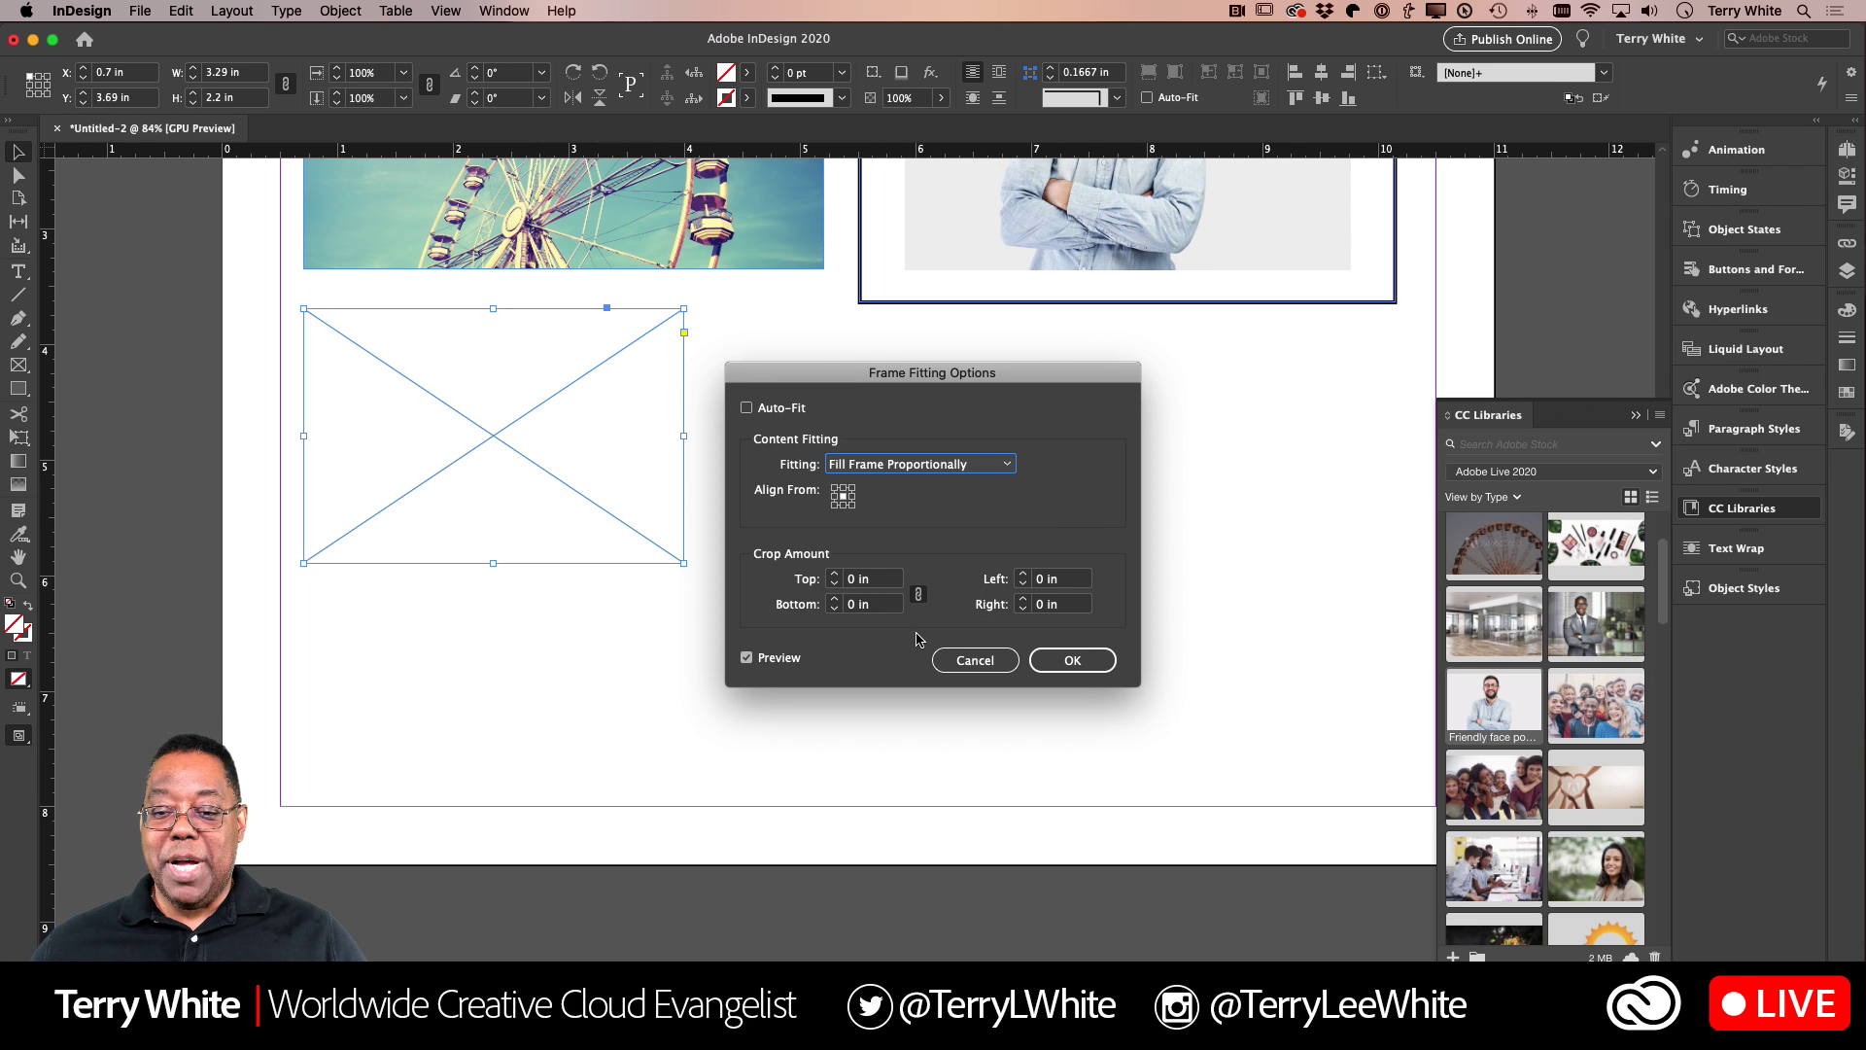
pyautogui.click(767, 409)
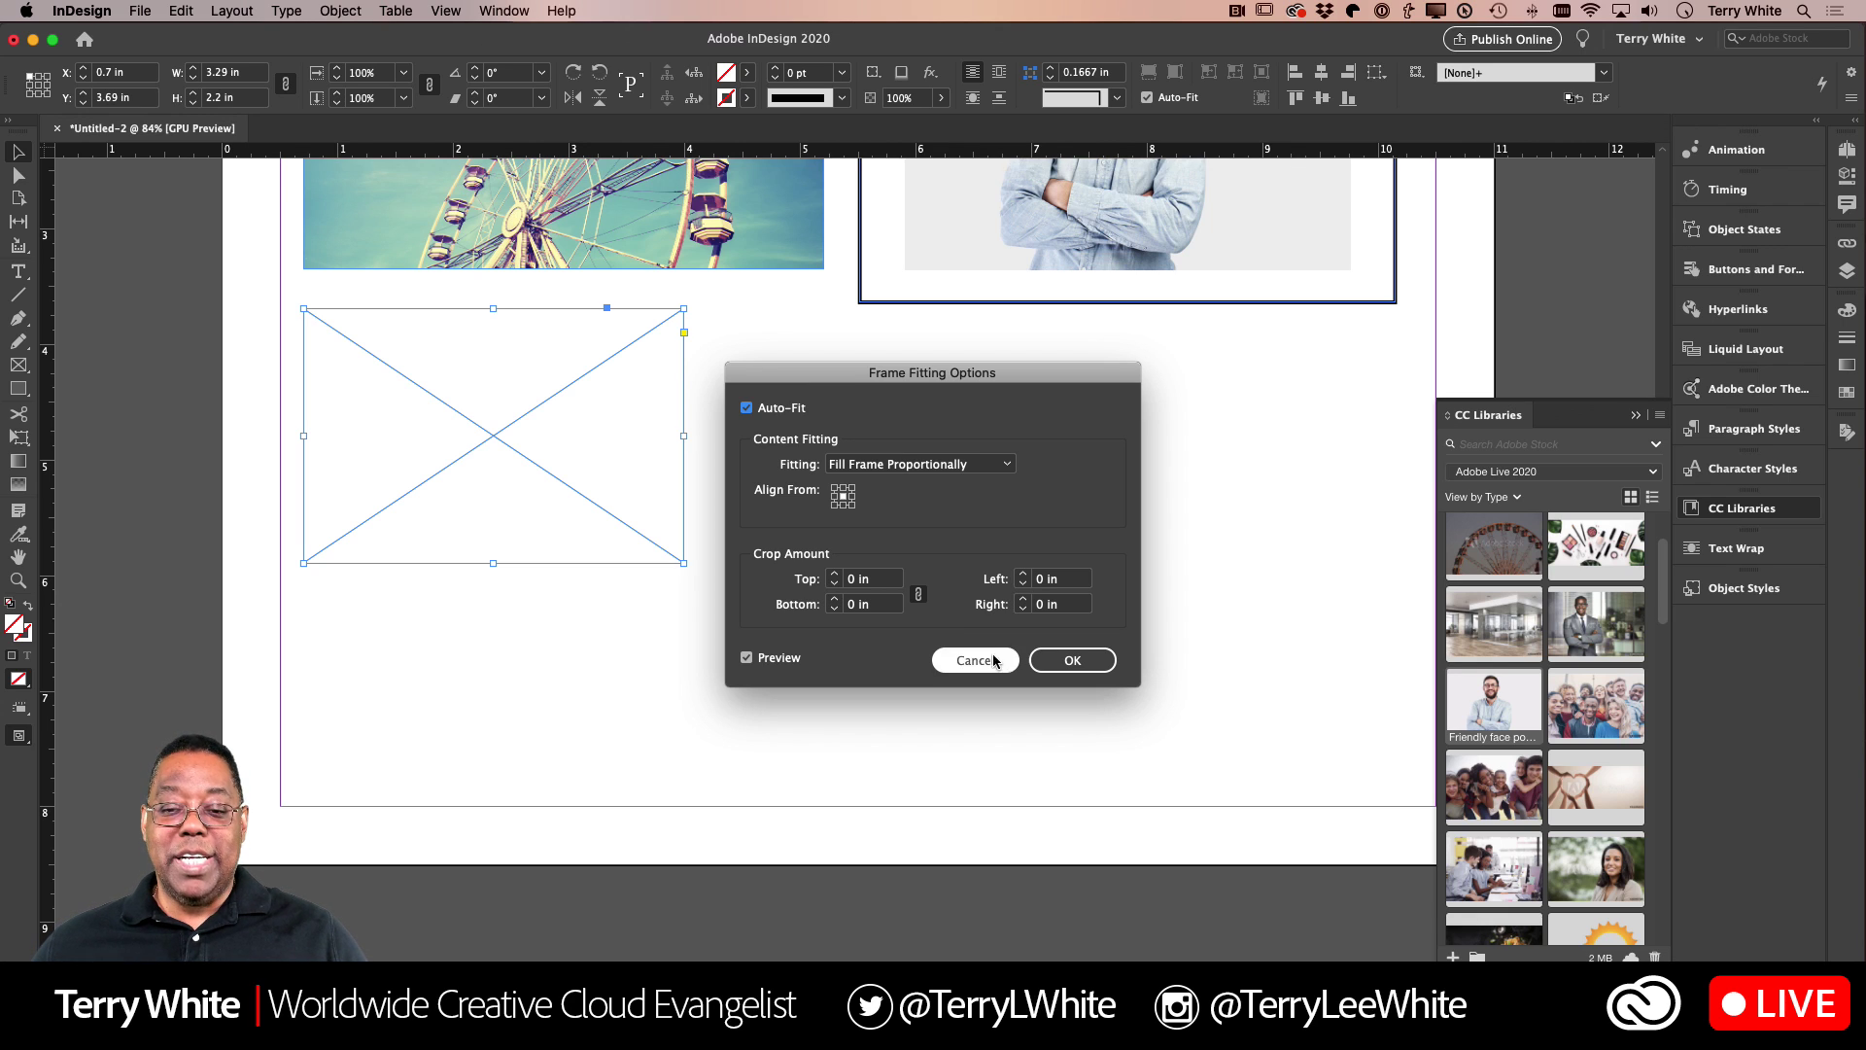
pyautogui.click(1047, 669)
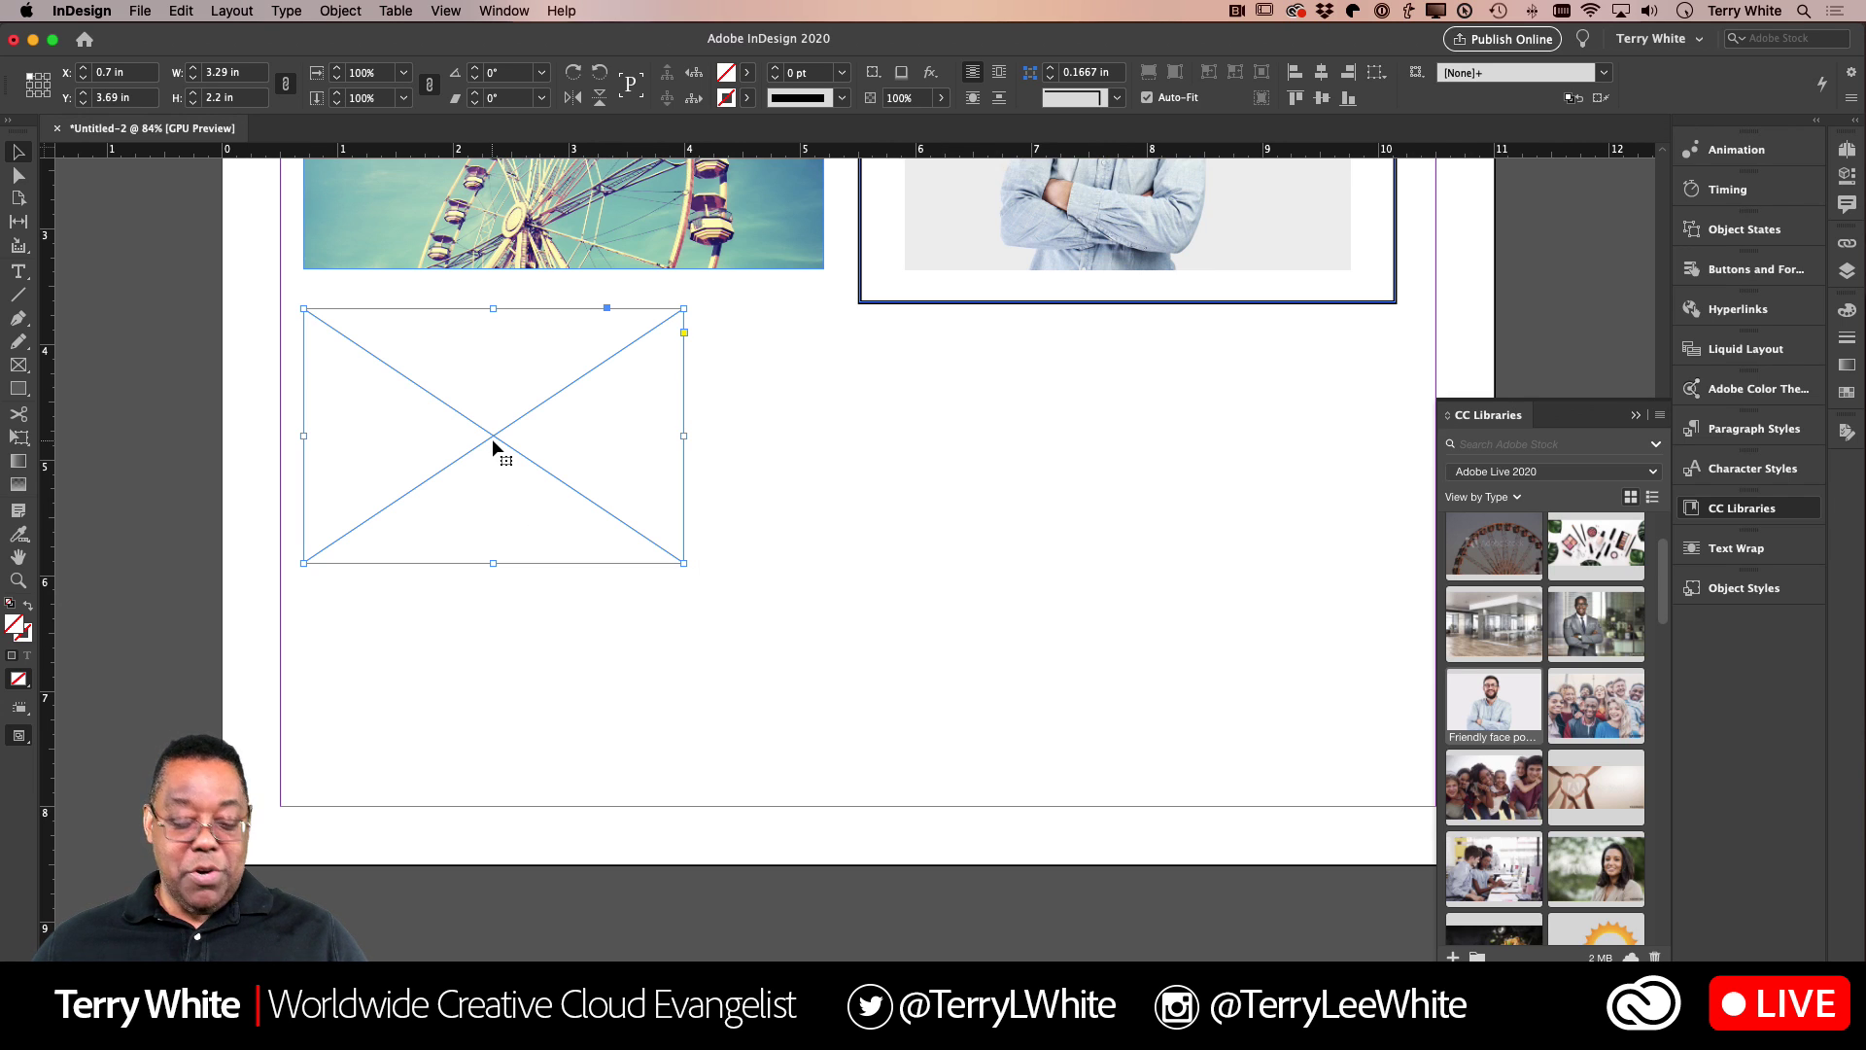
# Step: Duplicate the empty frame twice diagonally down the page and fill the three frames with the suited man, bearded man and teenage group library images
pyautogui.moveTo(494, 447); pyautogui.dragTo(1337, 710)
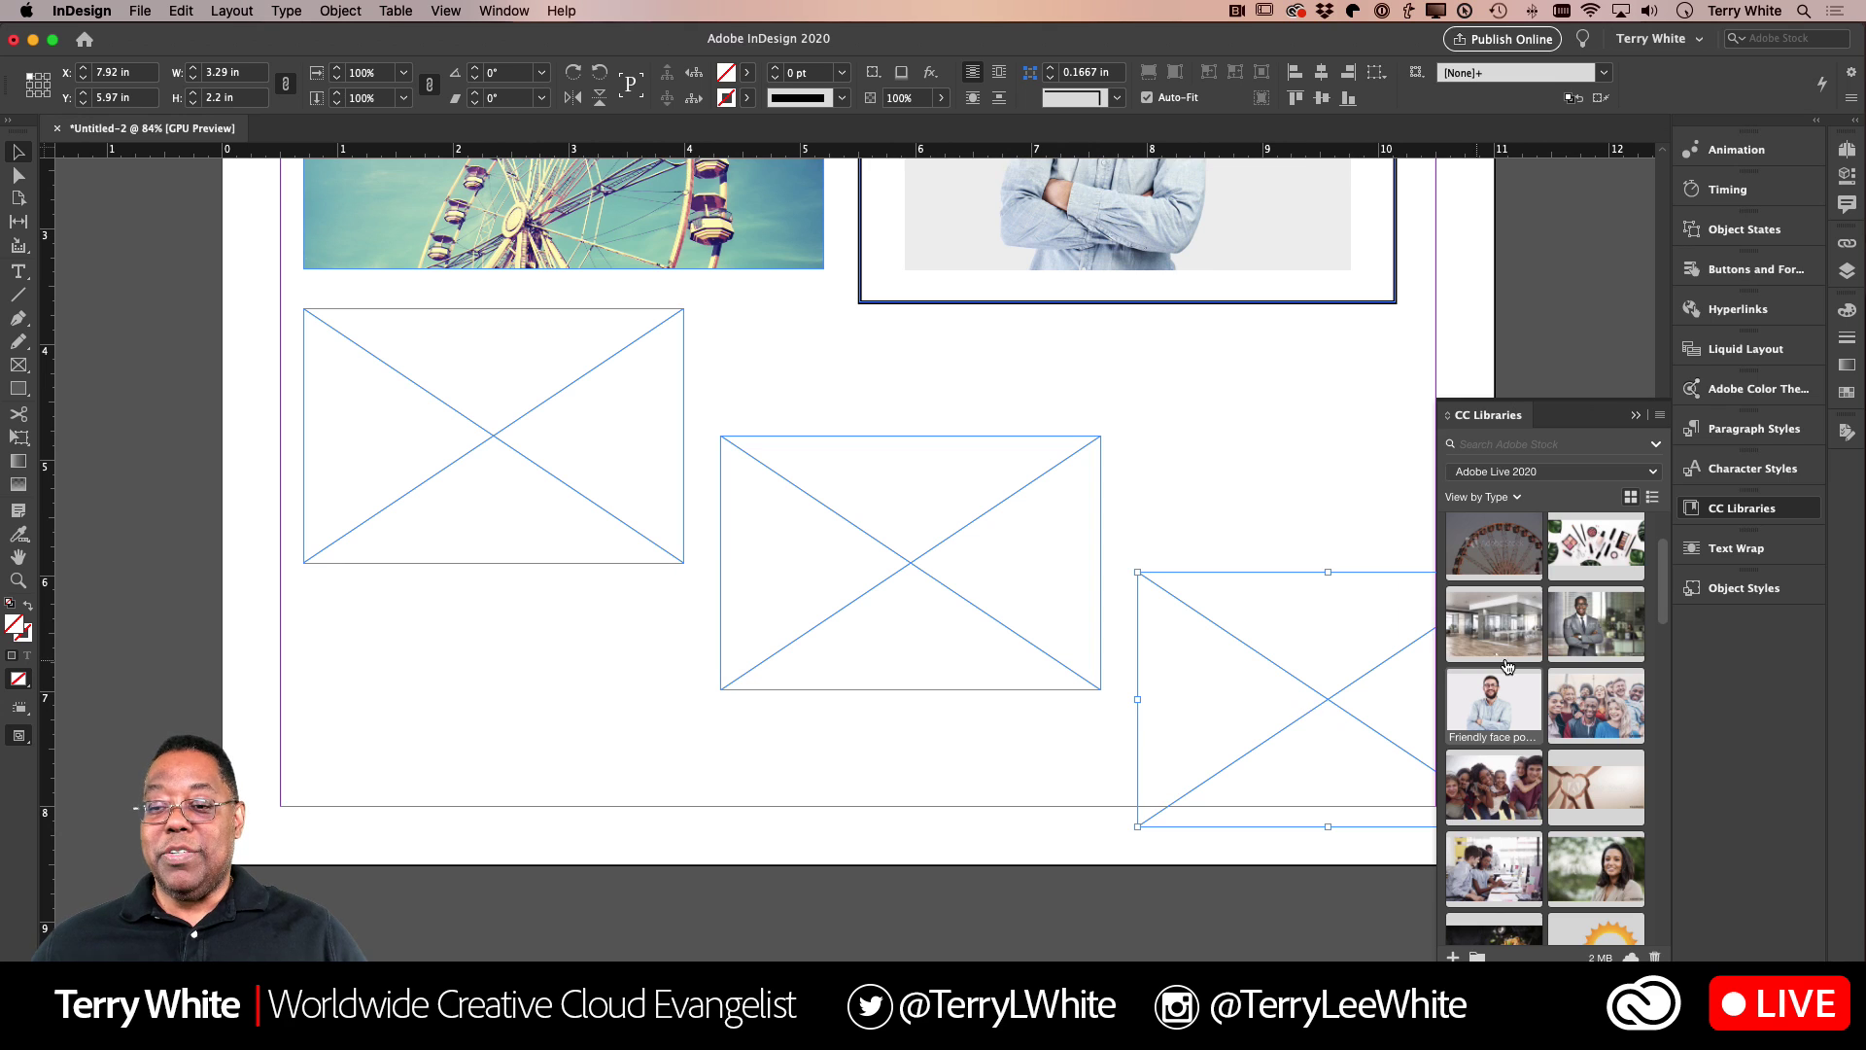
pyautogui.click(1285, 483)
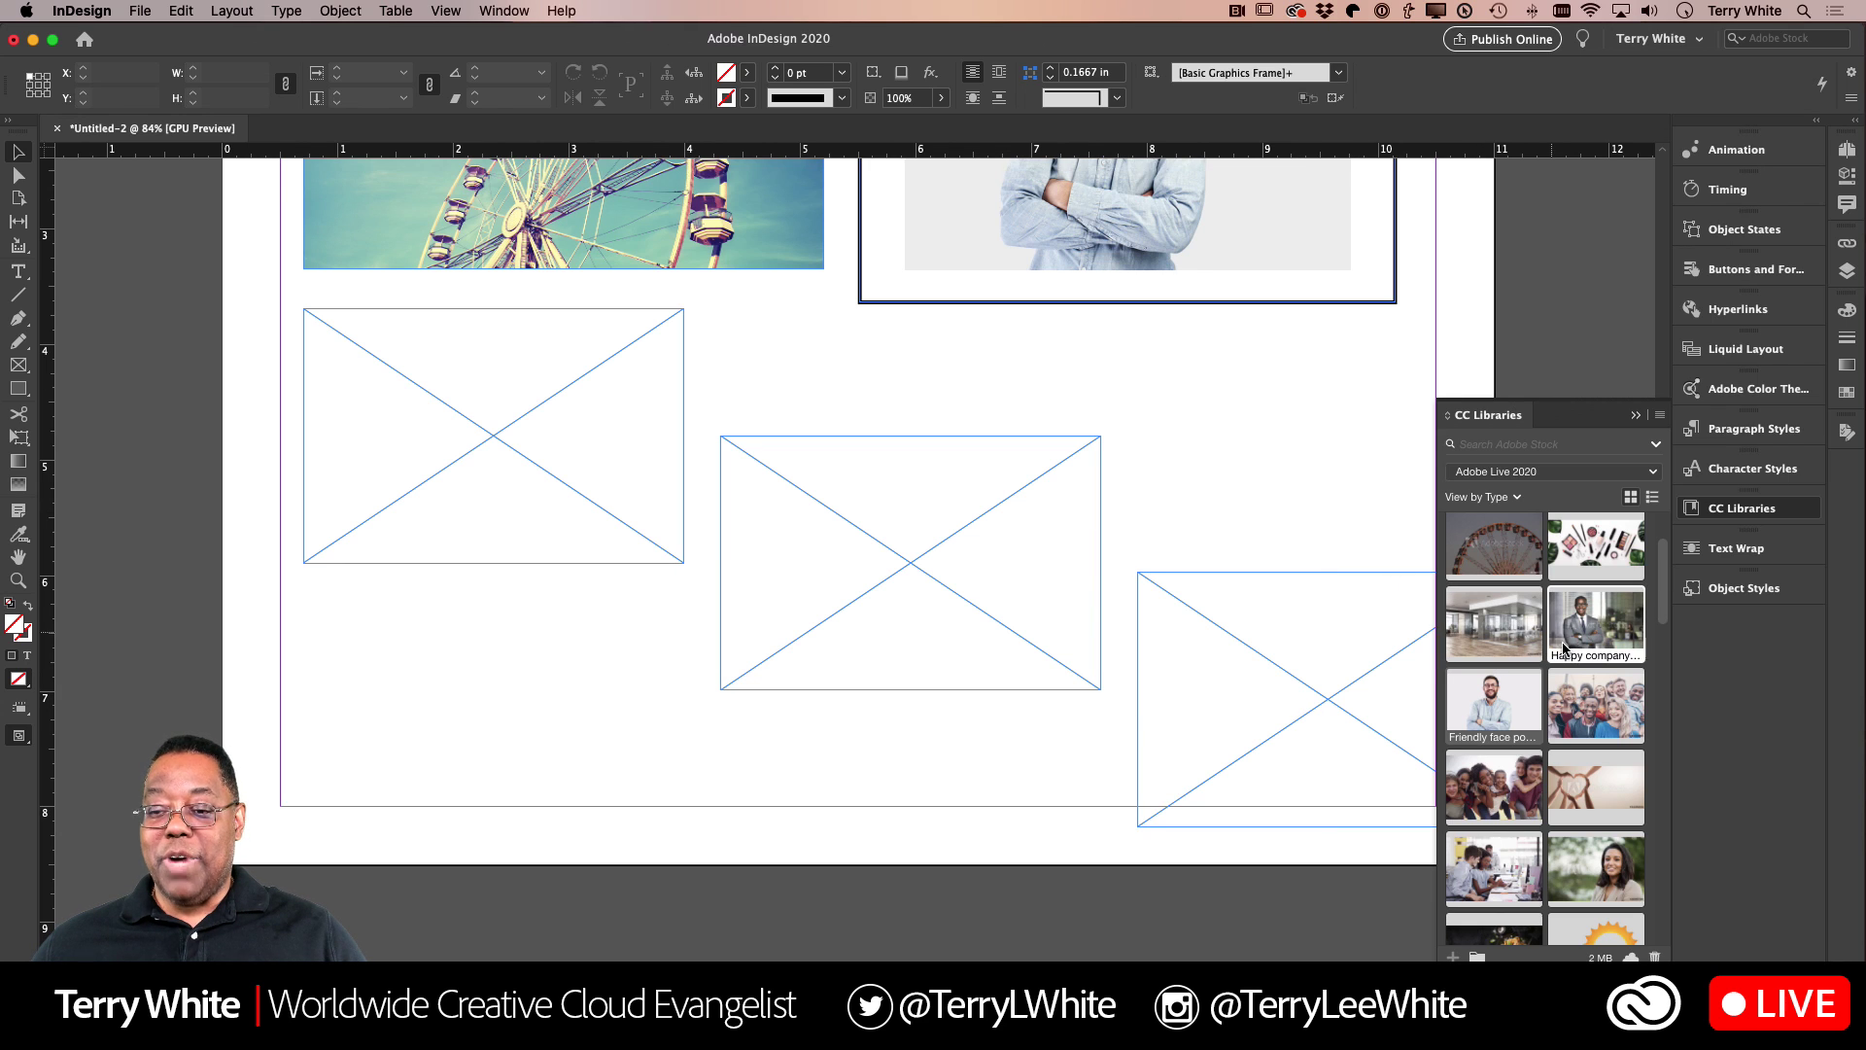
pyautogui.moveTo(1604, 633); pyautogui.dragTo(649, 561)
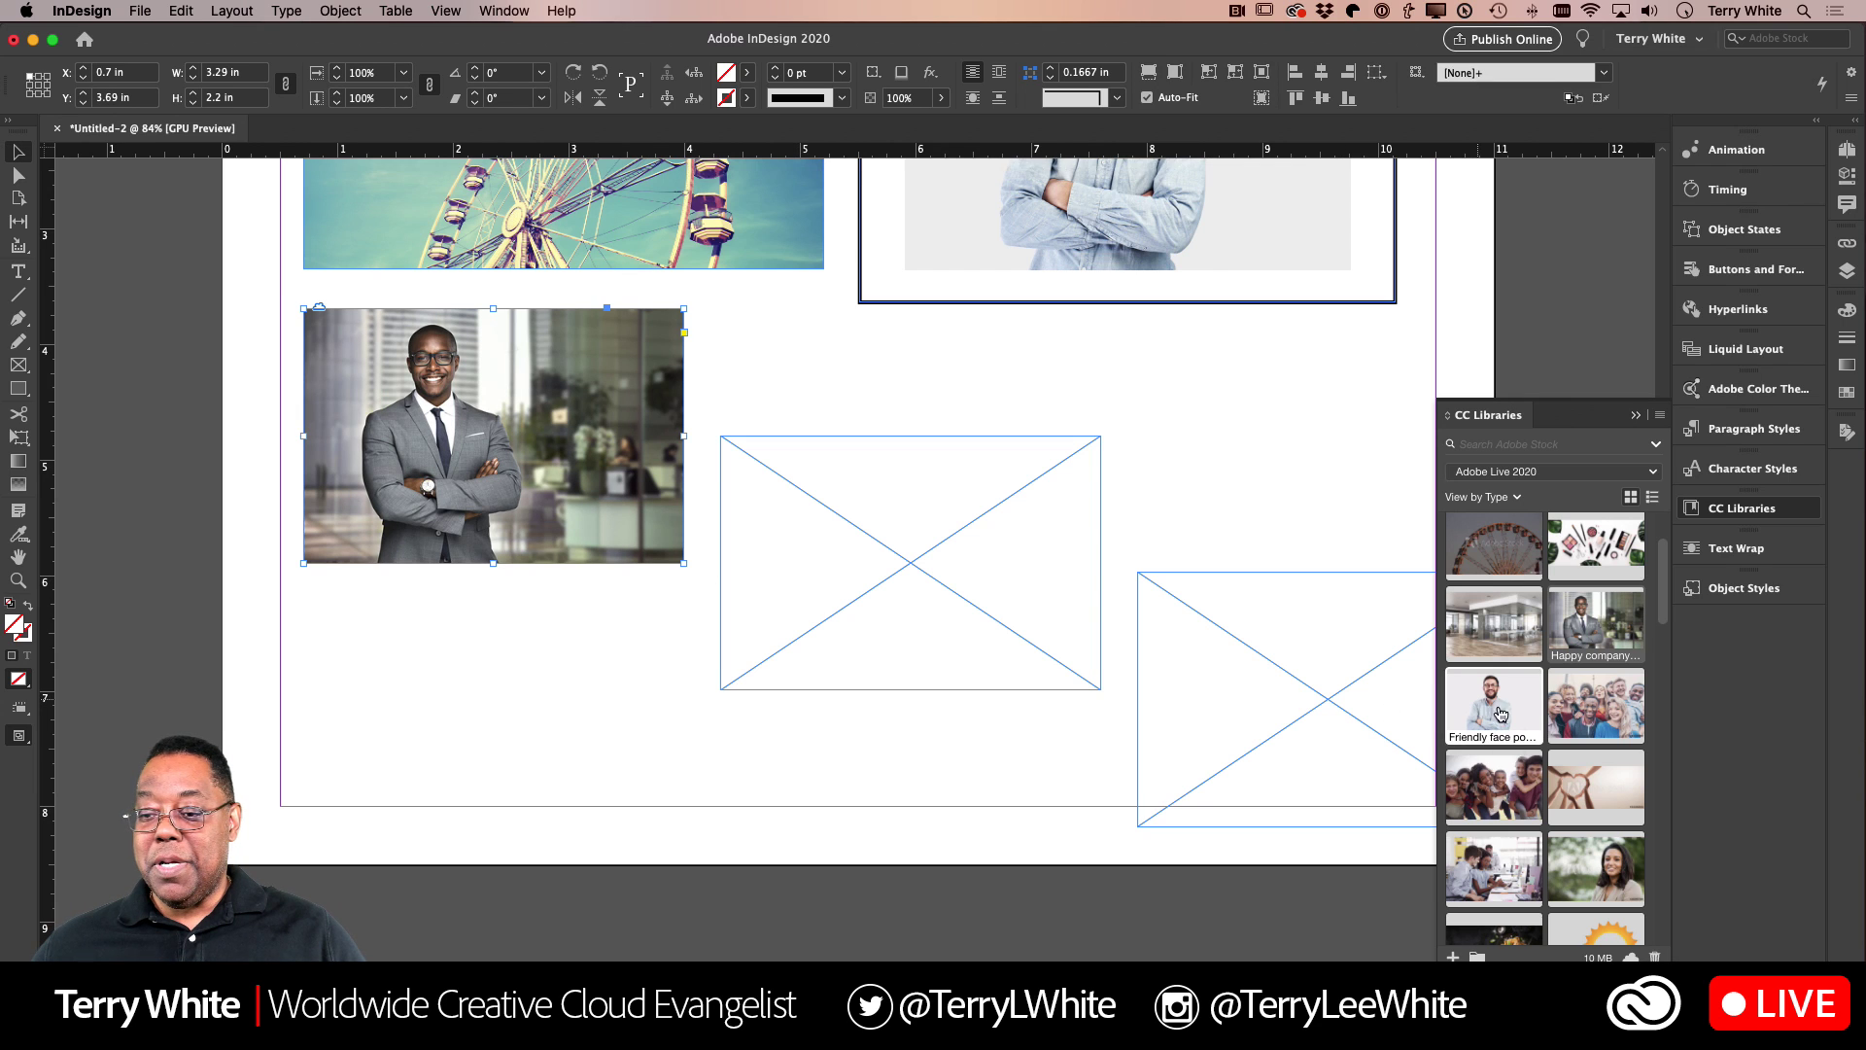
pyautogui.click(895, 618)
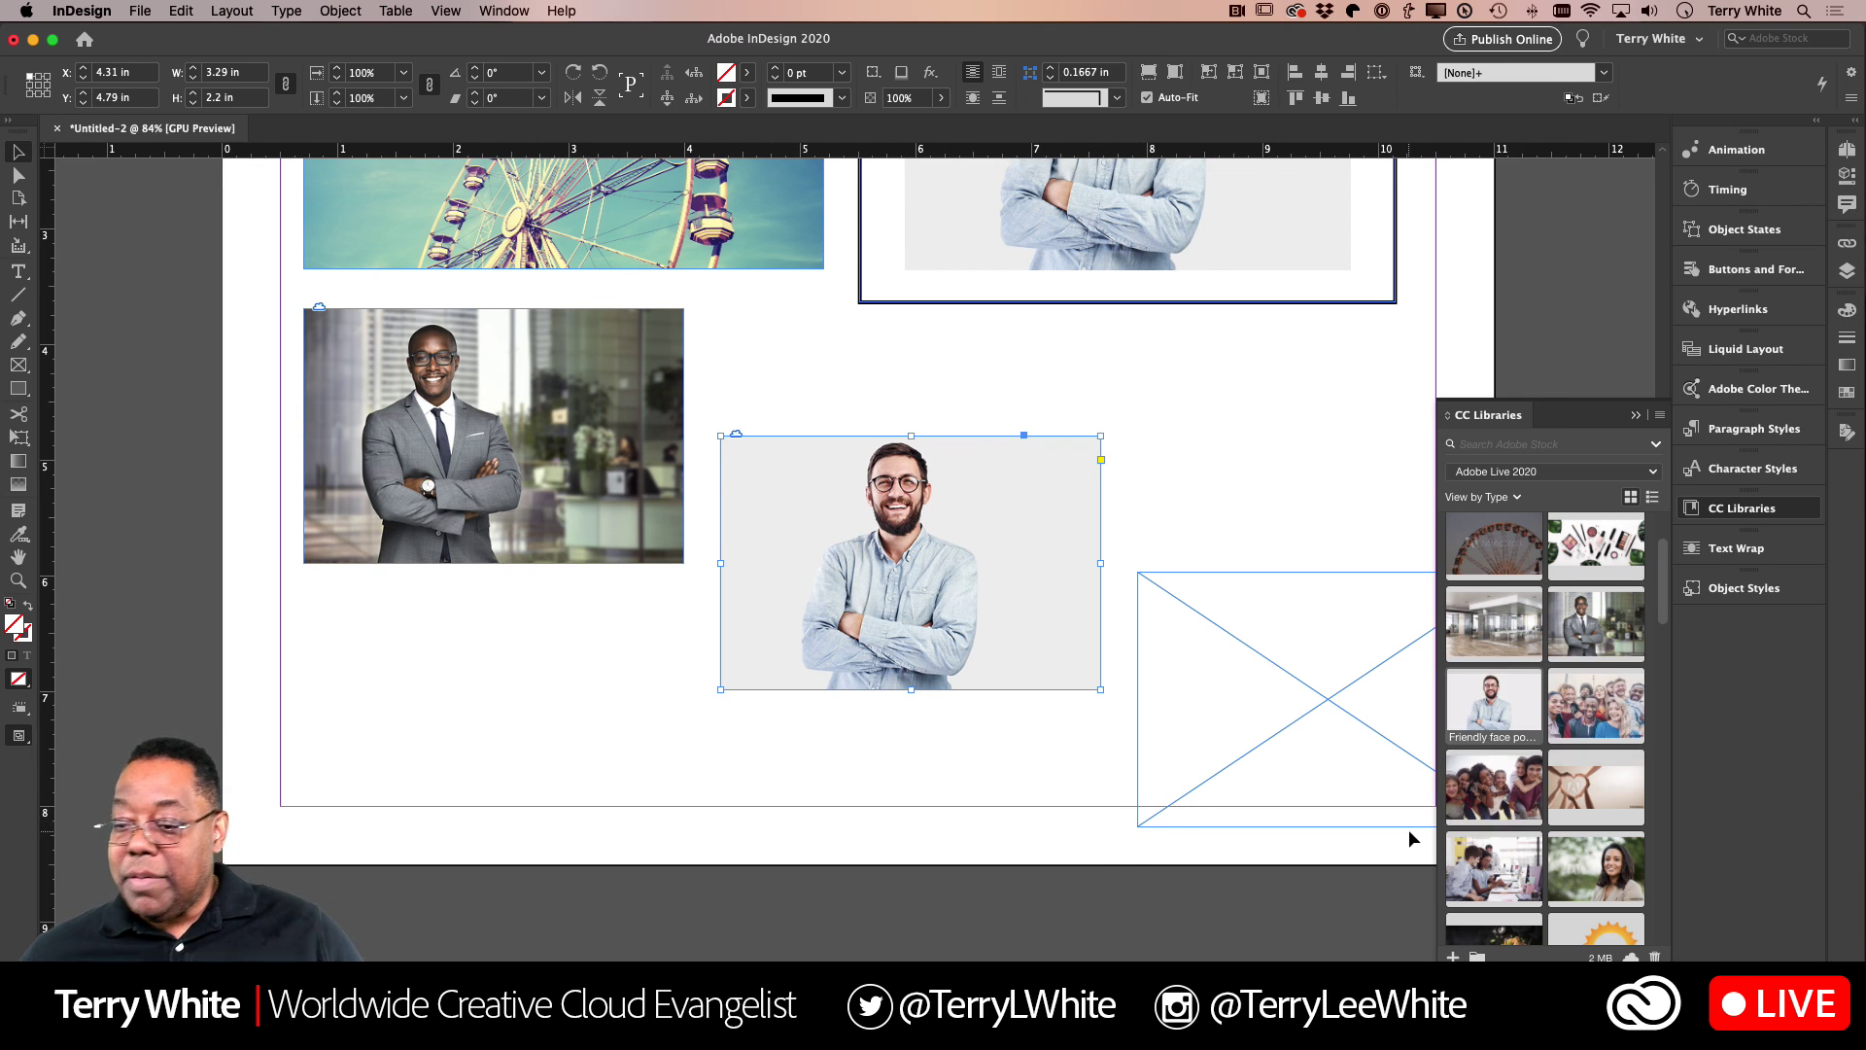
pyautogui.moveTo(966, 844); pyautogui.dragTo(1264, 724)
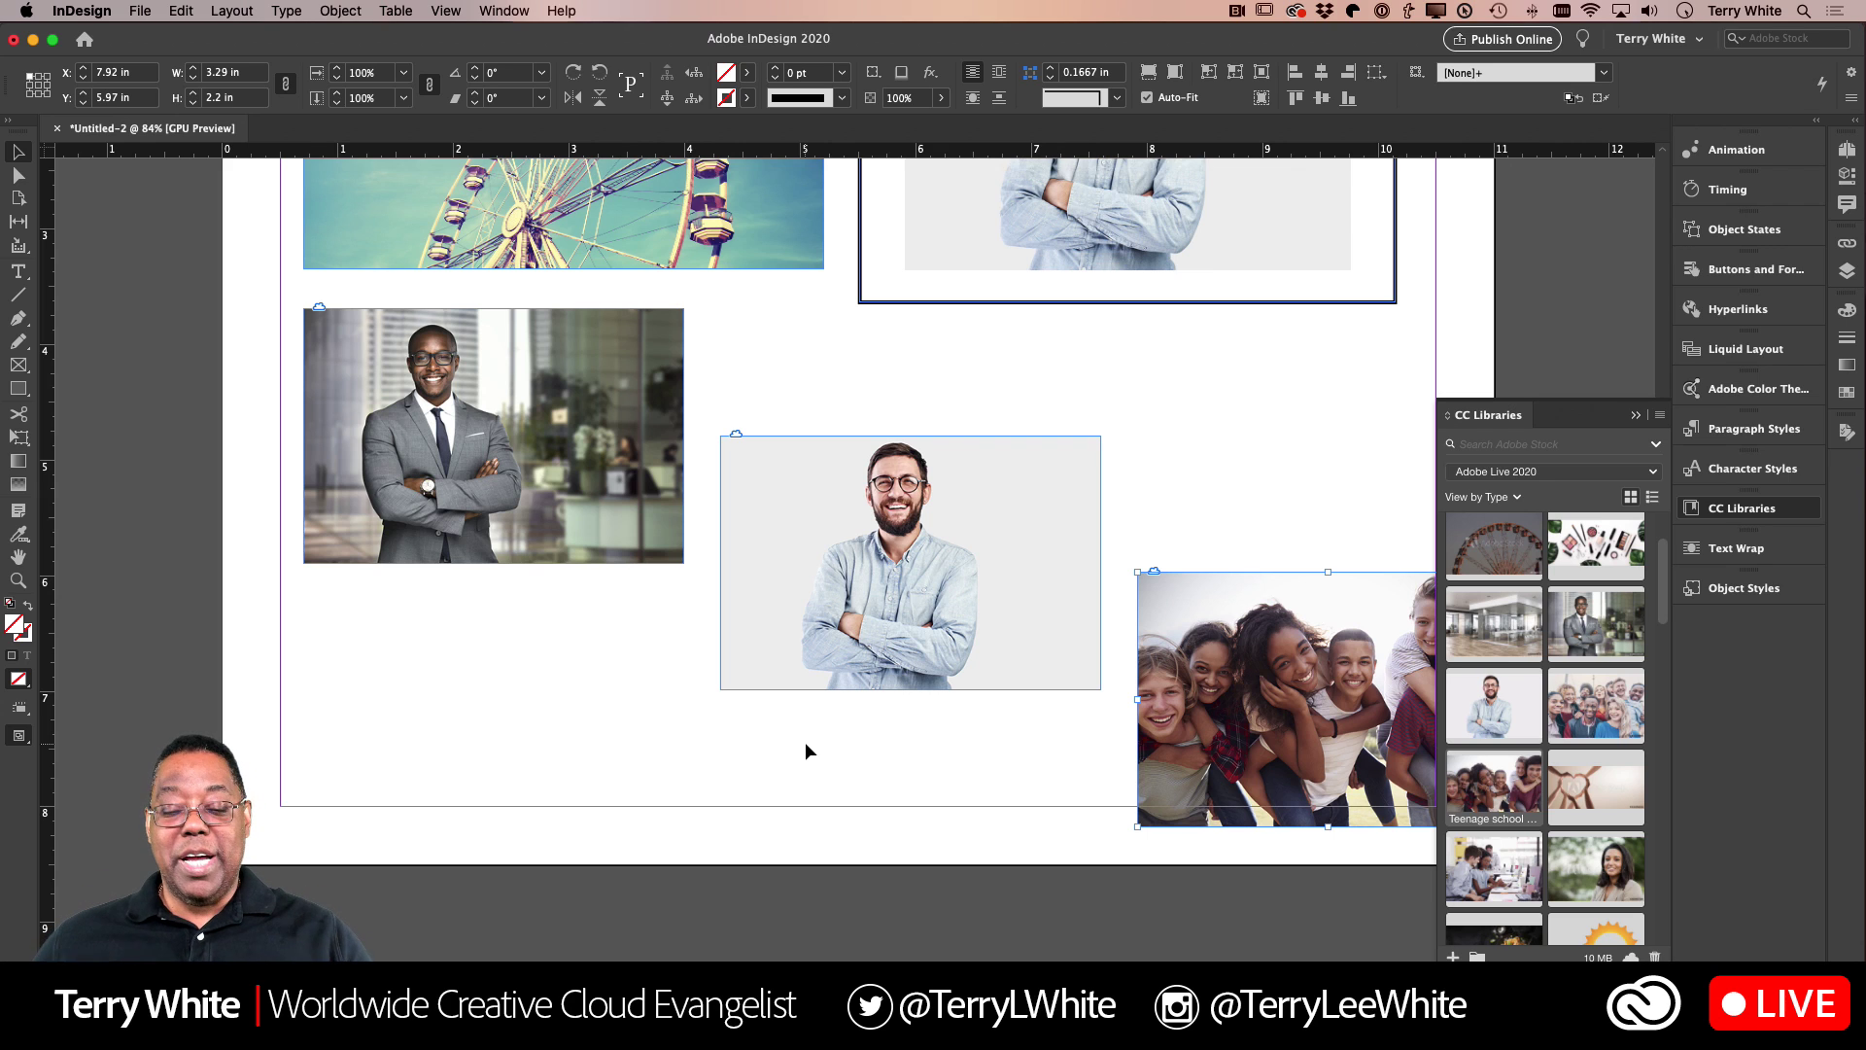
# Step: Show the object styles and give the middle bearded man frame a 1 pt stroke
pyautogui.click(526, 493)
pyautogui.click(1737, 593)
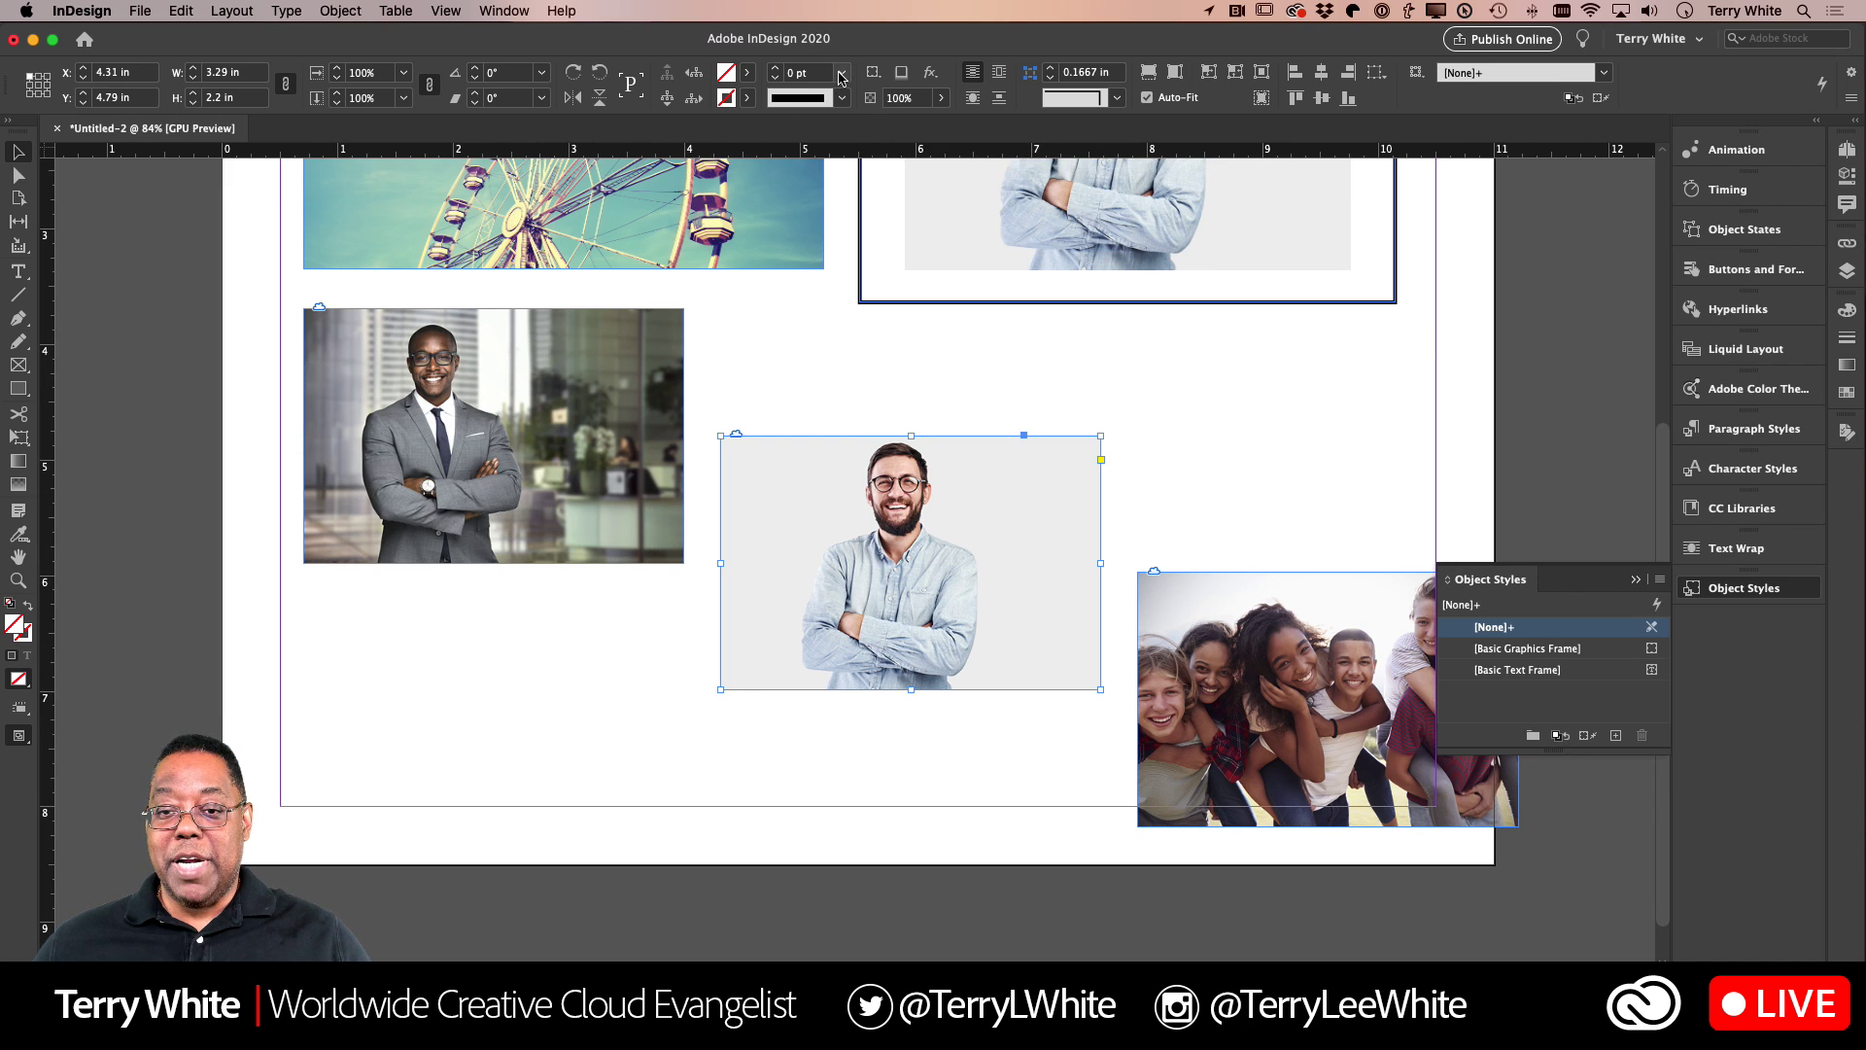
pyautogui.click(842, 78)
pyautogui.click(811, 159)
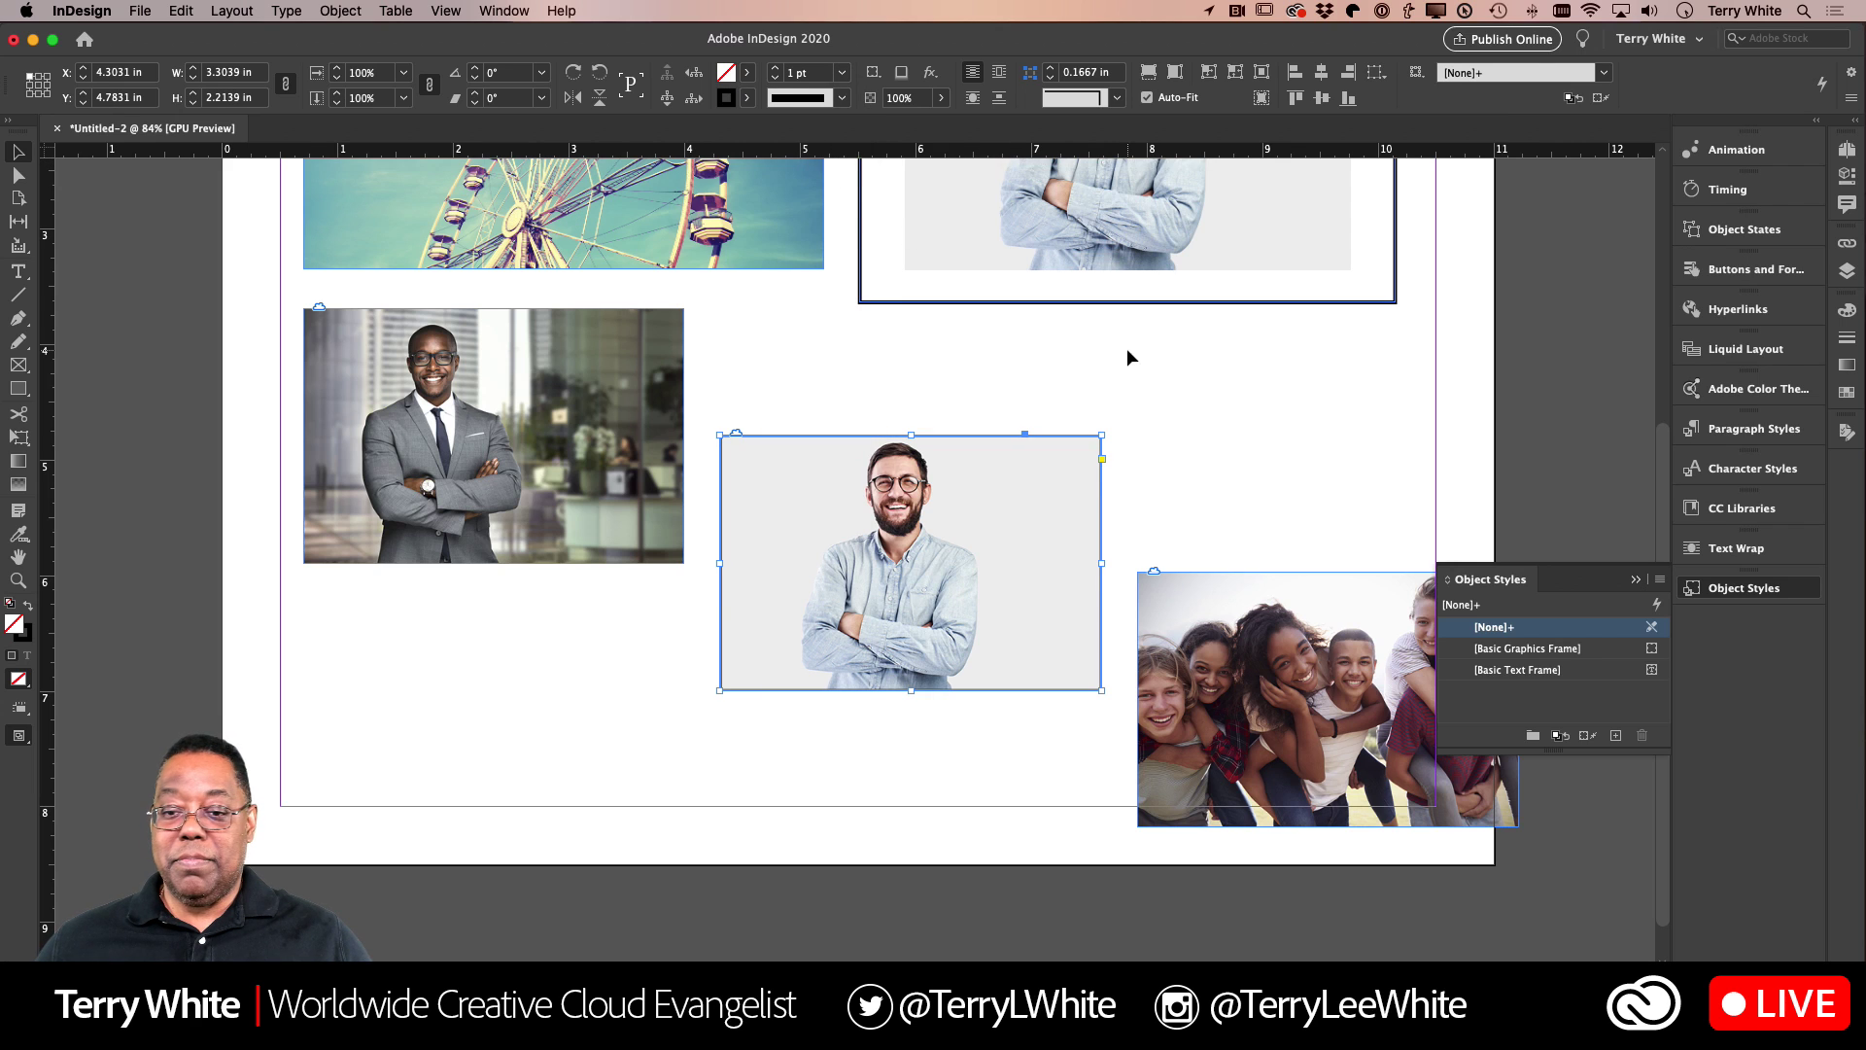
# Step: Try enlarging the stroked middle frame from its upper corner, undoing each resize
pyautogui.moveTo(1101, 435); pyautogui.dragTo(1123, 412)
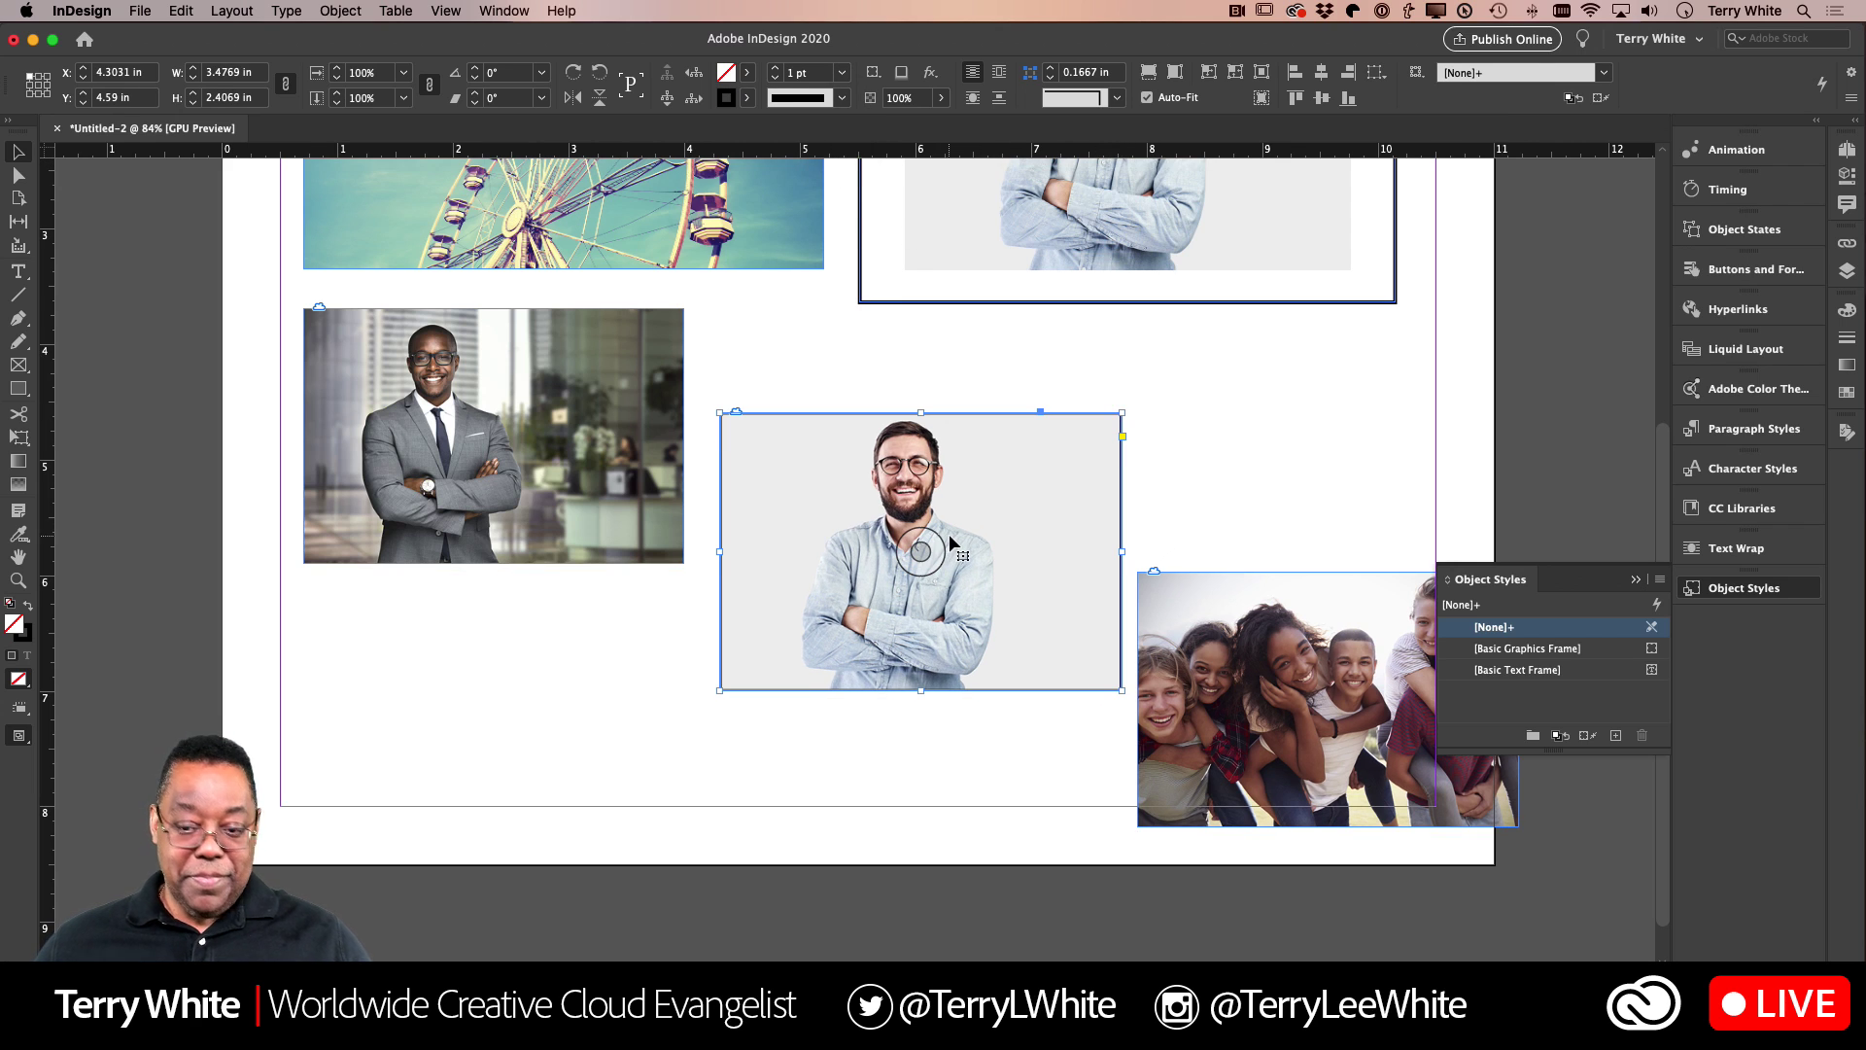
pyautogui.press('super+z')
pyautogui.click(849, 396)
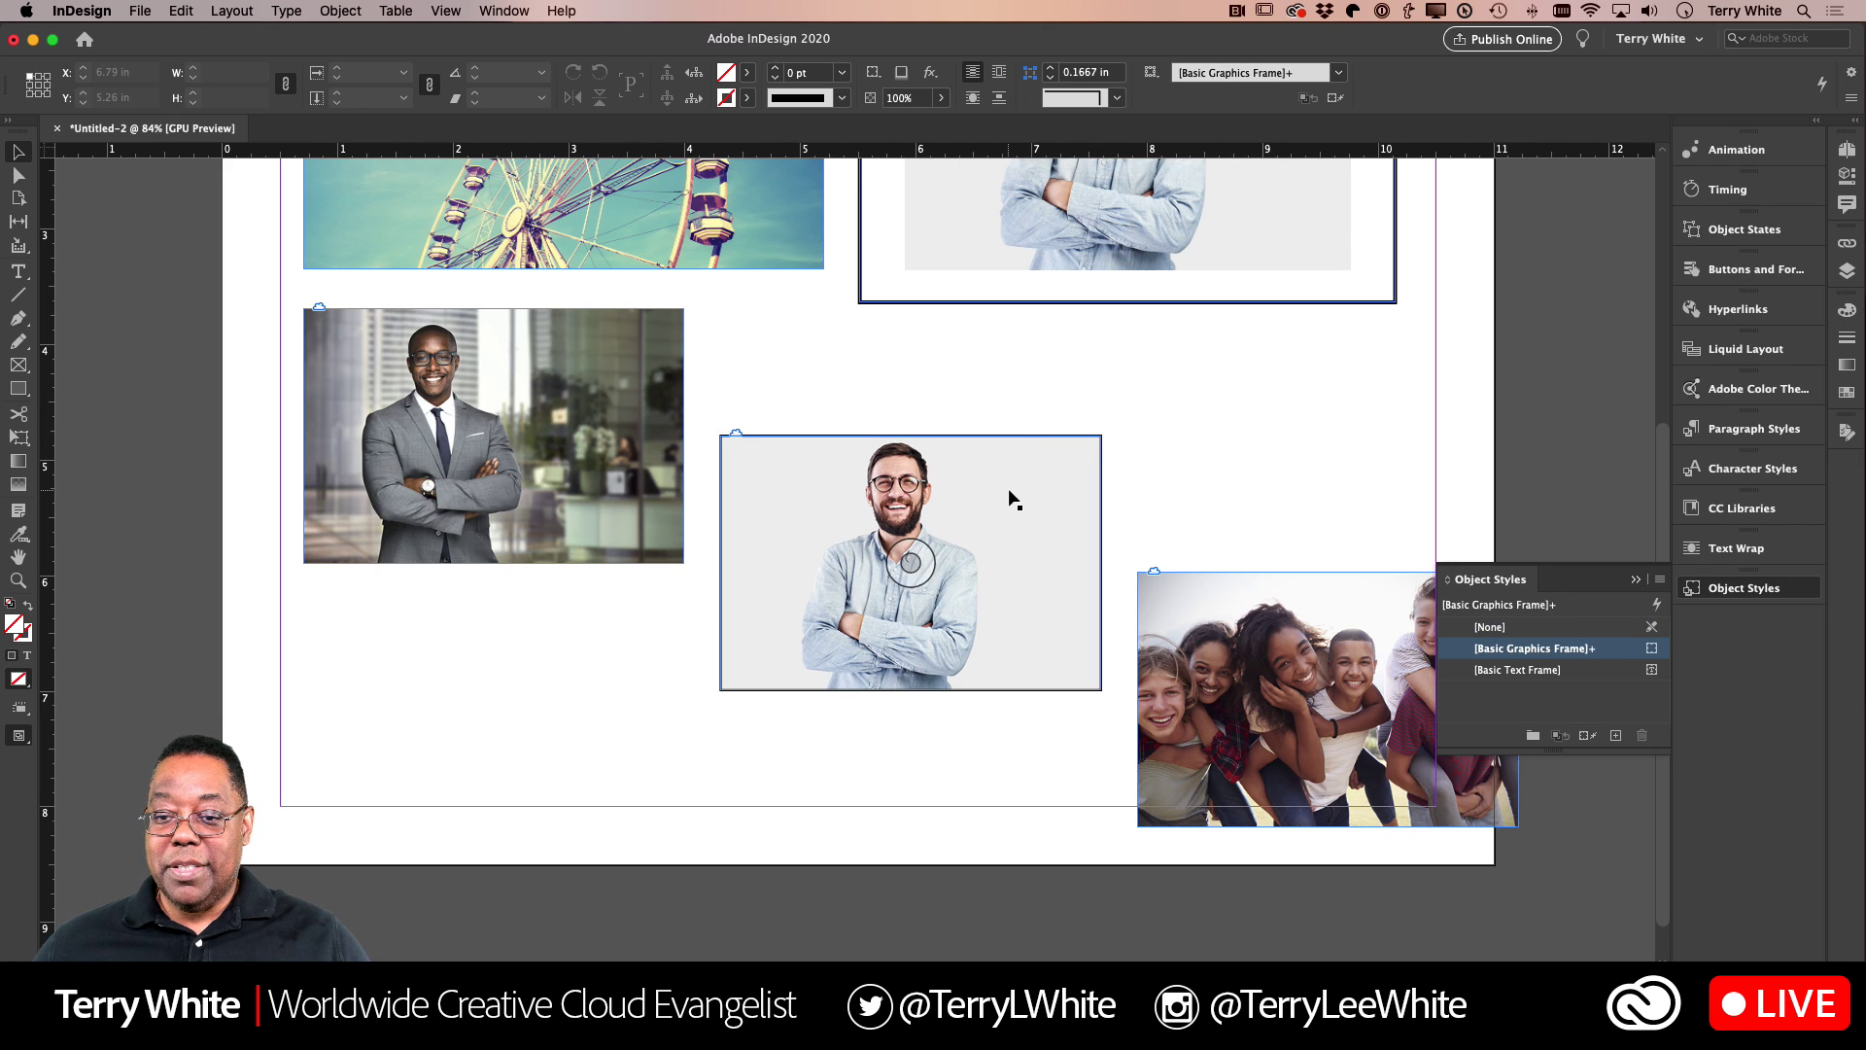
pyautogui.click(1093, 457)
pyautogui.moveTo(1104, 437); pyautogui.dragTo(1138, 417)
pyautogui.press('super+z')
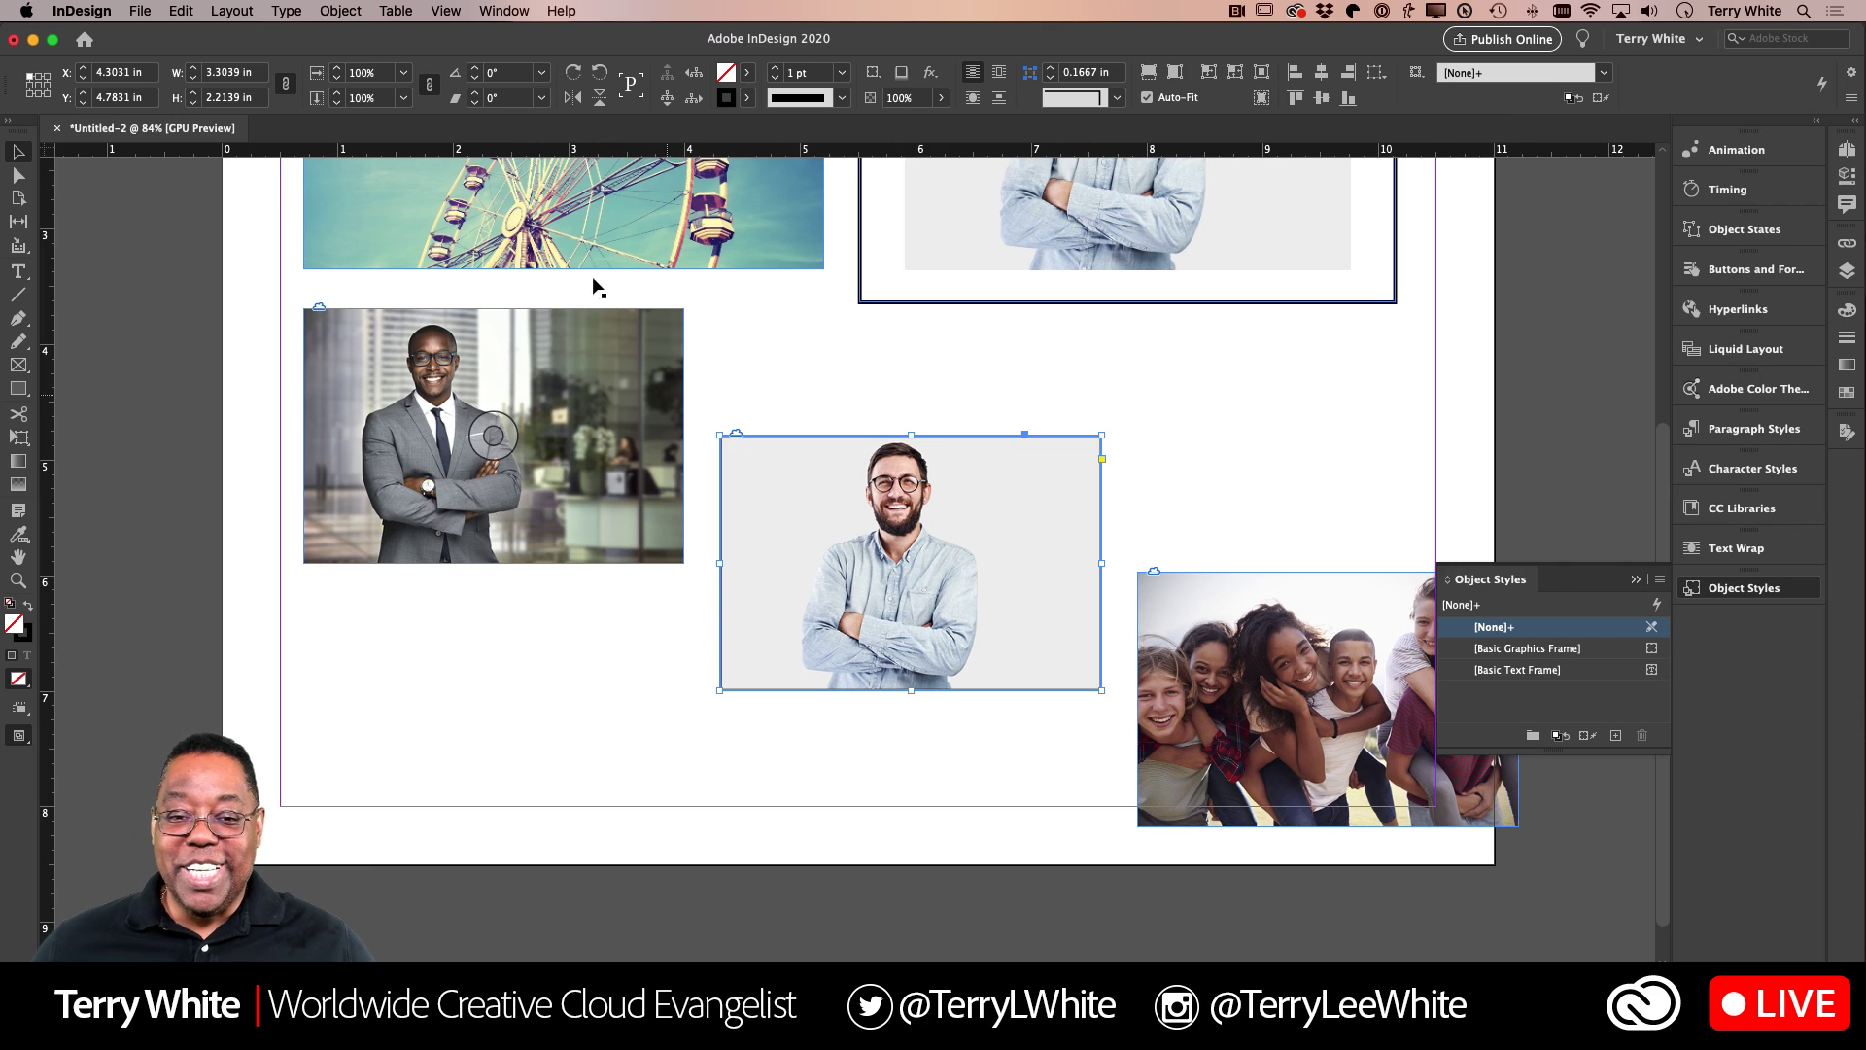
# Step: Move the suited man's image frame straight down to about Y 5.67 in
pyautogui.moveTo(552, 427); pyautogui.dragTo(550, 655)
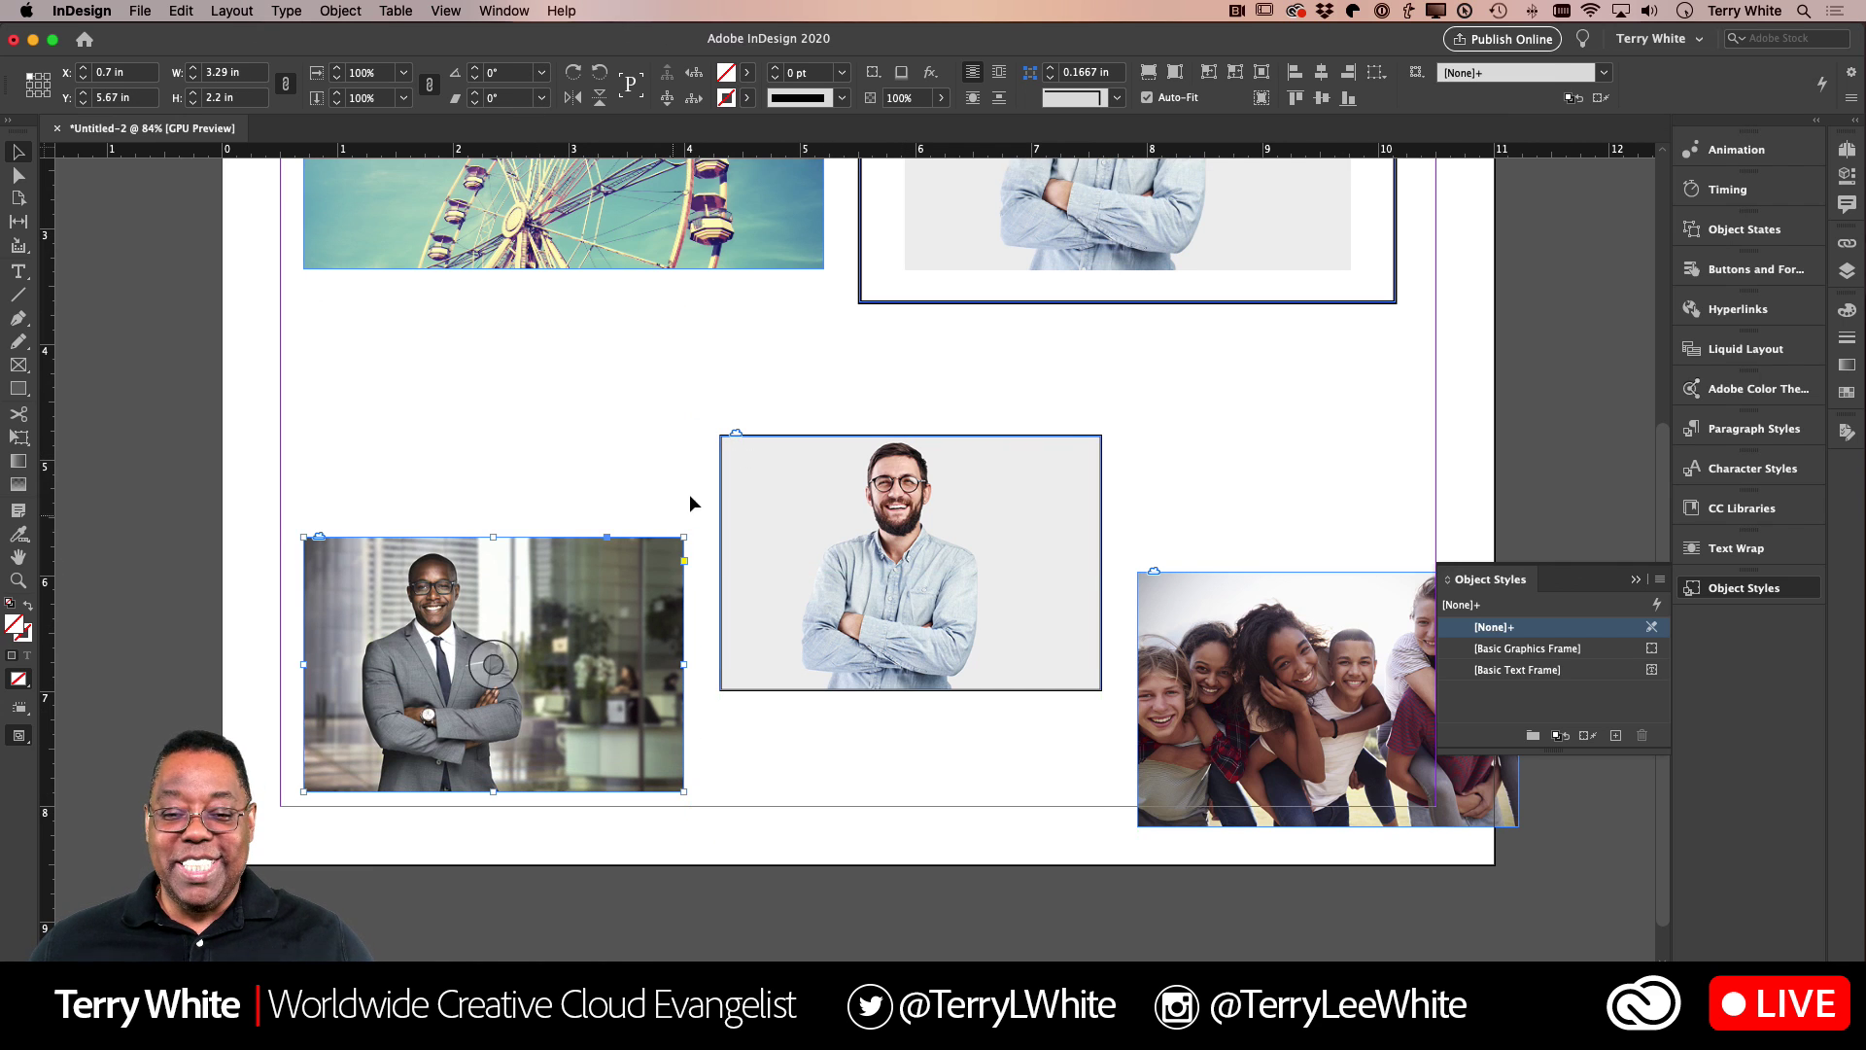
pyautogui.click(679, 323)
# Step: Apply a 2 pt stroke to the Ferris wheel image frame
pyautogui.scroll(-1, 679, 323)
pyautogui.scroll(5, 680, 328)
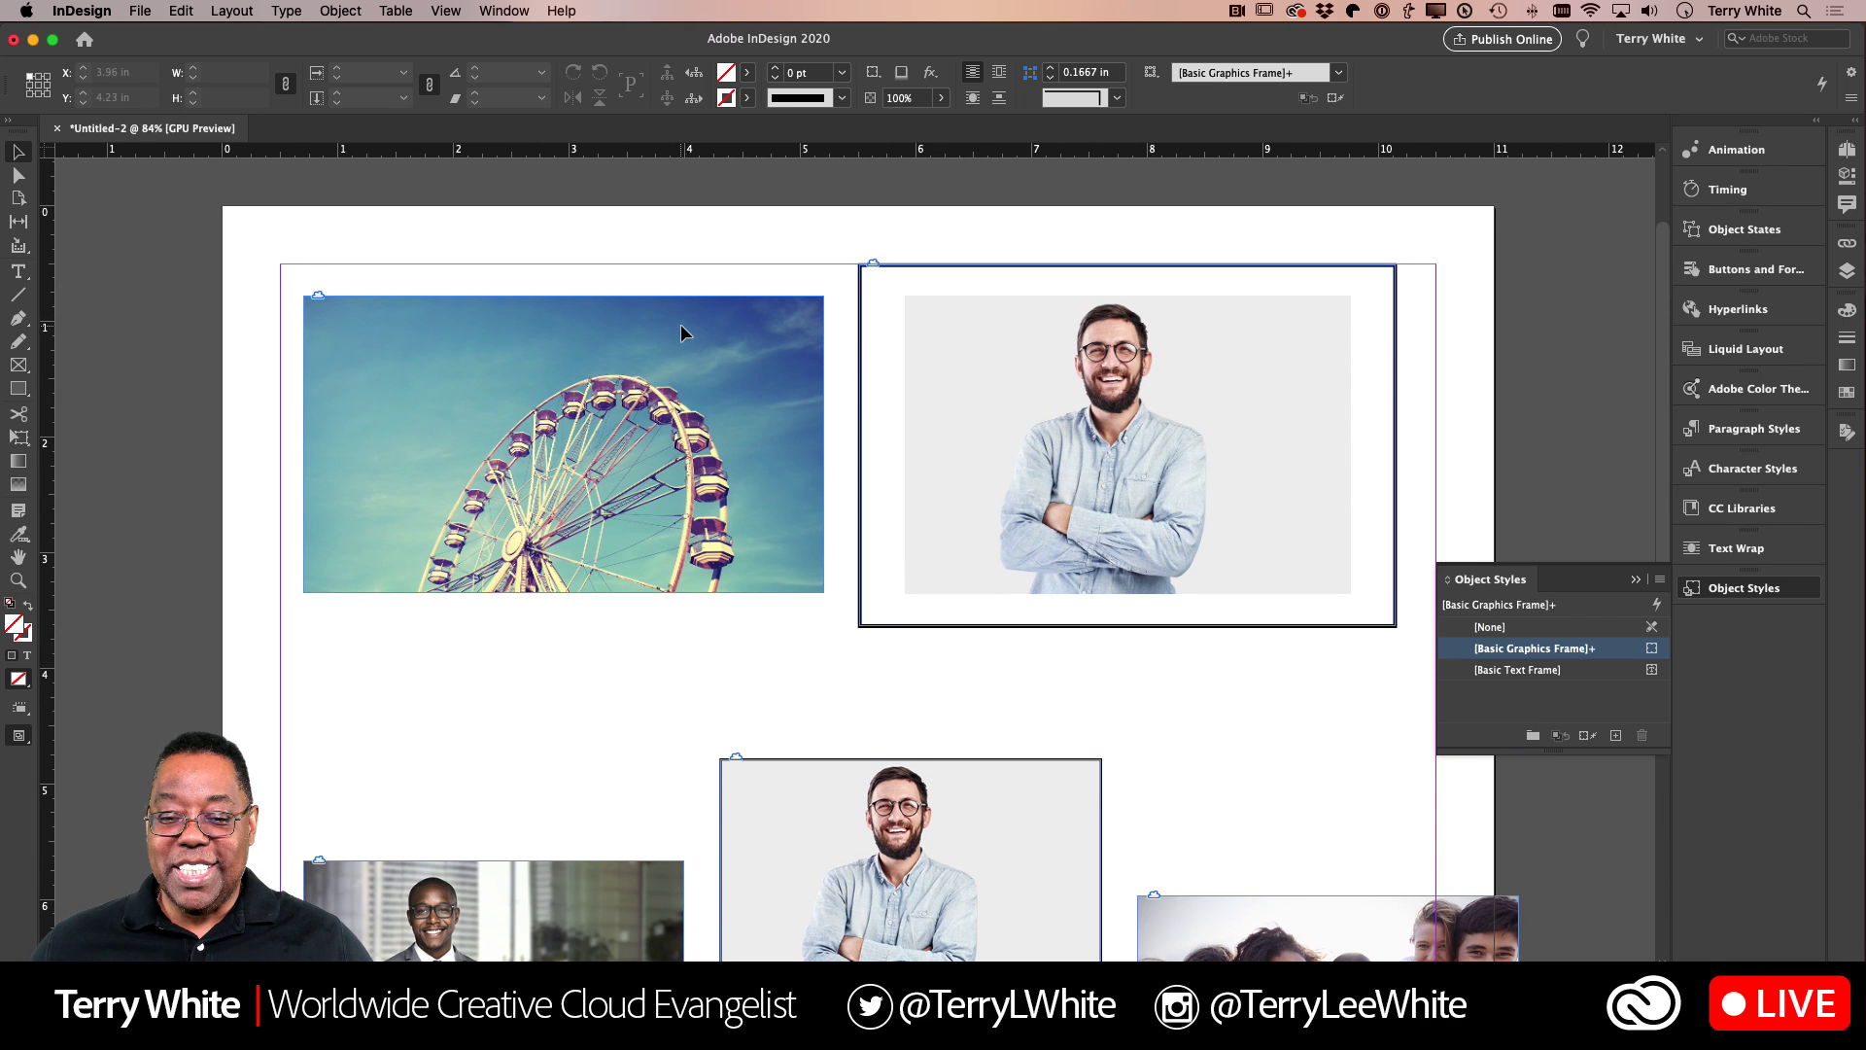
pyautogui.click(384, 483)
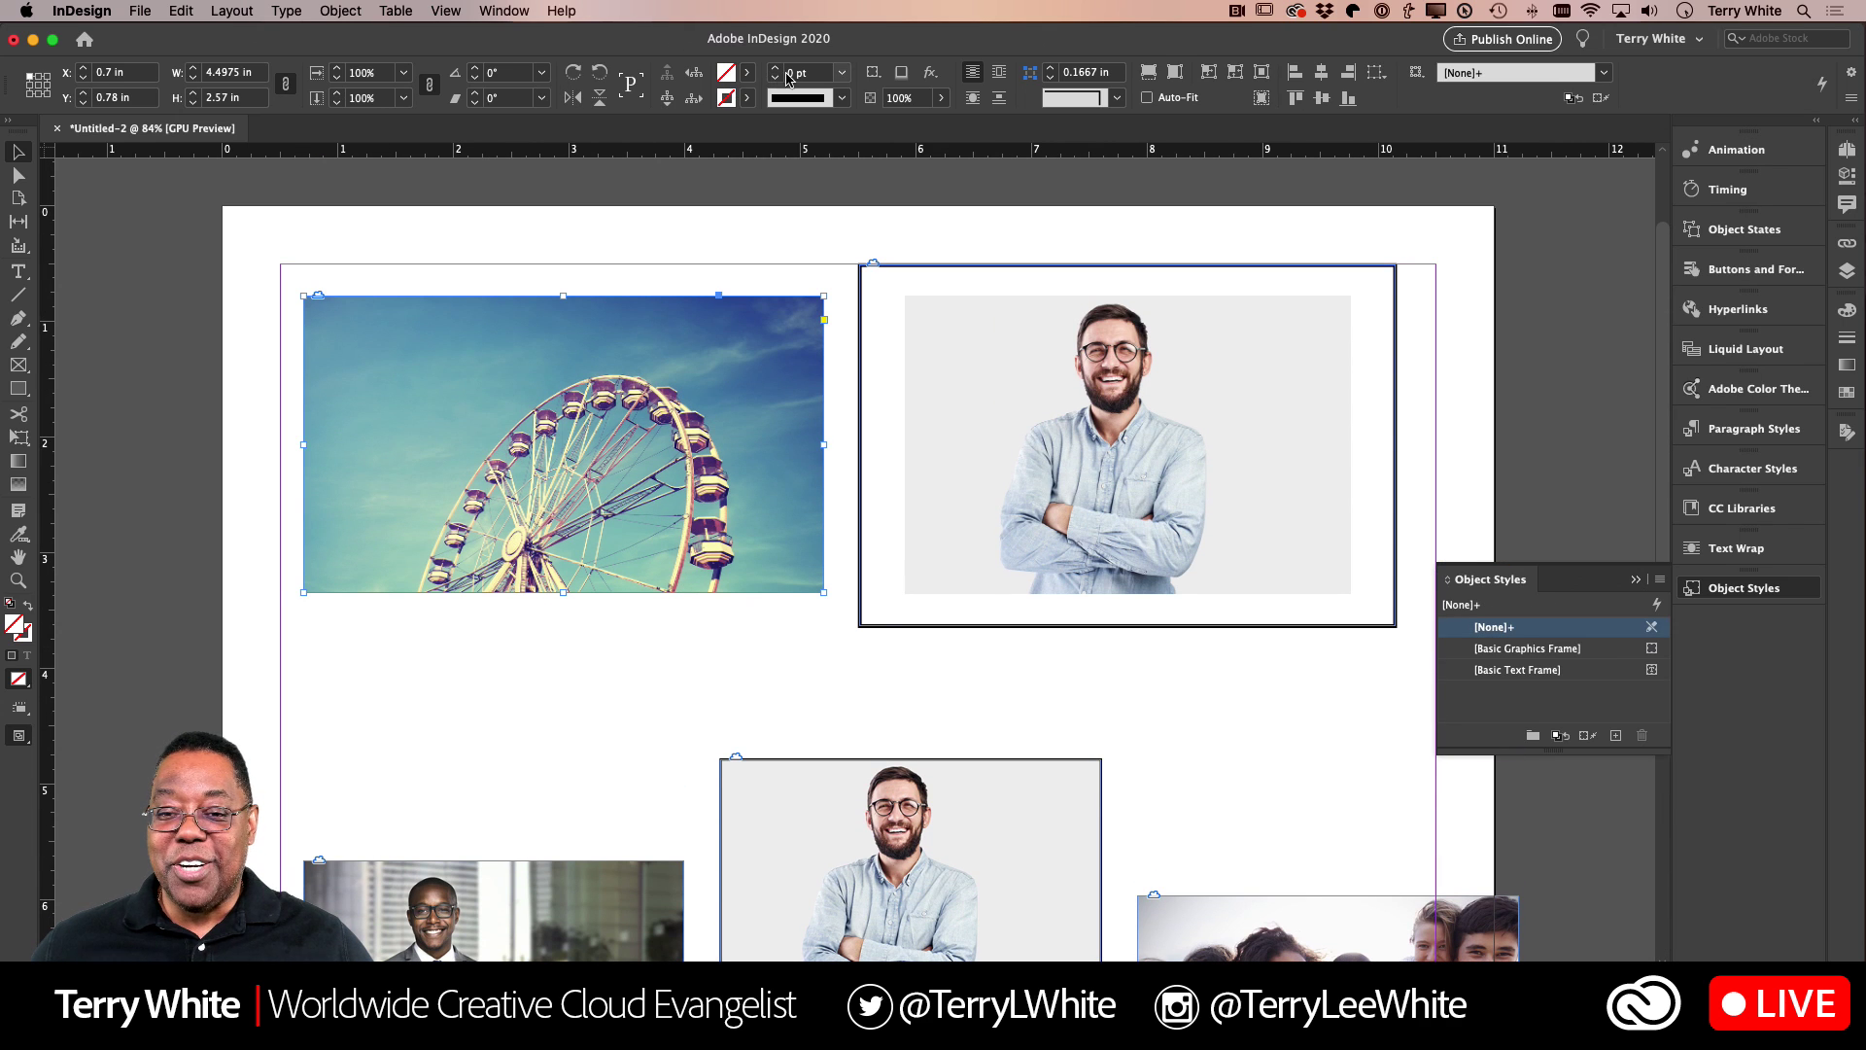
pyautogui.click(843, 73)
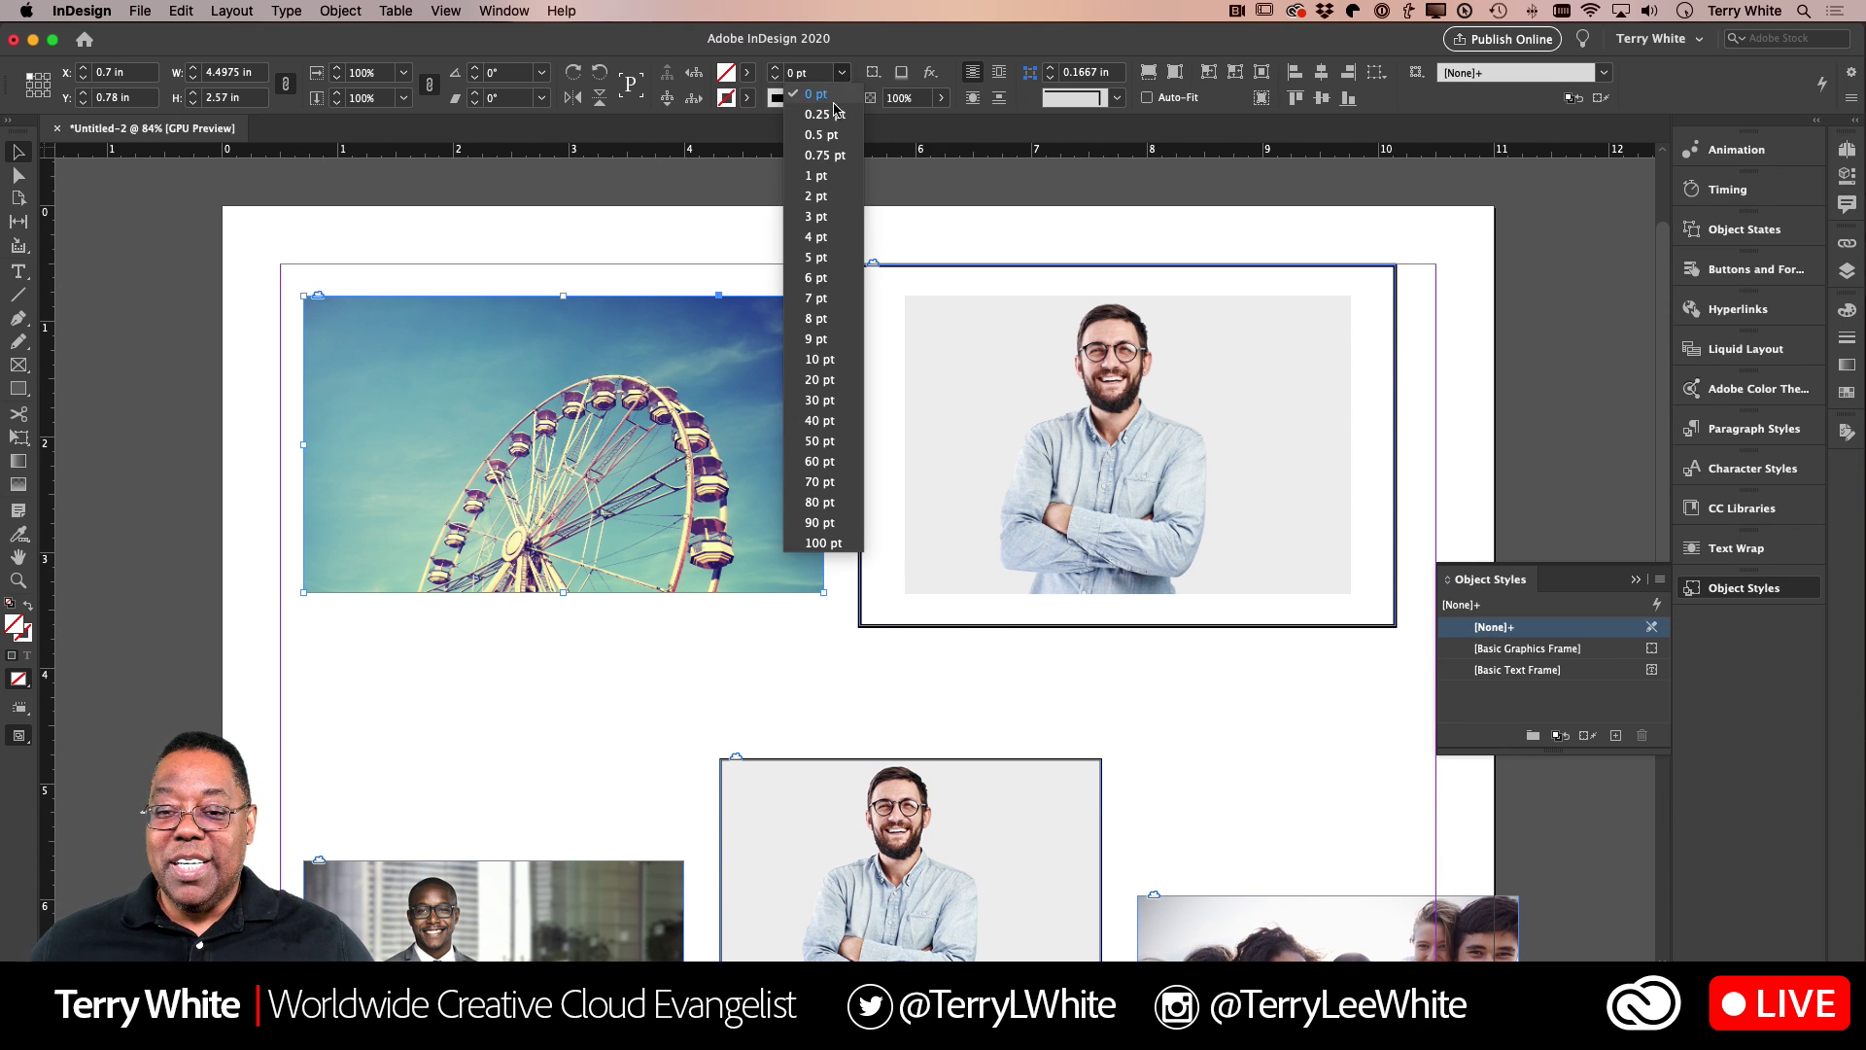
pyautogui.click(818, 199)
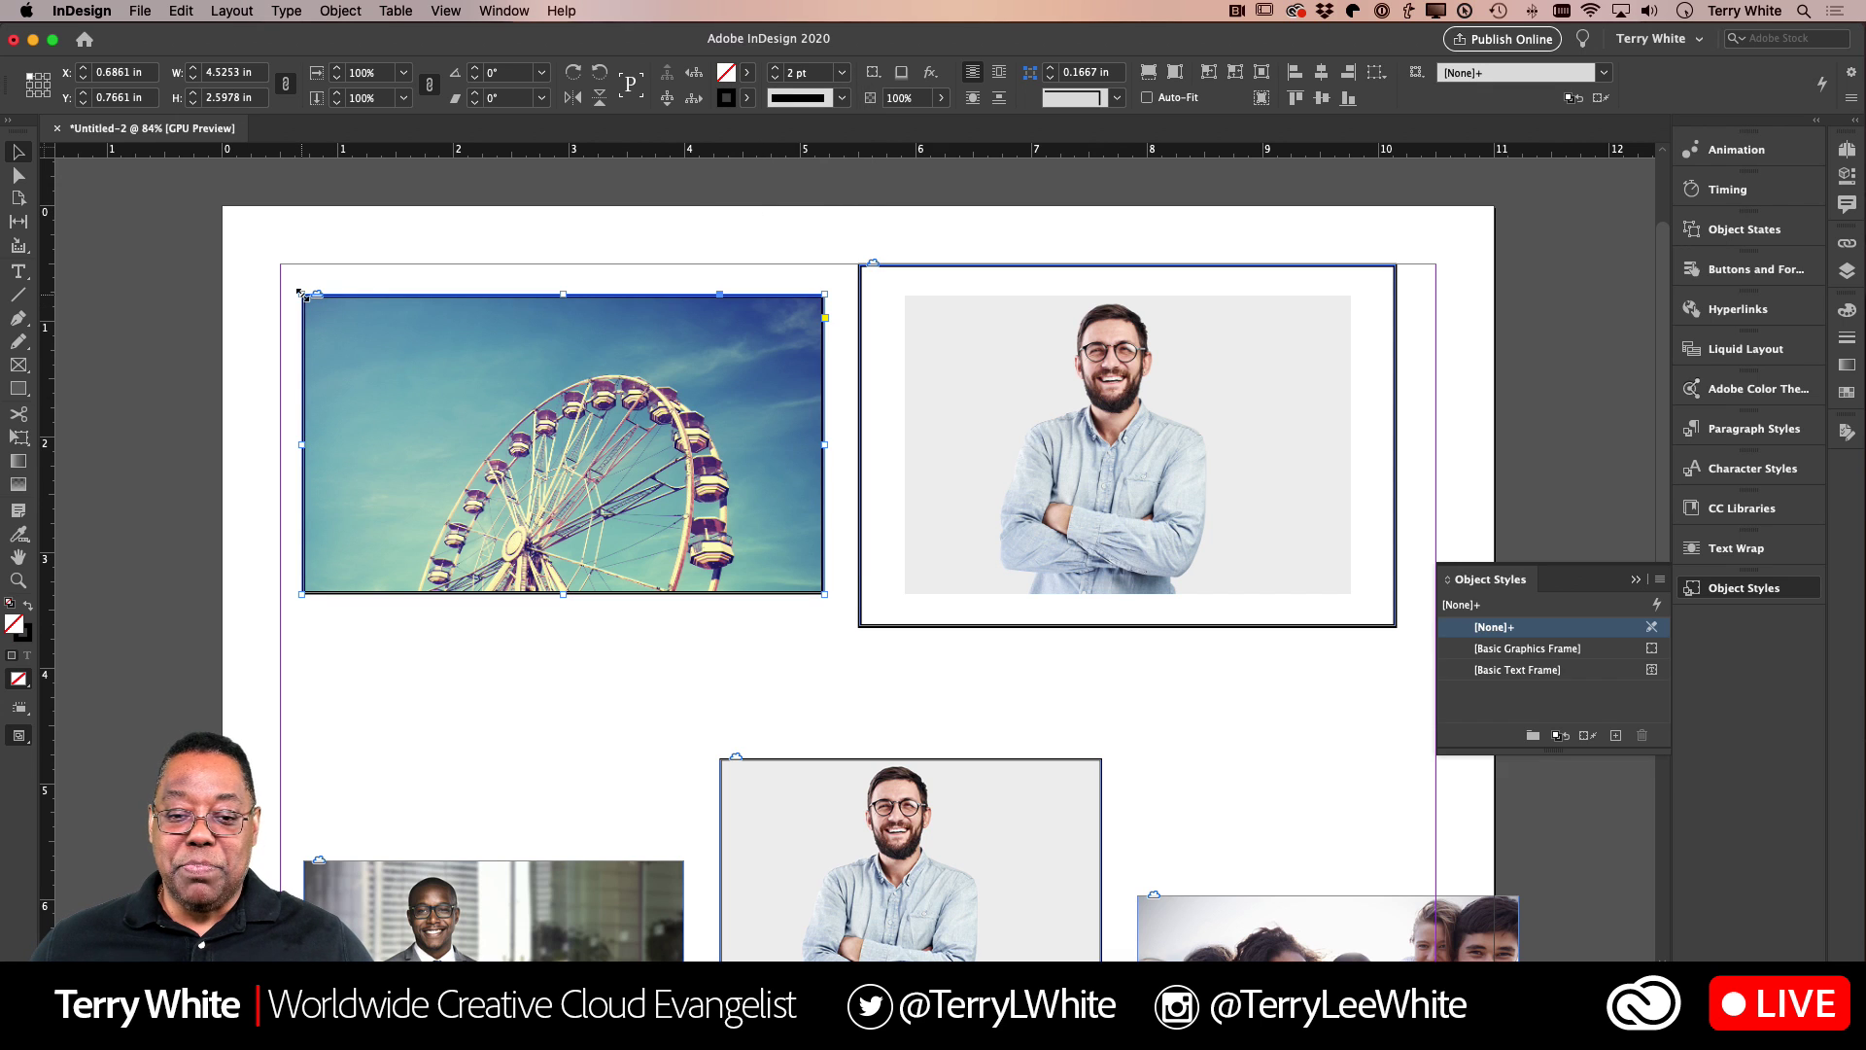
# Step: Enlarge only the Ferris wheel frame to about 5.14 by 3.15 in around its image, and shift the large portrait frame to about X 5.78 in
pyautogui.moveTo(301, 294); pyautogui.dragTo(269, 264)
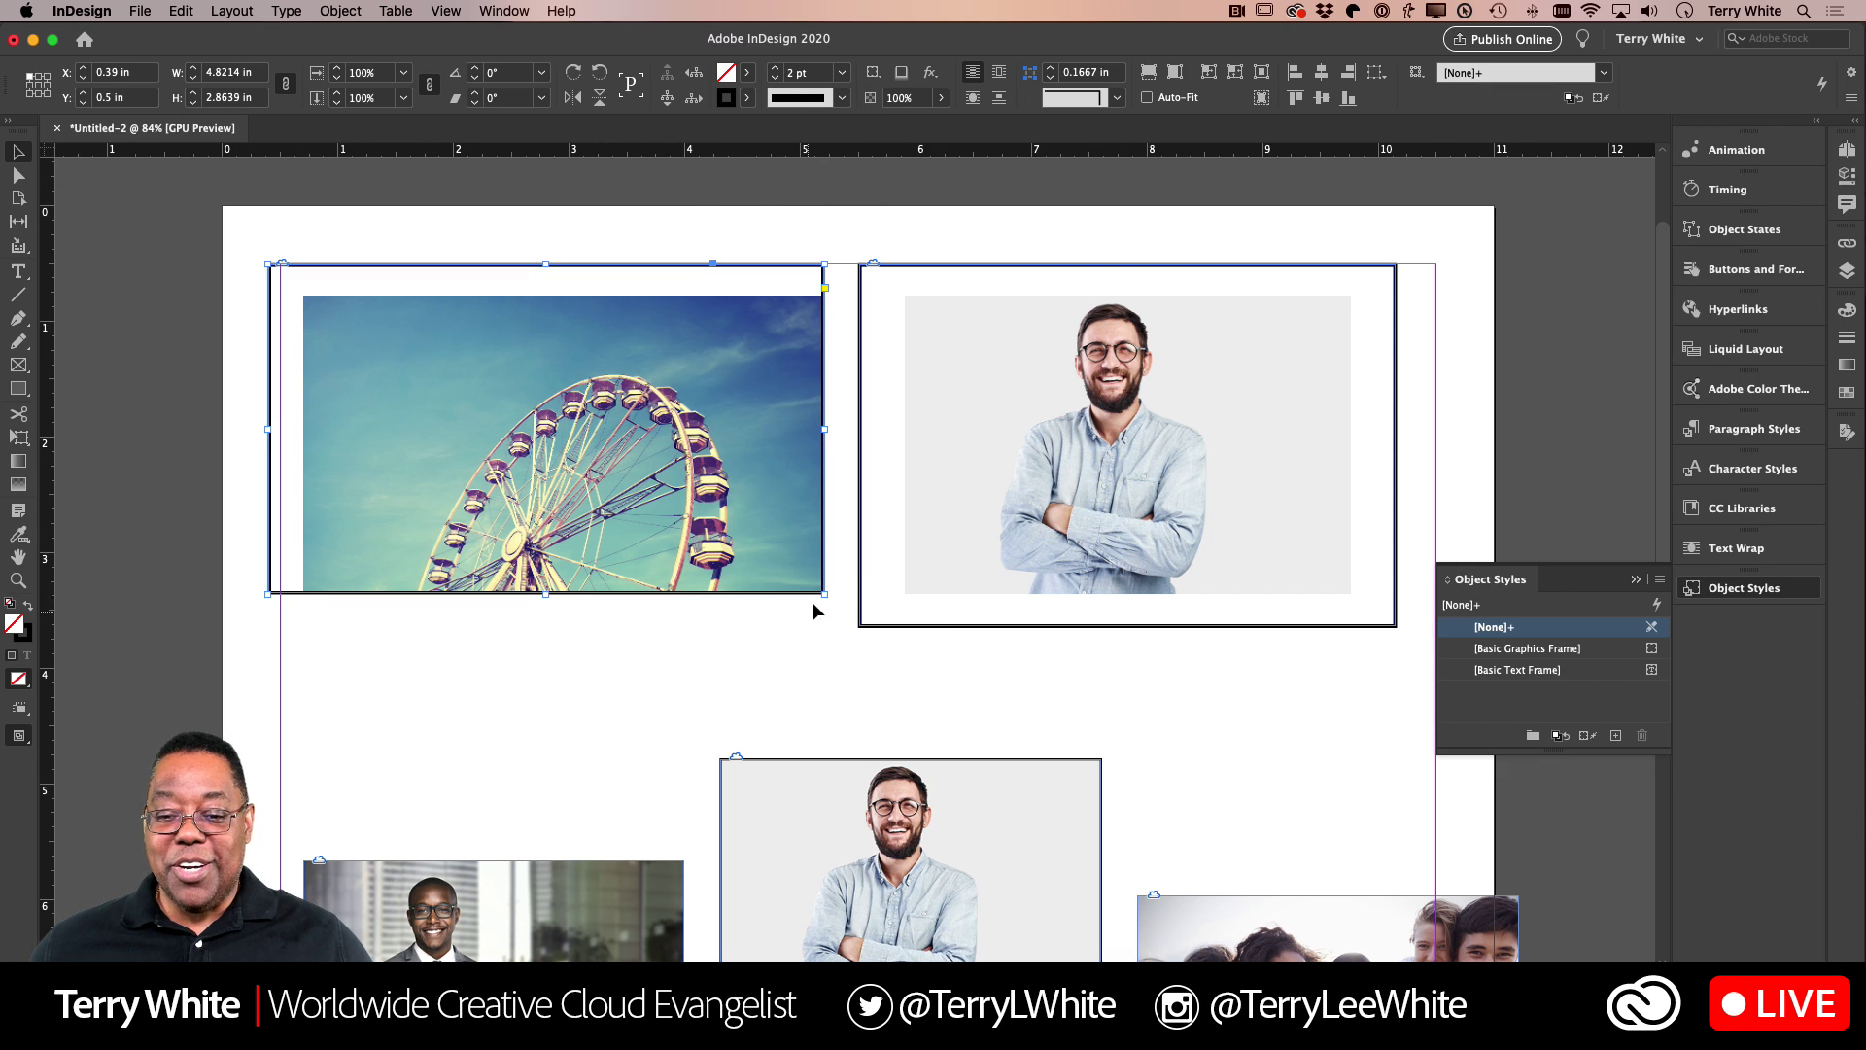
pyautogui.moveTo(824, 593); pyautogui.dragTo(873, 639)
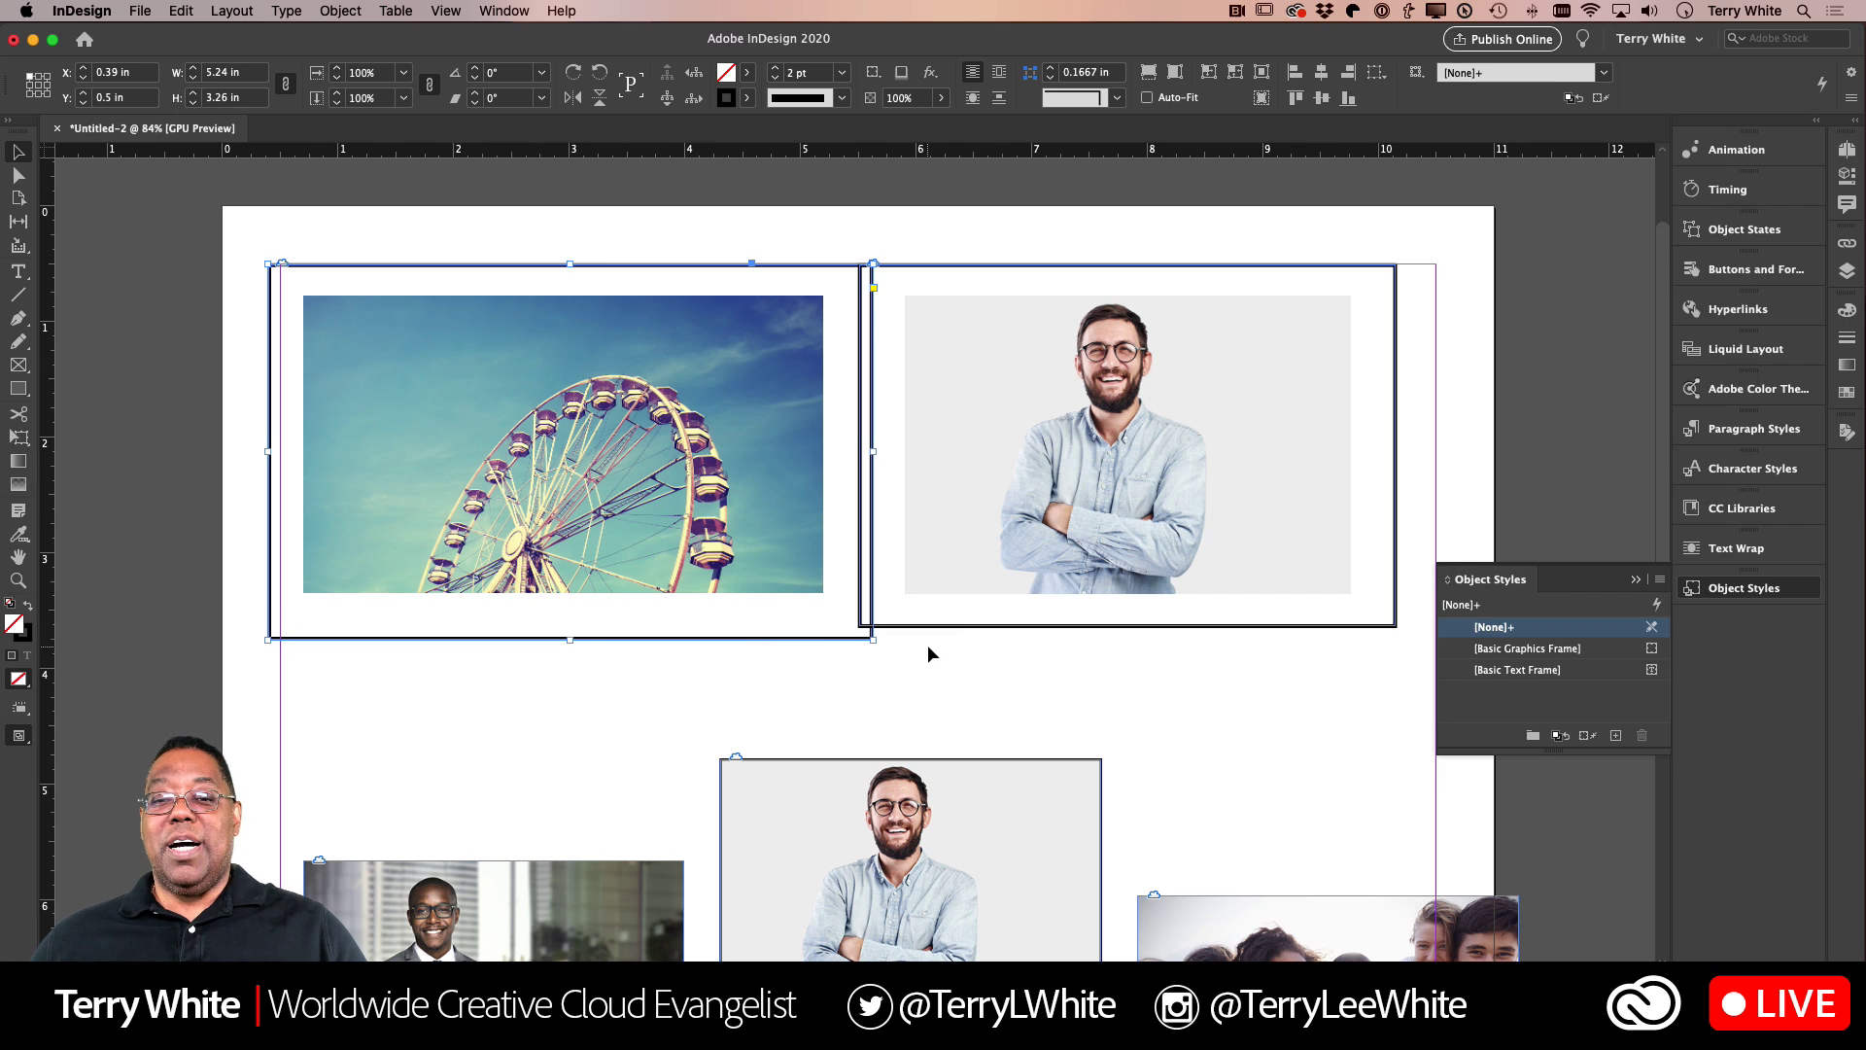
pyautogui.moveTo(979, 547); pyautogui.dragTo(1002, 546)
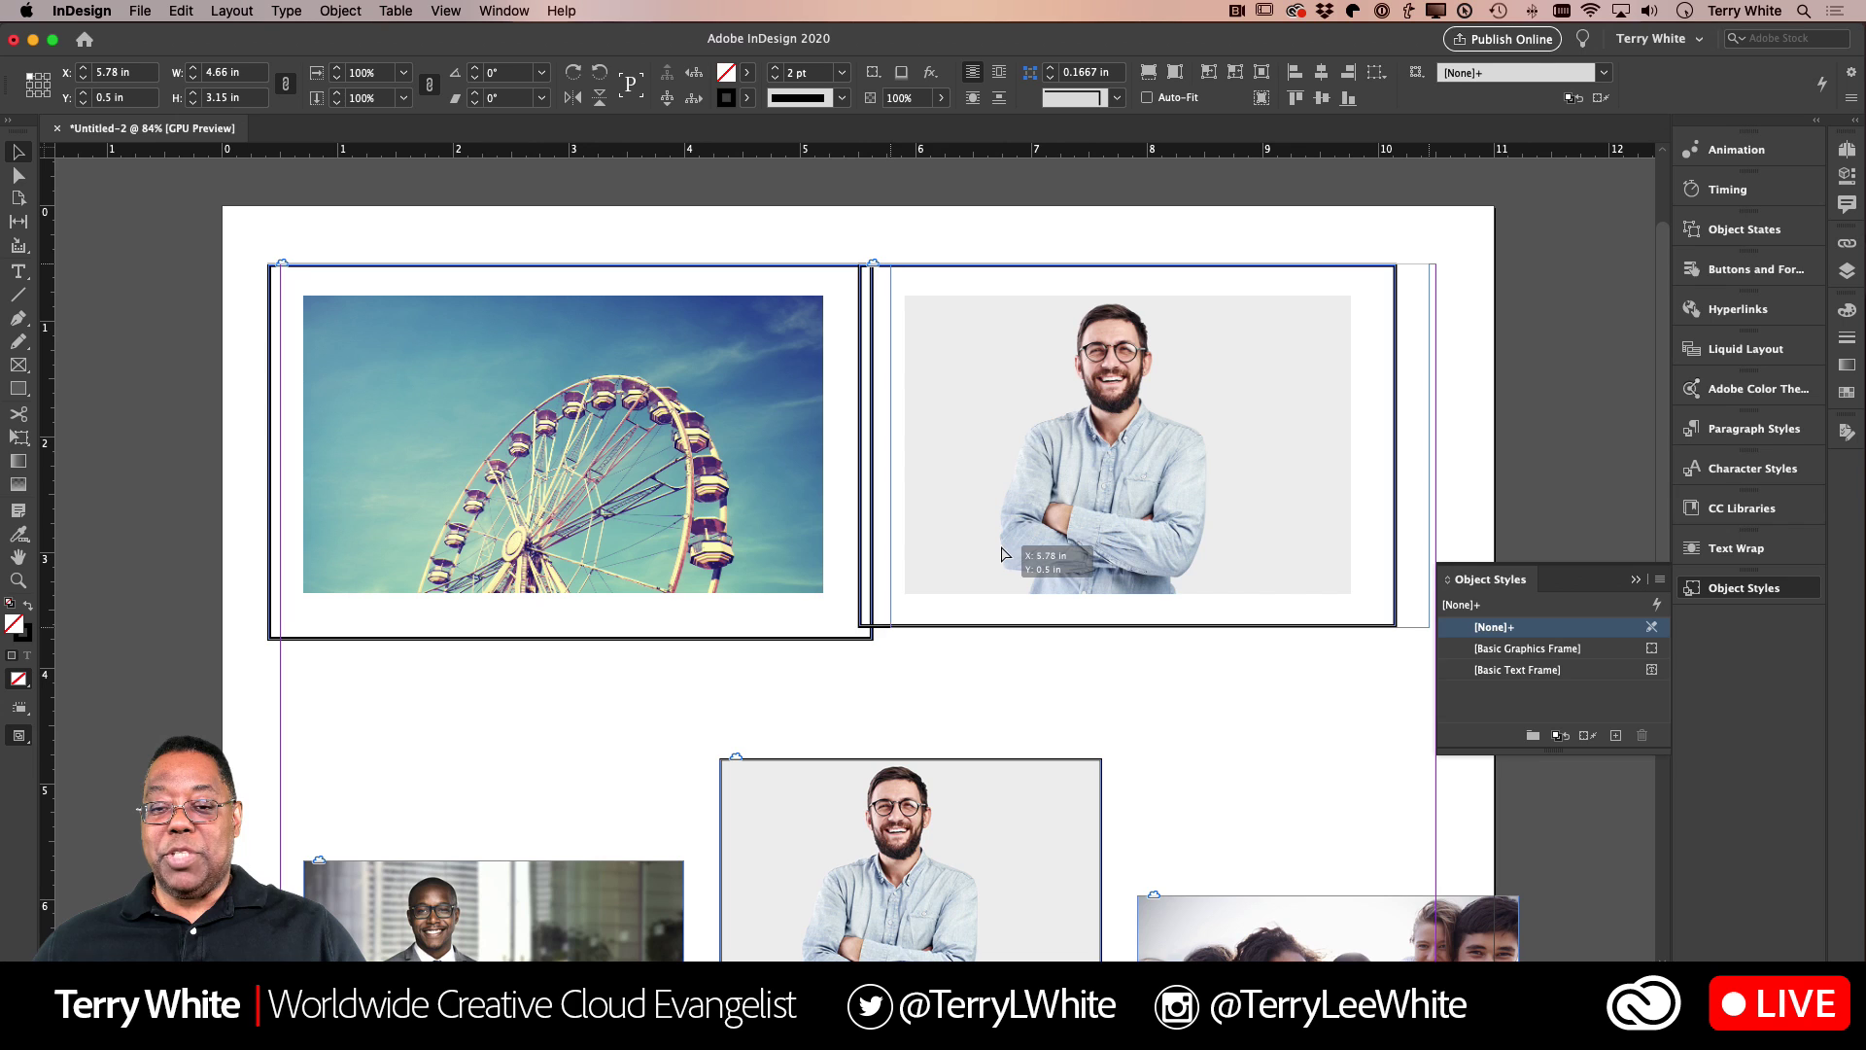
pyautogui.click(871, 641)
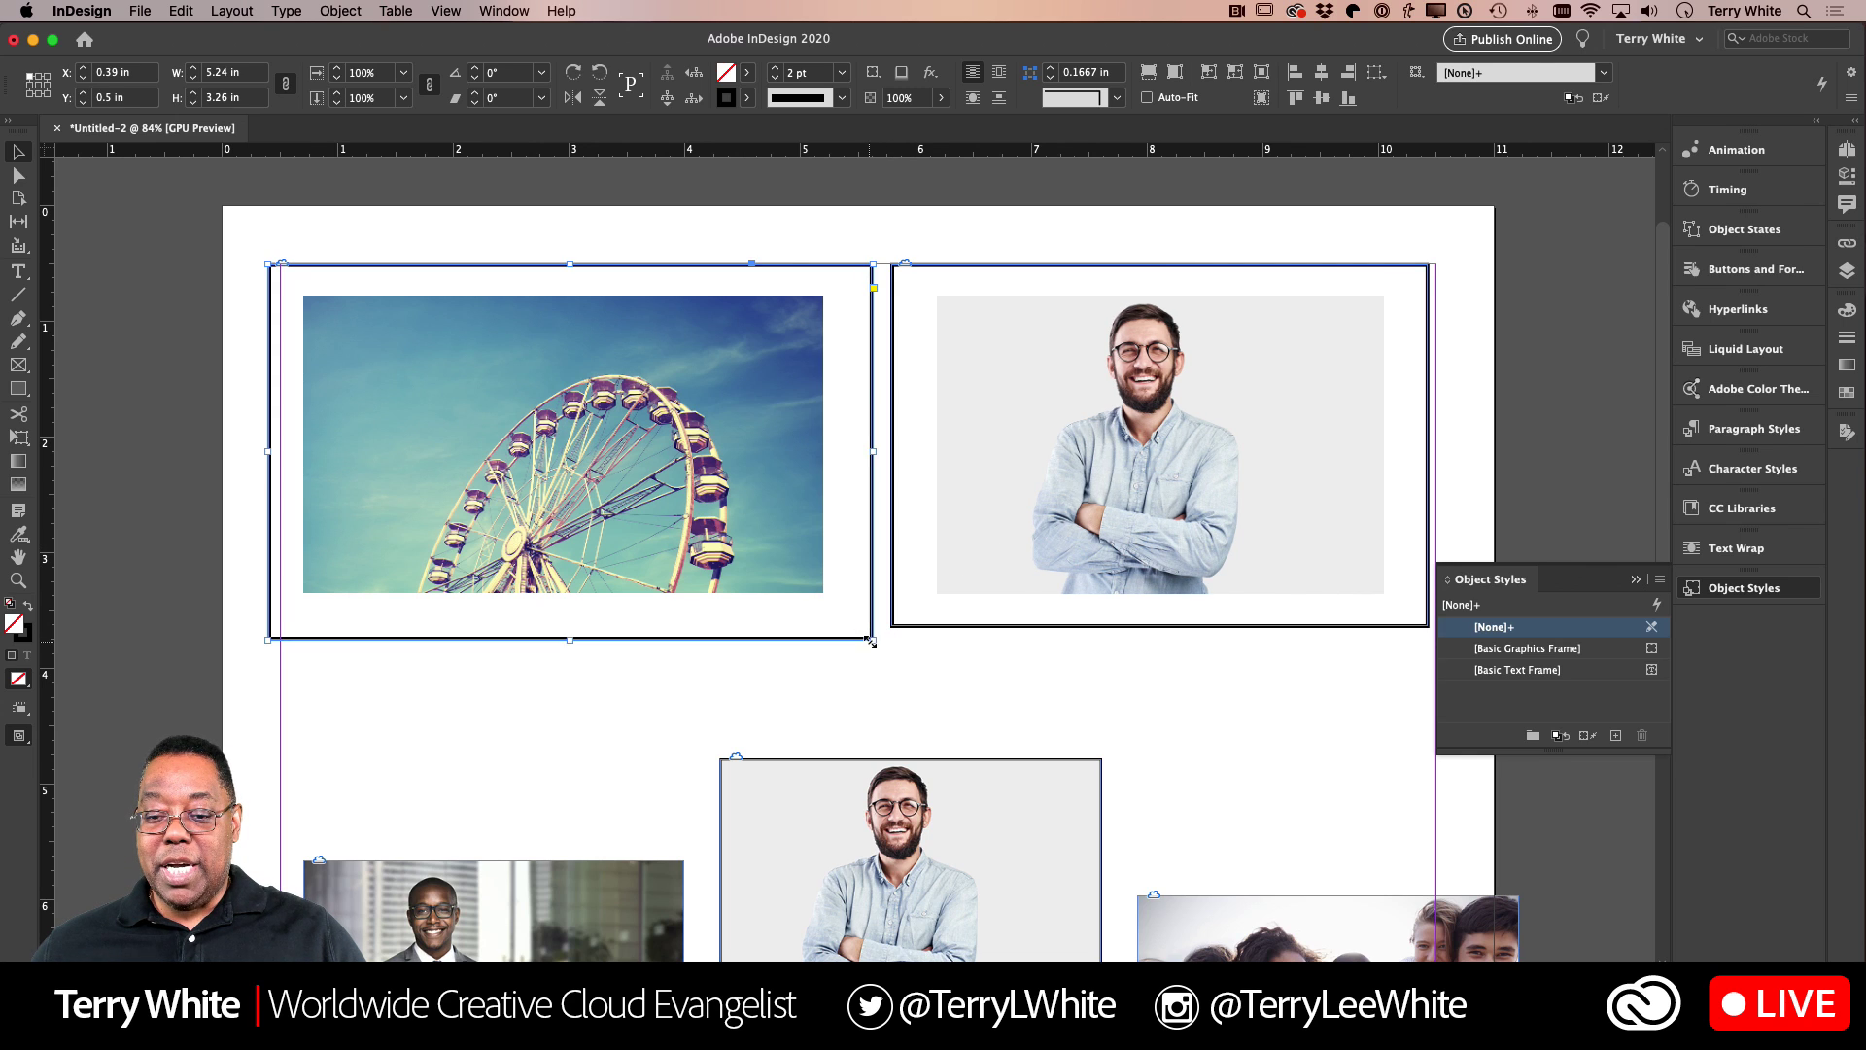
pyautogui.moveTo(871, 640); pyautogui.dragTo(863, 627)
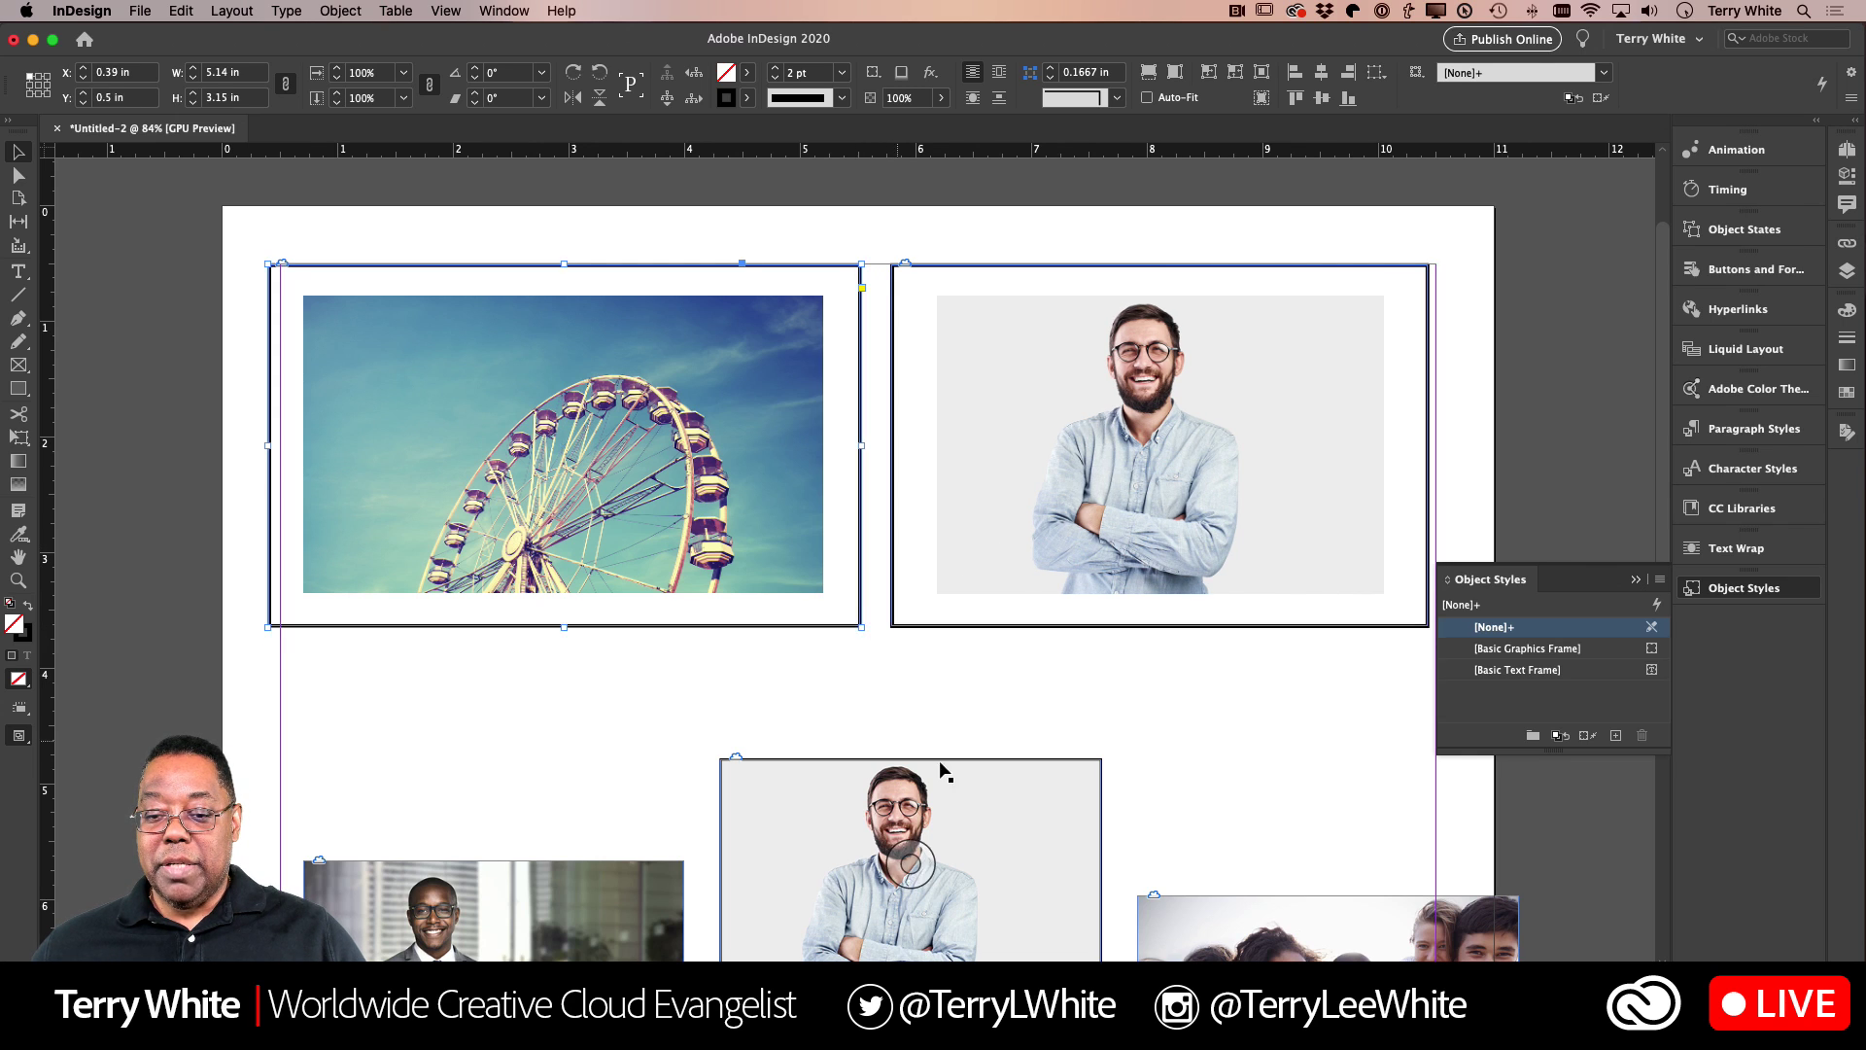
pyautogui.click(581, 736)
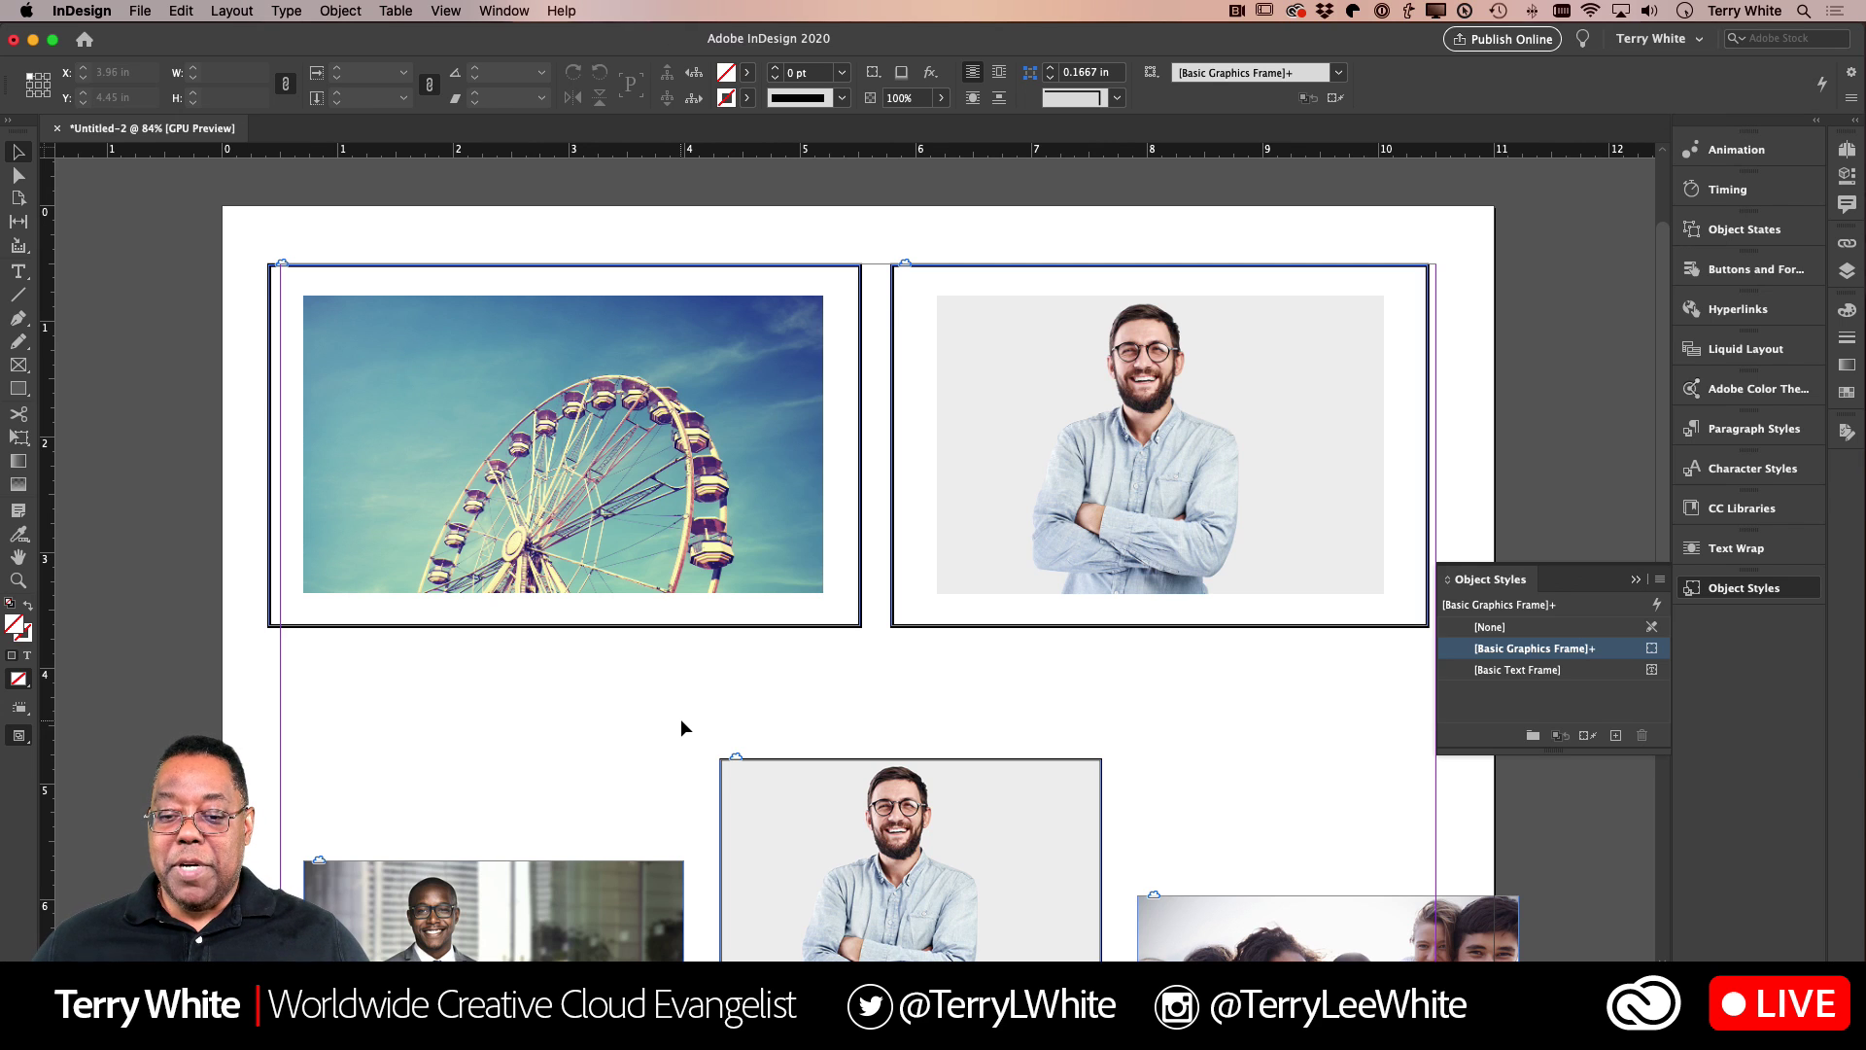
# Step: Delete the three smaller image frames from the lower half of the page and close the object styles
pyautogui.click(813, 817)
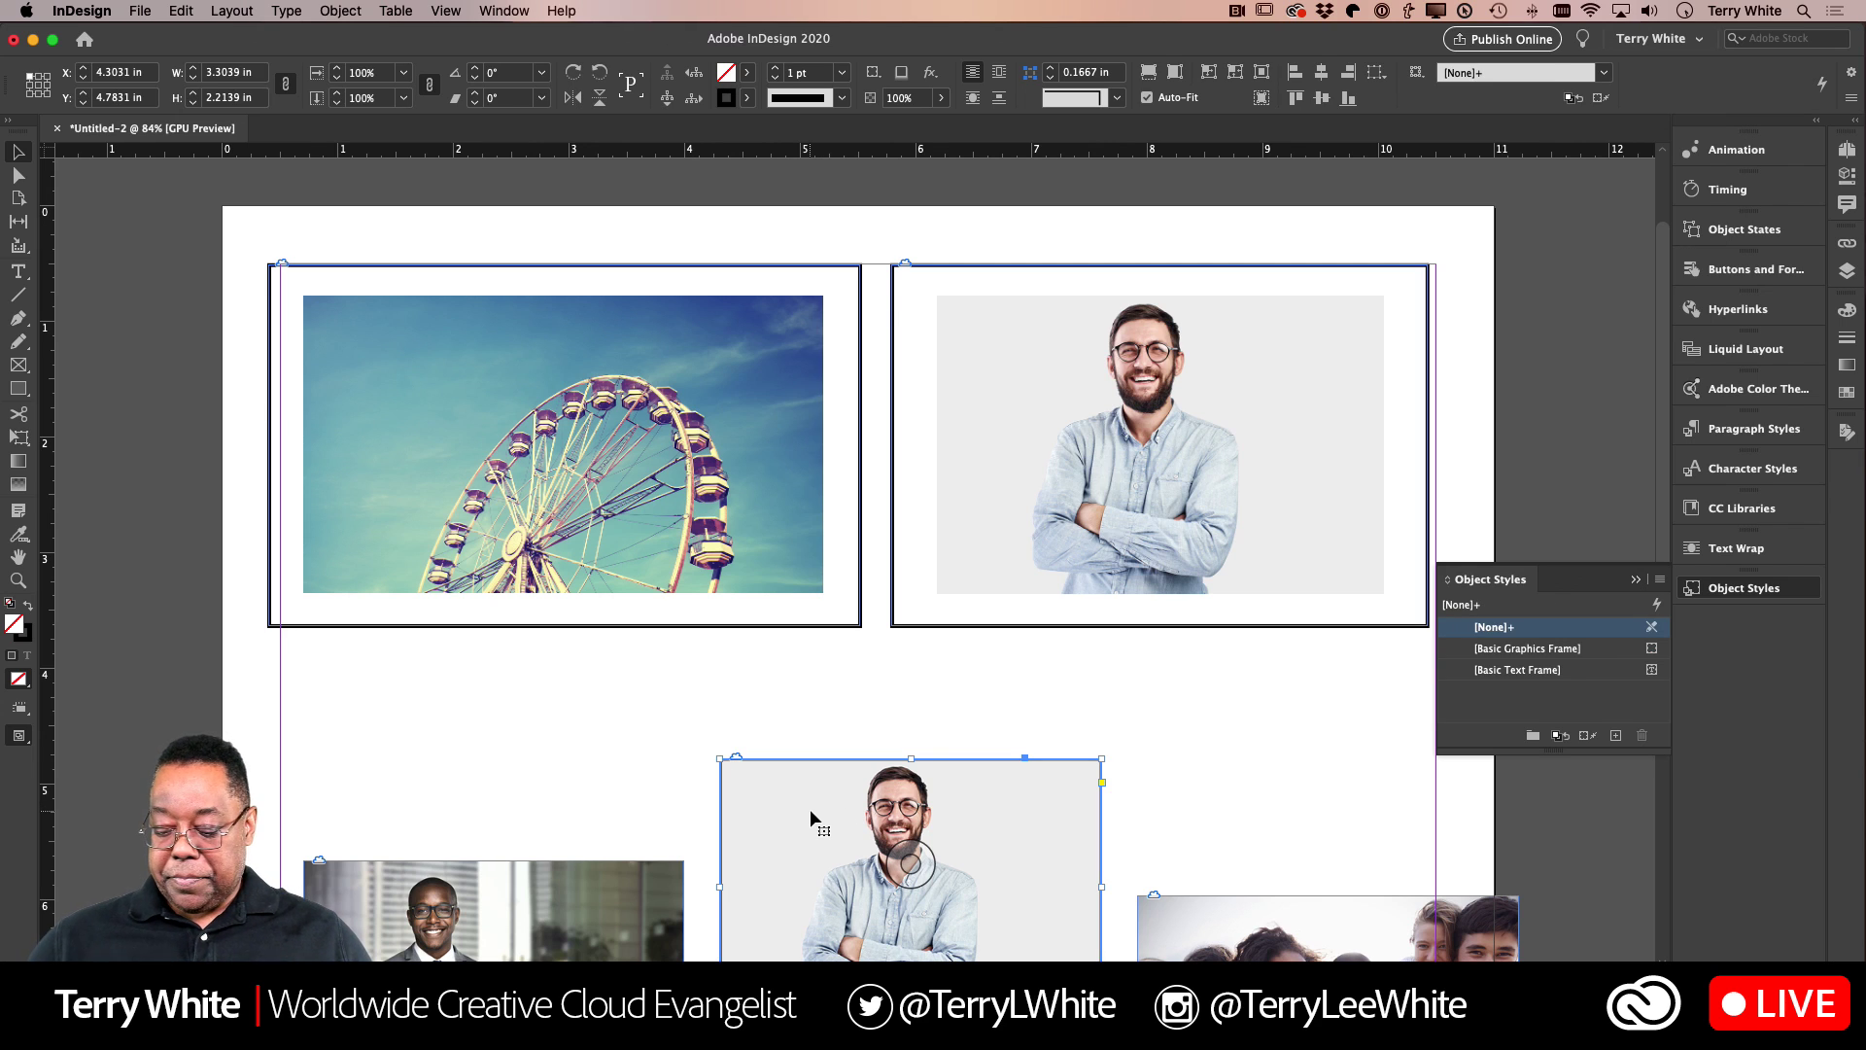
pyautogui.press('Delete')
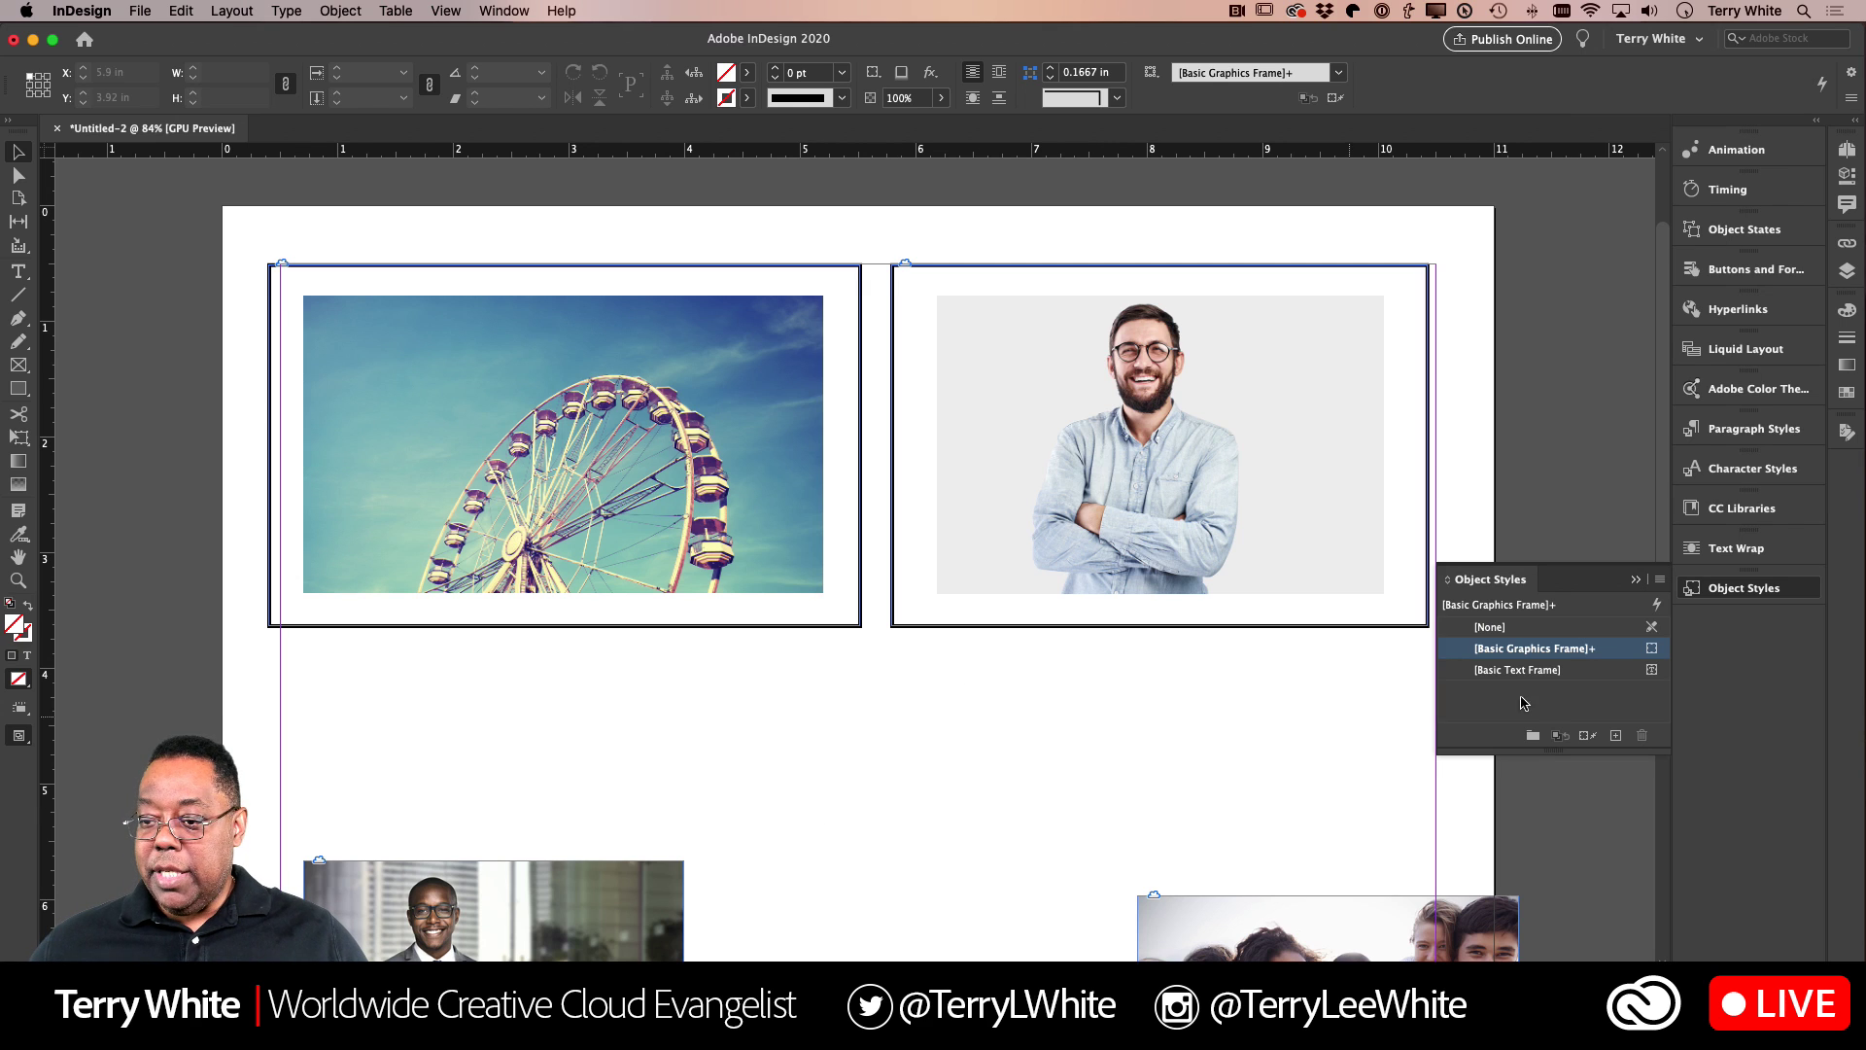
pyautogui.click(1636, 580)
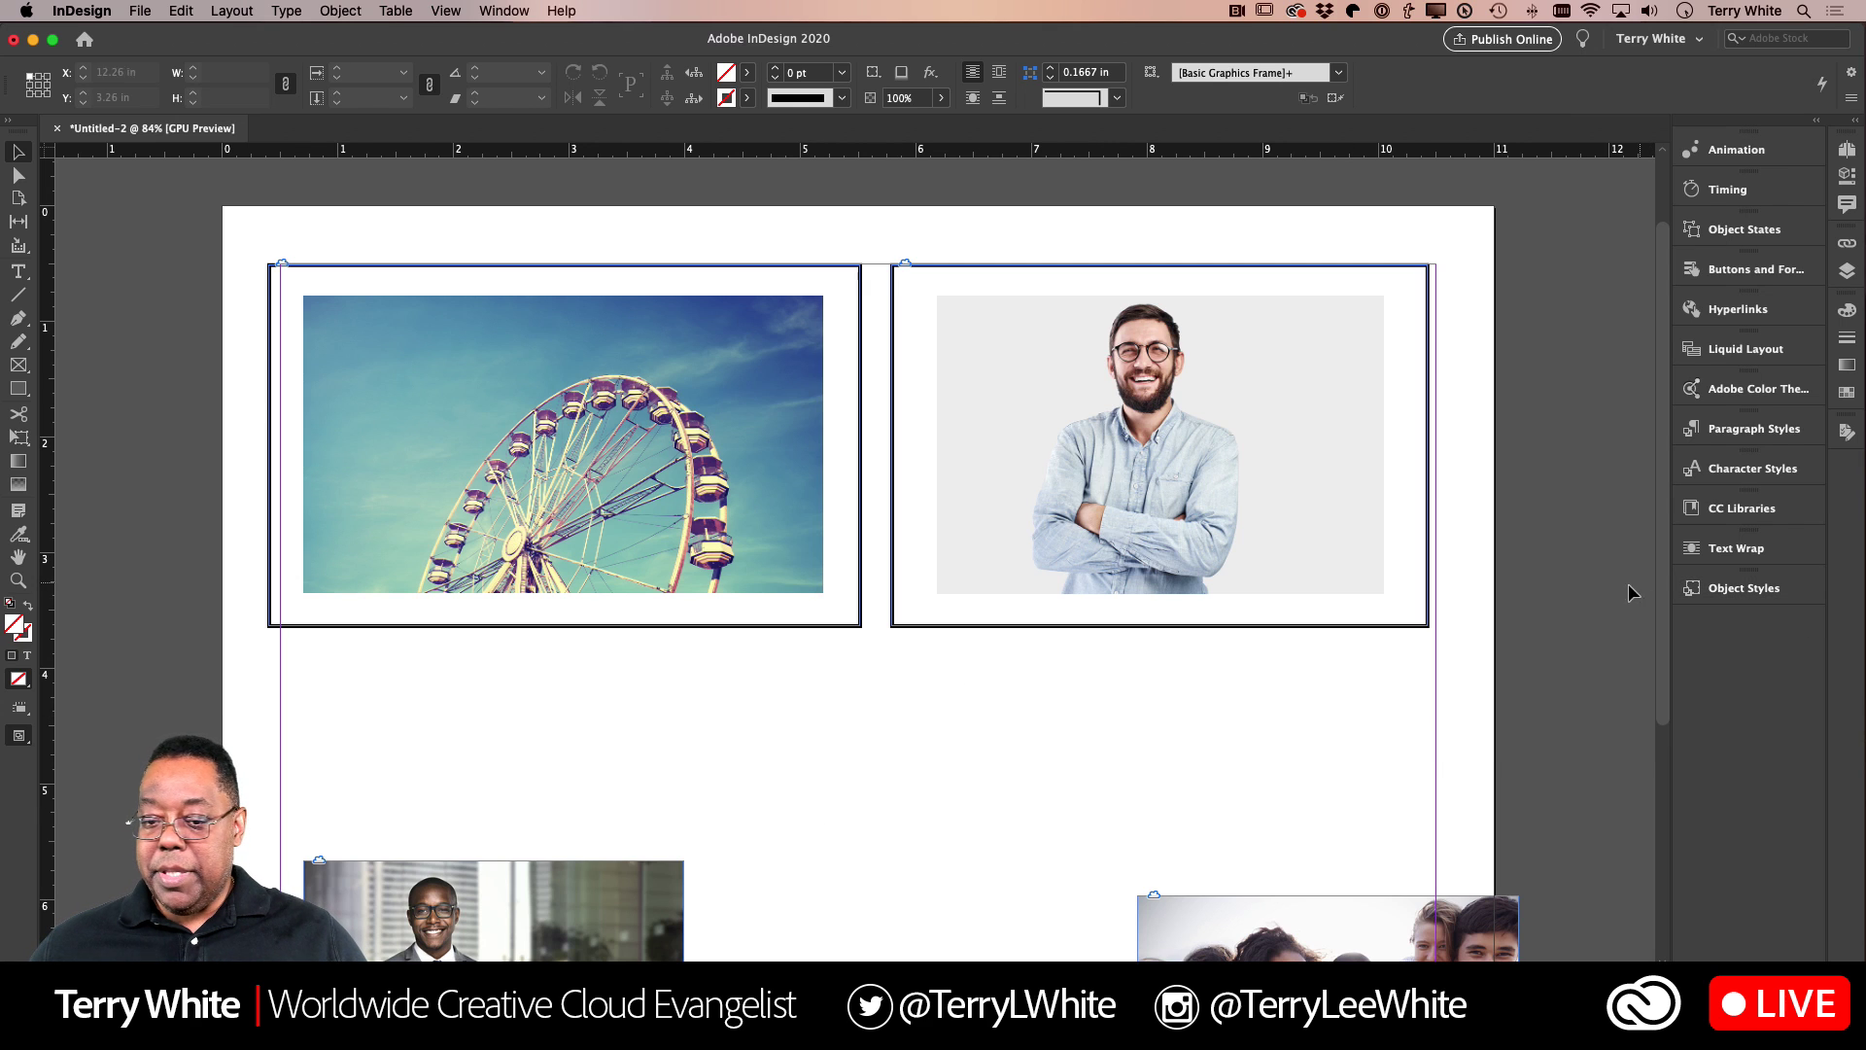
pyautogui.click(565, 910)
pyautogui.press('Delete')
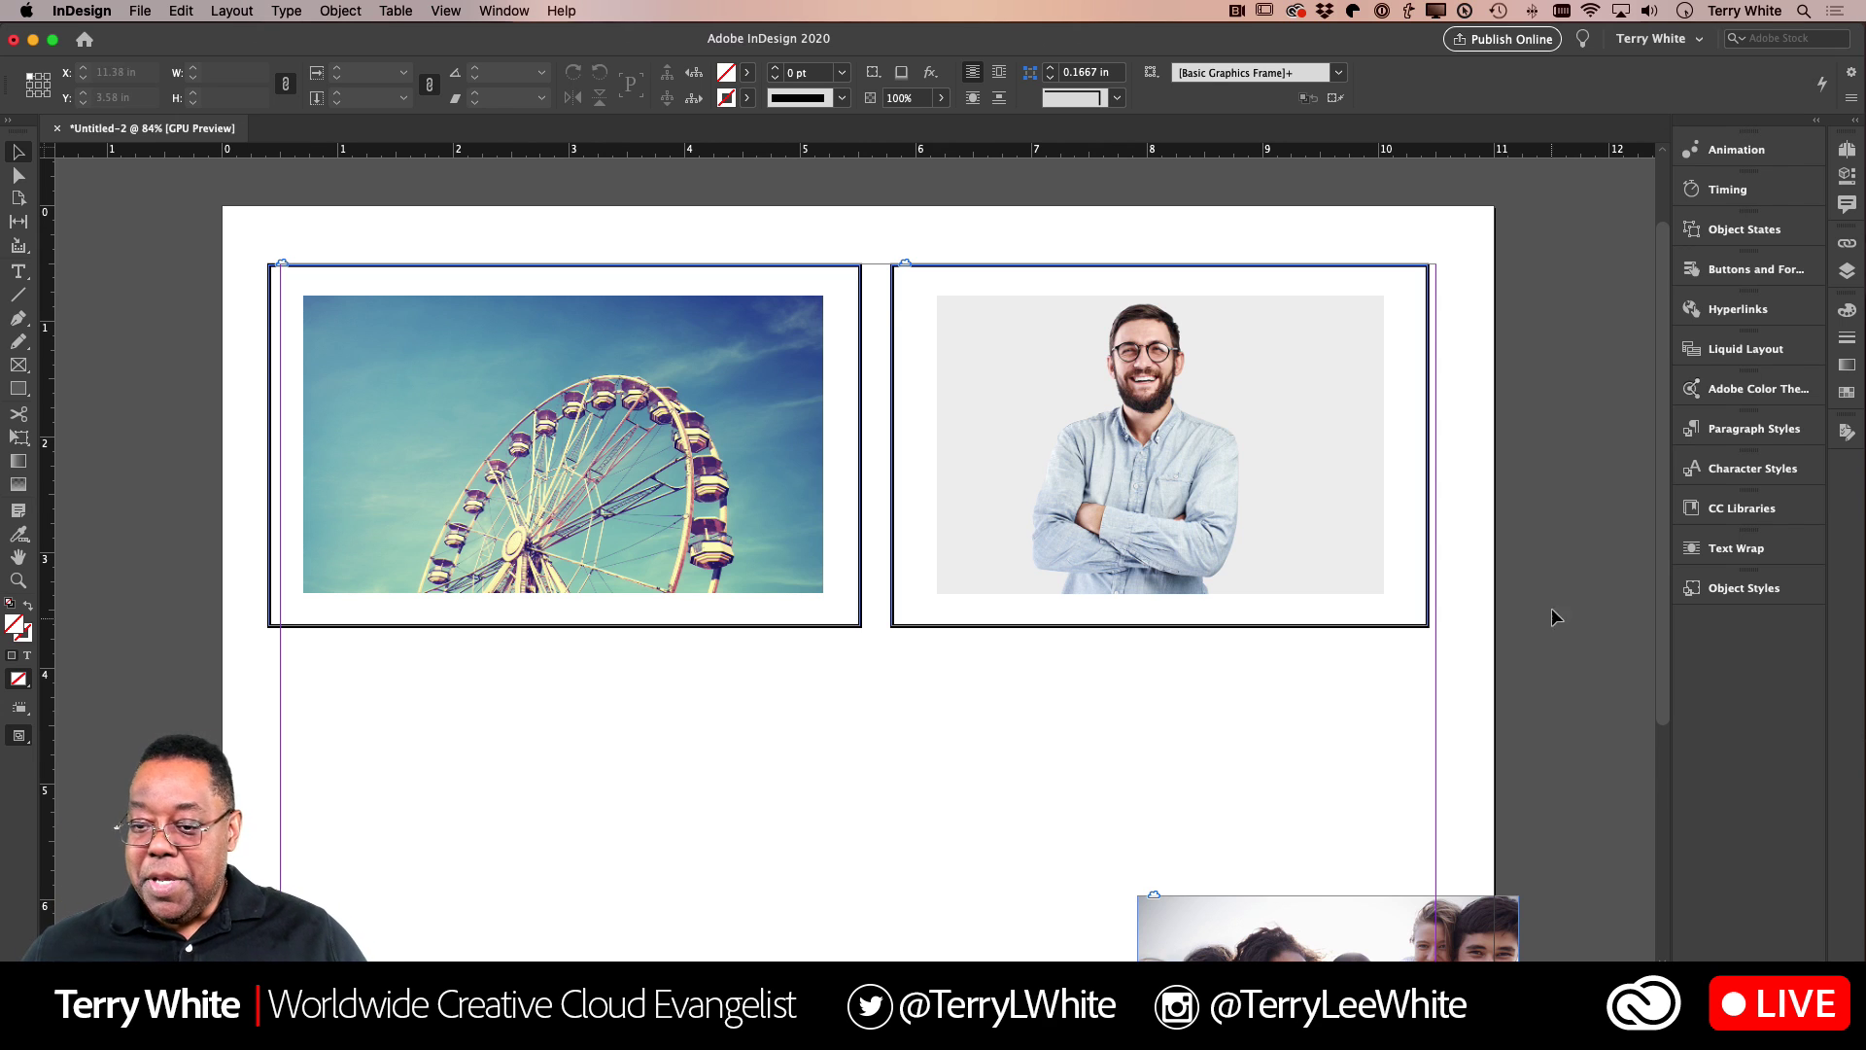
pyautogui.click(1320, 900)
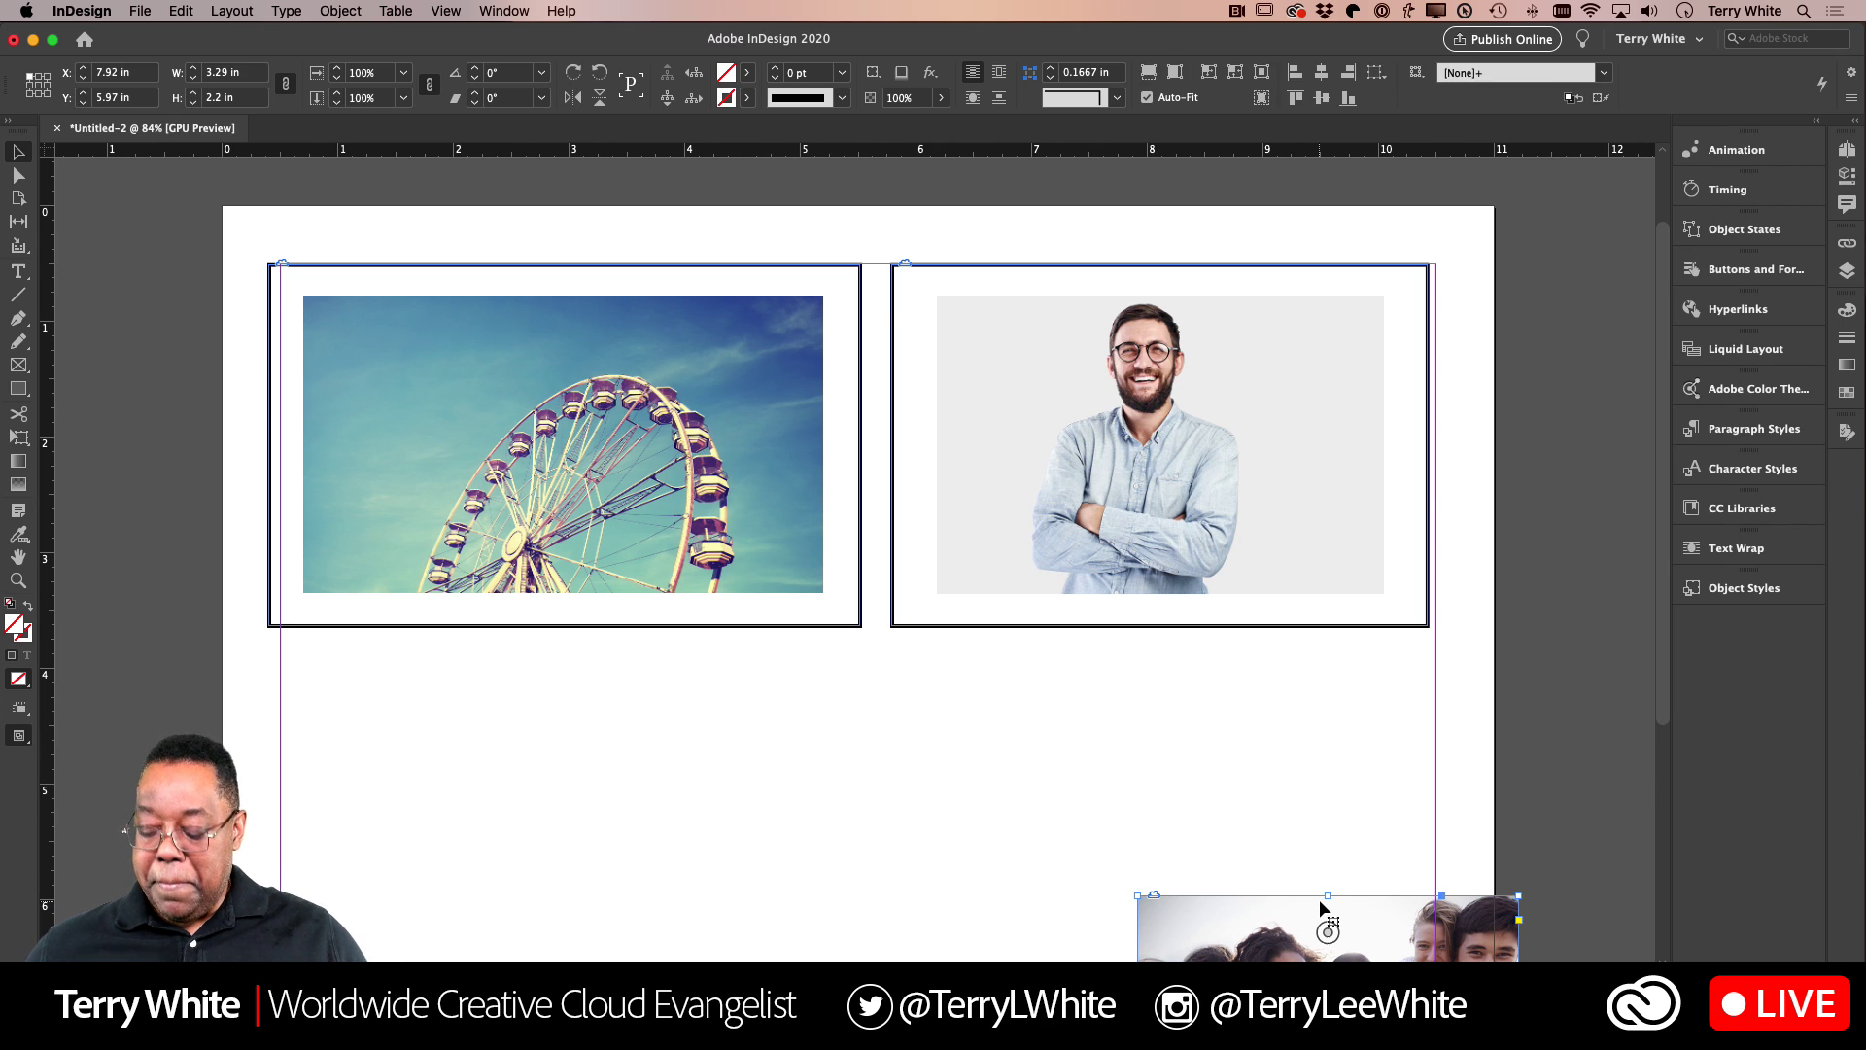
pyautogui.press('Delete')
# Step: Draw a wide empty rectangle frame about 8.95 by 2.86 in across the lower half of the page
pyautogui.scroll(-5, 1433, 748)
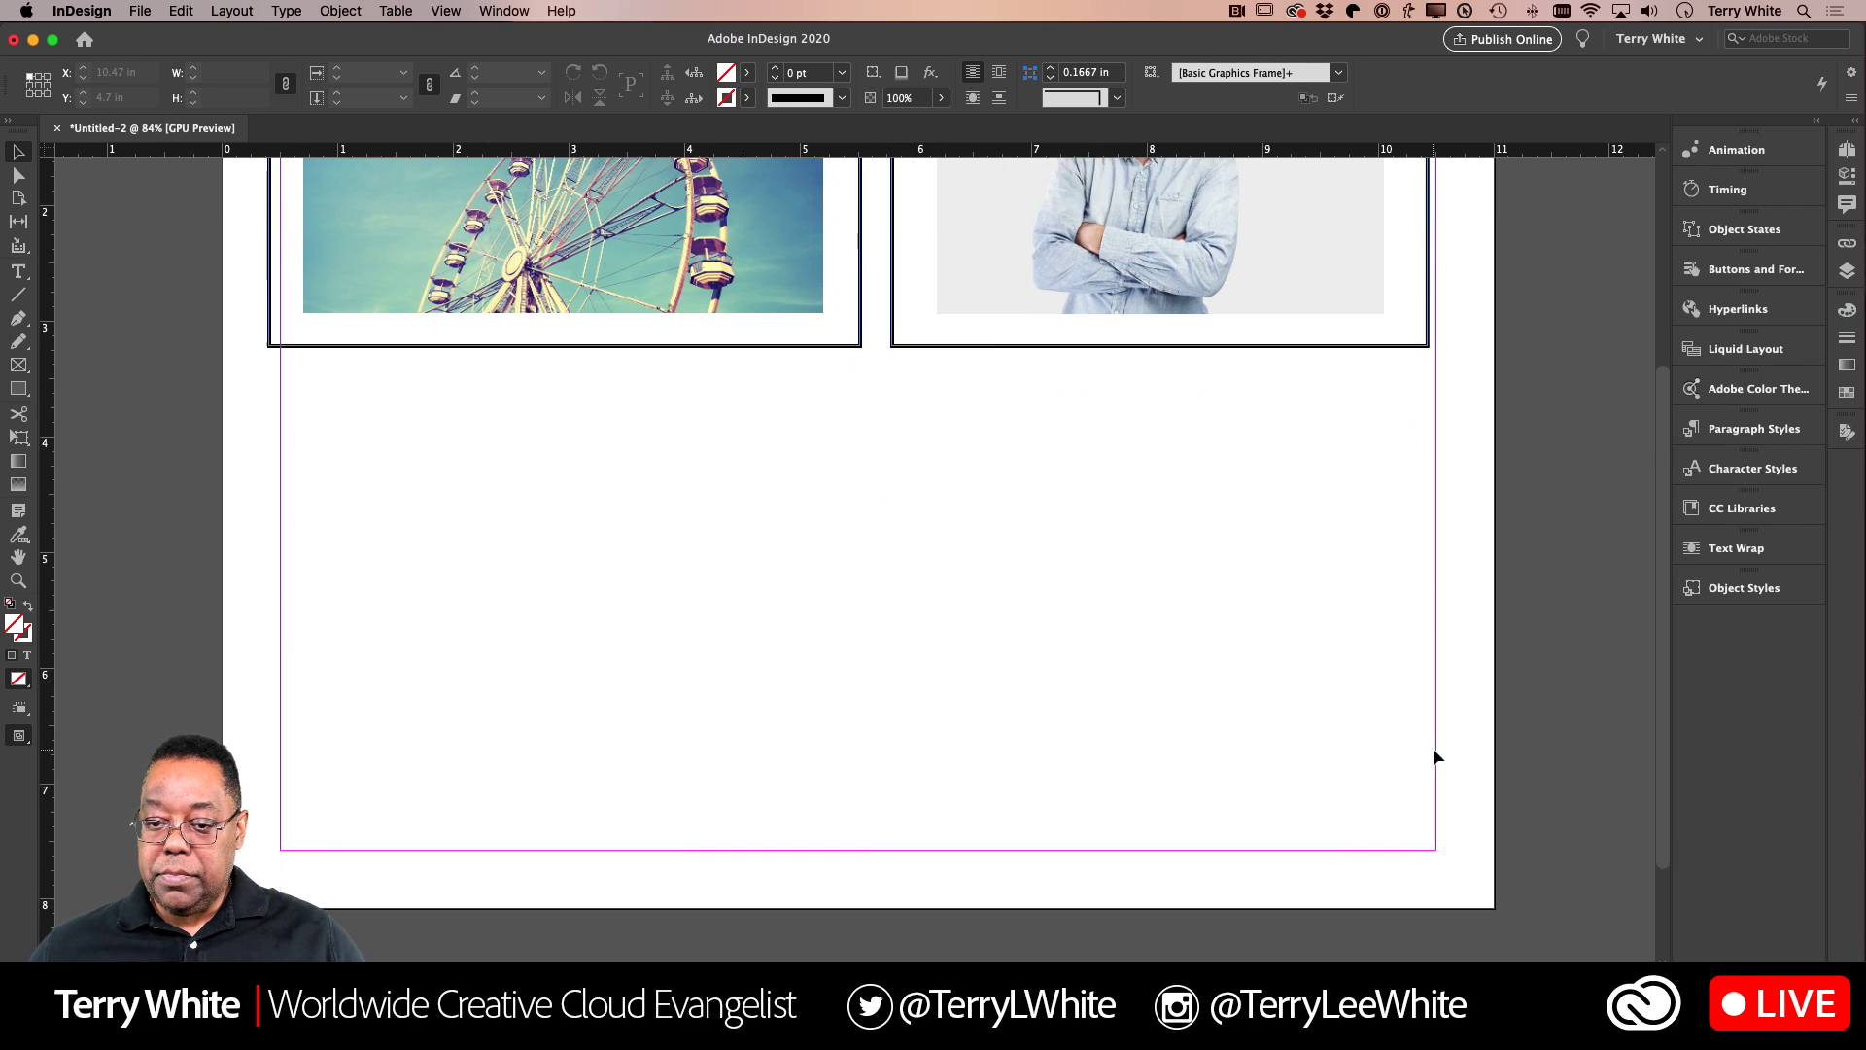
pyautogui.click(18, 365)
pyautogui.moveTo(318, 409); pyautogui.dragTo(1353, 738)
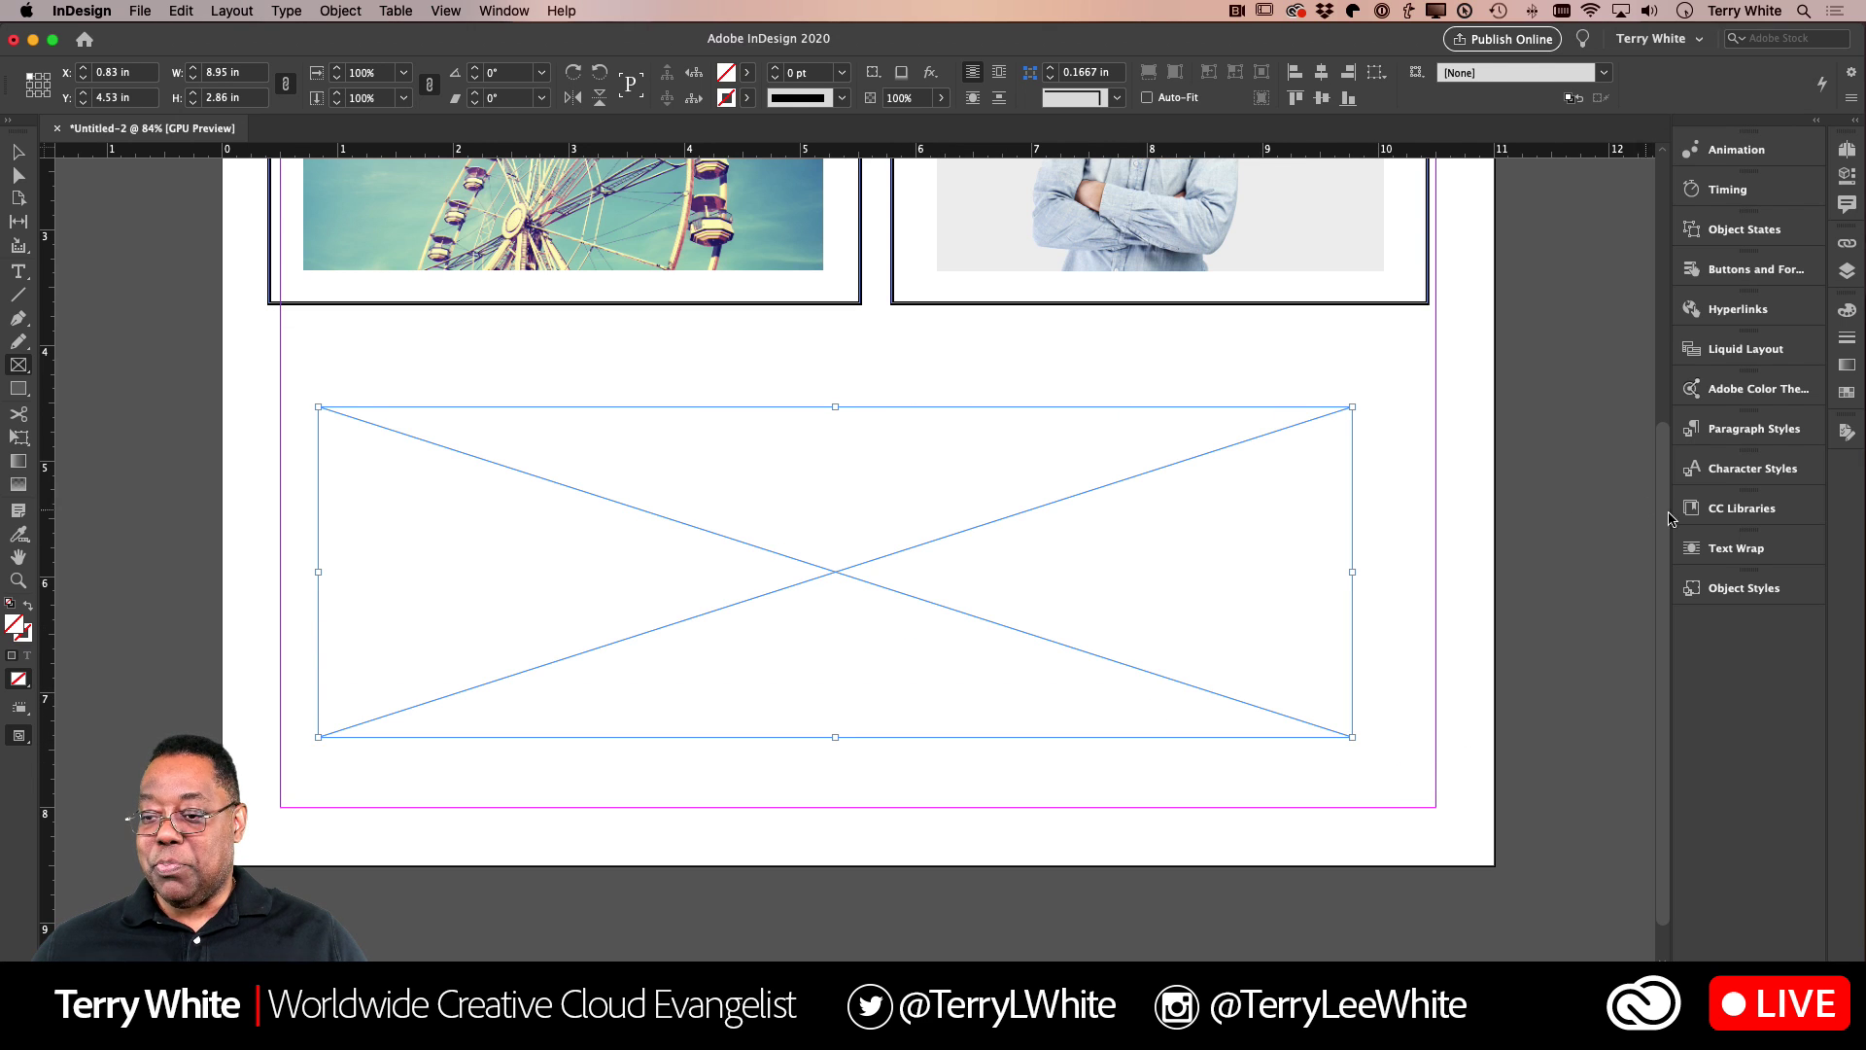
# Step: Shorten the empty wide frame from its upper edge to about 2.46 in tall and place the smiling woman's library portrait inside it
pyautogui.click(1736, 593)
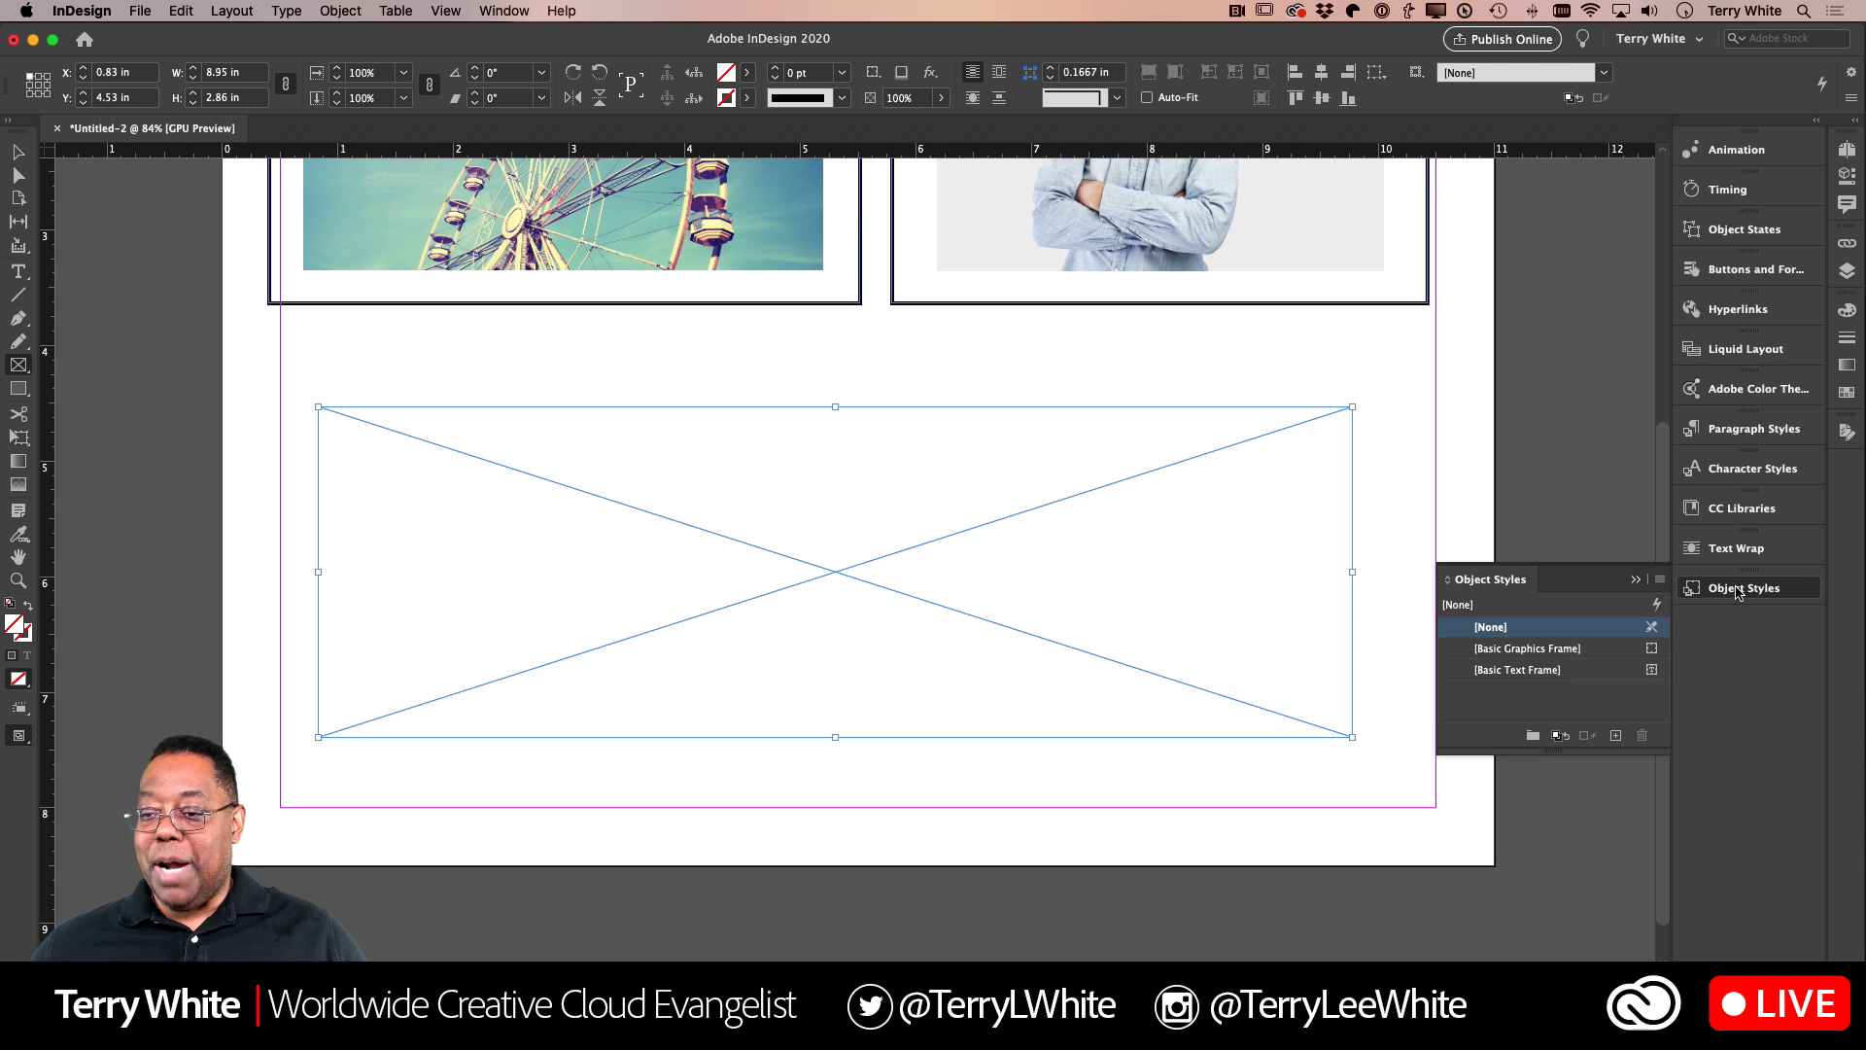
pyautogui.click(1737, 593)
pyautogui.click(1741, 513)
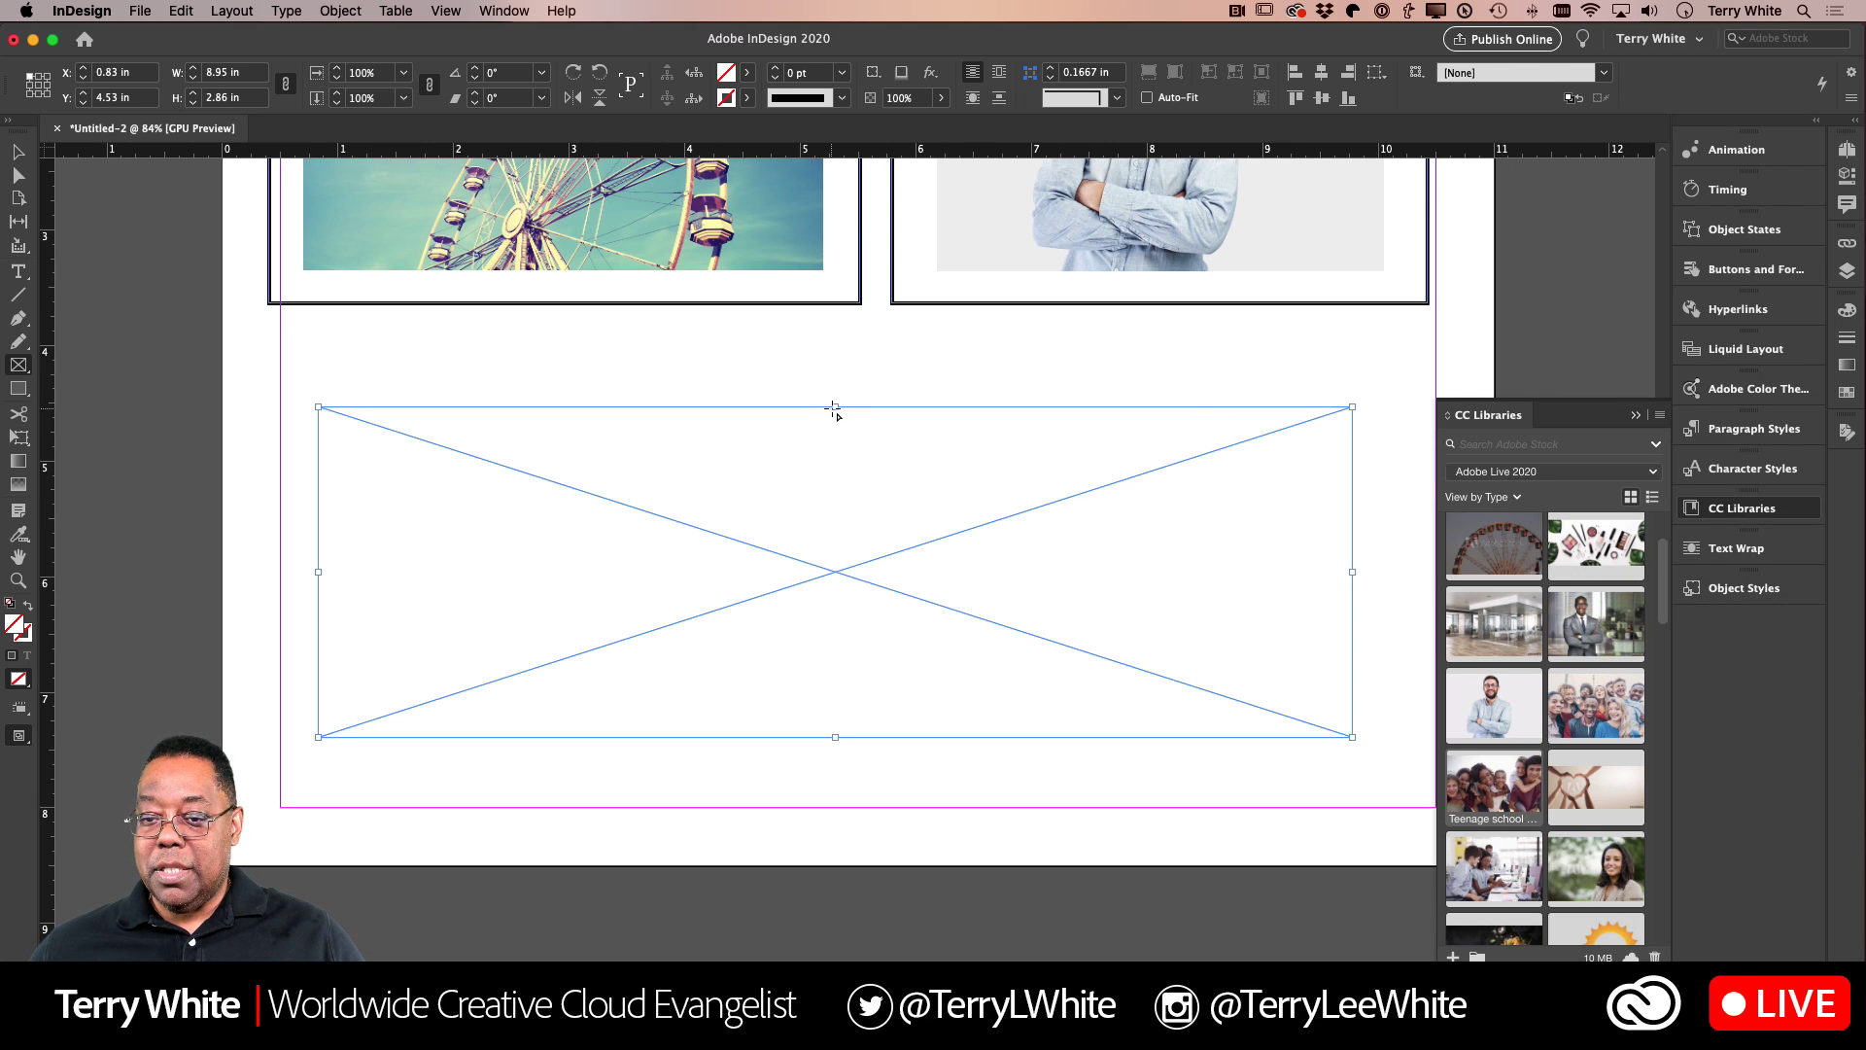
pyautogui.click(19, 153)
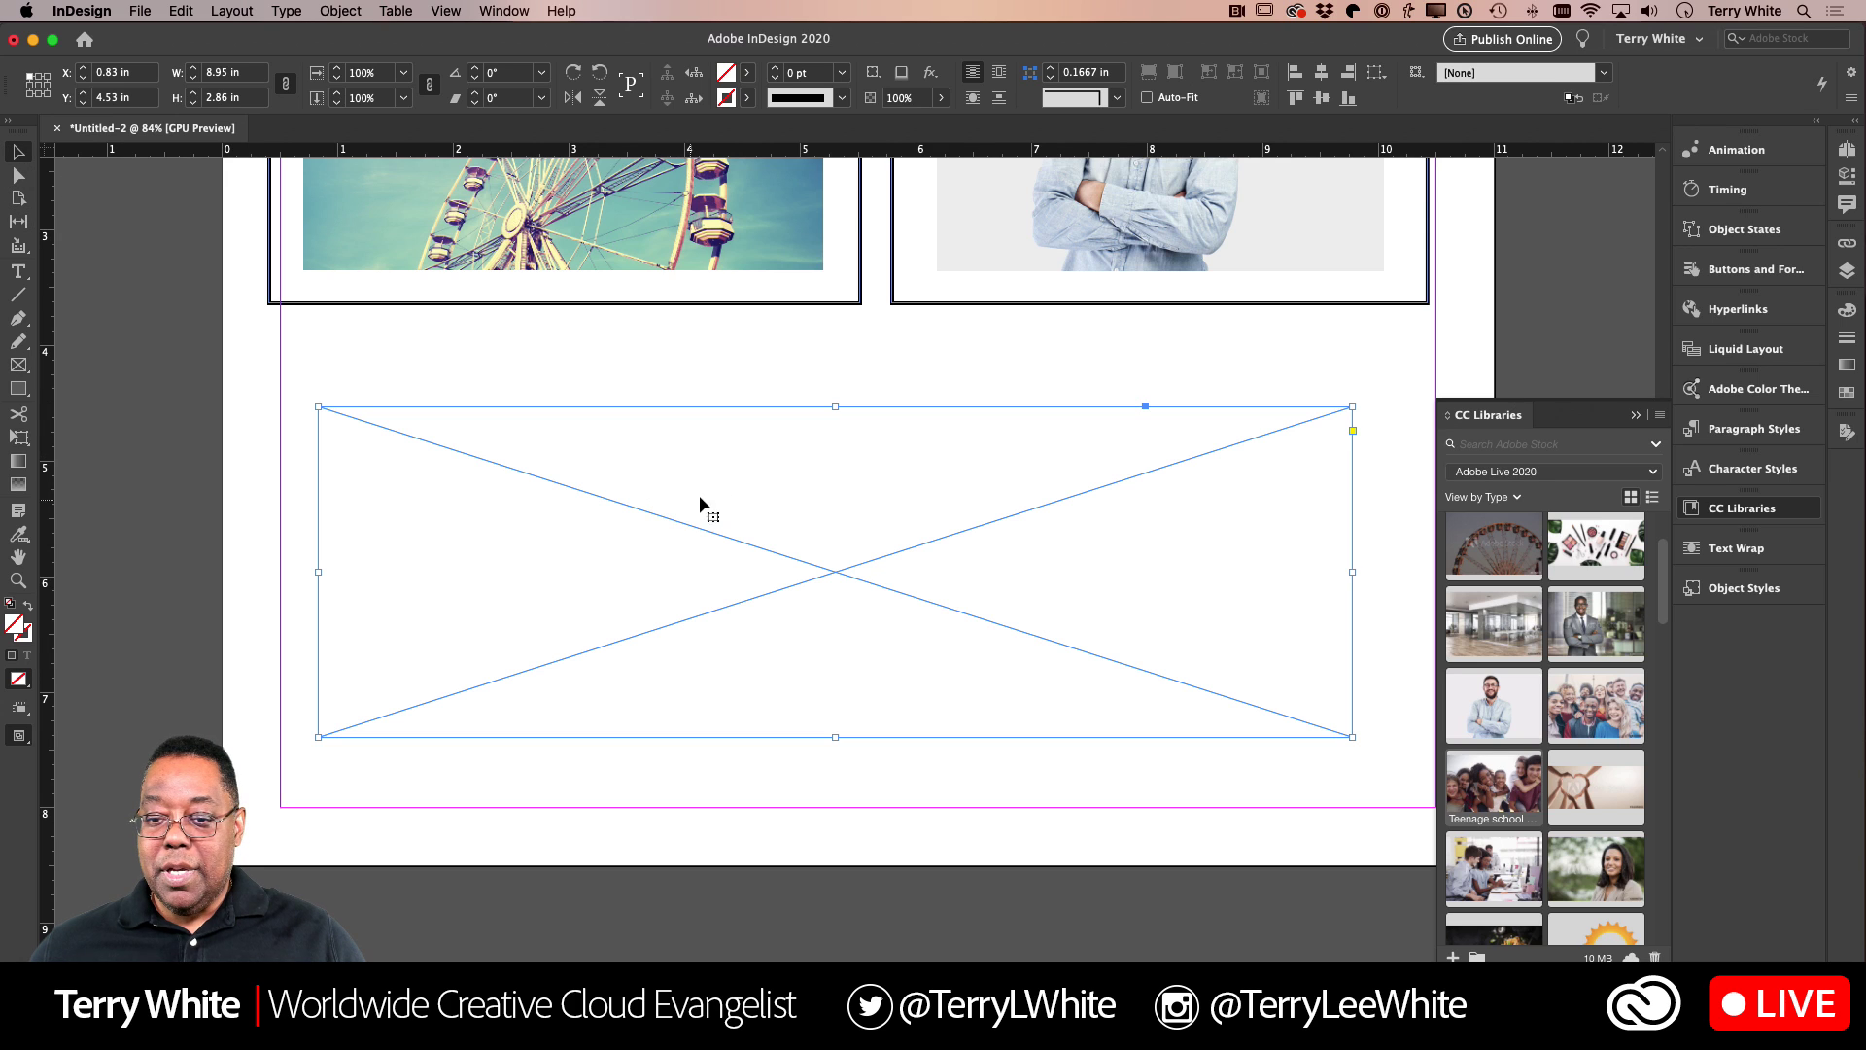
pyautogui.moveTo(835, 408); pyautogui.dragTo(834, 454)
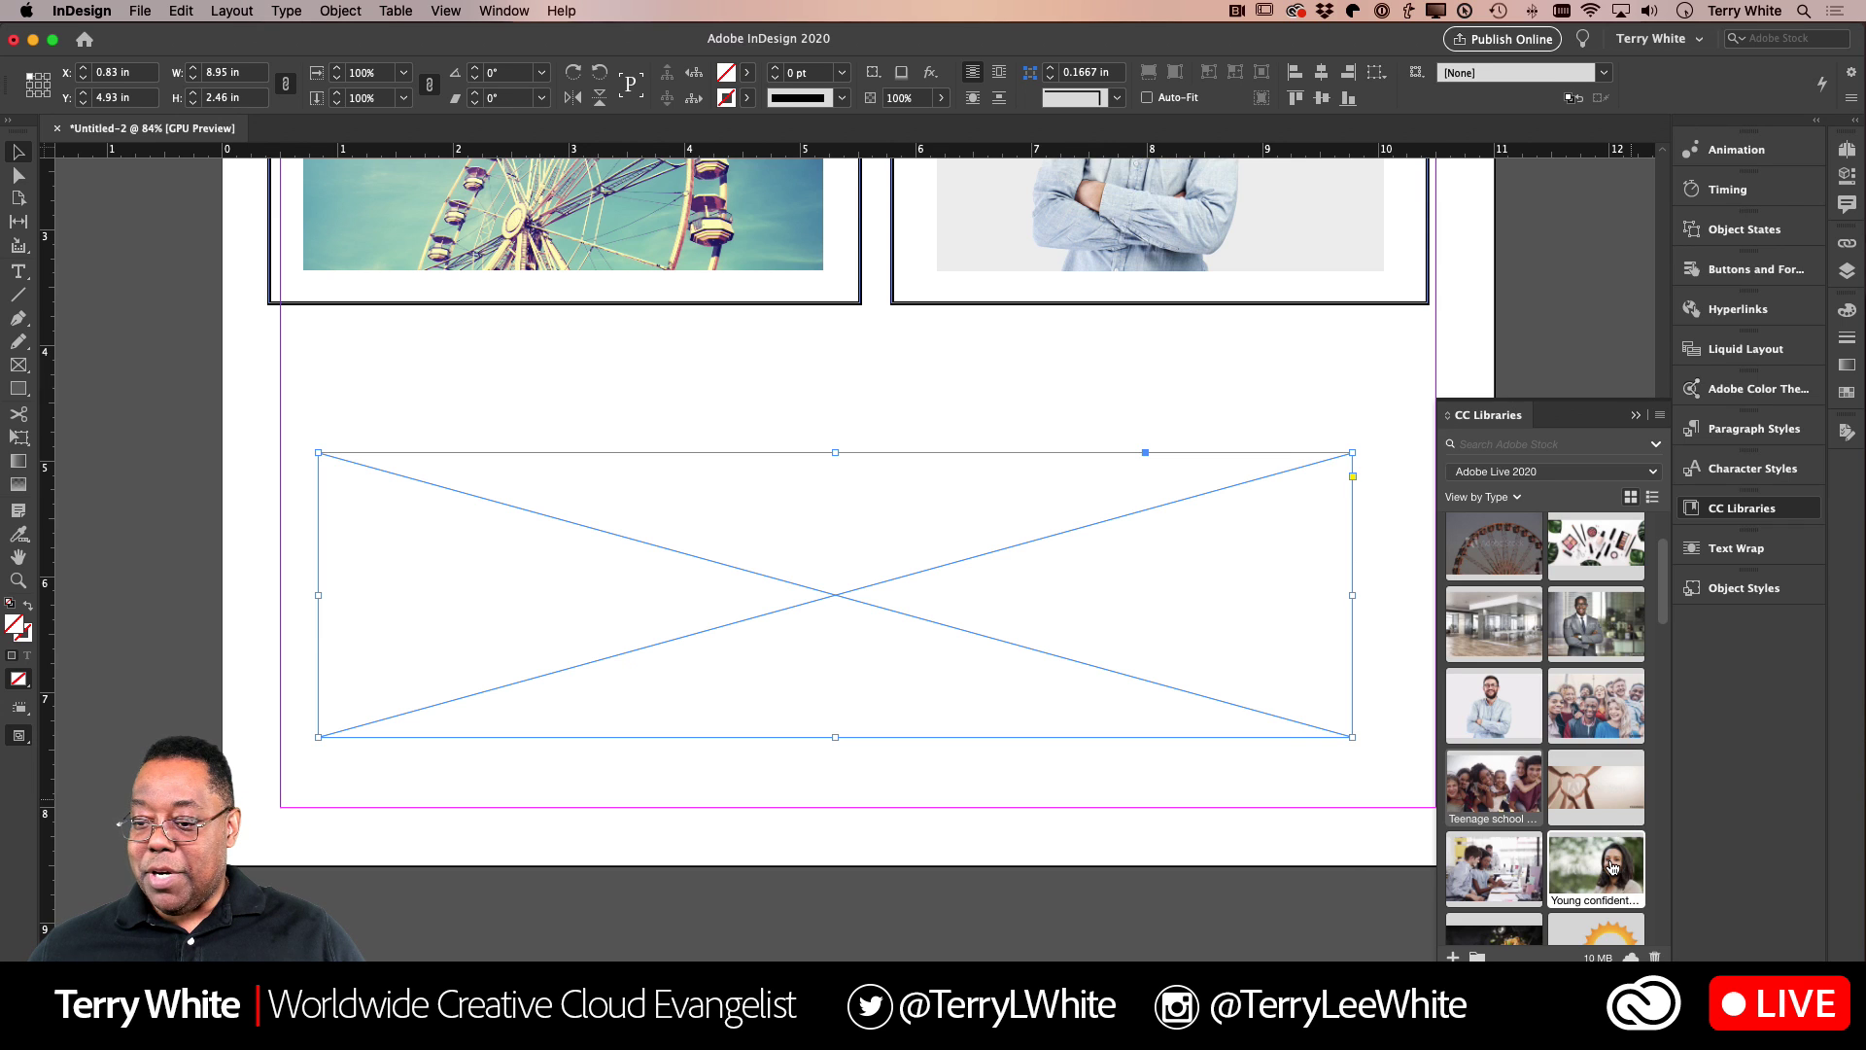
pyautogui.moveTo(1609, 867); pyautogui.dragTo(771, 559)
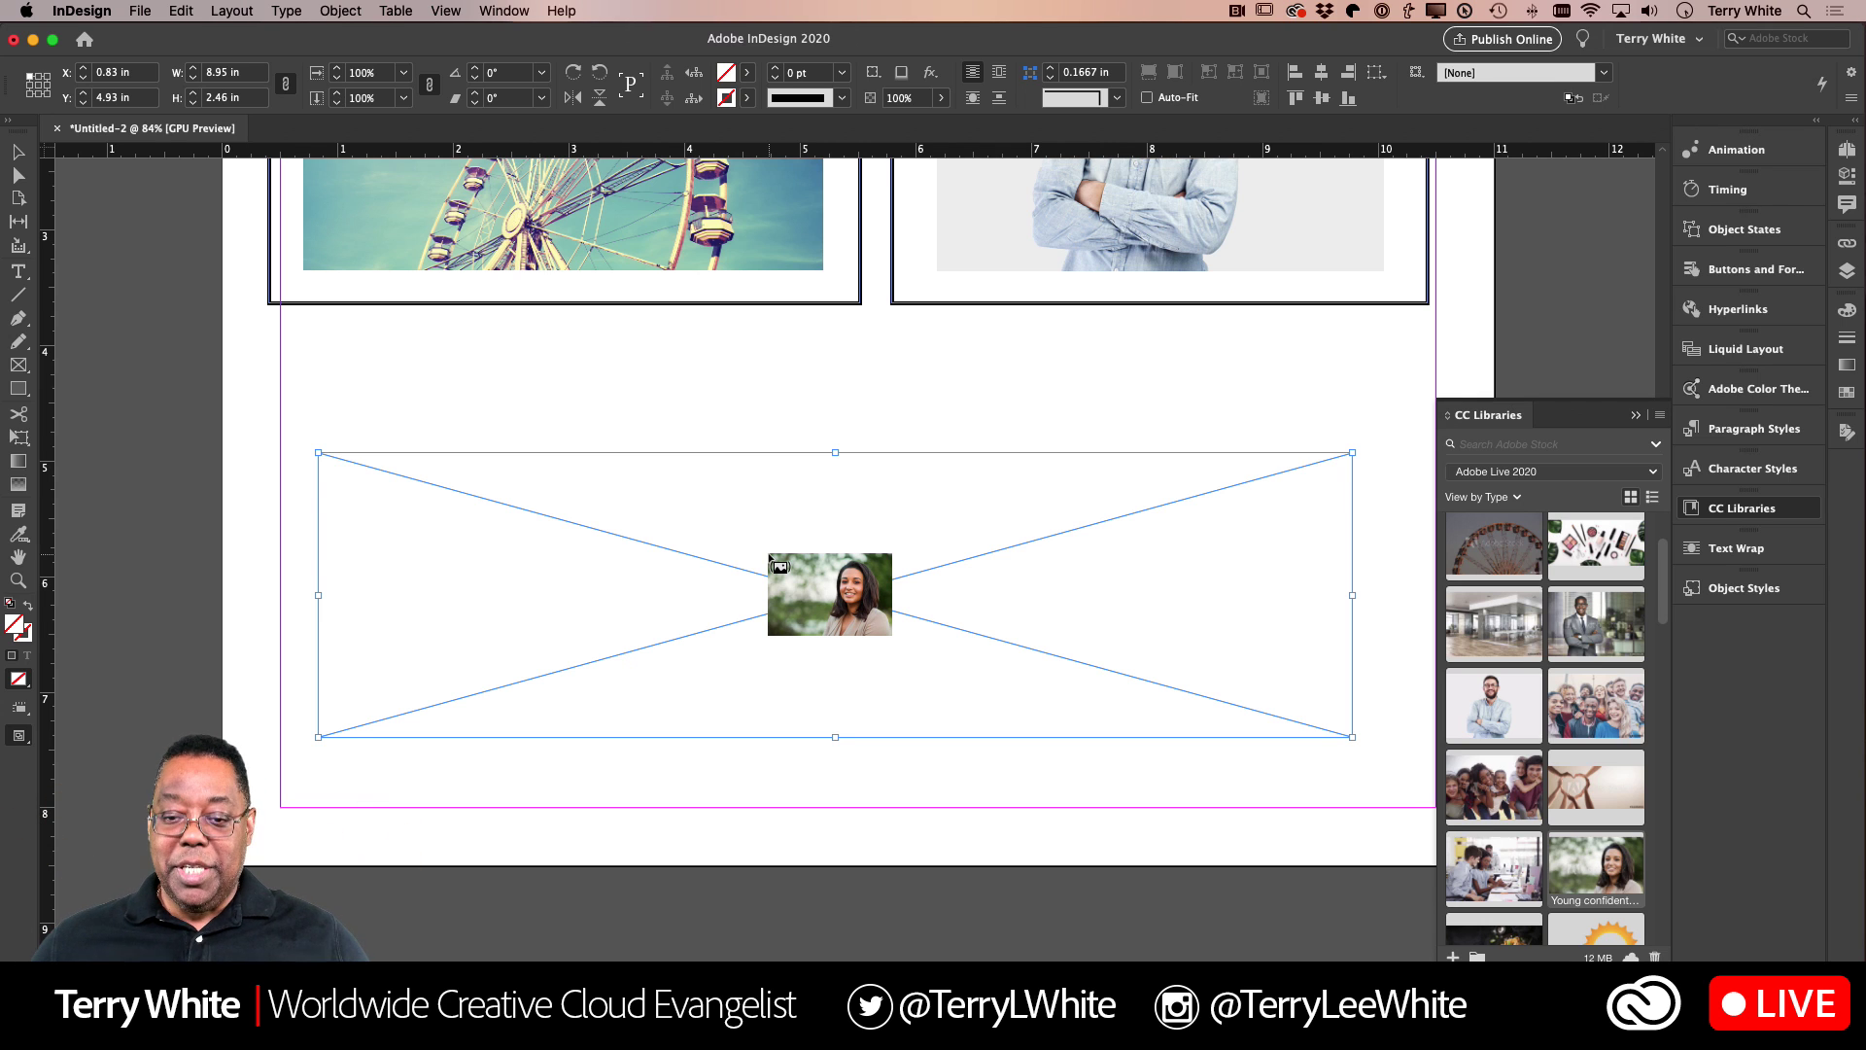
pyautogui.moveTo(769, 559); pyautogui.dragTo(770, 561)
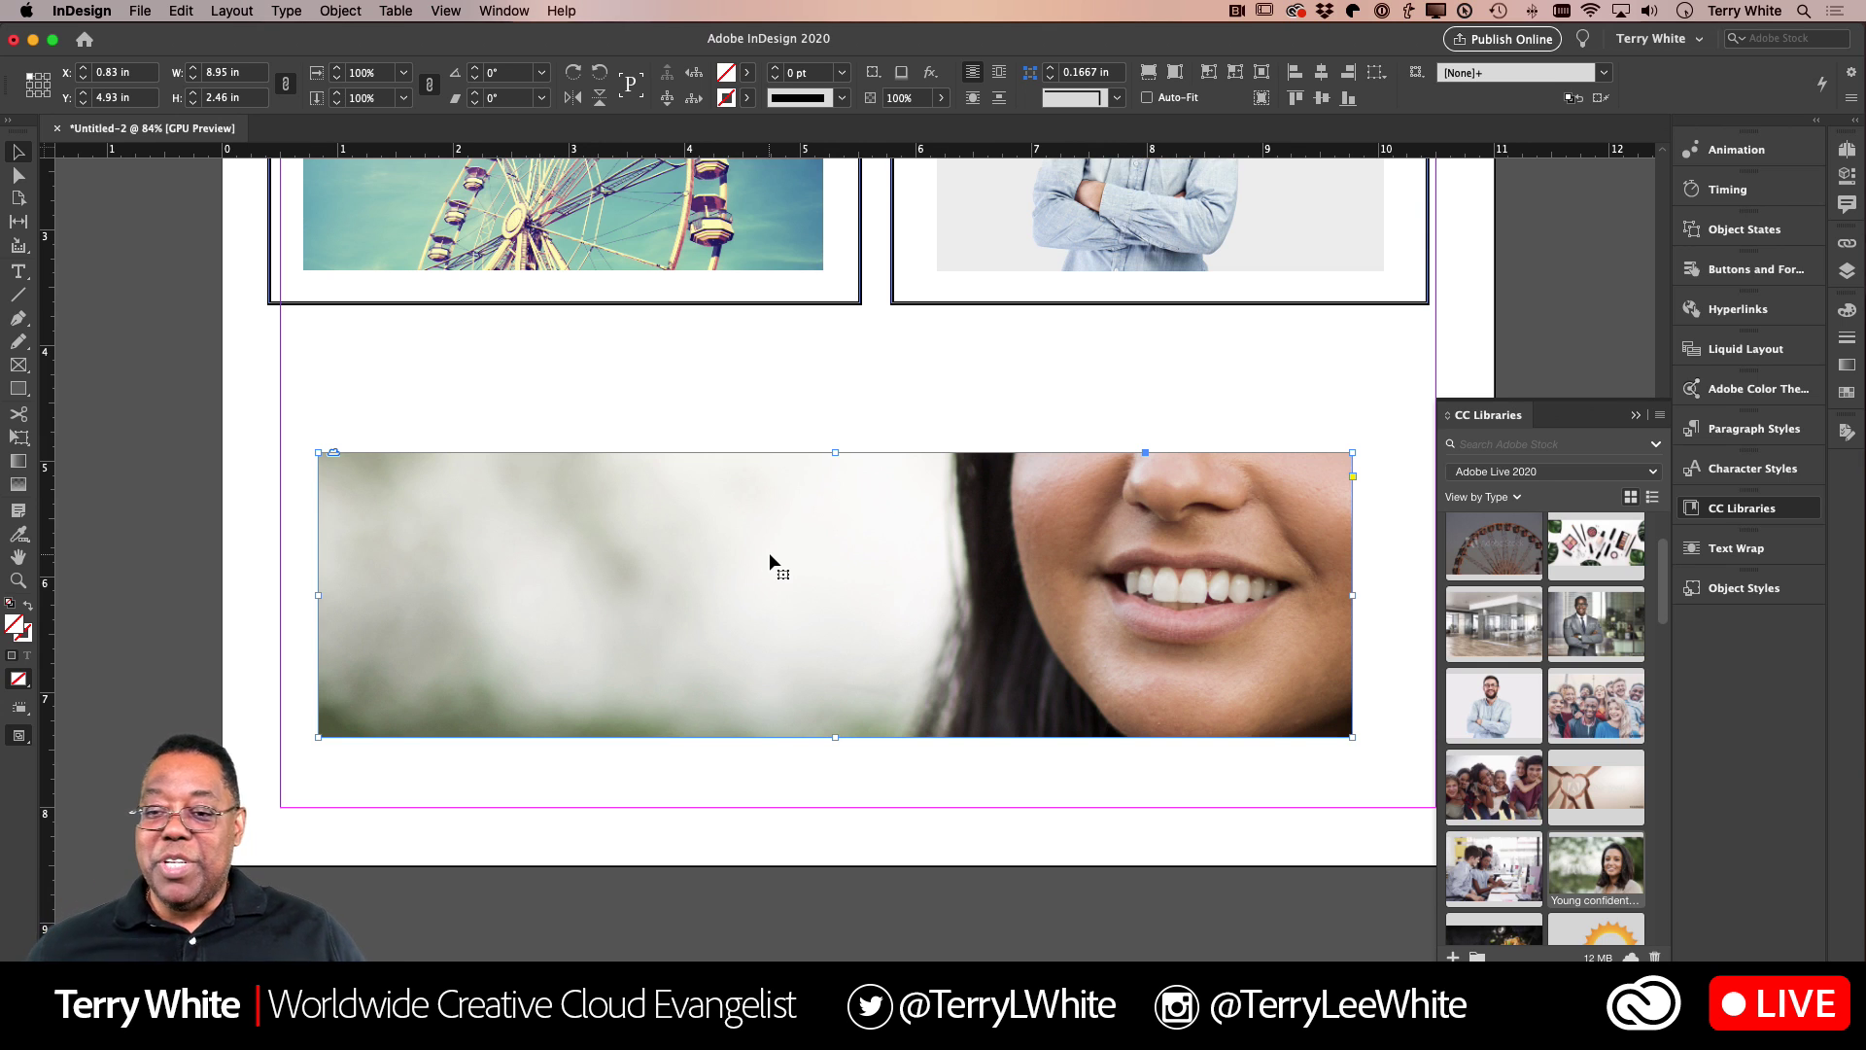
# Step: Try fitting the woman's portrait to the frame, first by stretching the content and again by filling proportionally, undoing each fit
pyautogui.click(1208, 82)
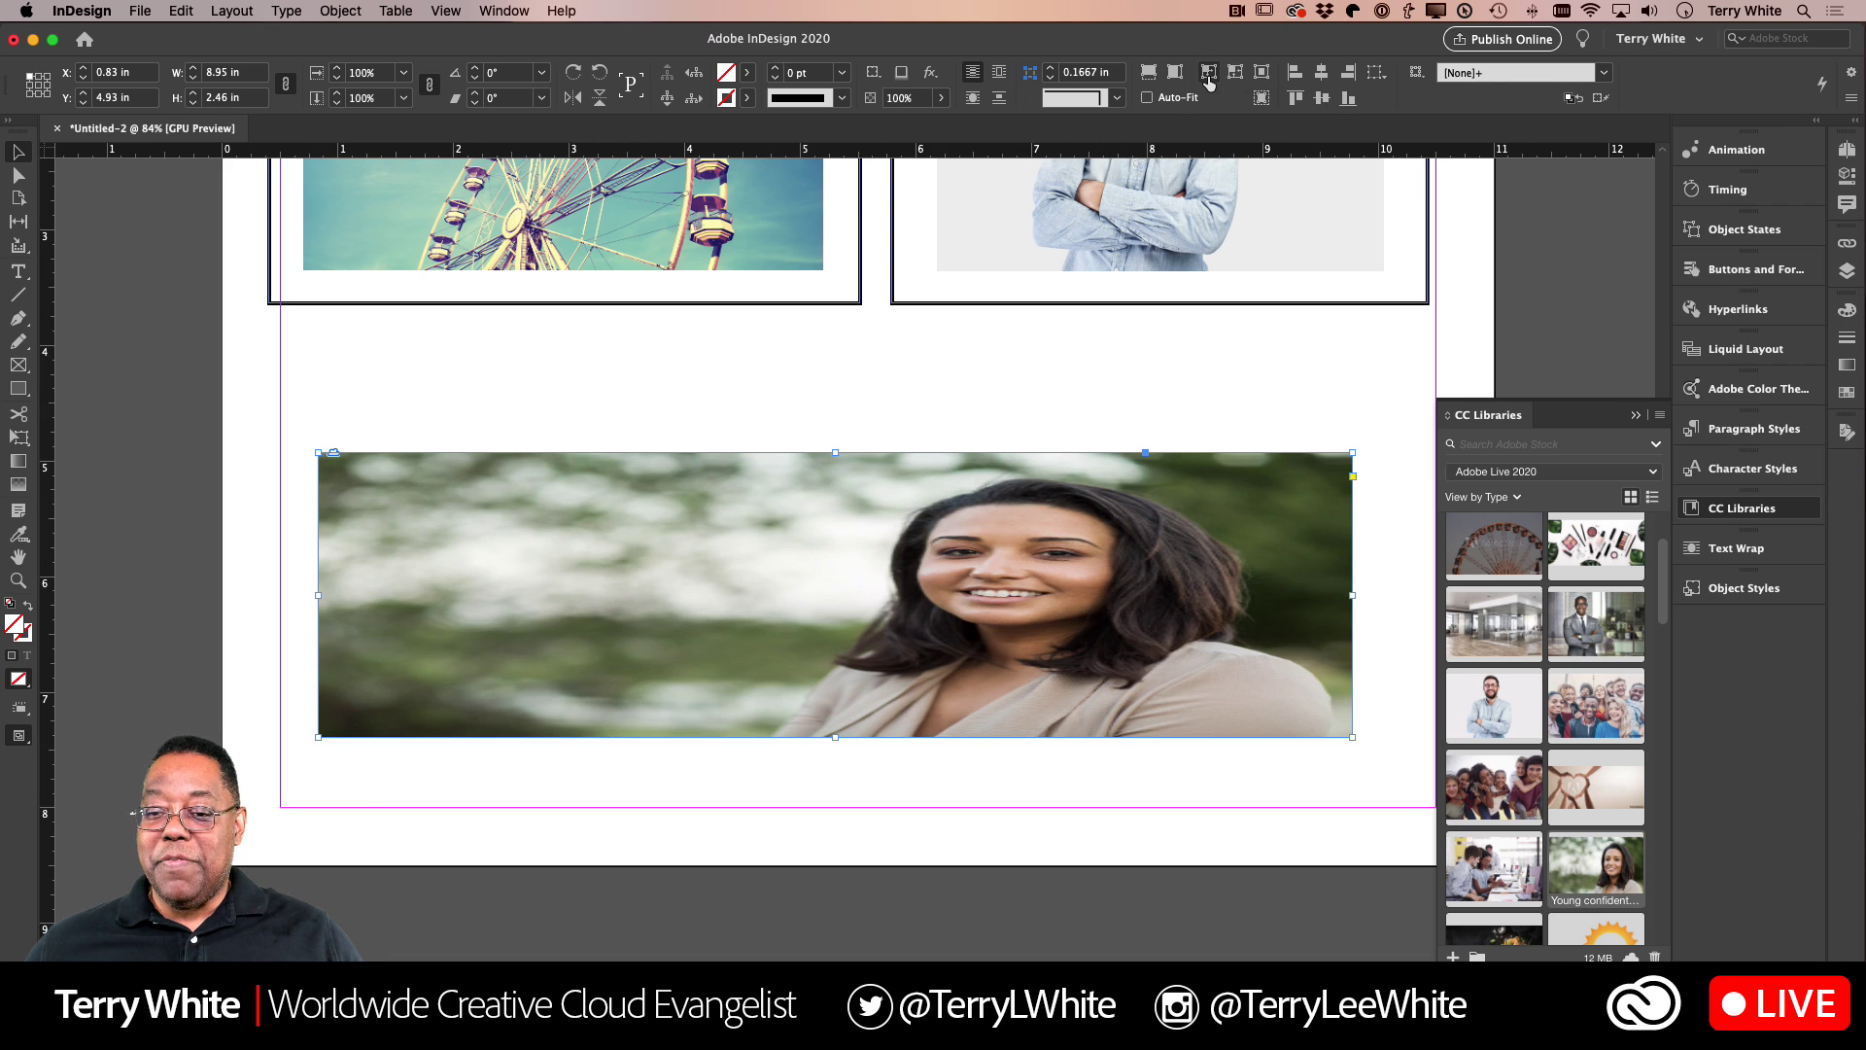
pyautogui.press('super+z')
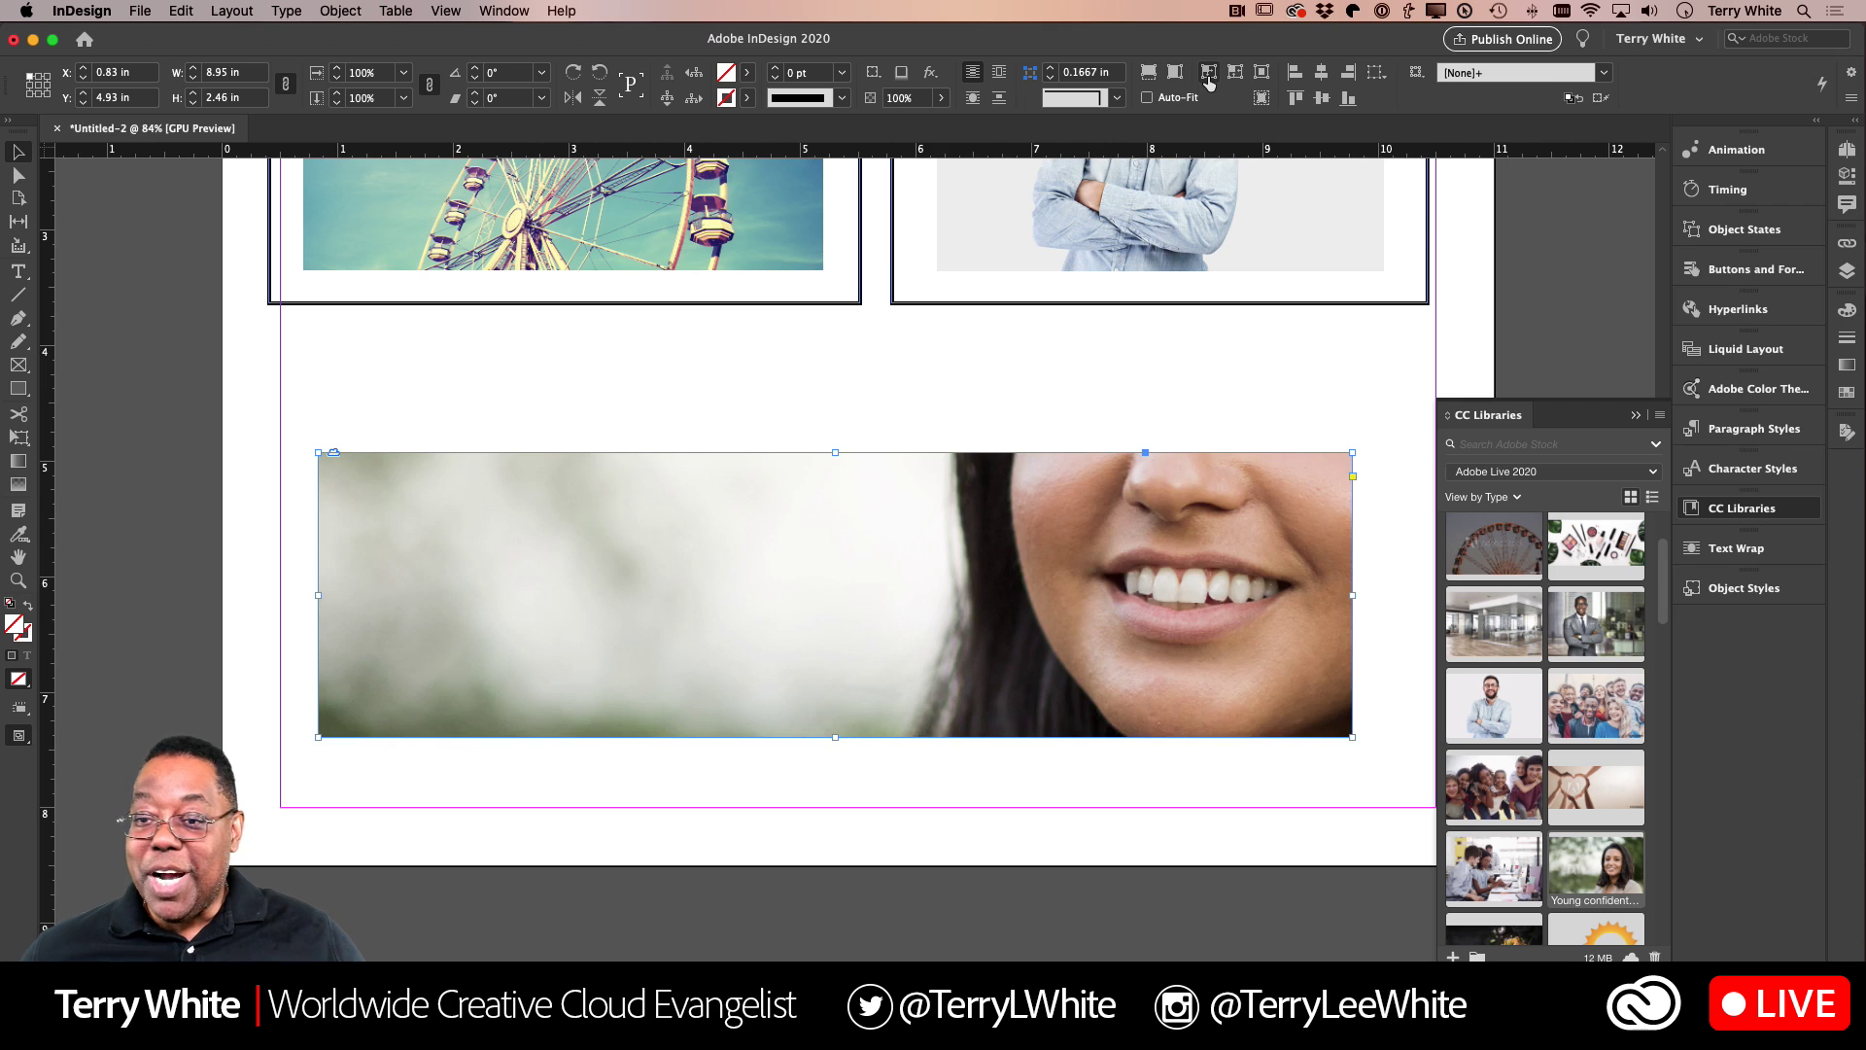
pyautogui.click(1149, 77)
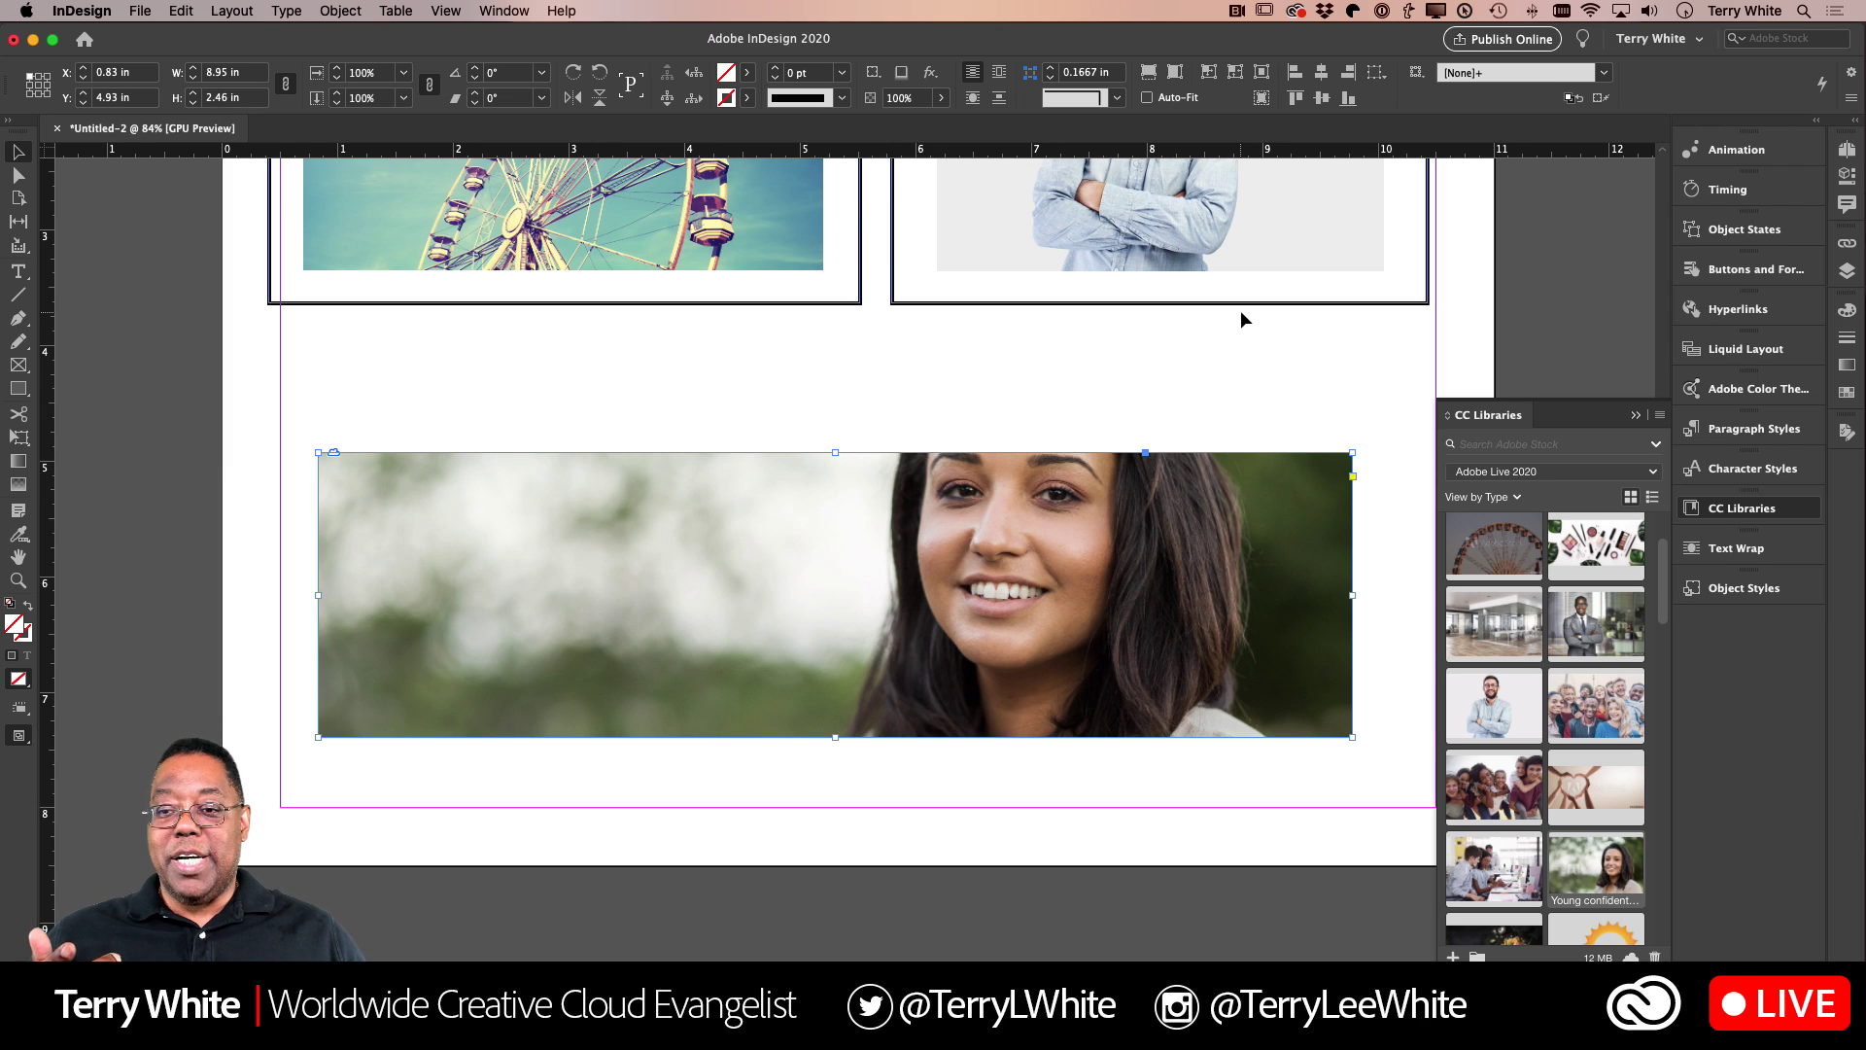
pyautogui.press('super+z')
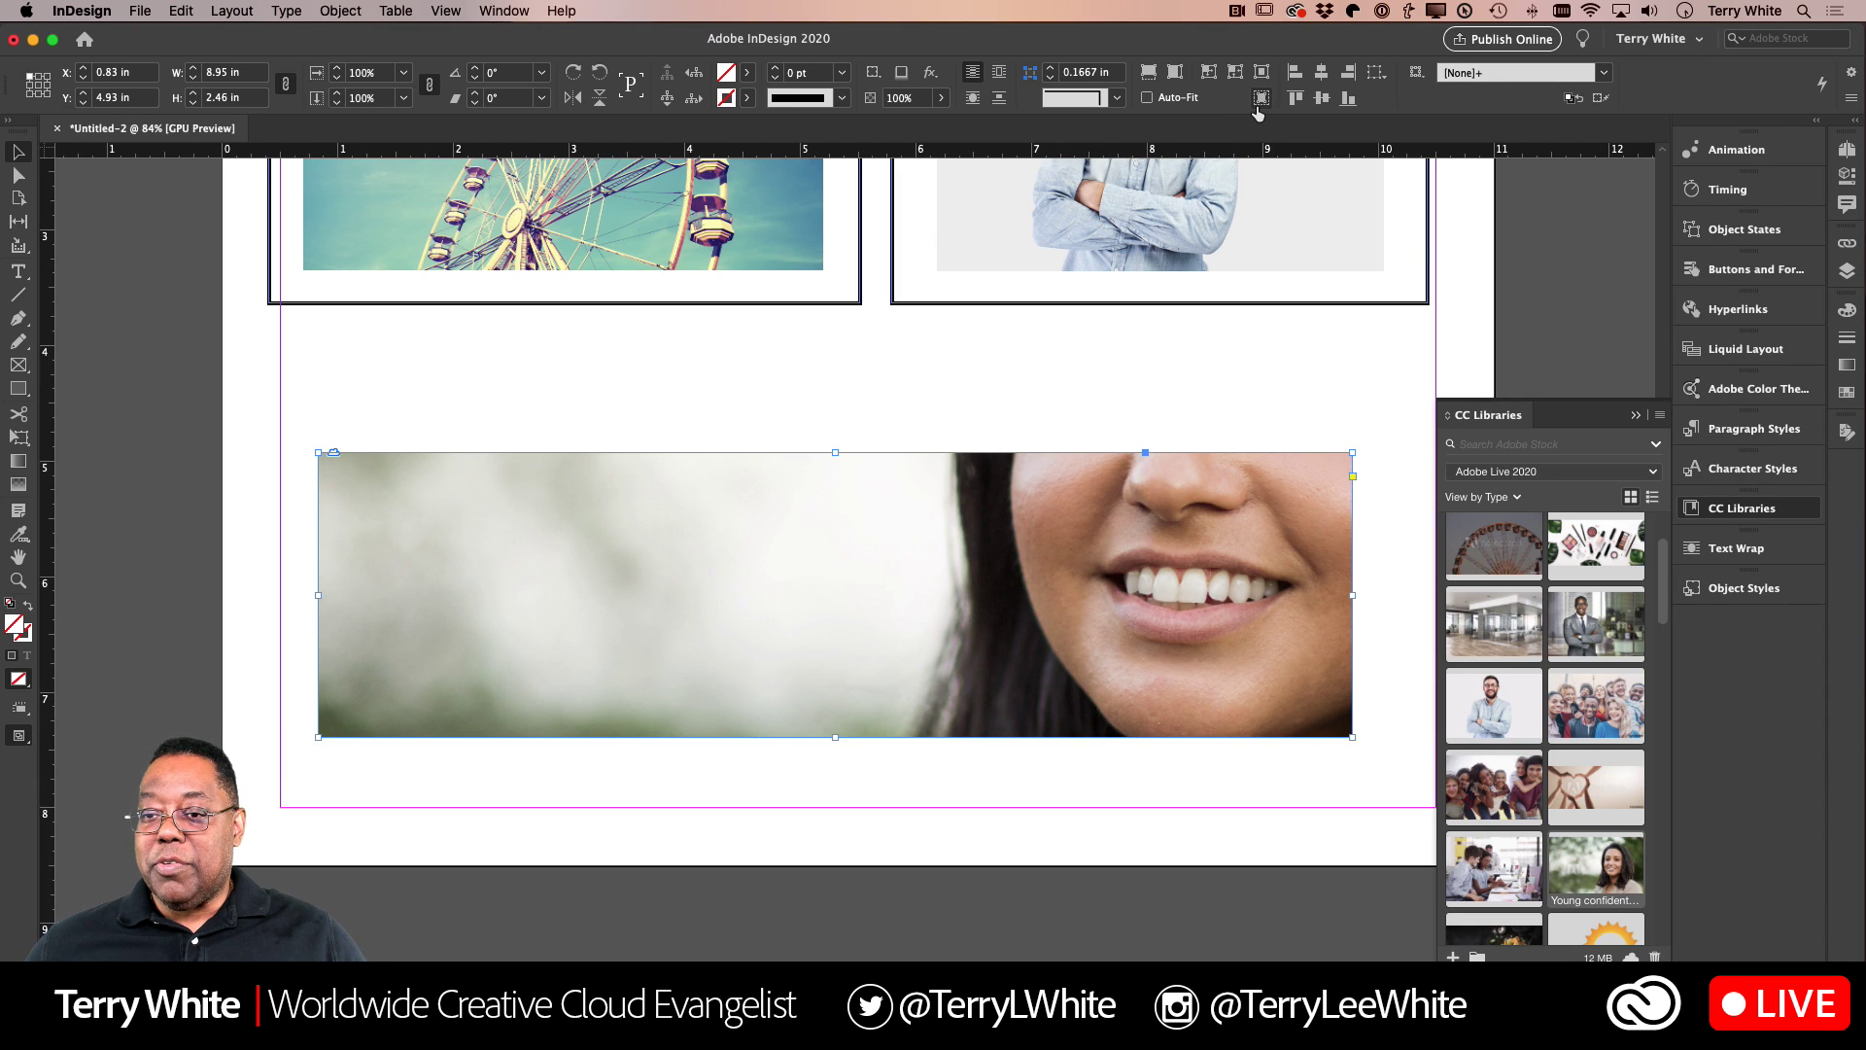
# Step: Try Content-Aware Fit on the woman's portrait, shift the image up inside its frame, and revert the changes
pyautogui.click(1263, 101)
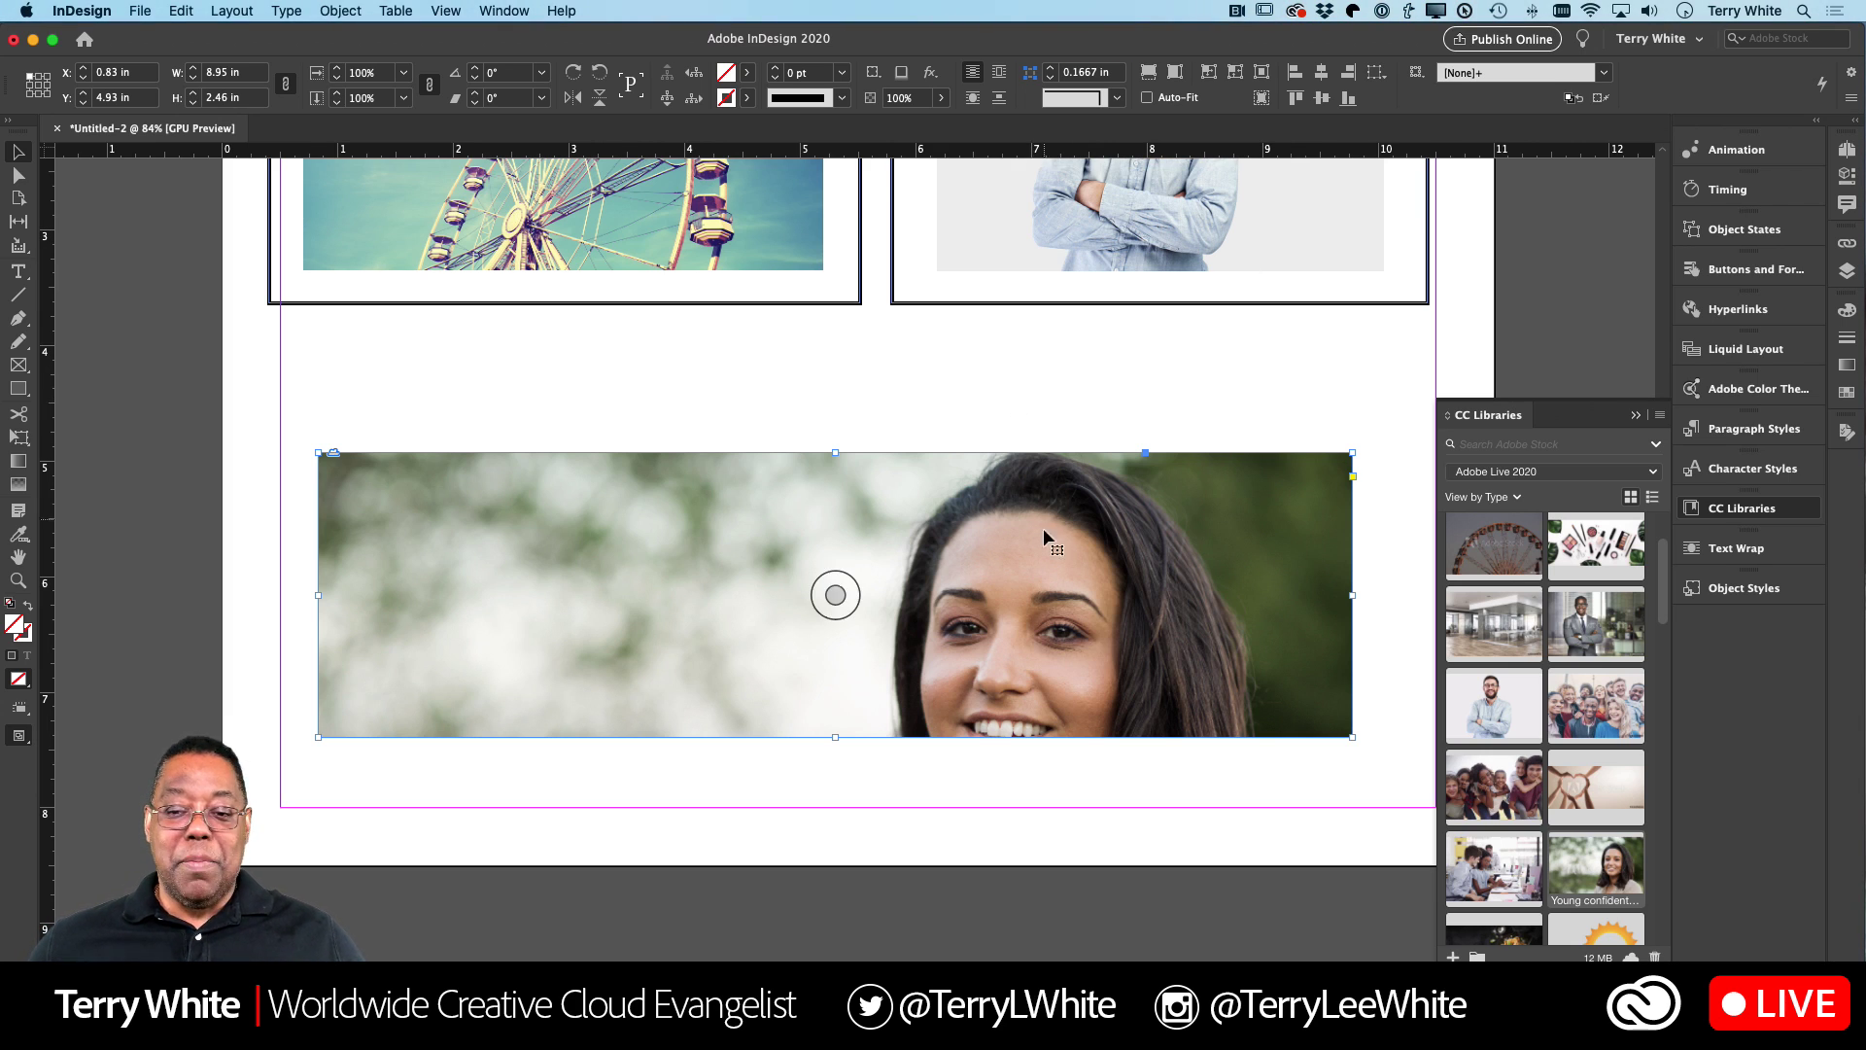
pyautogui.moveTo(841, 601); pyautogui.dragTo(846, 568)
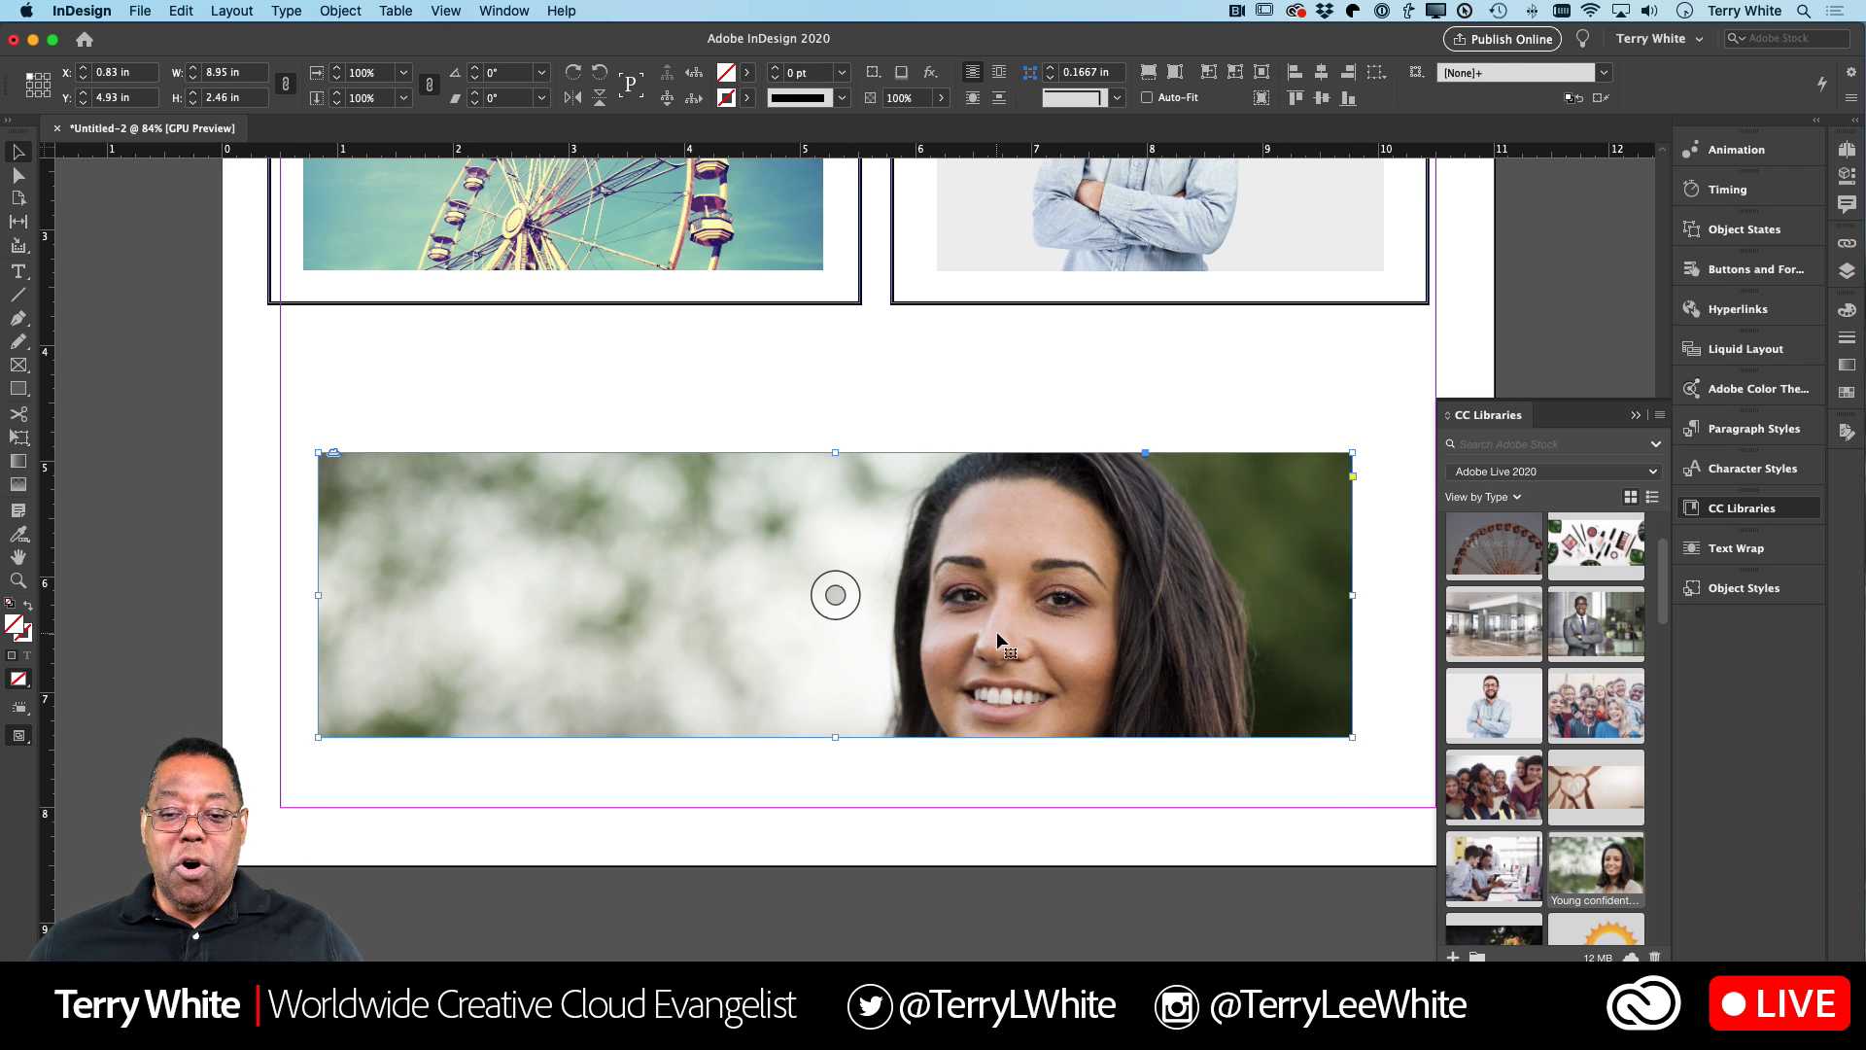
pyautogui.press('super+alt+x')
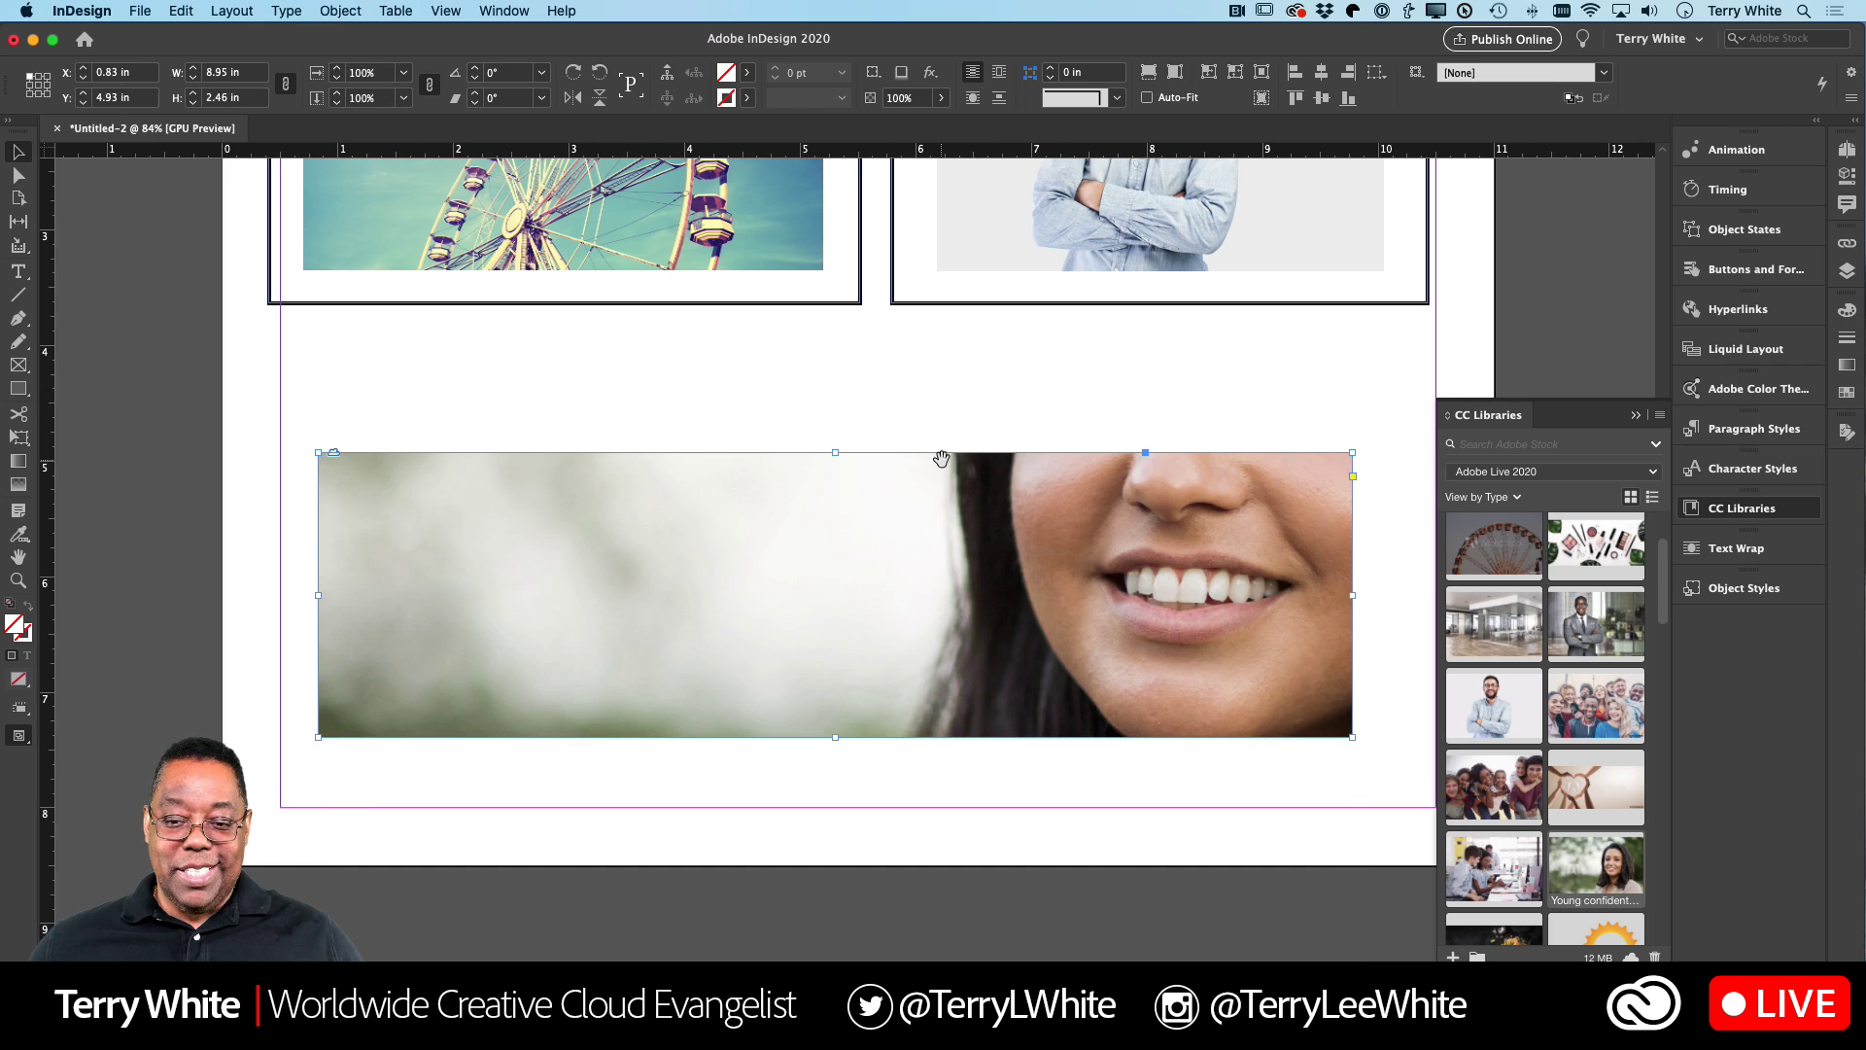
# Step: Extend the wide frame upward to about 3.04 in tall, with the portrait refitted by Content-Aware Fit and shifted slightly up and right inside it
pyautogui.moveTo(836, 452); pyautogui.dragTo(844, 385)
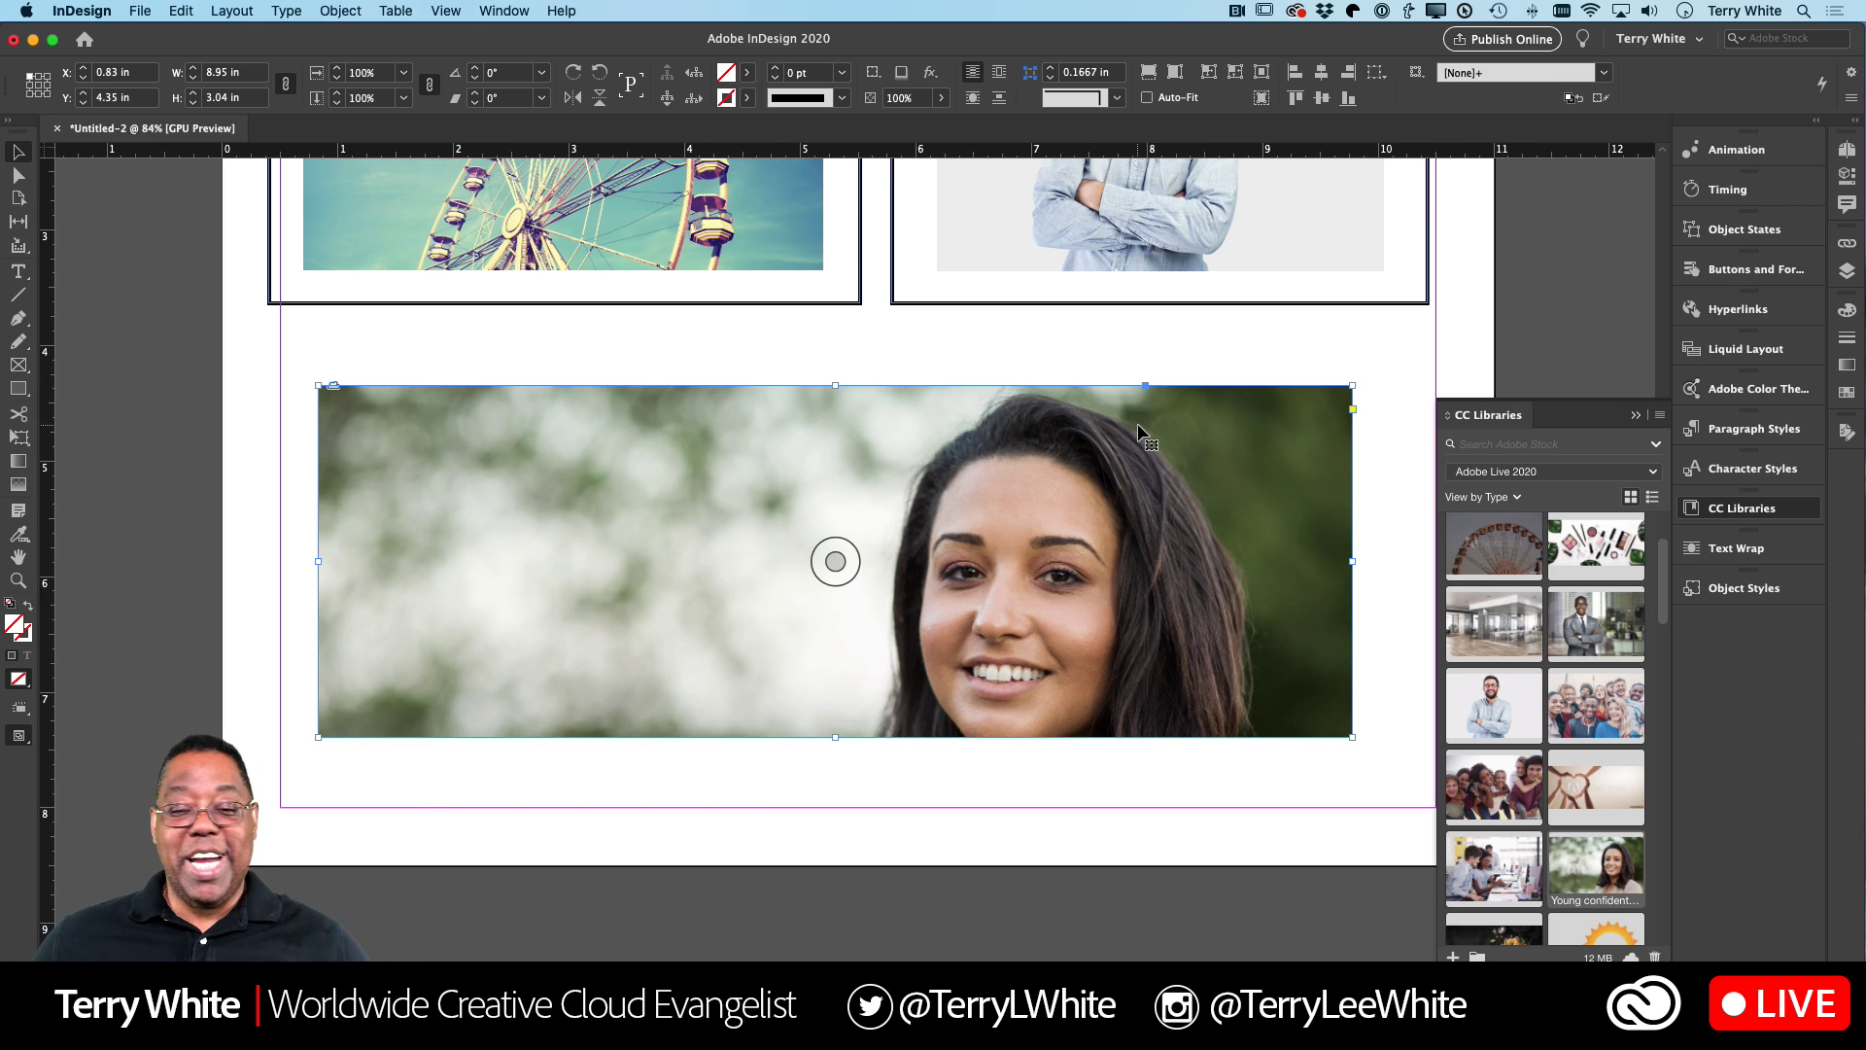
pyautogui.moveTo(835, 560); pyautogui.dragTo(846, 533)
pyautogui.press('Escape')
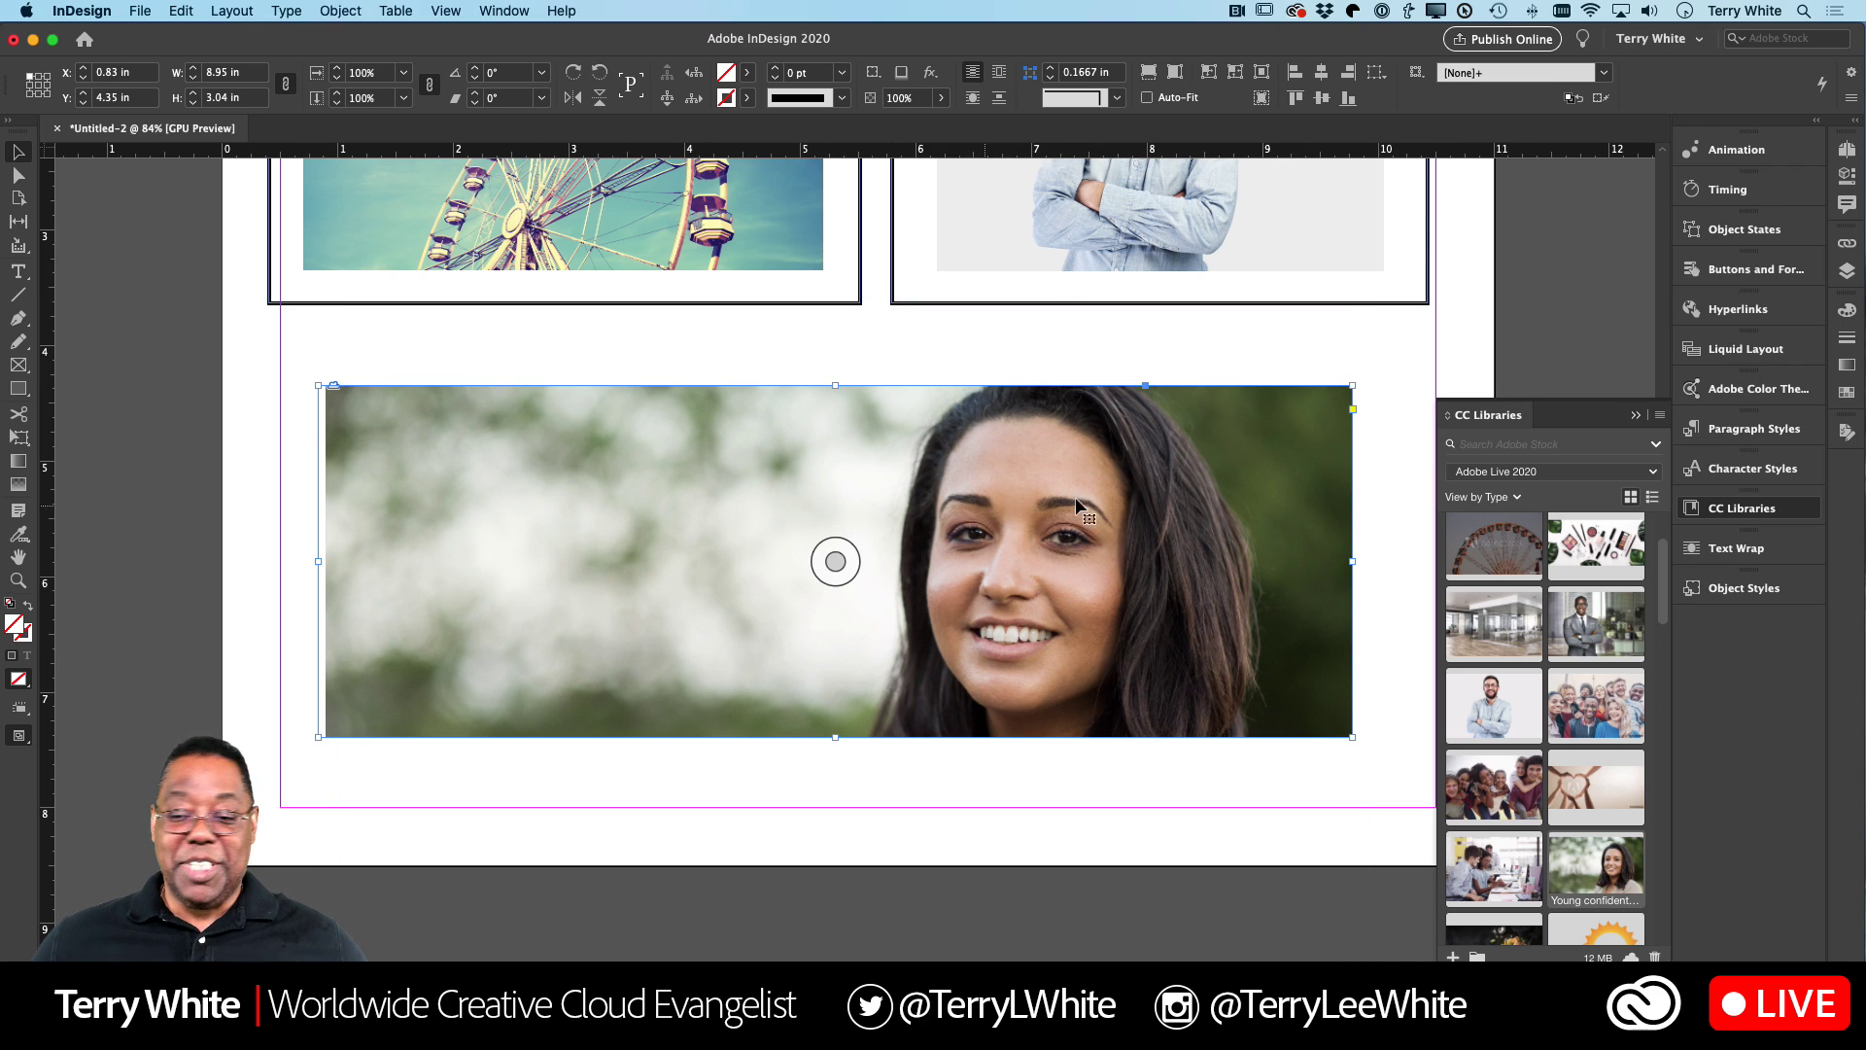
pyautogui.click(1384, 369)
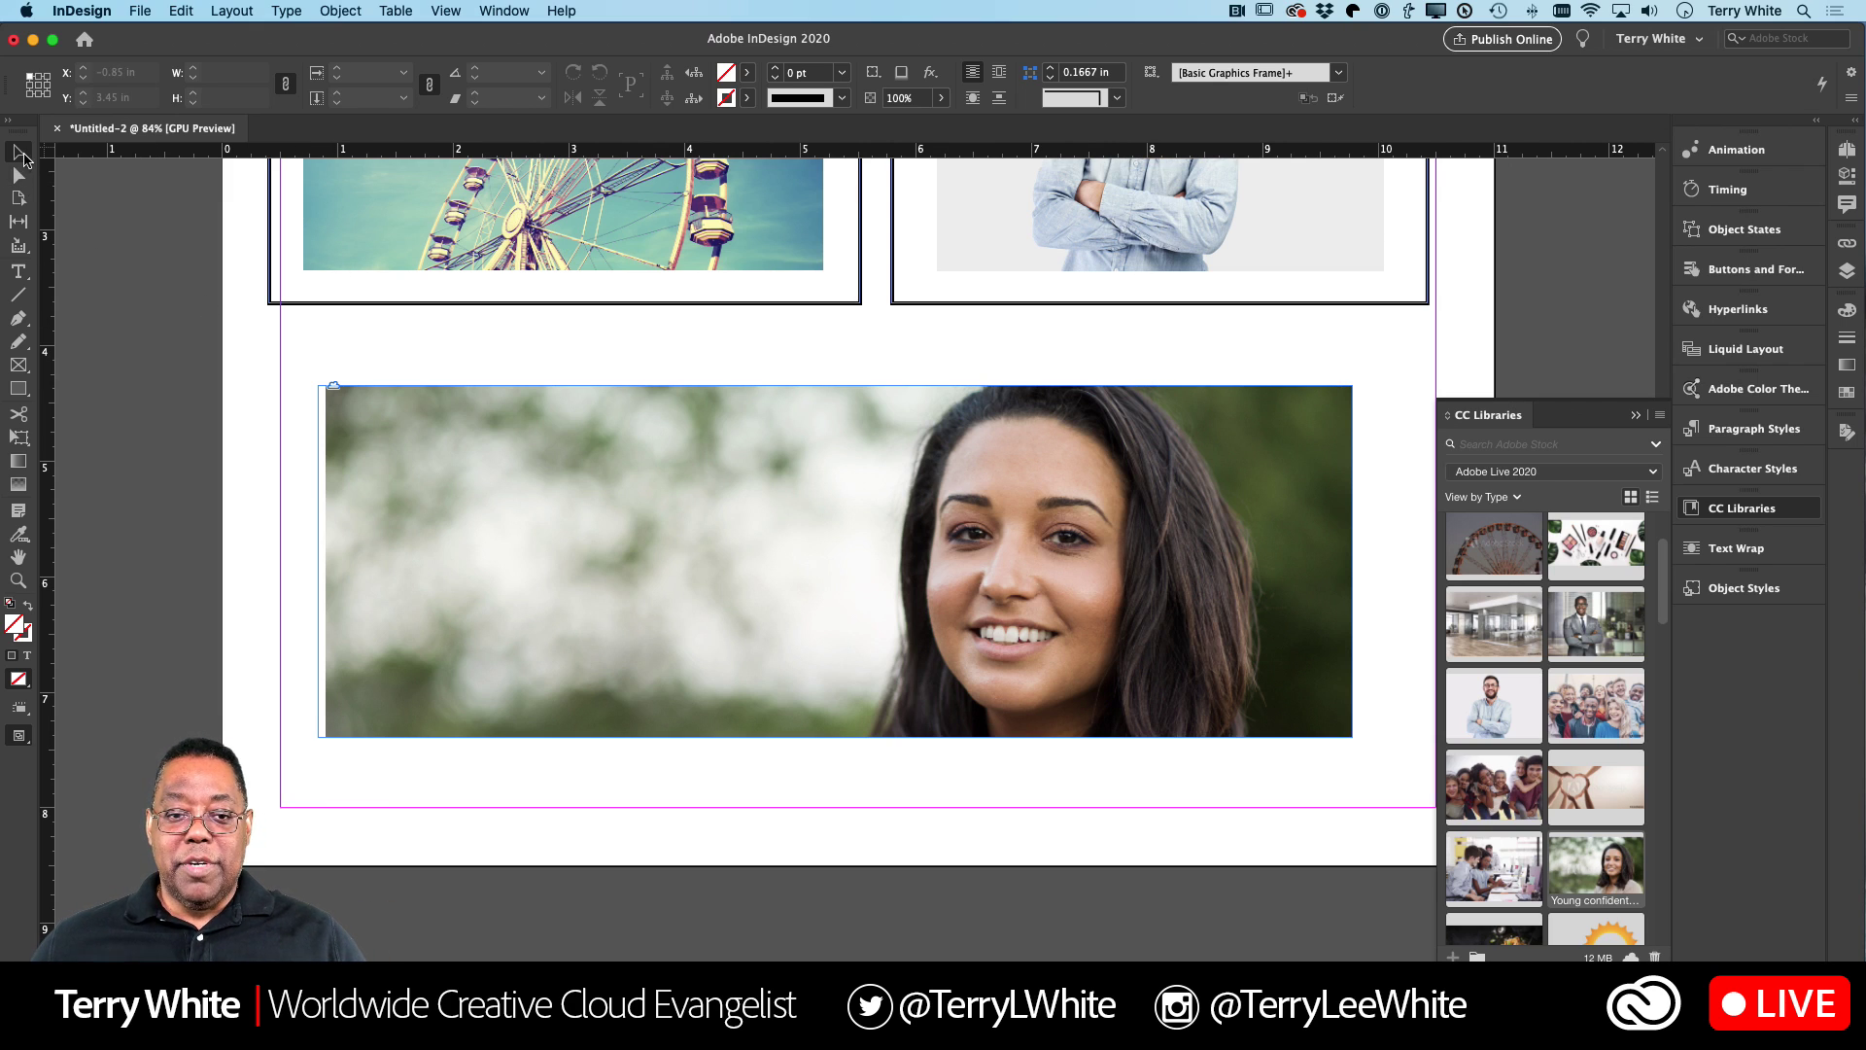
pyautogui.click(184, 11)
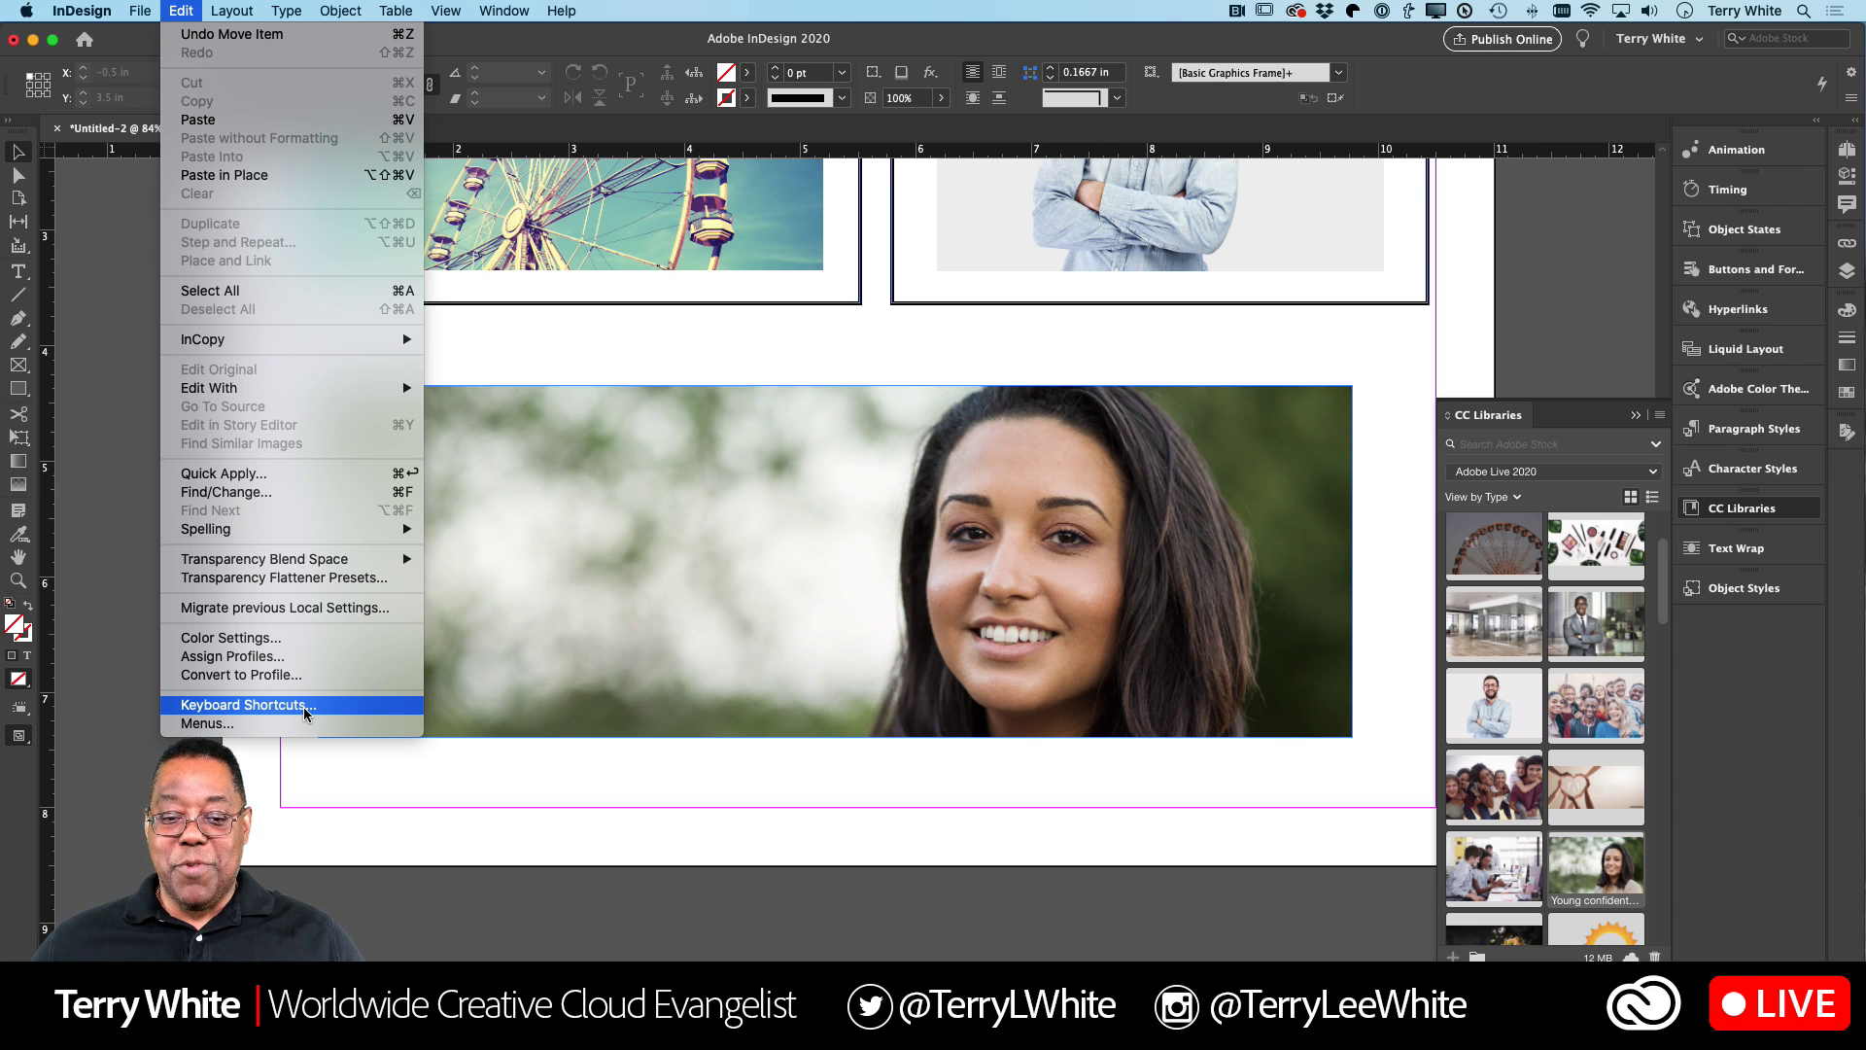
pyautogui.click(133, 671)
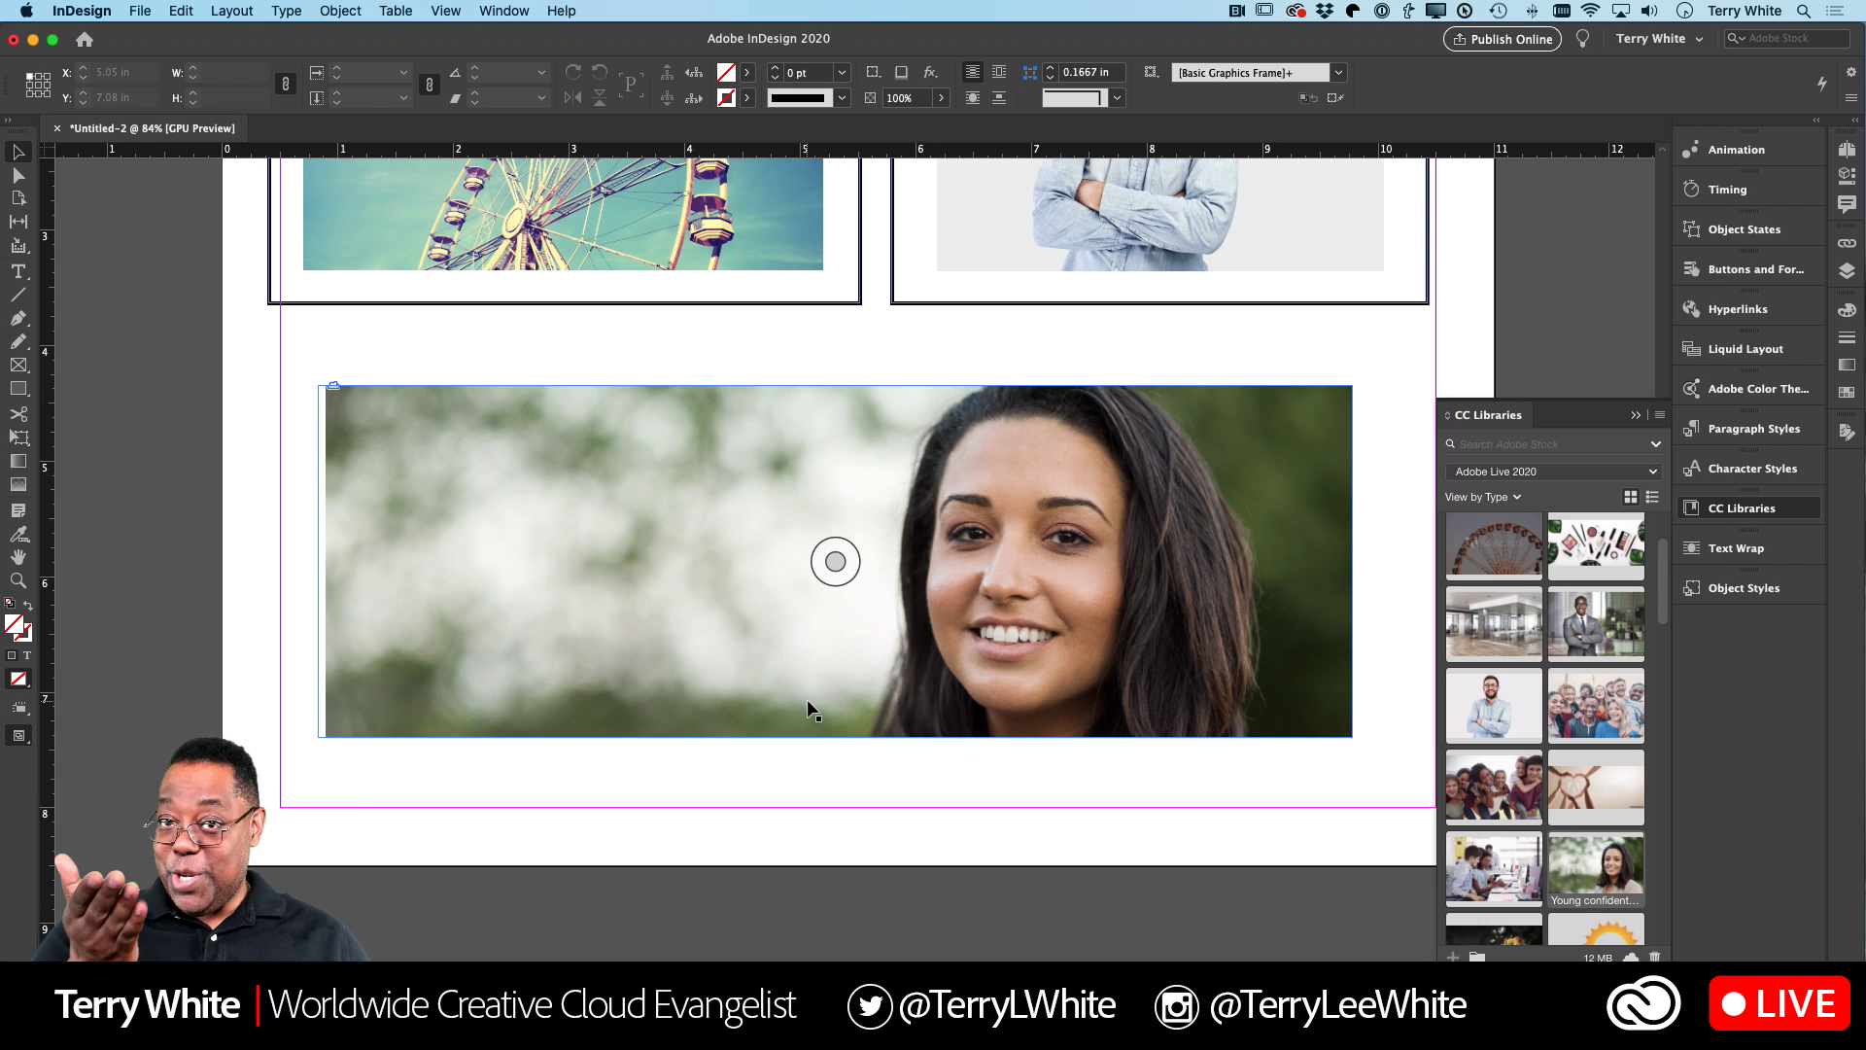
# Step: Apply a previewed drop shadow to the wide portrait image, using Multiply mode, 75% opacity and a 0.1375 in distance
pyautogui.press('super+minus')
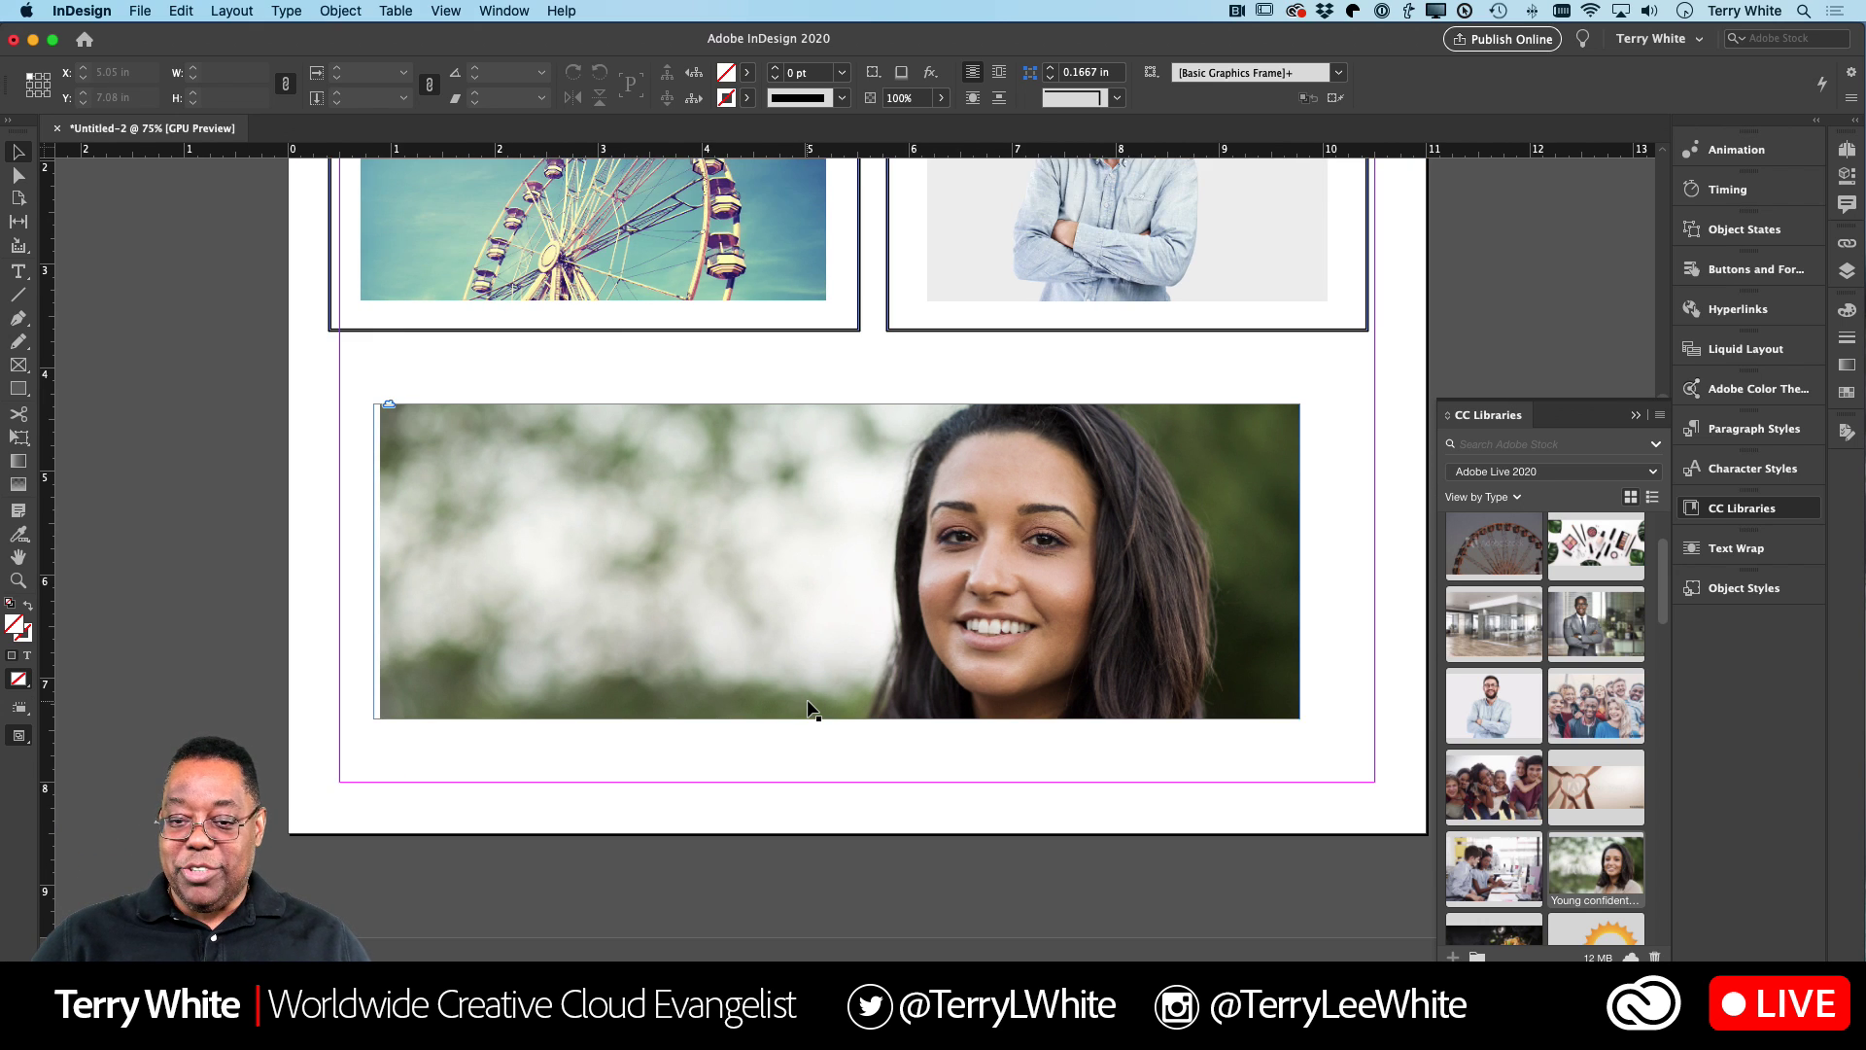
pyautogui.press('super+minus')
pyautogui.press('super+equal')
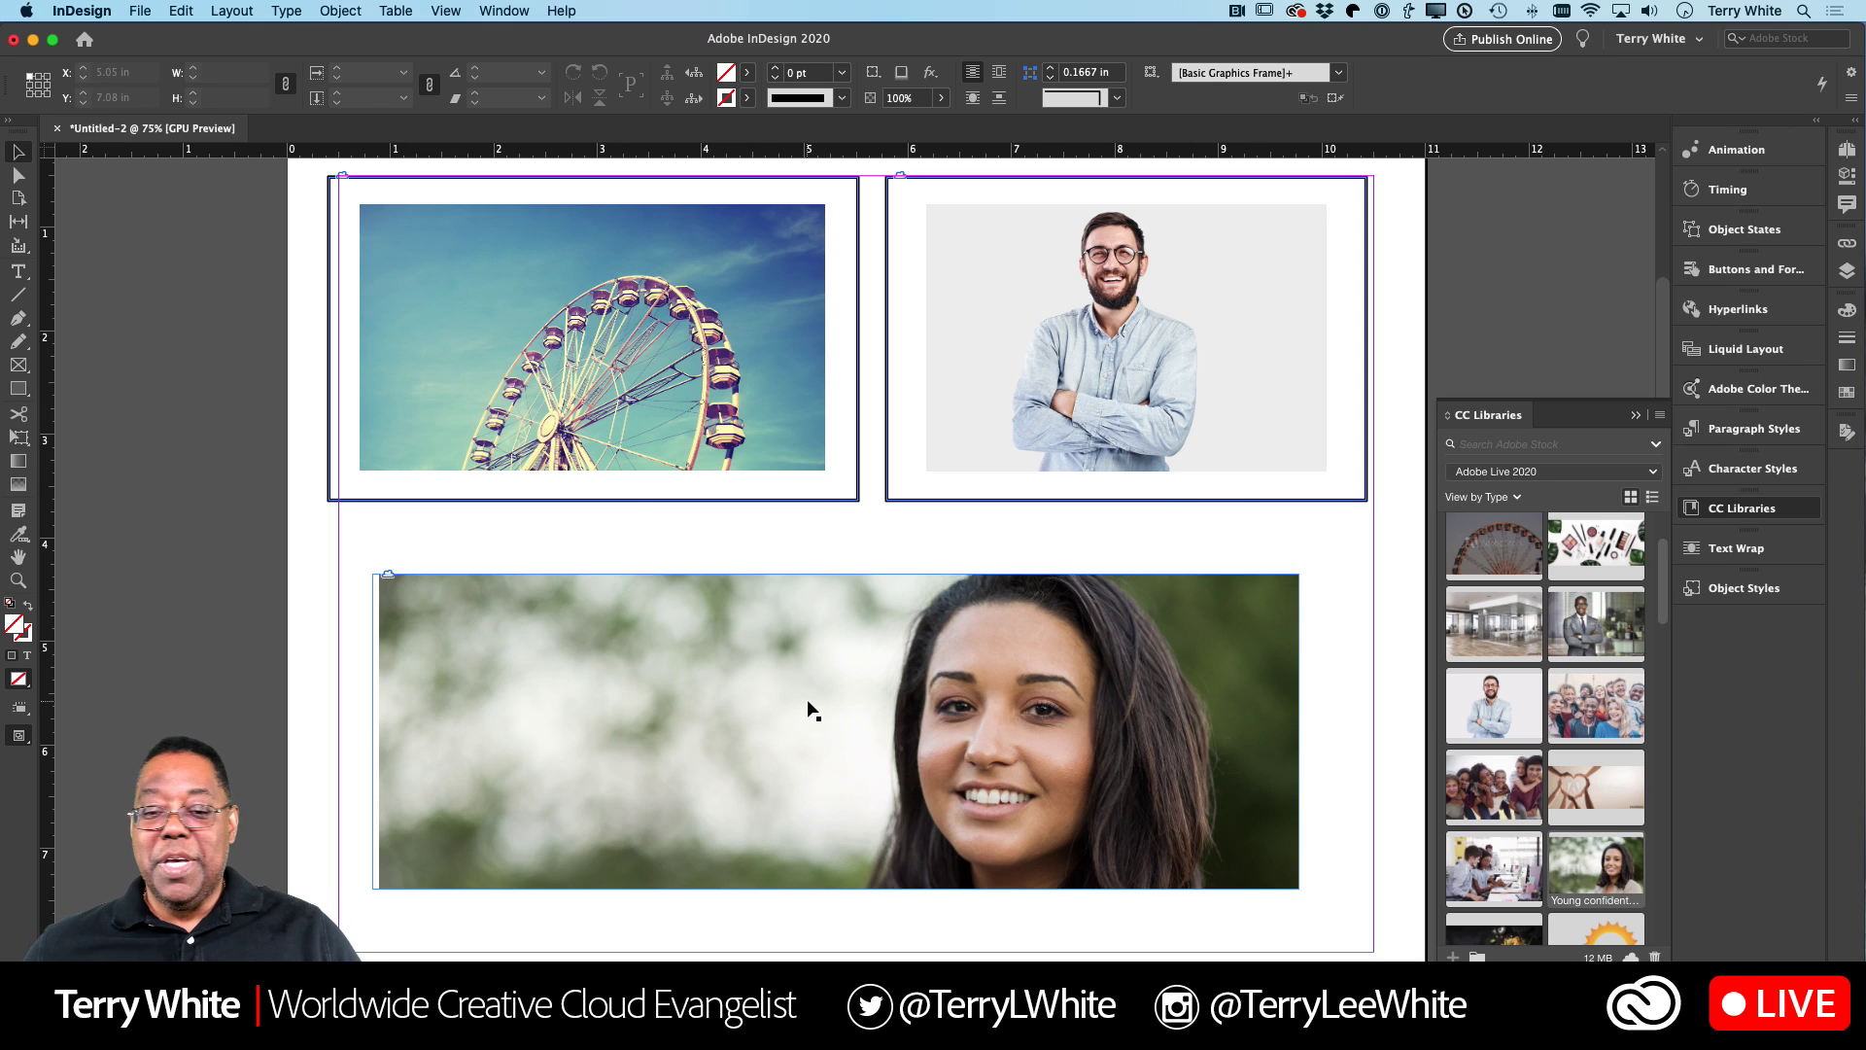
pyautogui.click(809, 702)
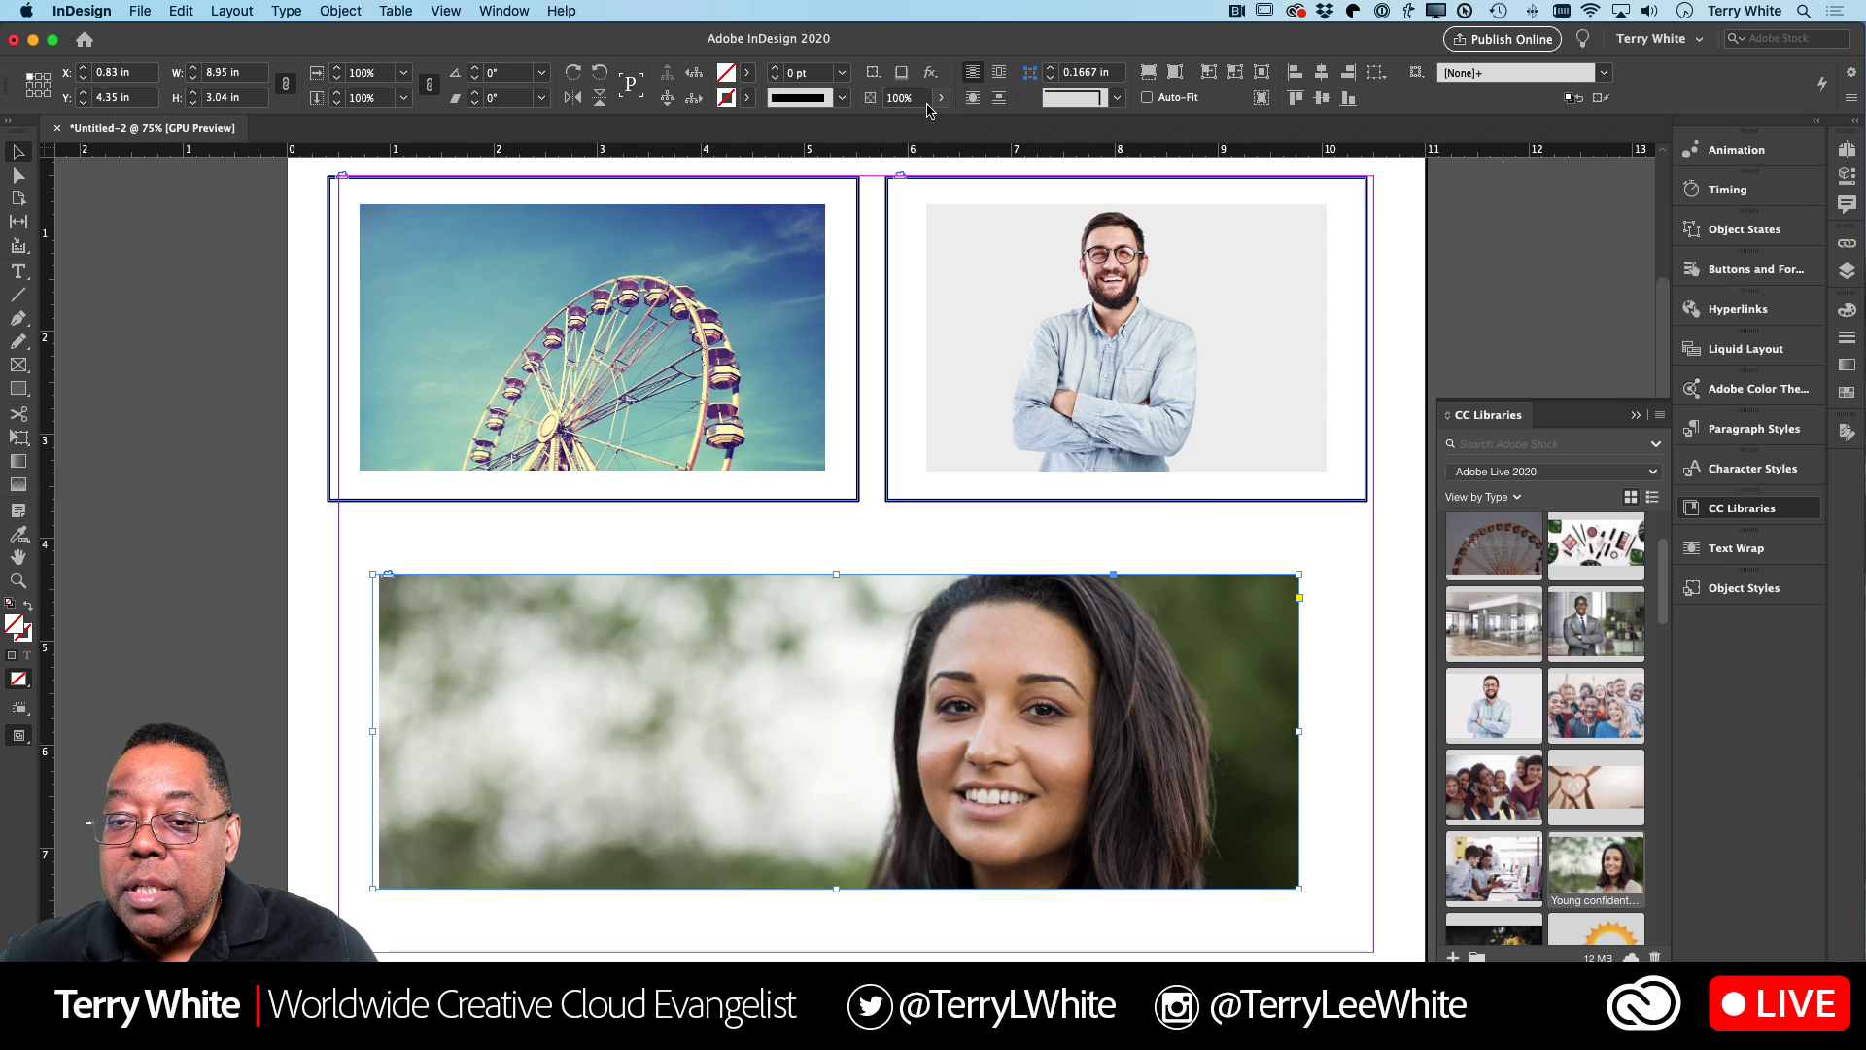
pyautogui.click(877, 78)
pyautogui.click(877, 77)
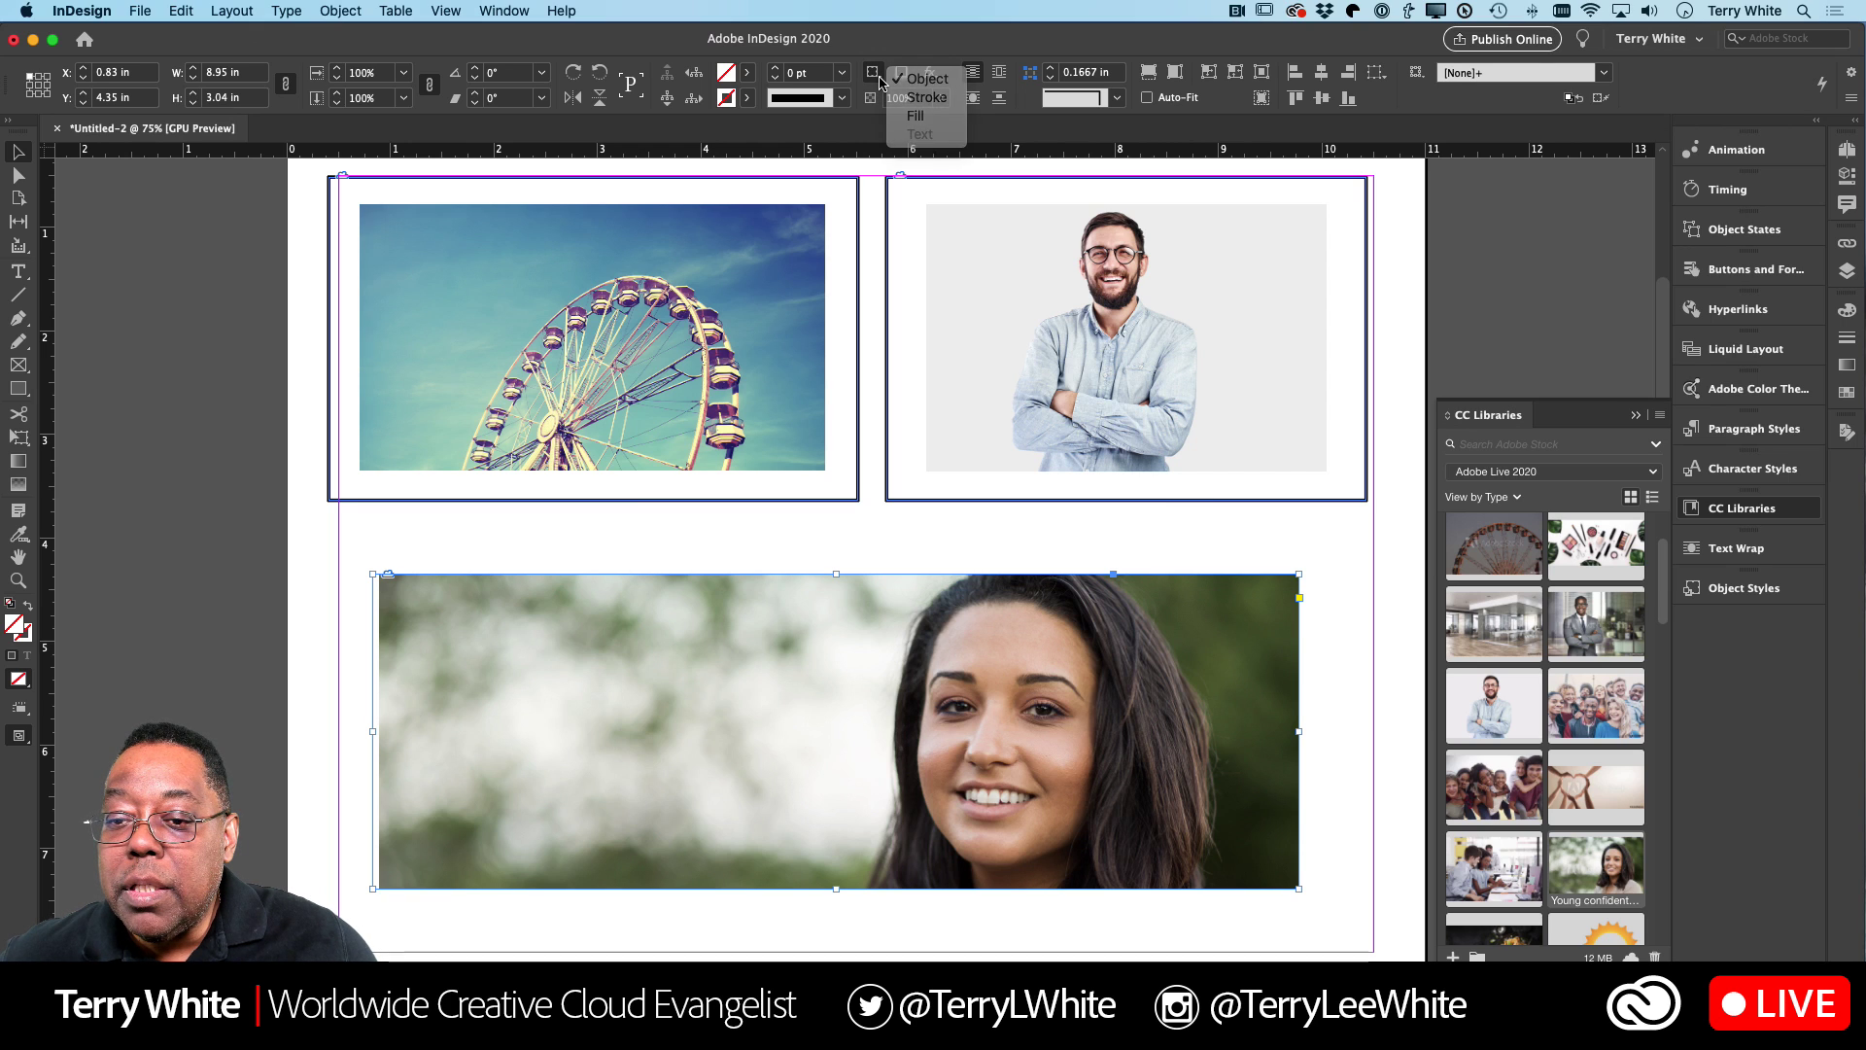
pyautogui.click(930, 75)
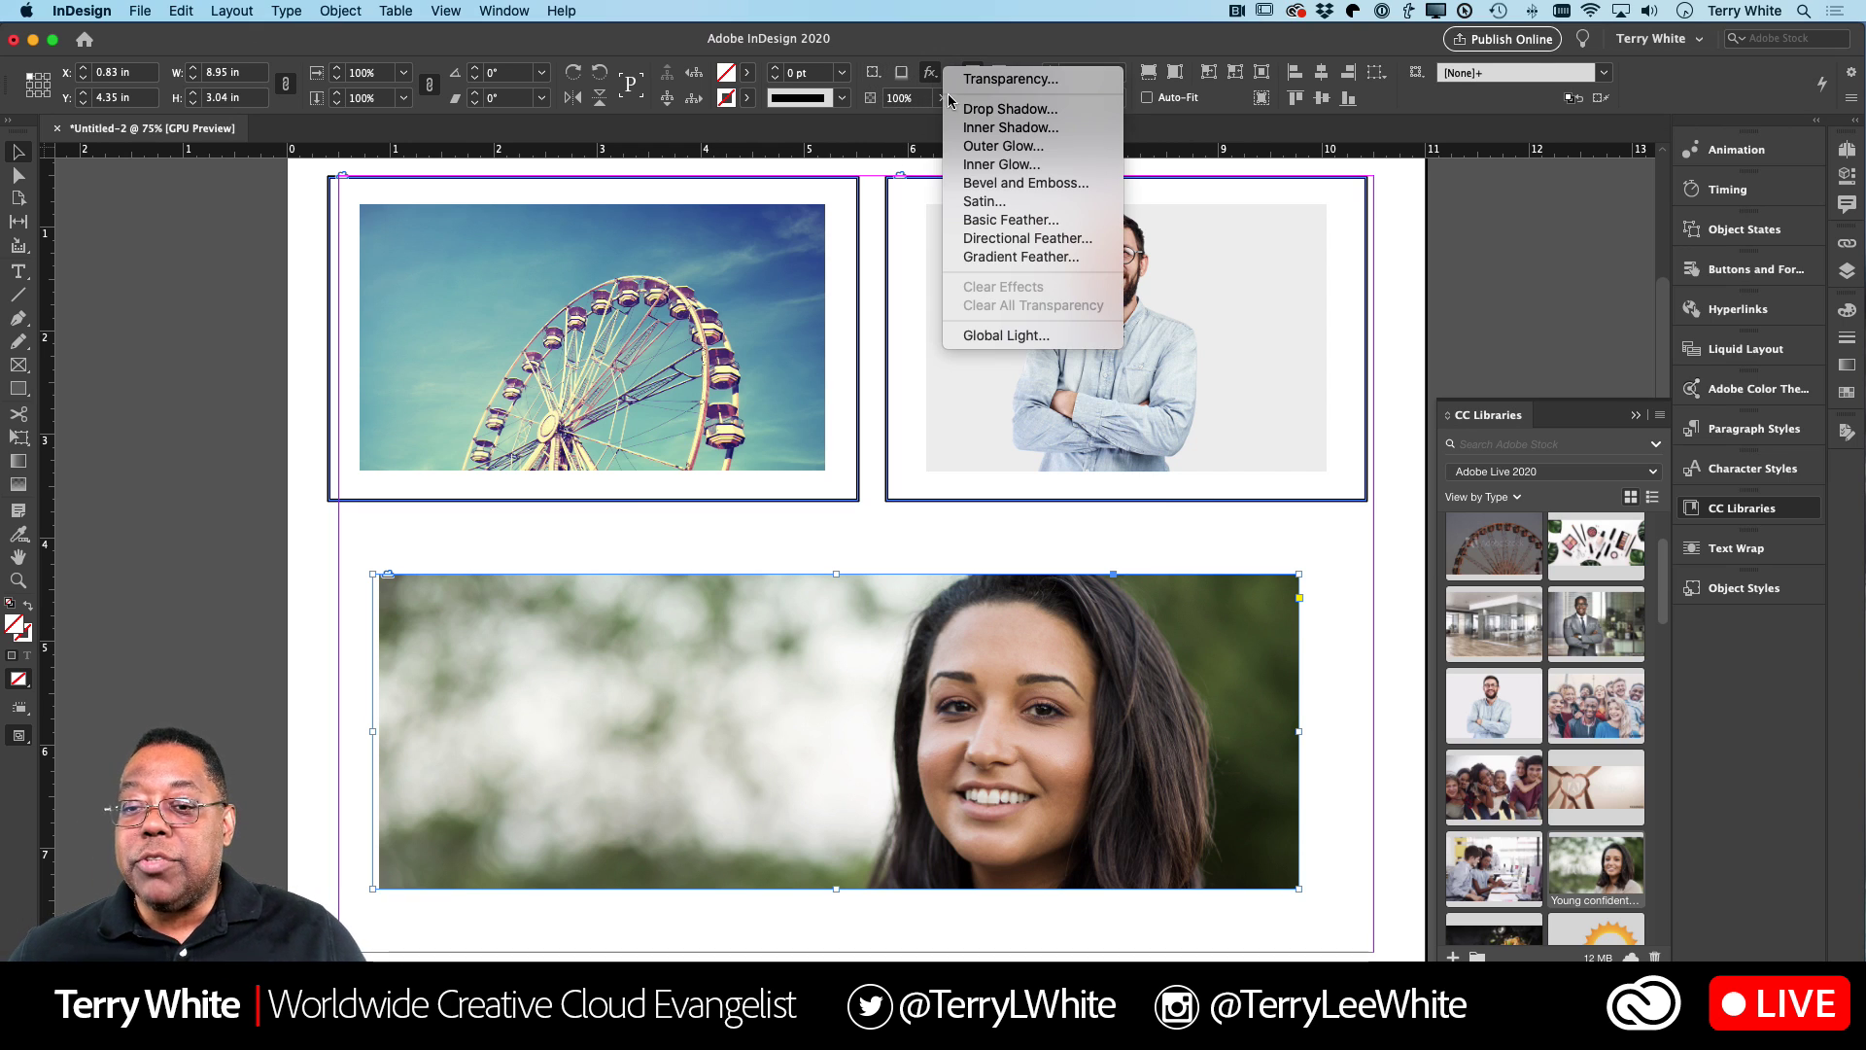
pyautogui.click(1001, 109)
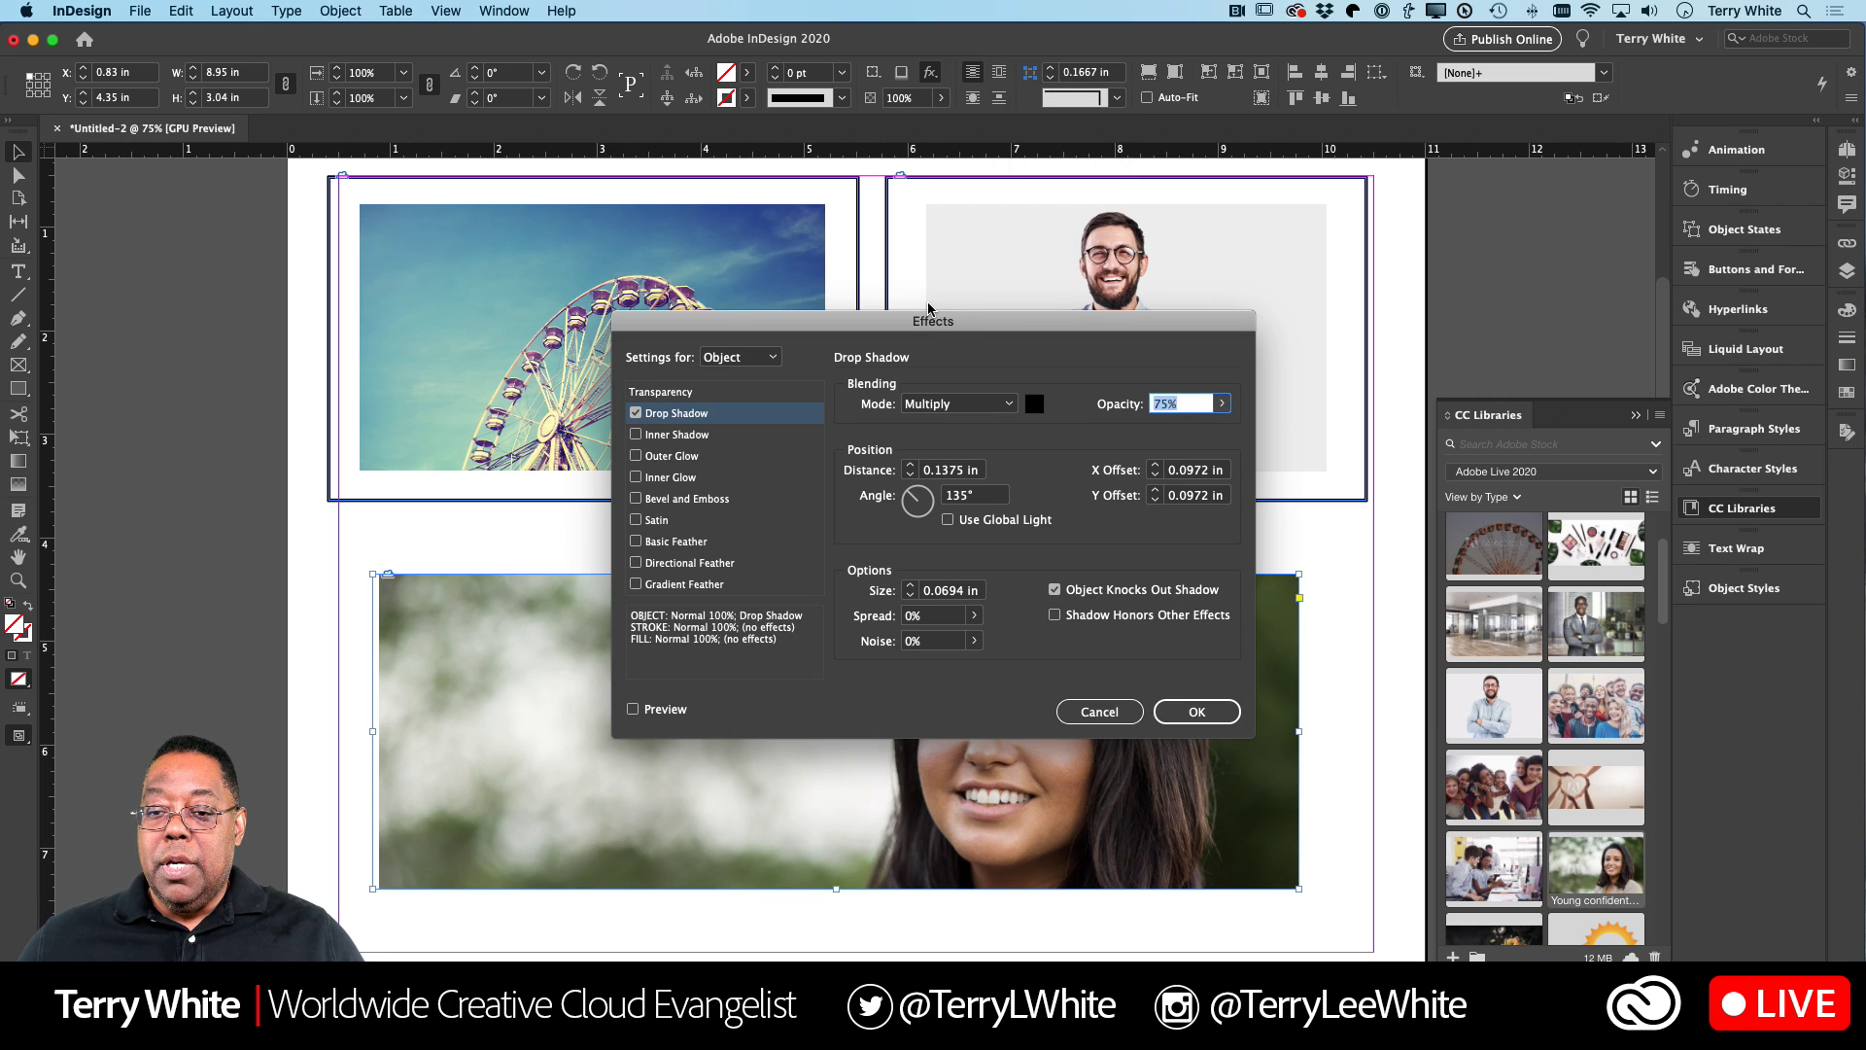
pyautogui.moveTo(928, 323); pyautogui.dragTo(1236, 172)
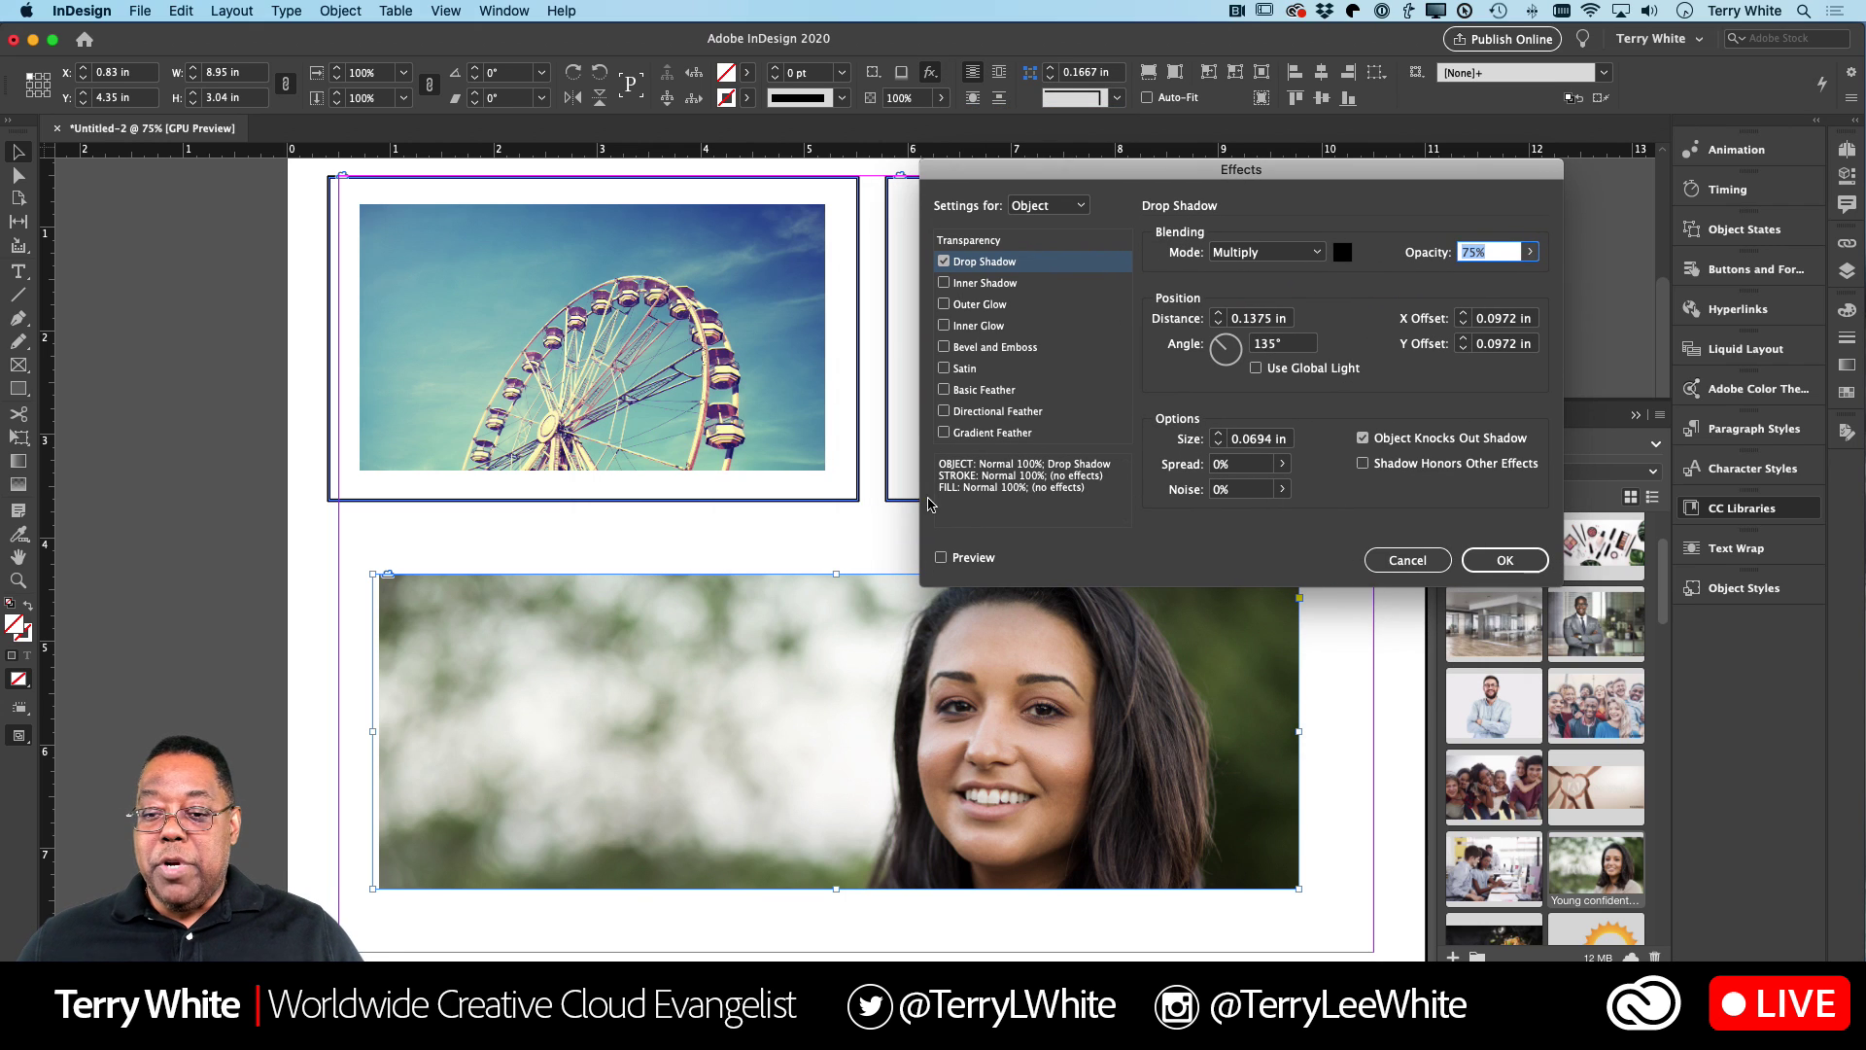
pyautogui.click(941, 557)
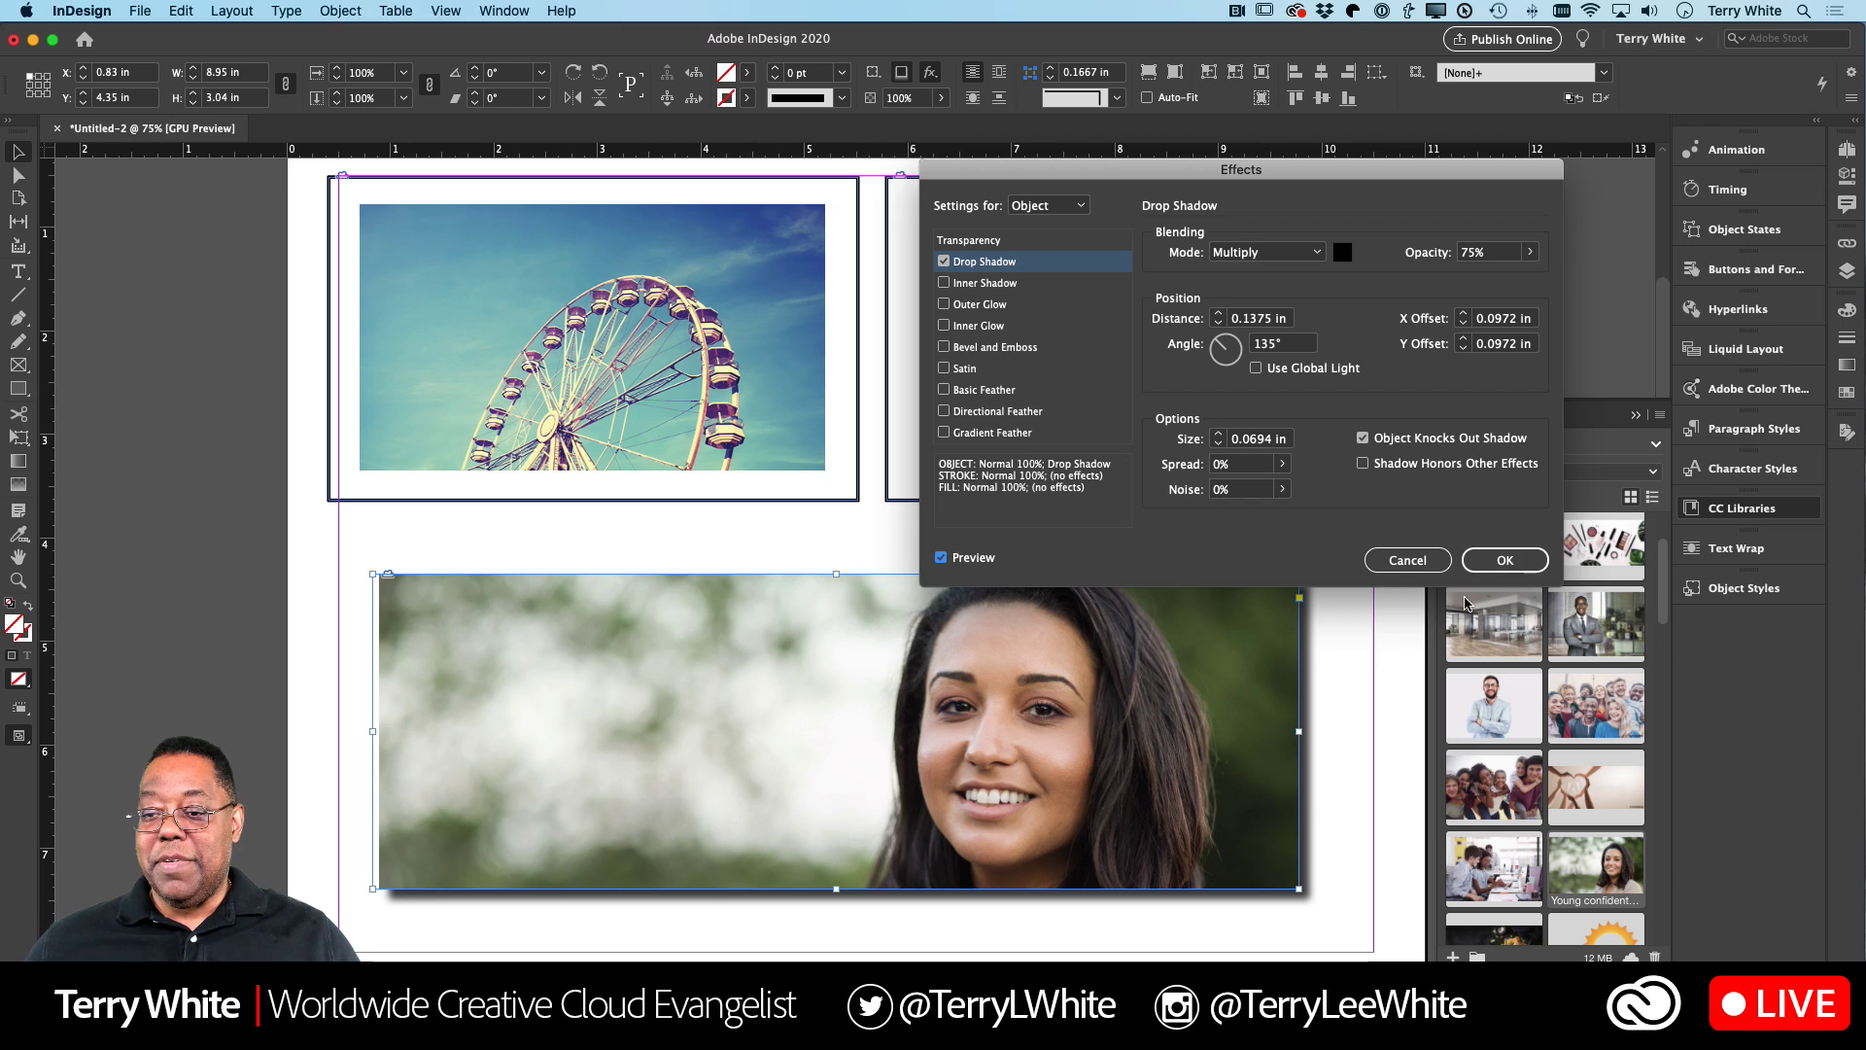
pyautogui.click(1504, 561)
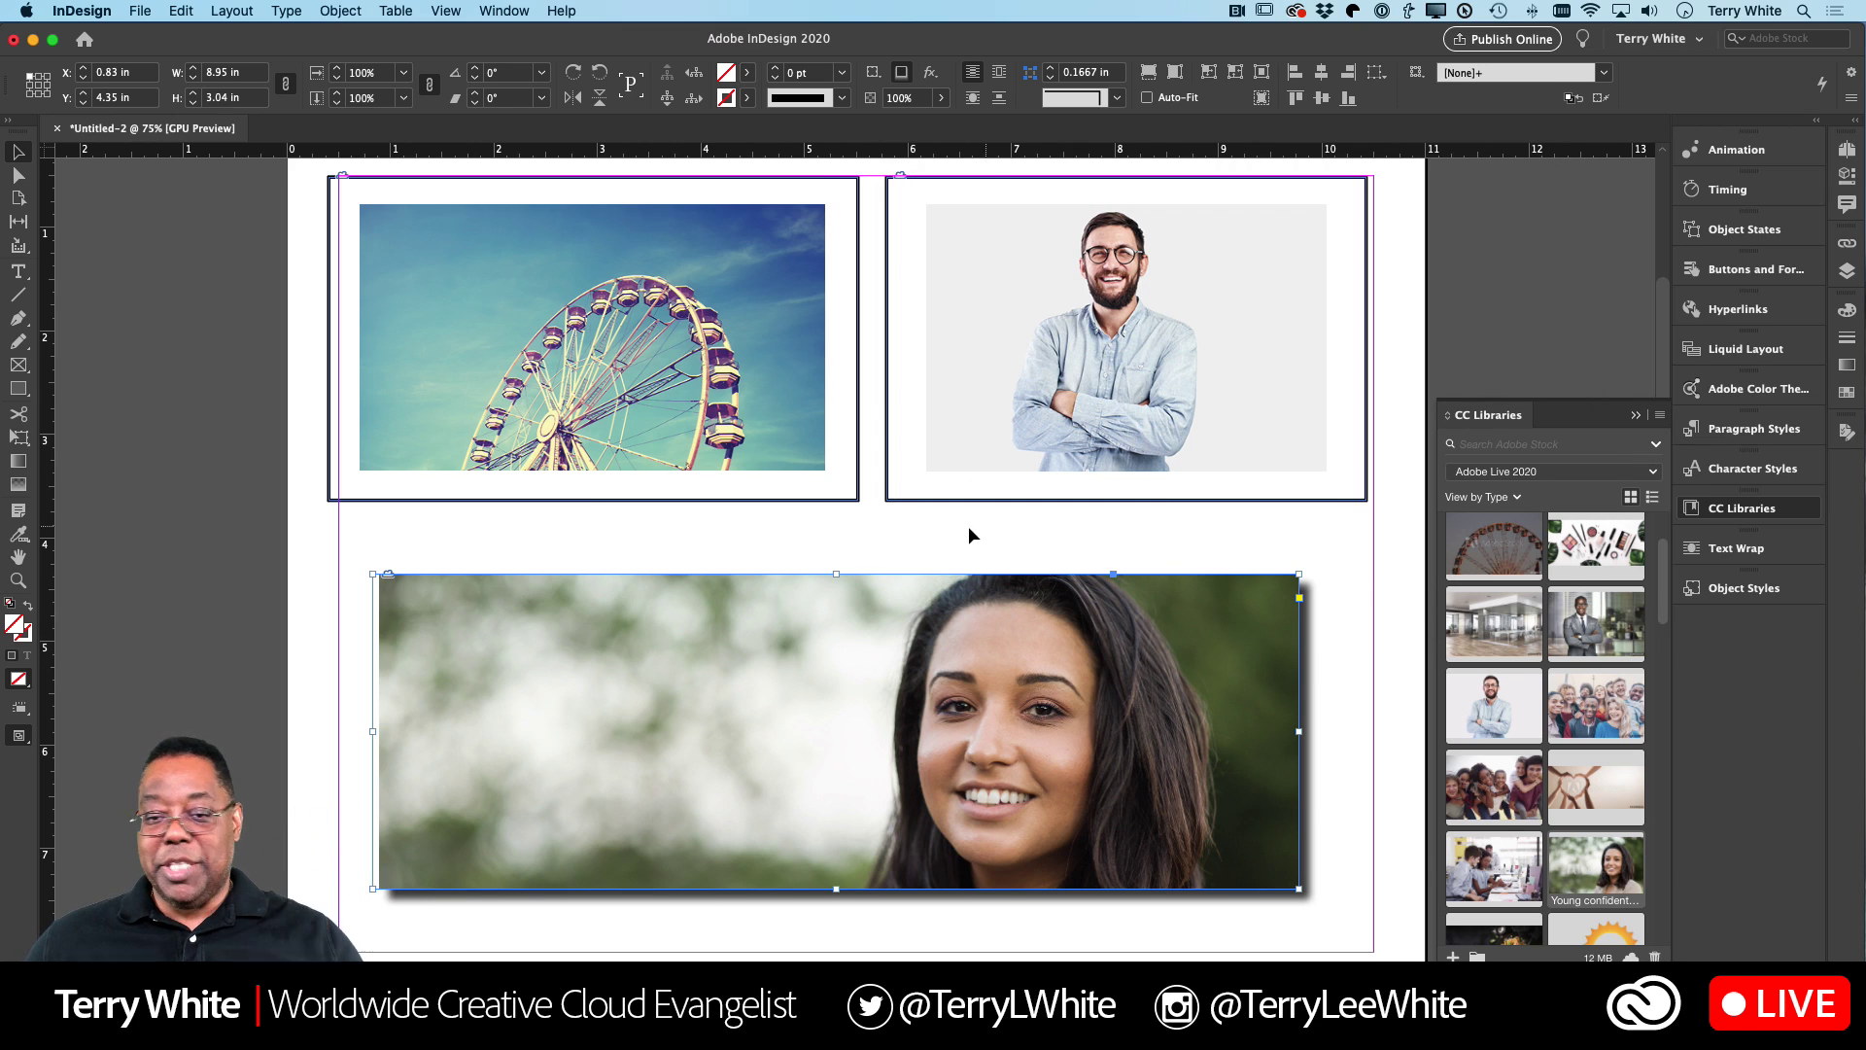
# Step: Try a drop shadow on the Ferris wheel image frame and cancel the effect
pyautogui.click(772, 468)
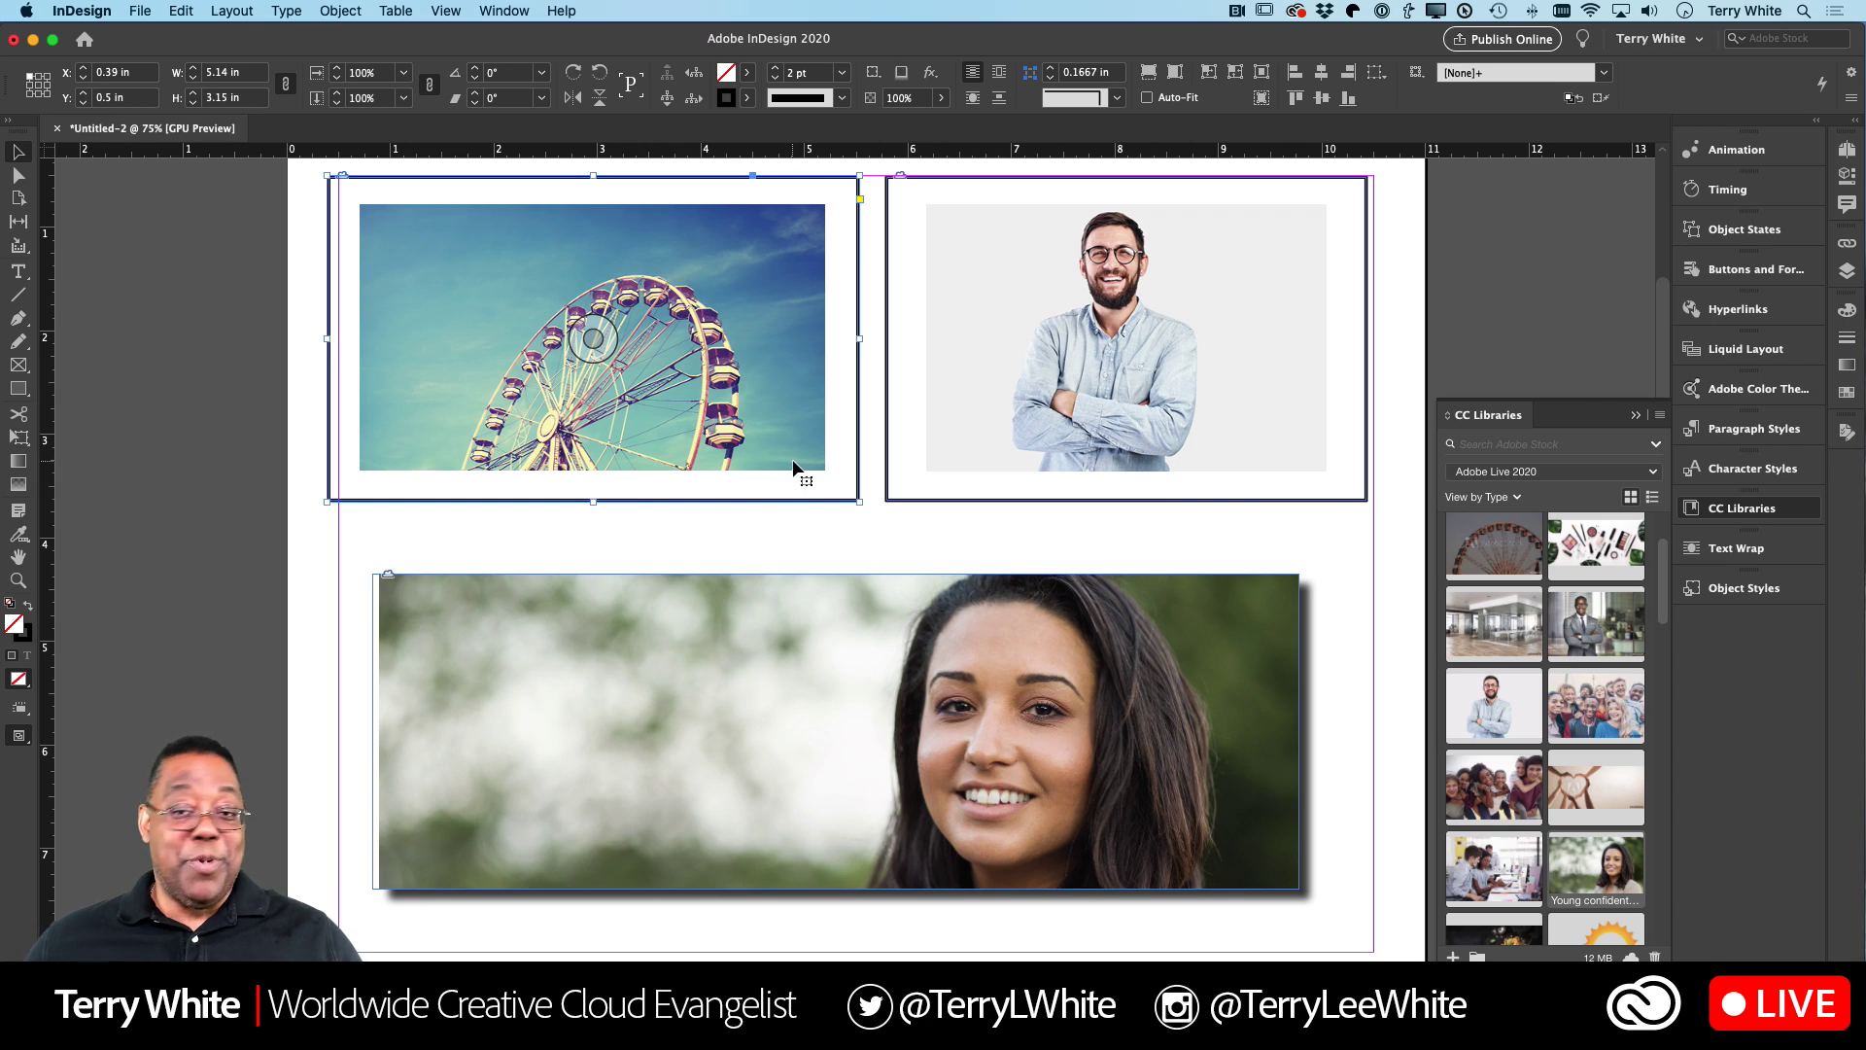
pyautogui.click(930, 72)
pyautogui.click(983, 109)
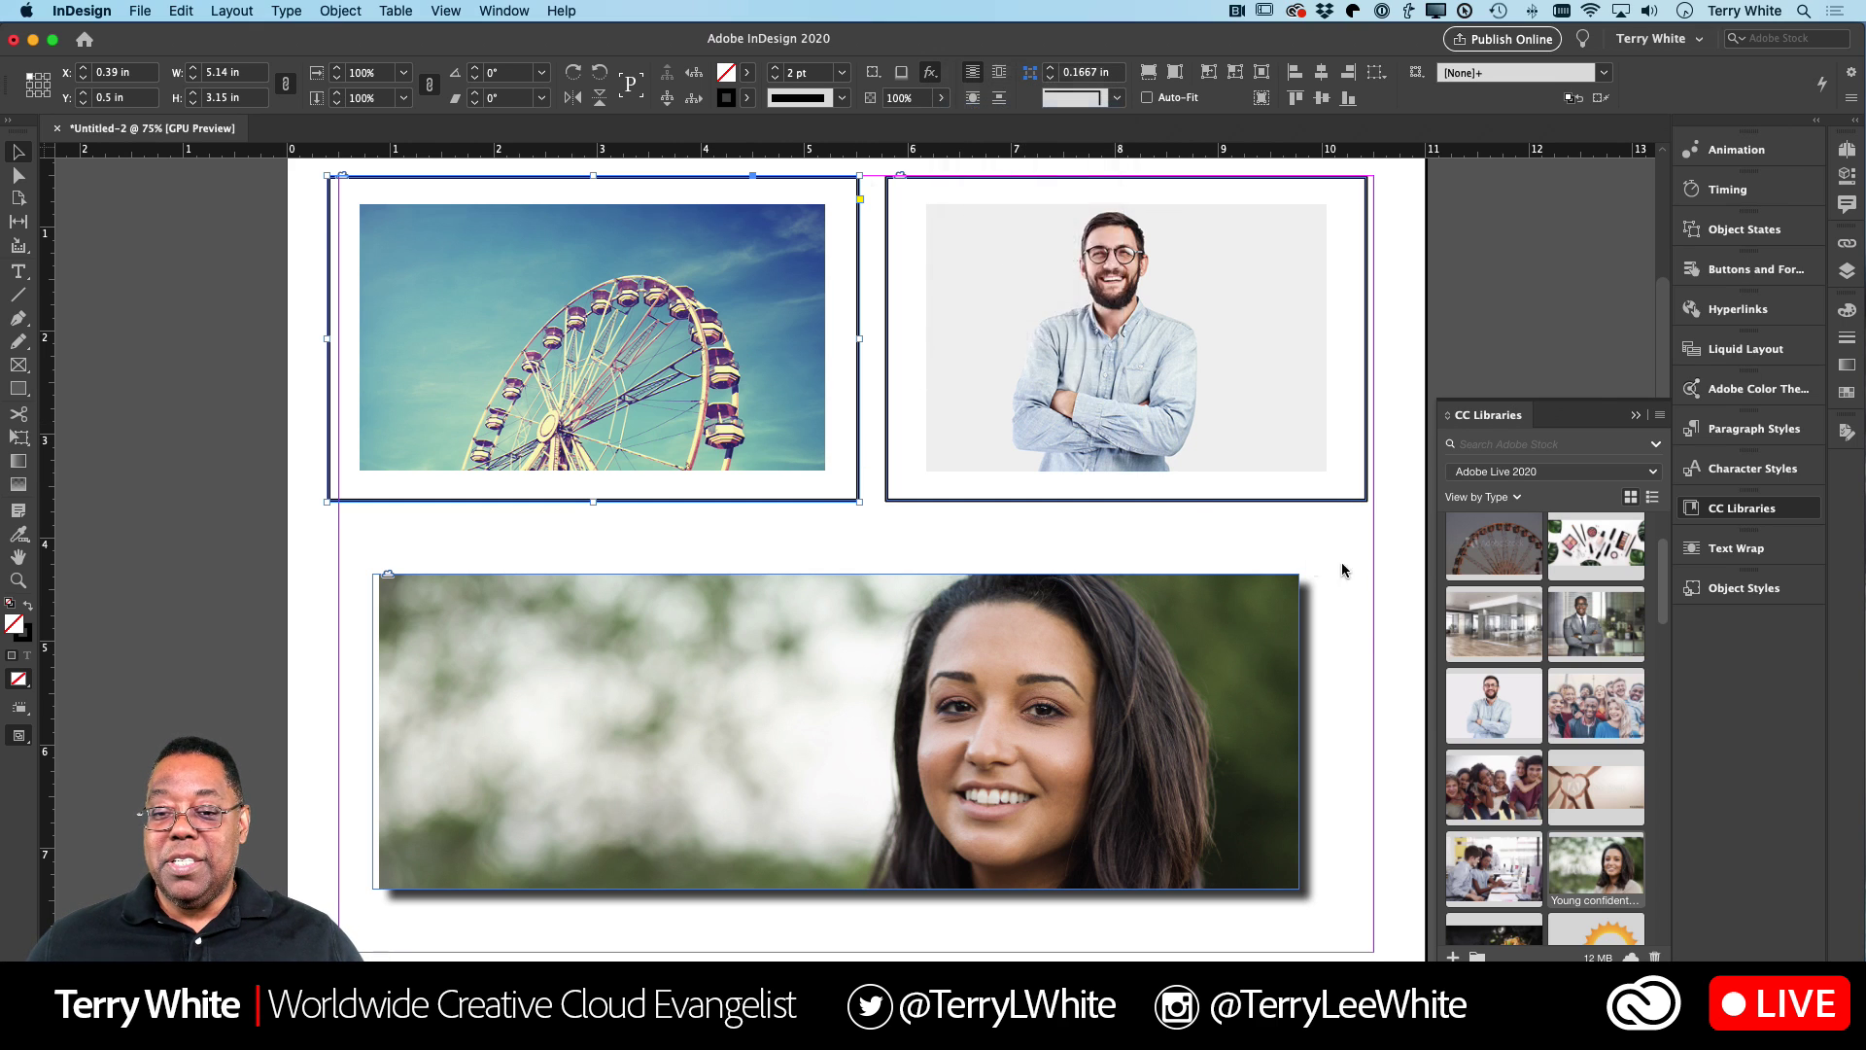
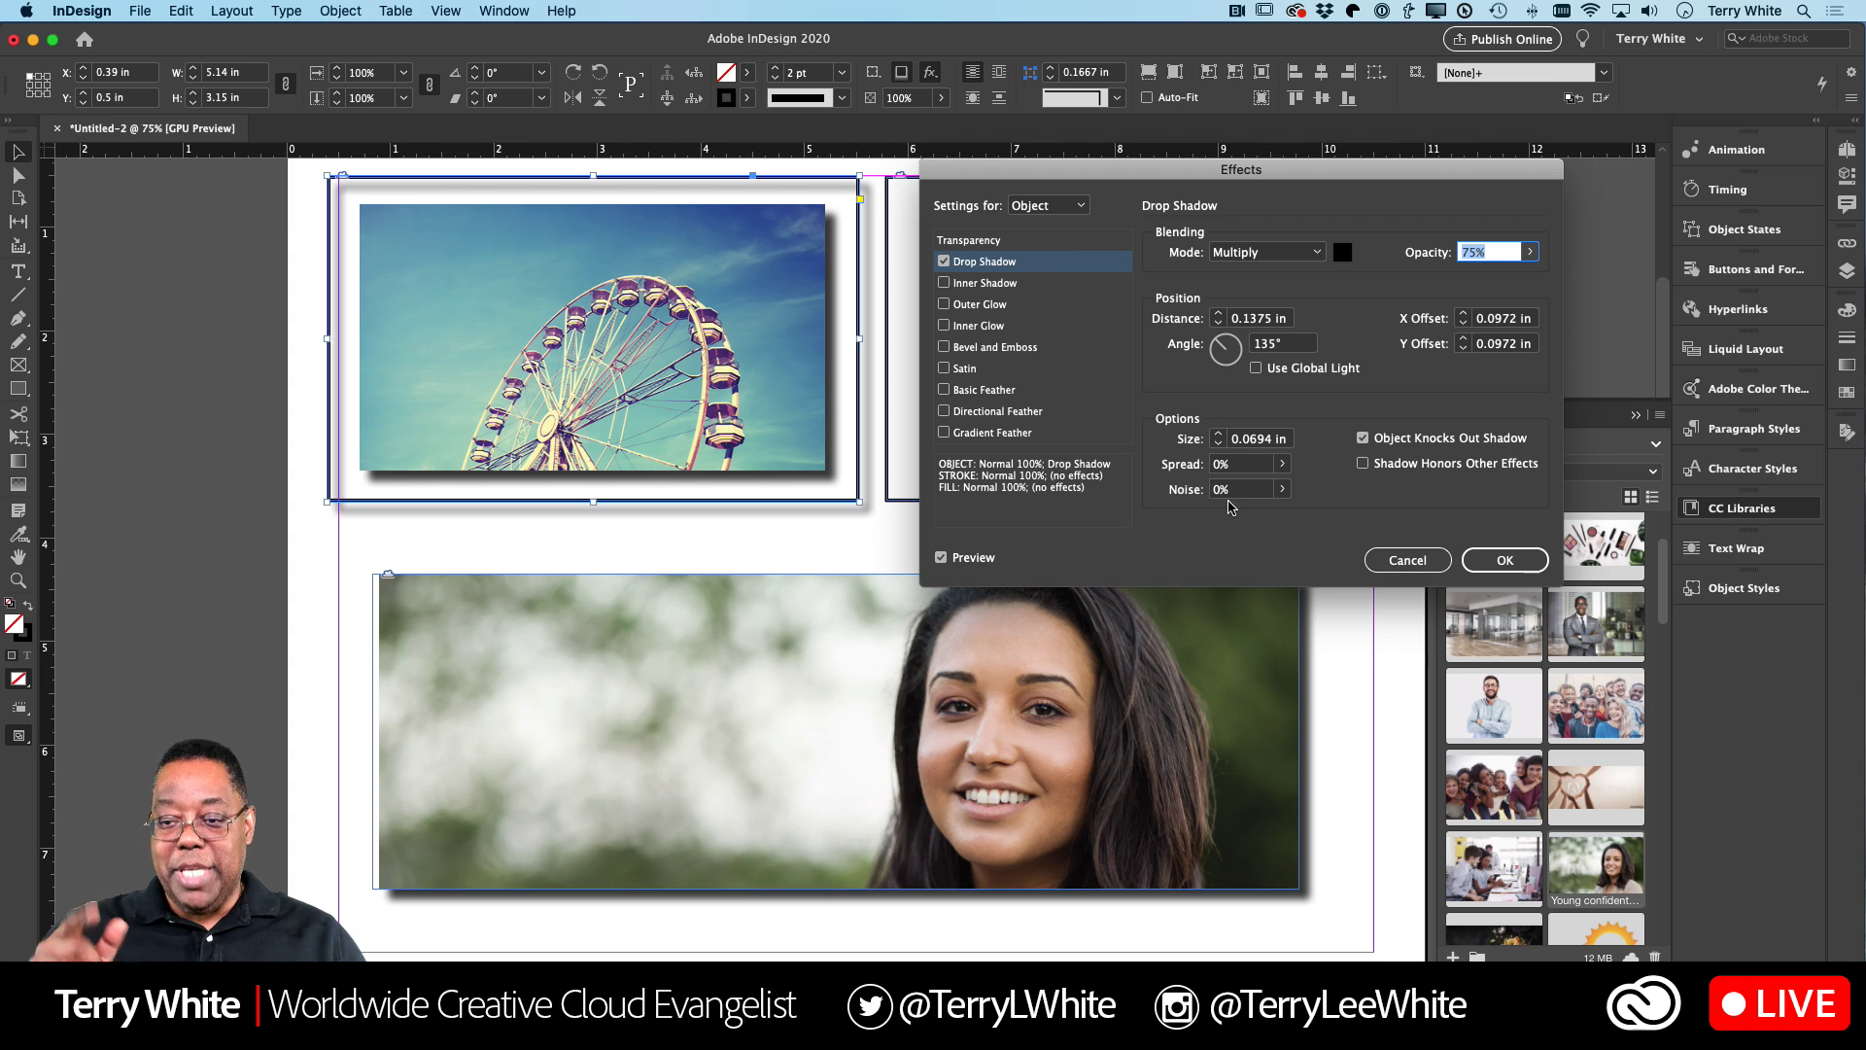
pyautogui.click(1407, 560)
# Step: Create an object style named "with border" from the bearded man's bordered image frame
pyautogui.click(1150, 491)
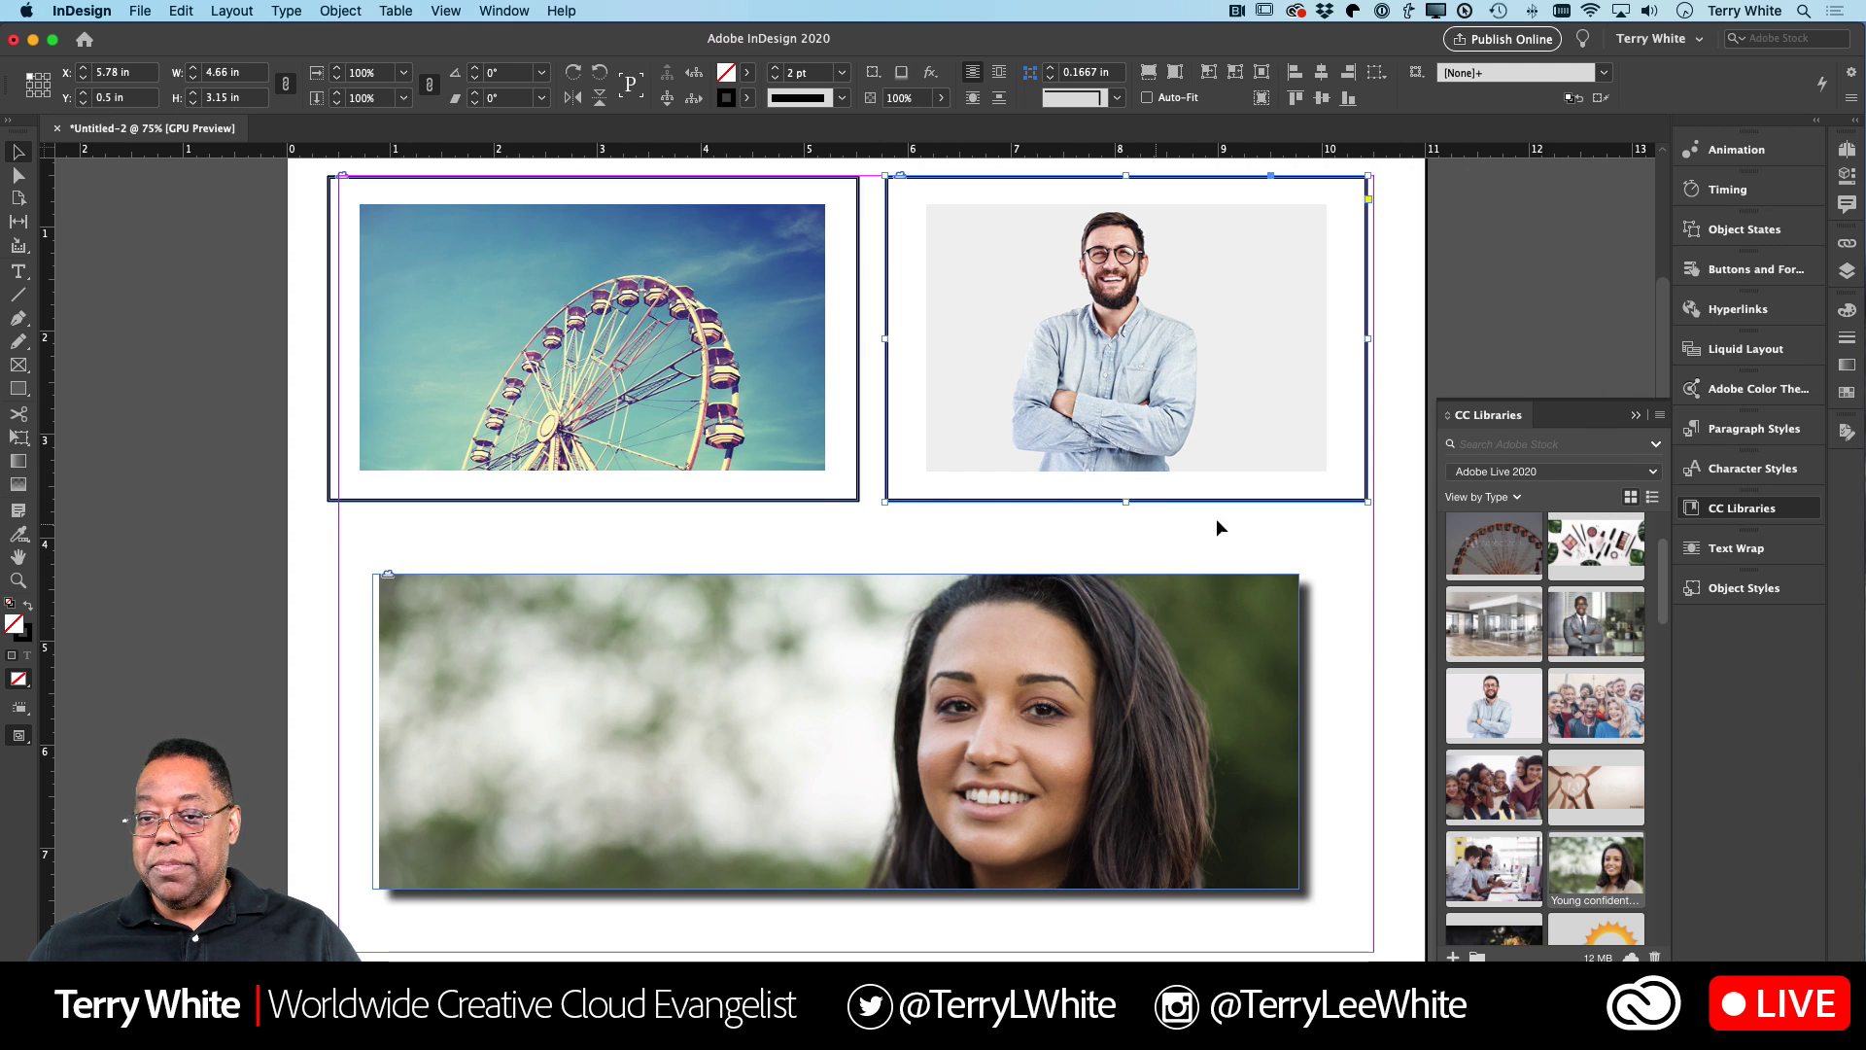
pyautogui.click(1744, 589)
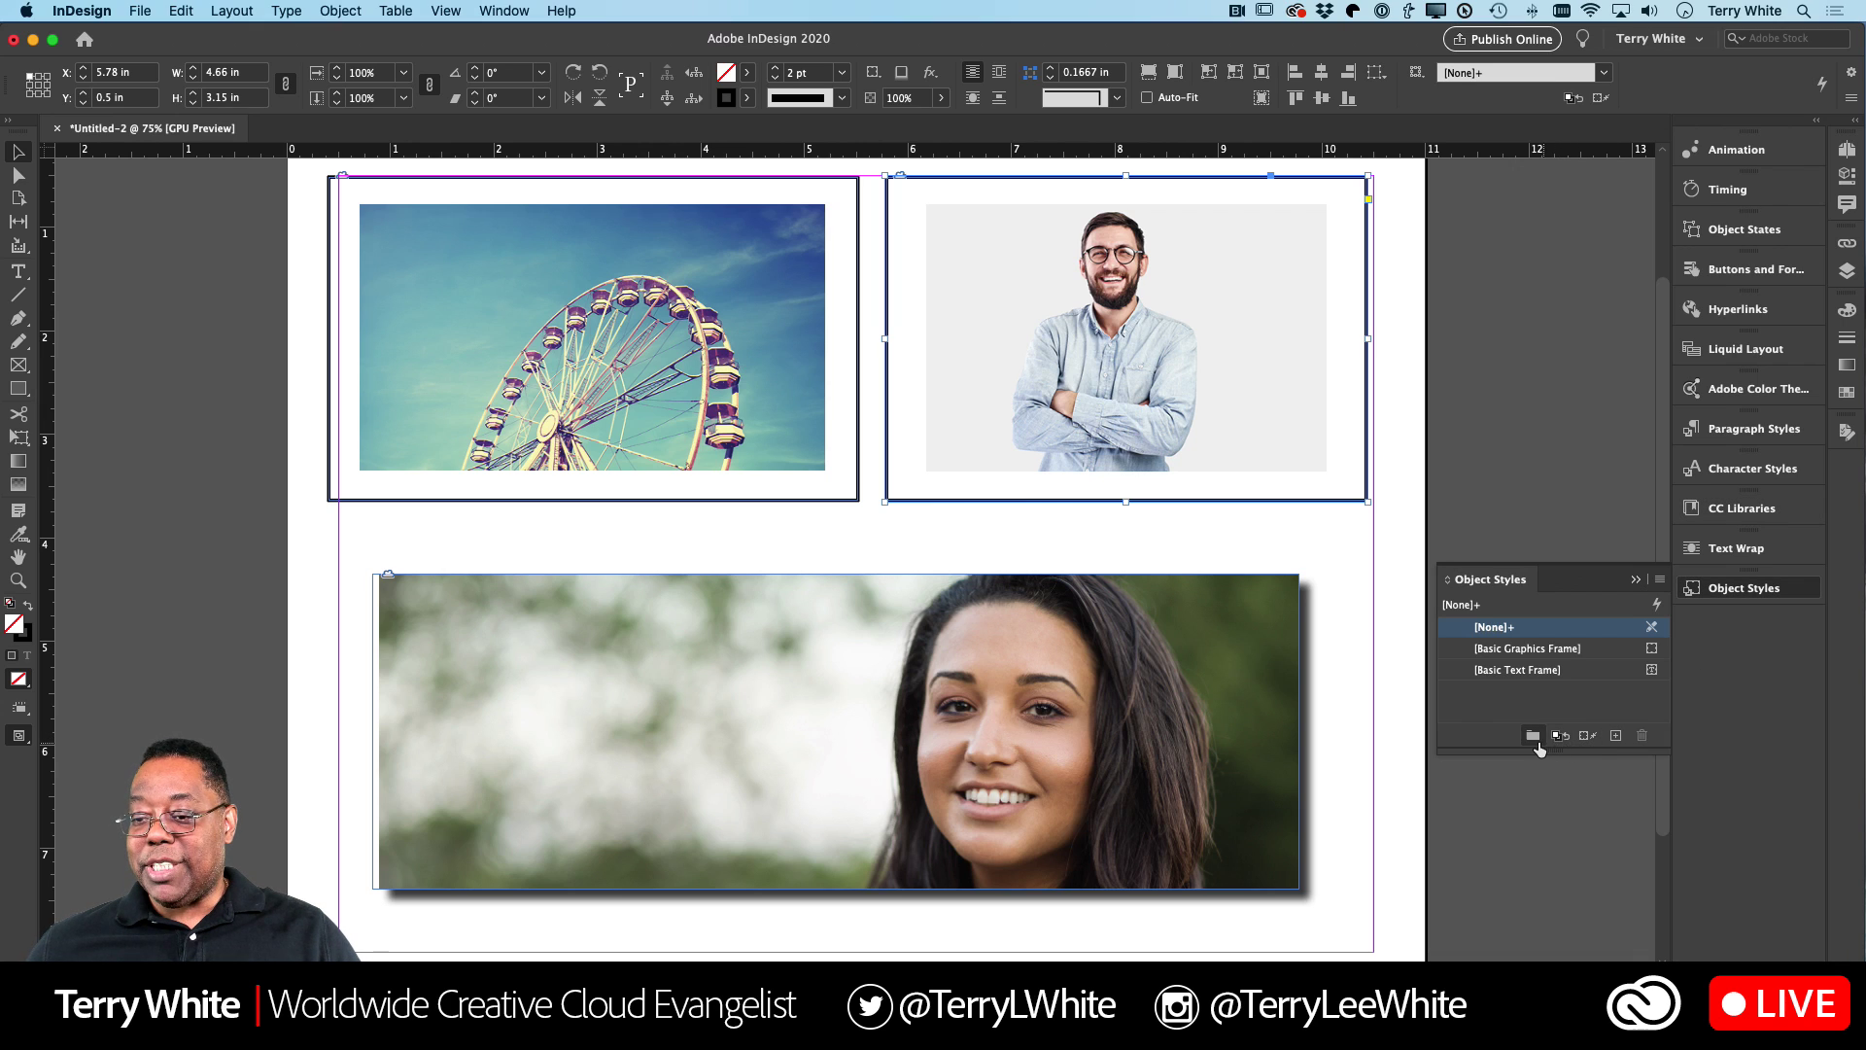
pyautogui.click(1616, 736)
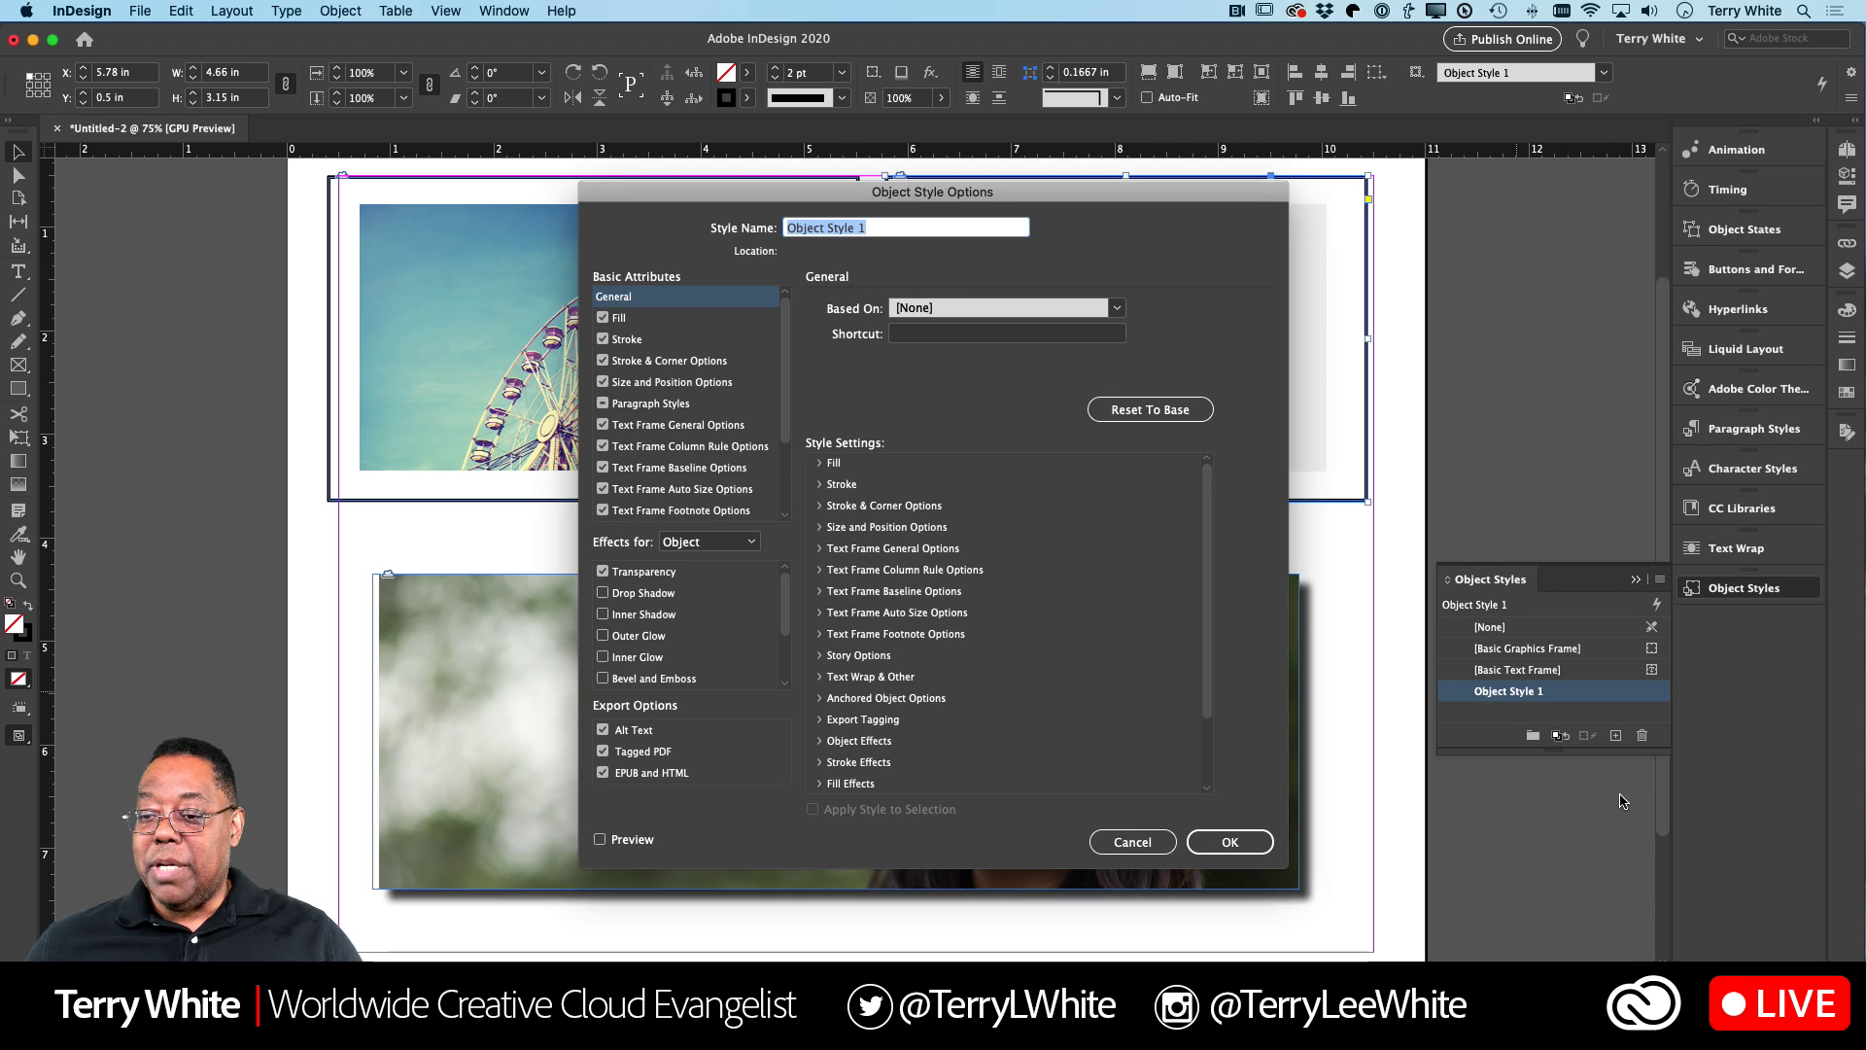
pyautogui.doubleClick(1521, 692)
pyautogui.write('wit')
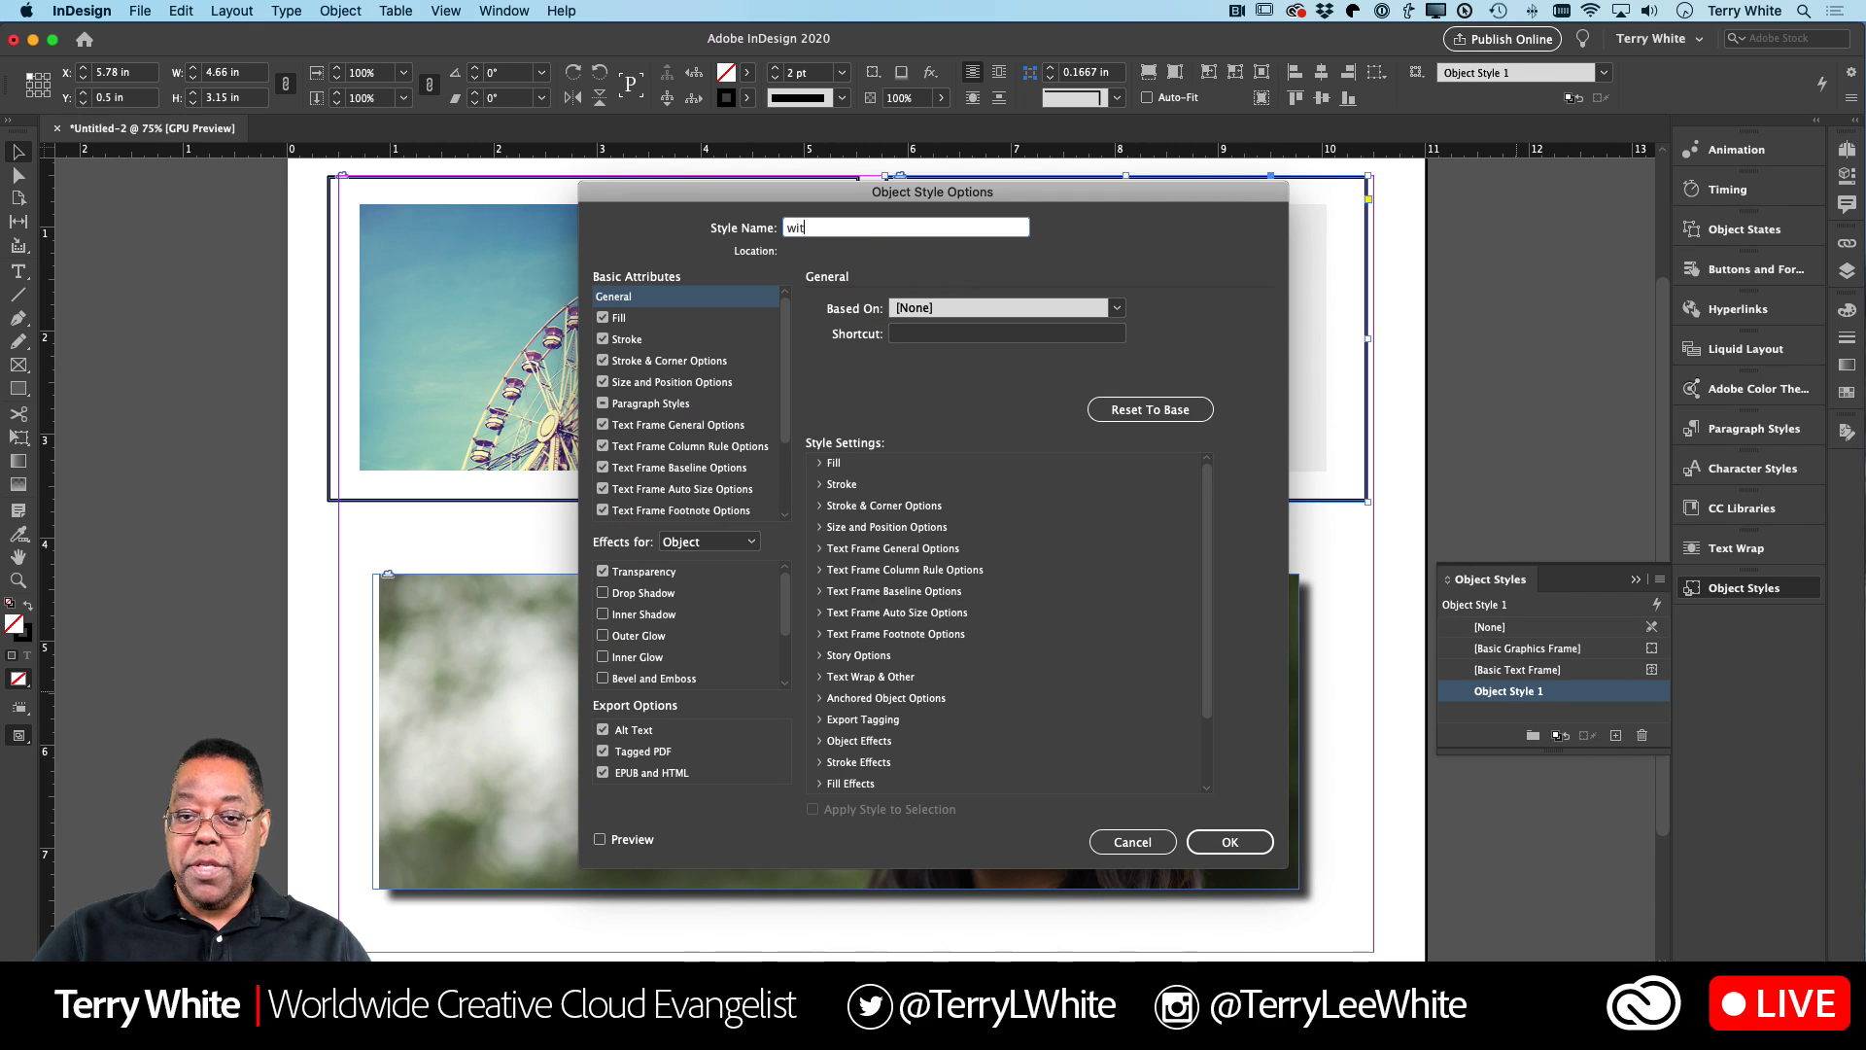
pyautogui.write('h border')
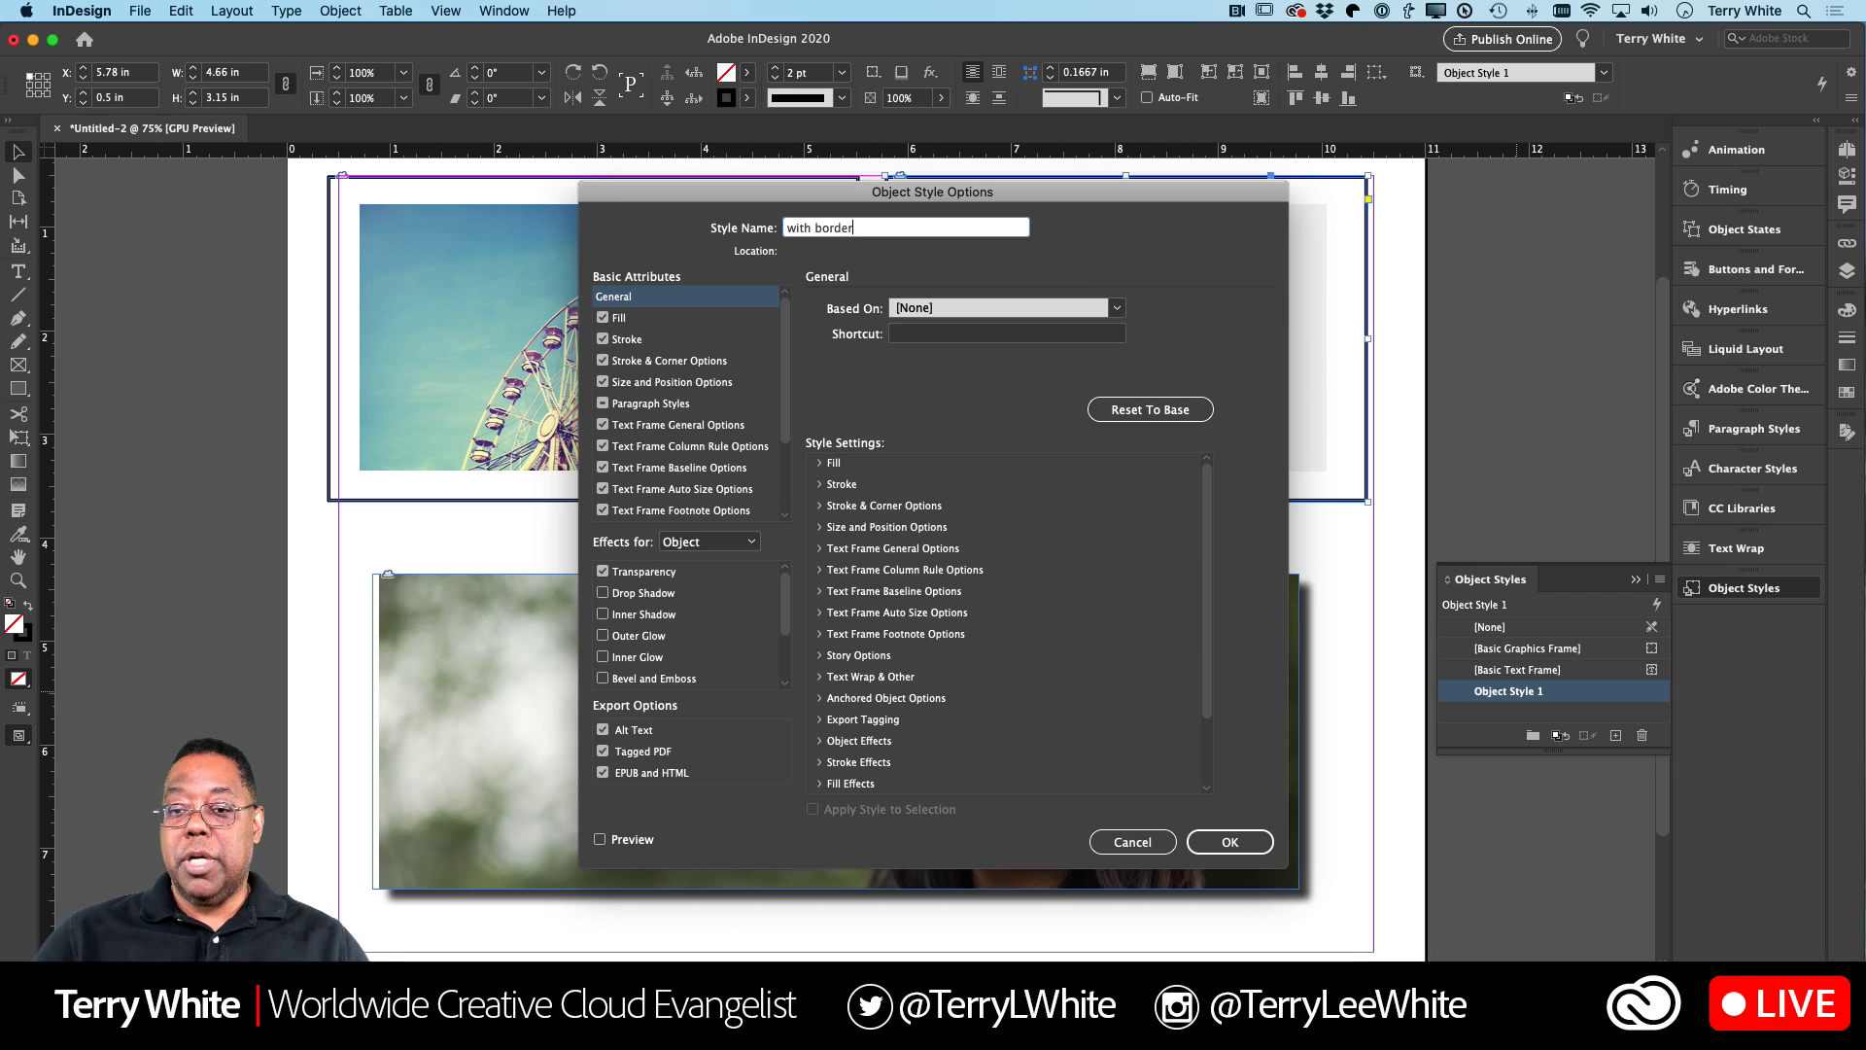
pyautogui.press('Return')
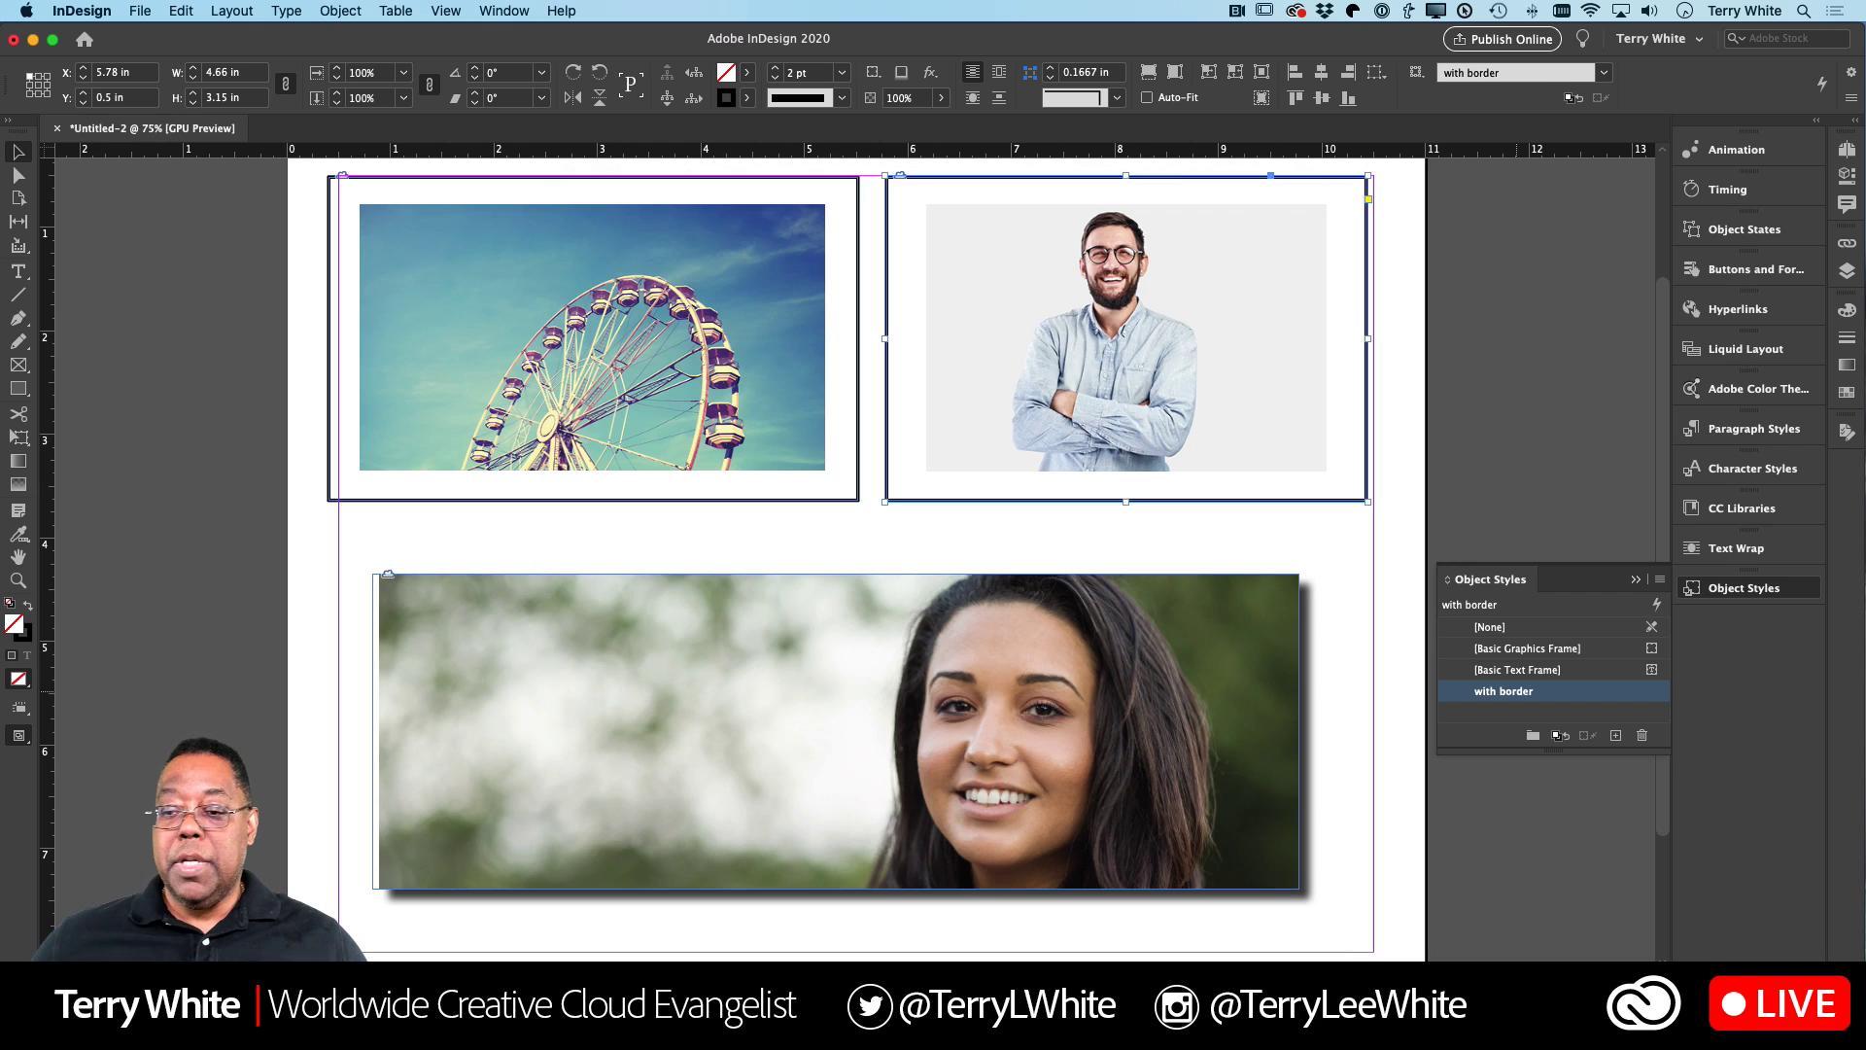
# Step: Edit the "with border" object style to include Frame Fitting Options in its attributes
pyautogui.doubleClick(1540, 693)
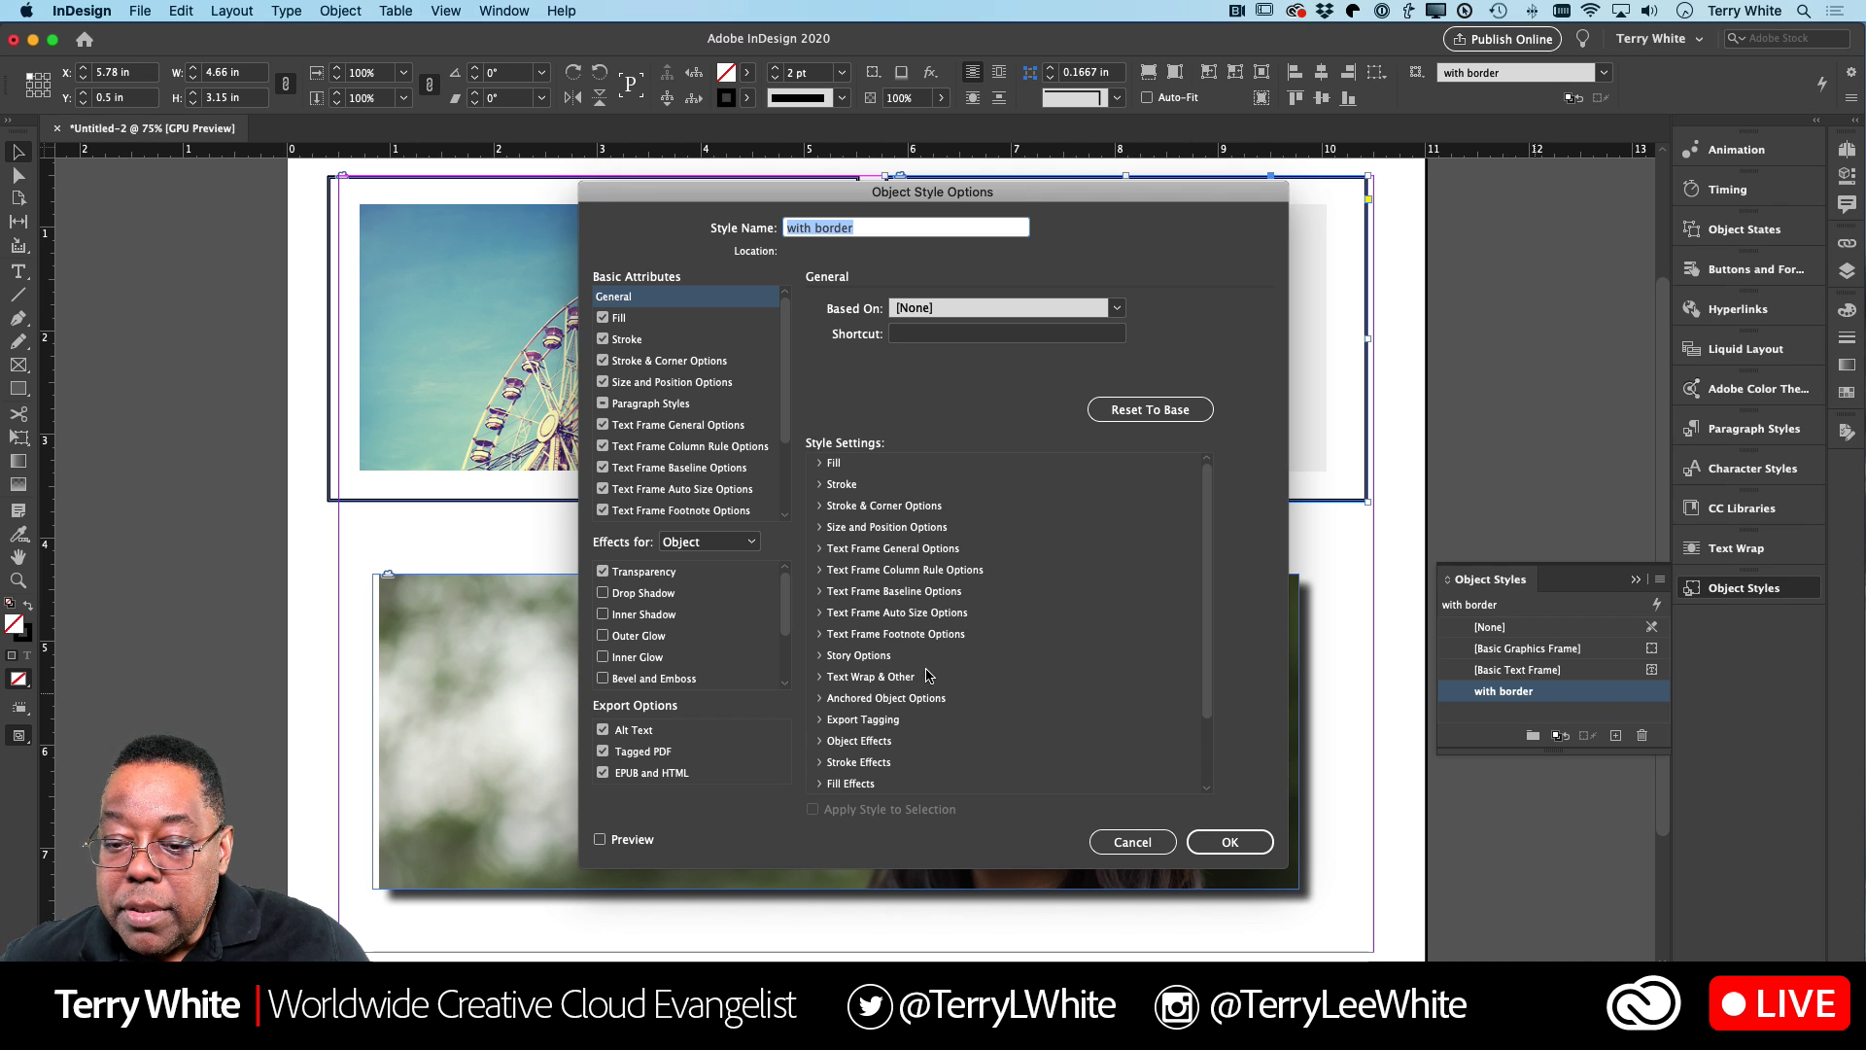
pyautogui.scroll(-2, 929, 677)
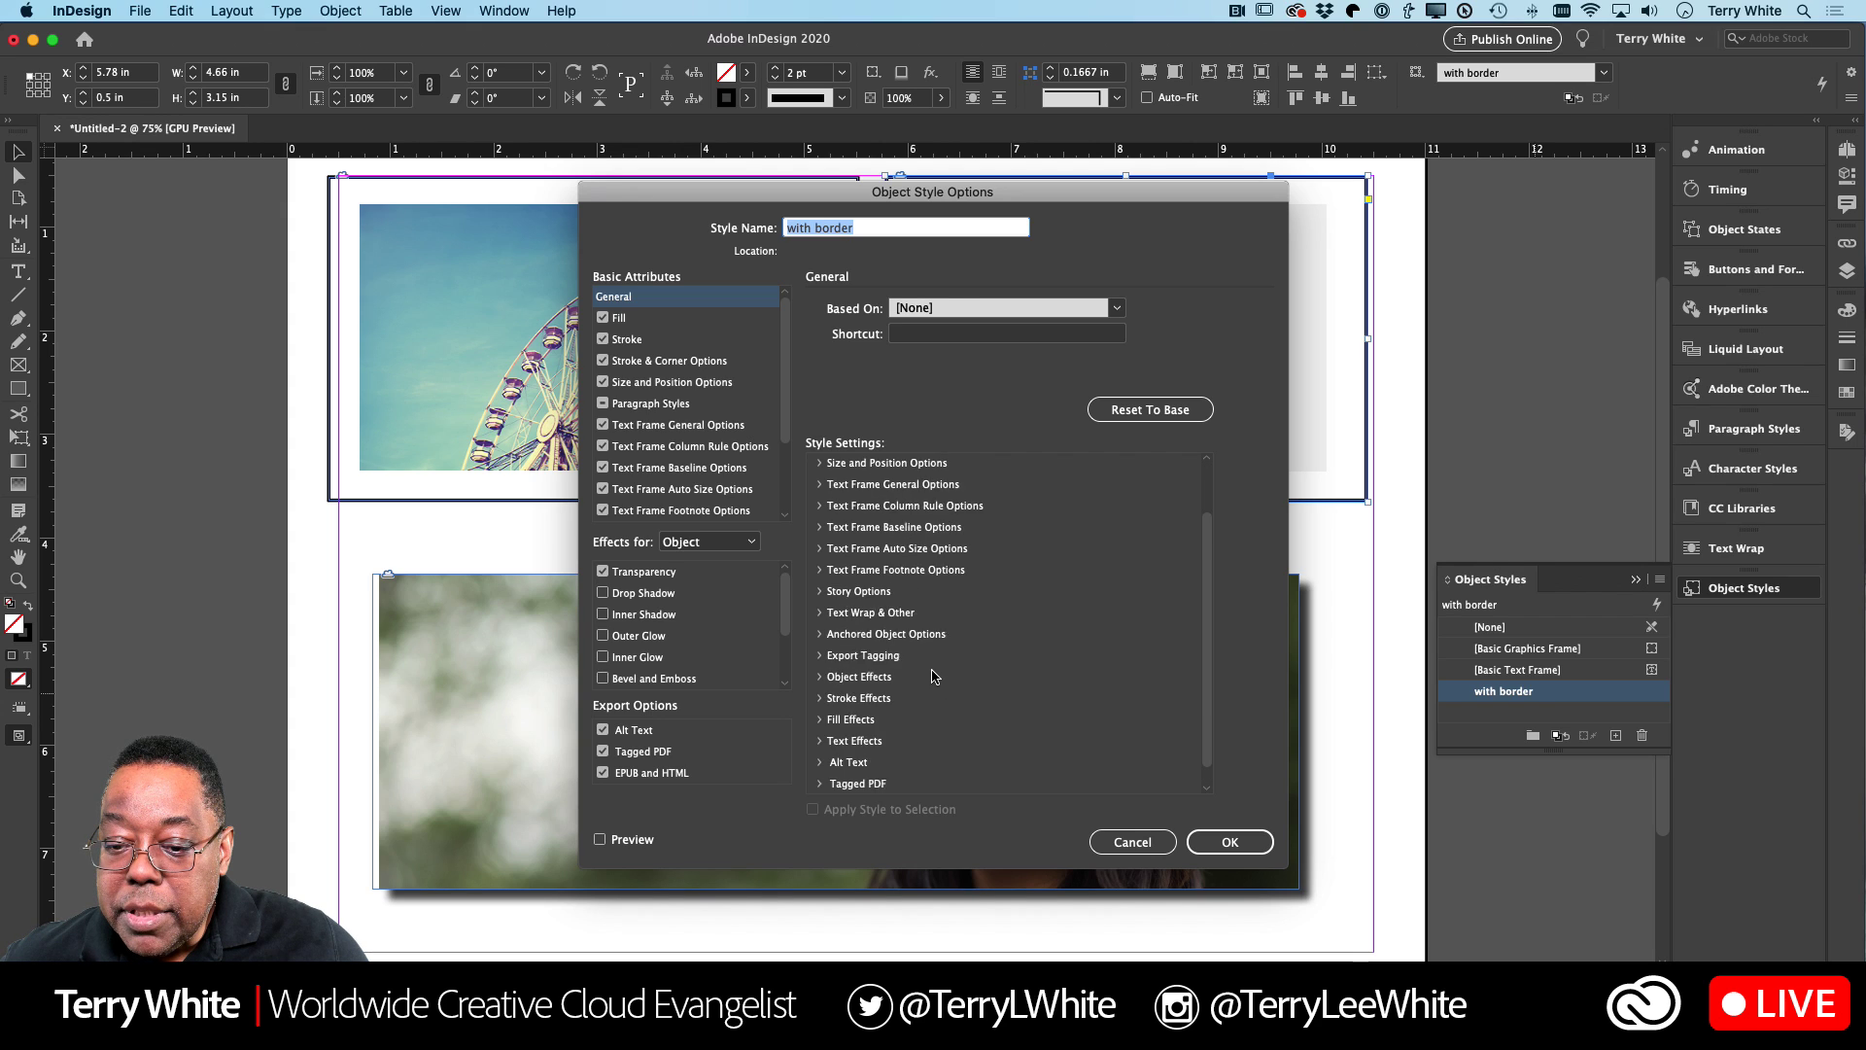
pyautogui.scroll(2, 931, 676)
pyautogui.scroll(1, 933, 676)
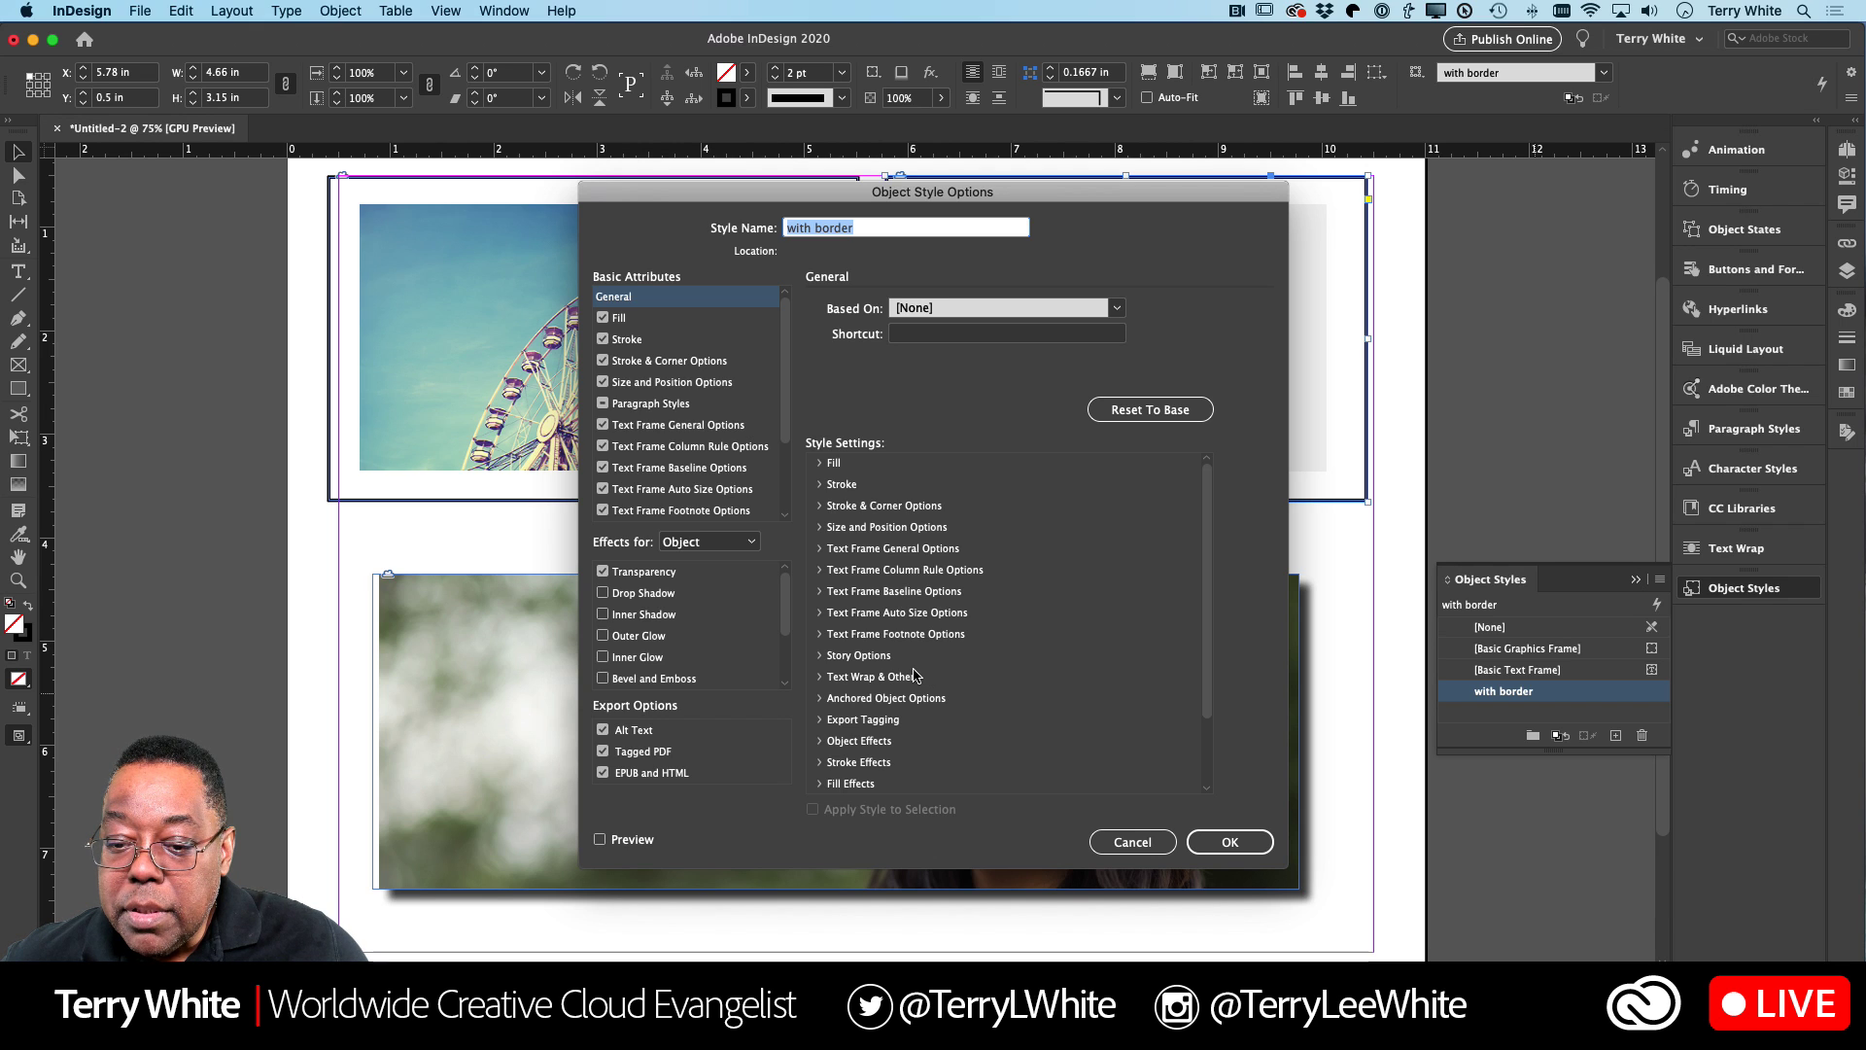
pyautogui.scroll(-3, 914, 674)
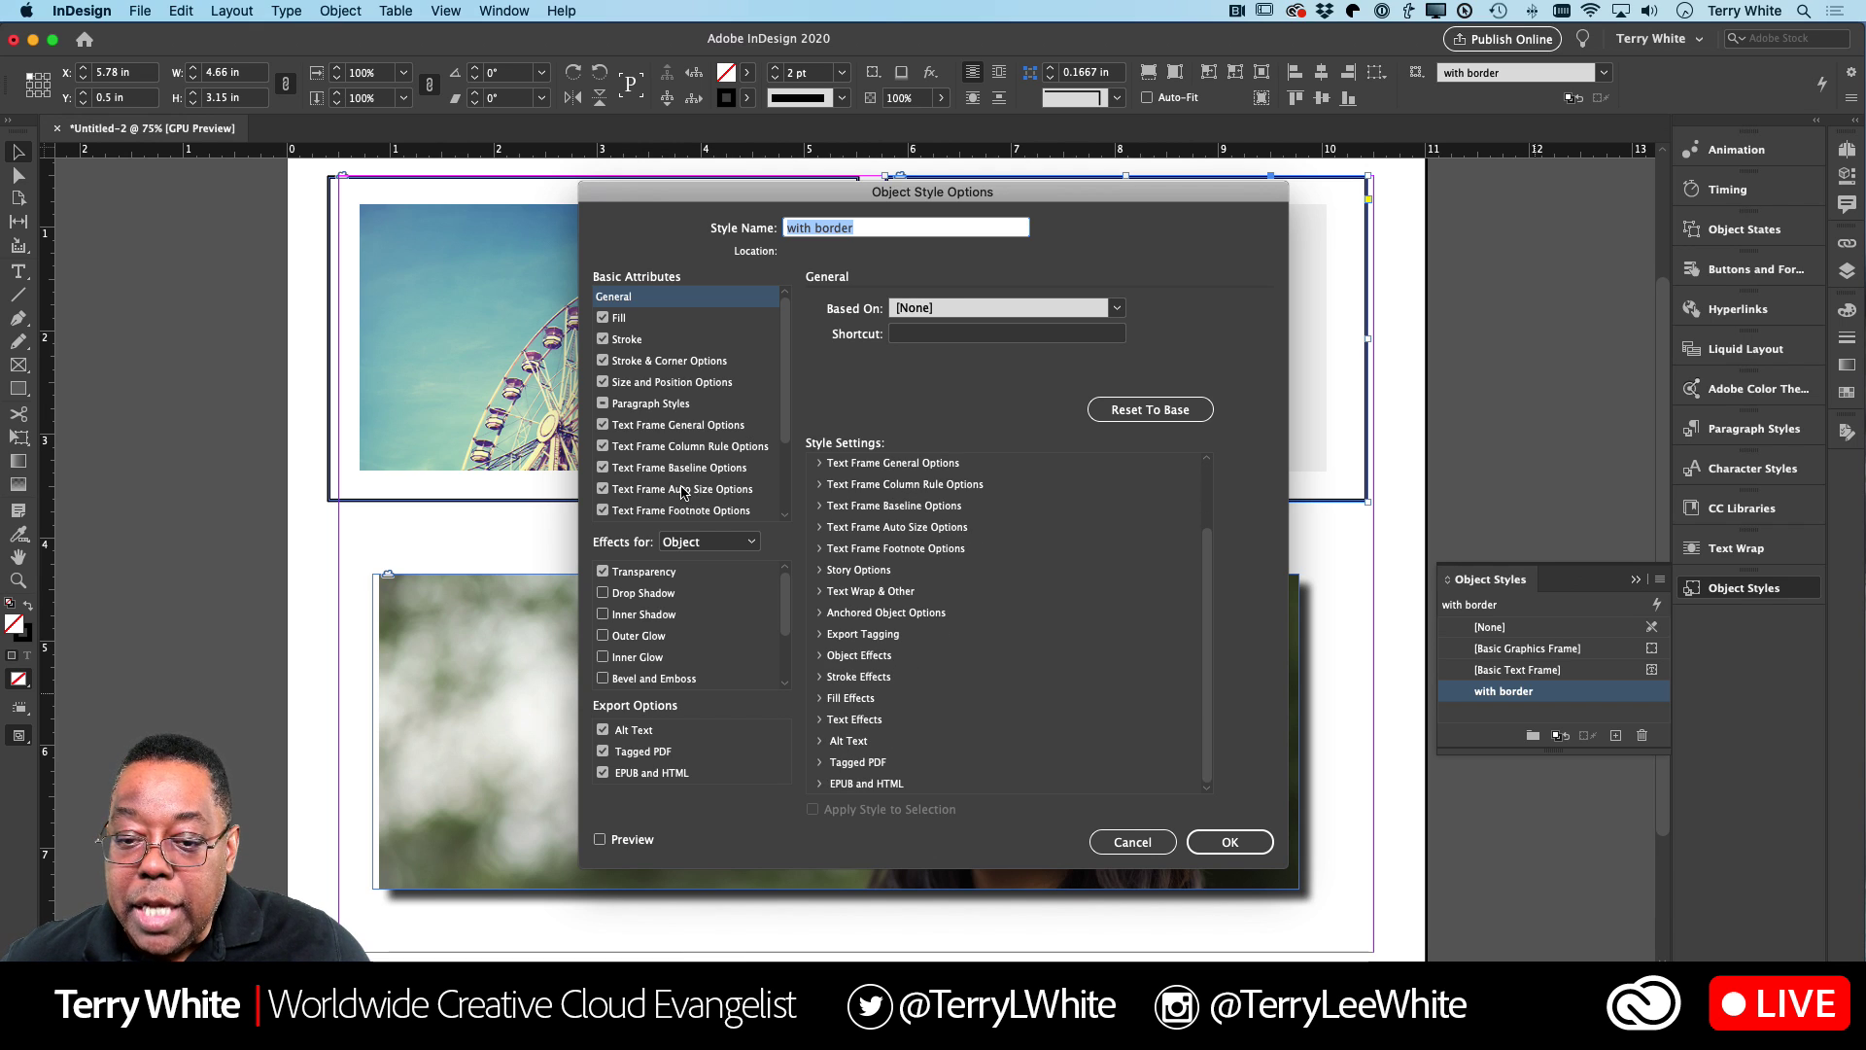
pyautogui.scroll(-3, 684, 477)
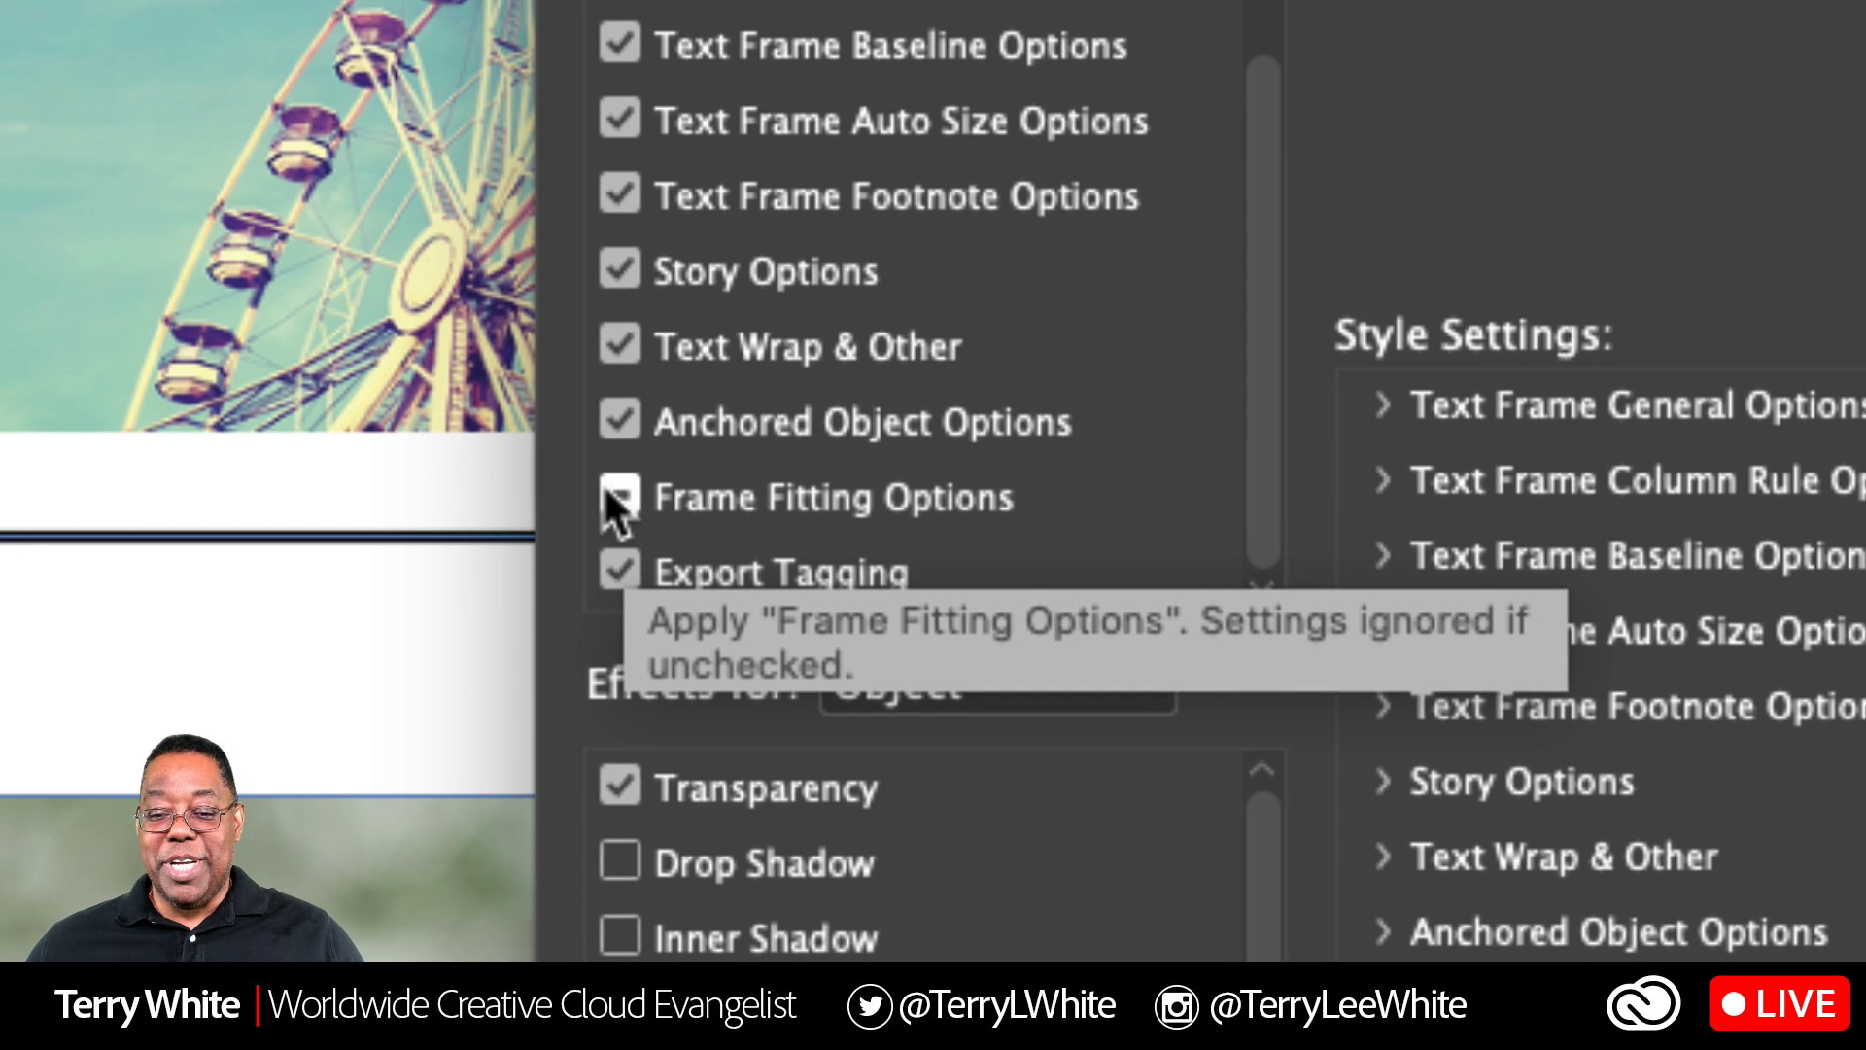
pyautogui.click(604, 482)
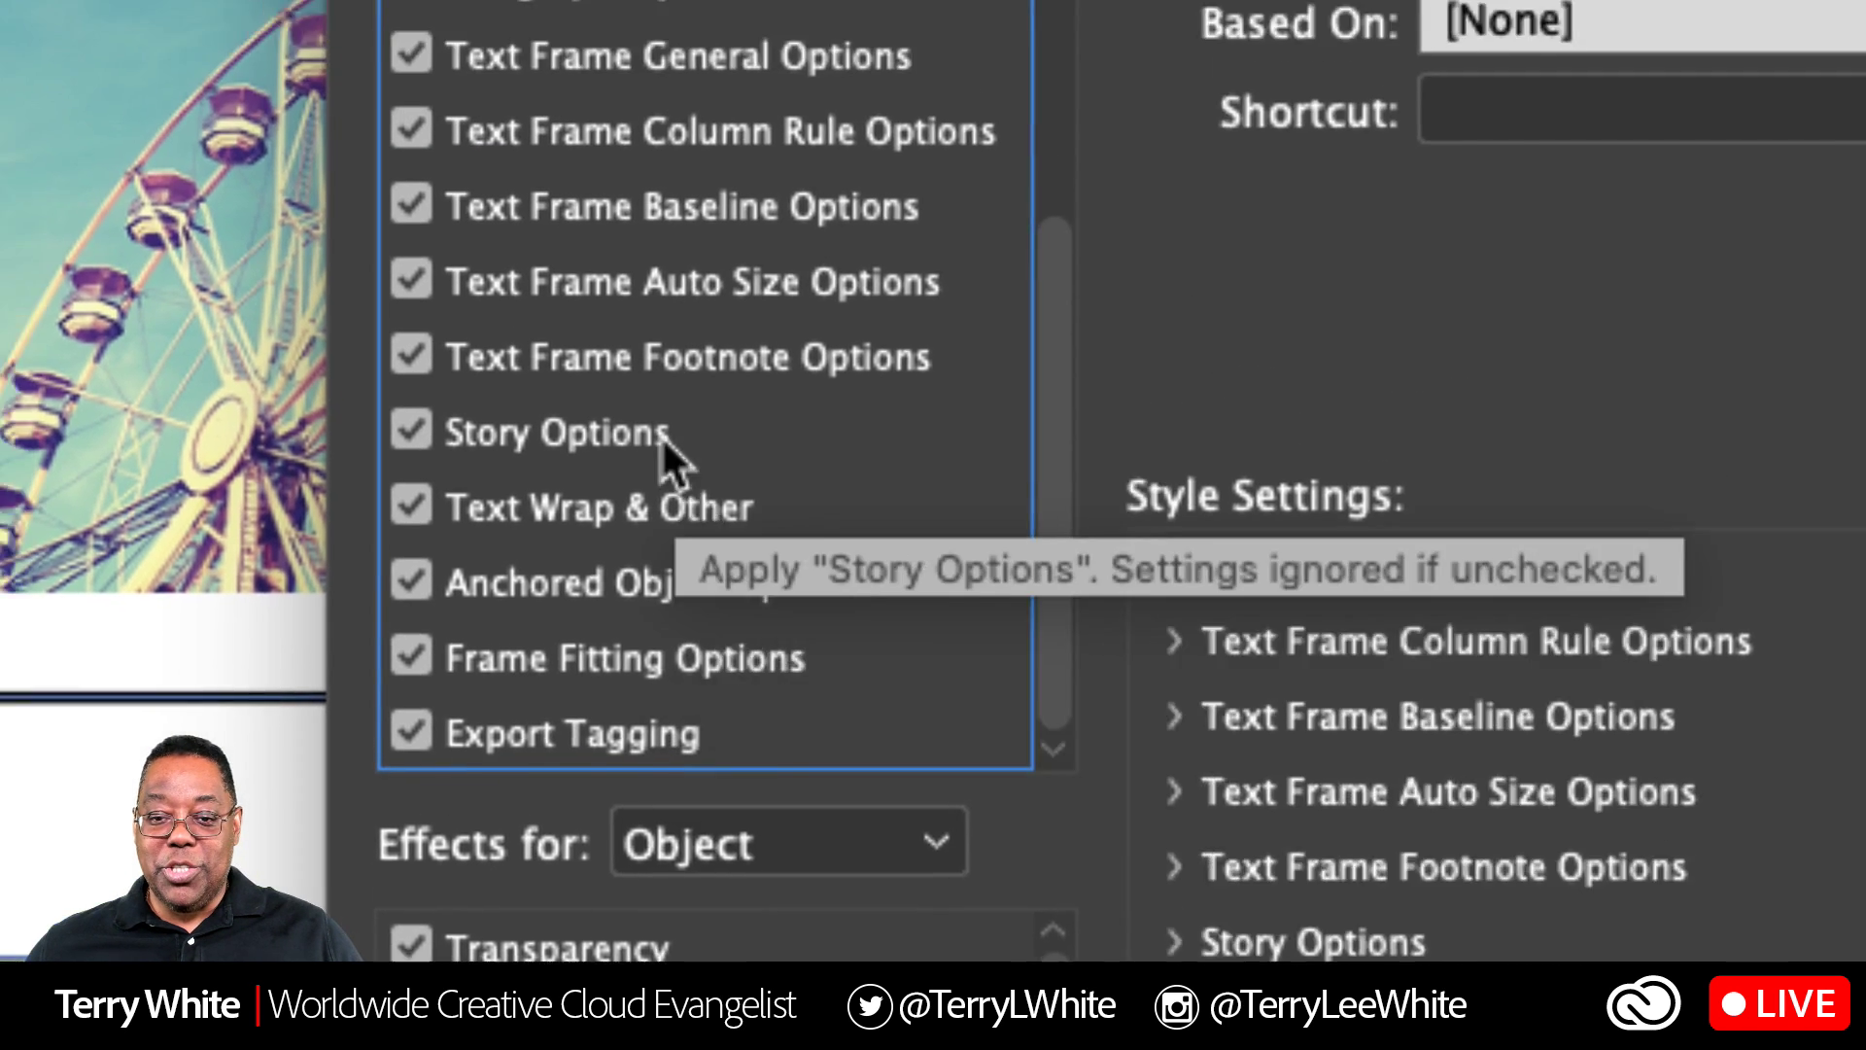
# Step: Expand the stroke details in the "with border" style settings for review and accept the style options
pyautogui.scroll(3, 650, 352)
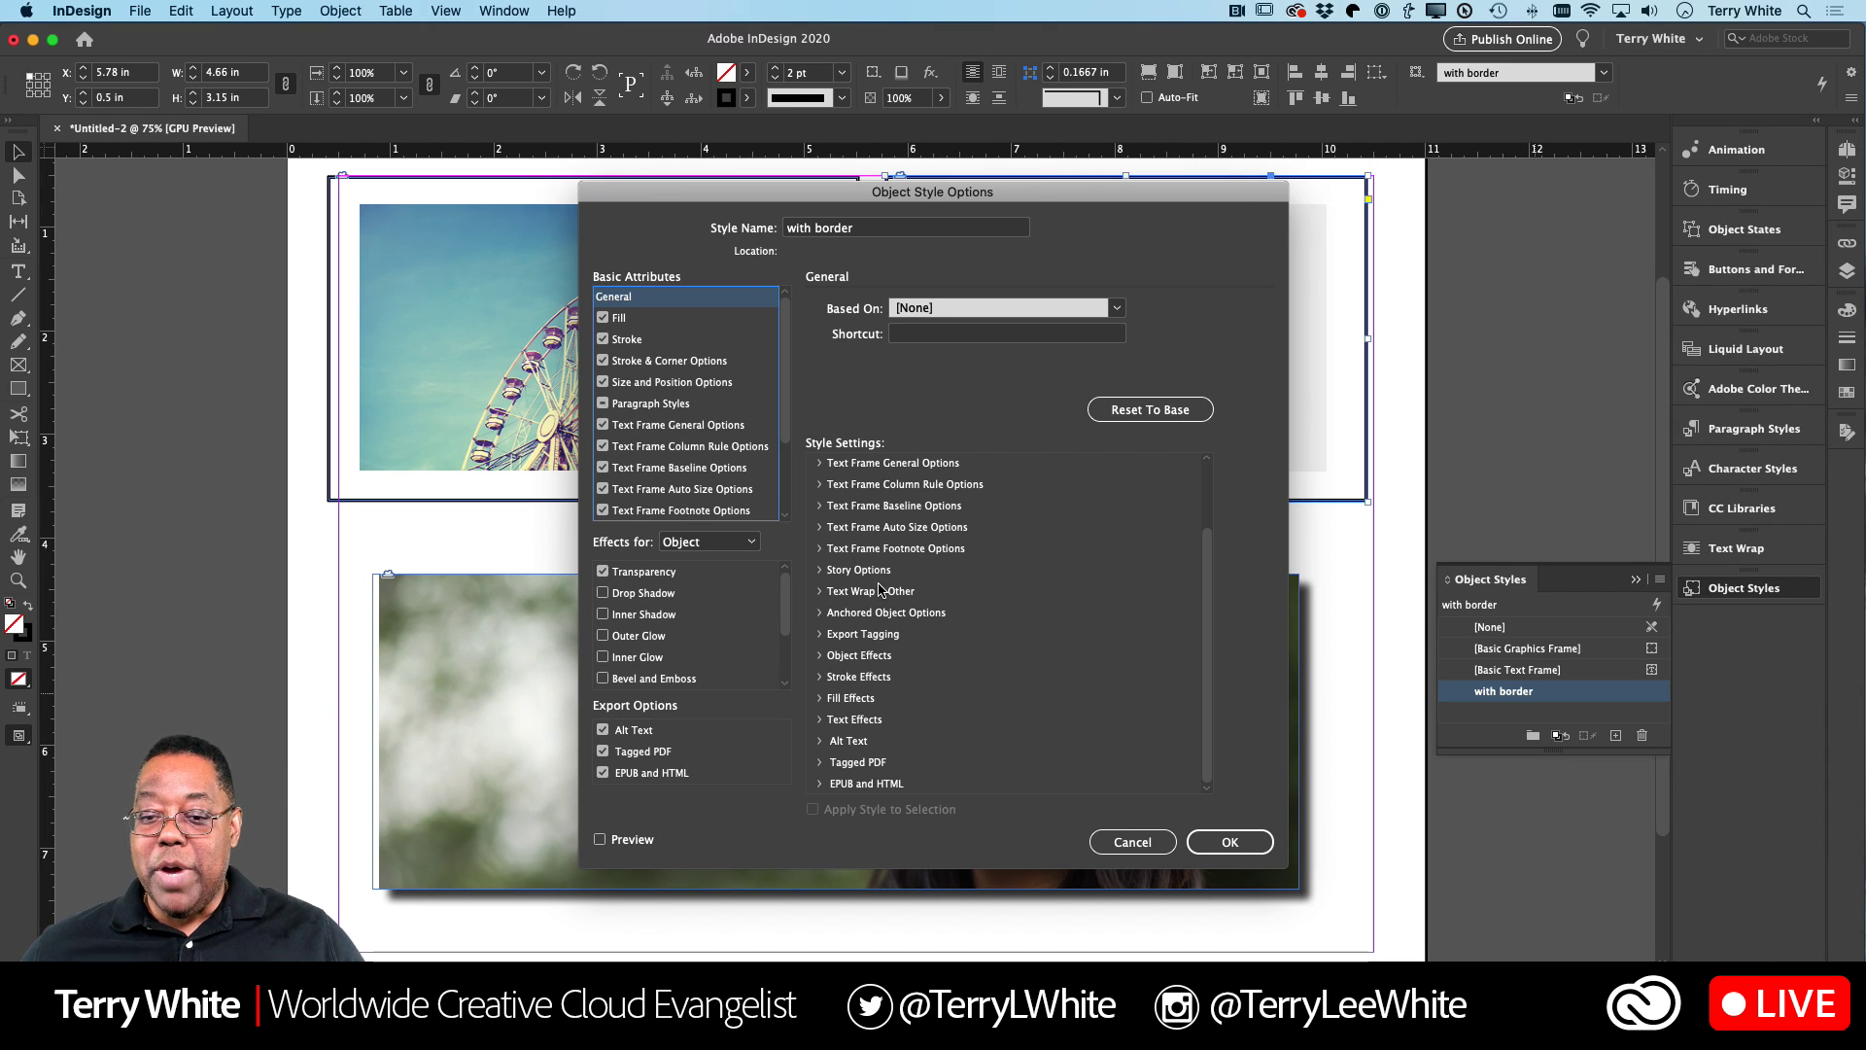
pyautogui.scroll(2, 836, 515)
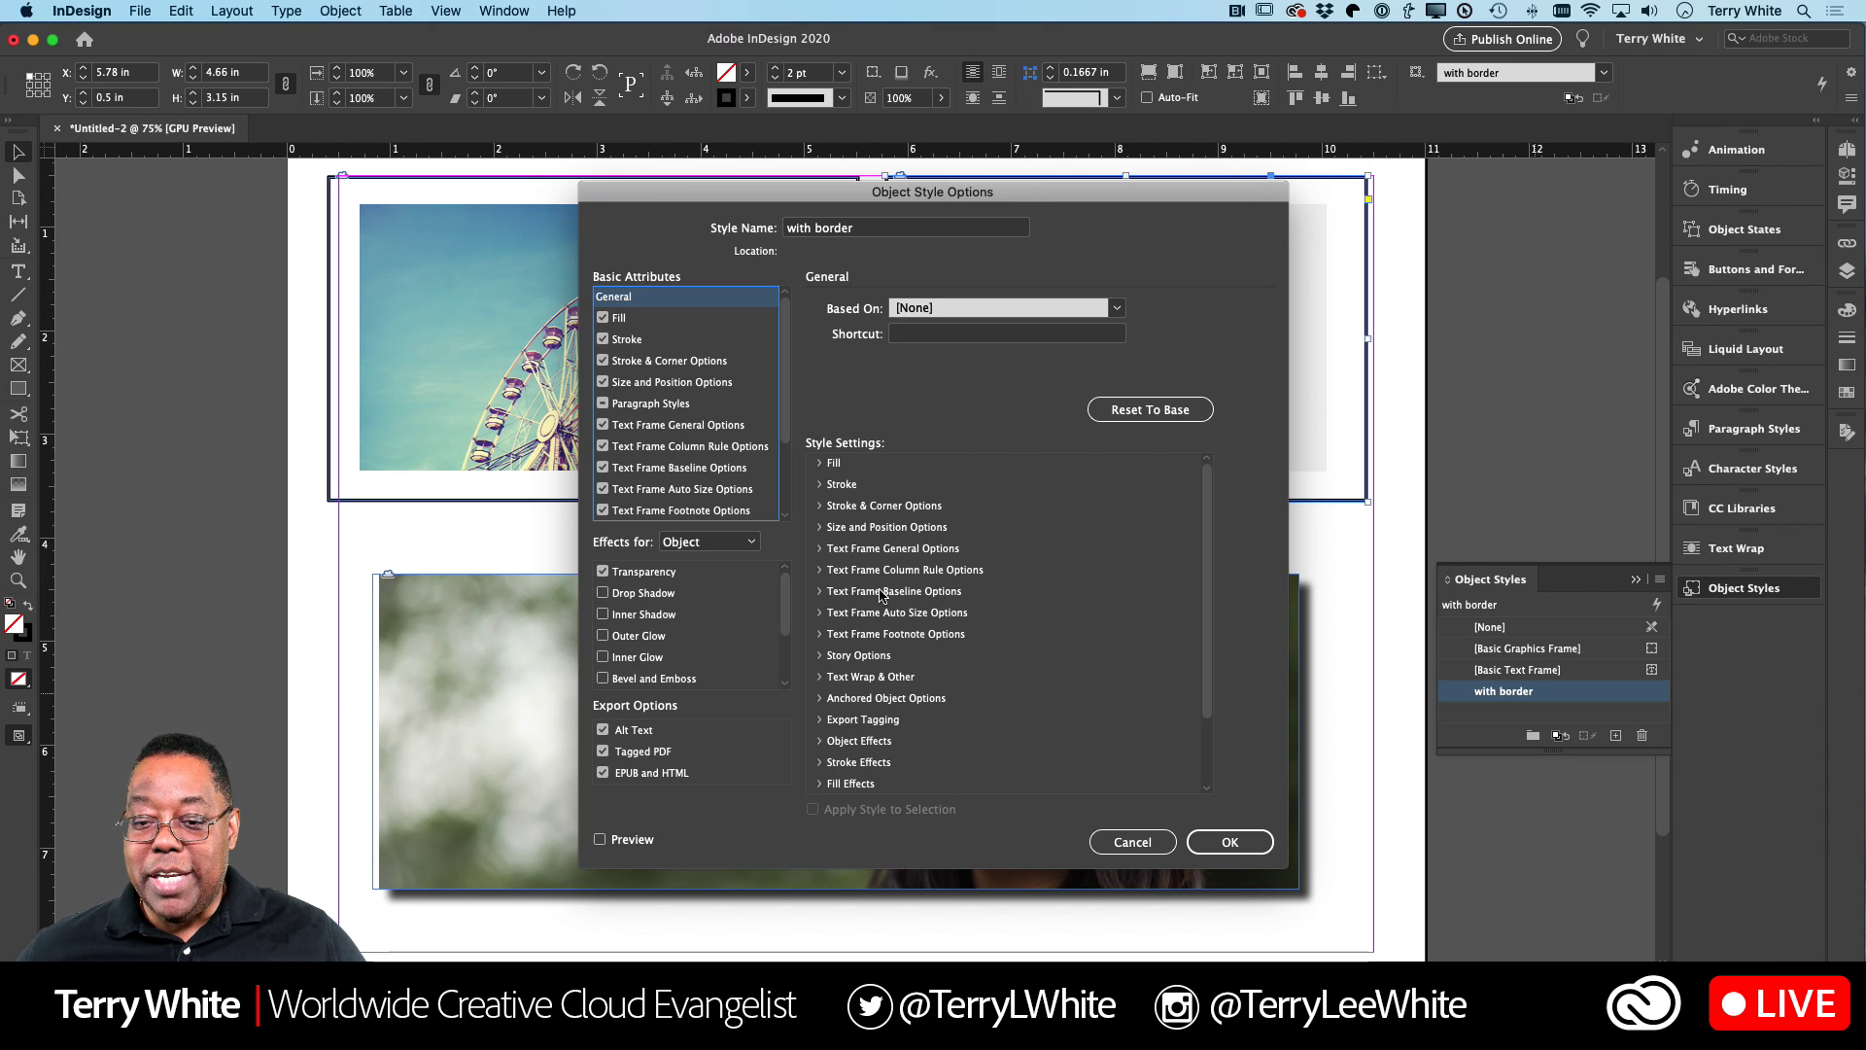
pyautogui.click(819, 484)
pyautogui.click(839, 506)
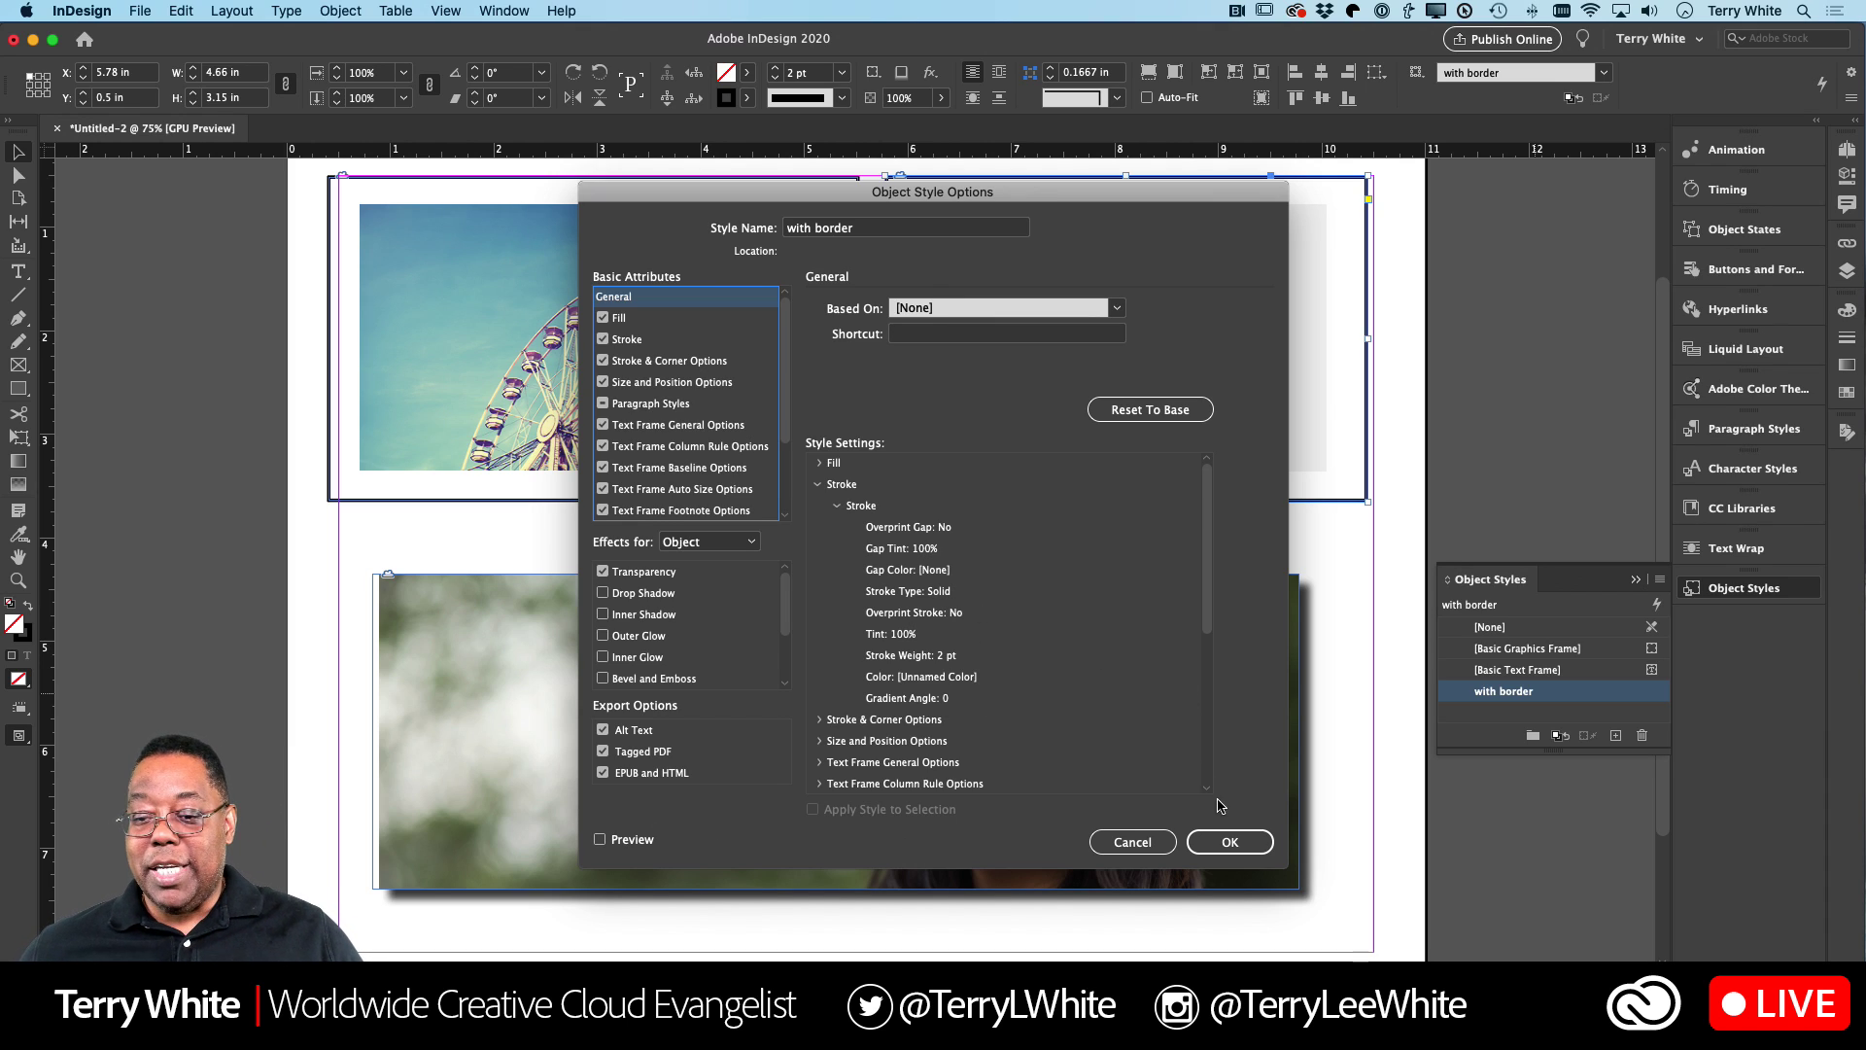
pyautogui.click(1218, 843)
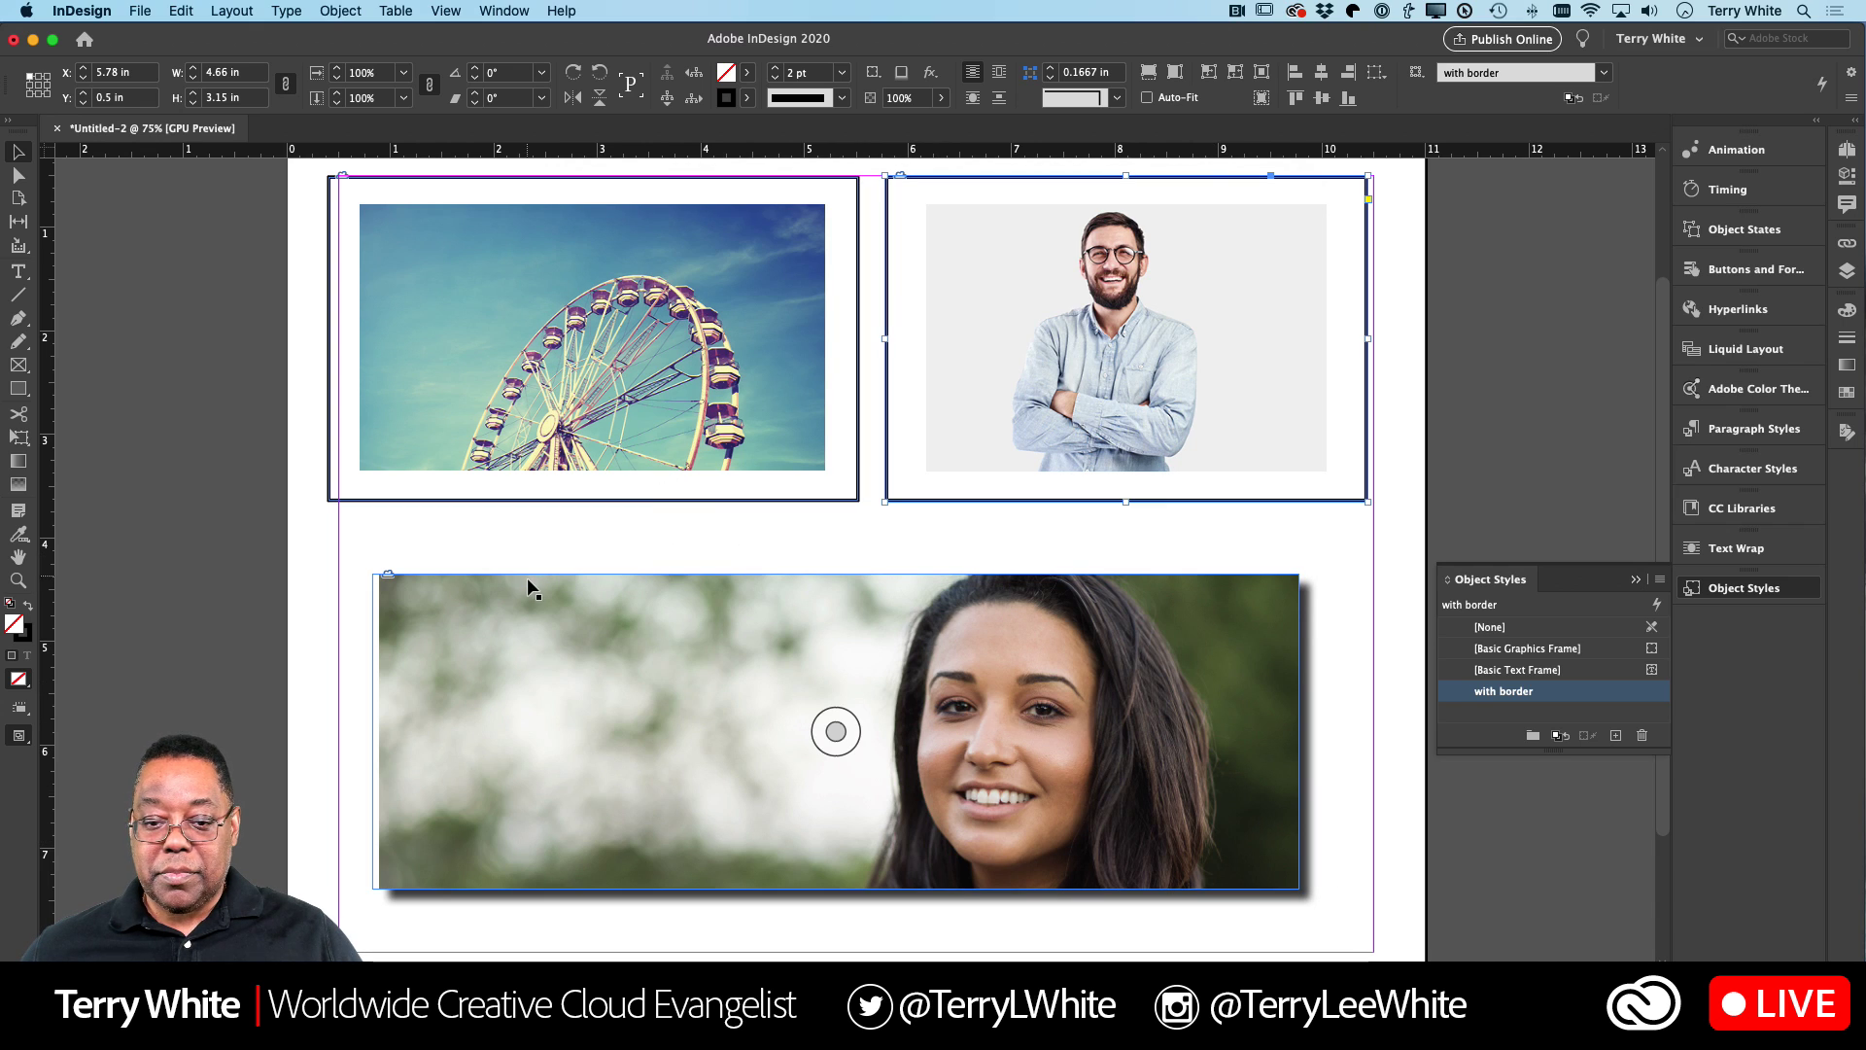
# Step: Reset the bearded man's frame to the [None] object style and delete the wide portrait of the woman
pyautogui.click(1489, 627)
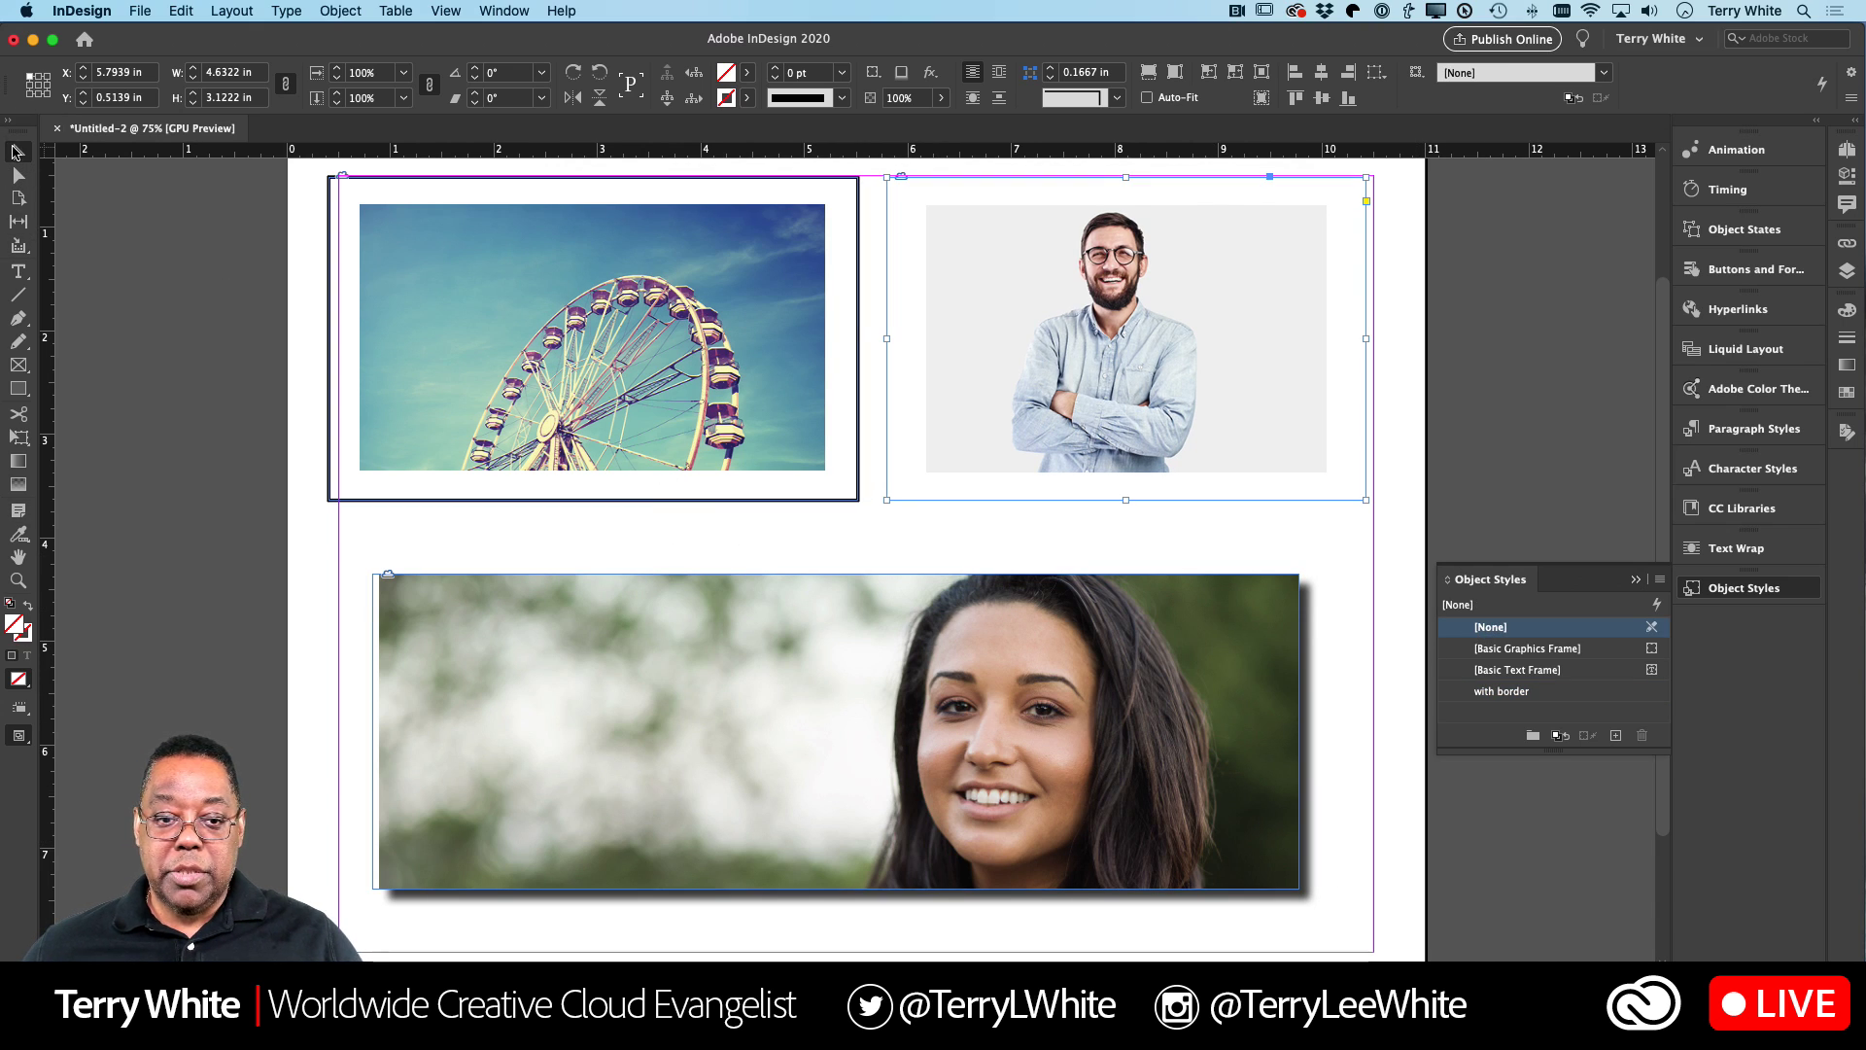
pyautogui.click(599, 649)
pyautogui.press('Delete')
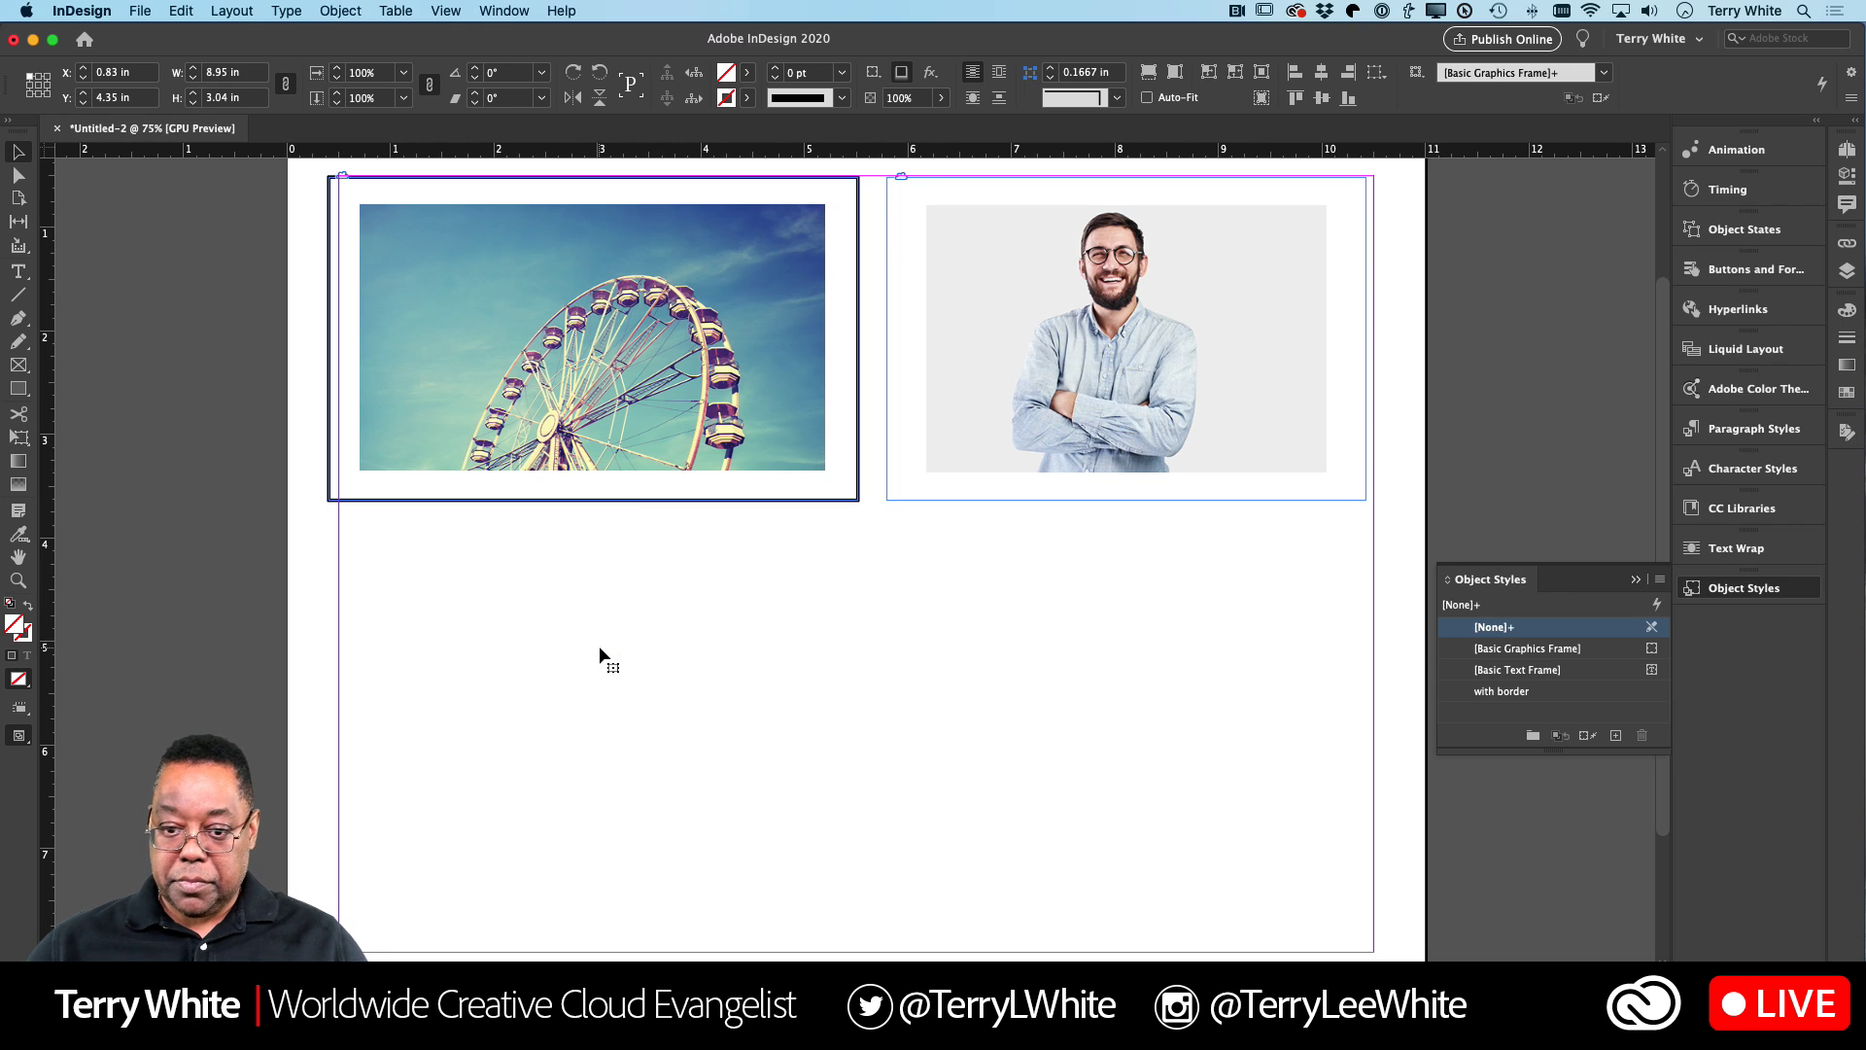
# Step: Draw an empty rectangular image frame about 2.87 by 1.81 in below the Ferris wheel and float Object Styles out of the dock
pyautogui.click(18, 364)
pyautogui.moveTo(525, 637); pyautogui.dragTo(823, 824)
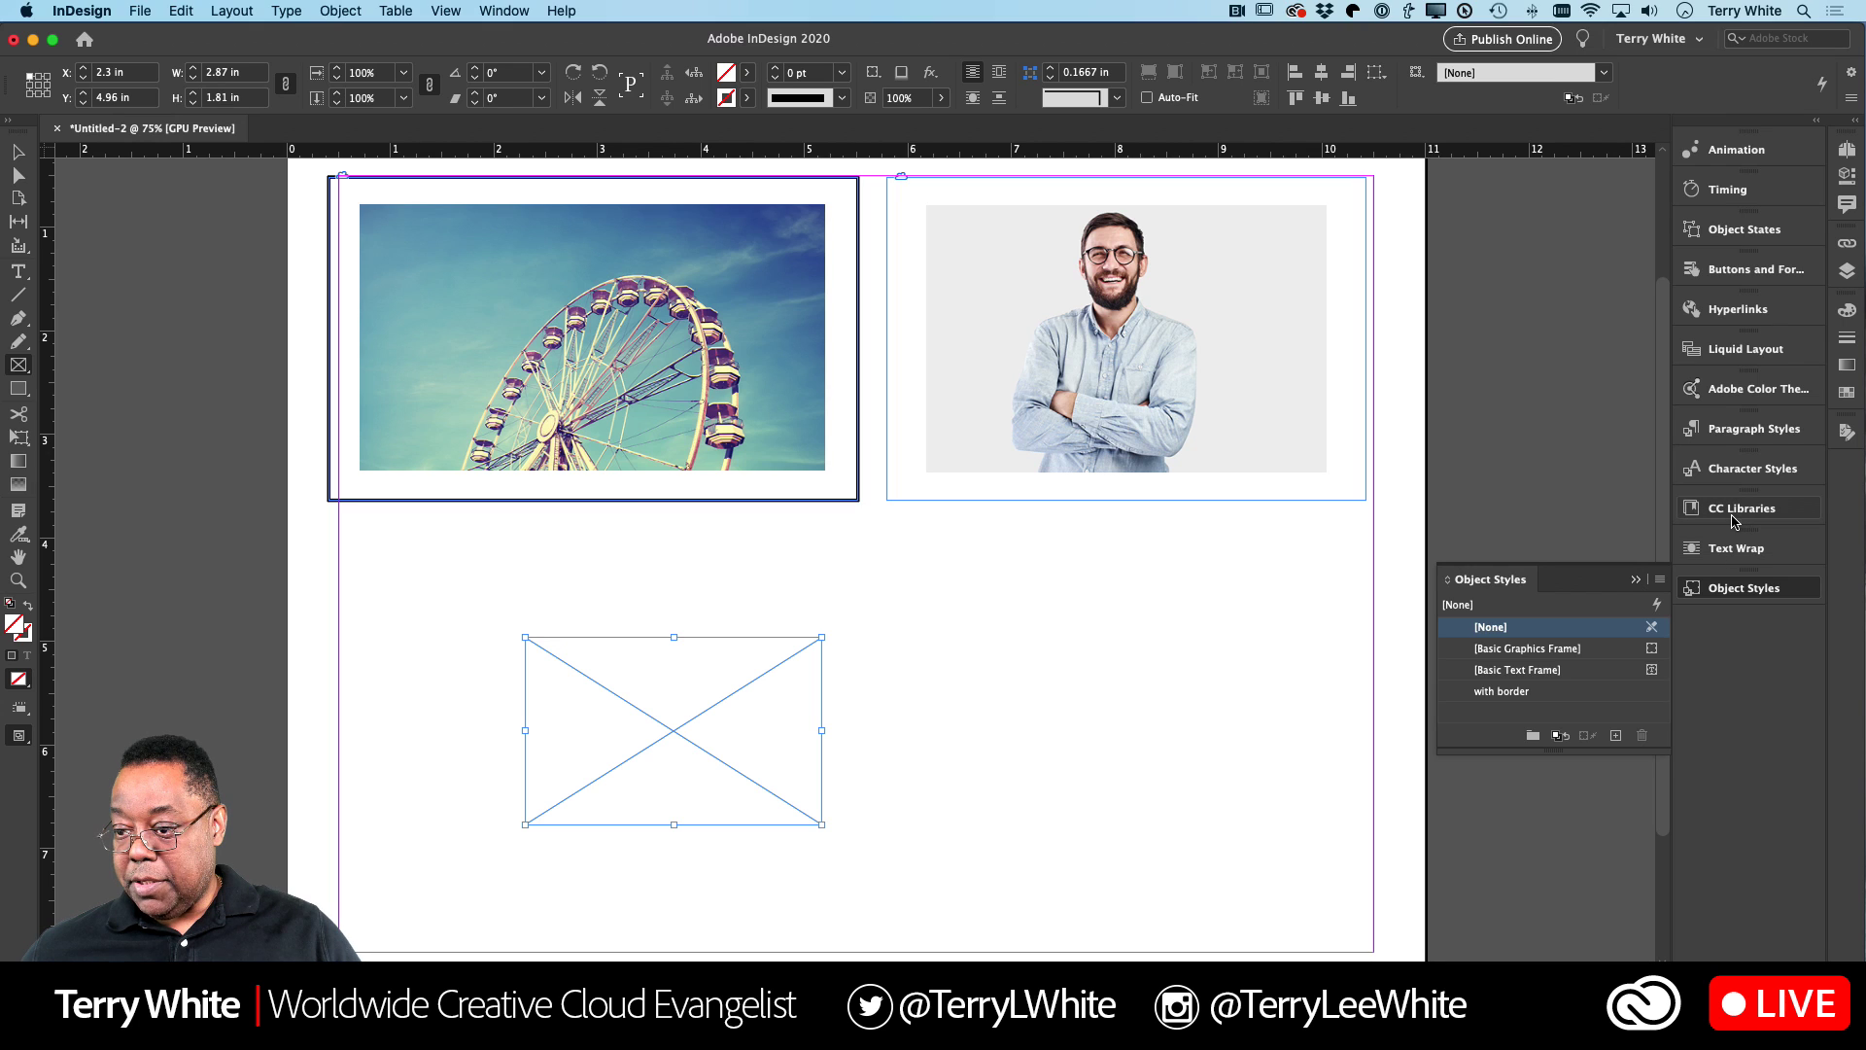
pyautogui.moveTo(1513, 584); pyautogui.dragTo(1472, 733)
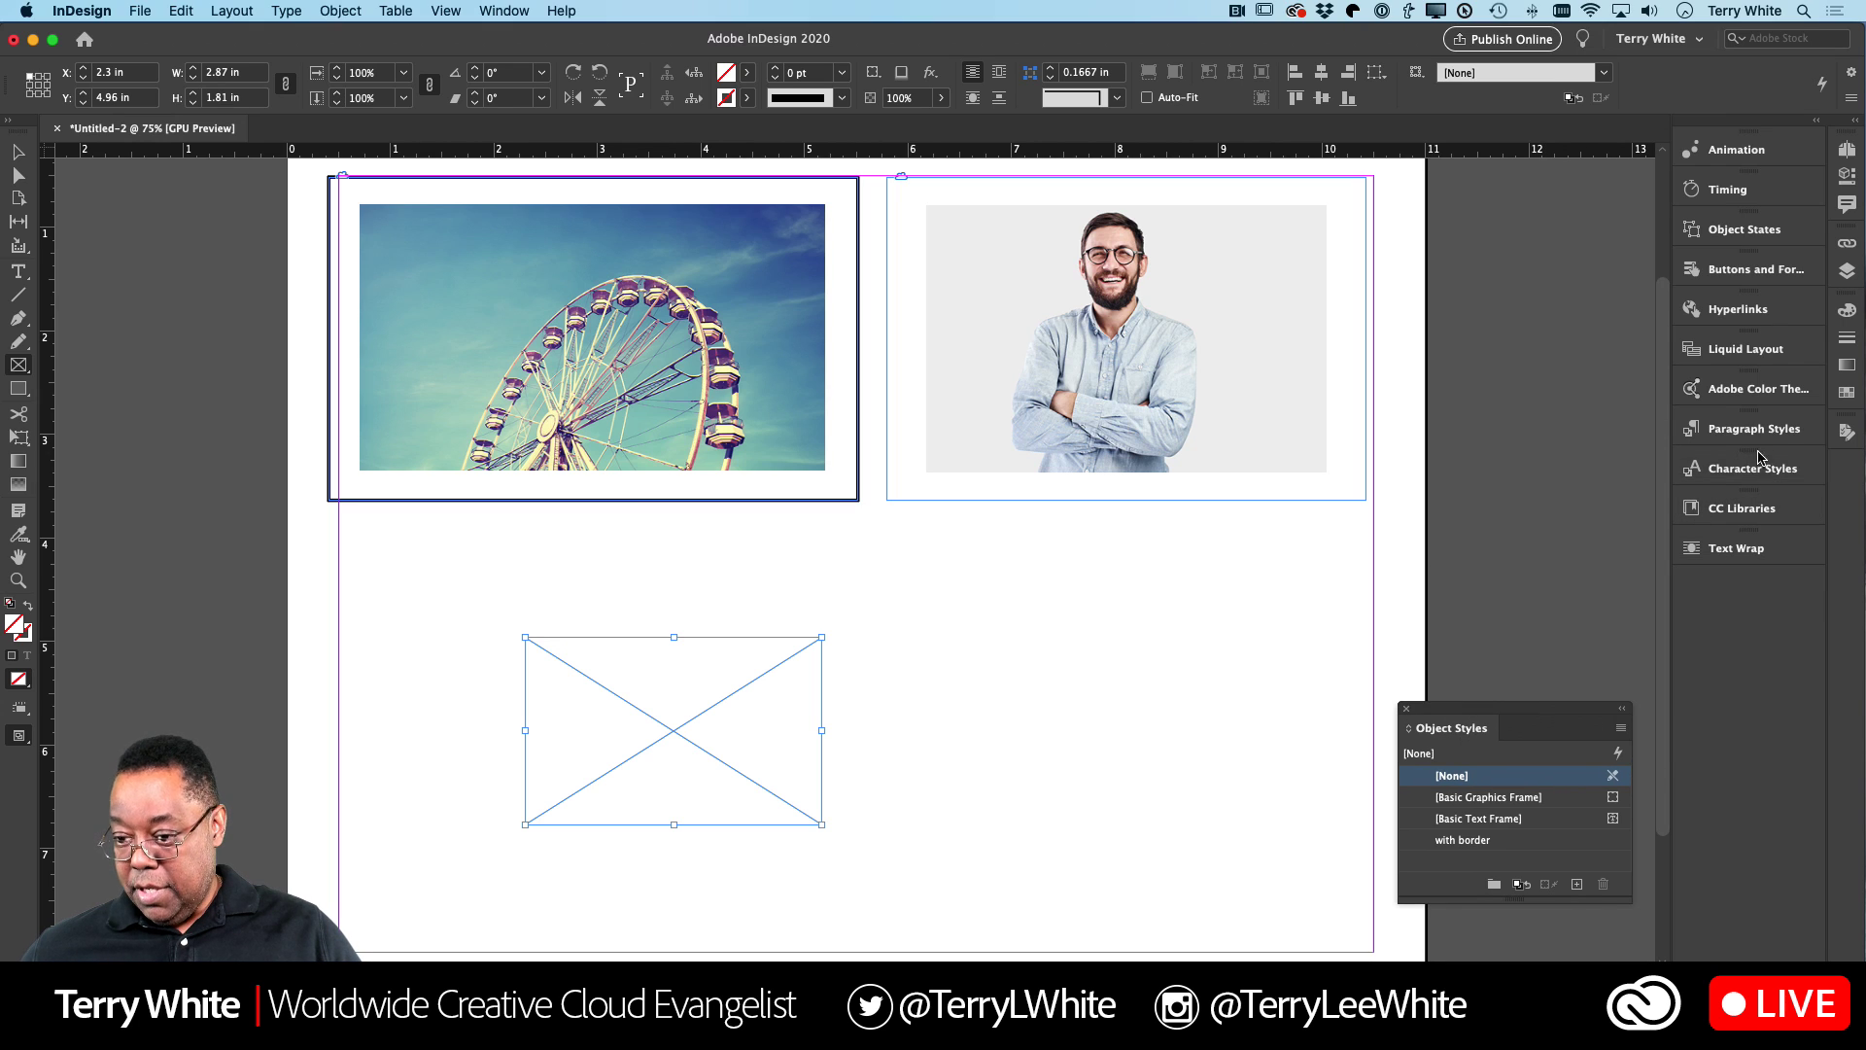
# Step: Place the bird photo from the Adobe Live 2020 library in the empty frame and apply the "with border" object style
pyautogui.click(1714, 522)
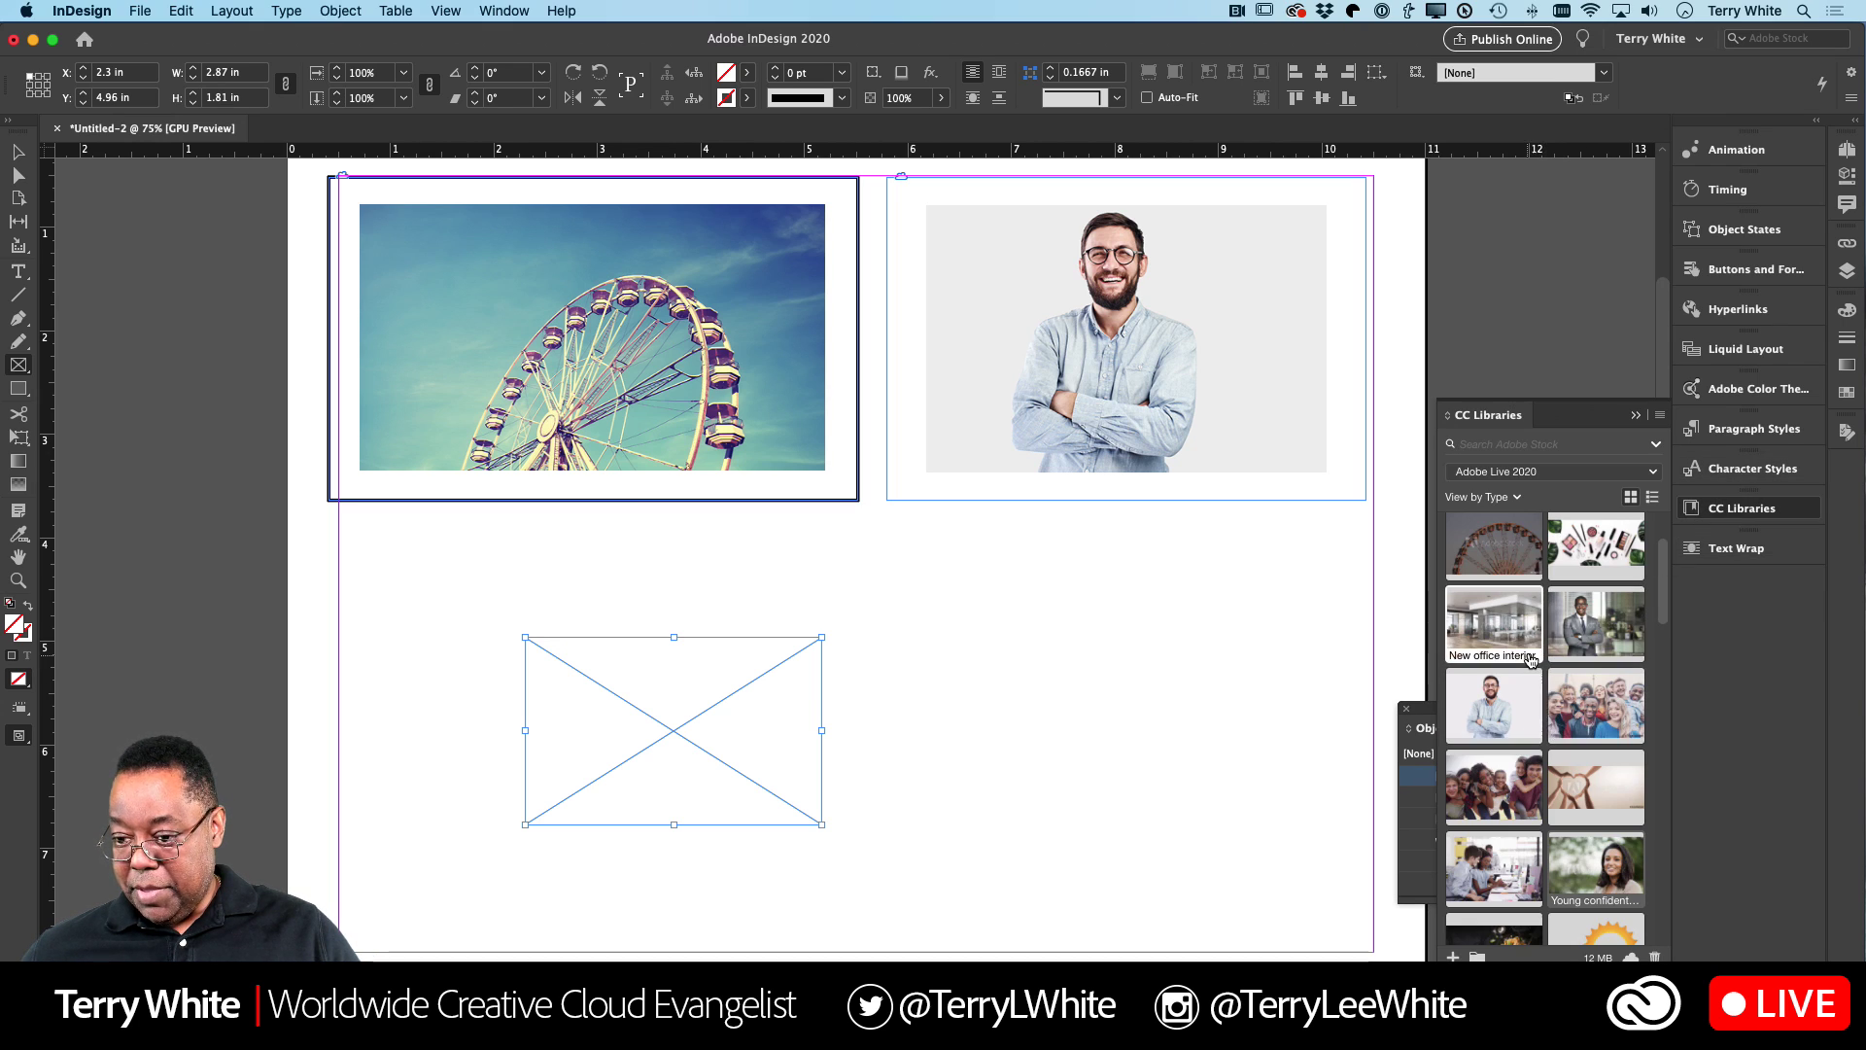
pyautogui.scroll(-3, 1552, 664)
pyautogui.scroll(-6, 1552, 661)
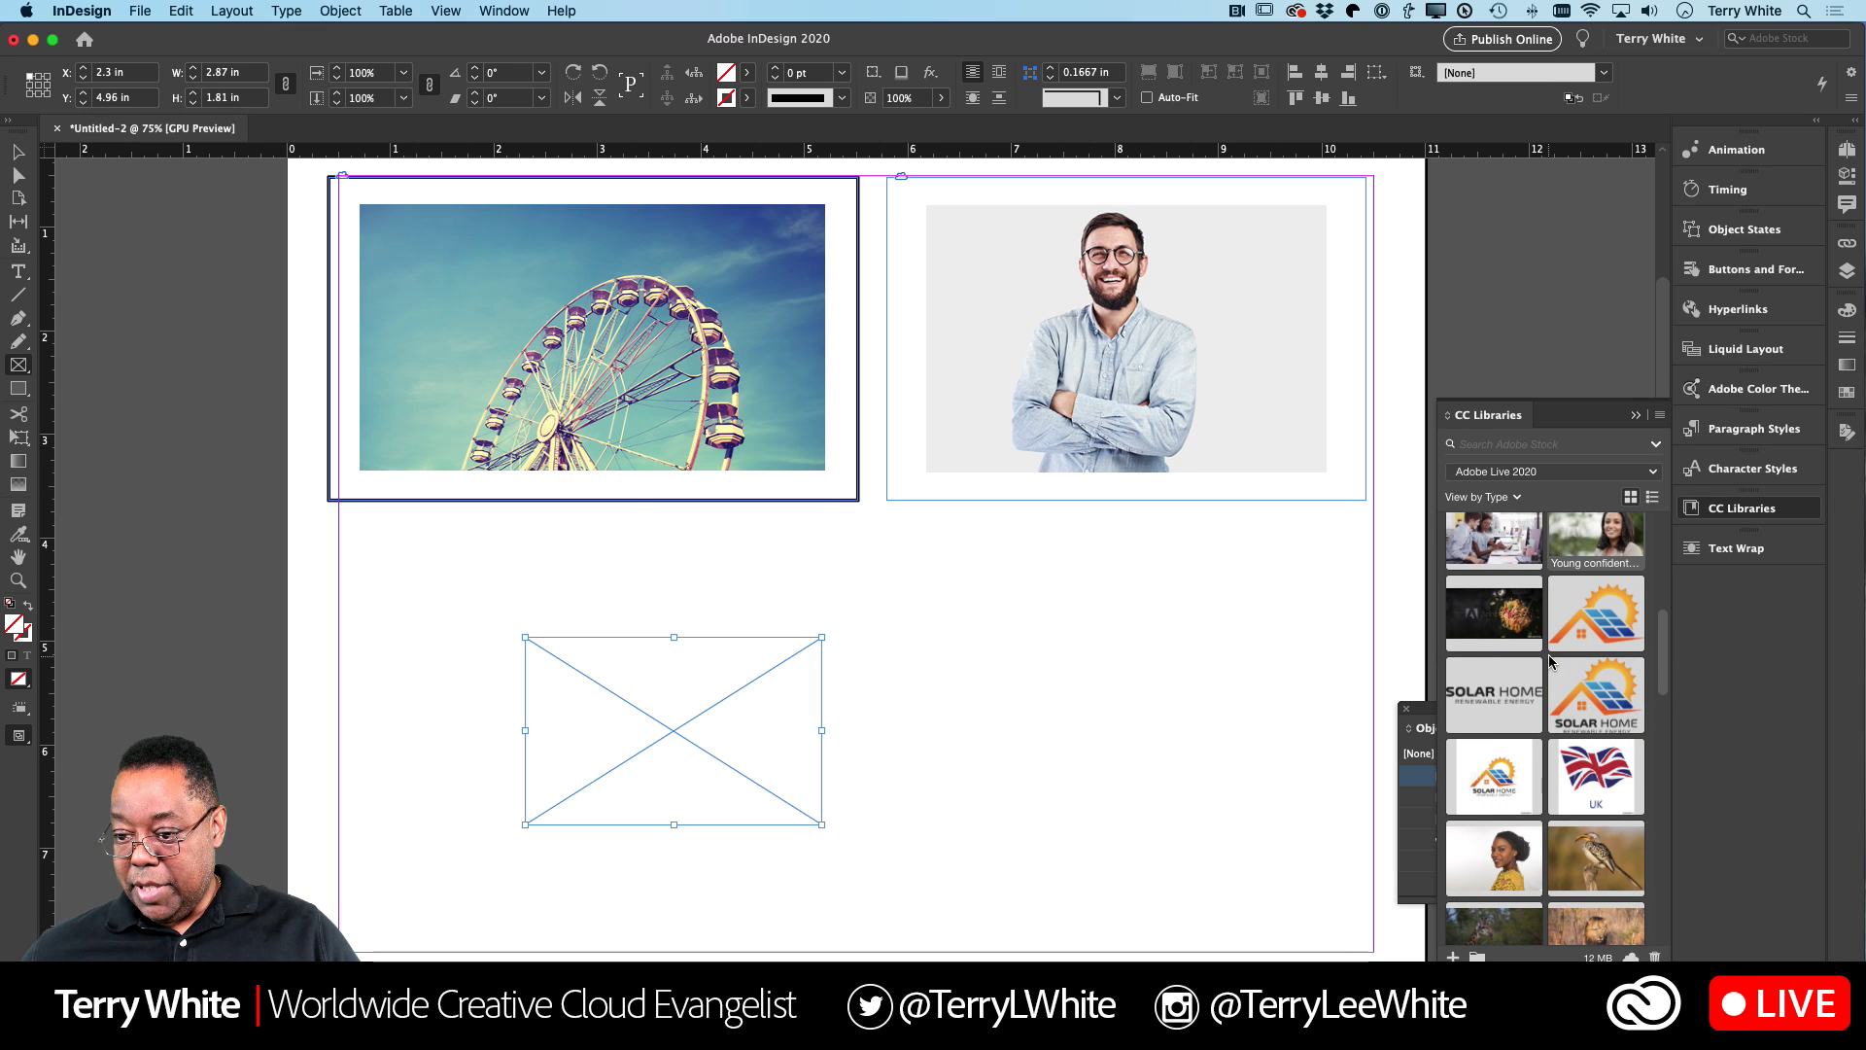
pyautogui.moveTo(1595, 792); pyautogui.dragTo(681, 736)
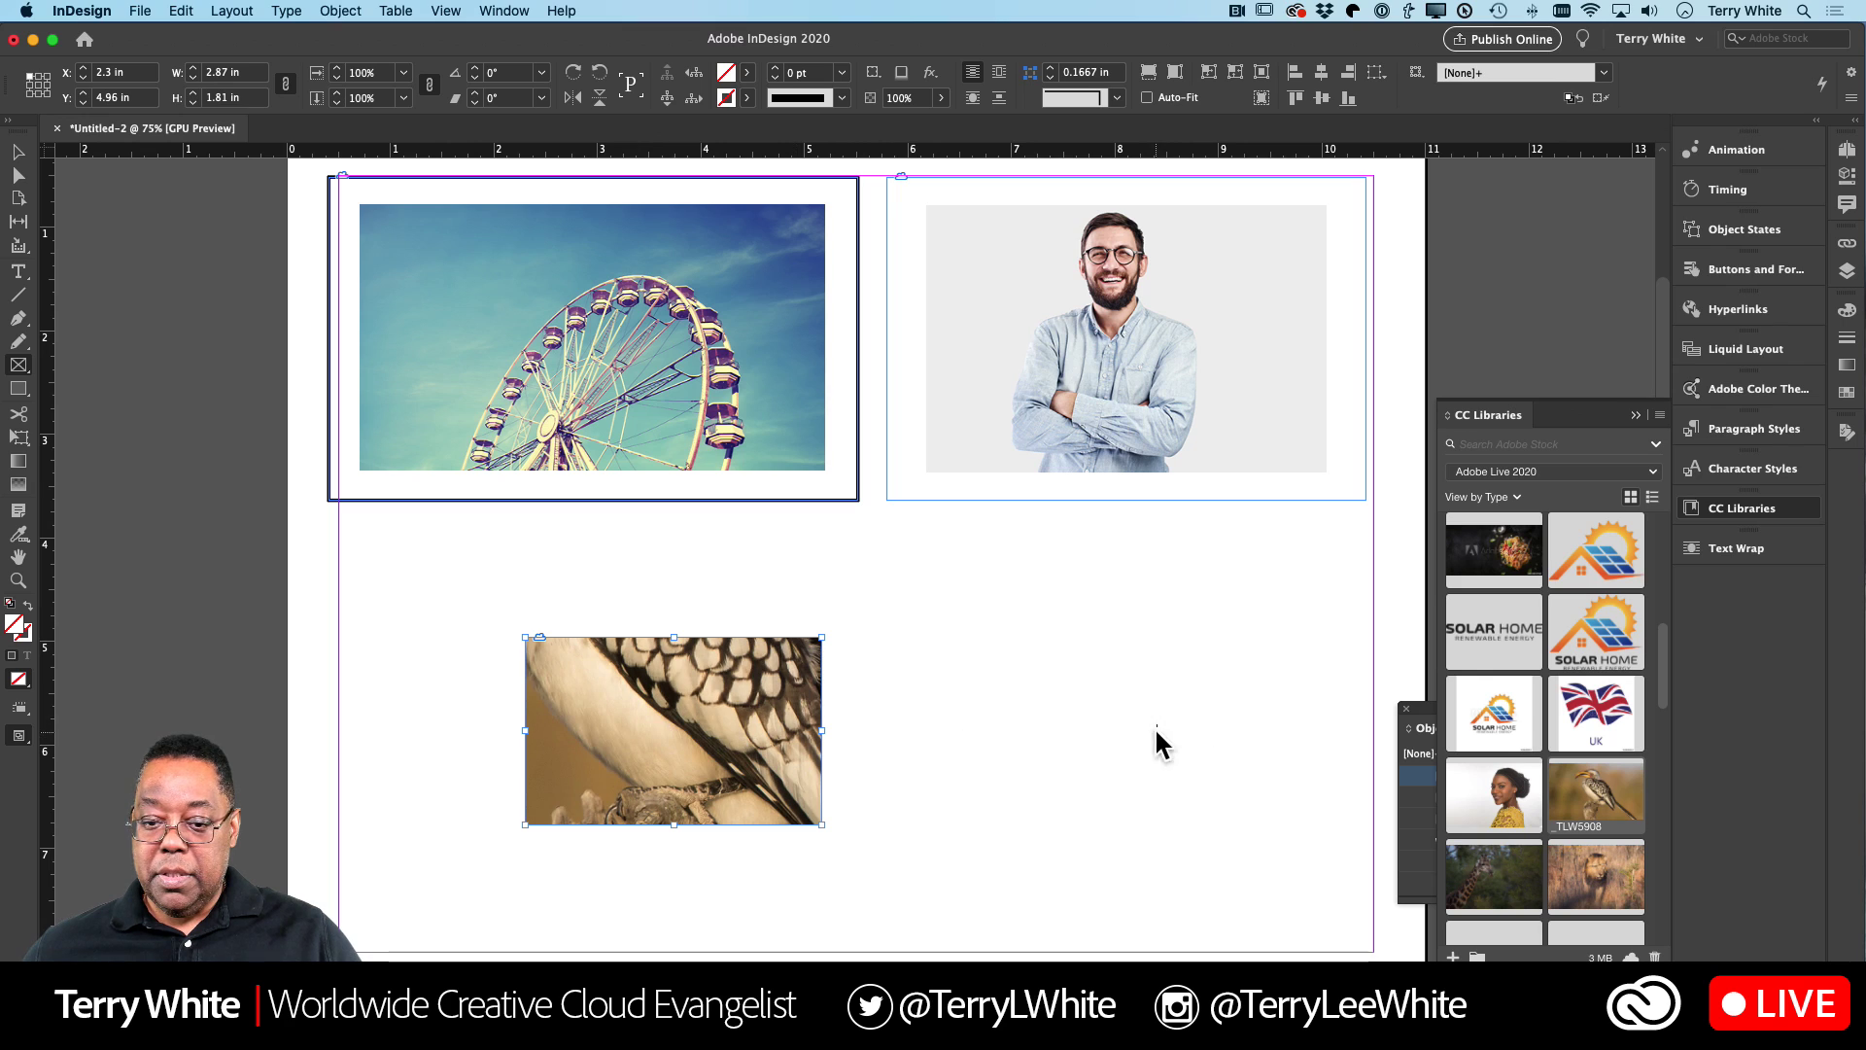
pyautogui.click(1430, 817)
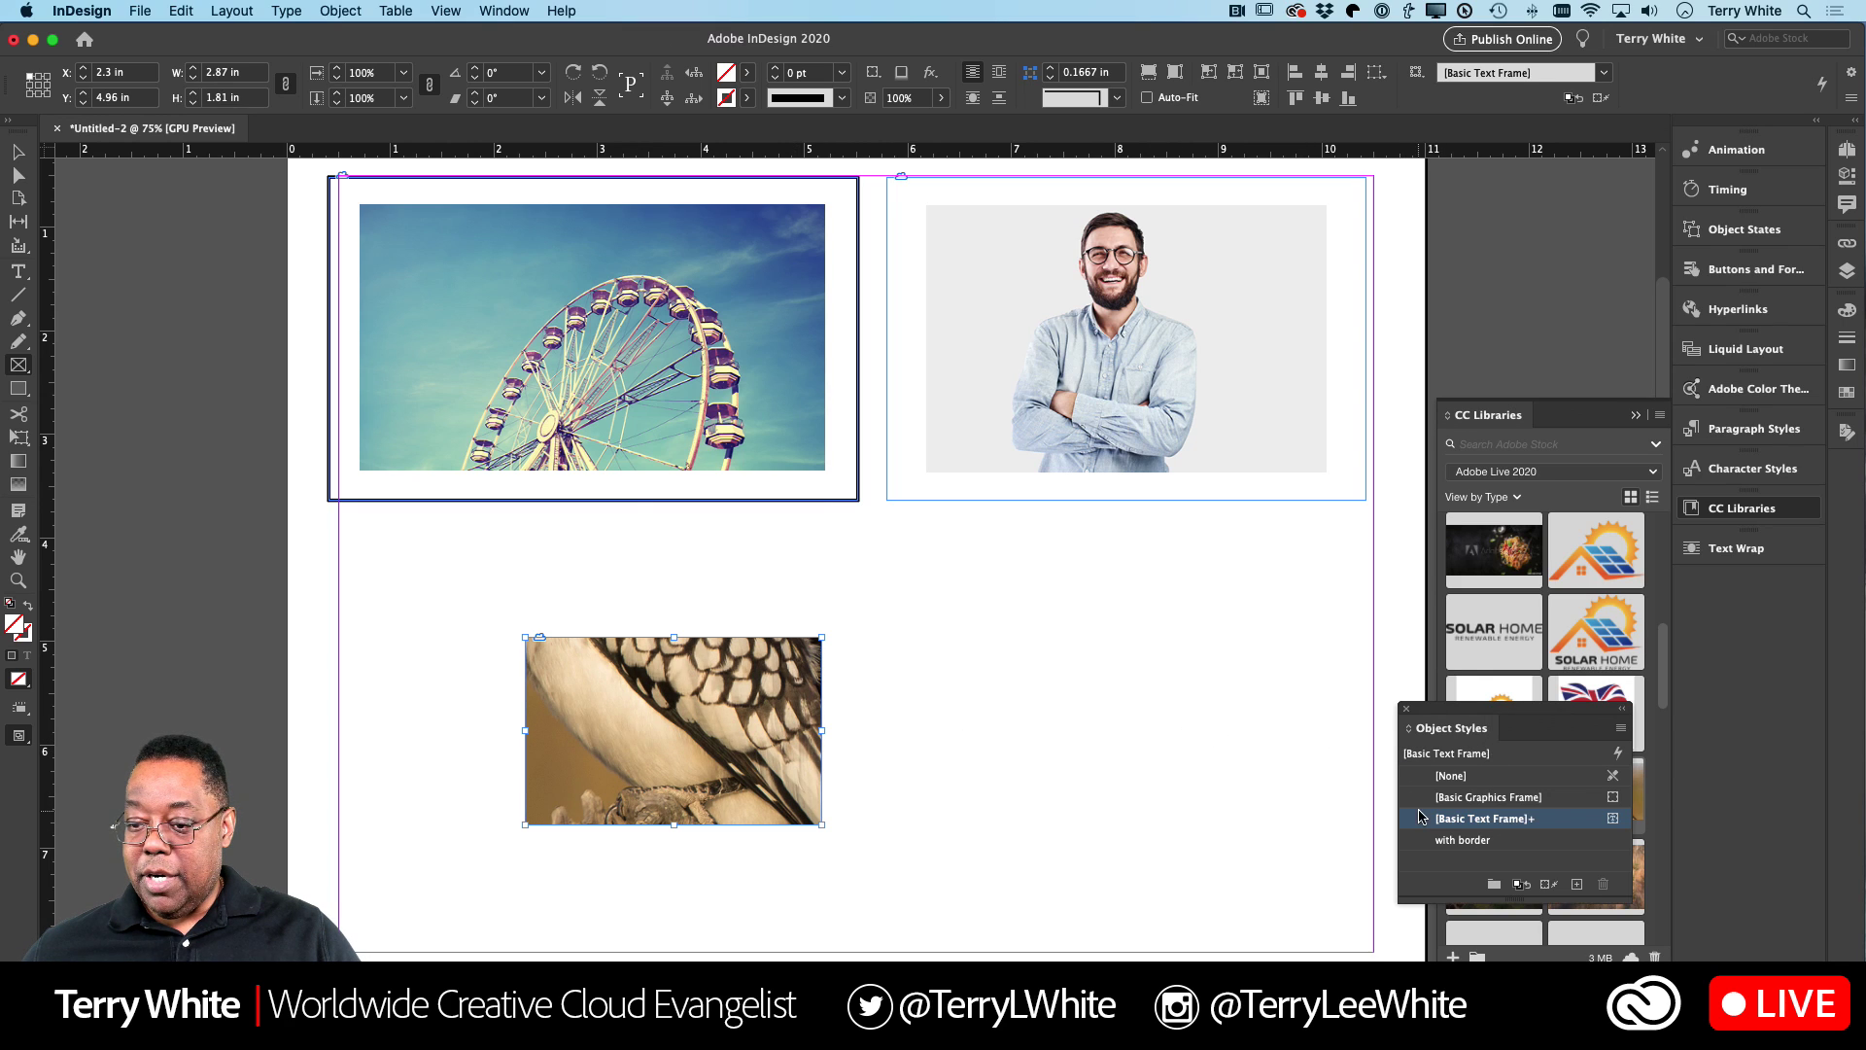
pyautogui.click(1457, 841)
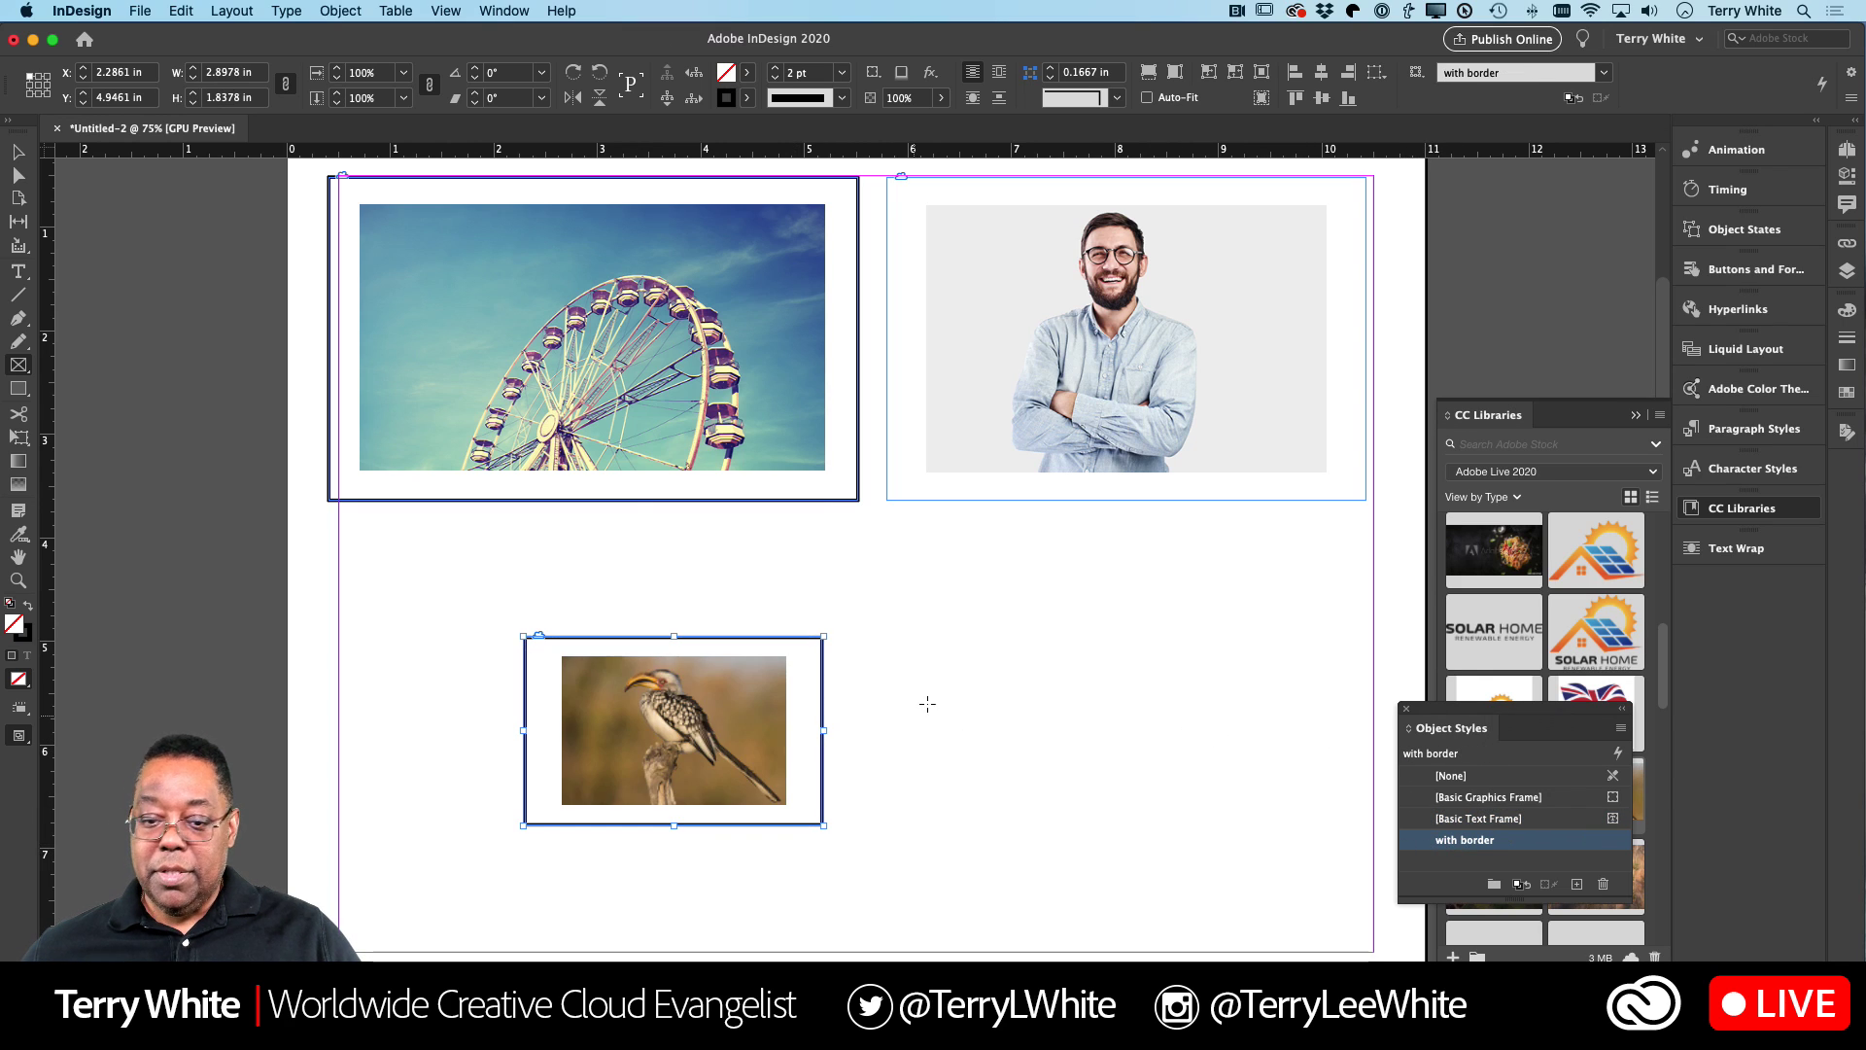